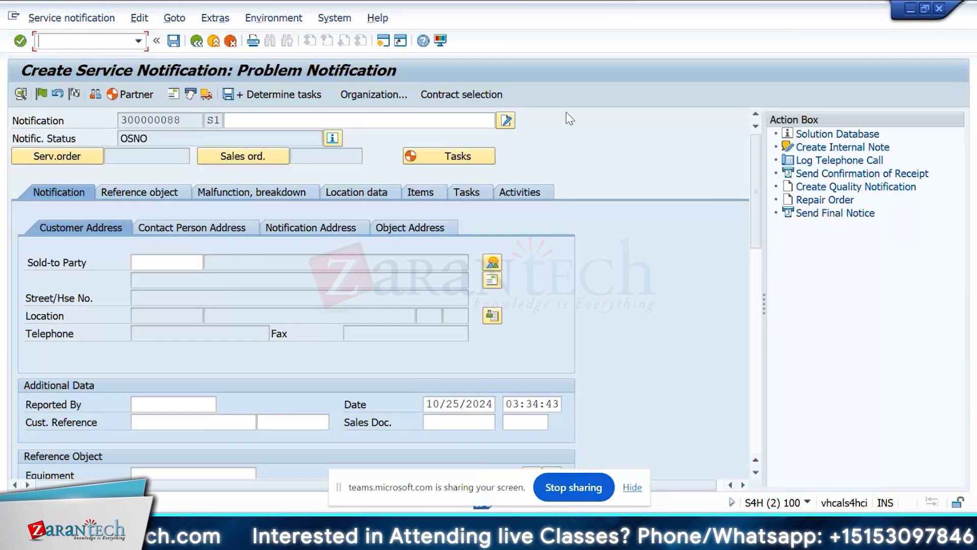
# Start transaction SPRO in a new session with /ospro and display the SAP Reference IMG.
pyautogui.click(84, 41)
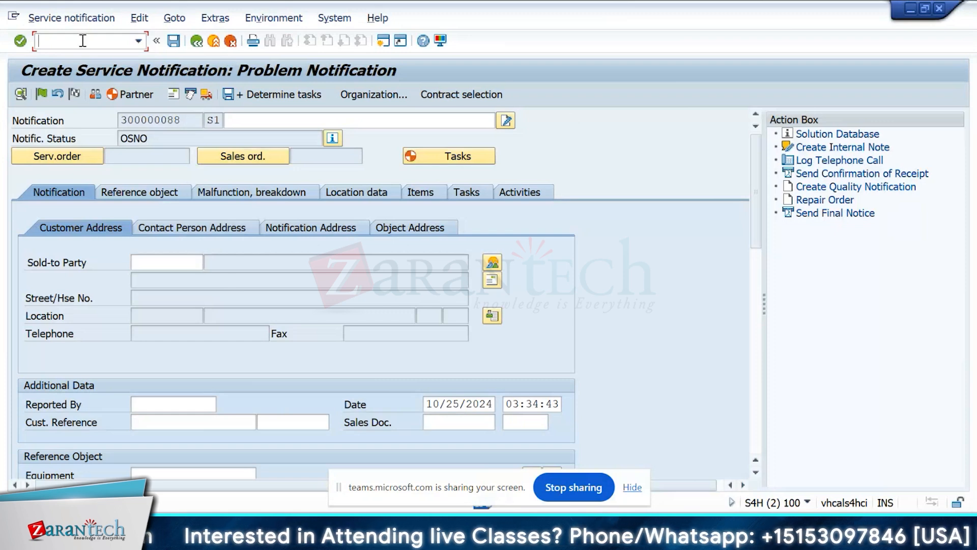
pyautogui.write('/nspro')
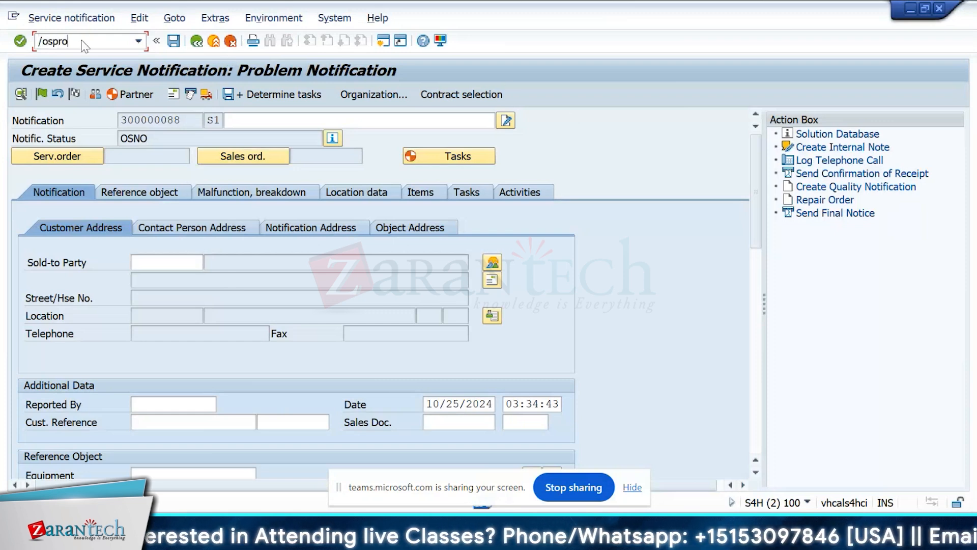
pyautogui.press('Return')
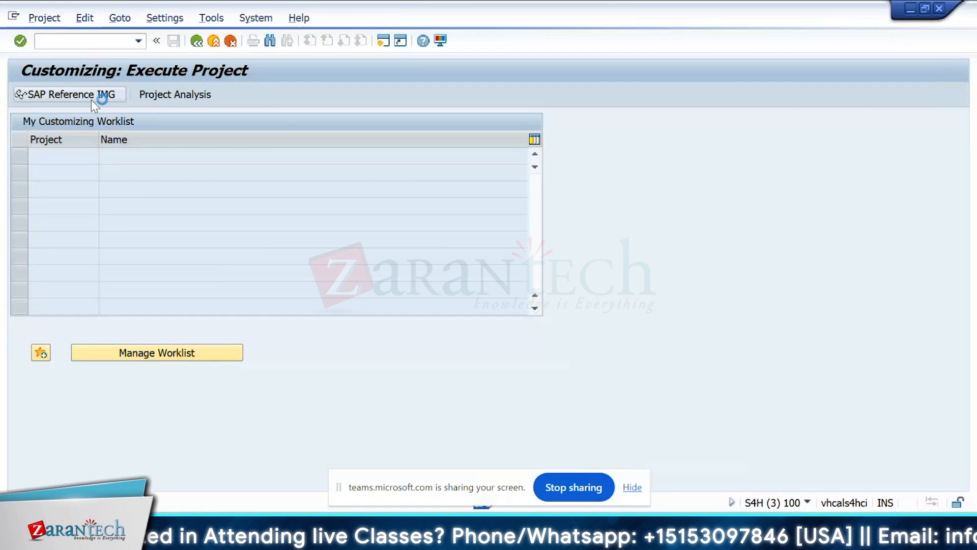
pyautogui.click(90, 98)
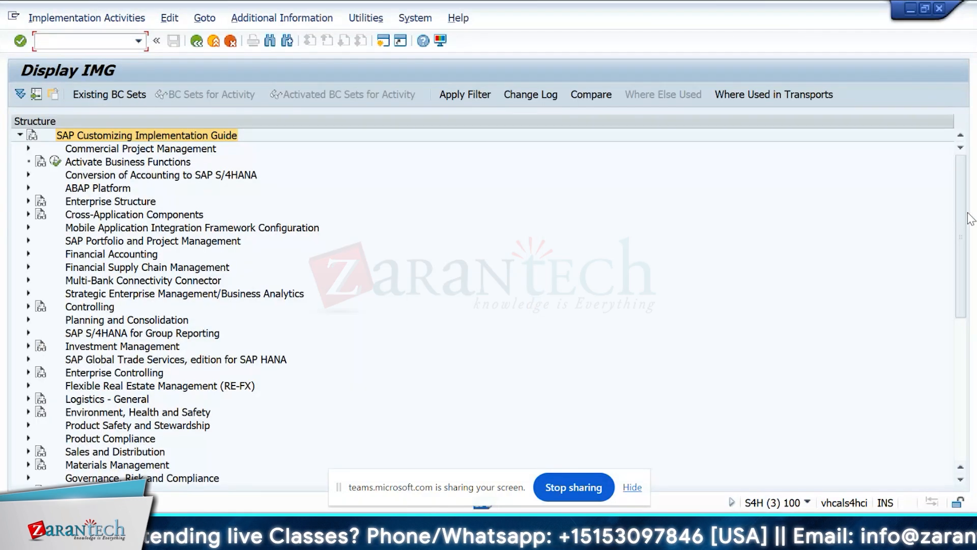
# Execute Define Notification Types under Plant Maintenance and Customer Service, Maintenance and Service Processing, Maintenance and Service Notifications, Notification Creation, Notification Types.
pyautogui.moveTo(968, 213); pyautogui.dragTo(960, 308)
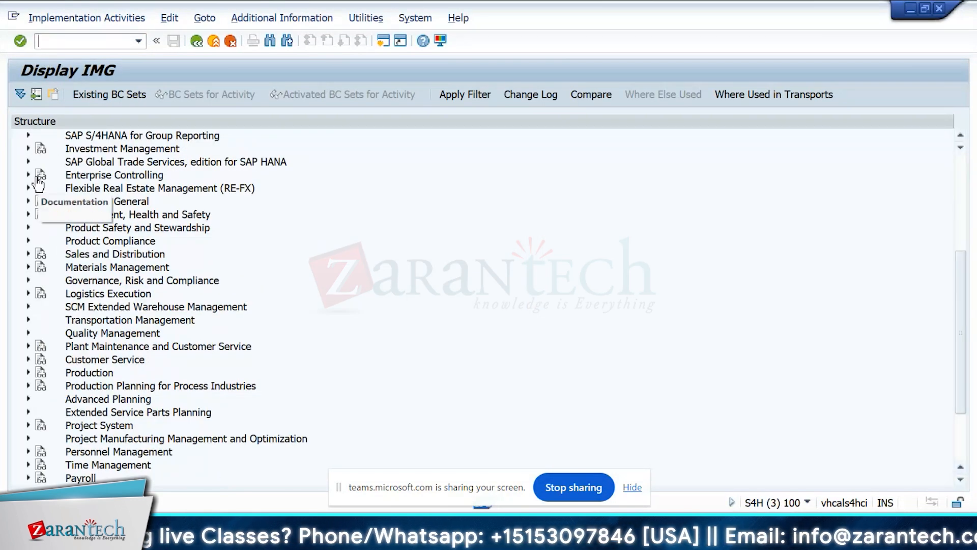
pyautogui.click(28, 347)
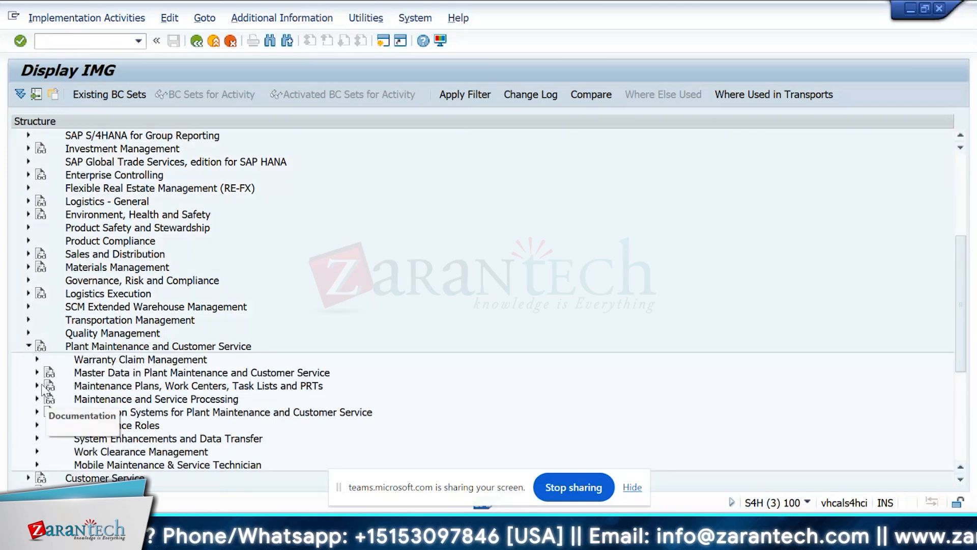
pyautogui.click(37, 399)
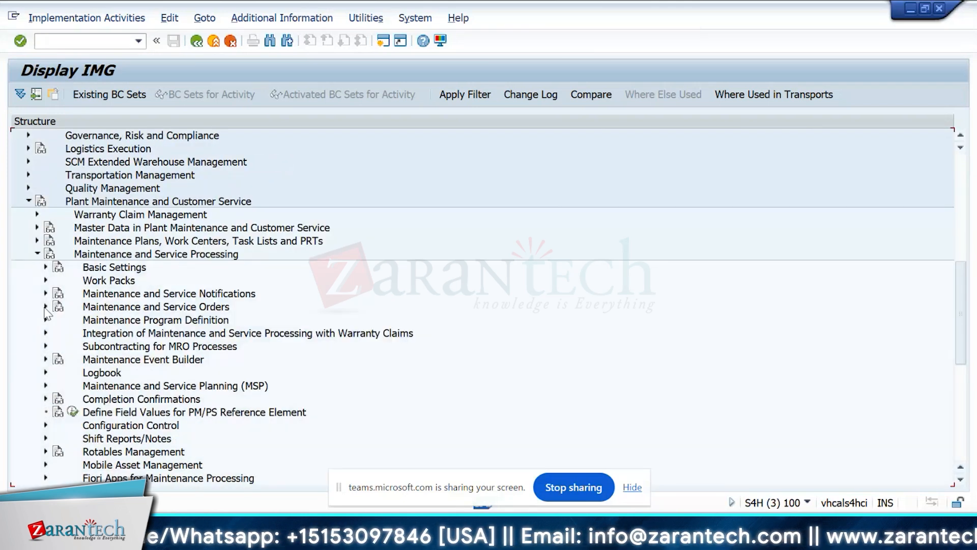
pyautogui.click(45, 294)
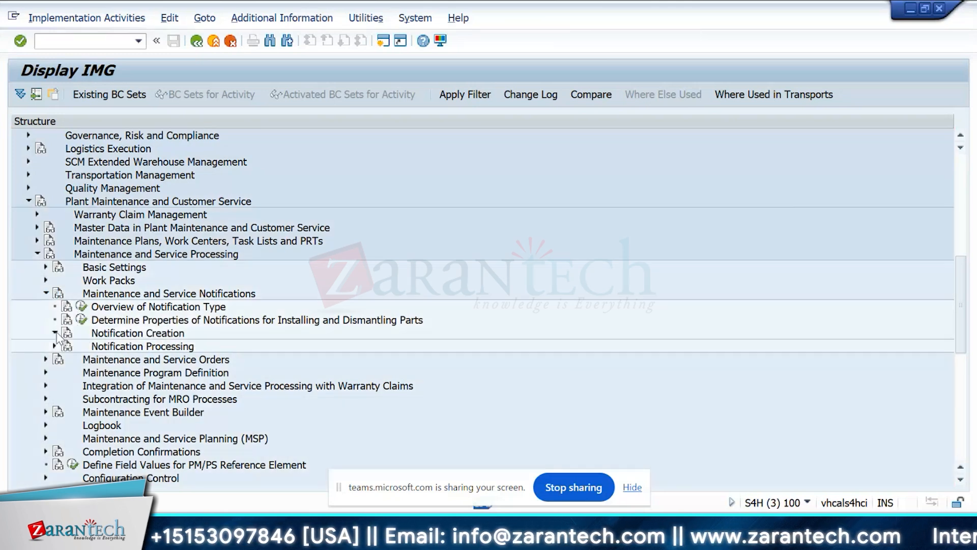
pyautogui.click(54, 334)
pyautogui.click(63, 346)
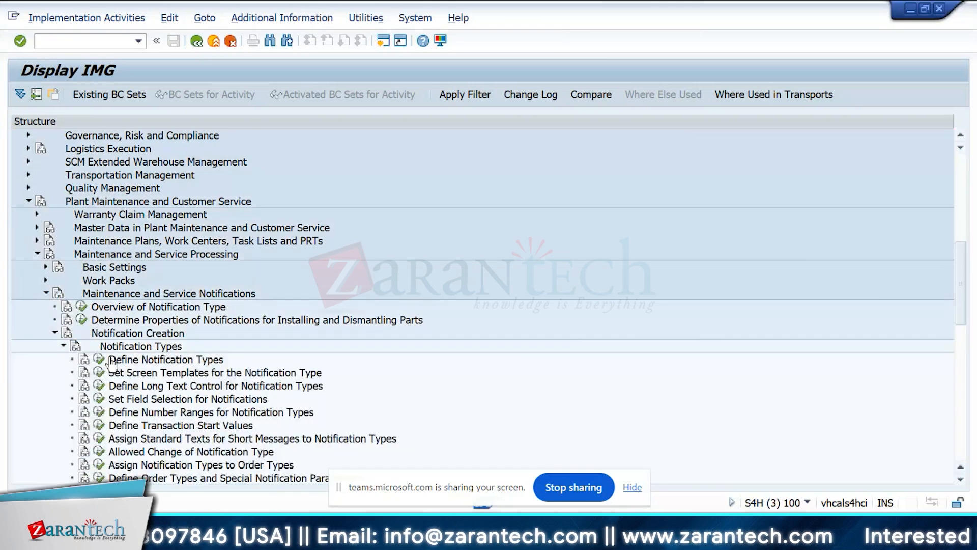
pyautogui.click(99, 358)
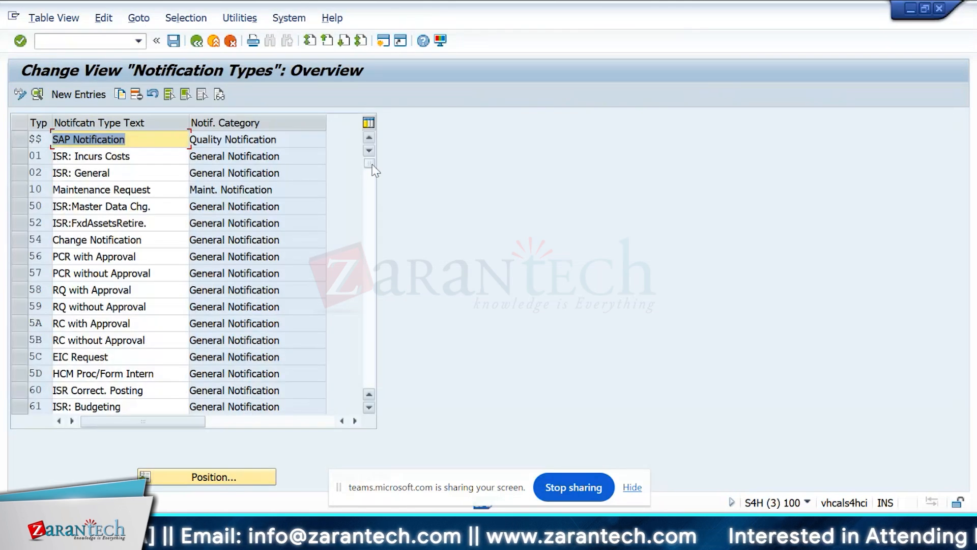
# Find notification type M1 Maintenance Request in the overview and open its details.
pyautogui.moveTo(370, 164); pyautogui.dragTo(368, 212)
pyautogui.click(367, 239)
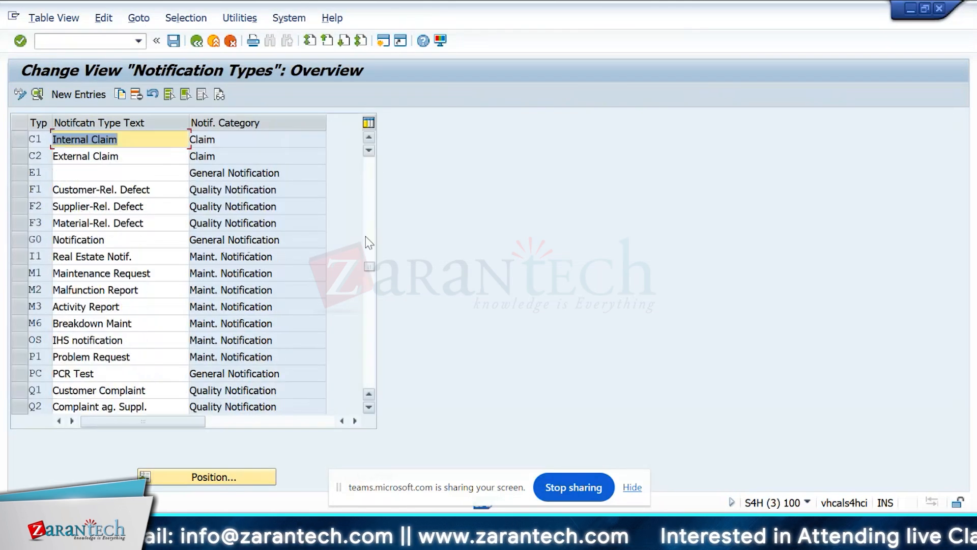
pyautogui.click(371, 246)
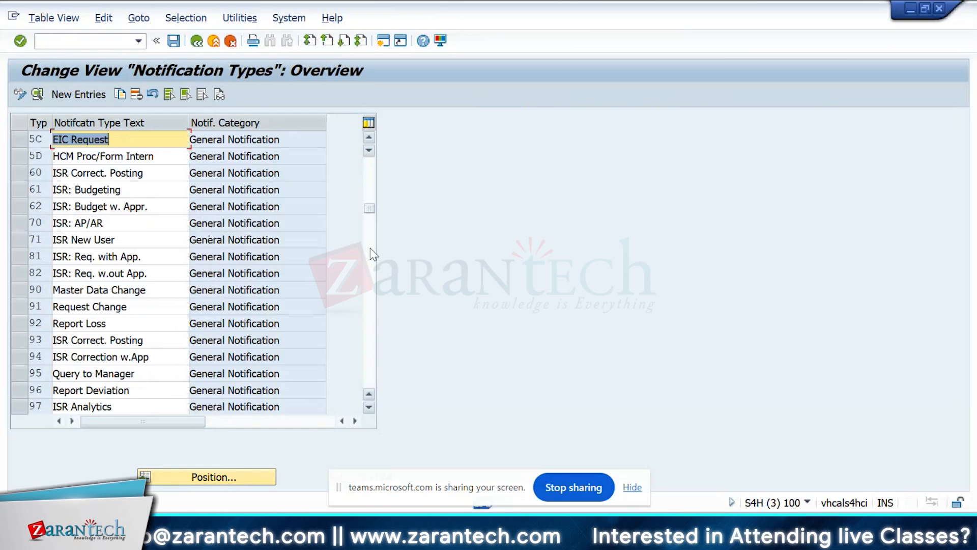
pyautogui.click(371, 248)
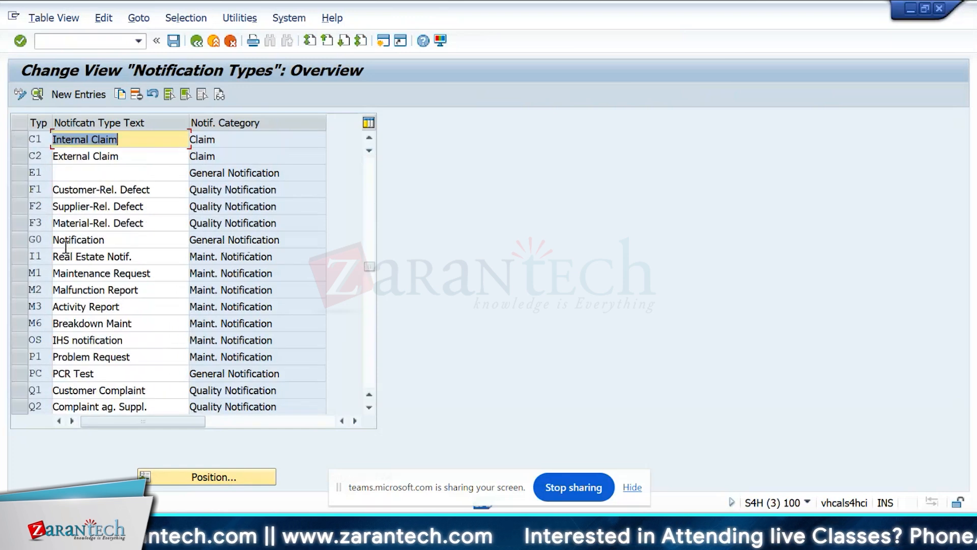
pyautogui.click(40, 274)
pyautogui.doubleClick(40, 276)
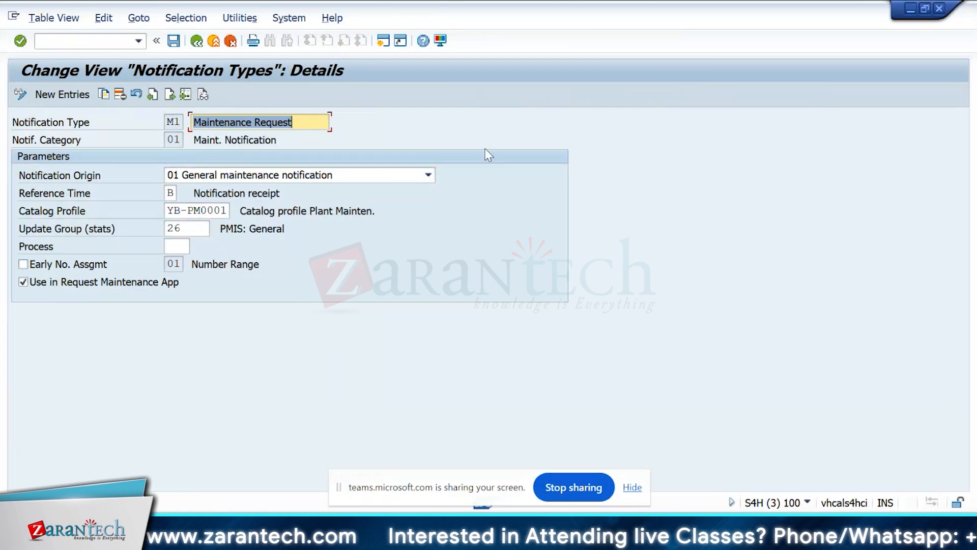
# Examine the possible values for the notification category of type M1 and close the value list.
pyautogui.click(175, 140)
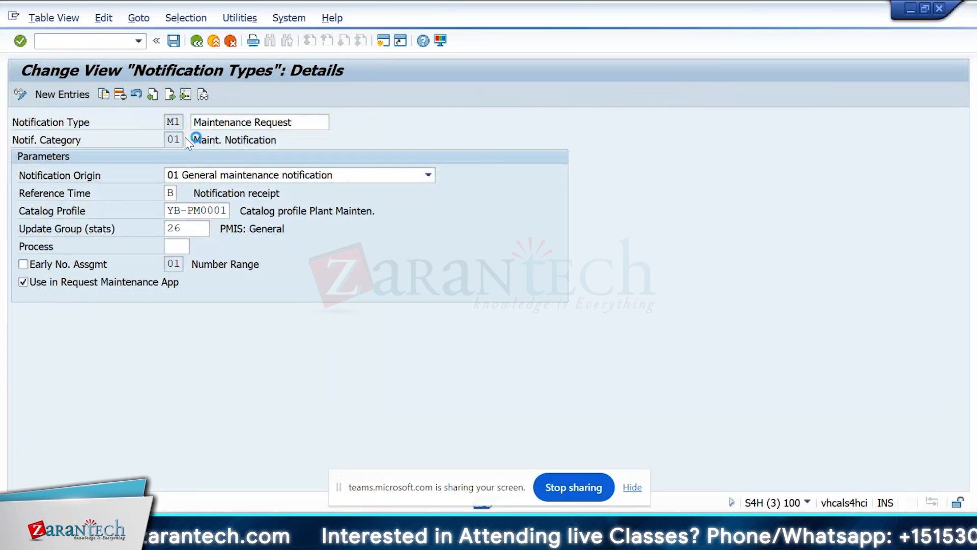
pyautogui.press('F4')
pyautogui.moveTo(271, 141); pyautogui.dragTo(498, 76)
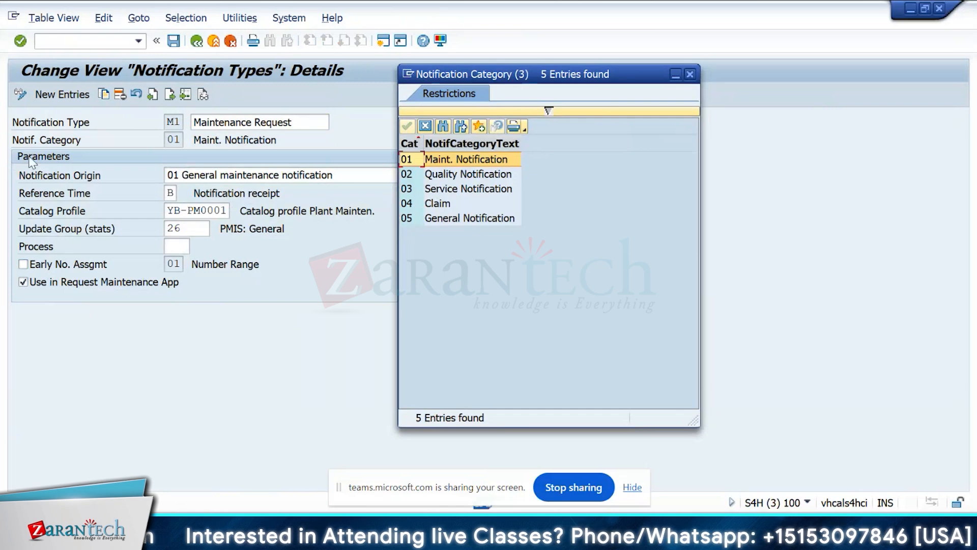
pyautogui.click(474, 164)
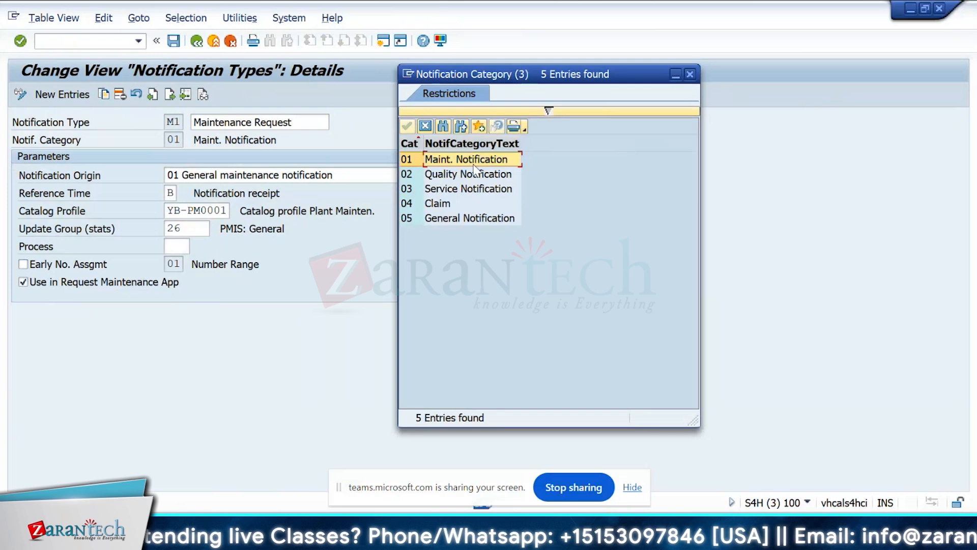
pyautogui.click(462, 191)
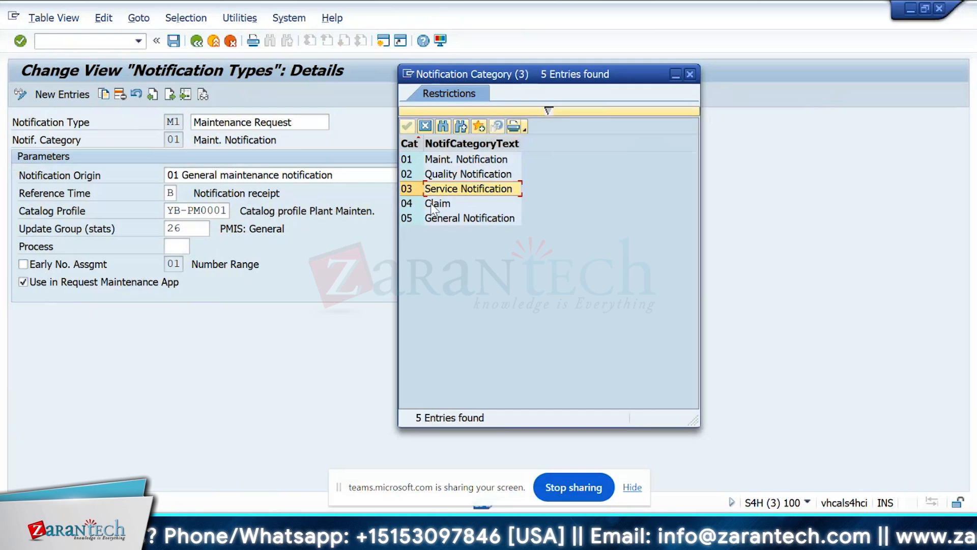
pyautogui.press('Escape')
# Leave the M1 details and the notification types overview, returning to the IMG structure.
pyautogui.click(197, 40)
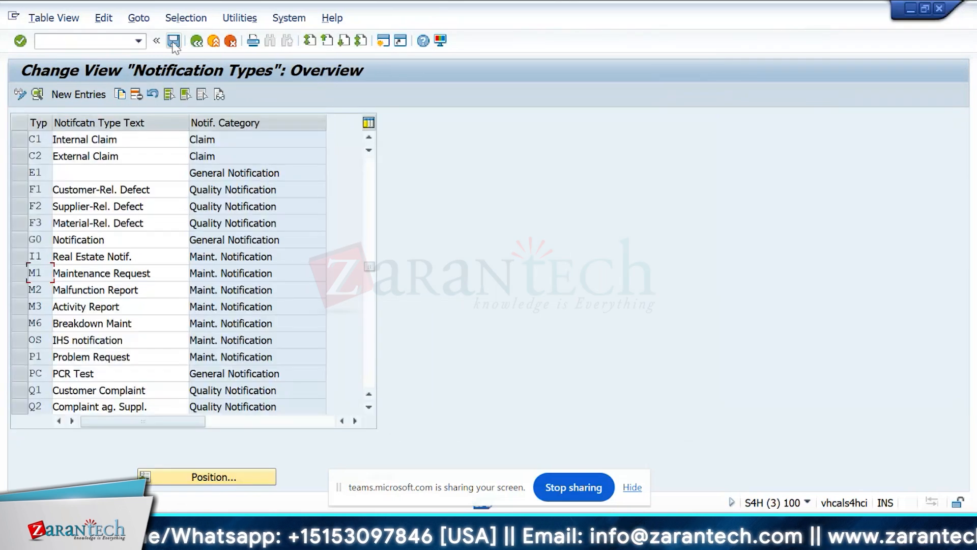
pyautogui.click(198, 41)
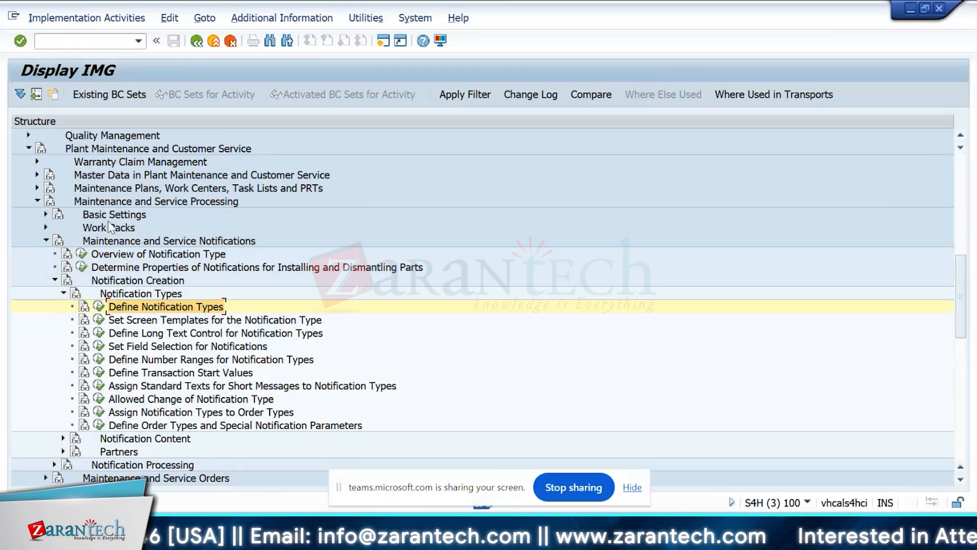
pyautogui.scroll(-1, 102, 224)
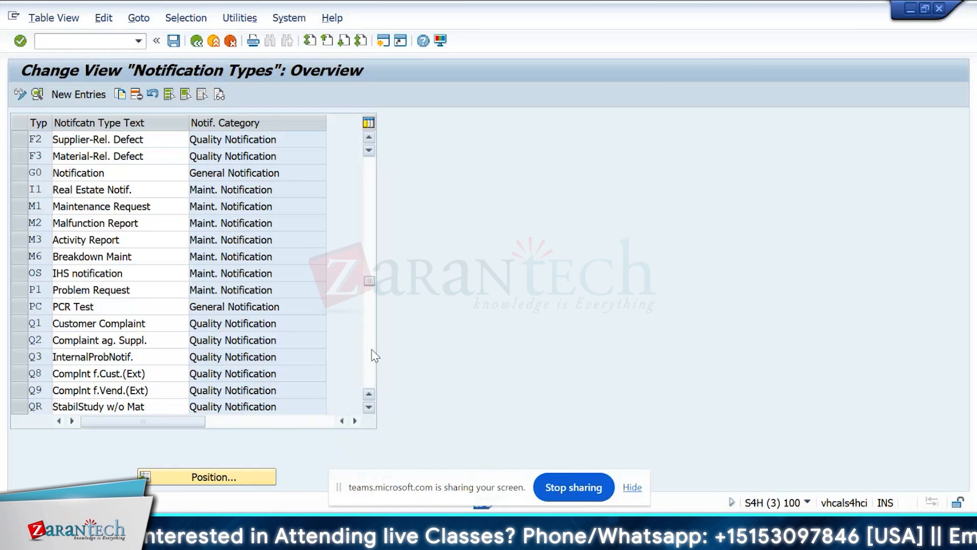
# Reopen the notification types overview and open the details of type S1 Problem Notification.
pyautogui.click(372, 350)
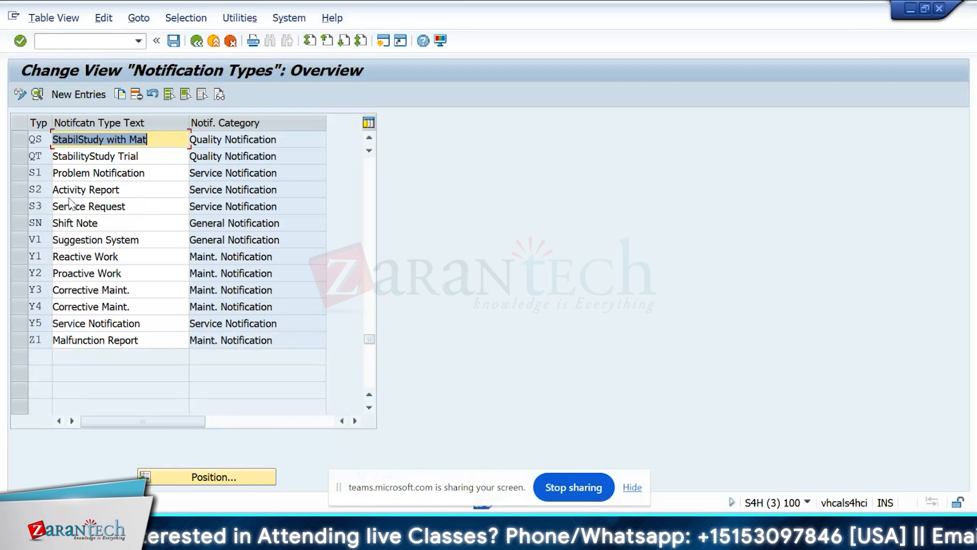
pyautogui.click(37, 171)
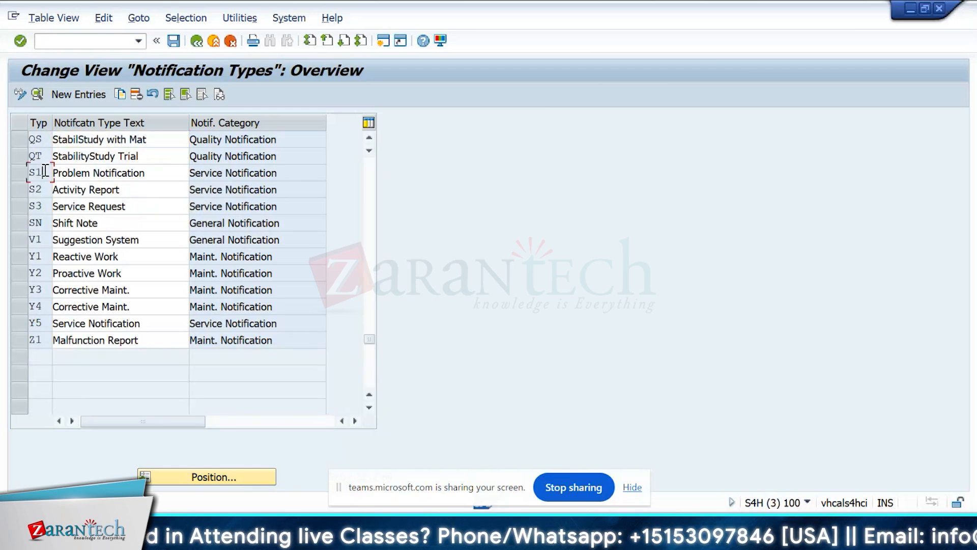
pyautogui.click(21, 174)
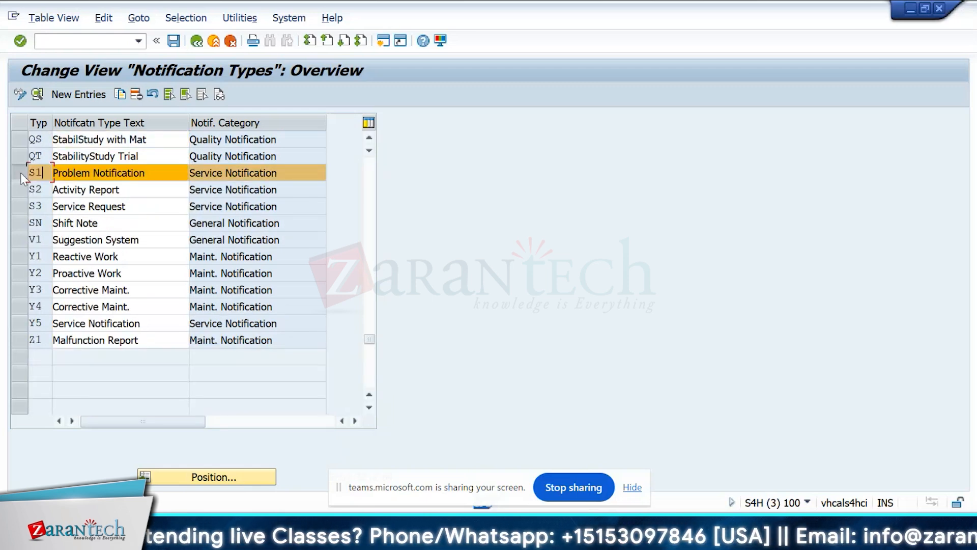
pyautogui.doubleClick(44, 173)
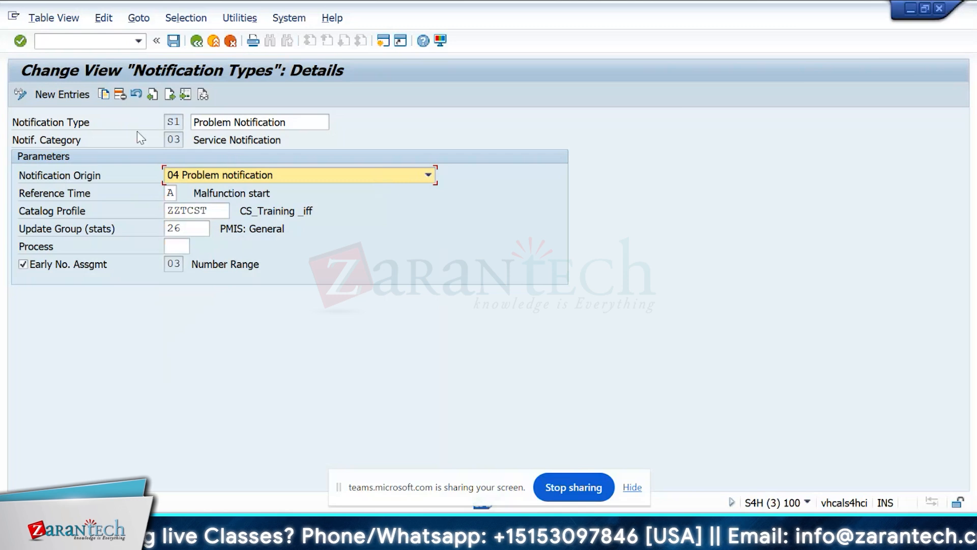
# Set the notification origin of type S1 to 06 General notification (service).
pyautogui.click(180, 140)
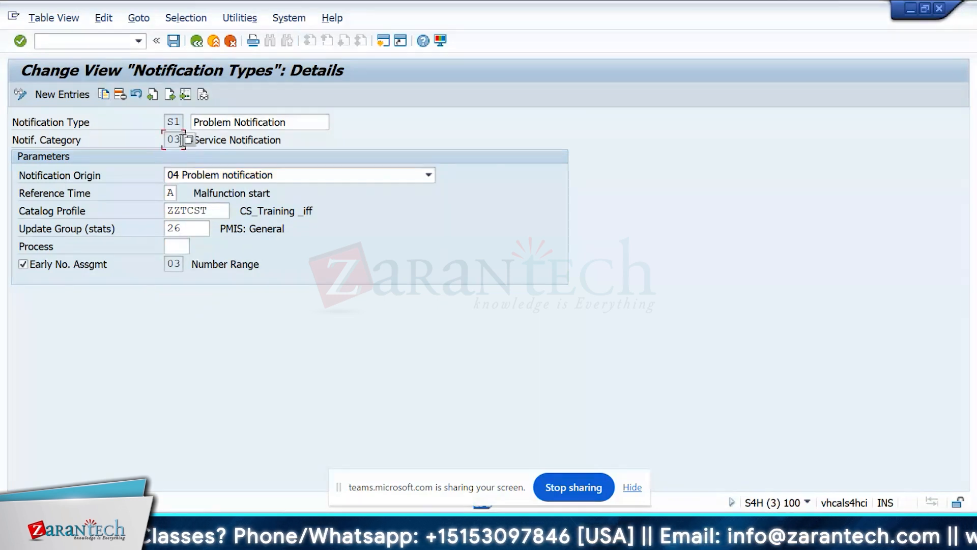
pyautogui.click(330, 175)
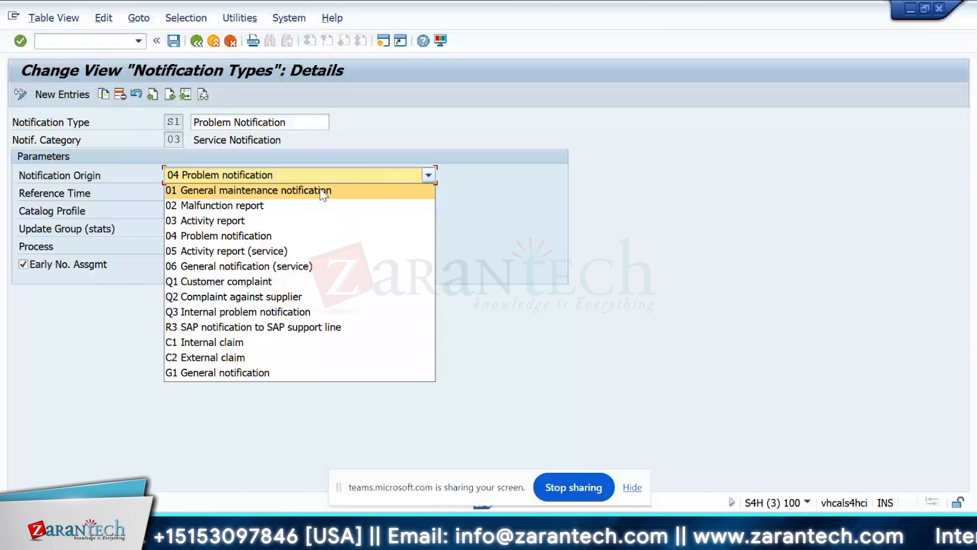
pyautogui.click(286, 267)
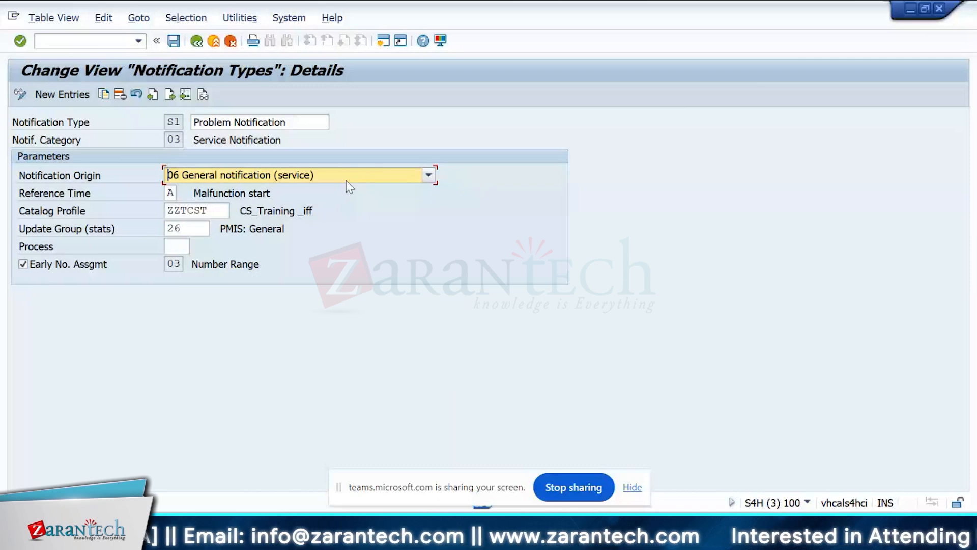
# View the possible reference times for type S1 and close the value list without choosing one.
pyautogui.click(193, 194)
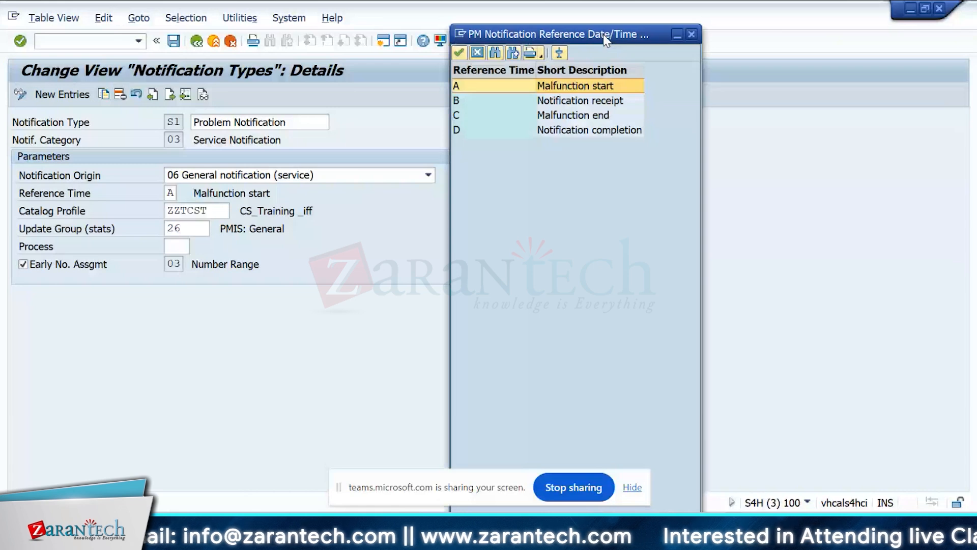
pyautogui.moveTo(606, 40); pyautogui.dragTo(561, 46)
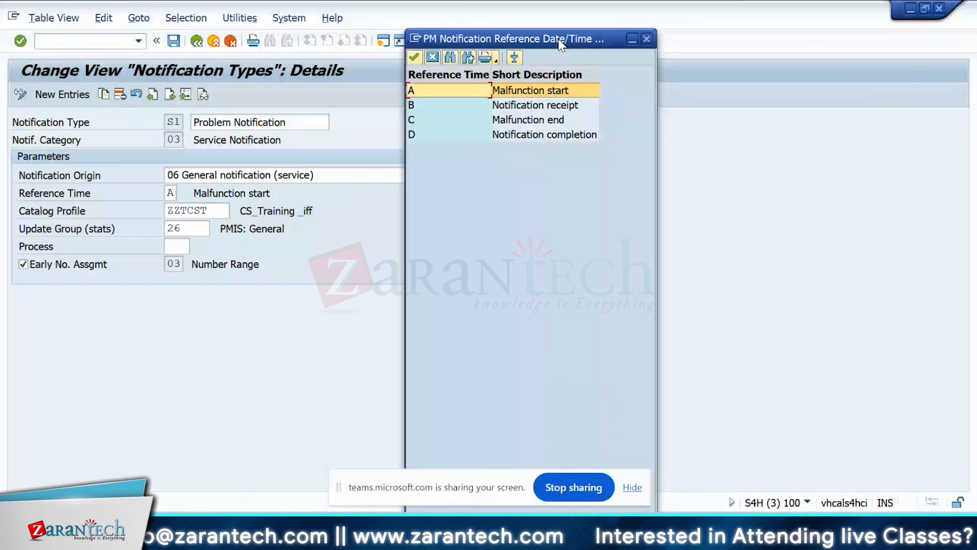
pyautogui.click(647, 39)
# Review the catalog profile and number range of type S1, and read the field help for Update Group (stats).
pyautogui.click(217, 211)
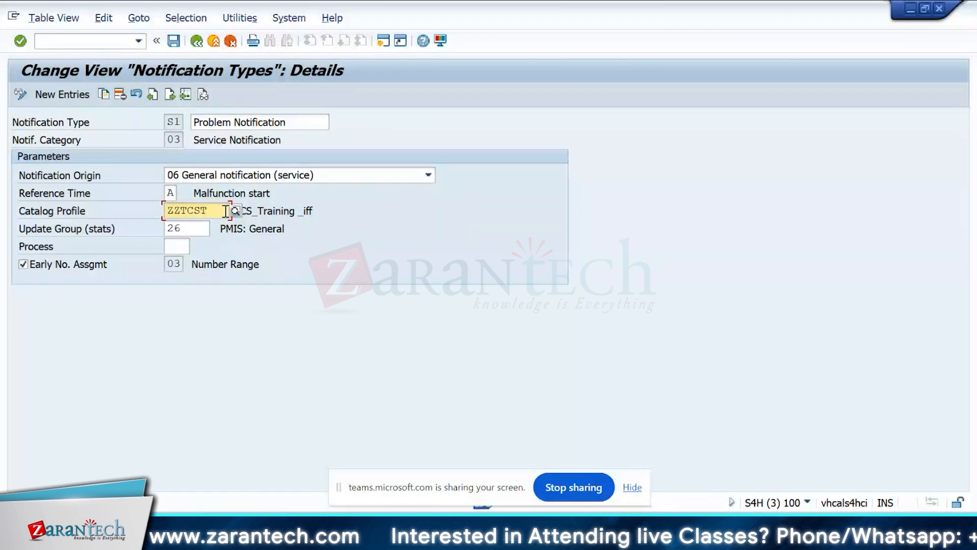
pyautogui.click(197, 229)
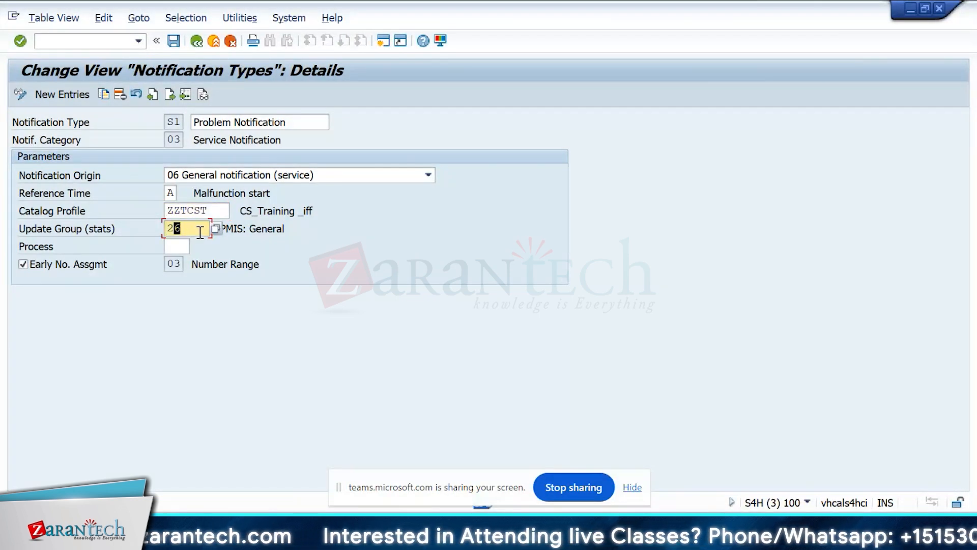
pyautogui.press('F1')
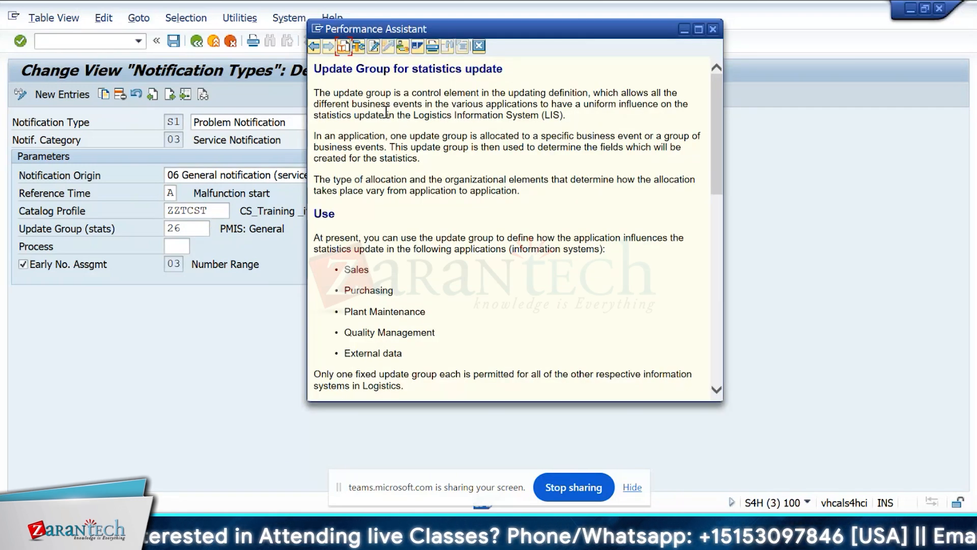
pyautogui.press('Escape')
pyautogui.click(167, 265)
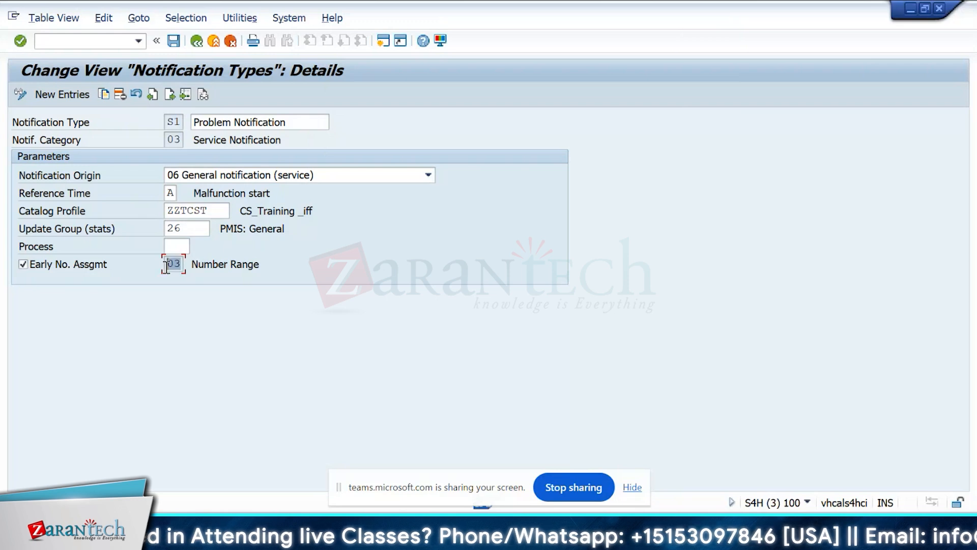
pyautogui.click(181, 265)
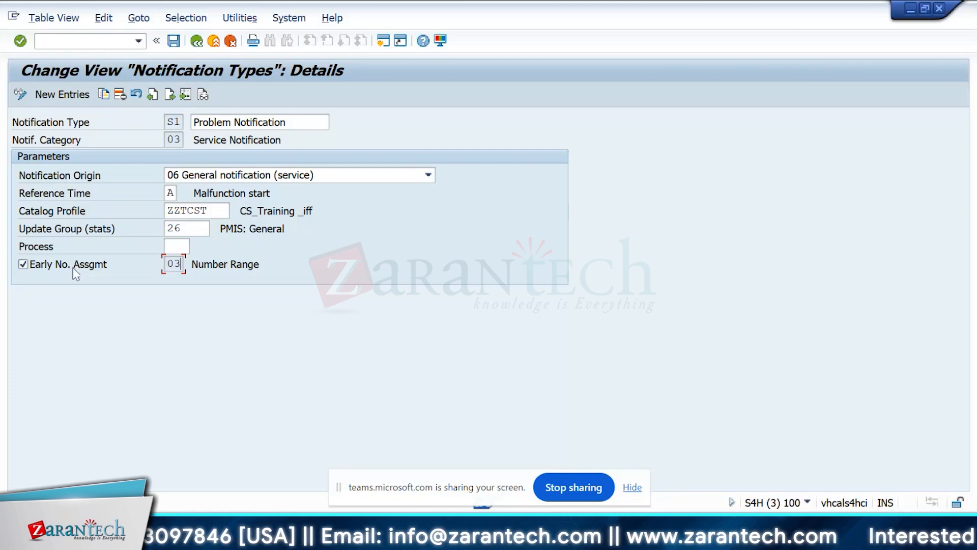
# Start transaction IW51 in a new session to create a service notification of type S1.
pyautogui.click(71, 39)
pyautogui.write('iw51')
pyautogui.press('Return')
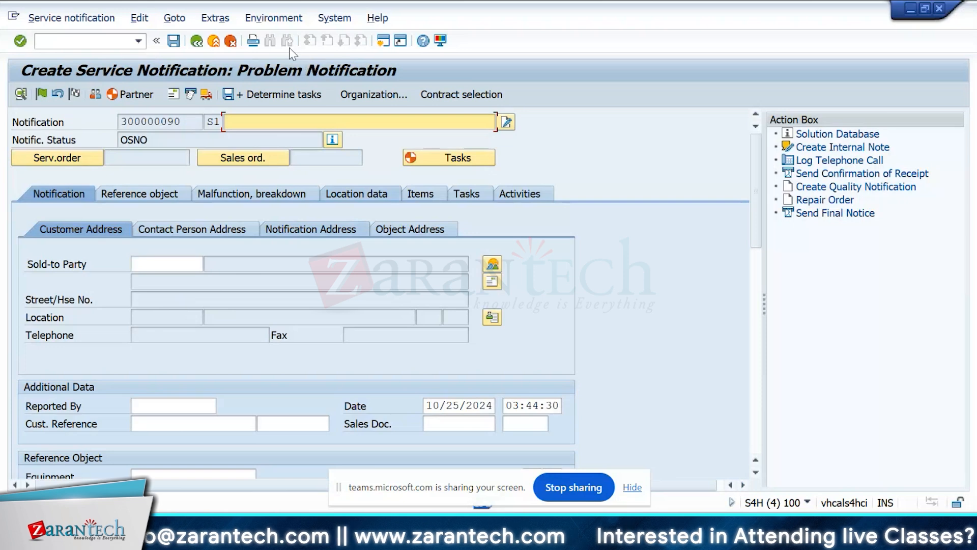
# Check the number assigned to the open S1 service notification and leave it without saving.
pyautogui.moveTo(182, 122); pyautogui.dragTo(126, 124)
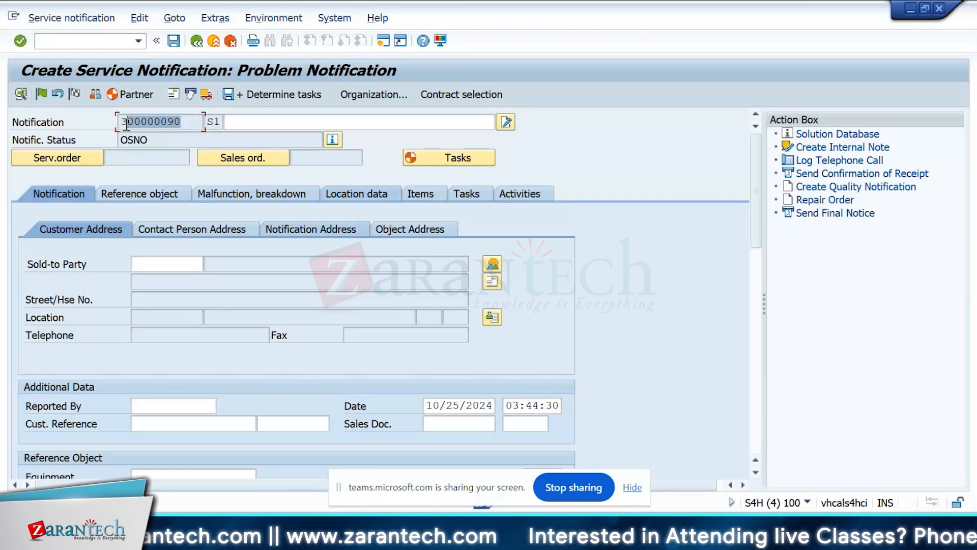
pyautogui.click(119, 122)
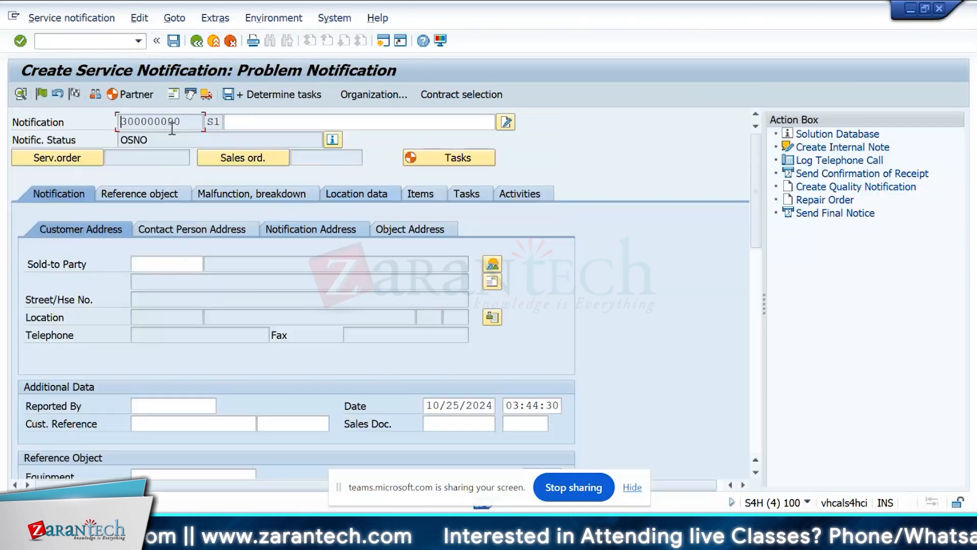
pyautogui.press('F3')
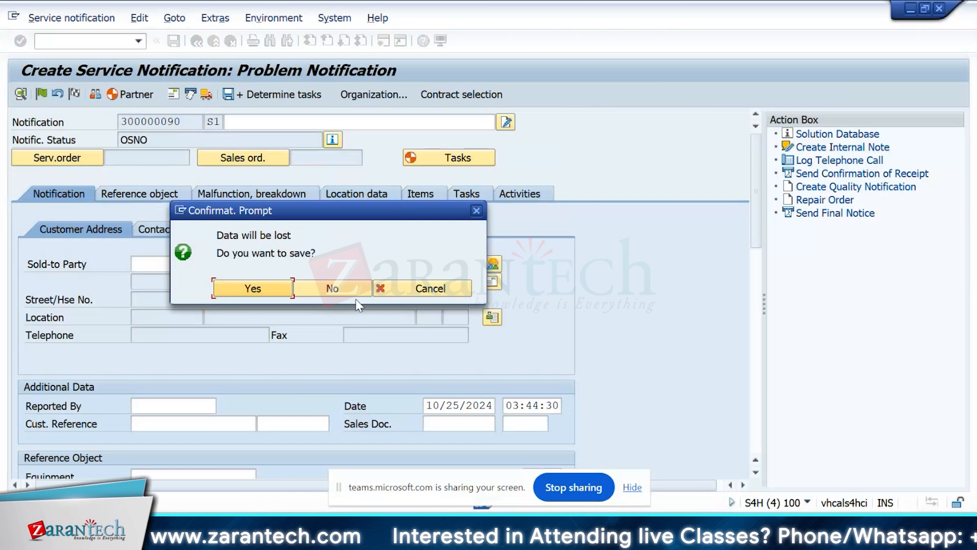
pyautogui.click(340, 284)
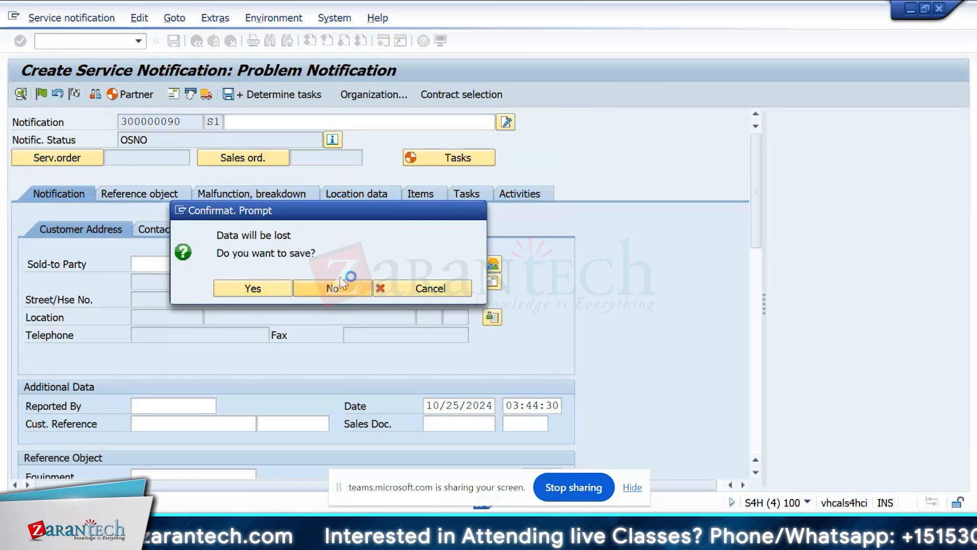
# Create another service notification of type S1, check its notification number, and leave without saving.
pyautogui.write('S1')
pyautogui.press('Return')
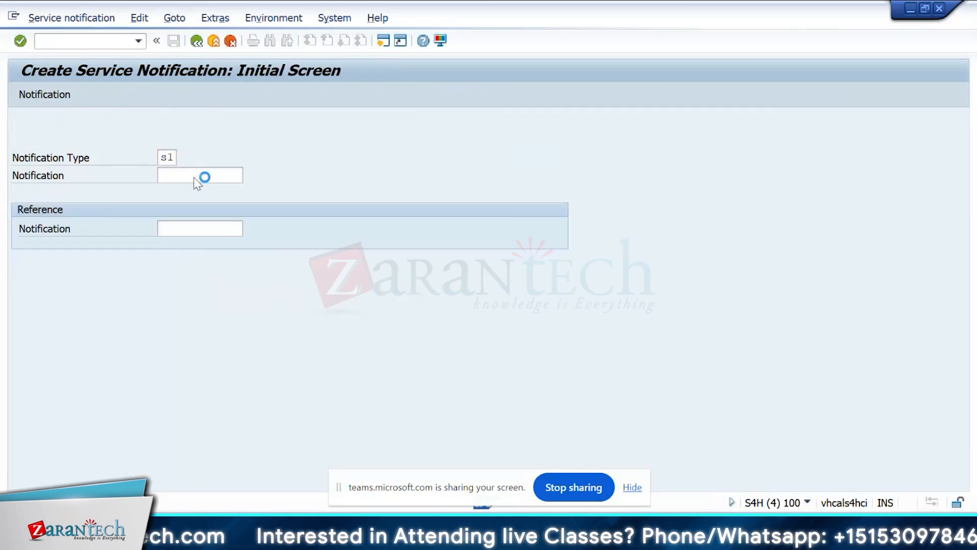
pyautogui.click(195, 125)
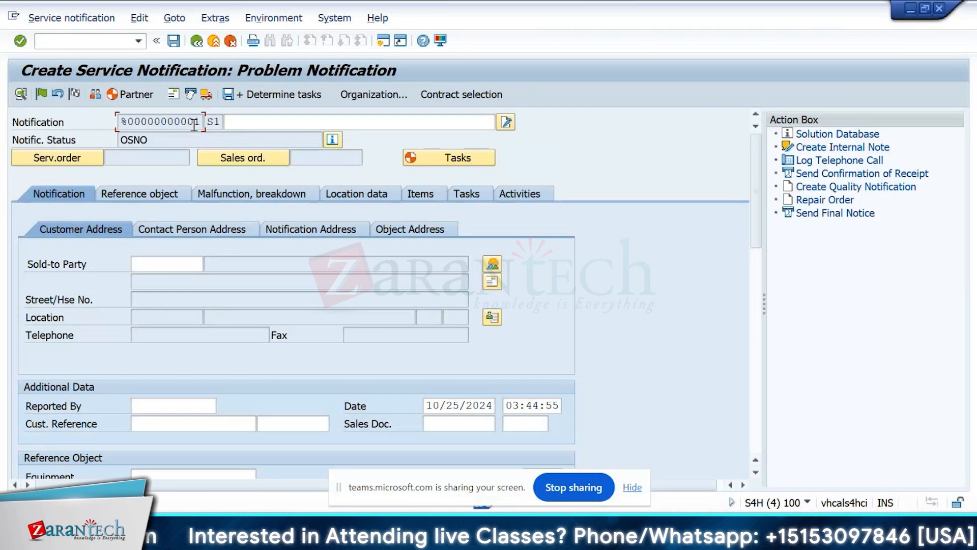
pyautogui.click(197, 41)
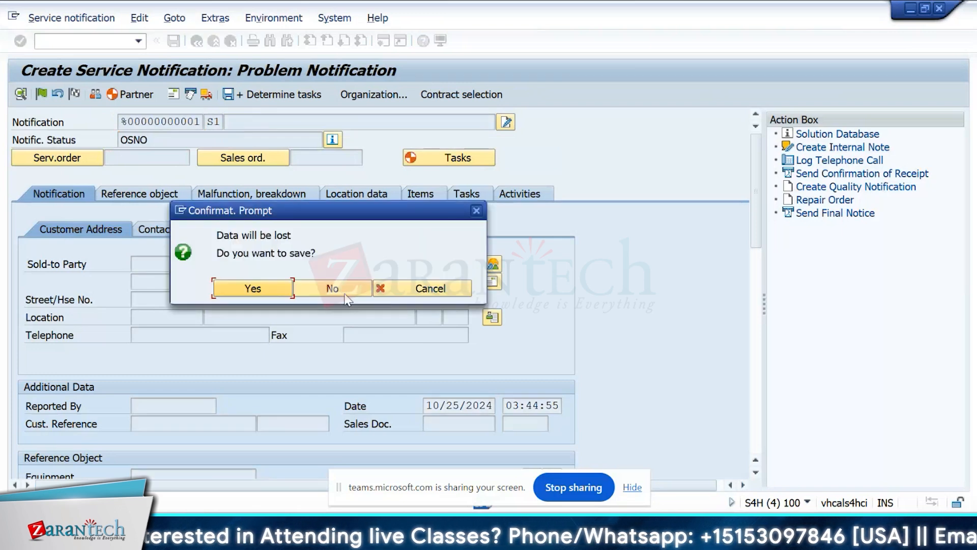
pyautogui.click(346, 299)
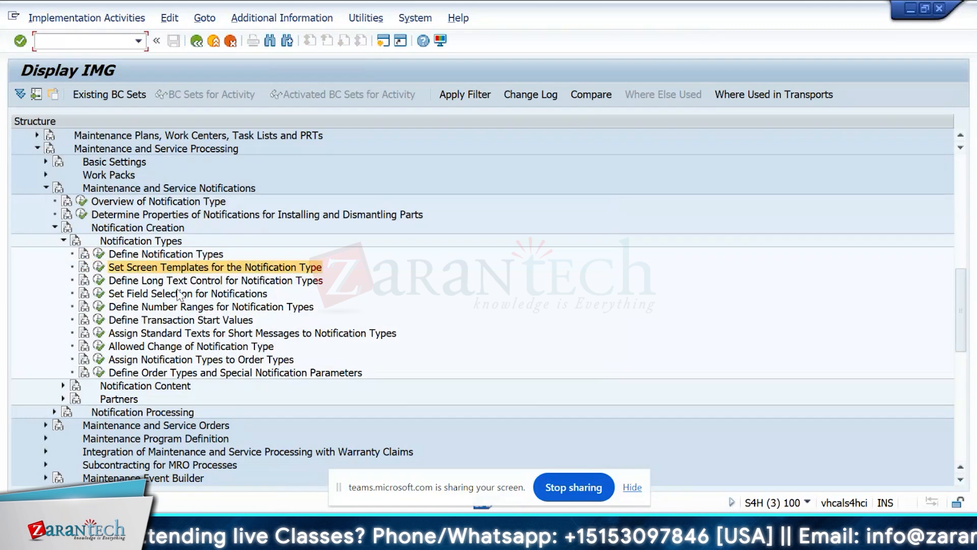
# Try adding notification type S4 as a new entry in Define Notification Types, and return to the IMG structure.
pyautogui.click(98, 255)
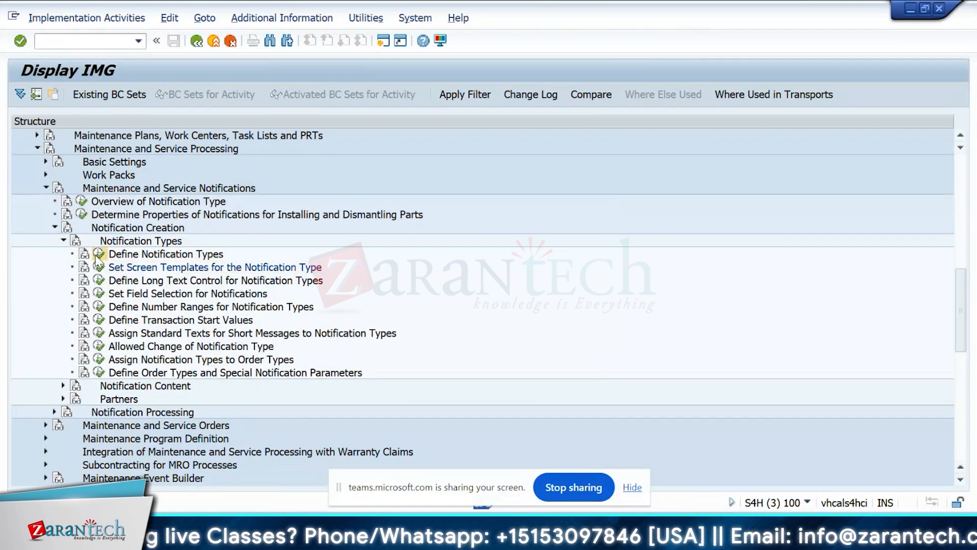
pyautogui.click(76, 94)
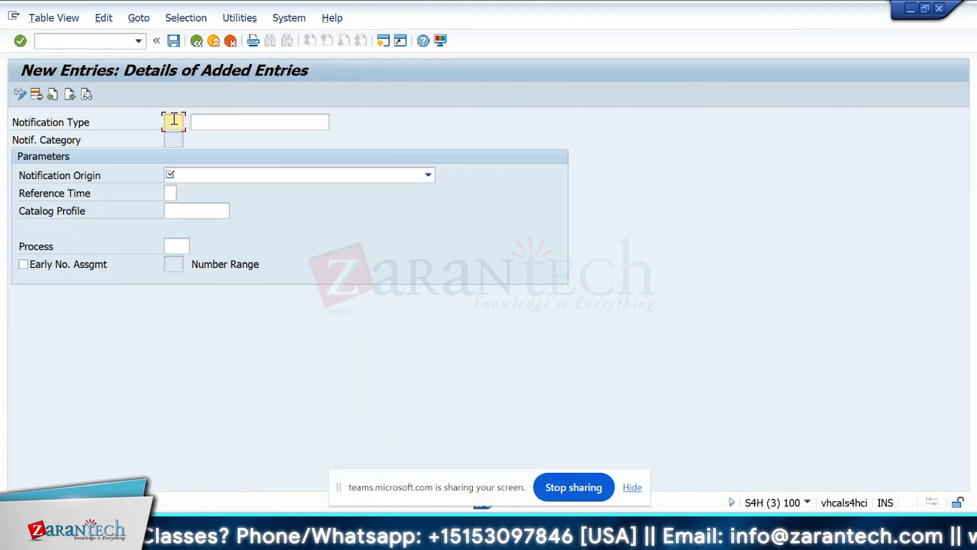
pyautogui.write('S1')
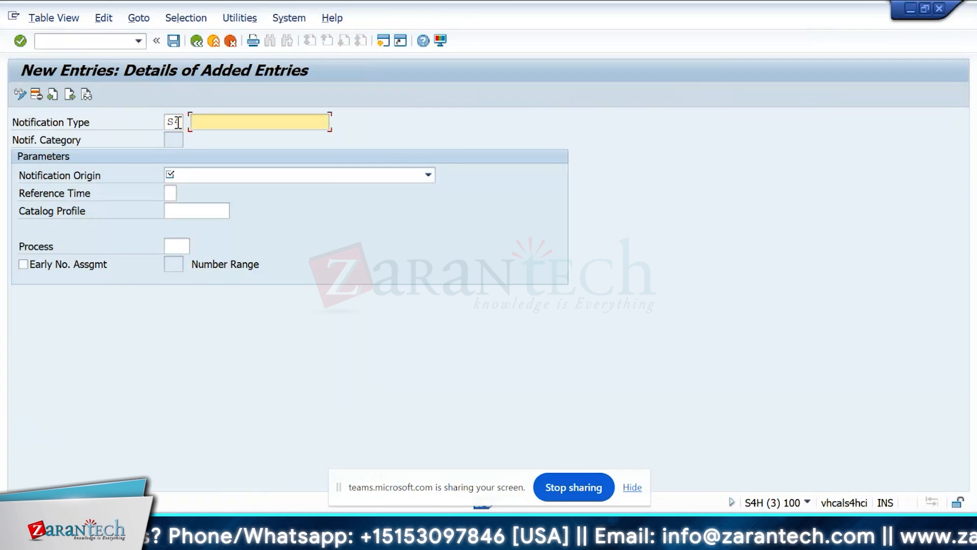
pyautogui.press('Return')
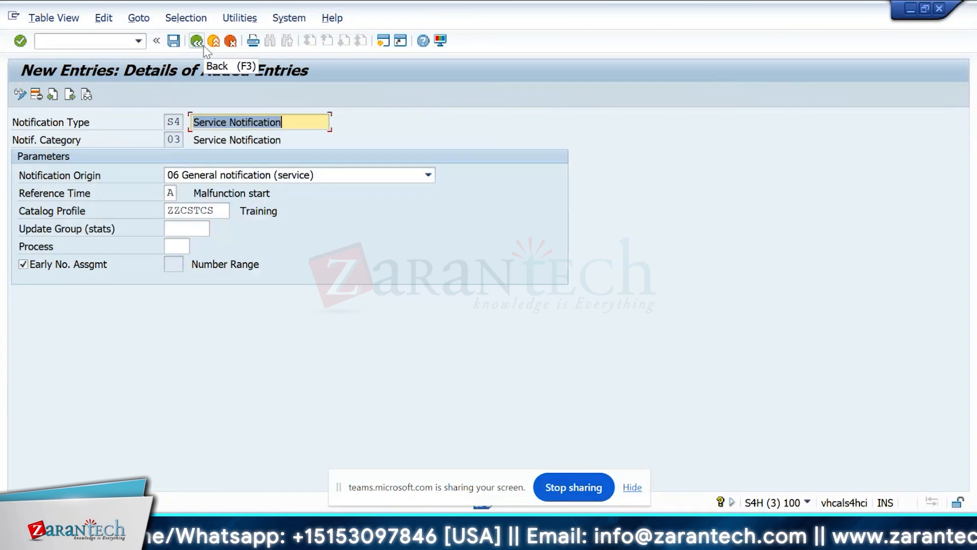
pyautogui.click(200, 44)
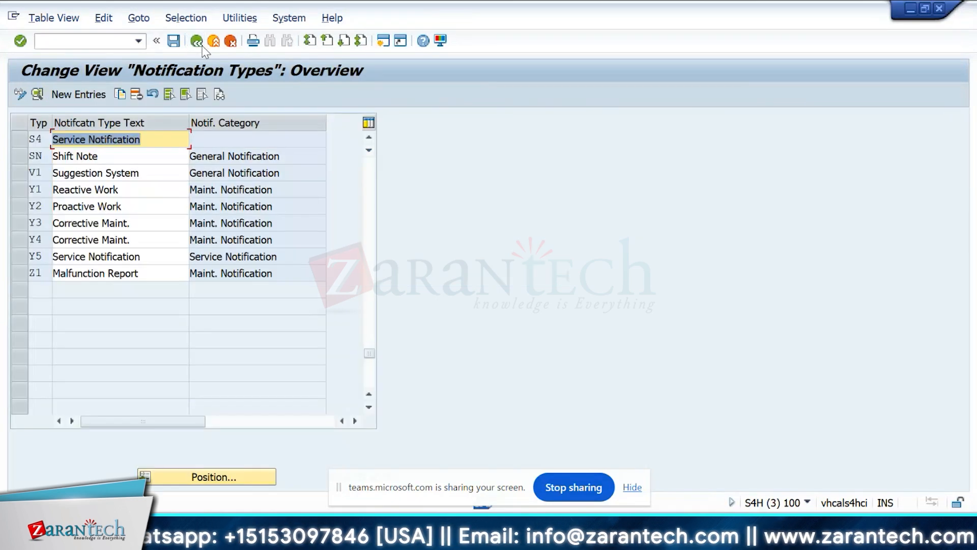
pyautogui.click(200, 44)
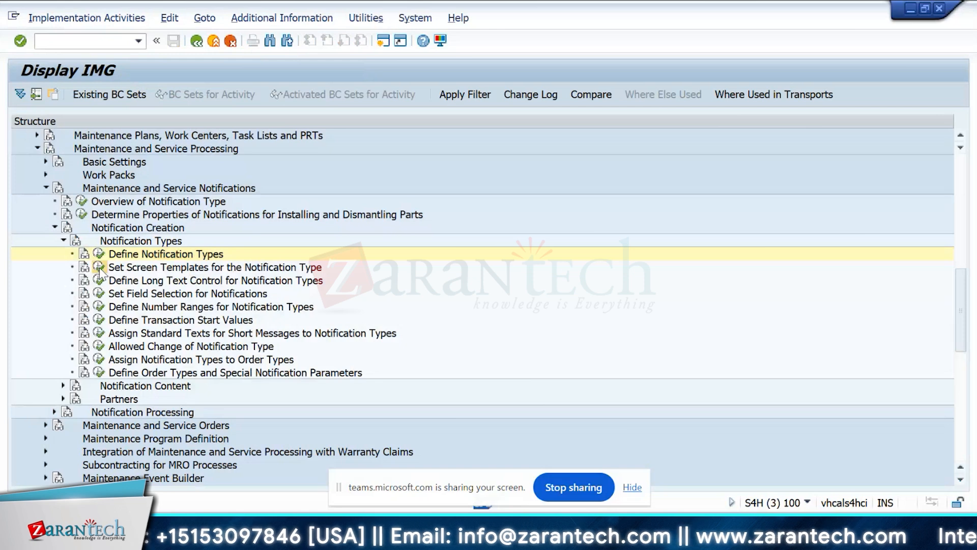
# Open Set Screen Templates for the Notification Type with notification type S1 as the work area.
pyautogui.click(99, 268)
pyautogui.click(299, 234)
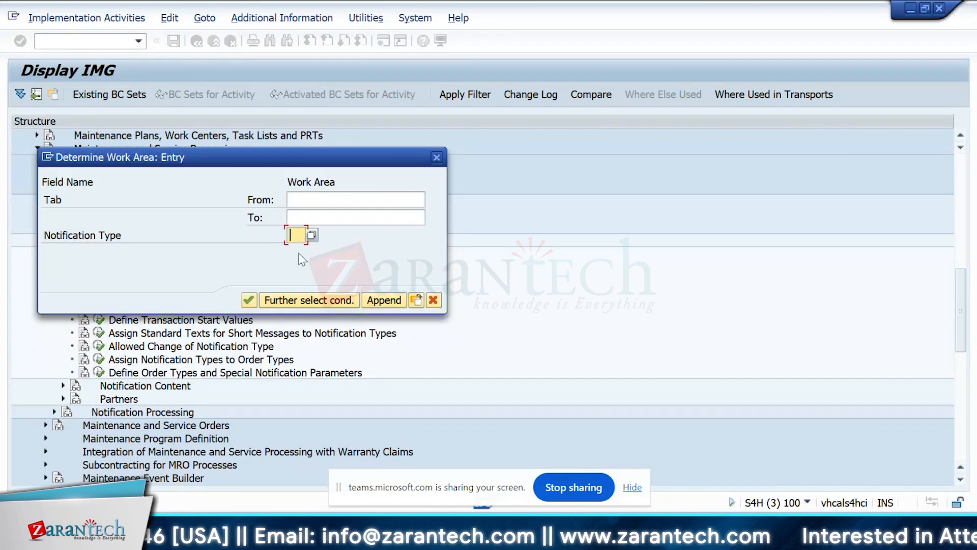
pyautogui.write('s1')
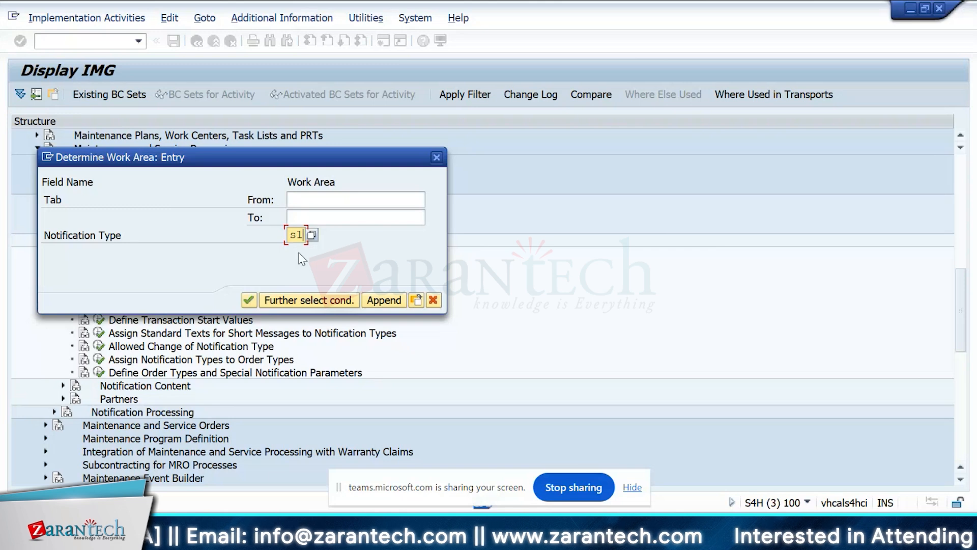
pyautogui.press('Return')
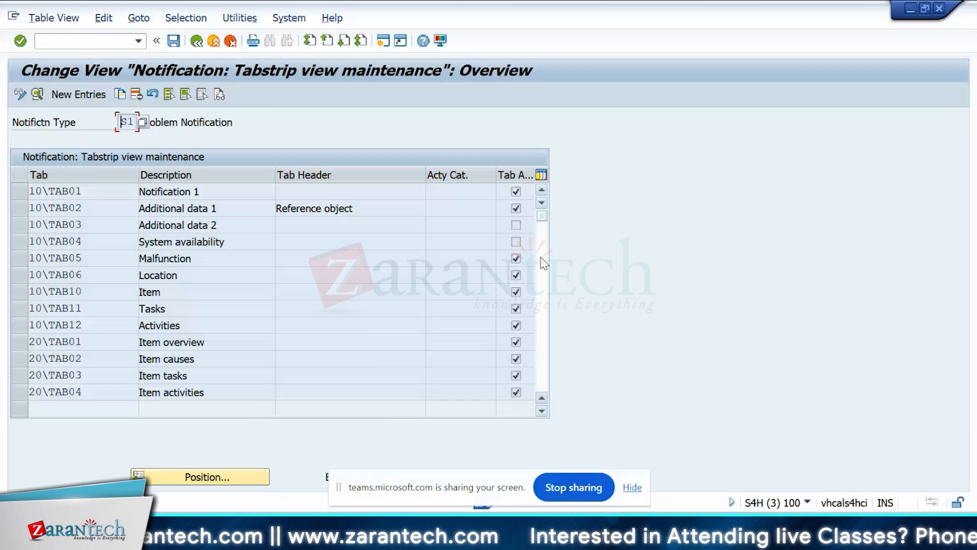
# Open the details of tab 10\TAB01 and view the possible Screen Area 5 values, closing the list without choosing one.
pyautogui.click(82, 191)
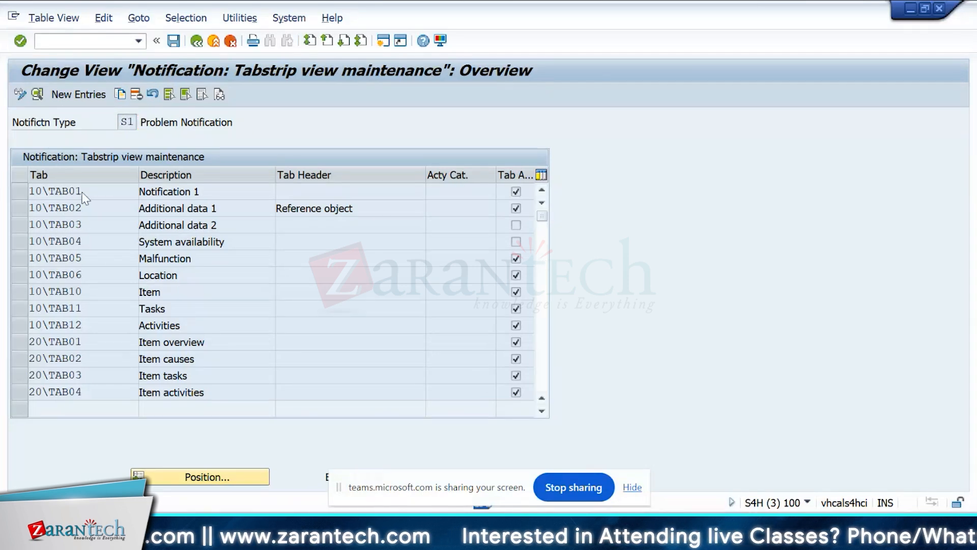
pyautogui.doubleClick(82, 191)
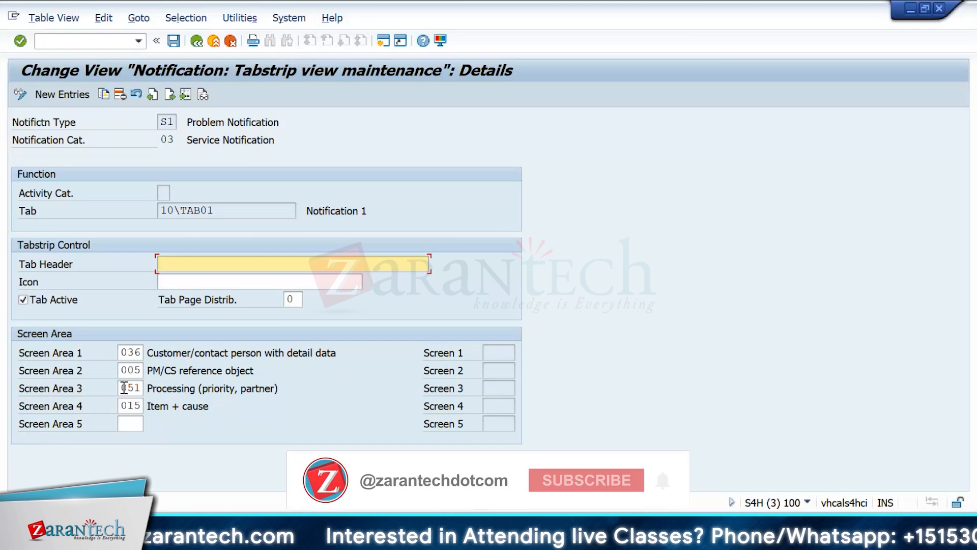
pyautogui.click(137, 424)
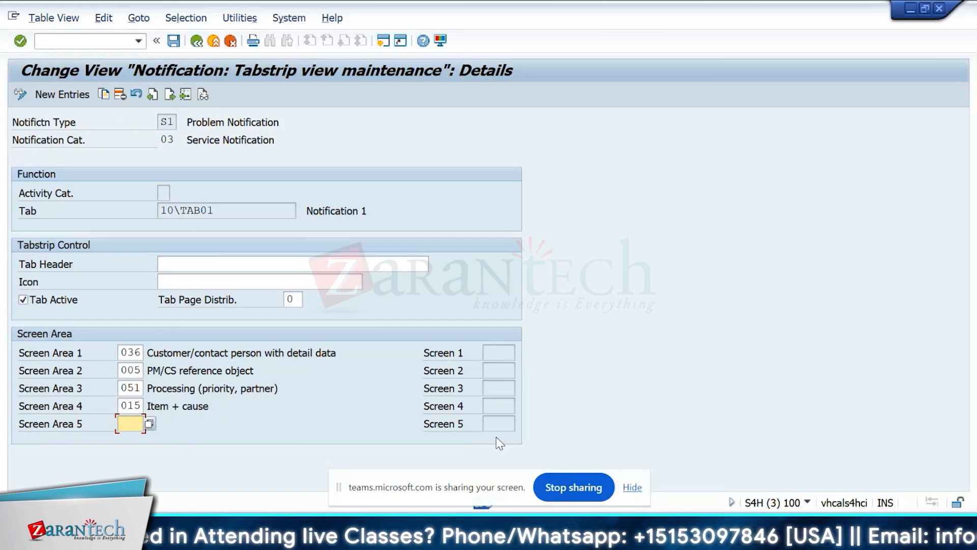
pyautogui.click(311, 268)
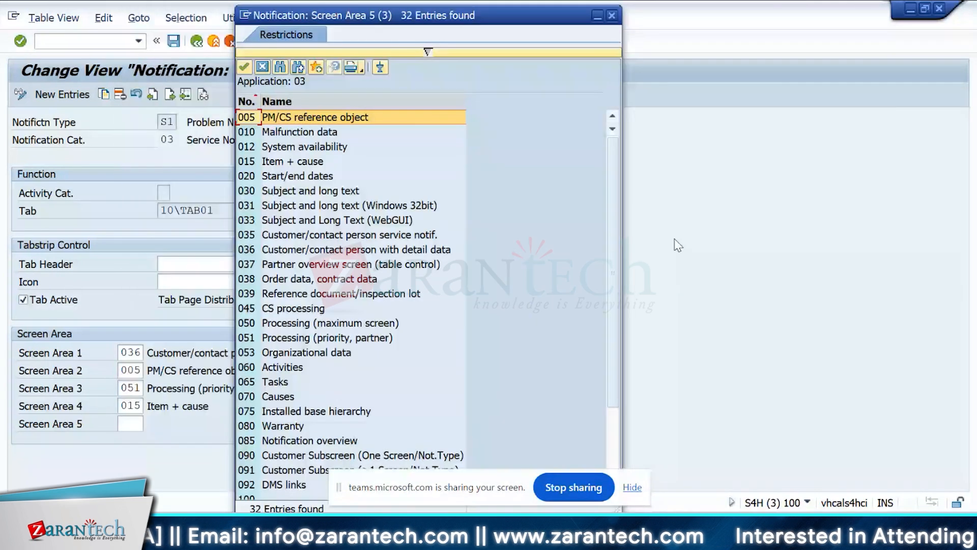
pyautogui.moveTo(615, 157); pyautogui.dragTo(614, 117)
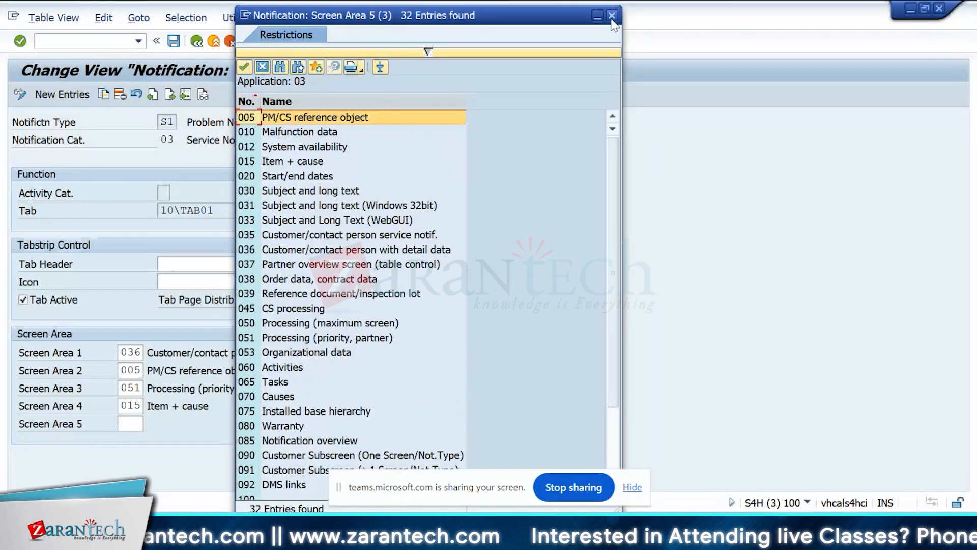
pyautogui.click(612, 16)
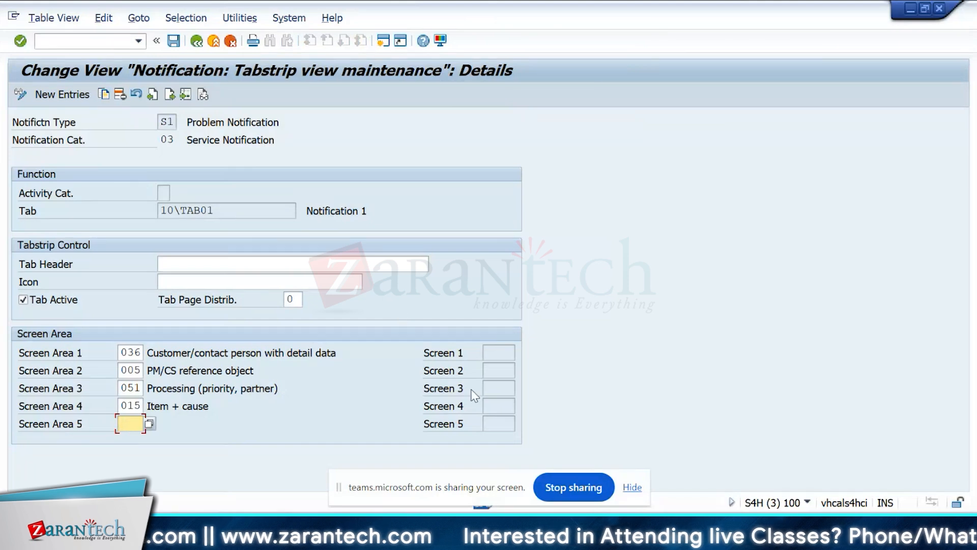
# Review the Screen 1 to Screen 5 fields of tab 10\TAB01 and return to the tab overview.
pyautogui.click(499, 370)
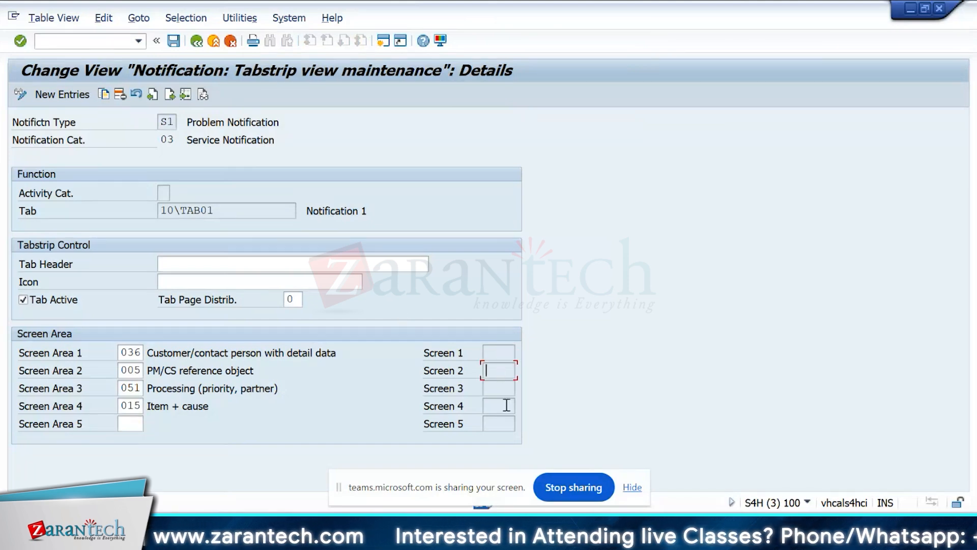
pyautogui.click(503, 425)
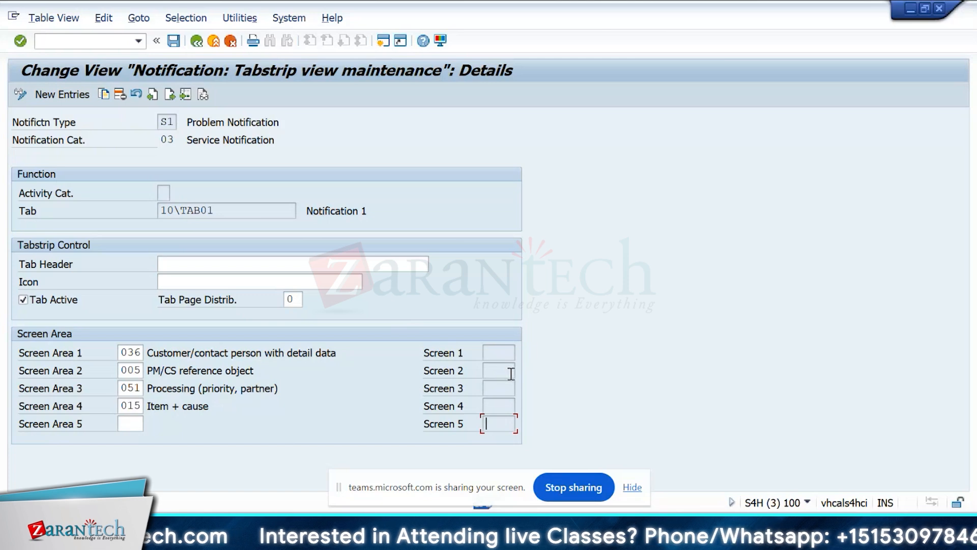
pyautogui.click(509, 353)
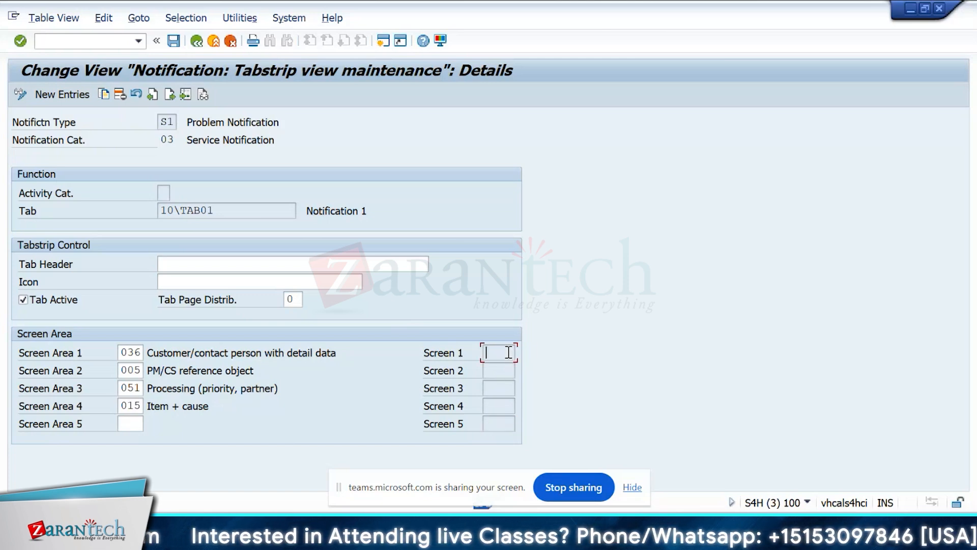
pyautogui.click(505, 422)
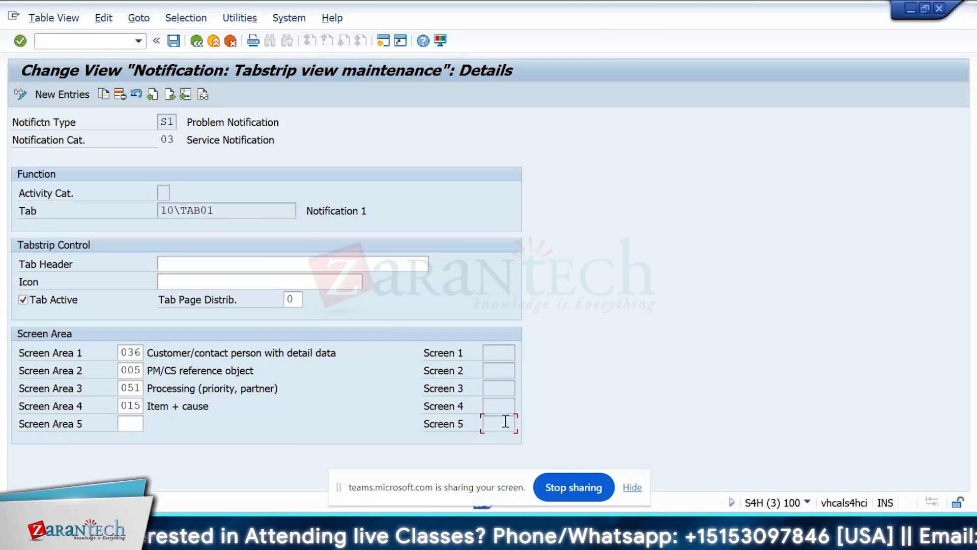
pyautogui.click(196, 43)
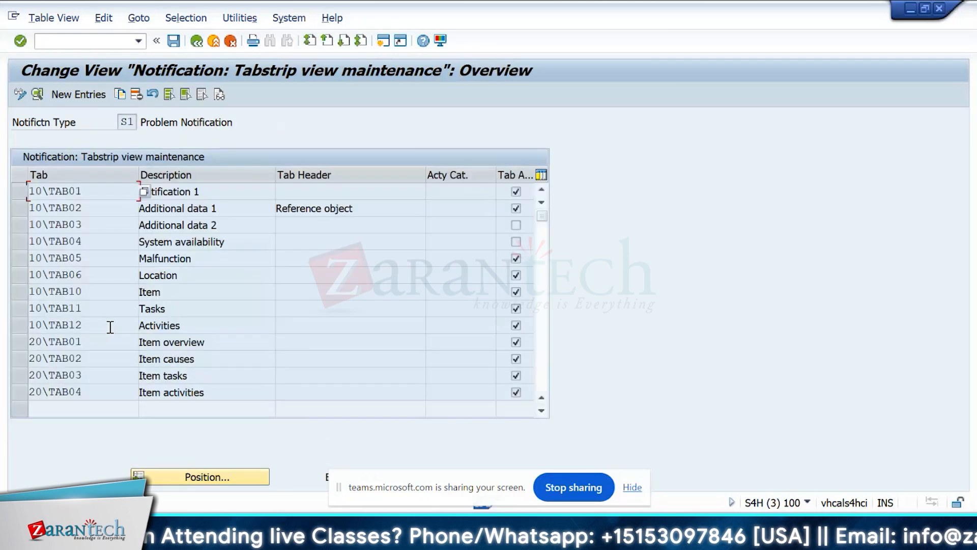
# Review the details of tab 10\TAB02, read the customer screen field help, and look through the tab overview of type S1.
pyautogui.doubleClick(88, 207)
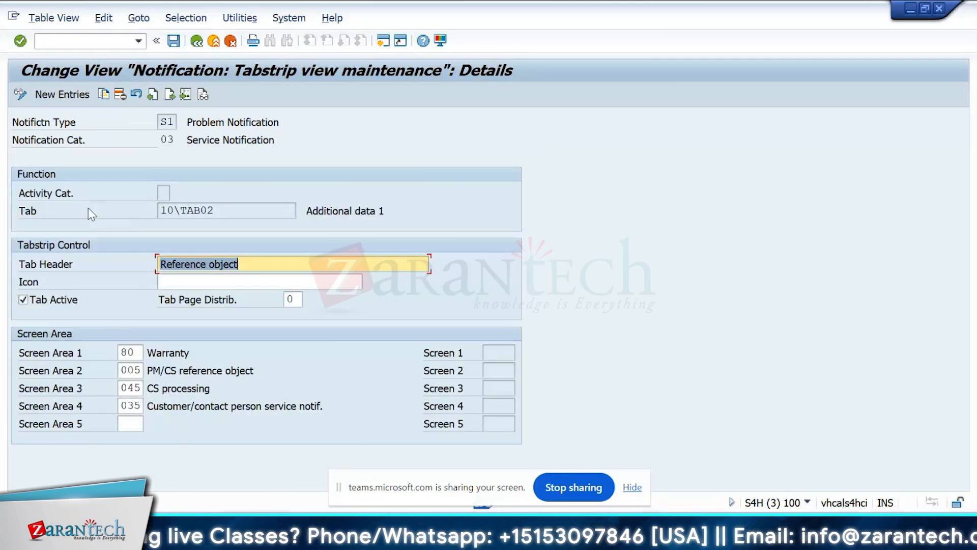
pyautogui.hotkey('alt', 'Tab')
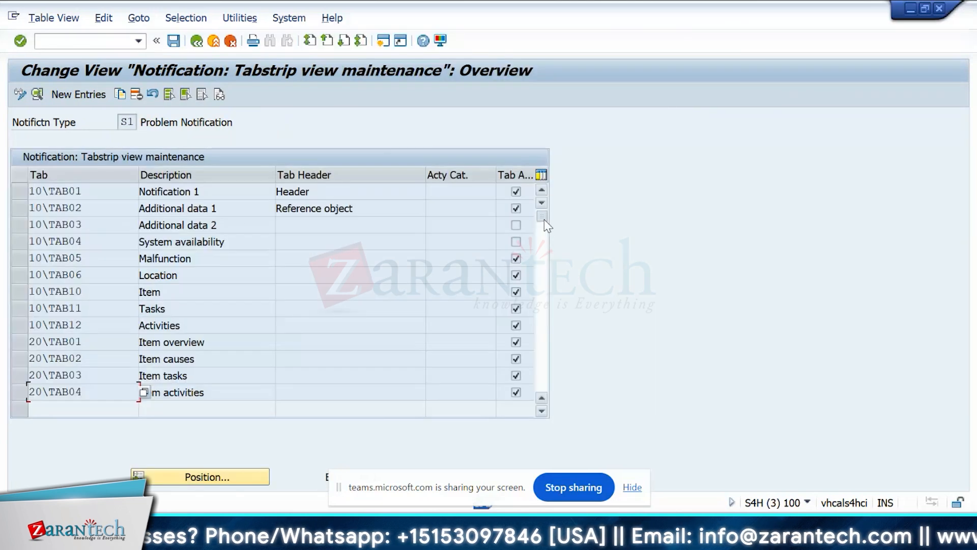
pyautogui.moveTo(544, 218); pyautogui.dragTo(554, 276)
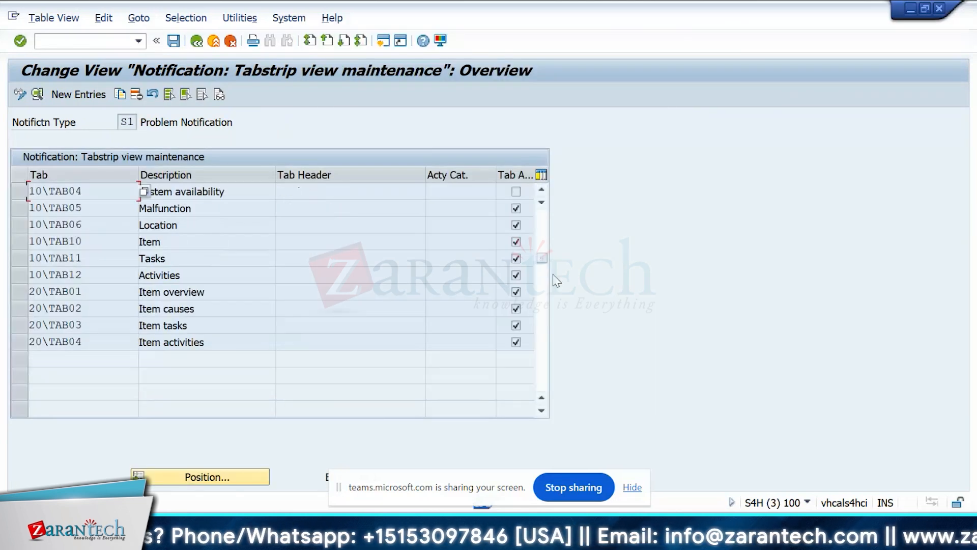
# Start a new tab entry for notification type S1 and look through the possible Tab values, including 10\TAB05 Malfunction.
pyautogui.press('F5')
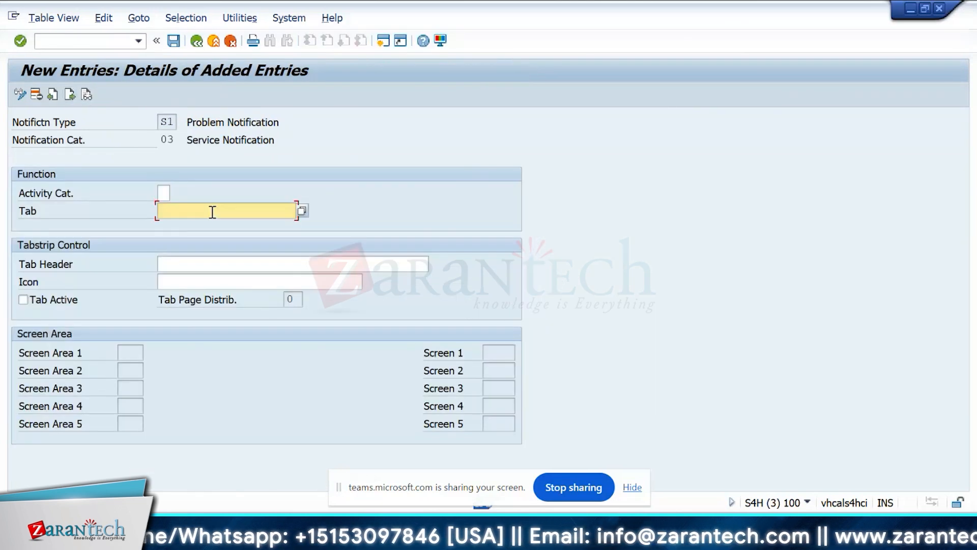
pyautogui.click(302, 210)
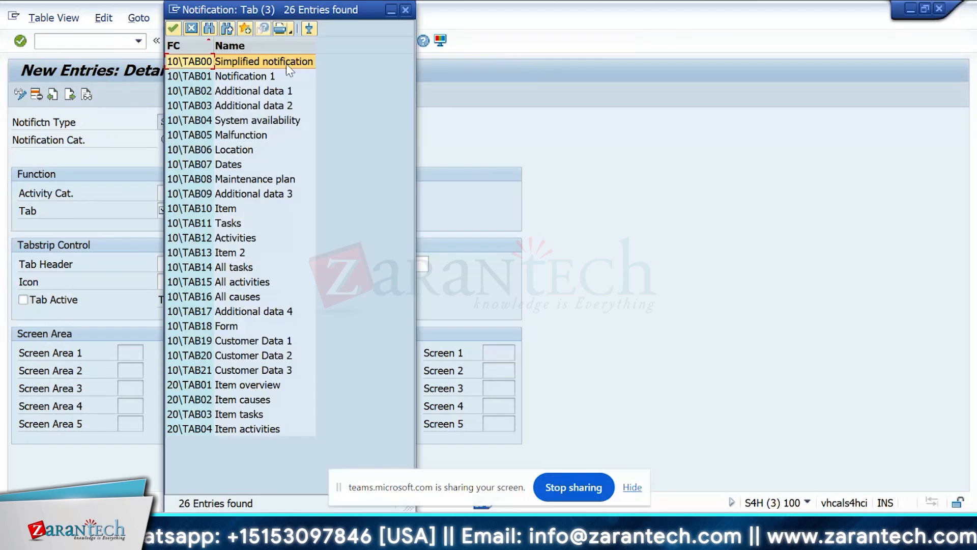
pyautogui.moveTo(286, 11); pyautogui.dragTo(461, 20)
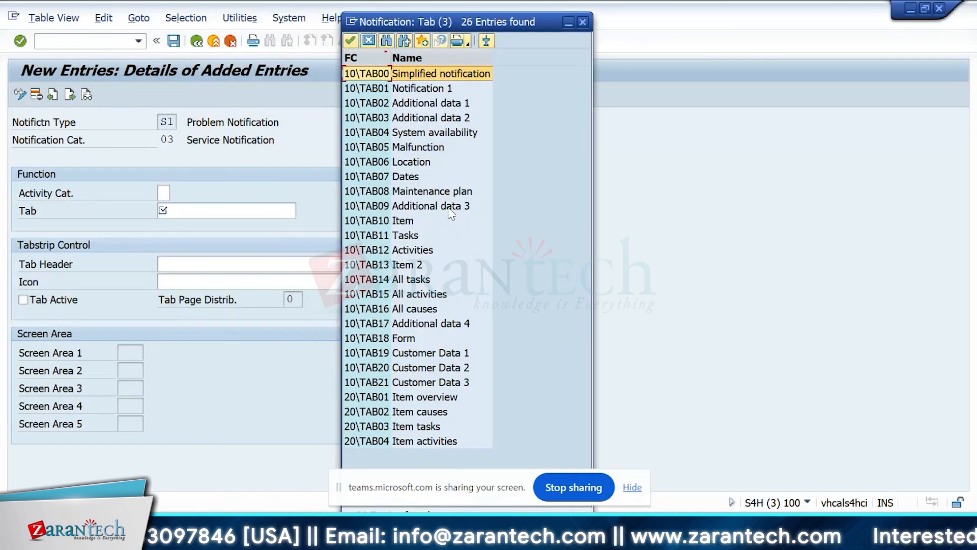
pyautogui.click(418, 148)
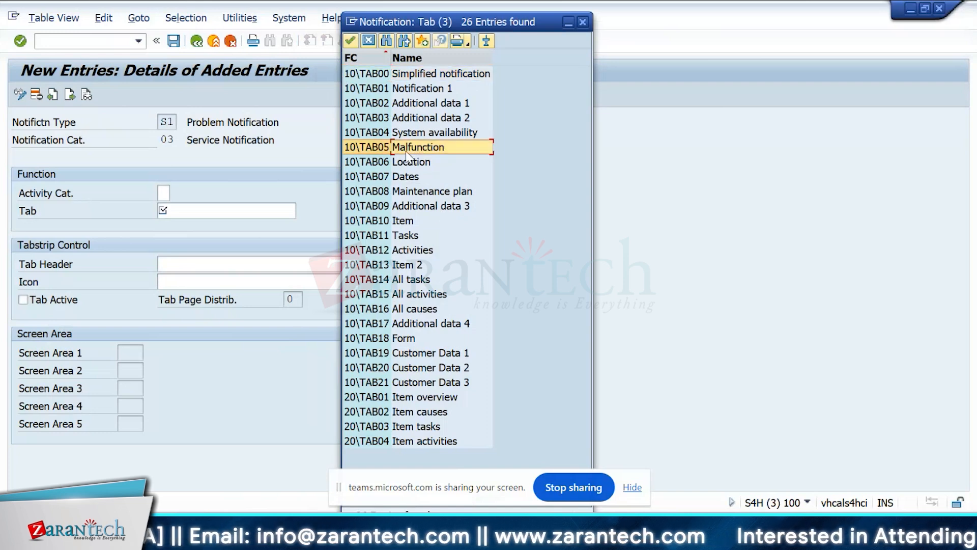
pyautogui.doubleClick(406, 150)
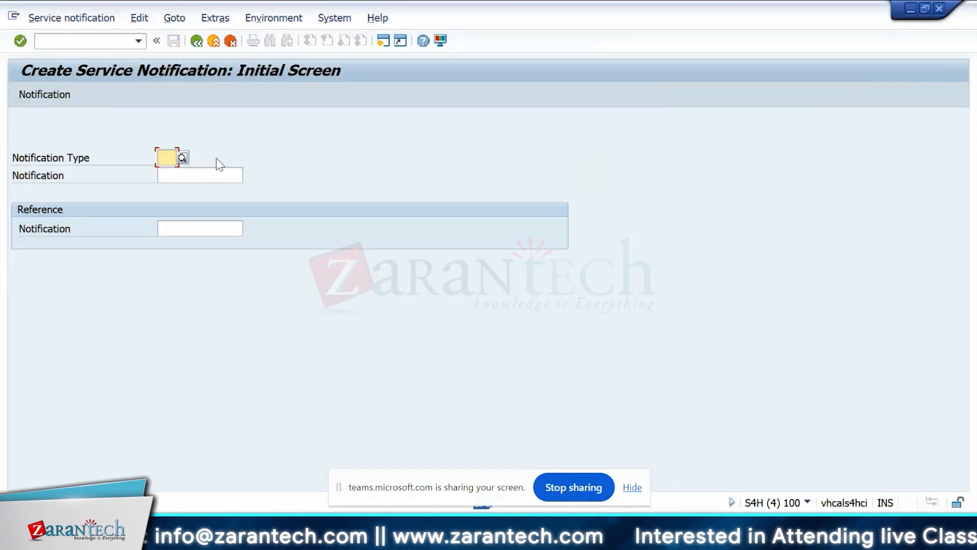
# Open a new service notification of type S1 in the other session and view its Malfunction, breakdown data.
pyautogui.write('S1')
pyautogui.press('Return')
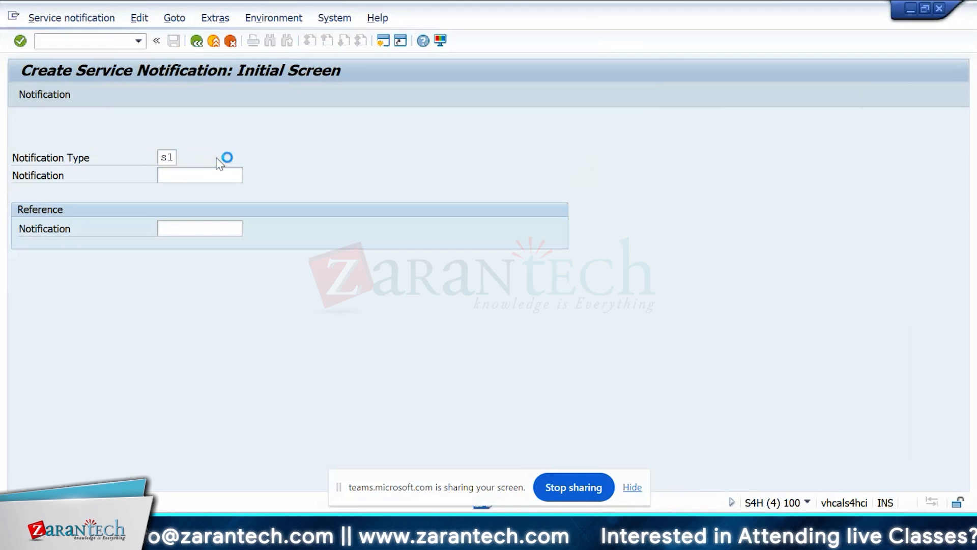
pyautogui.click(265, 195)
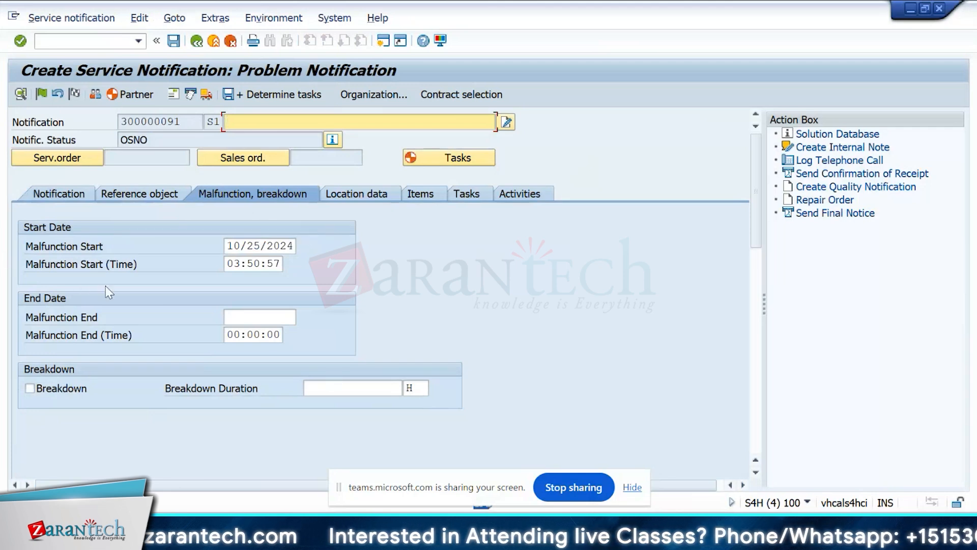
# View the customizing details of tab 10\TAB05 and compare them with the notification, viewing its Location data as well.
pyautogui.hotkey('alt', 'Tab')
pyautogui.doubleClick(76, 258)
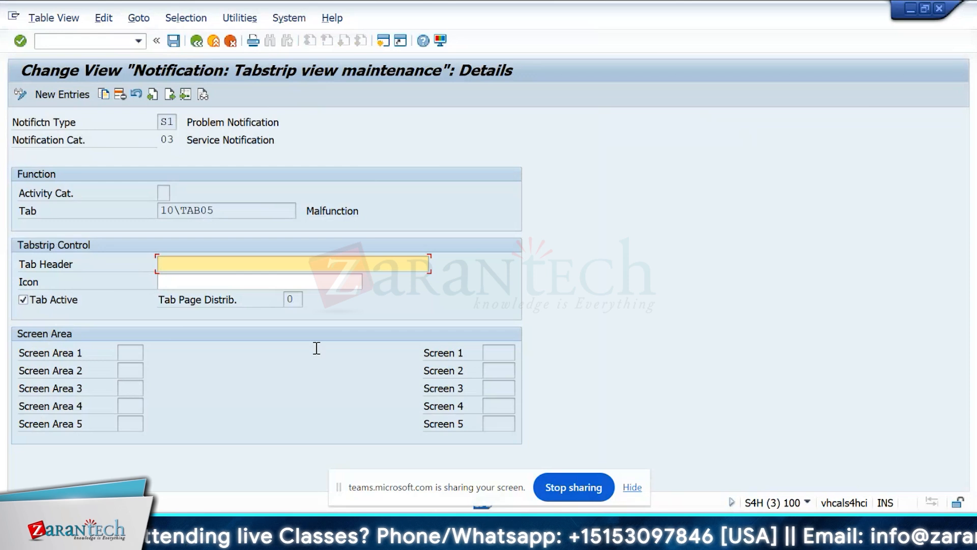
pyautogui.hotkey('alt', 'Tab')
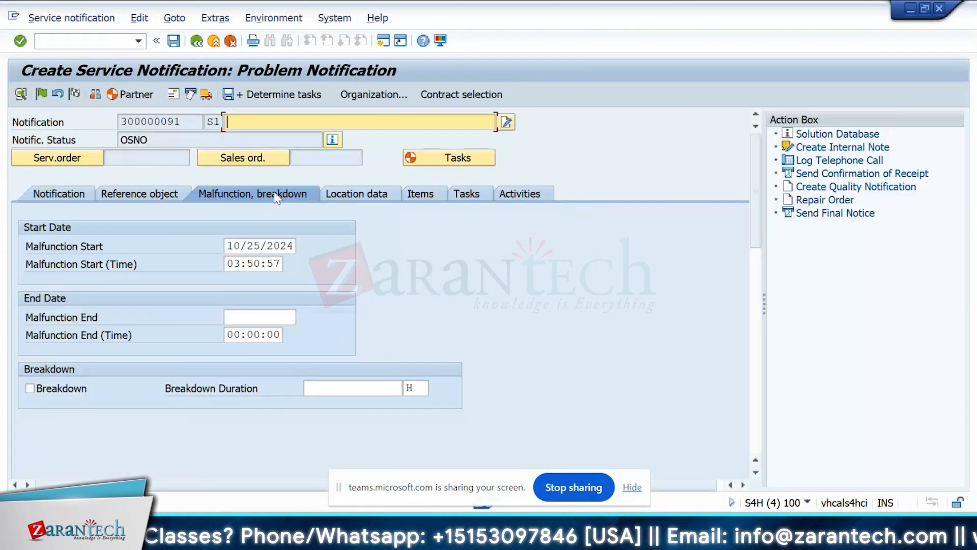
pyautogui.click(373, 199)
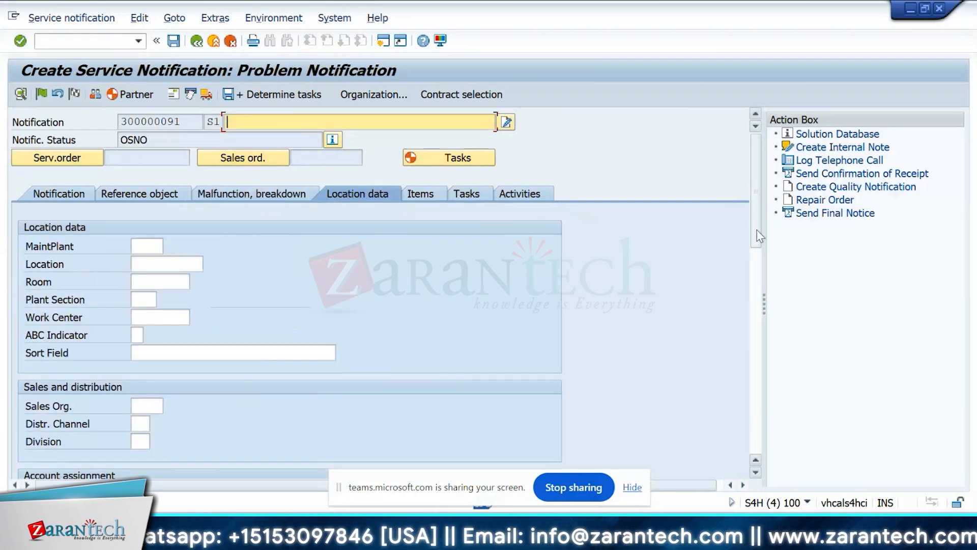
# Step through the customizing details of the following tabs from 10\TAB06 to 20\TAB01, comparing them with the notification's tabs.
pyautogui.hotkey('alt', 'Tab')
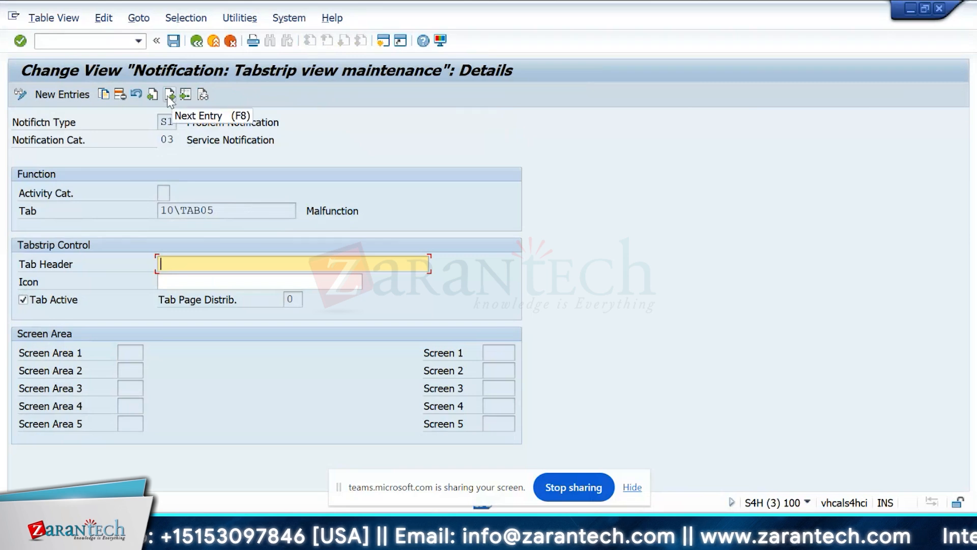
pyautogui.click(169, 96)
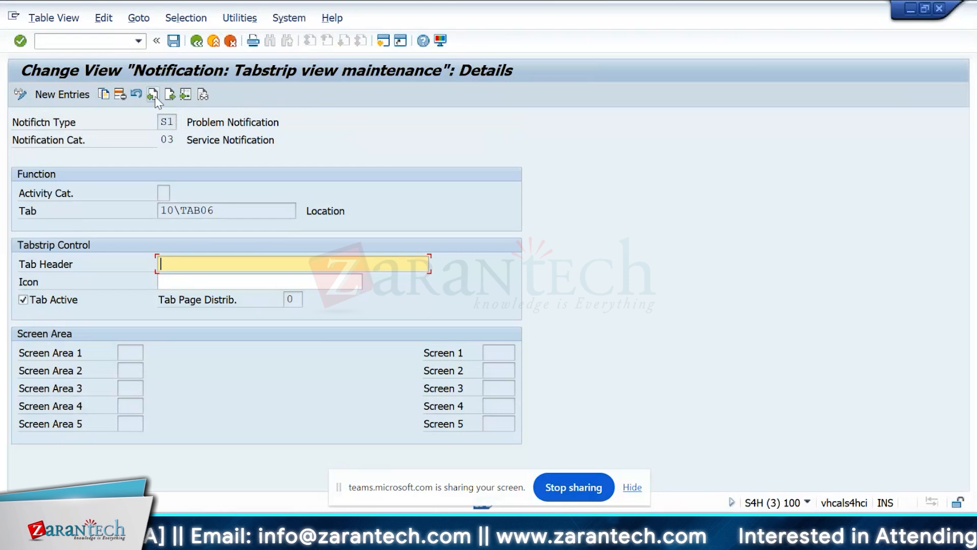
pyautogui.click(170, 94)
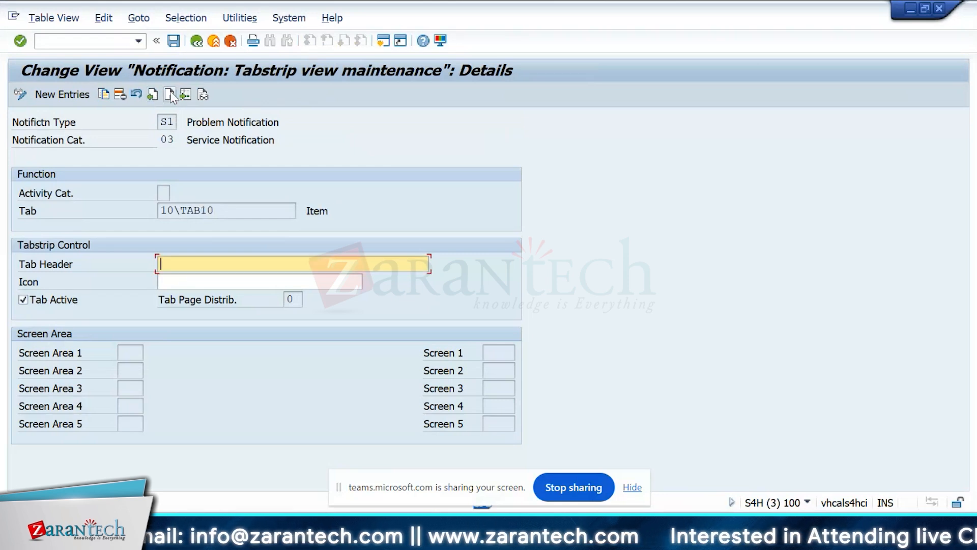
pyautogui.hotkey('alt', 'Tab')
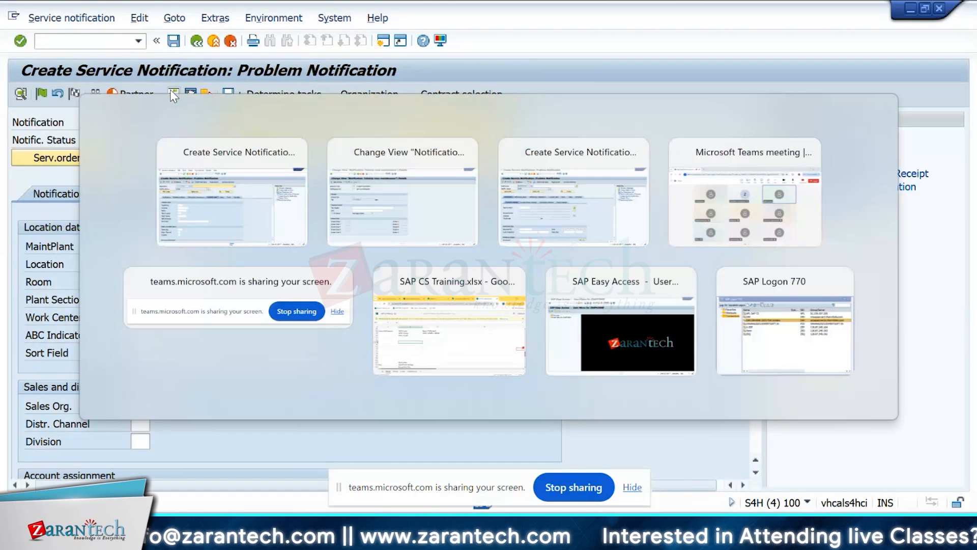
pyautogui.click(170, 91)
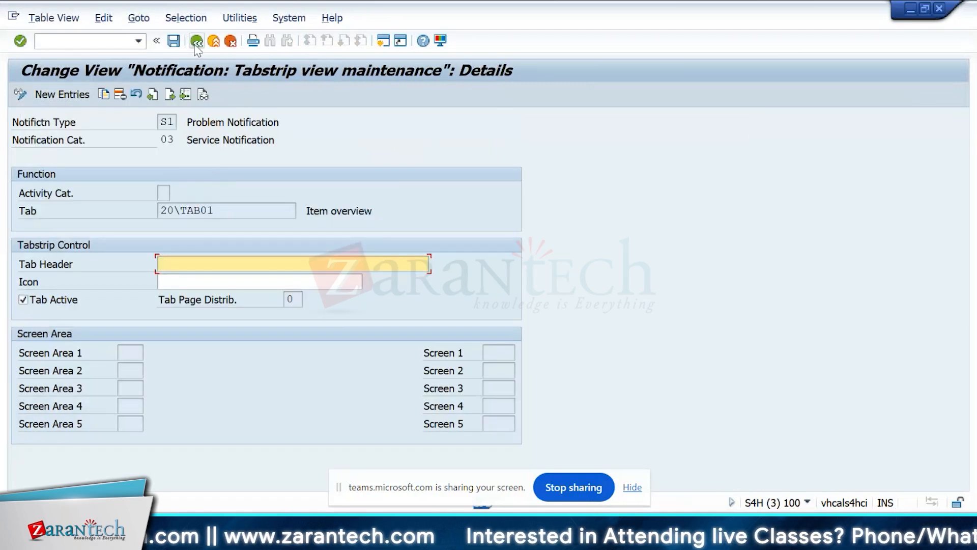
# Start another new tab entry, examine the possible tabs down to the 20\TAB item tabs, and leave without choosing one.
pyautogui.click(87, 94)
pyautogui.click(284, 208)
pyautogui.press('F4')
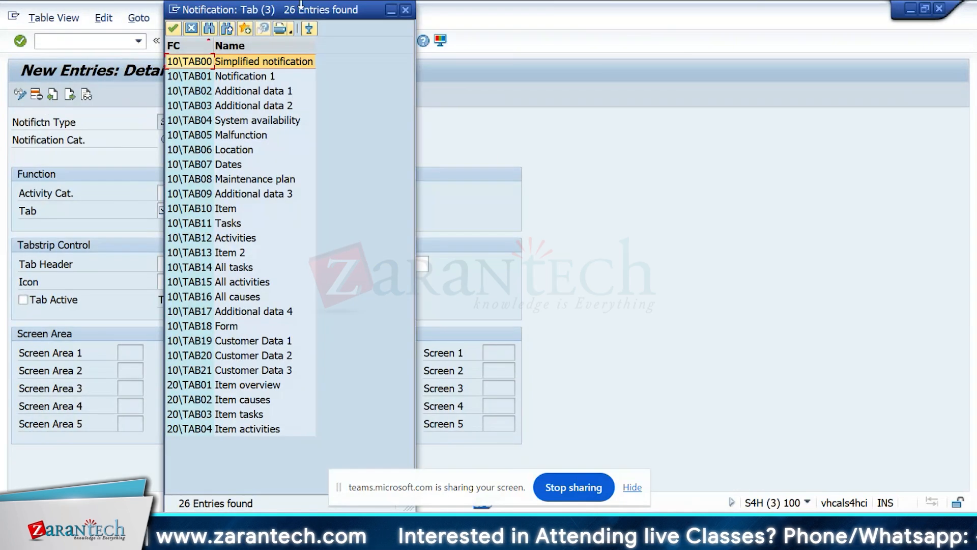
pyautogui.moveTo(298, 12); pyautogui.dragTo(318, 15)
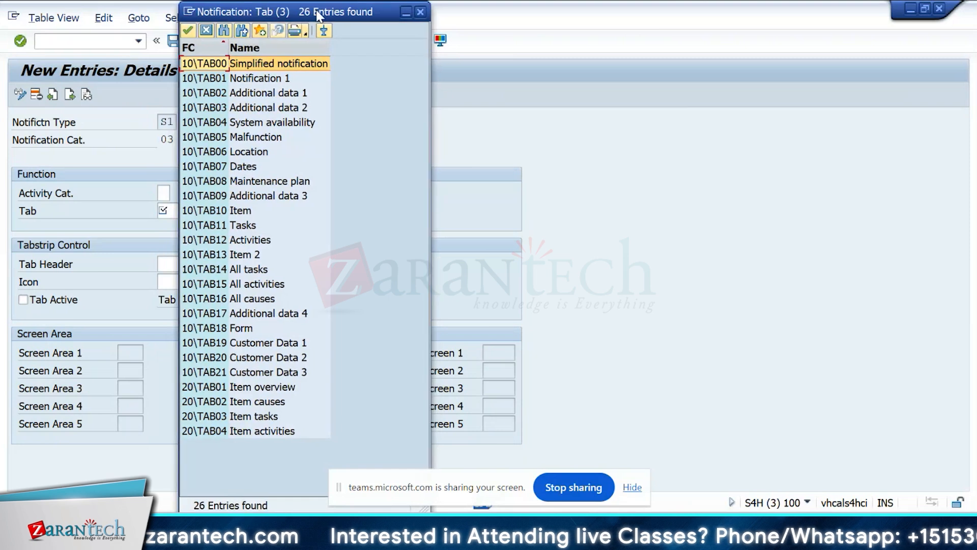
pyautogui.press('Down')
pyautogui.press('Down')
pyautogui.press('Down')
pyautogui.press('Down')
pyautogui.press('Down')
pyautogui.press('Down')
pyautogui.press('Down')
pyautogui.press('Down')
pyautogui.press('Down')
pyautogui.press('Down')
pyautogui.press('Down')
pyautogui.press('Down')
pyautogui.press('Down')
pyautogui.press('Down')
pyautogui.press('Down')
pyautogui.press('Down')
pyautogui.press('Down')
pyautogui.press('Down')
pyautogui.press('Down')
pyautogui.press('Down')
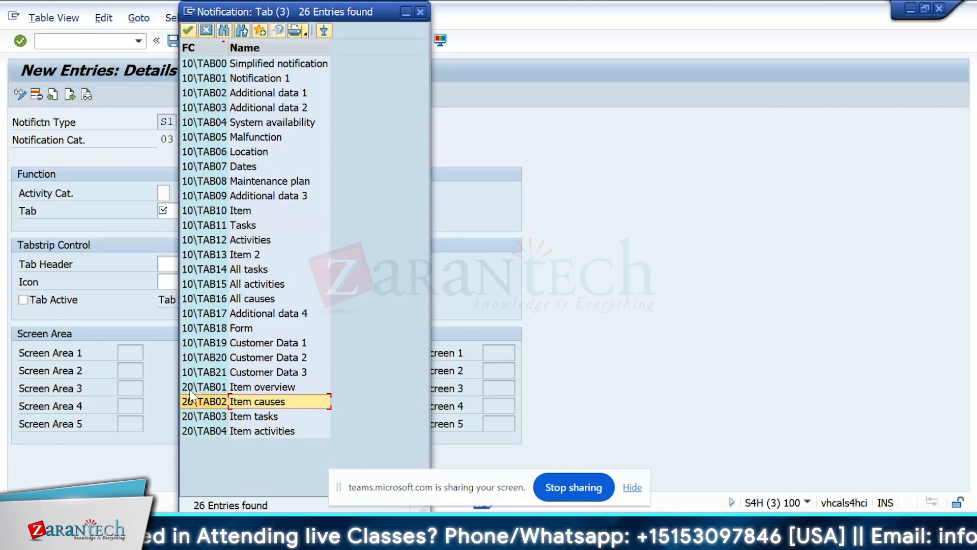
pyautogui.press('Escape')
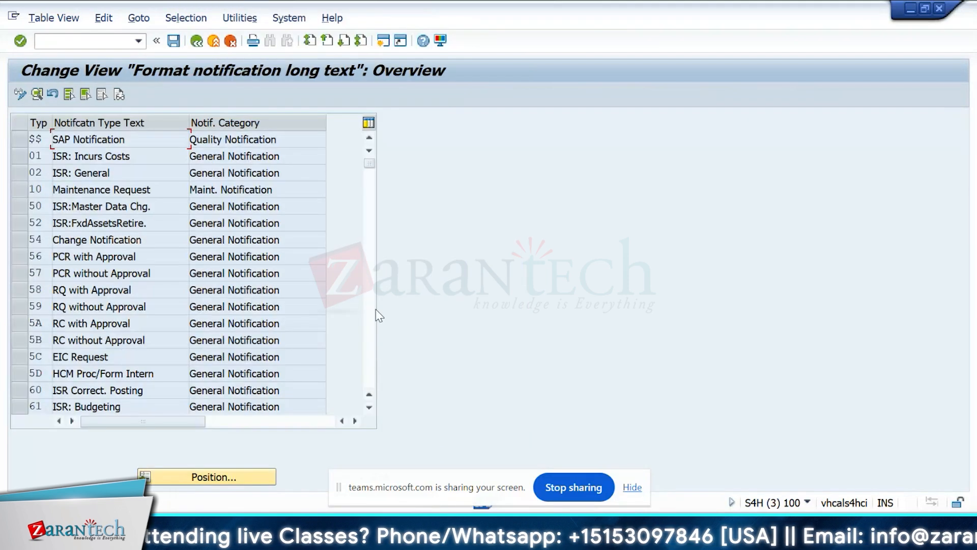
# Review the long text formatting details of notification type S1 and return to the IMG structure.
pyautogui.click(373, 312)
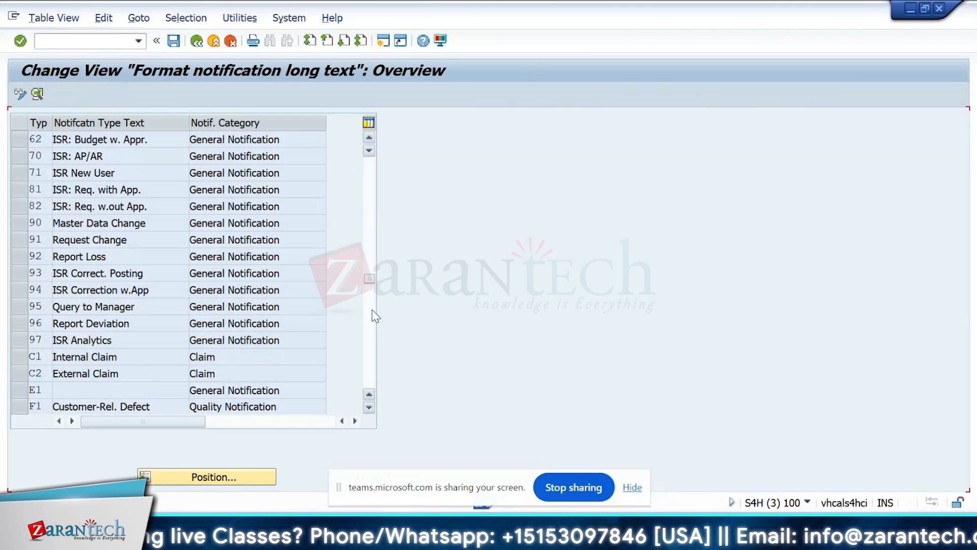
pyautogui.click(370, 315)
pyautogui.click(370, 315)
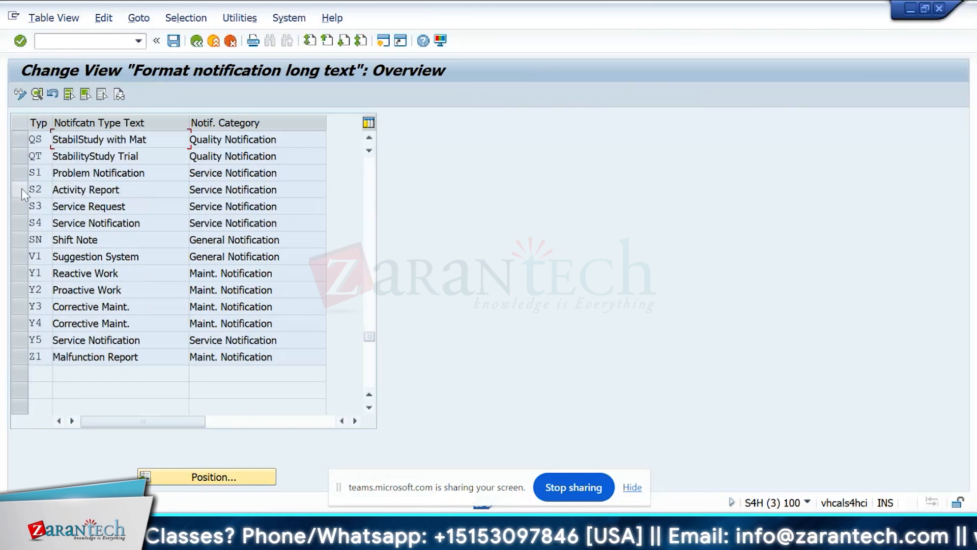
pyautogui.doubleClick(42, 170)
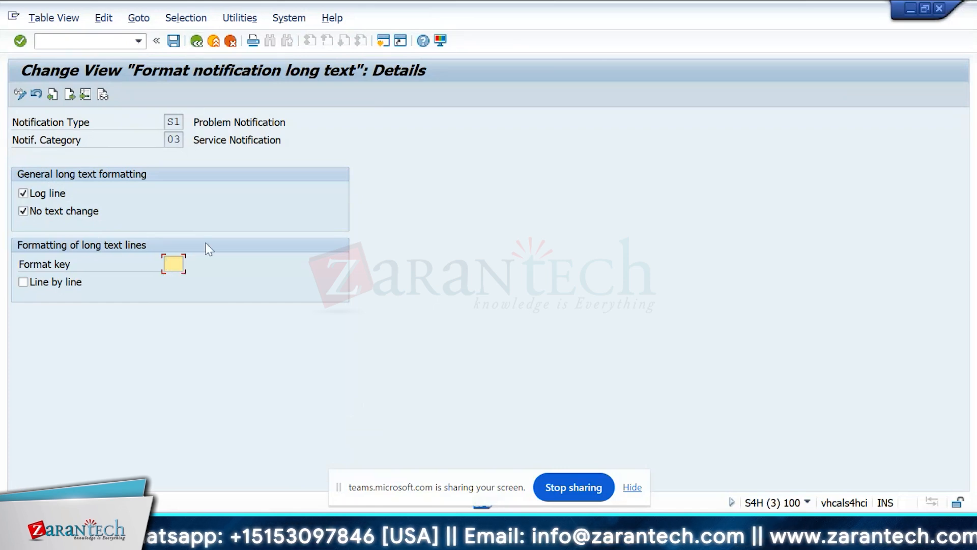
pyautogui.click(202, 44)
pyautogui.click(203, 45)
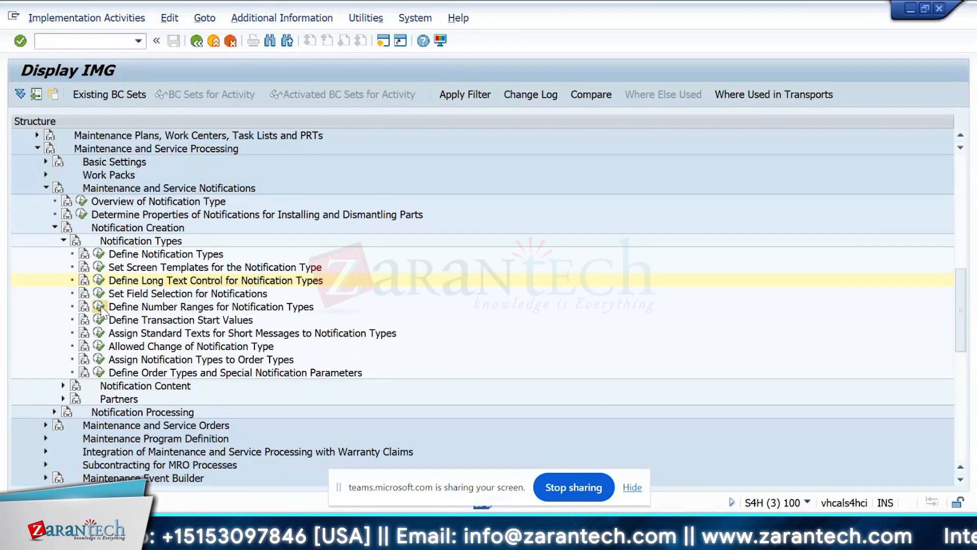
# Open Define Number Ranges for Notification Types and find element S4 in the group overview of object QMEL_NR.
pyautogui.click(98, 306)
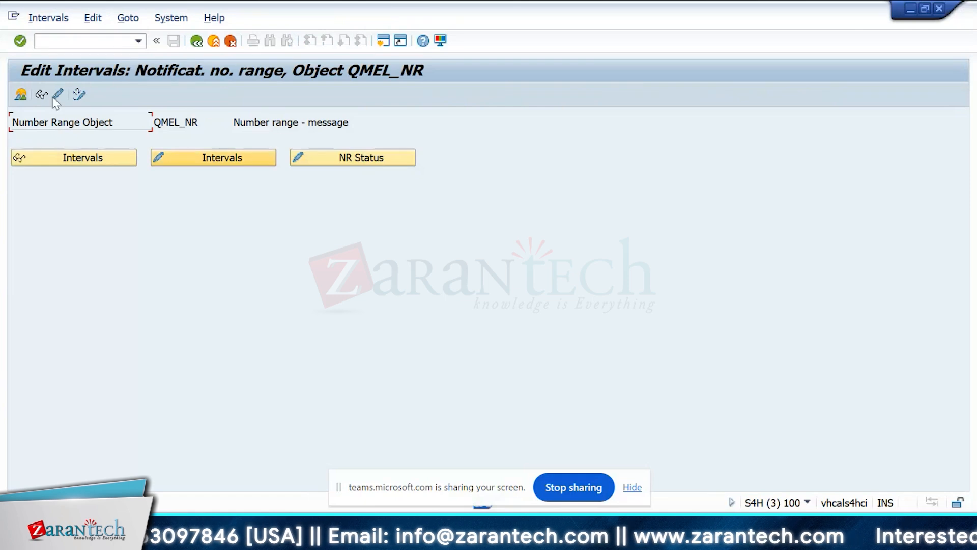
pyautogui.click(20, 95)
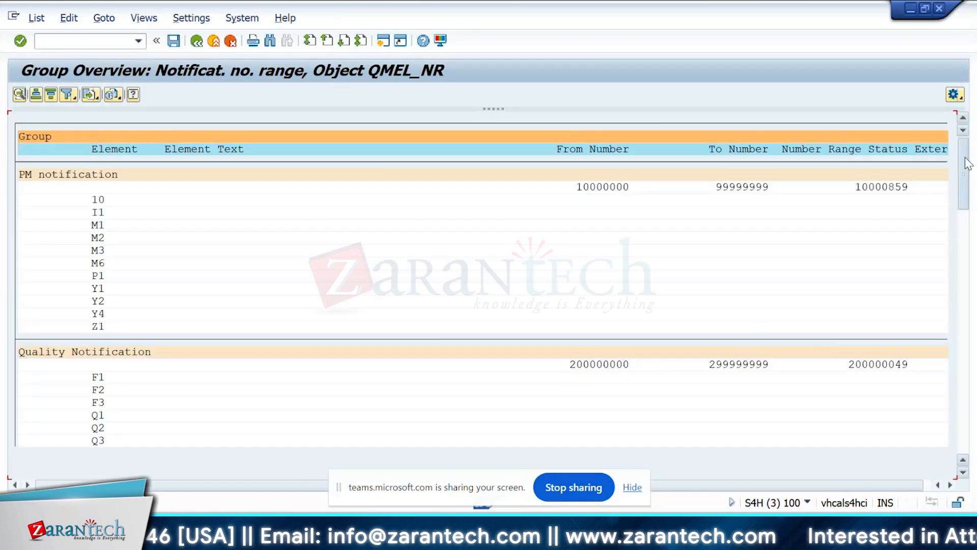
pyautogui.scroll(-7, 955, 231)
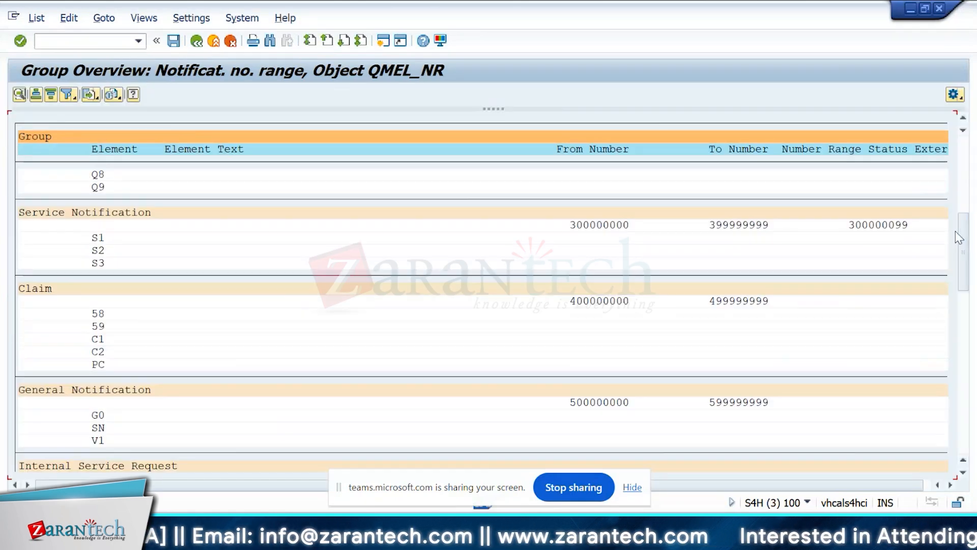
pyautogui.scroll(-10, 240, 425)
pyautogui.click(101, 429)
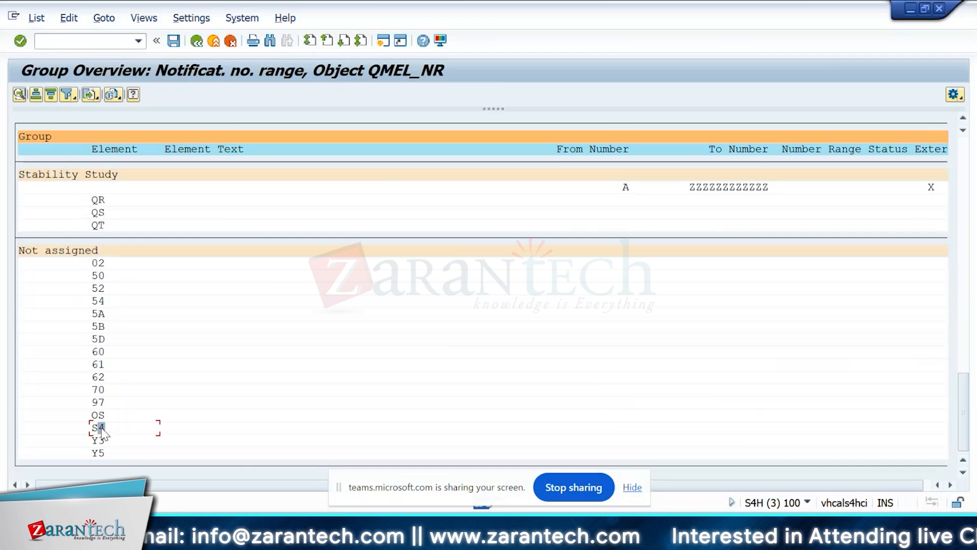
# Try assigning element S4 to group 03 Service Notification, check the group list, and leave without saving.
pyautogui.click(113, 95)
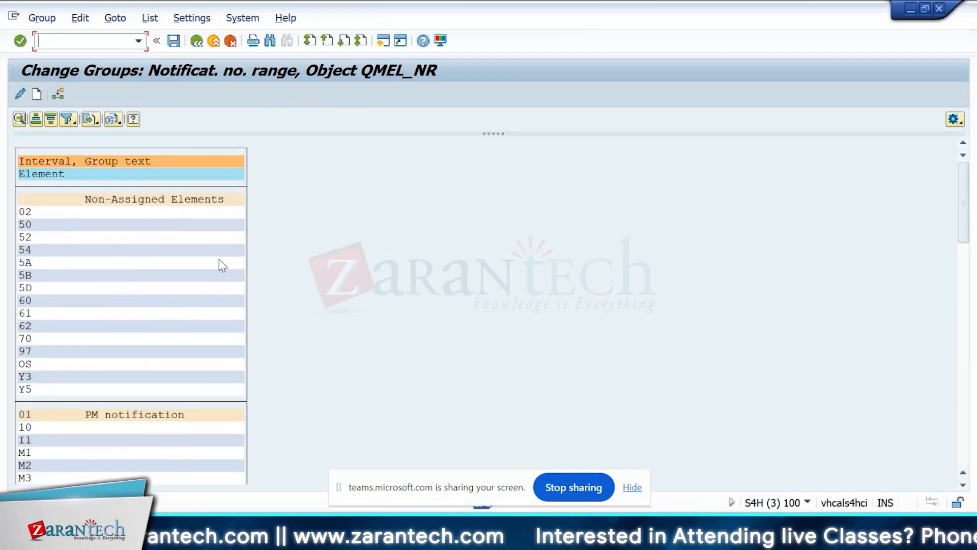
pyautogui.click(958, 221)
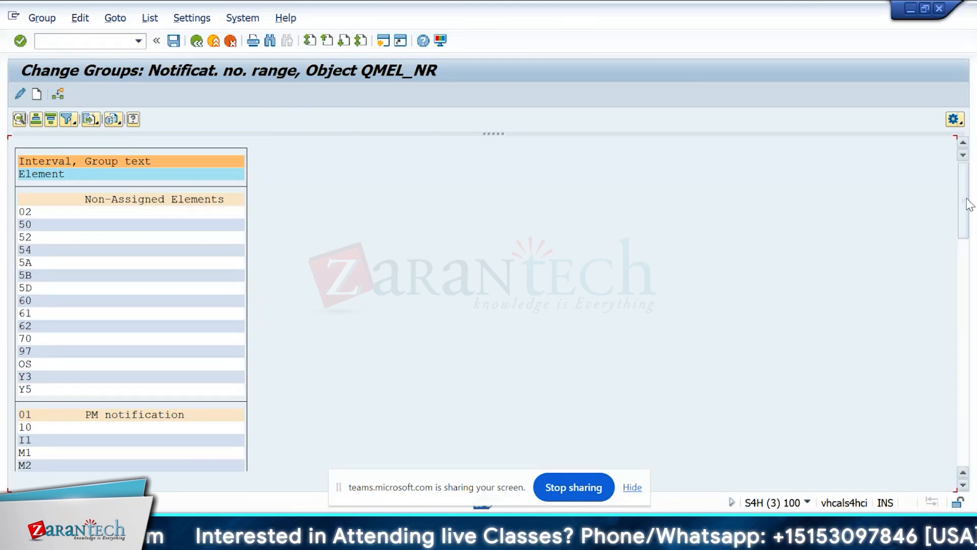
pyautogui.moveTo(968, 204); pyautogui.dragTo(945, 265)
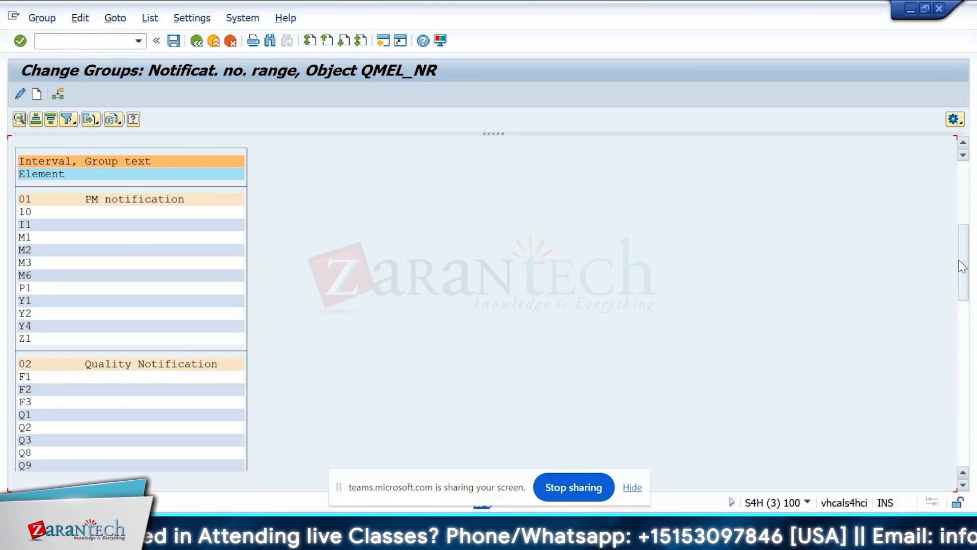
pyautogui.moveTo(962, 260); pyautogui.dragTo(965, 289)
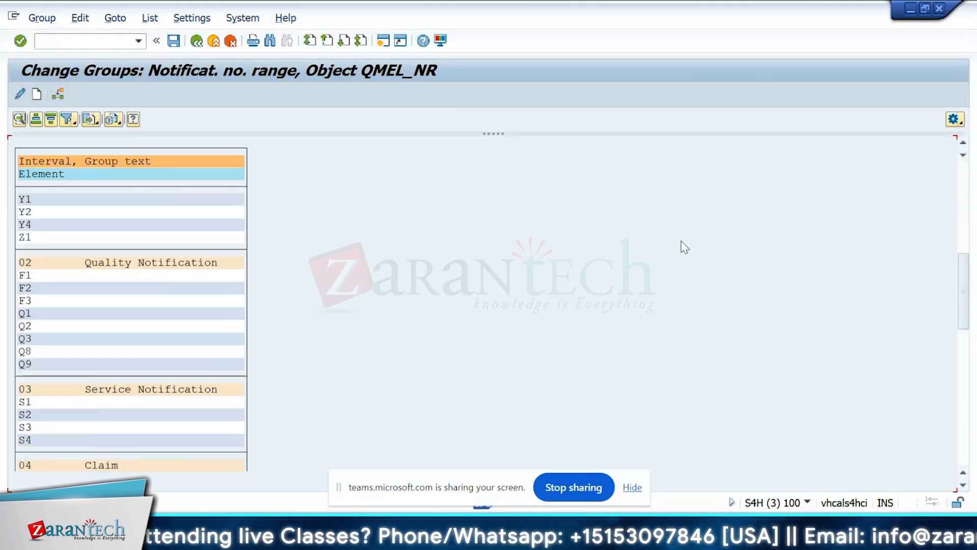
pyautogui.scroll(10, 181, 334)
pyautogui.press('F3')
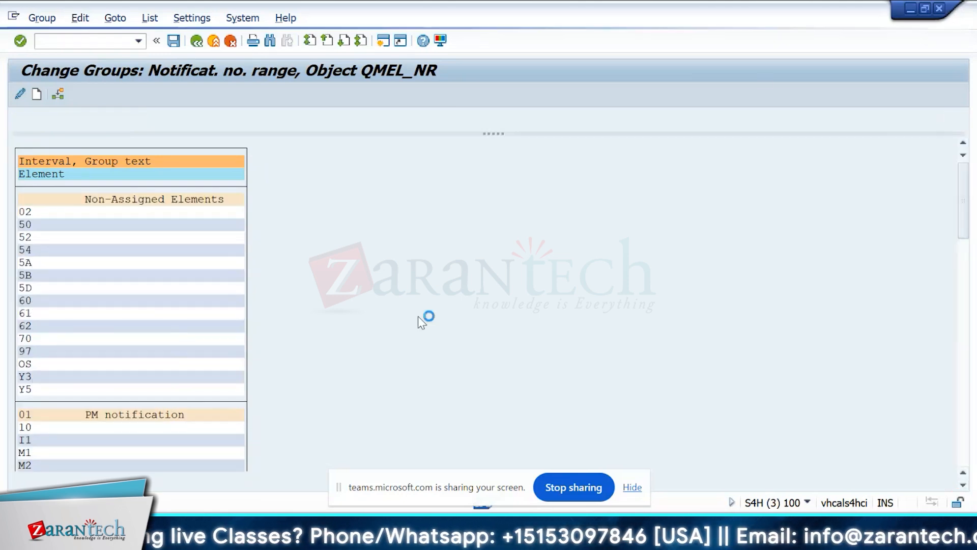
# Try once more to move the non-assigned element S4 into group 03 Service Notification, check it there, and save the group assignment.
pyautogui.click(27, 376)
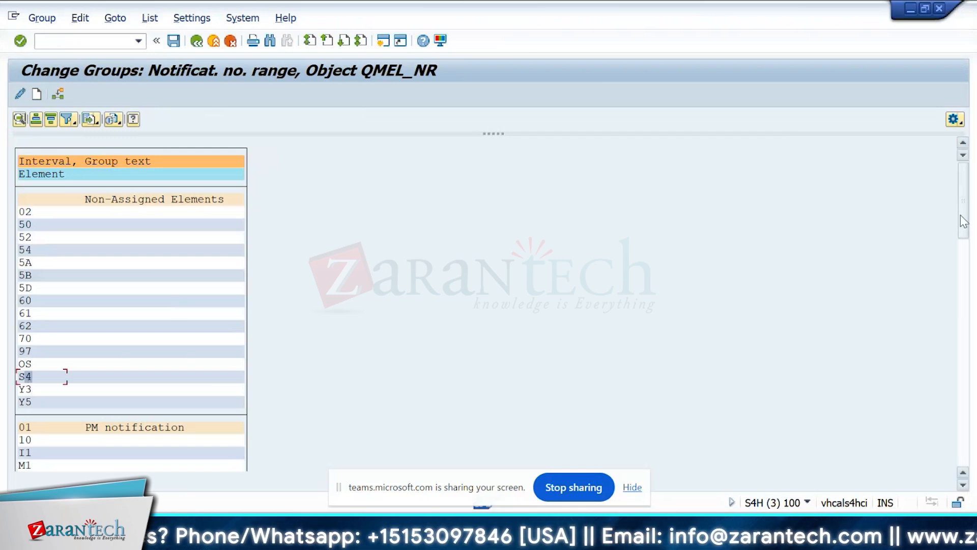
pyautogui.click(60, 96)
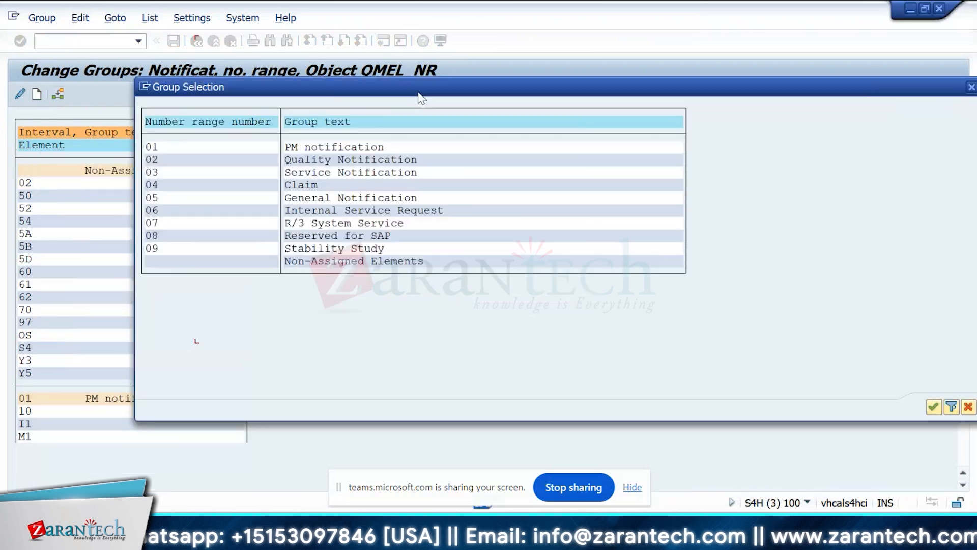
pyautogui.click(178, 172)
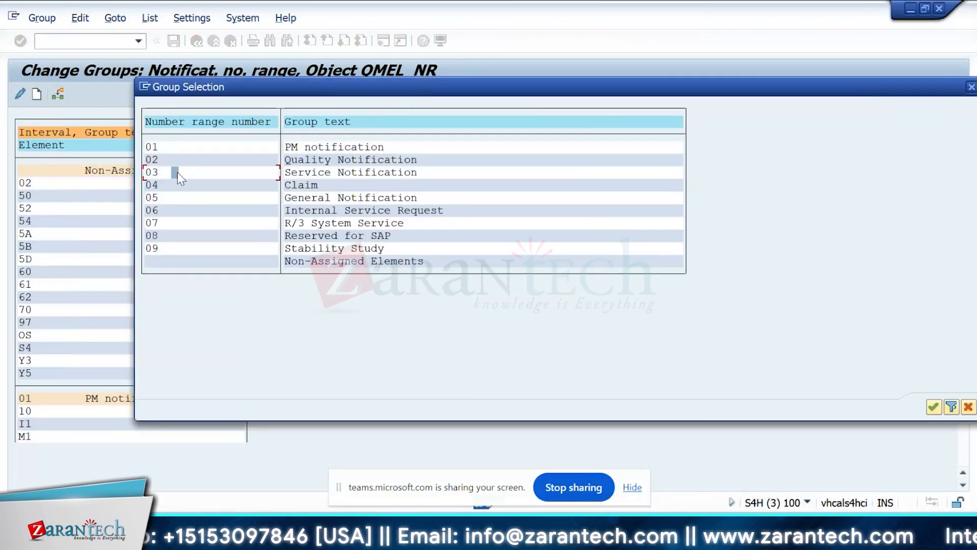
pyautogui.doubleClick(177, 172)
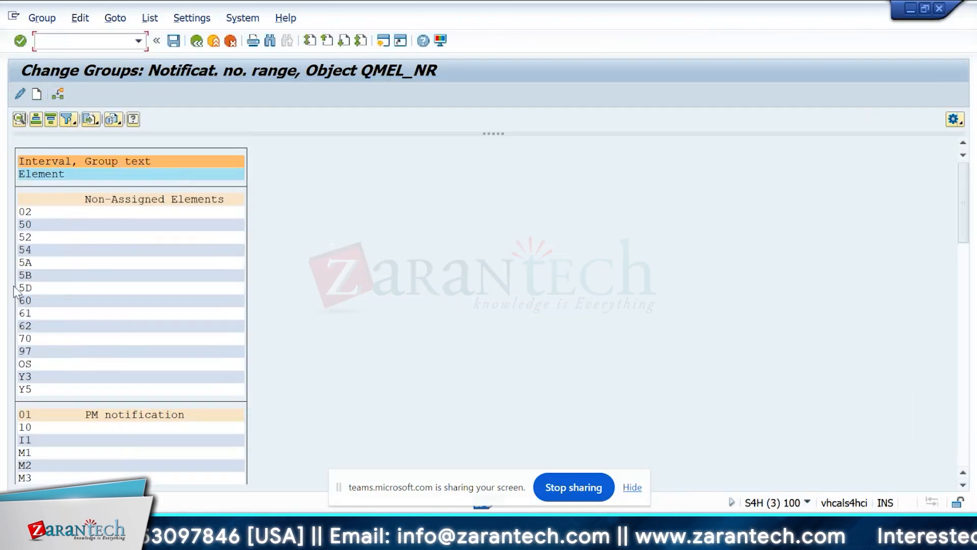
pyautogui.scroll(-5, 31, 346)
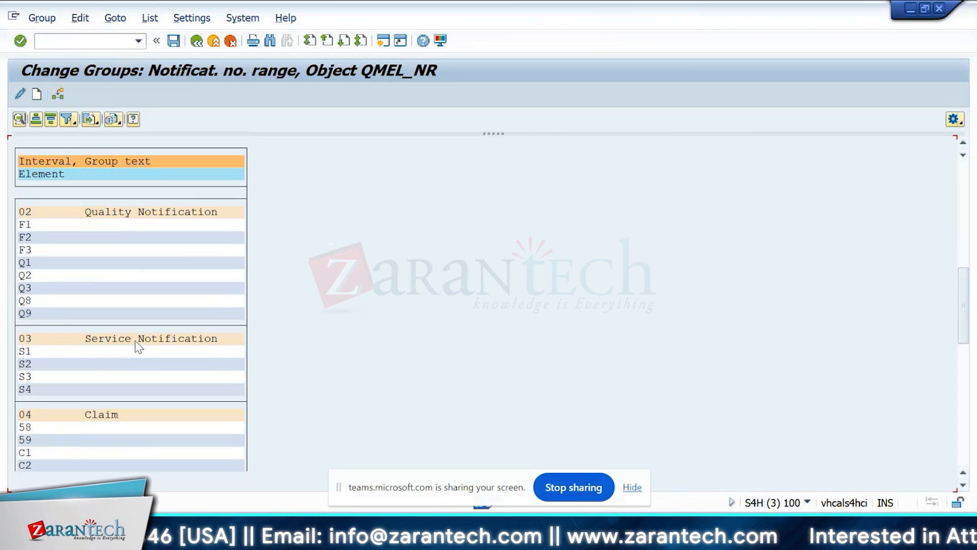
pyautogui.click(33, 387)
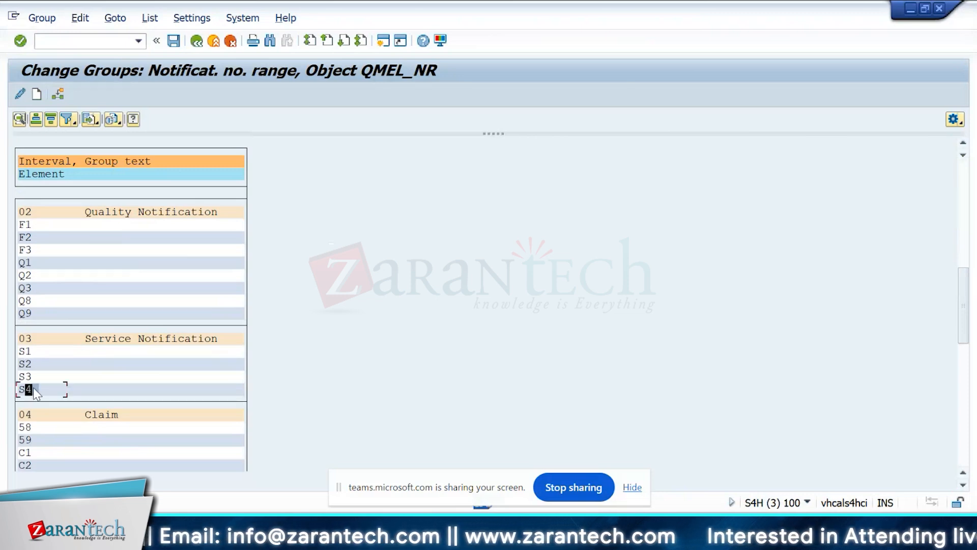
pyautogui.click(173, 41)
pyautogui.click(268, 306)
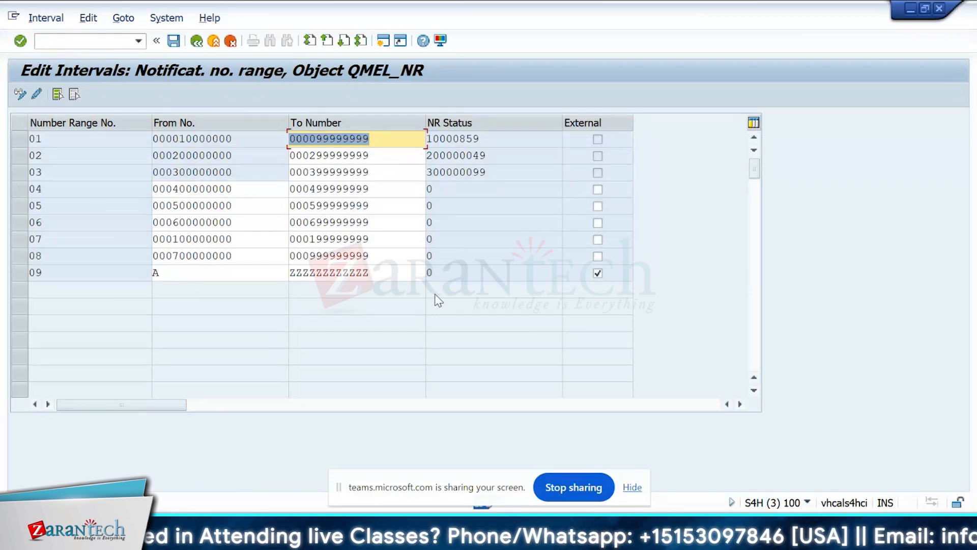
# Leave the number range intervals of object QMEL_NR without saving and return to the IMG structure.
pyautogui.click(196, 42)
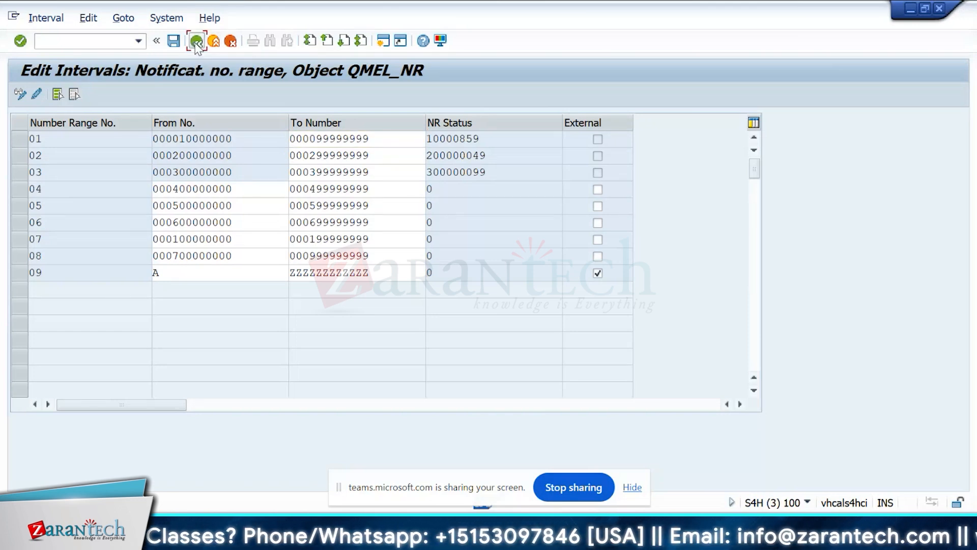
pyautogui.click(356, 307)
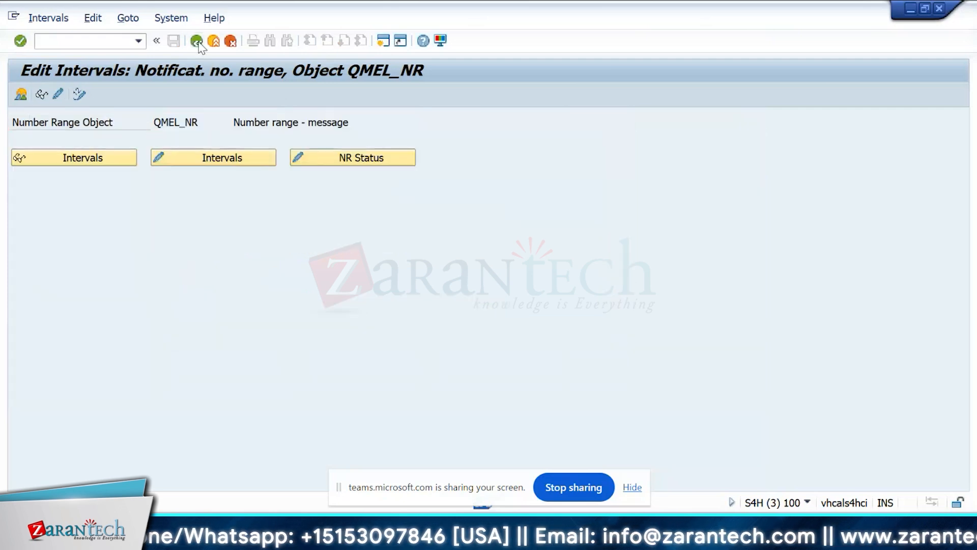
pyautogui.click(197, 41)
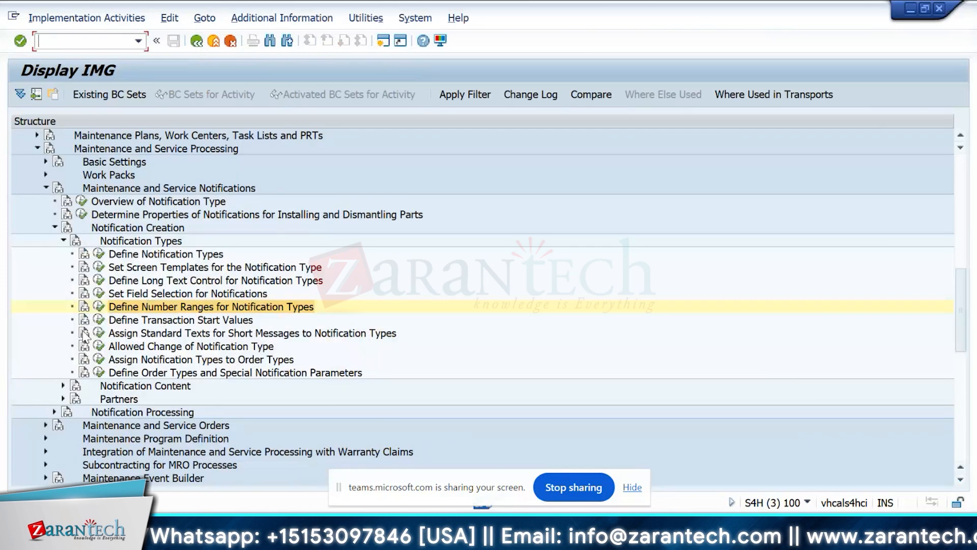
# Reopen the notification number range groups, try assigning element S4 to group 09 Stability Study, and leave without saving.
pyautogui.click(99, 306)
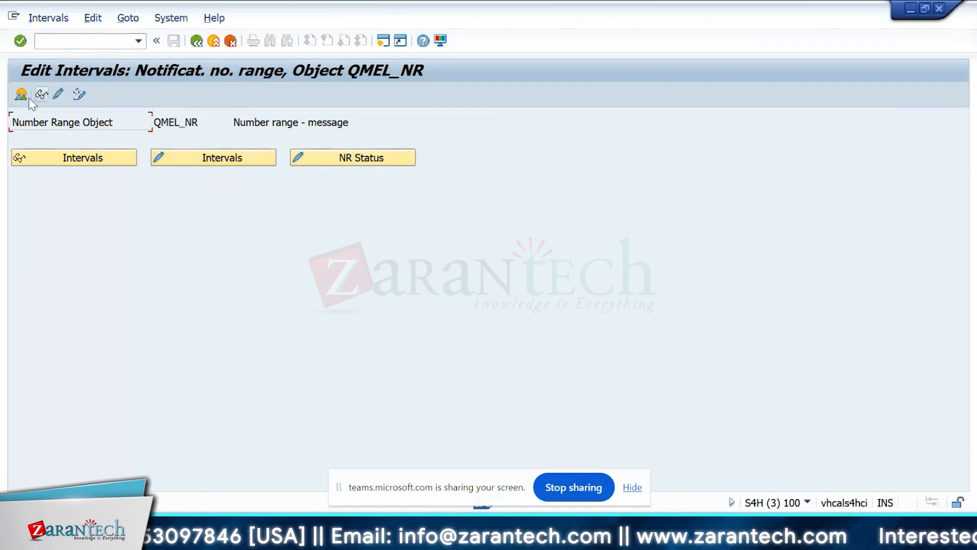
pyautogui.click(59, 95)
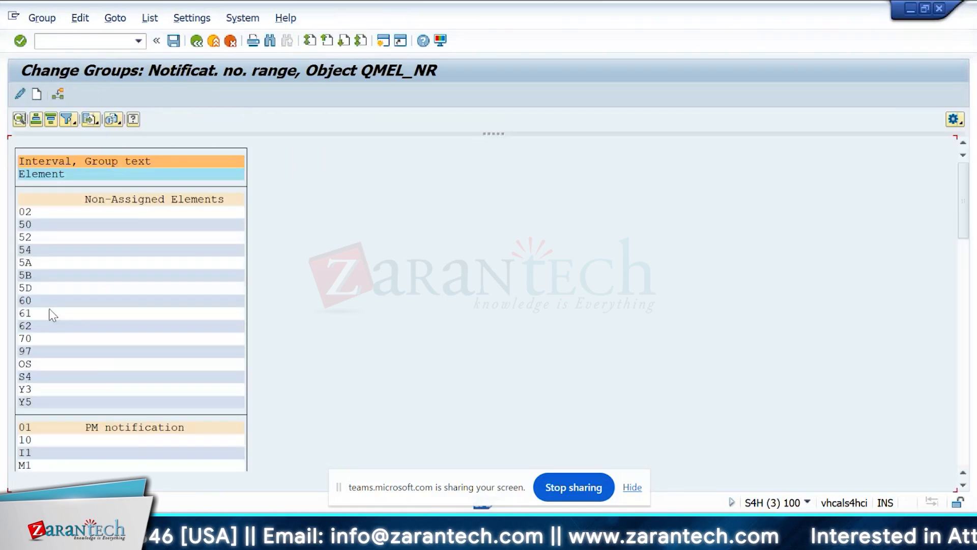
pyautogui.click(44, 378)
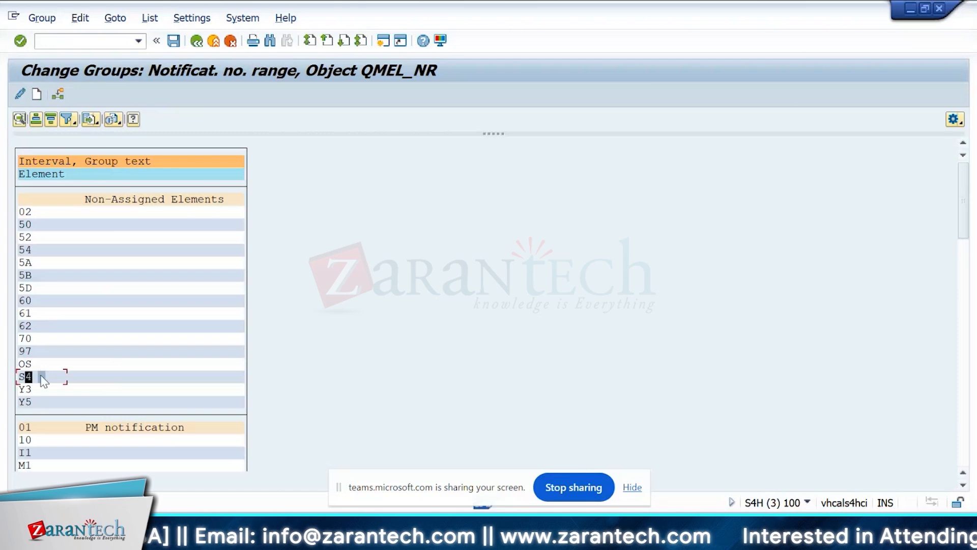
pyautogui.click(58, 94)
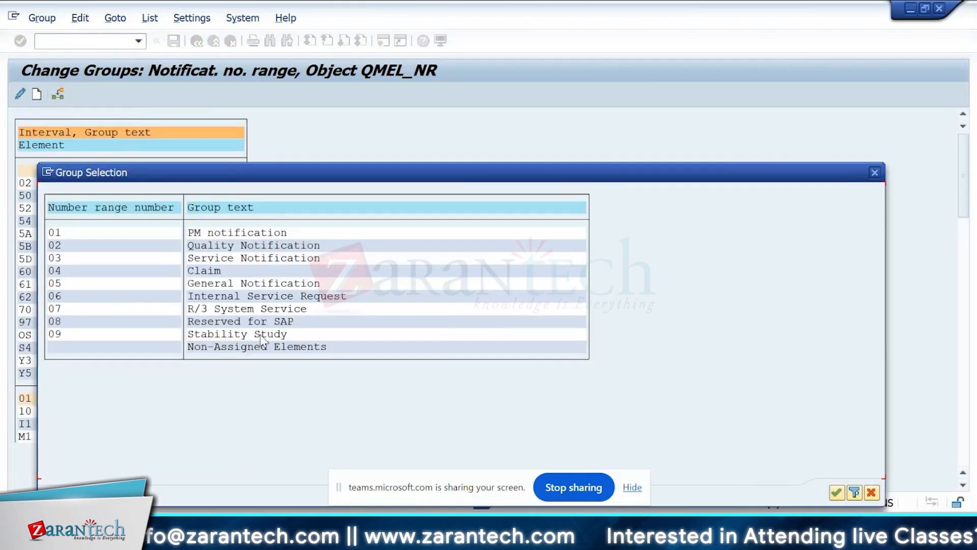
pyautogui.click(57, 334)
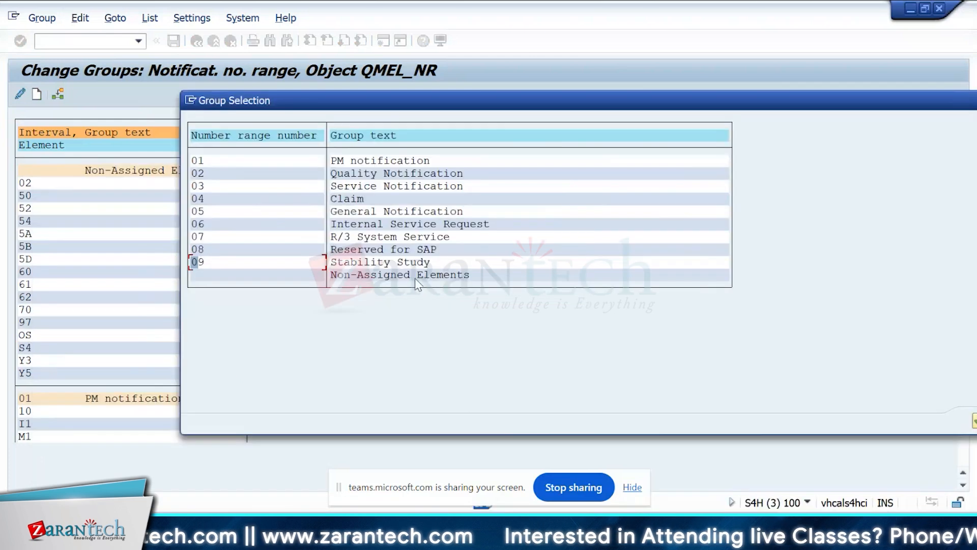
pyautogui.moveTo(310, 168); pyautogui.dragTo(452, 96)
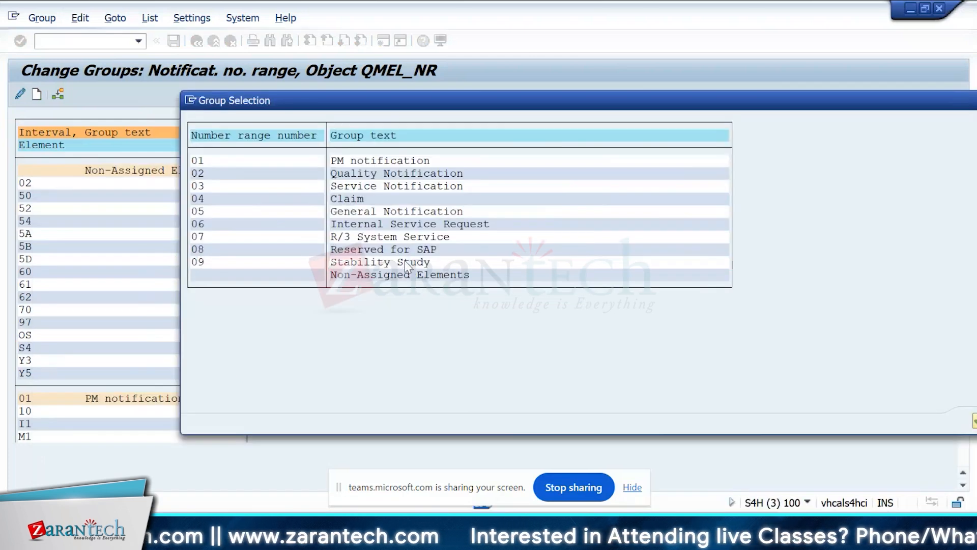
pyautogui.doubleClick(405, 261)
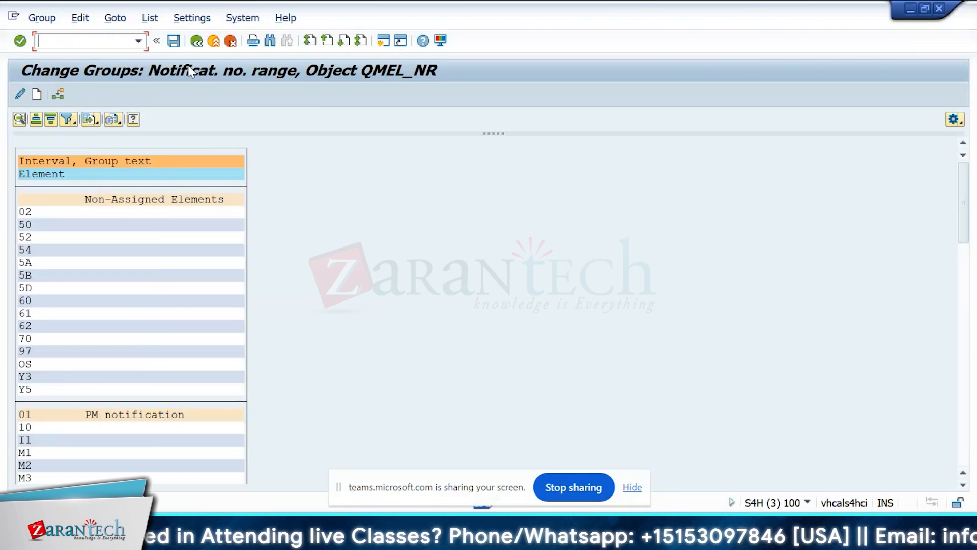
pyautogui.moveTo(663, 534)
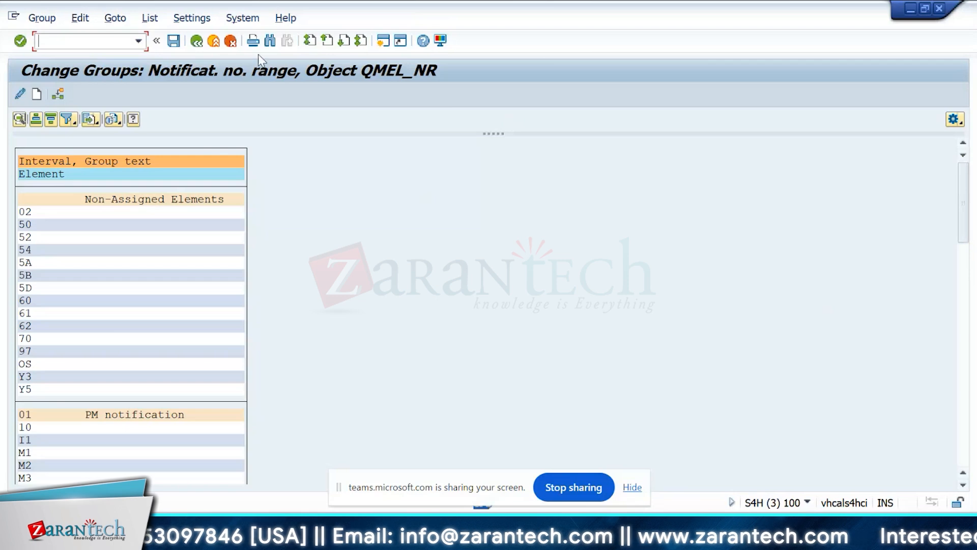
pyautogui.click(197, 42)
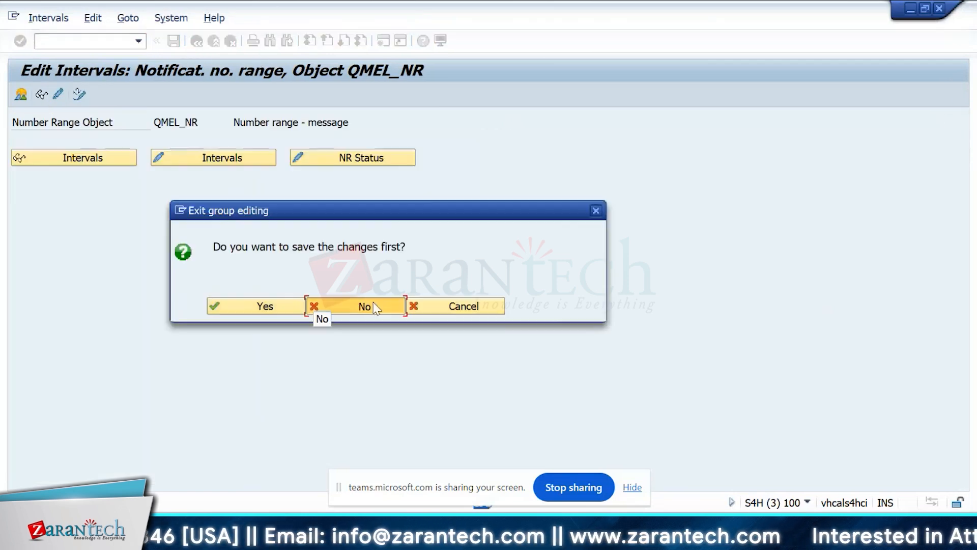
pyautogui.click(377, 306)
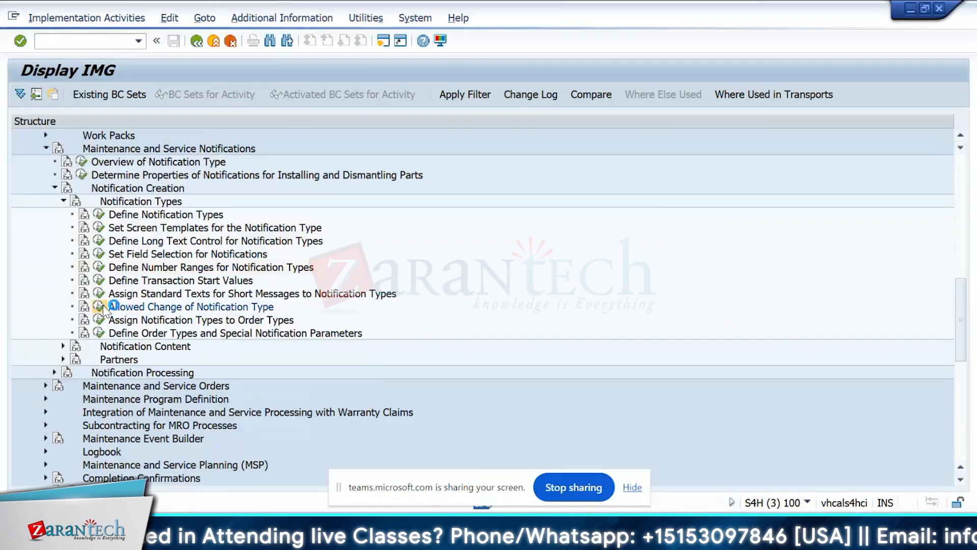
# Open Allowed Change of Notification Type and review the existing original and target notification type pairs.
pyautogui.click(102, 304)
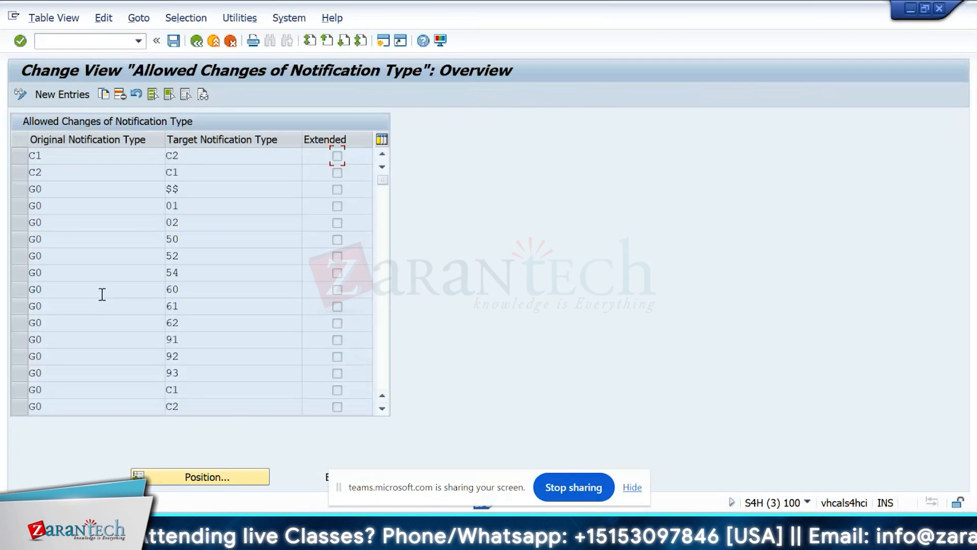
pyautogui.click(381, 308)
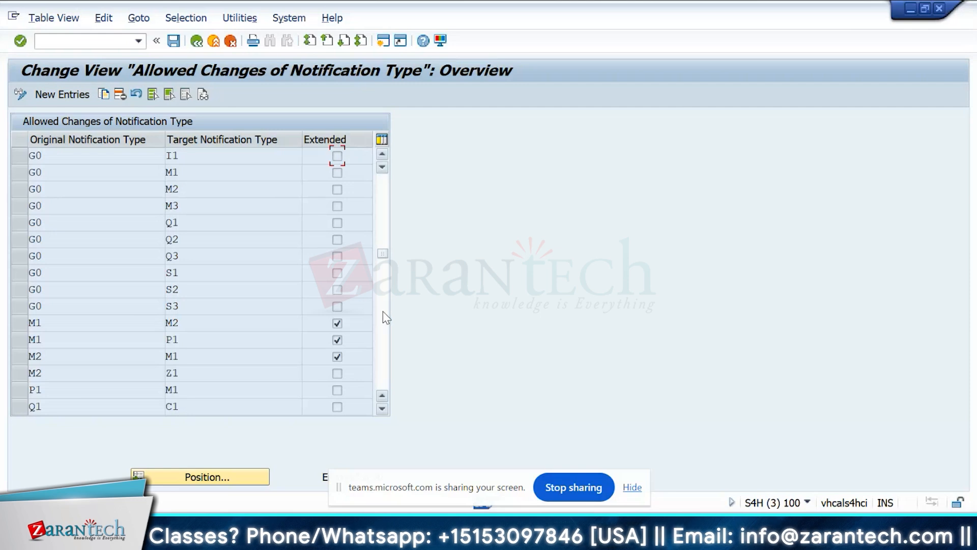
pyautogui.click(382, 311)
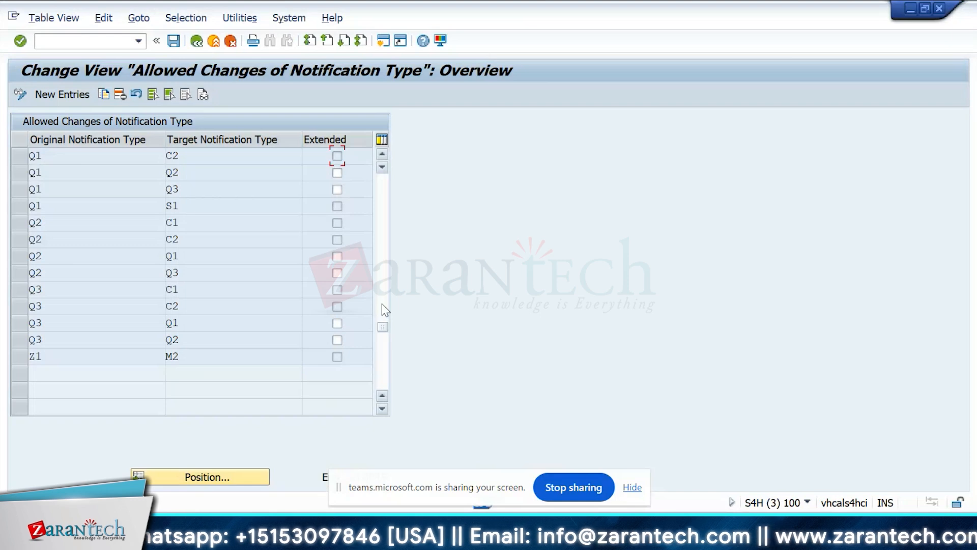
pyautogui.click(382, 304)
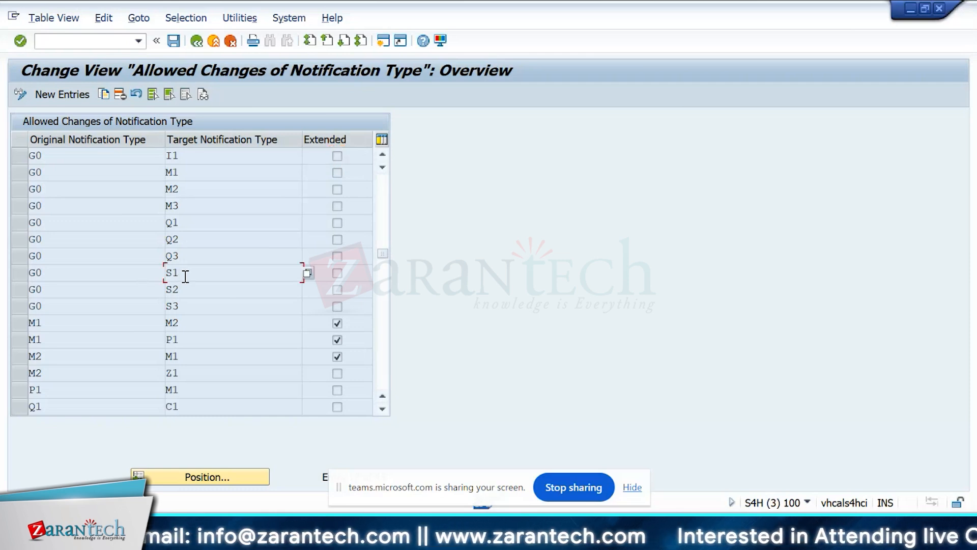
# Add a new allowed change from original notification type S1 to target S2 and read the help on the Extended indicator.
pyautogui.click(56, 94)
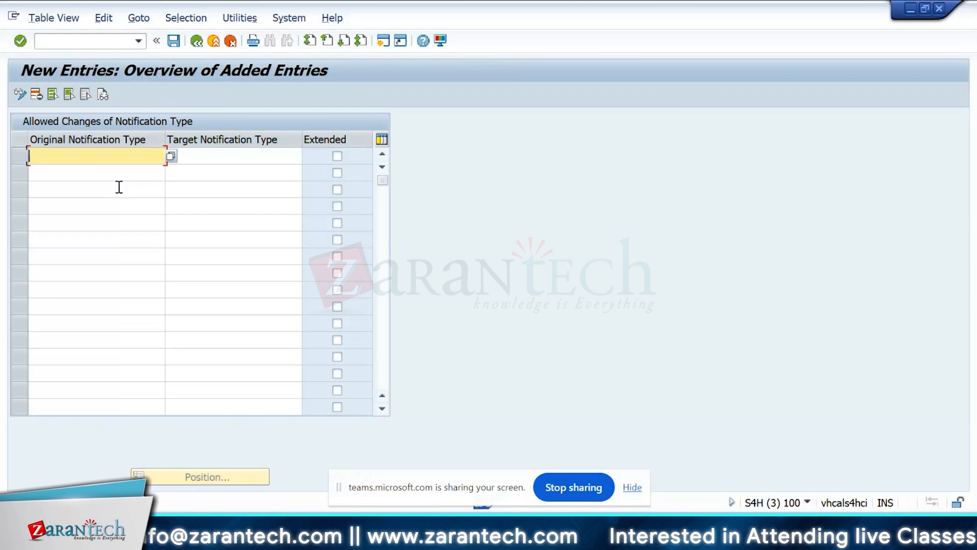
pyautogui.write('S1')
pyautogui.press('Tab')
pyautogui.write('S2')
pyautogui.press('Tab')
pyautogui.press('F1')
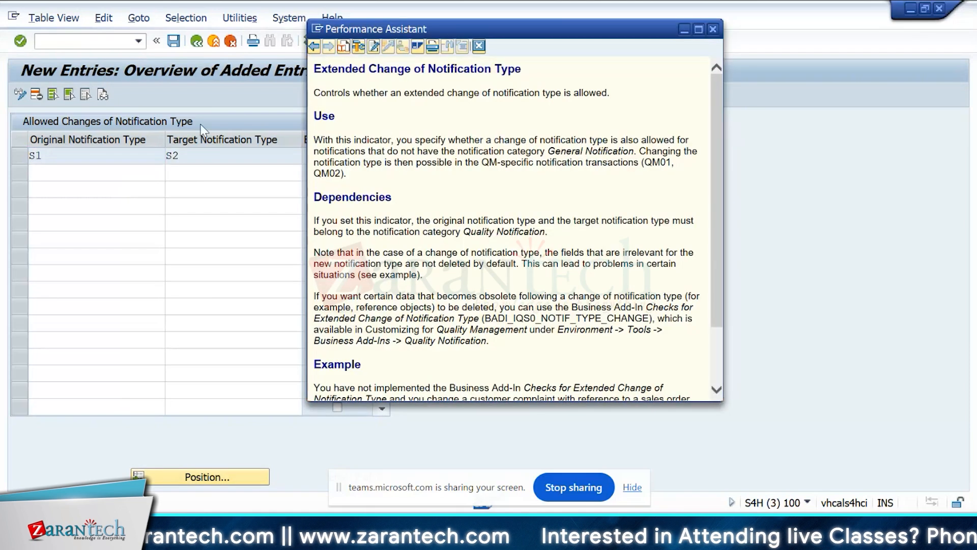
pyautogui.click(713, 29)
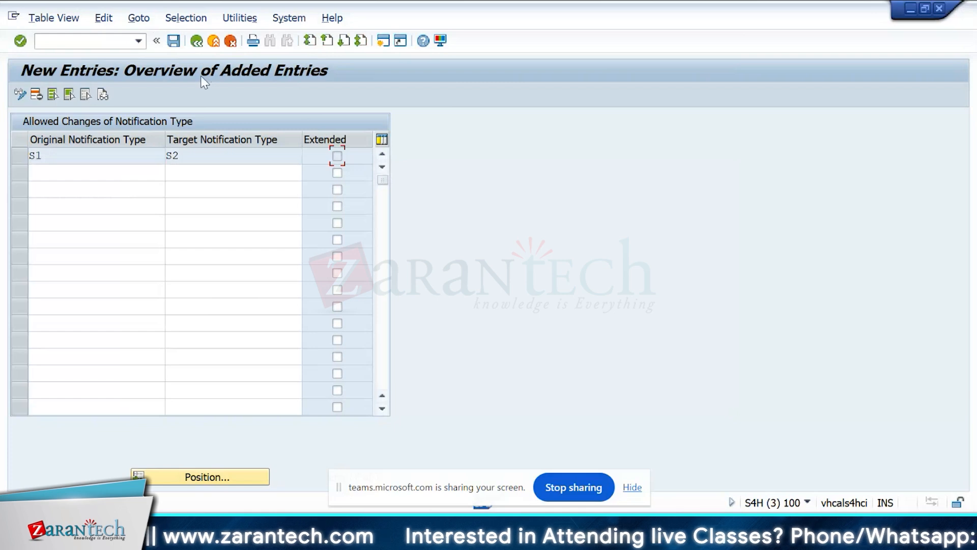
# Check the original type S1, enter S2 as its target notification type, and save the allowed change entry.
pyautogui.click(121, 154)
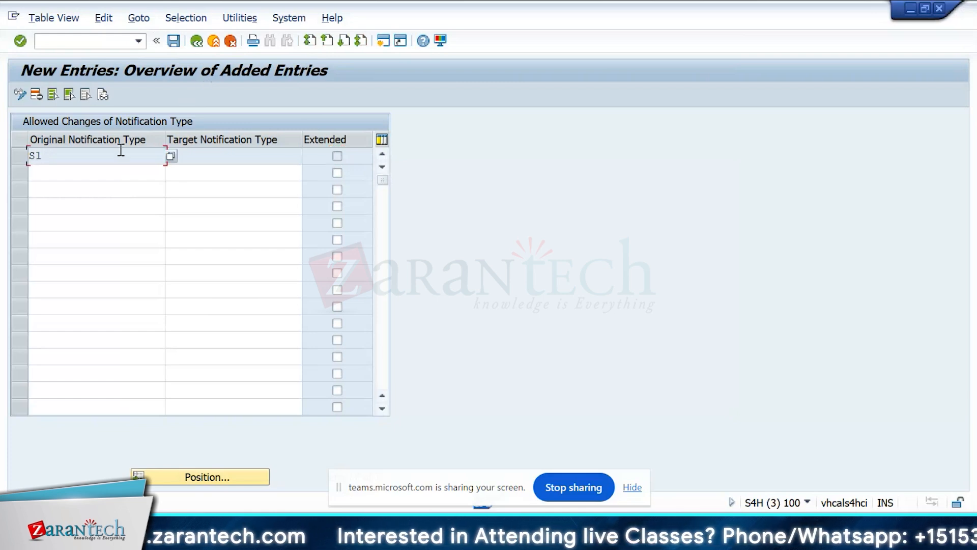
pyautogui.click(102, 170)
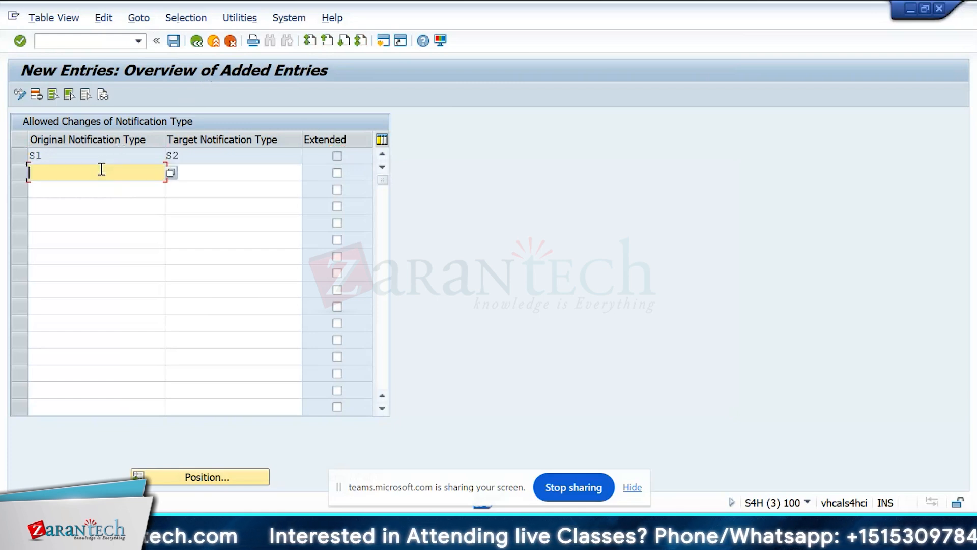
pyautogui.click(108, 154)
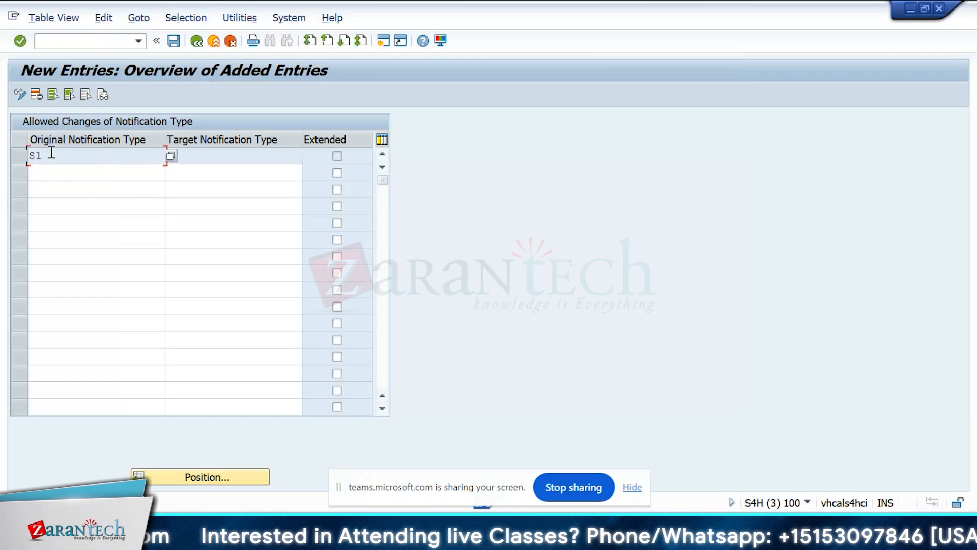
pyautogui.click(179, 157)
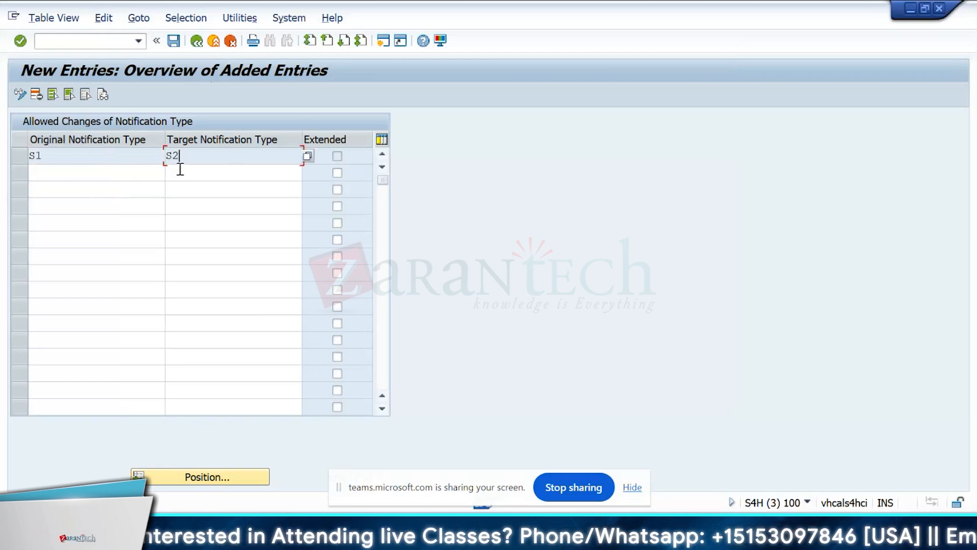
pyautogui.click(59, 155)
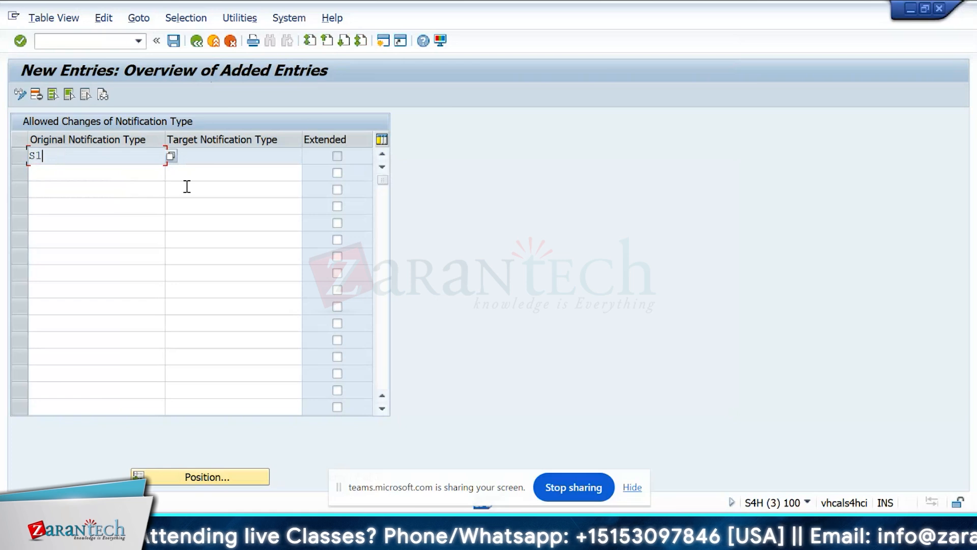
pyautogui.click(234, 157)
pyautogui.write('S2')
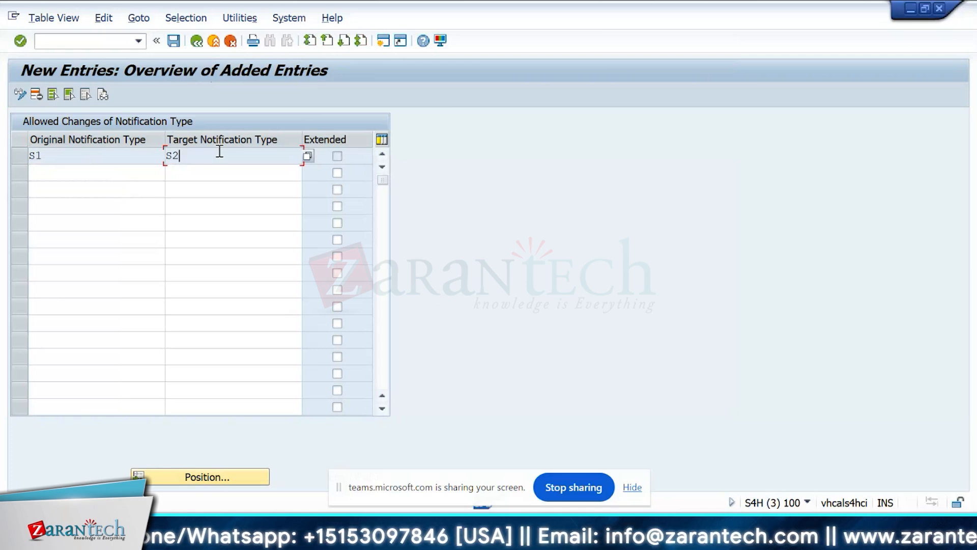
pyautogui.click(174, 42)
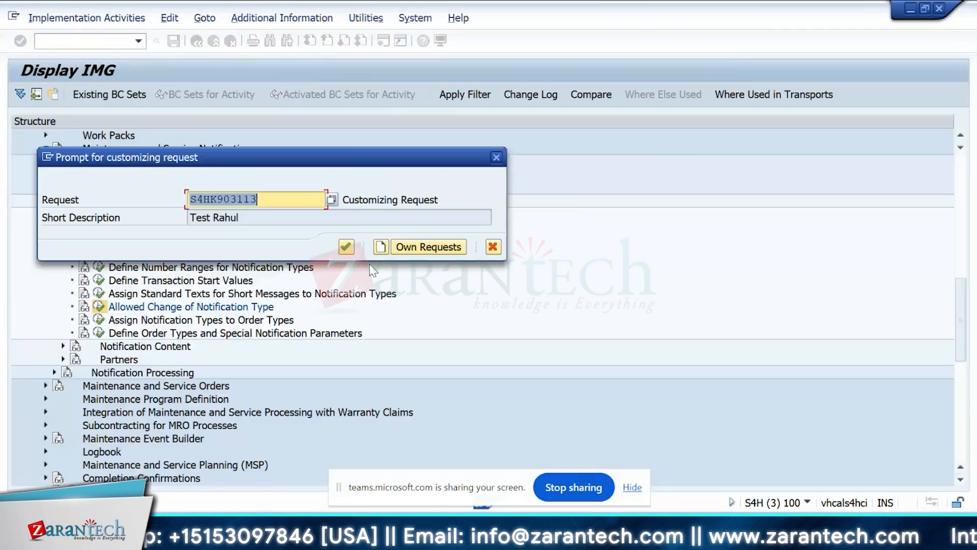
# Switch to the Create Service Notification session, discard the unsaved problem notification, and start a new notification of type S1.
pyautogui.hotkey('alt', 'Tab')
pyautogui.hotkey('alt', 'Tab')
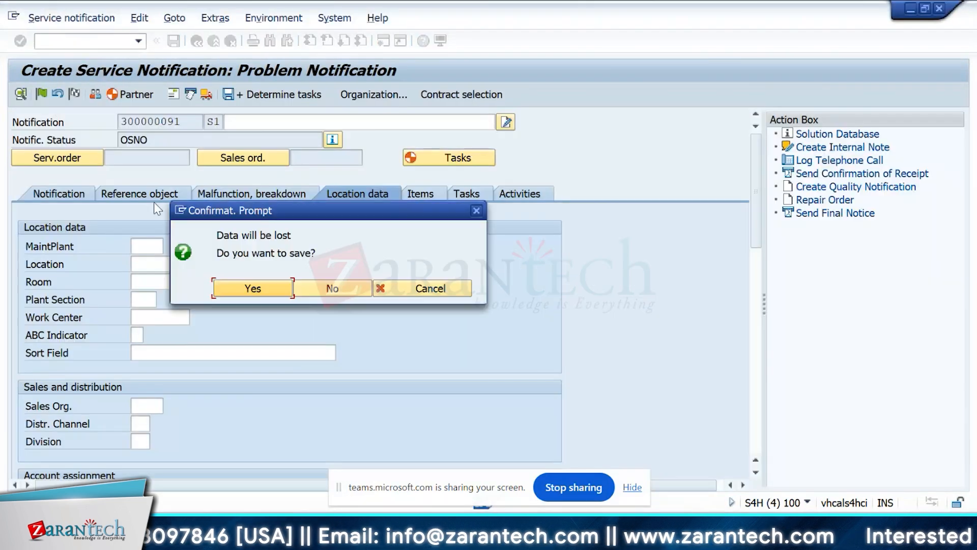
pyautogui.click(331, 289)
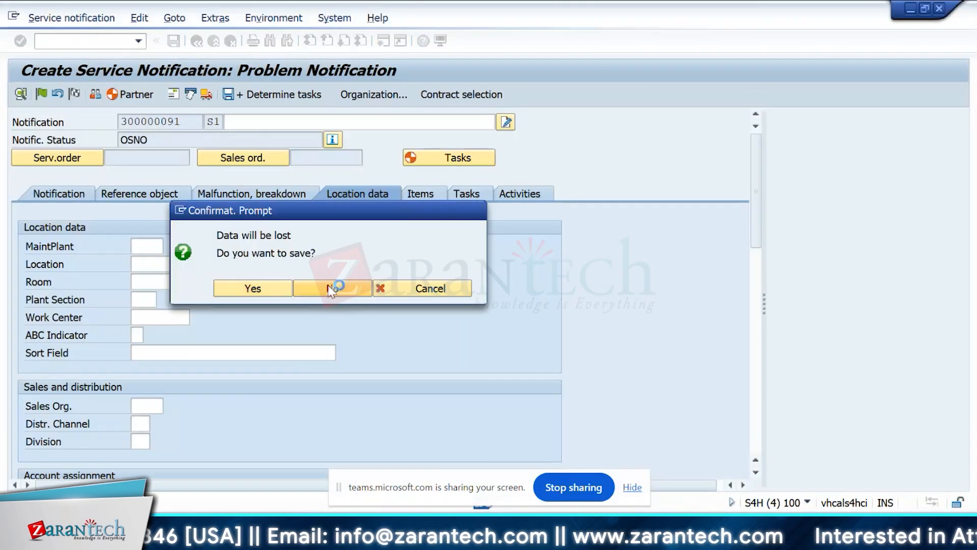
pyautogui.write('s1')
pyautogui.press('Return')
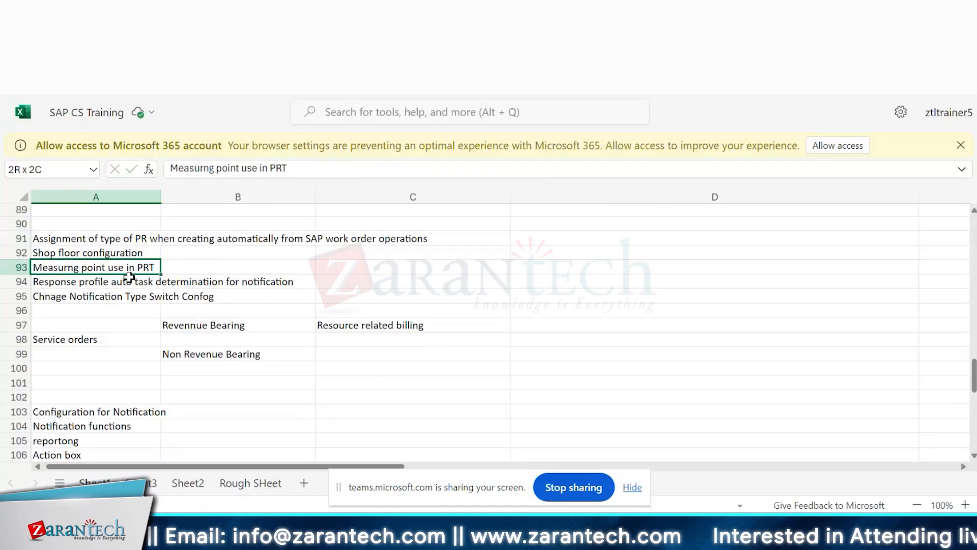
# Open Assign Notification Types to Order Types and review the order types assigned to service notification types S1 to S3.
pyautogui.moveTo(129, 278); pyautogui.dragTo(92, 268)
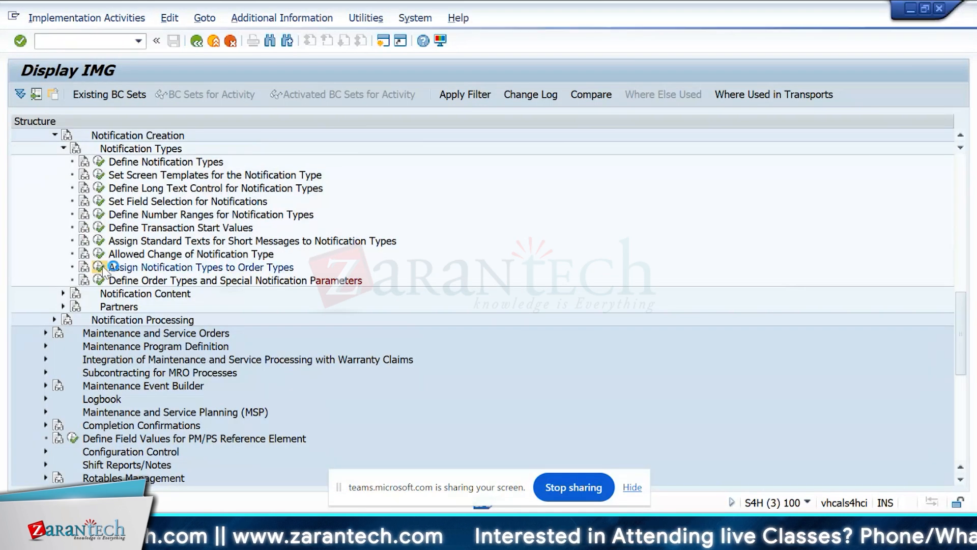
pyautogui.click(100, 267)
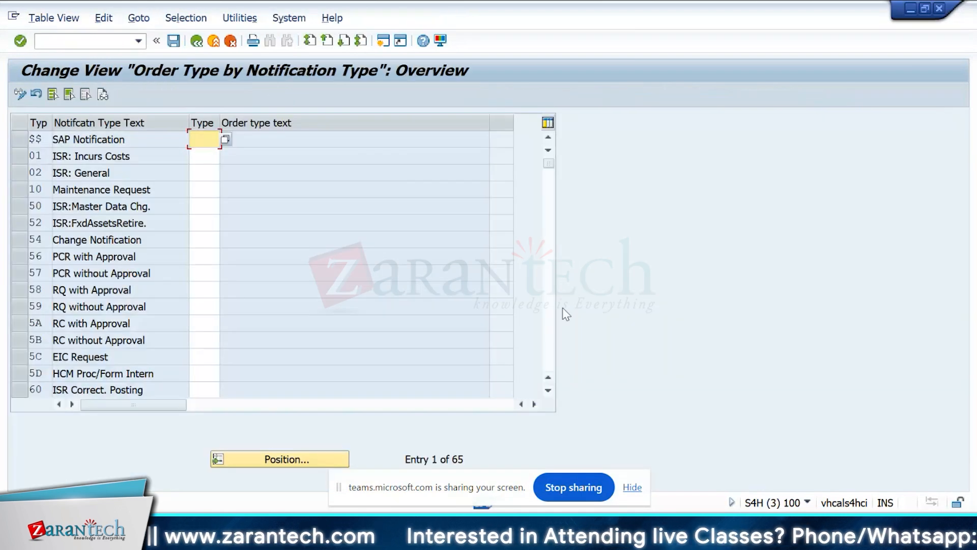
pyautogui.click(548, 308)
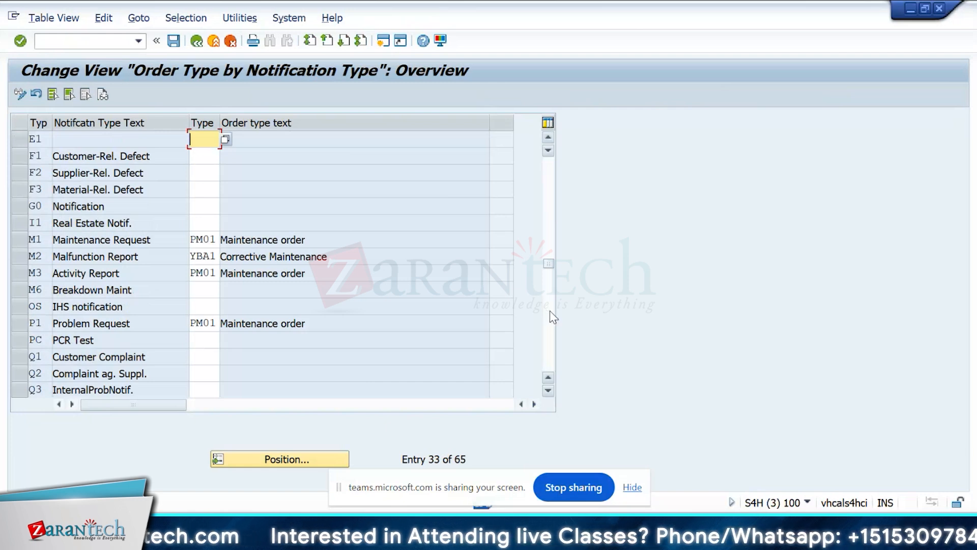
pyautogui.click(550, 313)
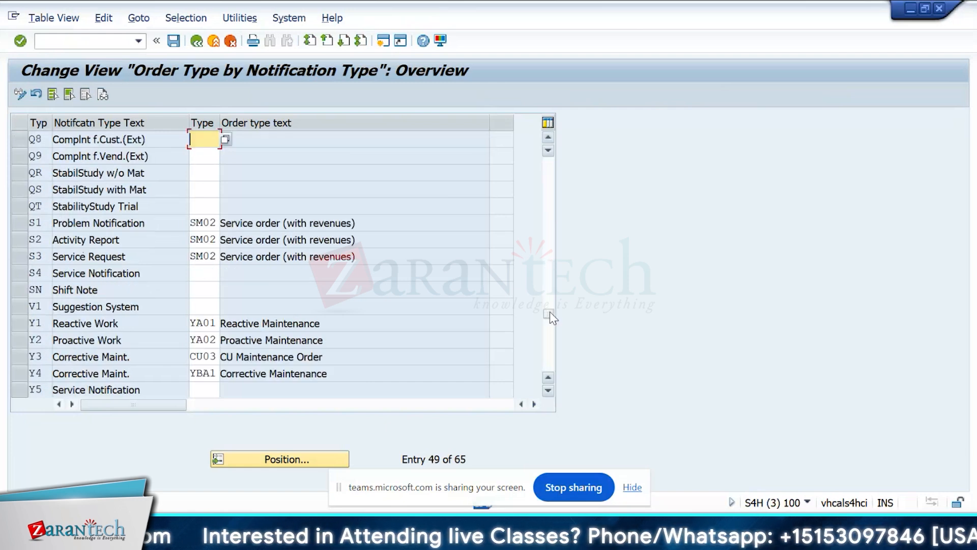
pyautogui.click(216, 223)
pyautogui.press('F3')
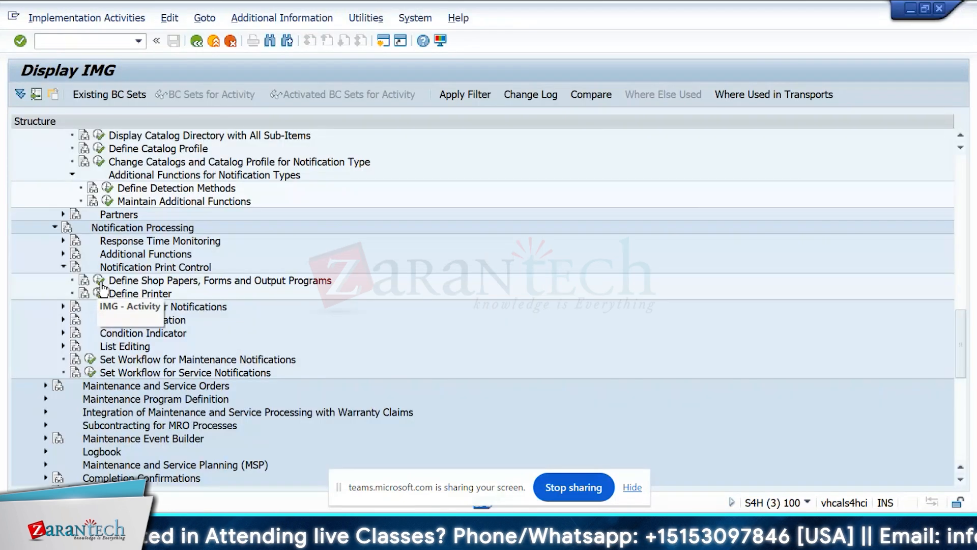
# Open Define Shop Papers and review the shop paper keys and the PDF-based form entered for shop paper 1500.
pyautogui.click(99, 282)
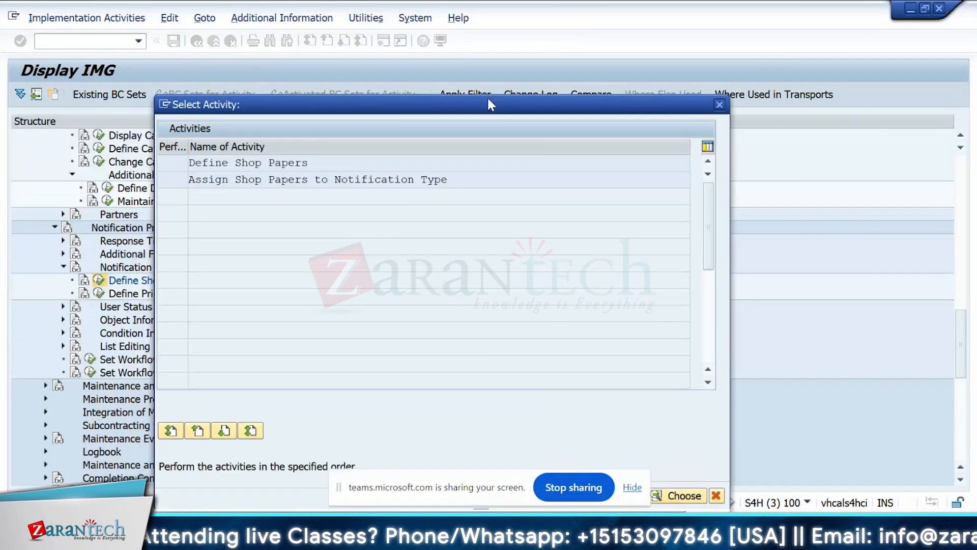
pyautogui.moveTo(489, 100); pyautogui.dragTo(680, 45)
pyautogui.doubleClick(435, 107)
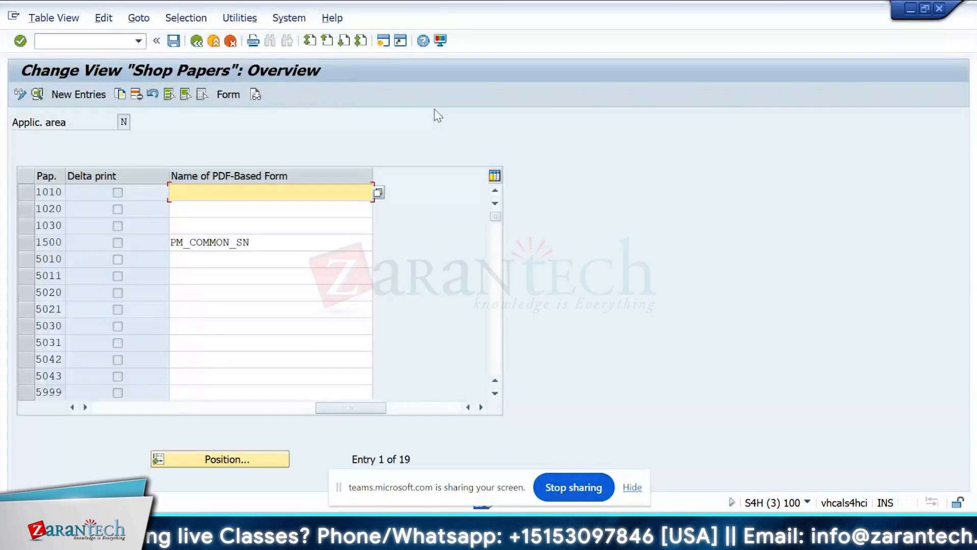
pyautogui.click(284, 243)
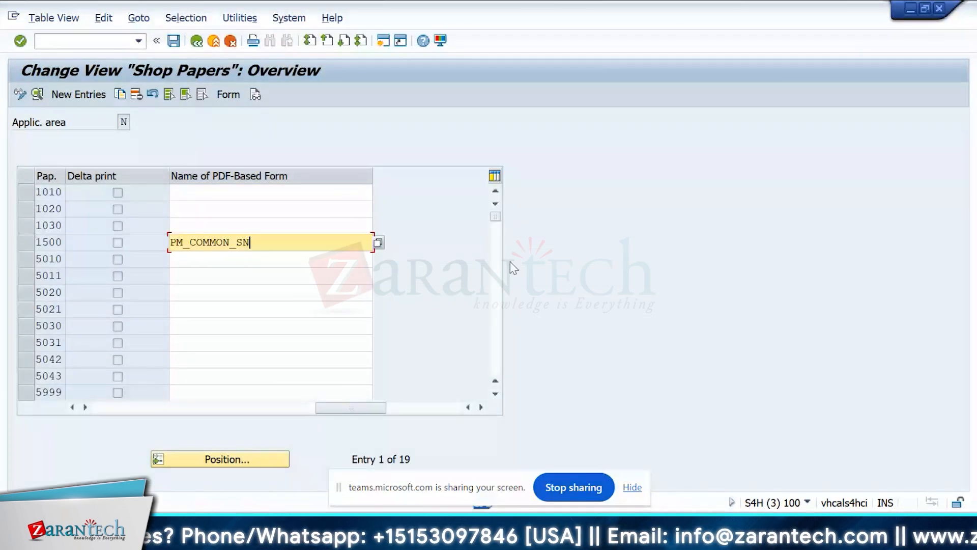
pyautogui.moveTo(66, 172); pyautogui.dragTo(99, 170)
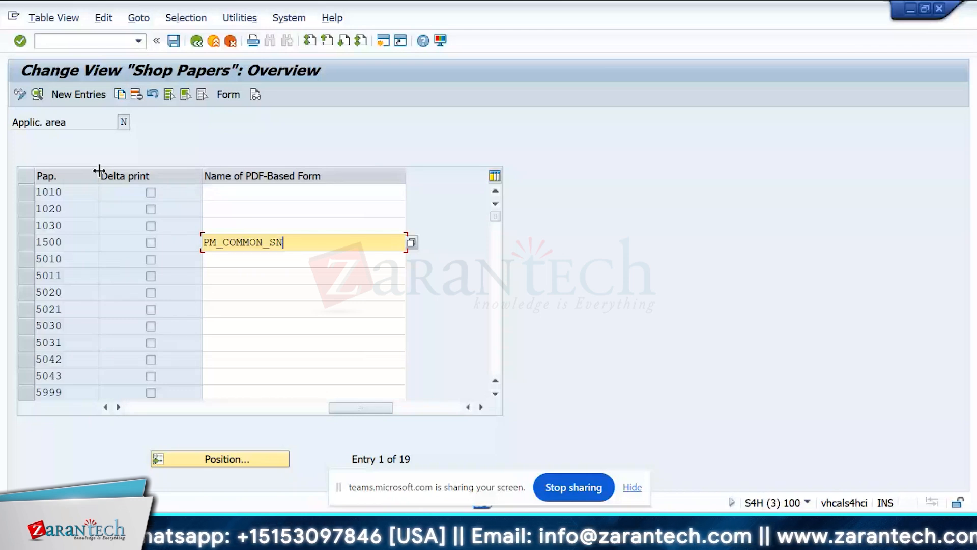
pyautogui.doubleClick(99, 170)
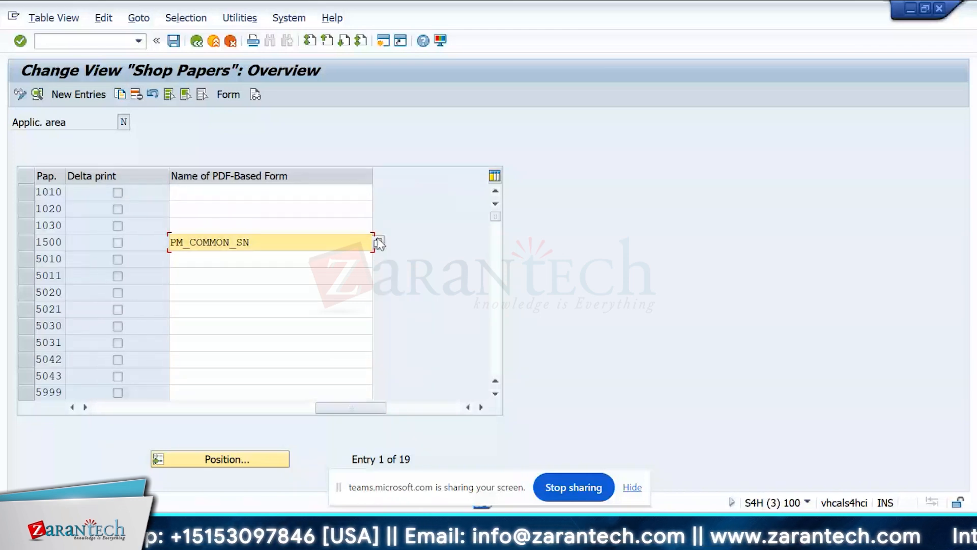
# View the new shop paper entry form without saving, read the help on the shop paper key, and leave Define Shop Papers.
pyautogui.click(379, 243)
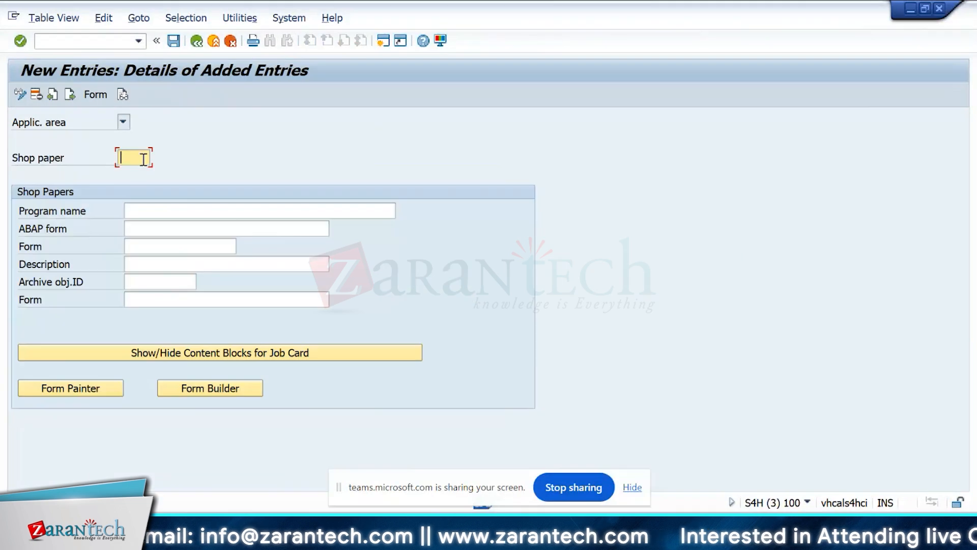
pyautogui.write('1010')
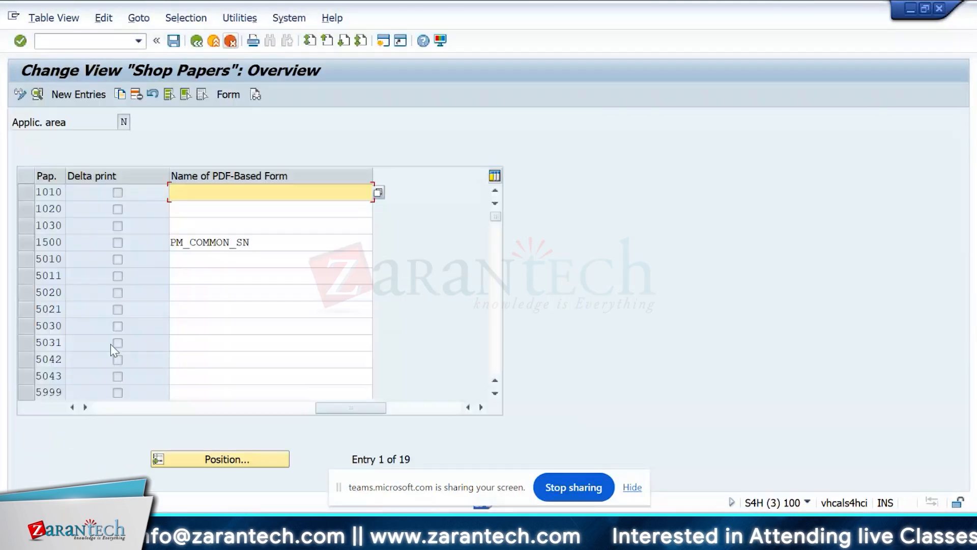
pyautogui.click(240, 258)
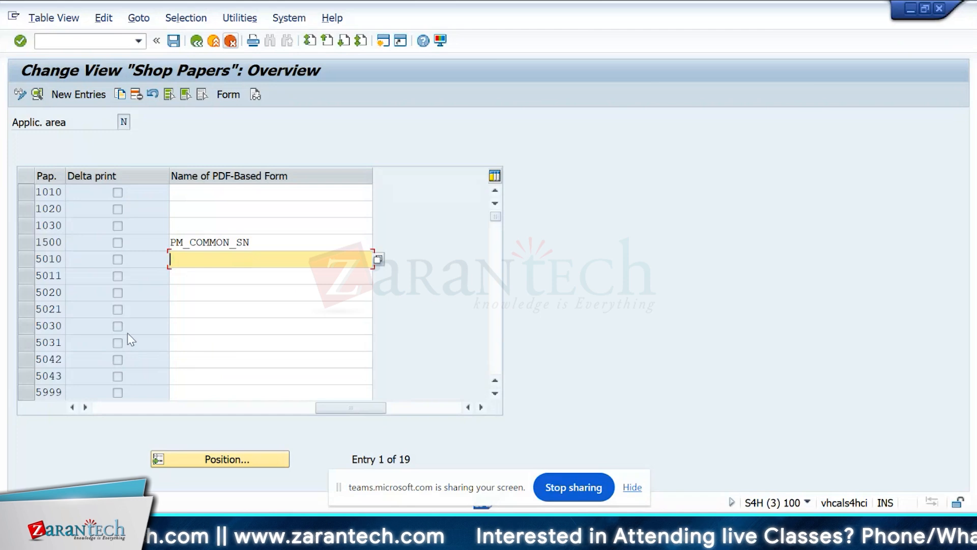
pyautogui.doubleClick(52, 342)
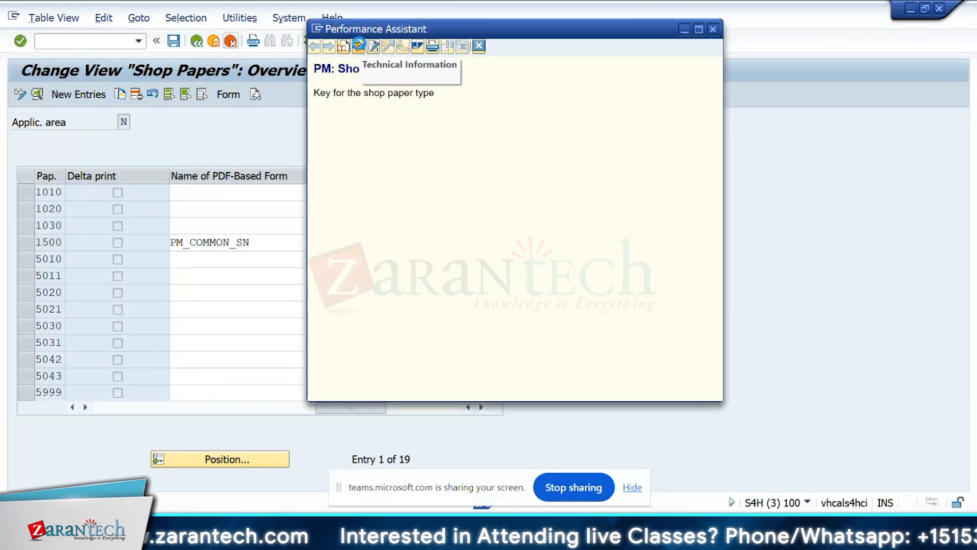
pyautogui.click(479, 46)
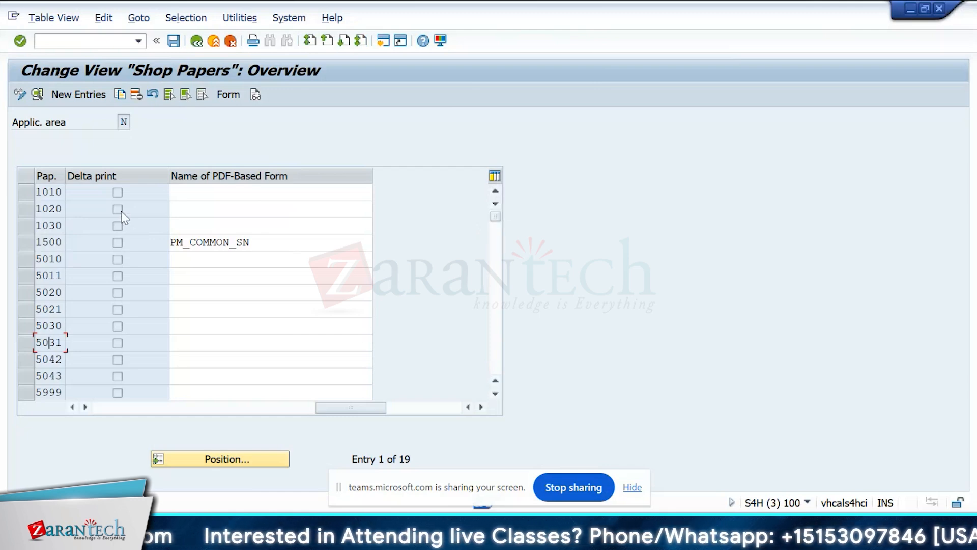
pyautogui.click(202, 45)
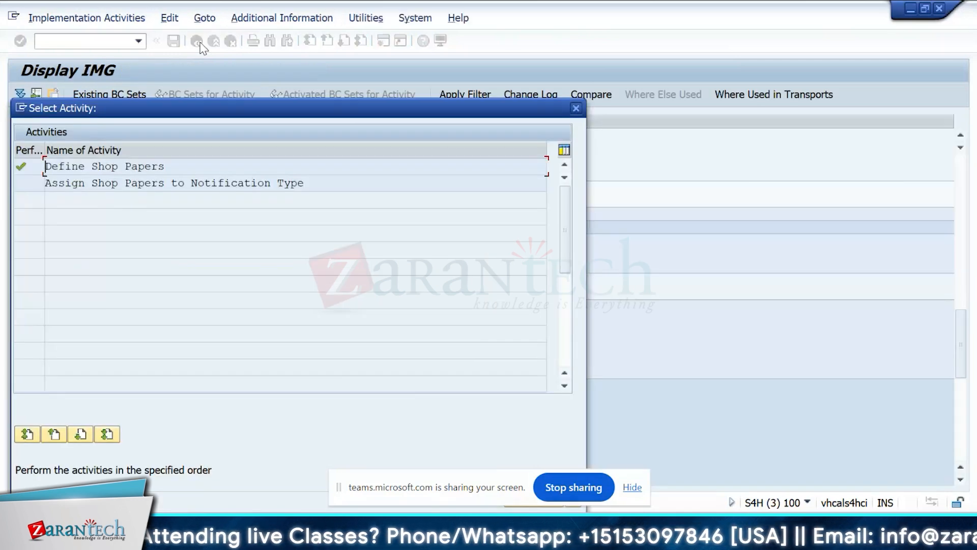
# Review the shop papers allowed for notification types S1 to S3 and compare them with the print preview of the Breakdown Report.
pyautogui.press('Escape')
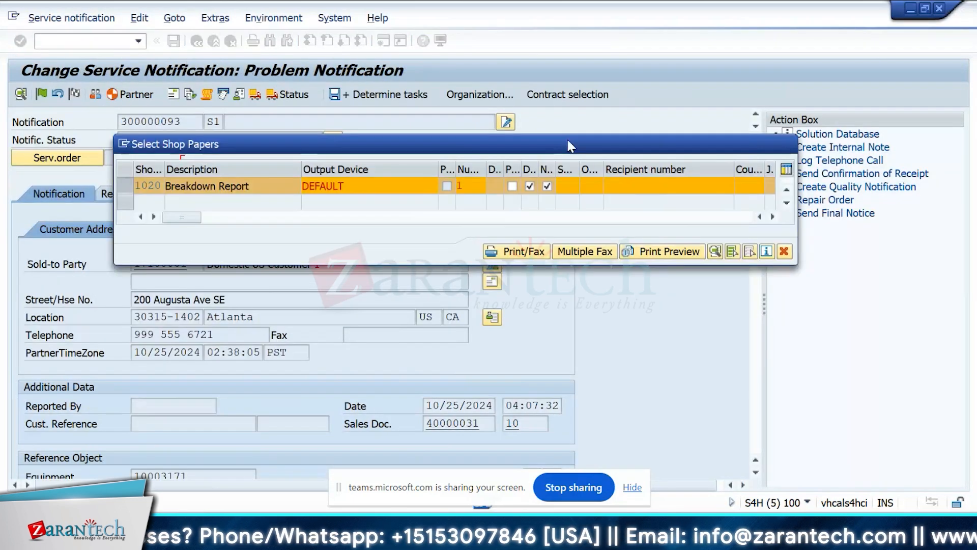
pyautogui.moveTo(472, 129); pyautogui.dragTo(639, 102)
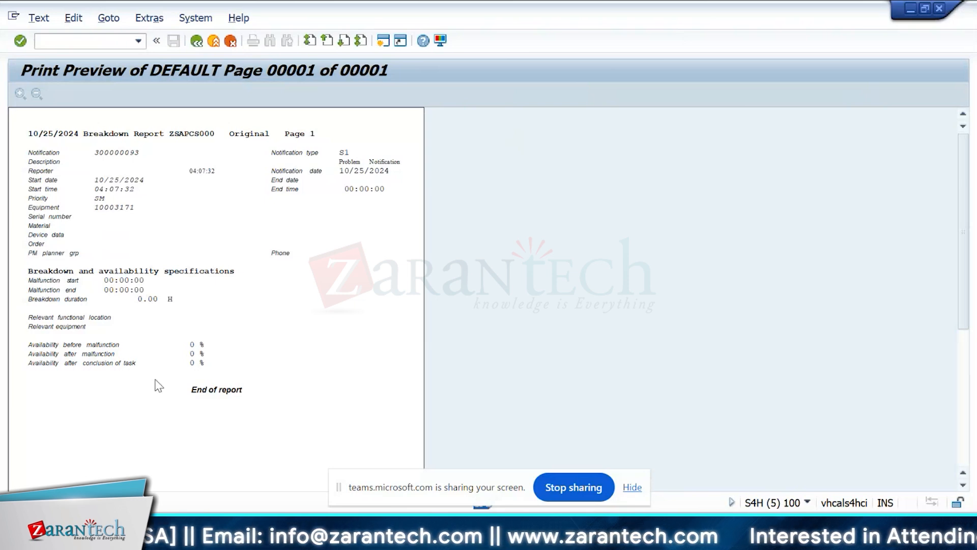
pyautogui.click(197, 47)
pyautogui.click(689, 144)
pyautogui.hotkey('alt', 'Tab')
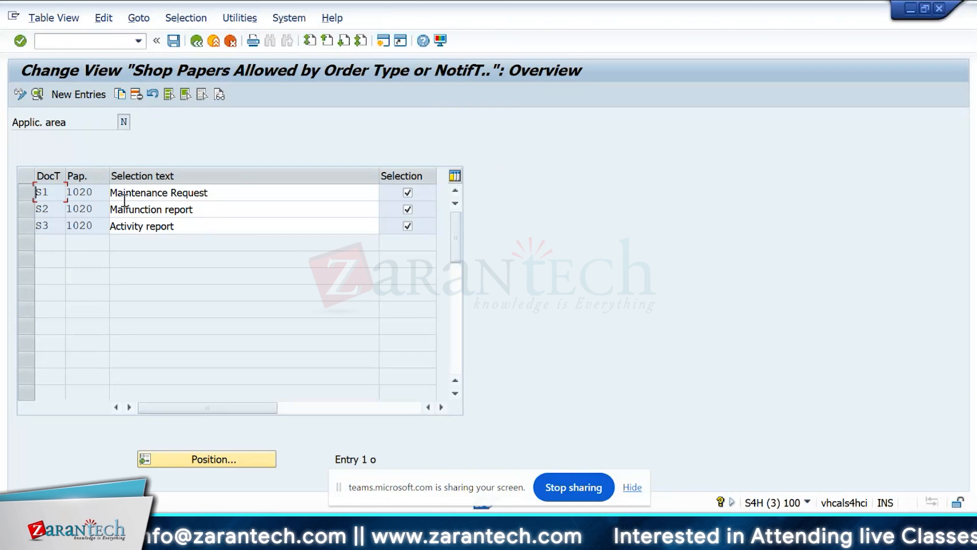
pyautogui.click(168, 227)
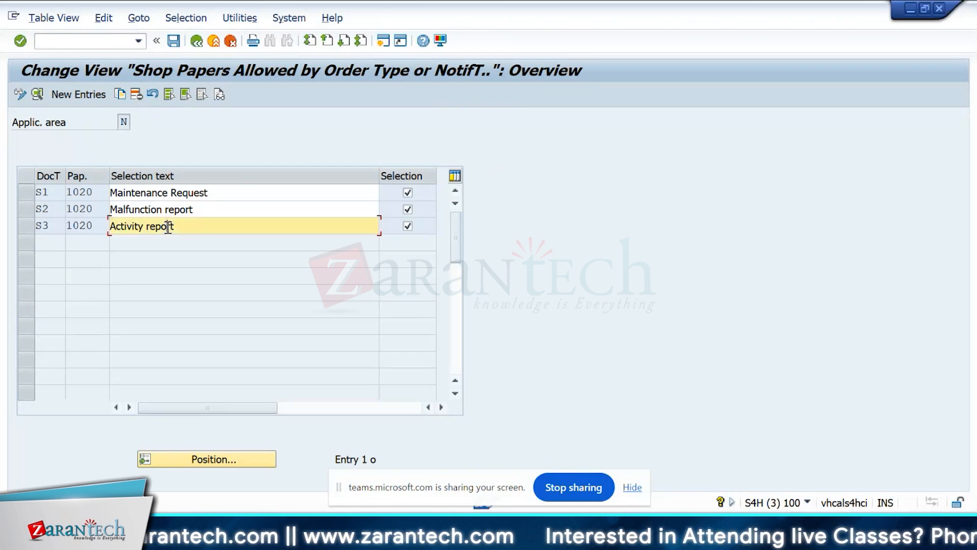
pyautogui.click(196, 41)
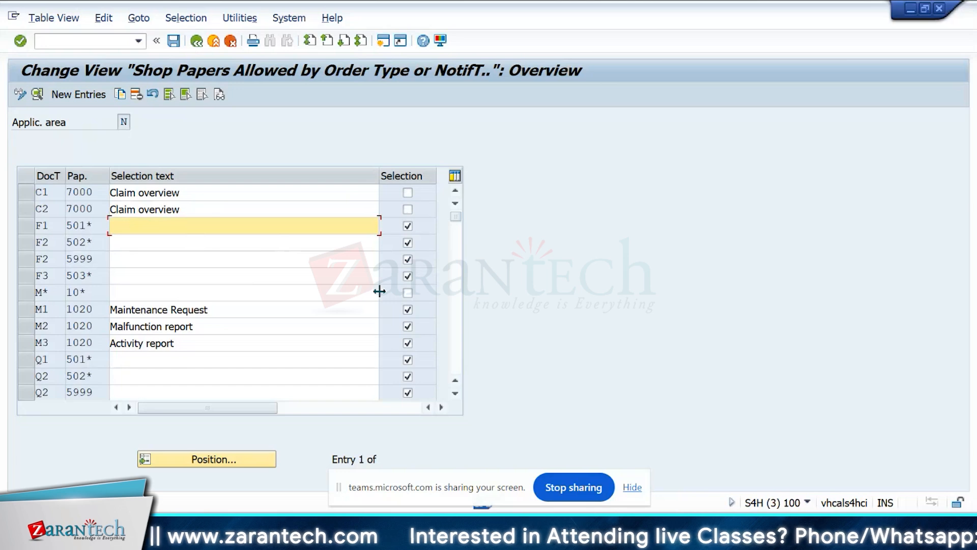
# Look up the available shop papers and check the descriptions of keys 1020 and 1030 without choosing one.
pyautogui.click(375, 291)
pyautogui.press('F4')
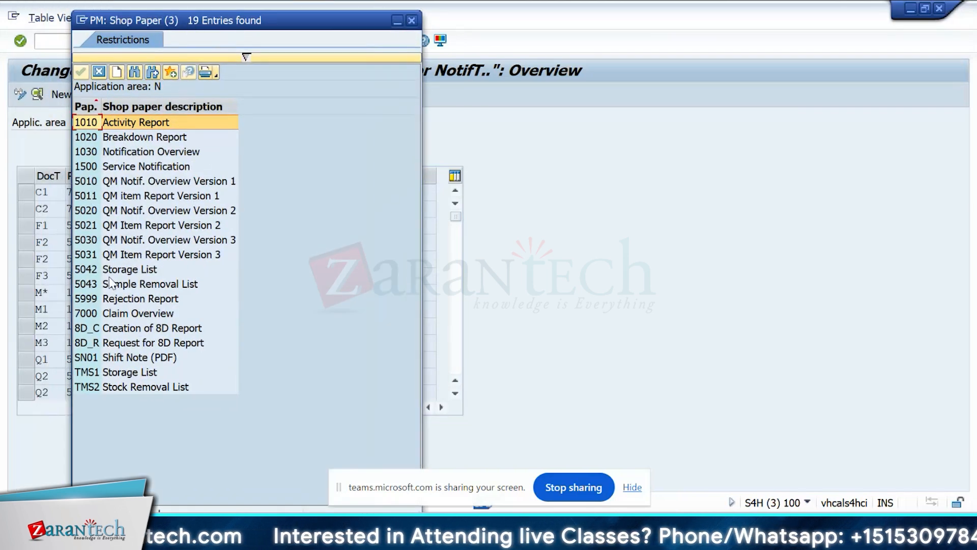
pyautogui.click(162, 139)
pyautogui.click(160, 153)
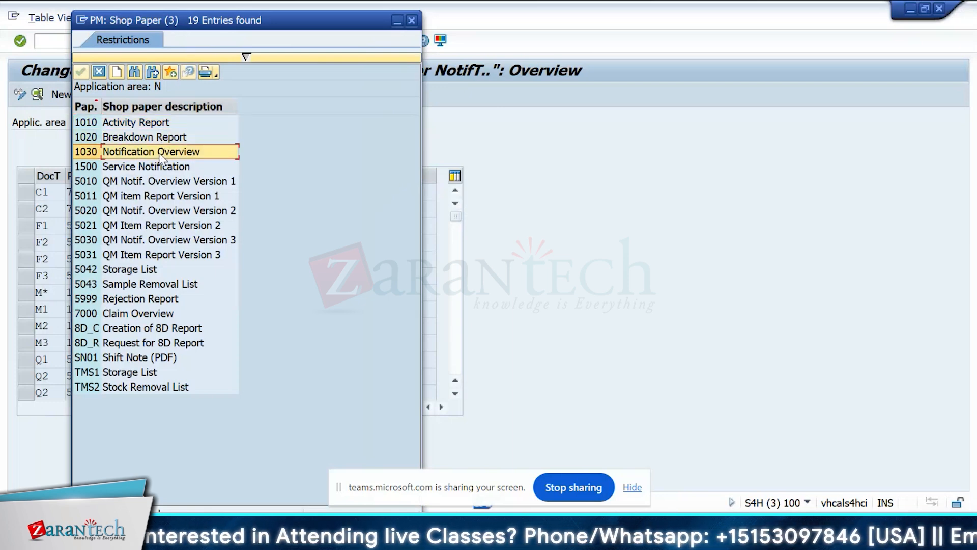
pyautogui.click(412, 21)
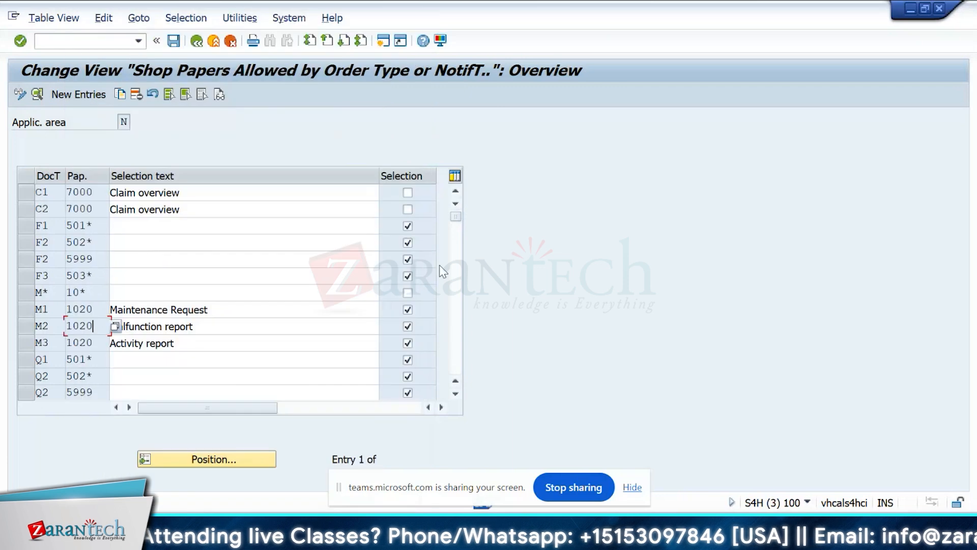
# Add a new allowed shop paper entry with document type S1 and shop paper 1030.
pyautogui.click(82, 94)
pyautogui.click(197, 42)
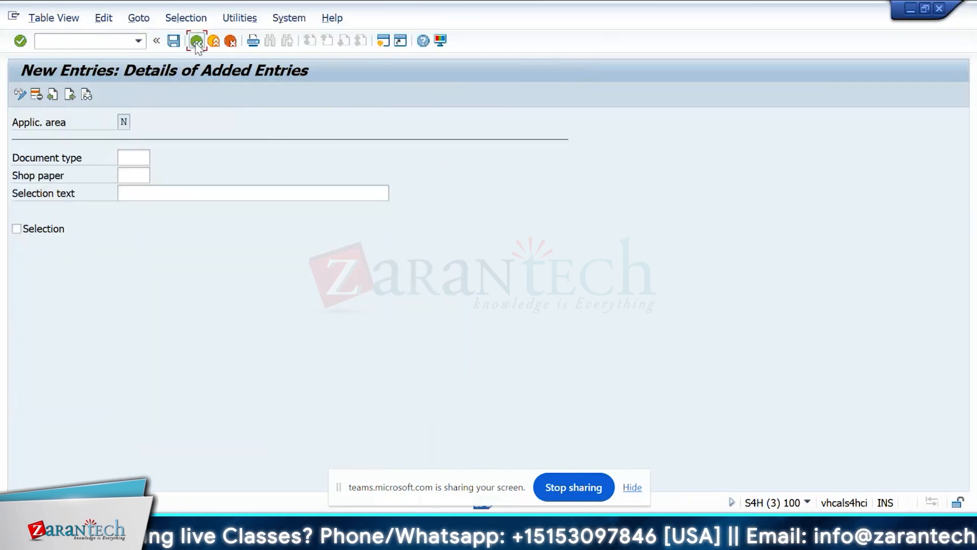
pyautogui.write('1030')
pyautogui.press('Return')
pyautogui.write('S1')
pyautogui.press('F3')
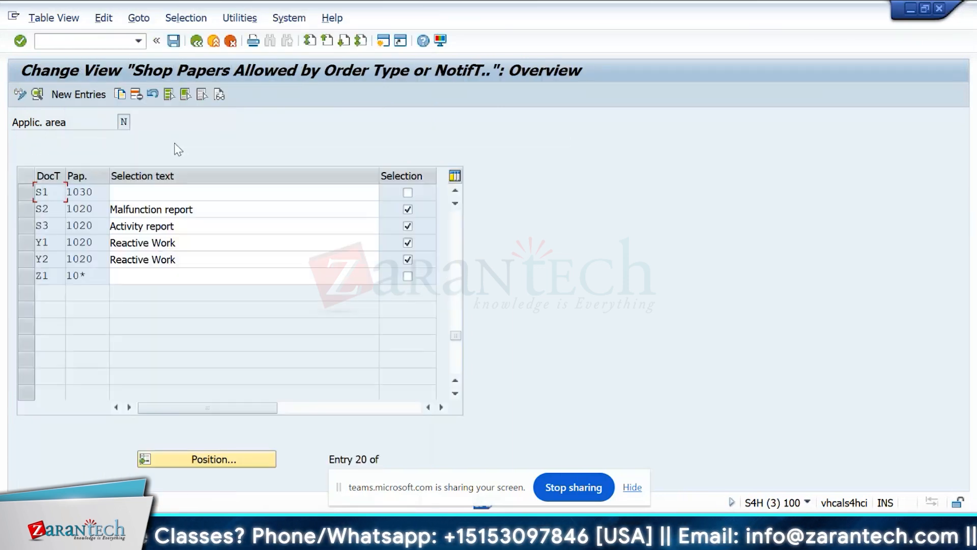
# Set the selection text of the S1 shop paper 1030 entry to Overview, enable its Selection indicator, and save.
pyautogui.click(147, 192)
pyautogui.write('Overview')
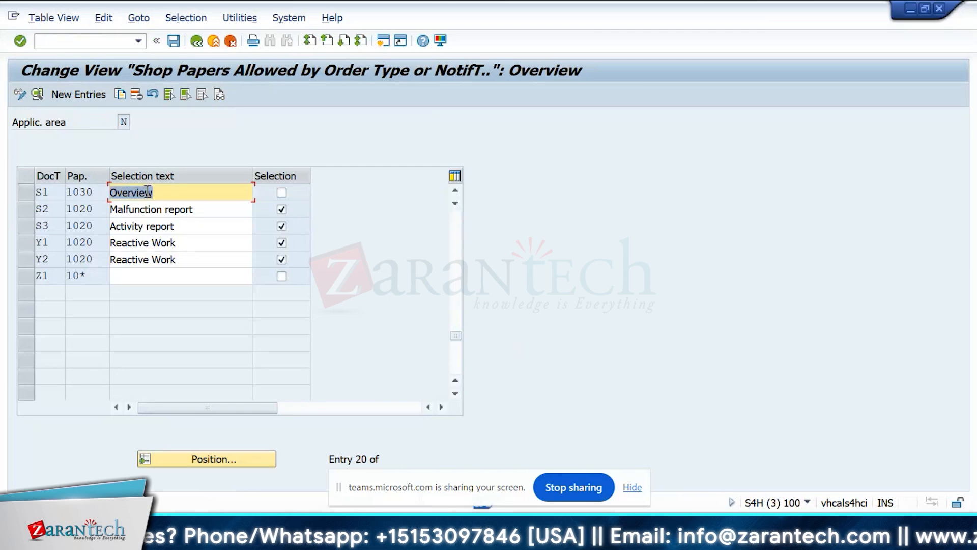
pyautogui.click(281, 192)
pyautogui.click(173, 41)
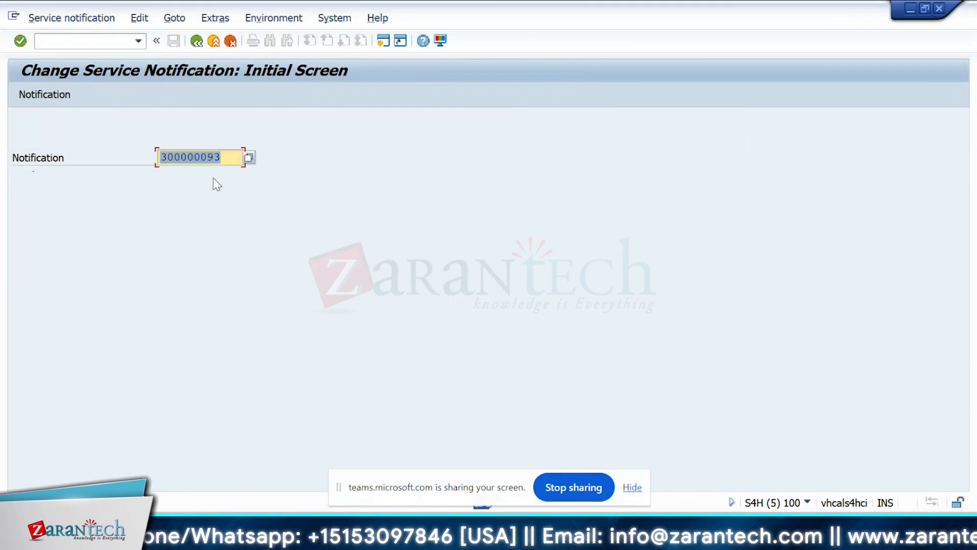
# Restart the change service notification transaction IW52 and open the existing S1 problem notification.
pyautogui.press('F3')
pyautogui.write('iw')
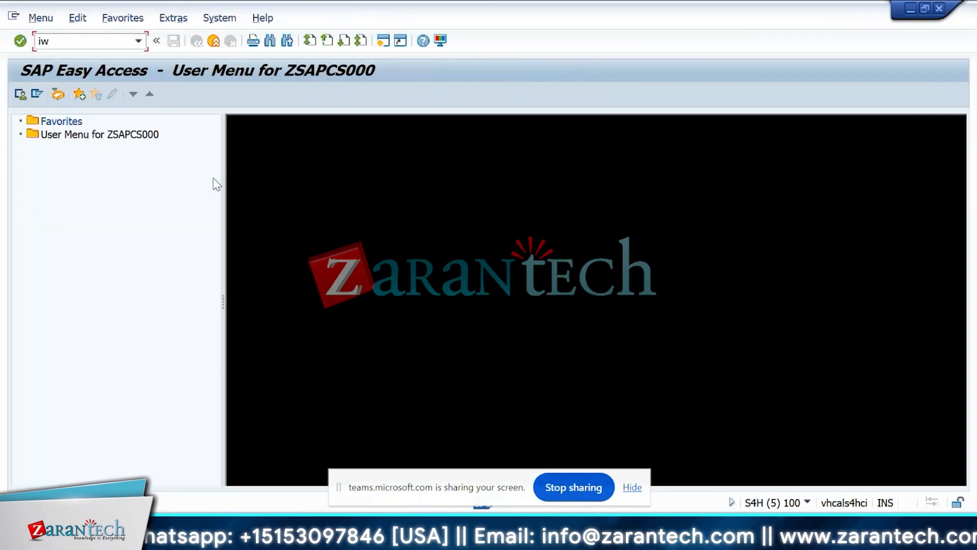
pyautogui.write('52')
pyautogui.press('Return')
pyautogui.press('Return')
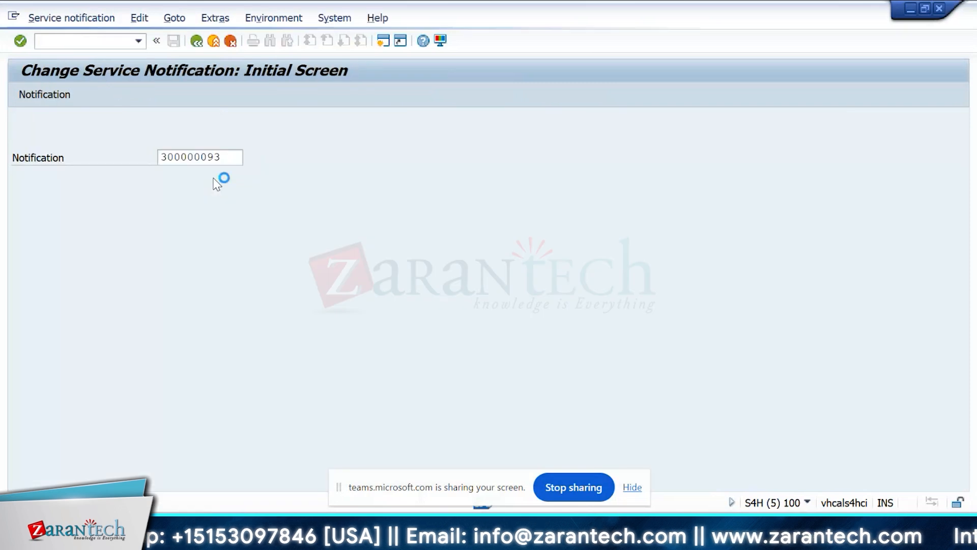
# Open the shop paper selection for printing the service notification.
pyautogui.click(62, 23)
pyautogui.click(89, 10)
pyautogui.moveTo(56, 154)
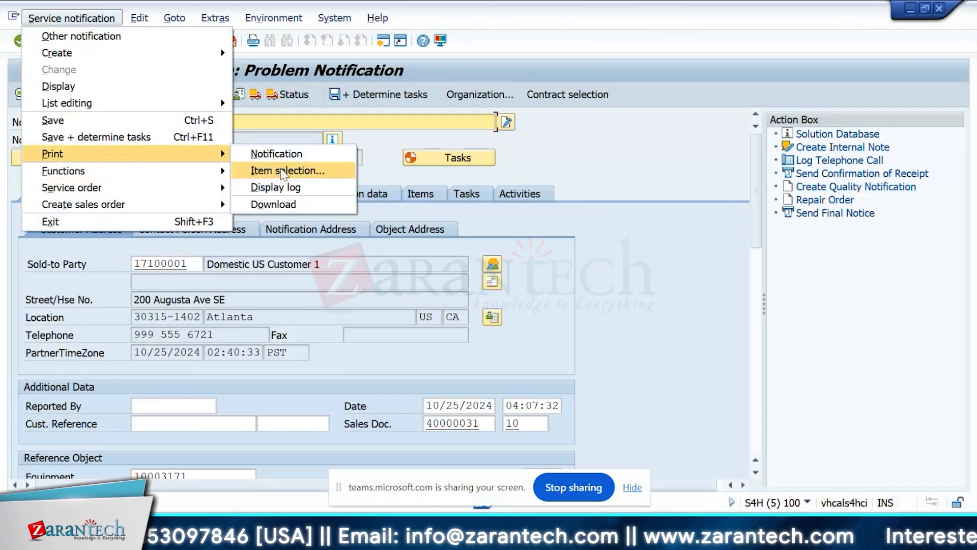
pyautogui.click(274, 153)
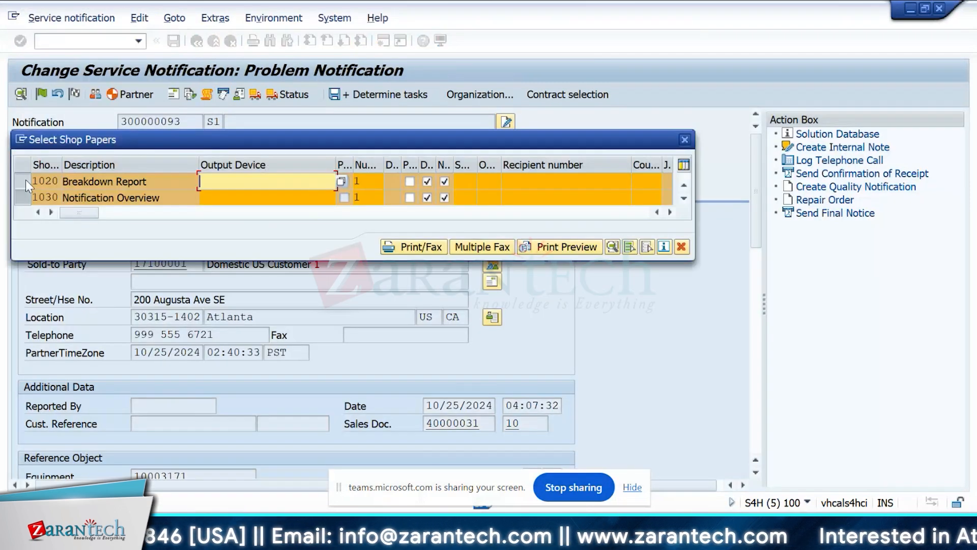
# Preview only the Notification Overview shop paper 1030 on output device DEFAULT, and close the shop paper selection.
pyautogui.click(26, 180)
pyautogui.click(244, 199)
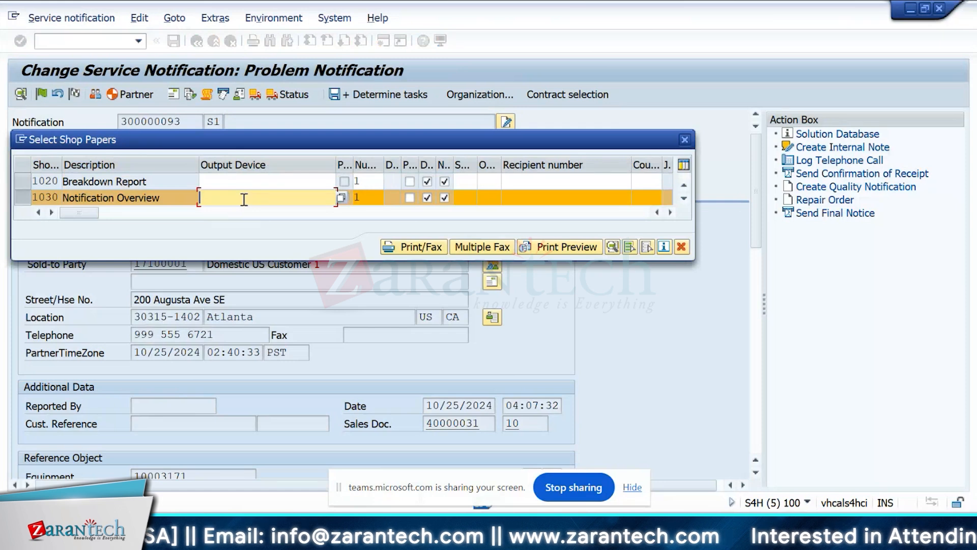
pyautogui.click(559, 248)
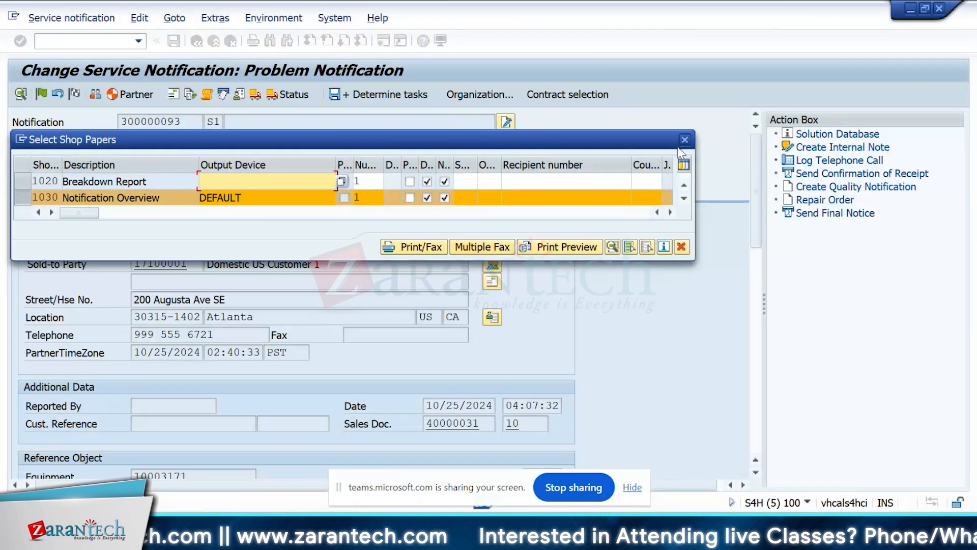
pyautogui.click(683, 144)
# Fill in the reporter's name, customer reference Yk dated 10/24/2024 and priority 2-High, declining to specify new dates.
pyautogui.scroll(-3, 761, 183)
pyautogui.click(214, 286)
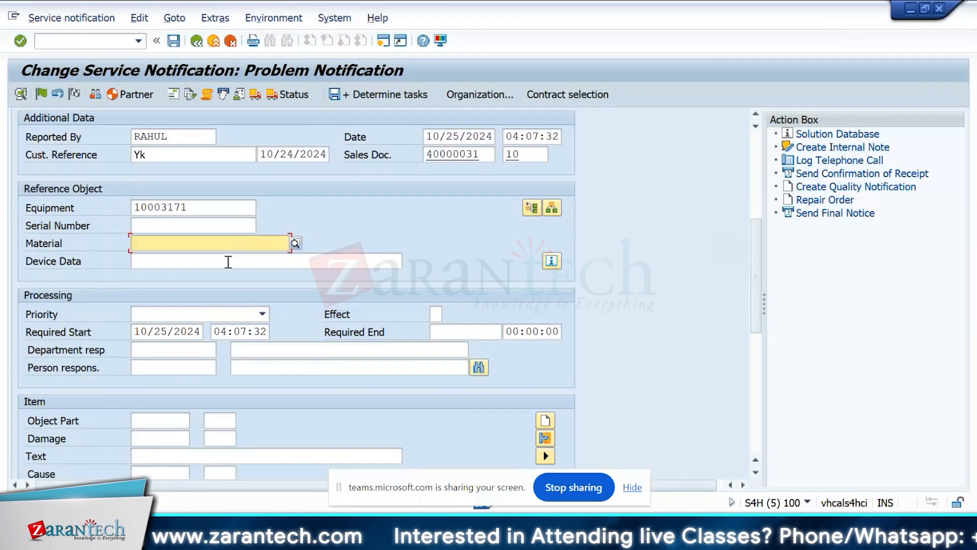
pyautogui.click(230, 315)
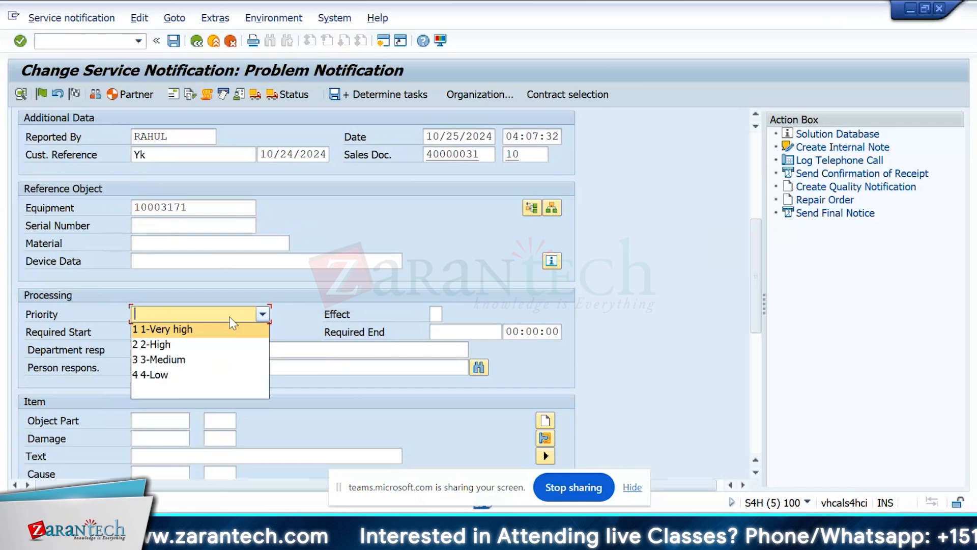
pyautogui.click(170, 340)
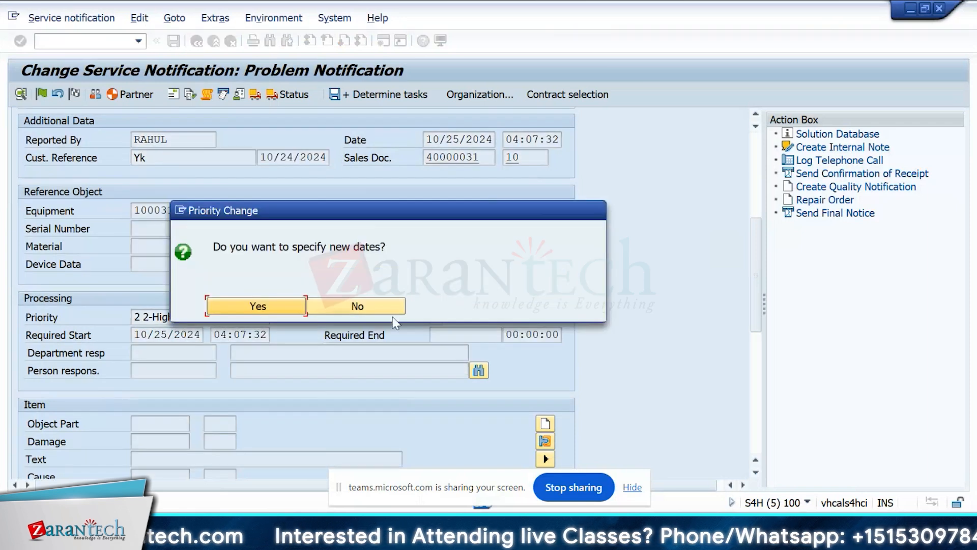
pyautogui.click(392, 312)
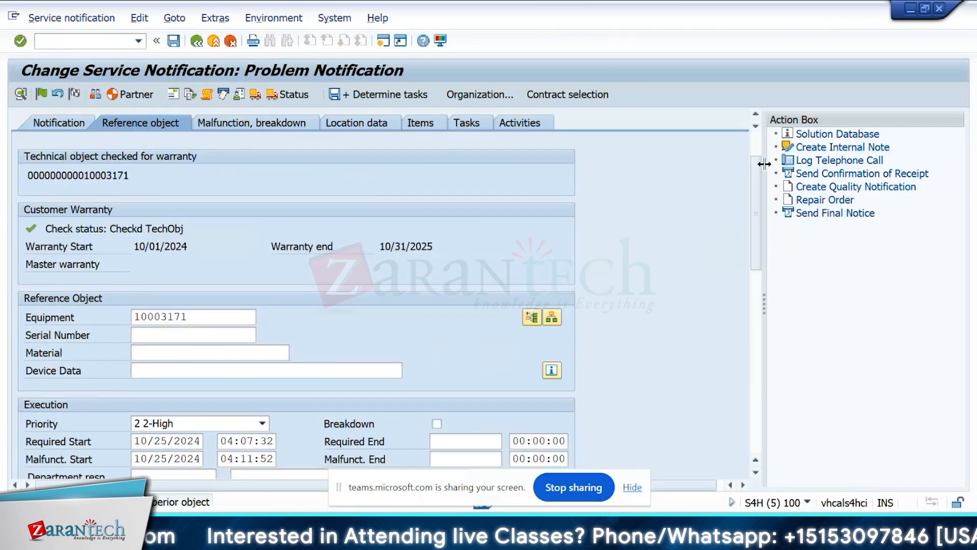
# Complete the notification item with object part TA-CODE 1, damage ZZDAMAGE DAM1, cause ZZCAUSE CAS1 and cause text Test.
pyautogui.scroll(-5, 758, 176)
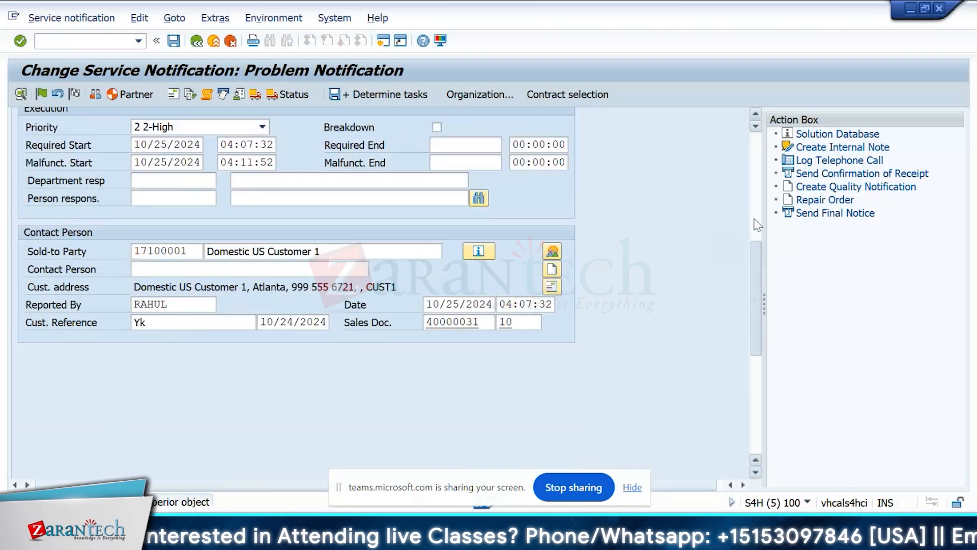
pyautogui.scroll(5, 759, 224)
pyautogui.click(76, 197)
pyautogui.scroll(-7, 467, 249)
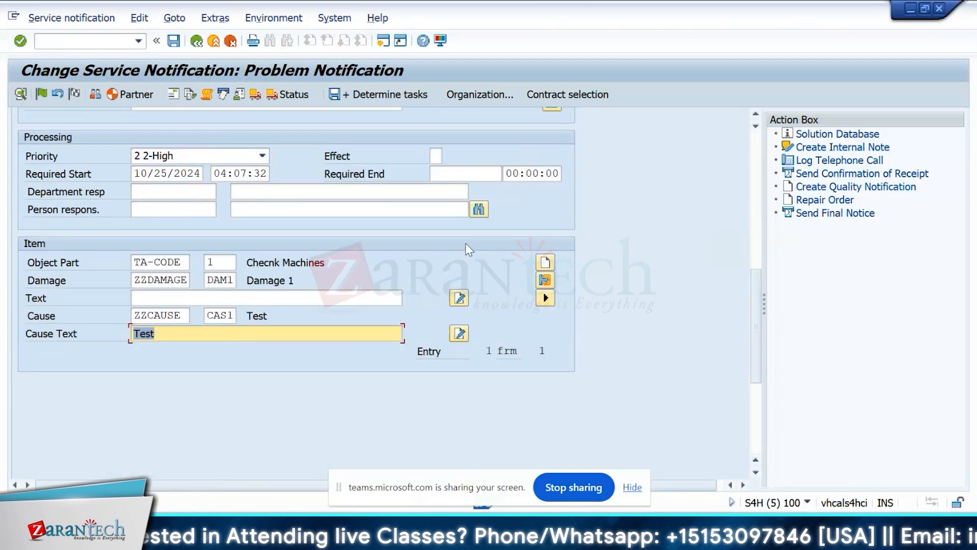
pyautogui.click(178, 315)
pyautogui.click(173, 263)
pyautogui.click(196, 263)
# Preview the Notification Overview printout with the completed notification data and close the shop paper selection.
pyautogui.click(478, 92)
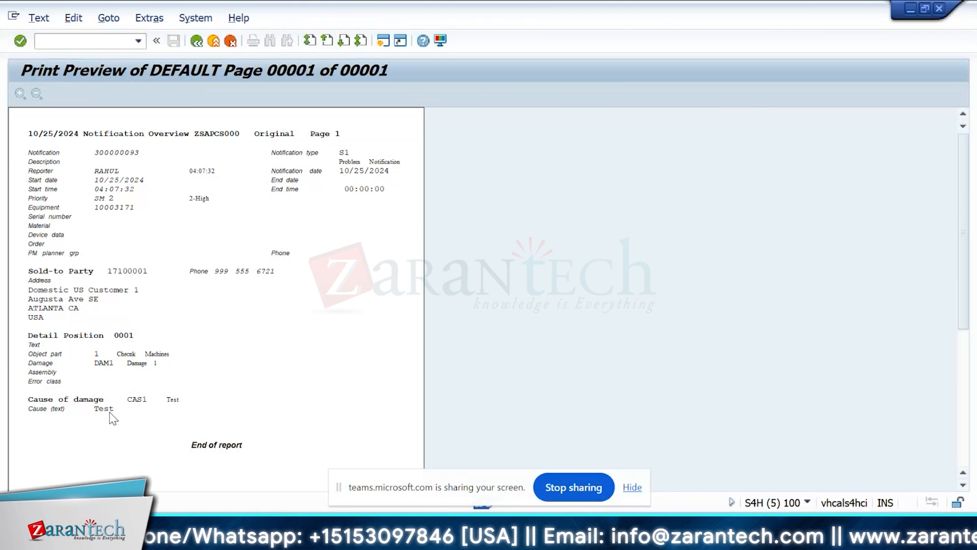
pyautogui.click(197, 40)
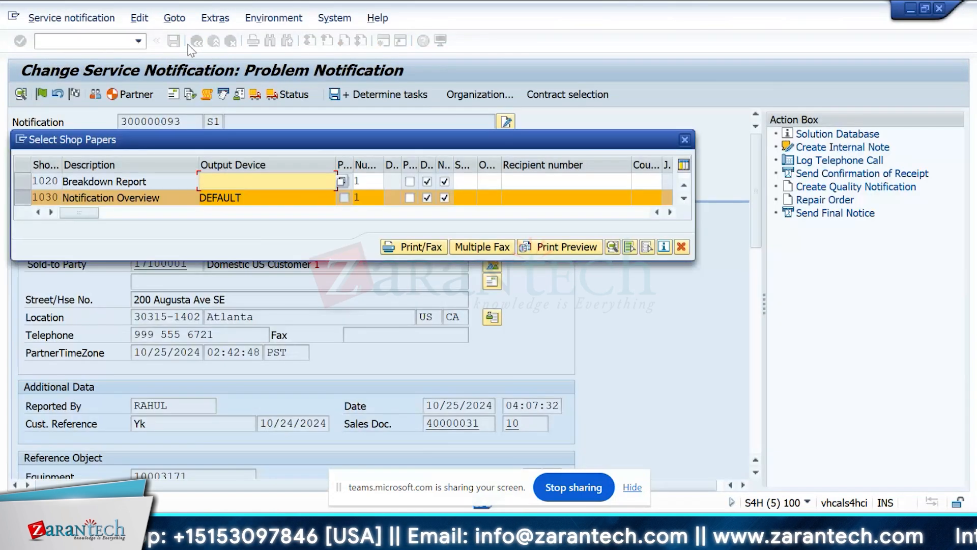
pyautogui.click(687, 139)
# In the allowed shop papers customizing, add shop paper 1500 for S1 with selection text Service notification and Selection enabled.
pyautogui.hotkey('alt', 'Tab')
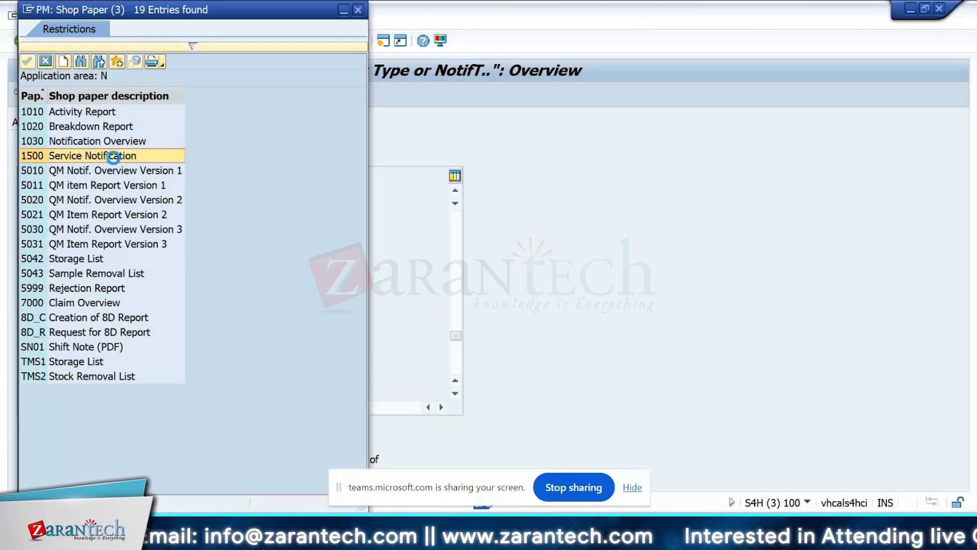
pyautogui.doubleClick(114, 155)
pyautogui.hotkey('alt', 'Tab')
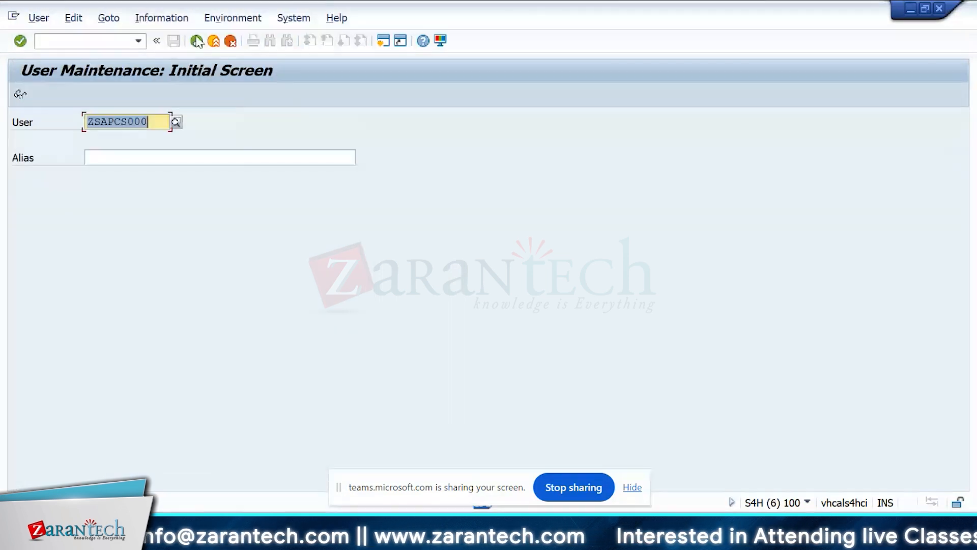
# Preview the Service Notification shop paper 1500 of the problem notification, read through the form and return to the shop paper selection.
pyautogui.hotkey('alt', 'Tab')
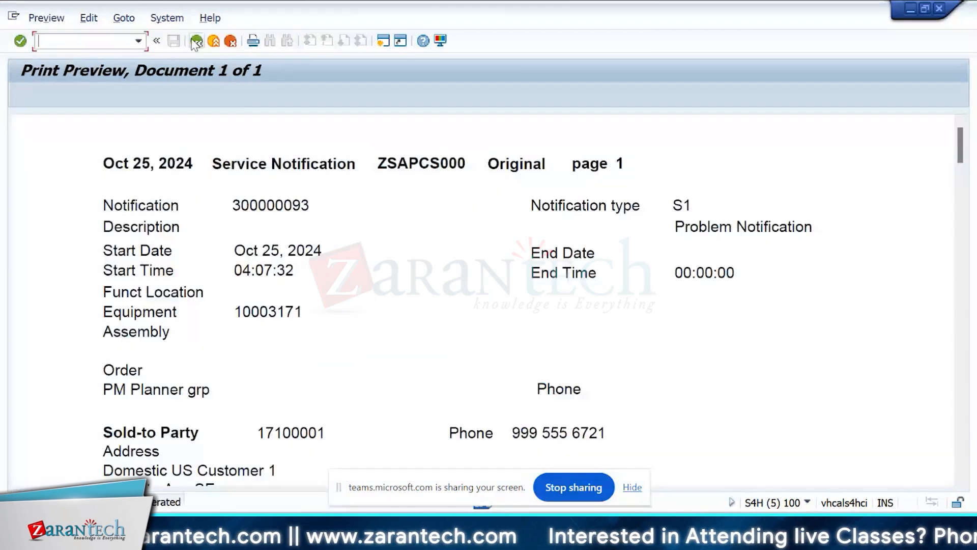
pyautogui.moveTo(961, 156)
pyautogui.mouseDown()
pyautogui.moveTo(962, 473)
pyautogui.moveTo(961, 152)
pyautogui.mouseUp()
pyautogui.click(199, 41)
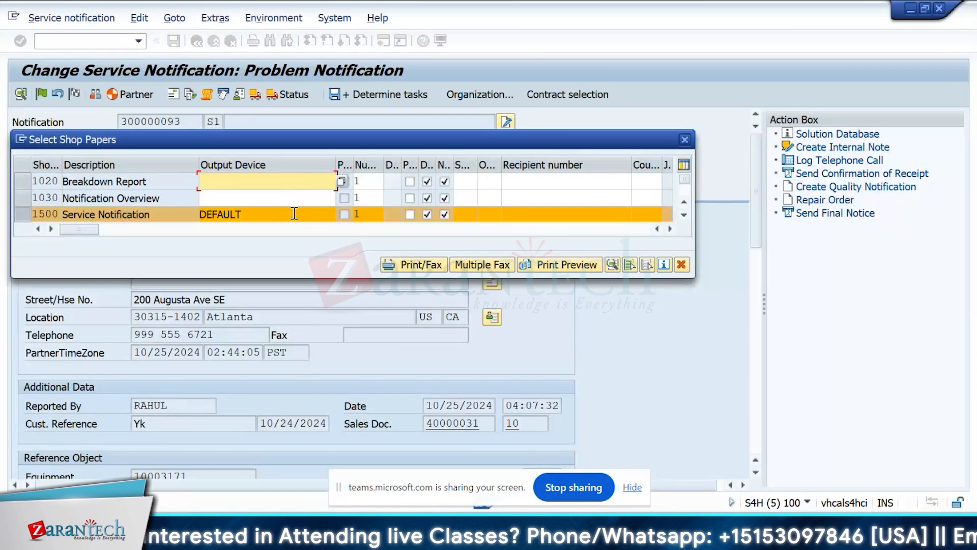
# Replace the output device of shop paper 1500 with LP01 from the value list and preview the printout.
pyautogui.click(295, 214)
pyautogui.press('BackSpace')
pyautogui.press('BackSpace')
pyautogui.press('BackSpace')
pyautogui.press('BackSpace')
pyautogui.press('BackSpace')
pyautogui.press('BackSpace')
pyautogui.press('BackSpace')
pyautogui.click(340, 214)
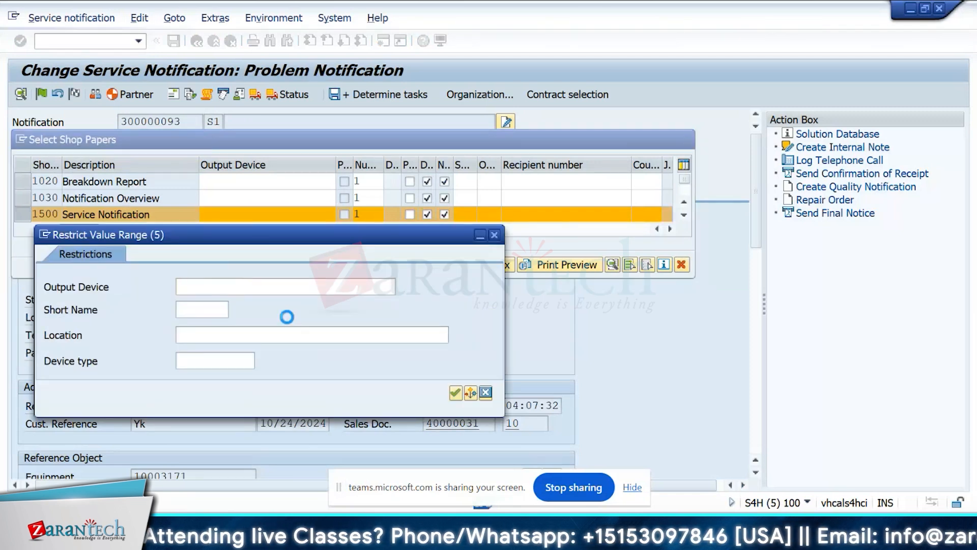
pyautogui.press('Return')
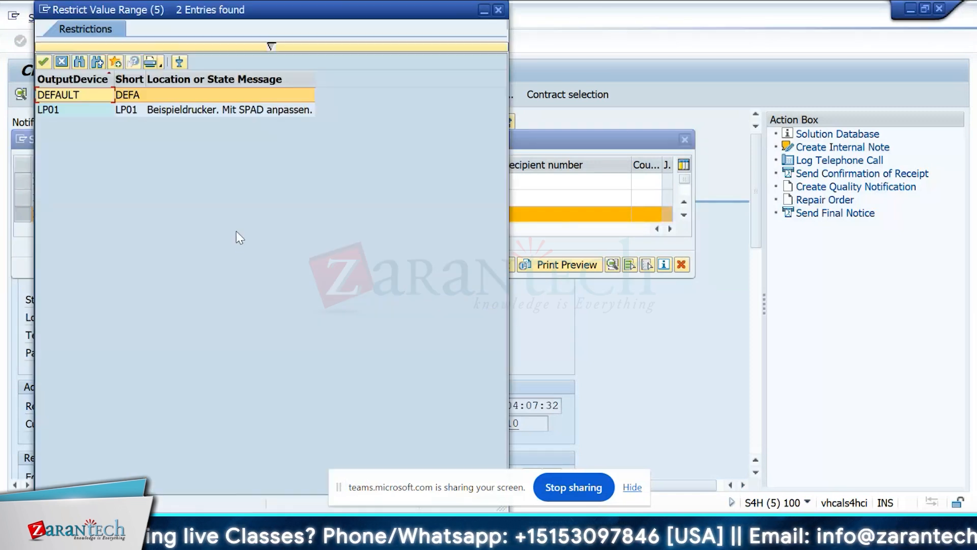
pyautogui.click(186, 111)
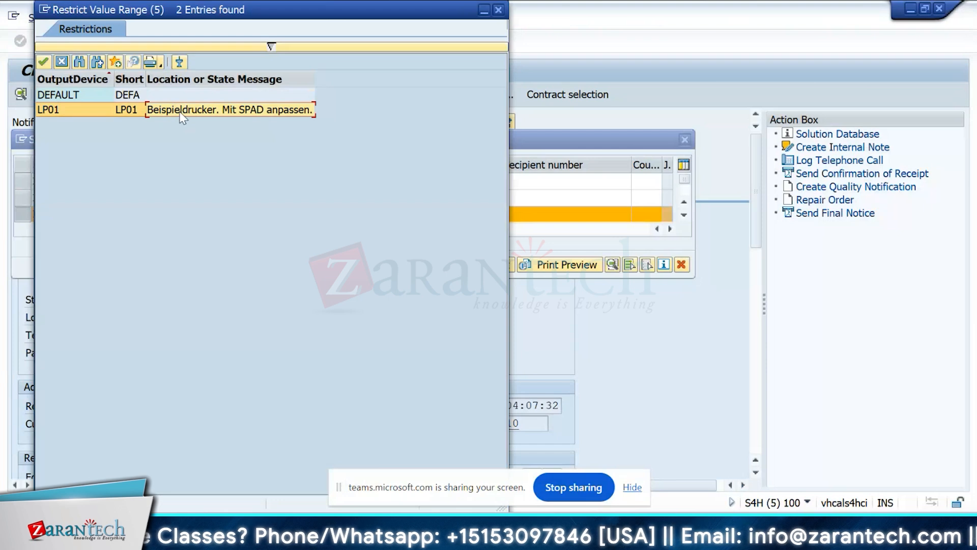
pyautogui.moveTo(203, 5); pyautogui.dragTo(415, 36)
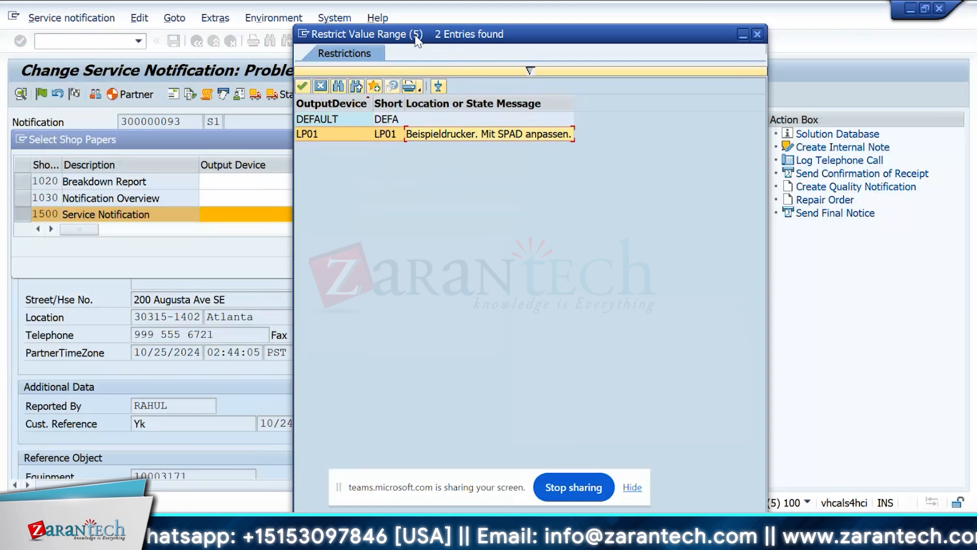
pyautogui.moveTo(416, 37); pyautogui.dragTo(404, 35)
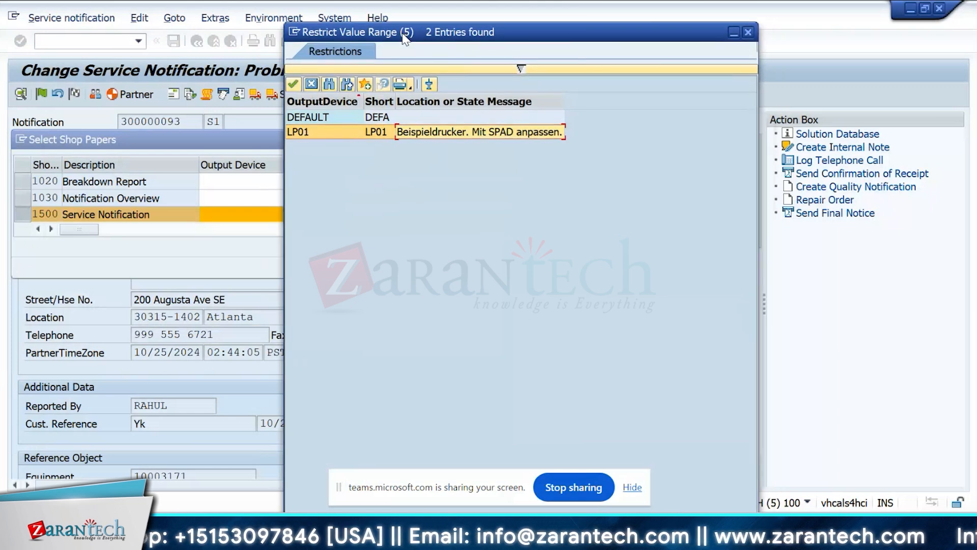
pyautogui.doubleClick(440, 131)
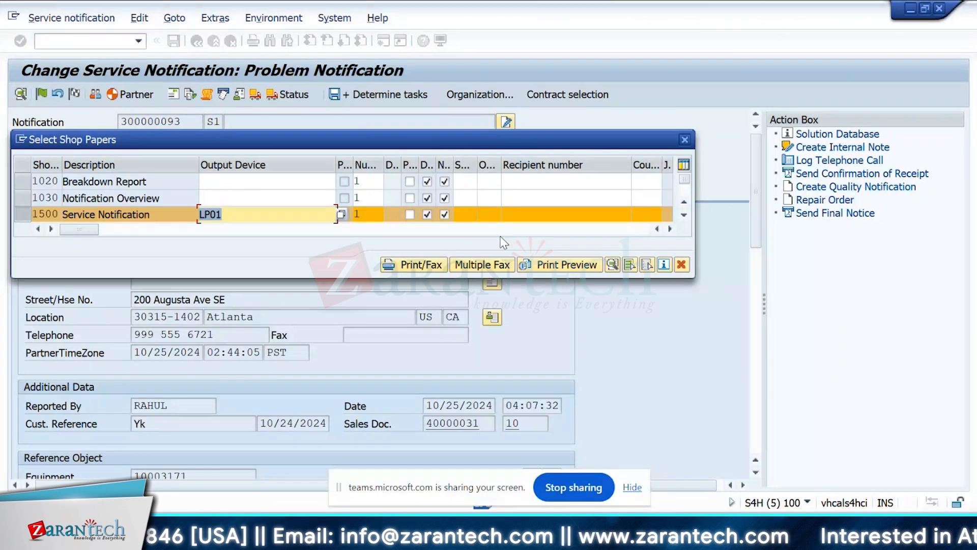
pyautogui.click(567, 266)
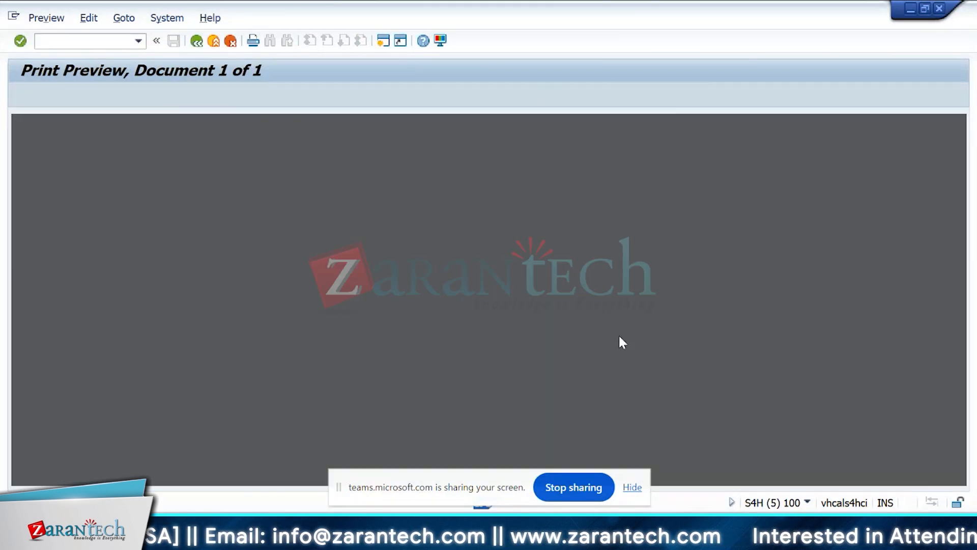
pyautogui.click(197, 41)
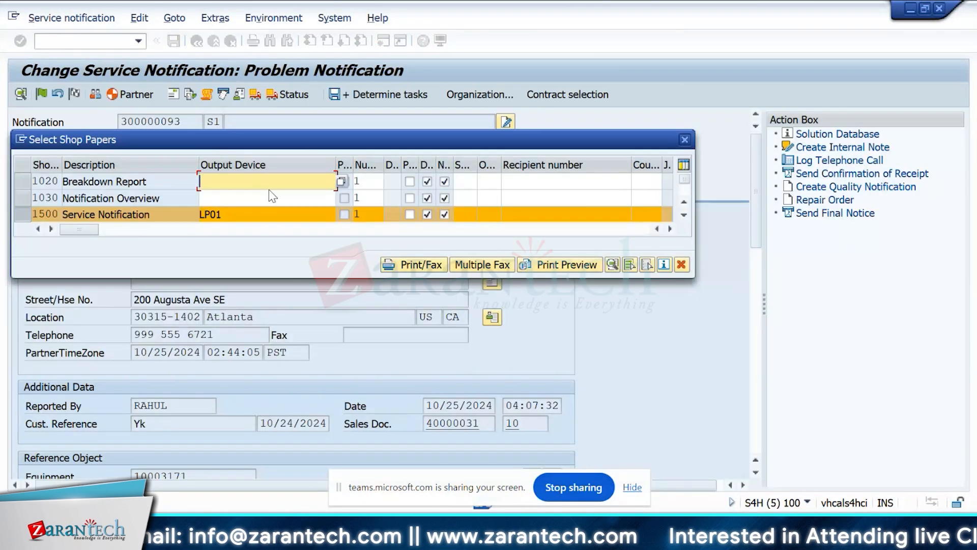
# Clear the output device of the Service Notification shop paper 1500.
pyautogui.click(264, 213)
pyautogui.press('BackSpace')
pyautogui.press('BackSpace')
pyautogui.press('BackSpace')
pyautogui.press('BackSpace')
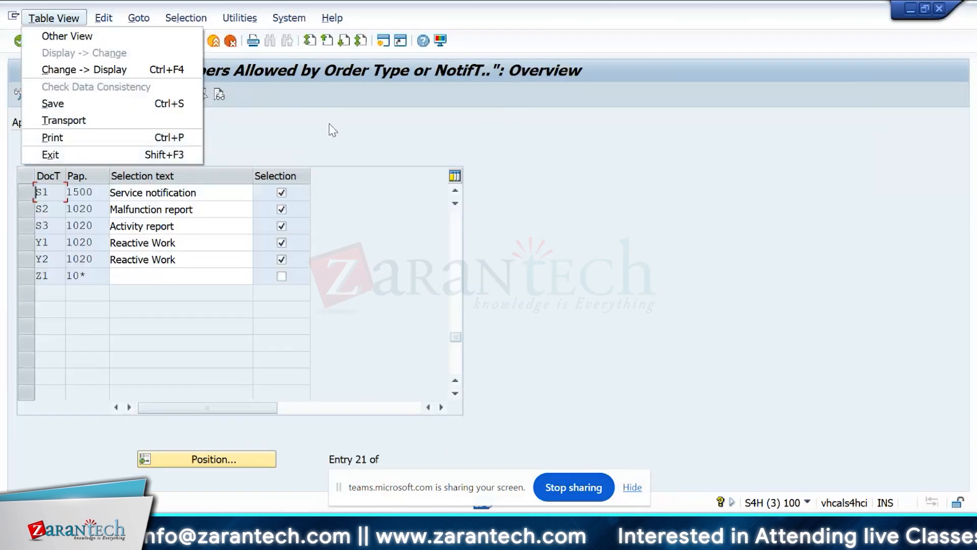
# Leave the allowed shop papers view, look at the activities offered under Define Printer and close the list.
pyautogui.click(330, 125)
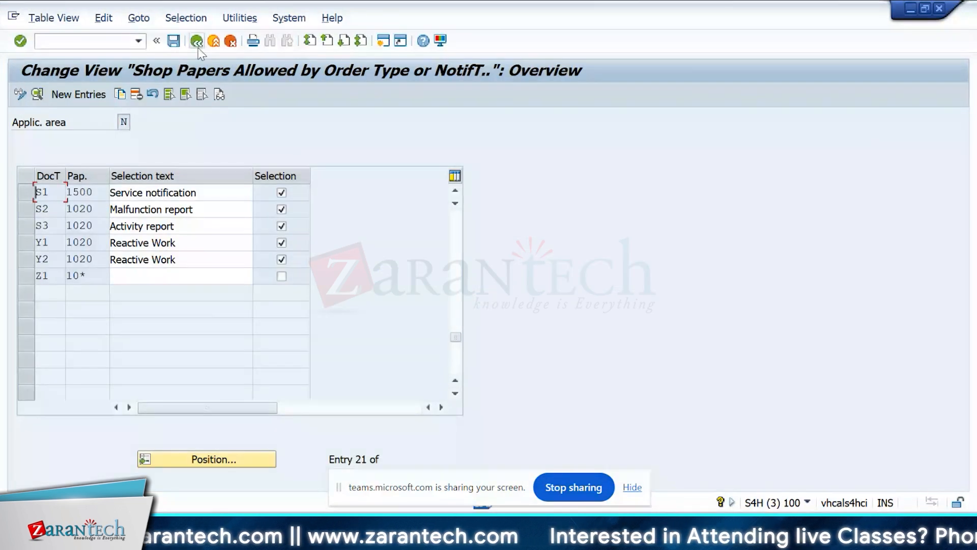
pyautogui.click(197, 42)
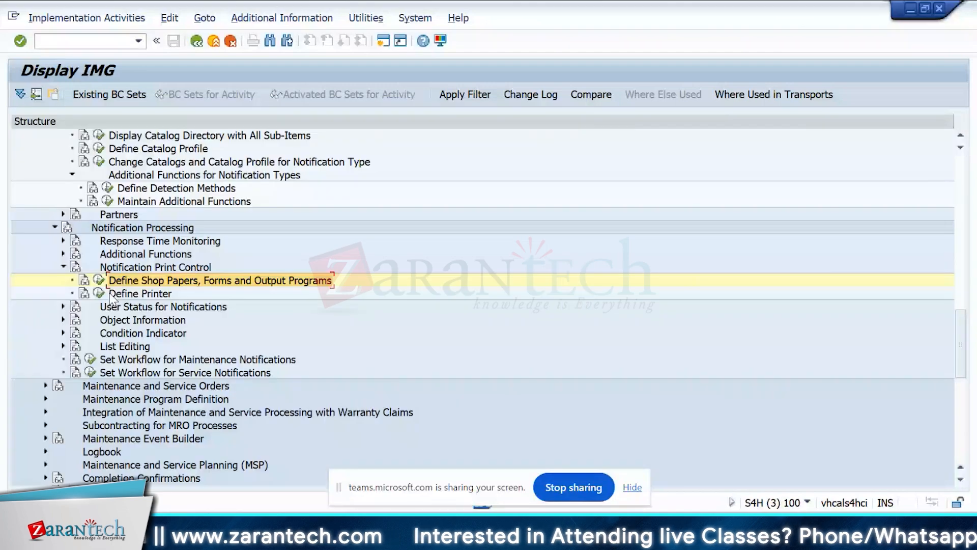
pyautogui.doubleClick(109, 292)
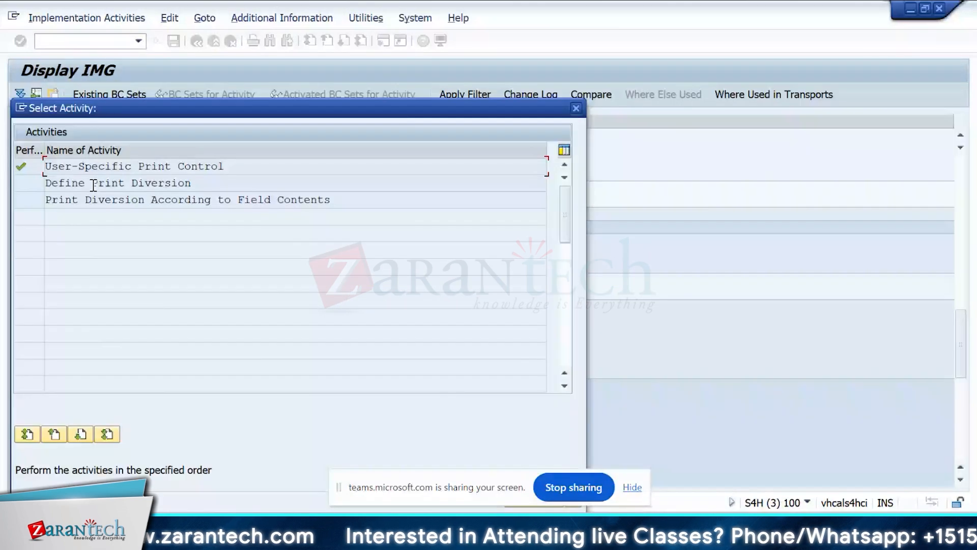
pyautogui.press('Escape')
# Collapse Notification Print Control and expand the Object Information node under Notification Processing.
pyautogui.click(62, 266)
pyautogui.click(62, 279)
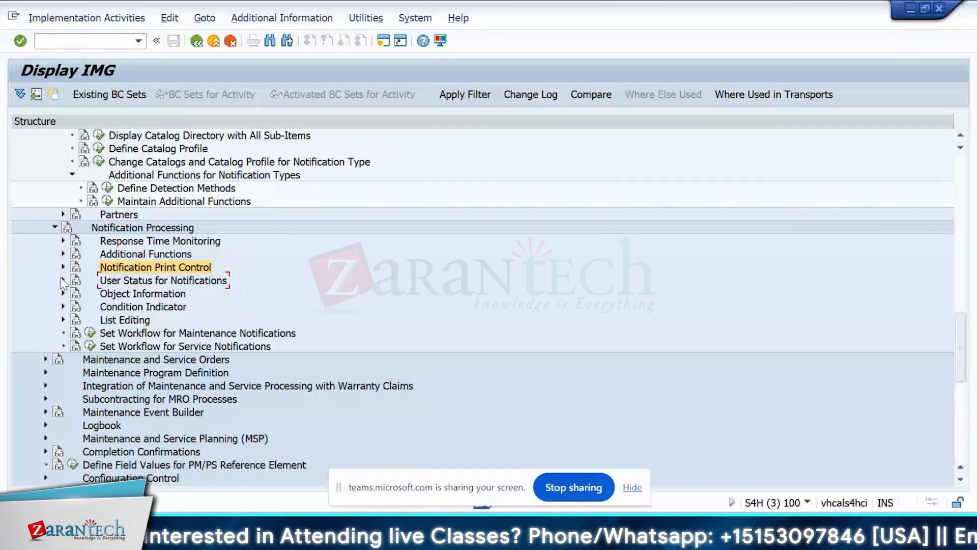
pyautogui.click(63, 293)
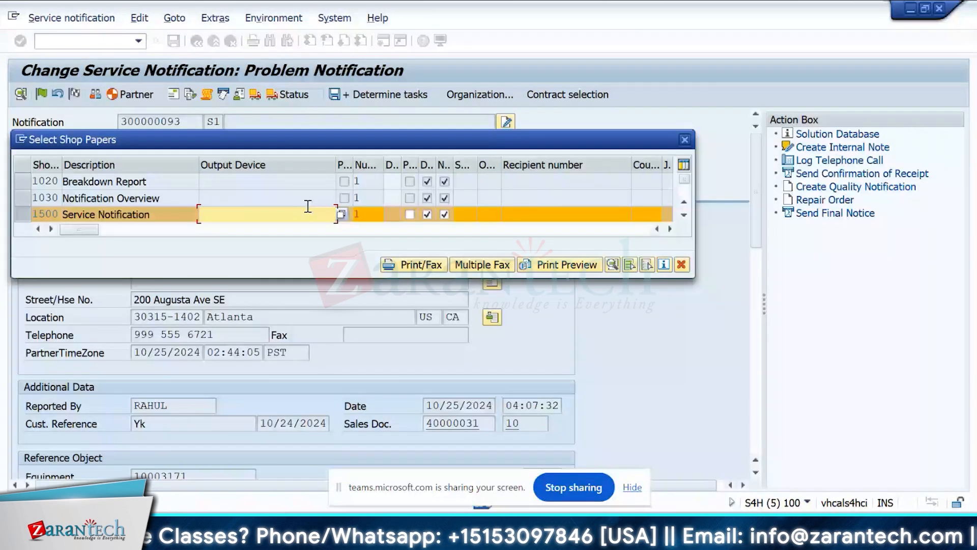
# Under Notification Print Control, check Assign Shop Papers to Notification Type and open the Define Shop Papers view.
pyautogui.hotkey('alt', 'Tab')
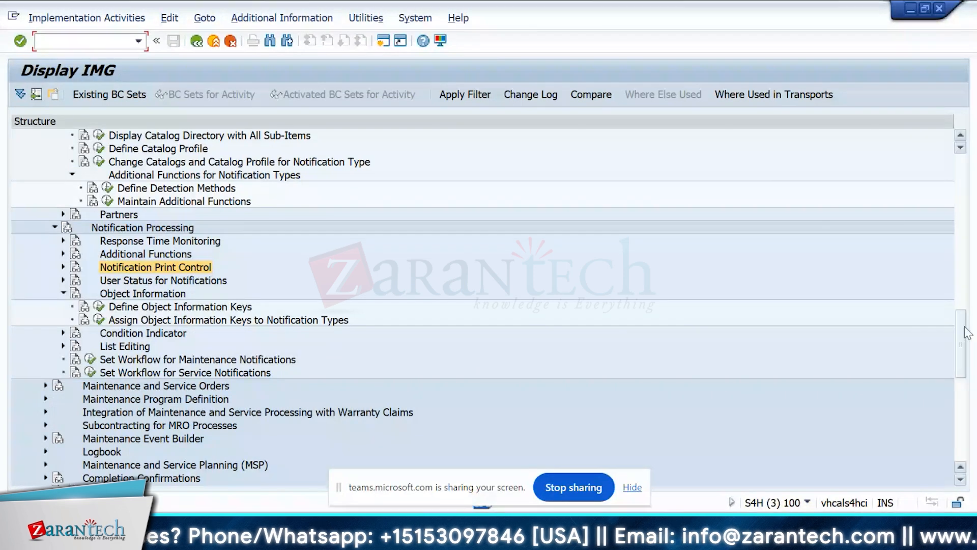
pyautogui.moveTo(964, 328); pyautogui.dragTo(961, 308)
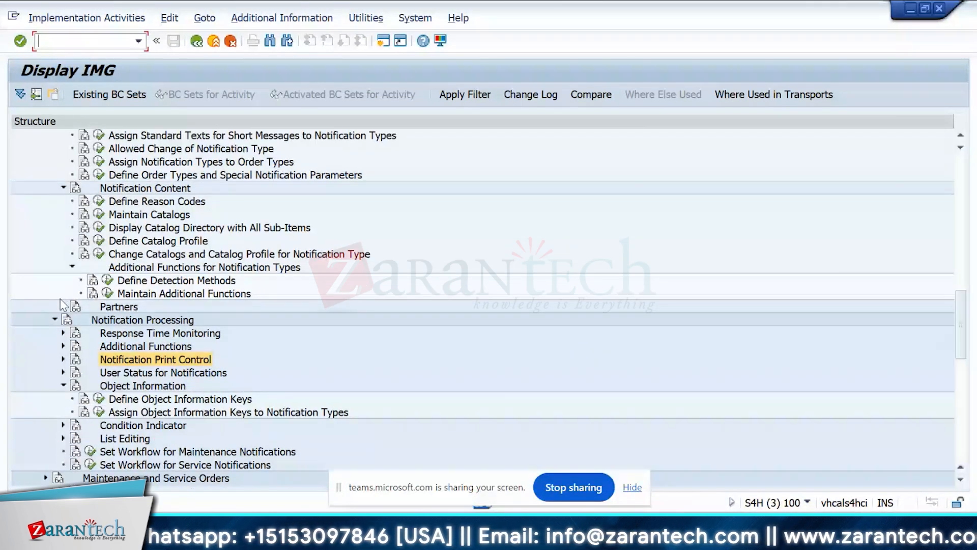
pyautogui.click(63, 359)
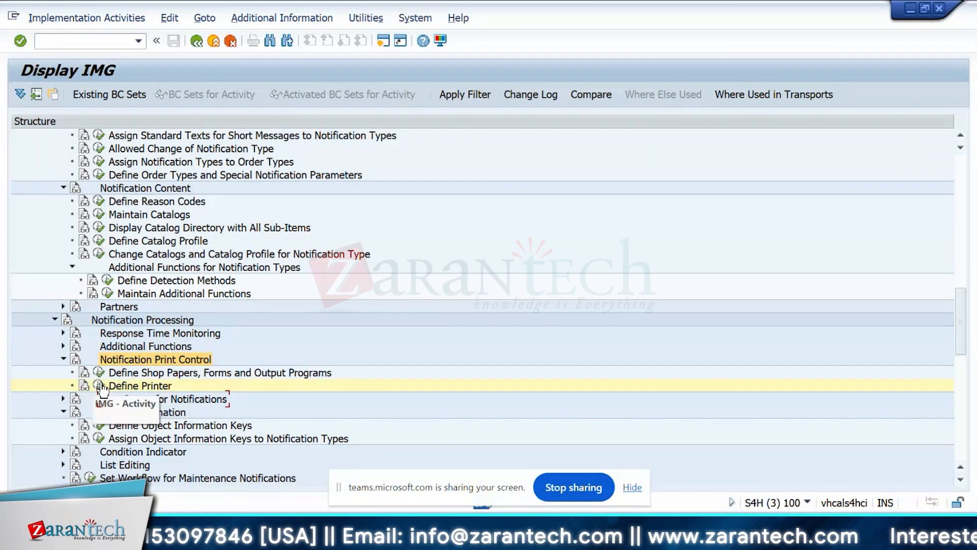
pyautogui.click(99, 373)
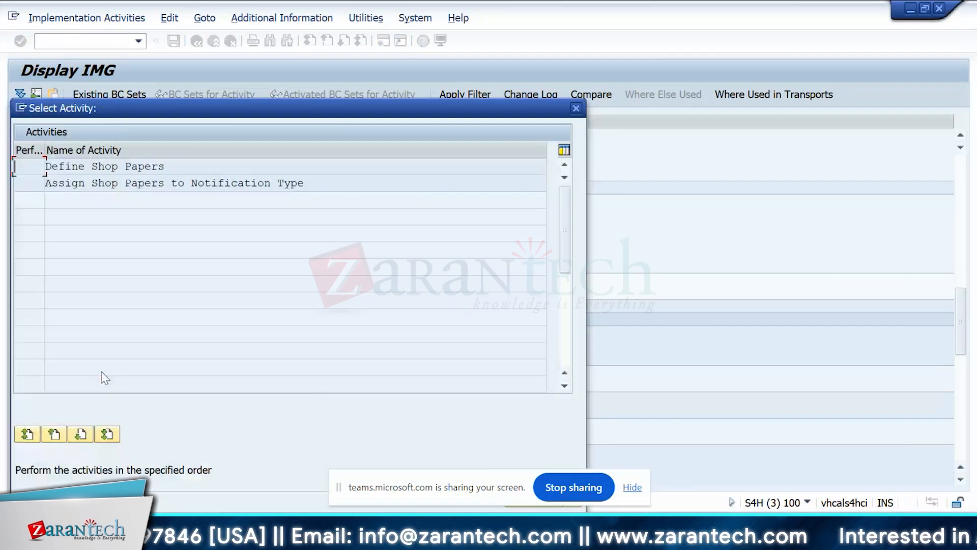
pyautogui.doubleClick(137, 186)
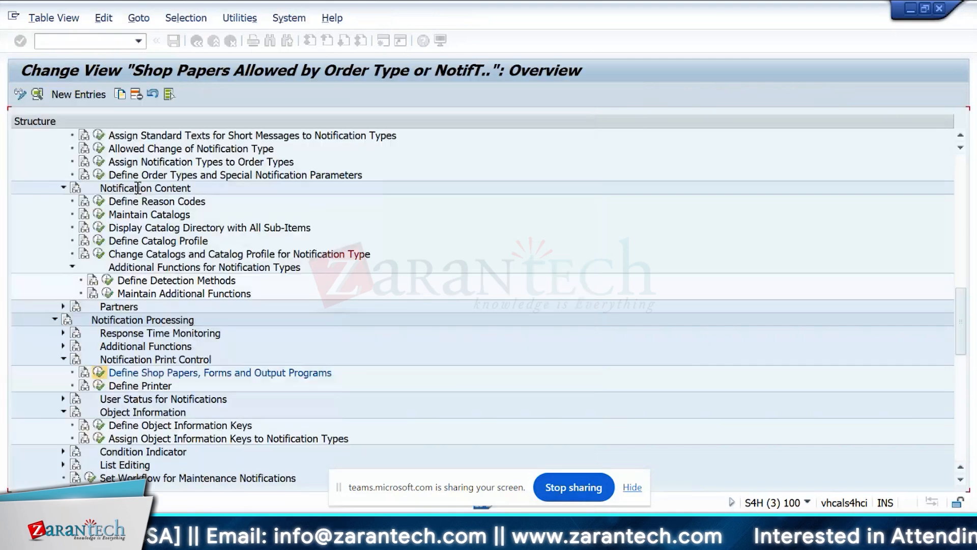
pyautogui.click(197, 41)
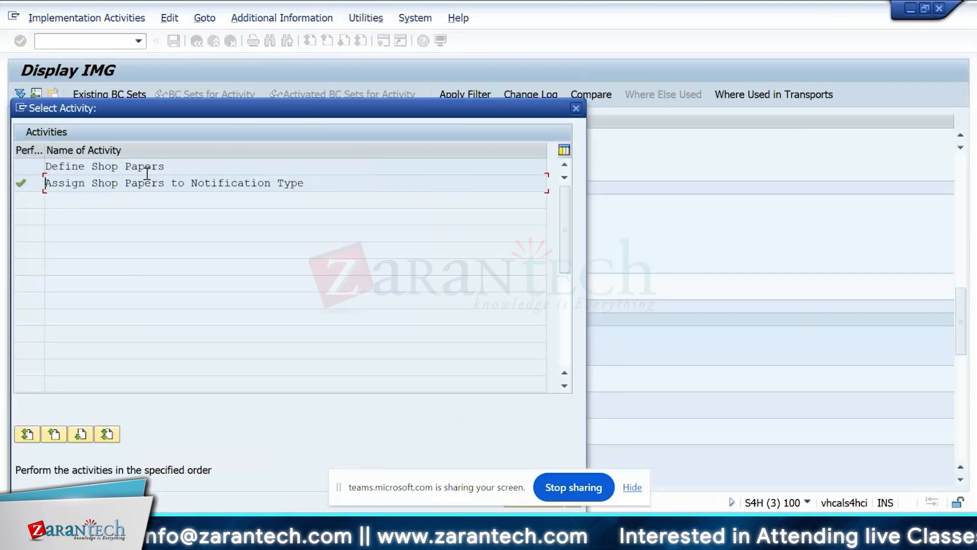
pyautogui.doubleClick(512, 170)
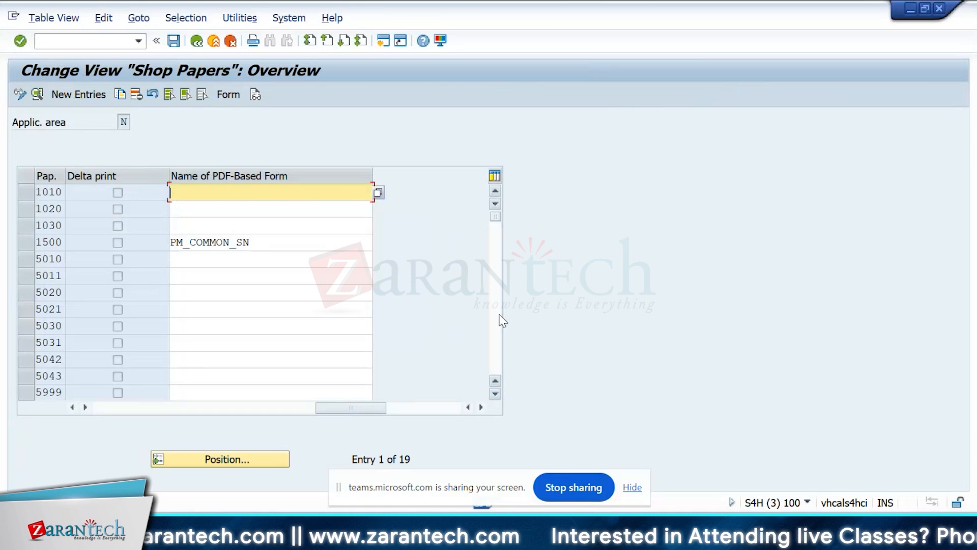
# Look through the list of shop papers for application area N, from shop paper 1010 to TMS2.
pyautogui.click(496, 320)
pyautogui.click(63, 275)
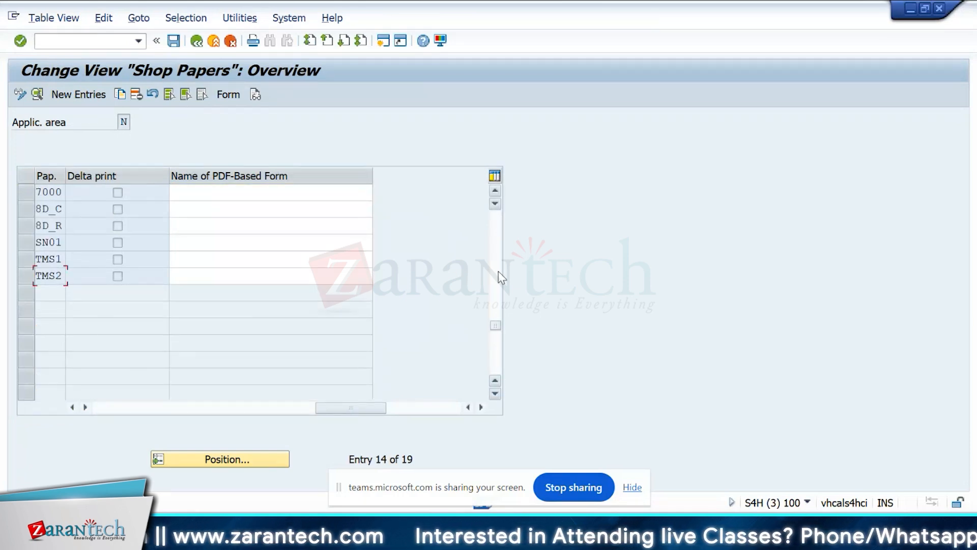
pyautogui.click(495, 213)
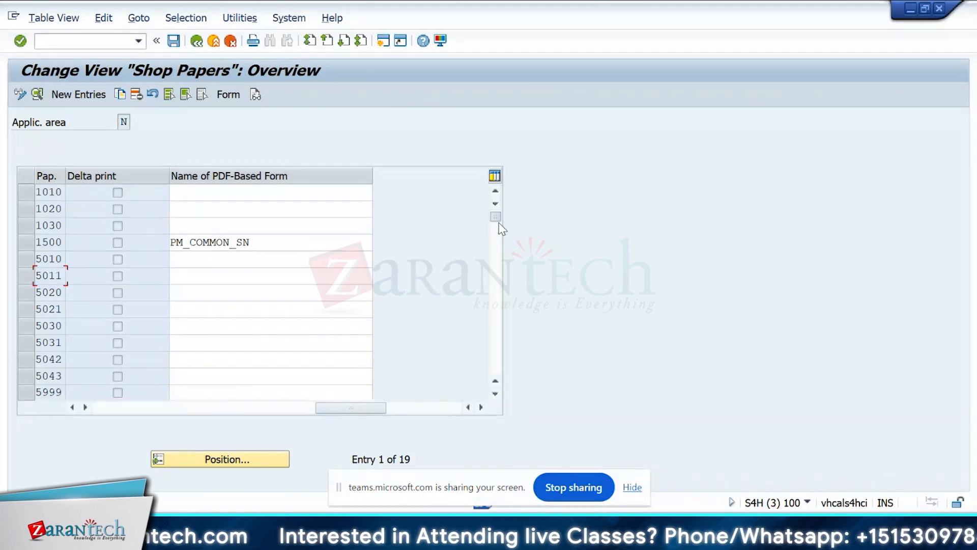
pyautogui.click(50, 226)
# Open a blank new shop paper entry, check its Shop paper, Program name and ABAP form fields, and return to the IMG.
pyautogui.click(79, 94)
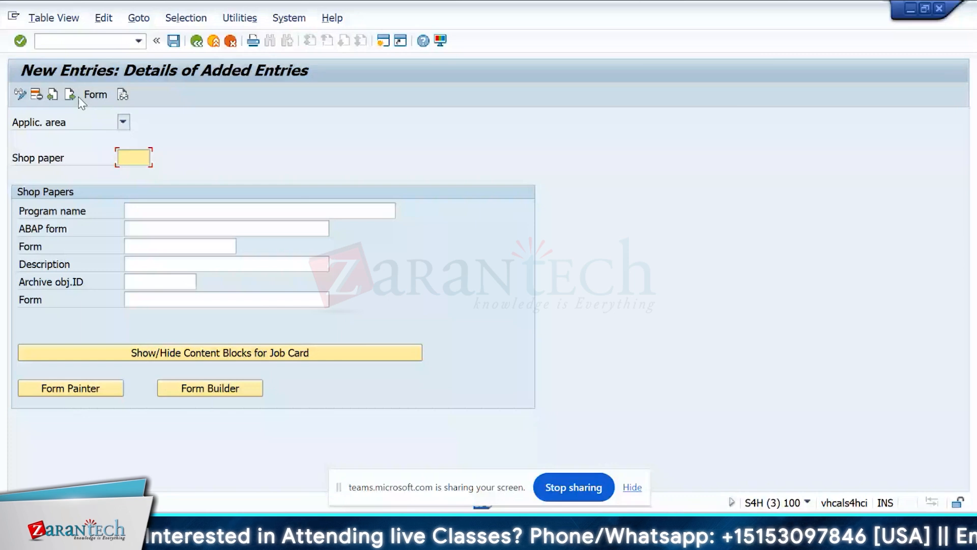
pyautogui.click(135, 159)
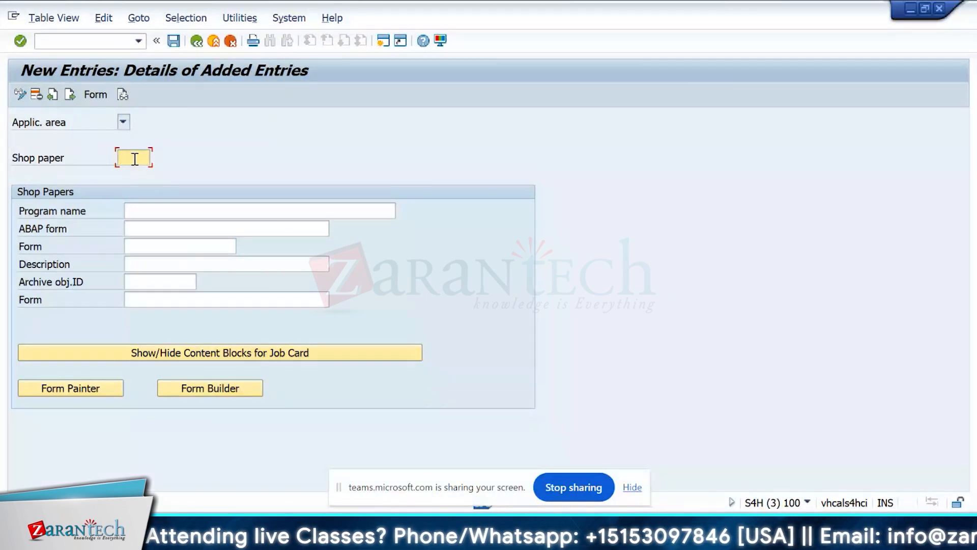
pyautogui.click(197, 210)
pyautogui.click(199, 229)
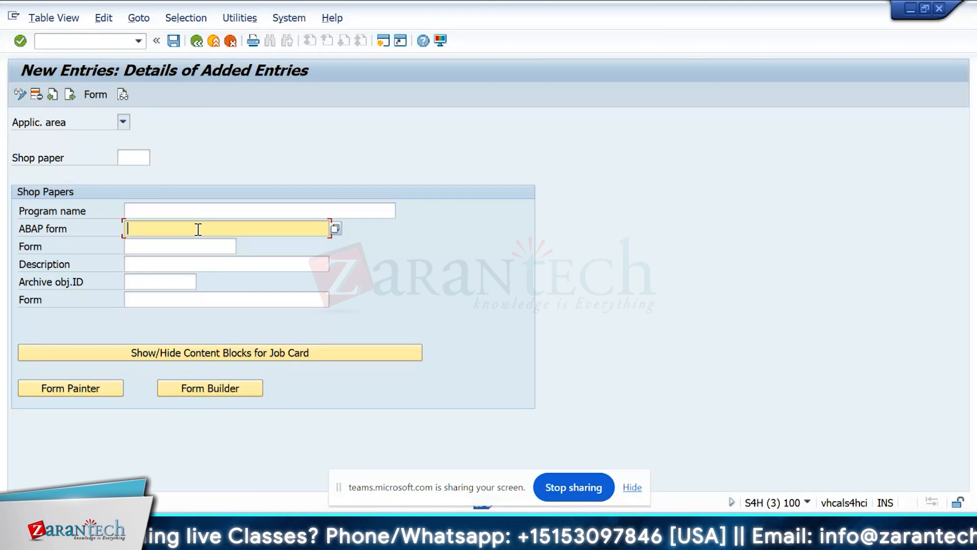
pyautogui.click(196, 41)
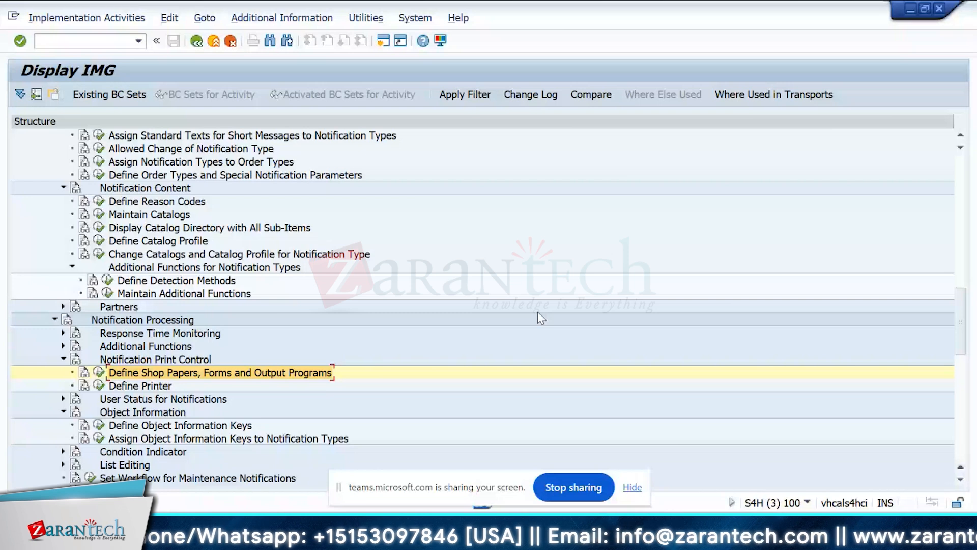
# Expand User Status for Notifications, open Define Object Information Keys and examine the details of object information key SM.
pyautogui.scroll(-4, 537, 312)
pyautogui.click(63, 240)
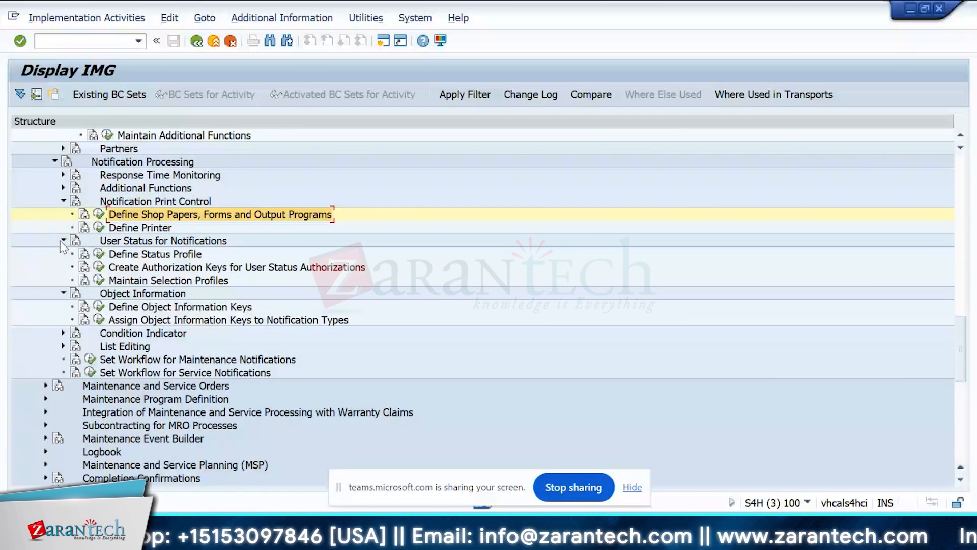
pyautogui.click(100, 307)
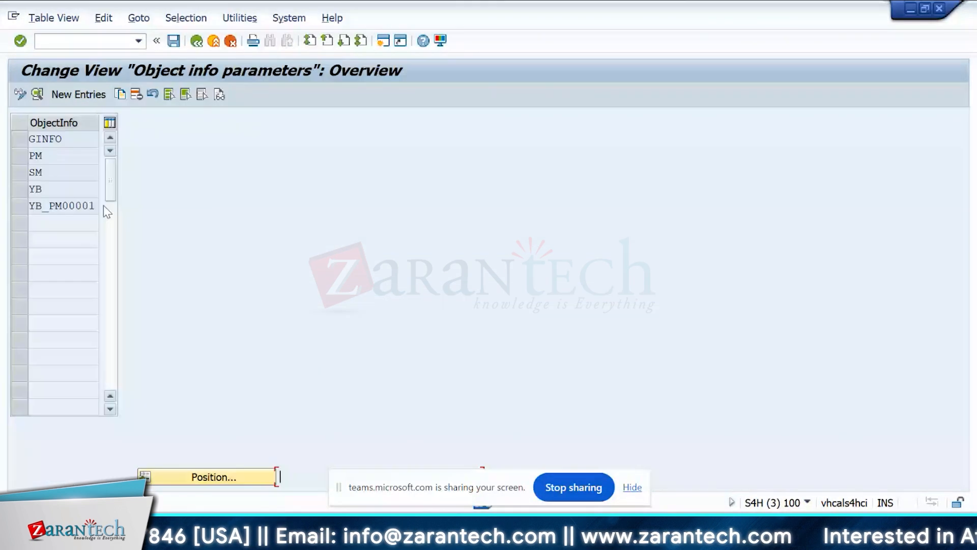
pyautogui.click(74, 176)
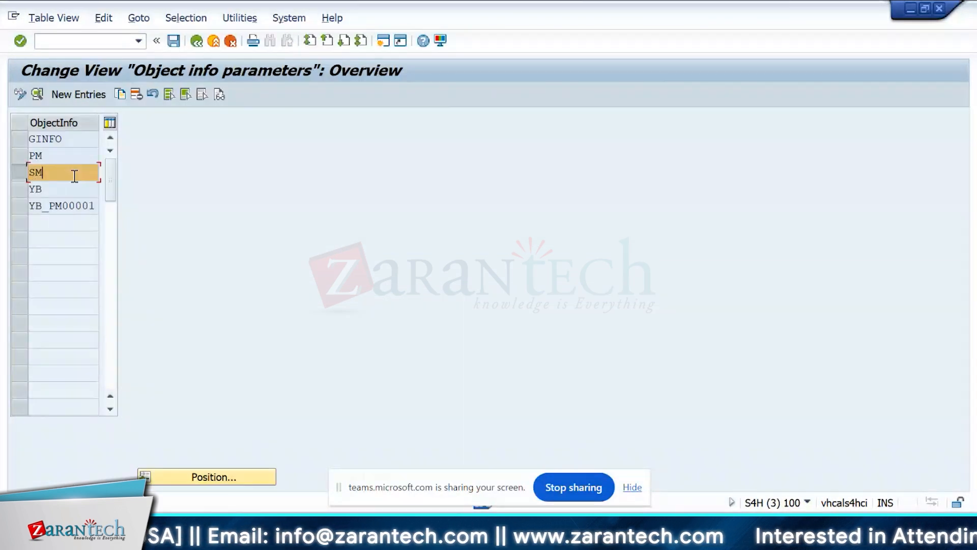
pyautogui.doubleClick(74, 176)
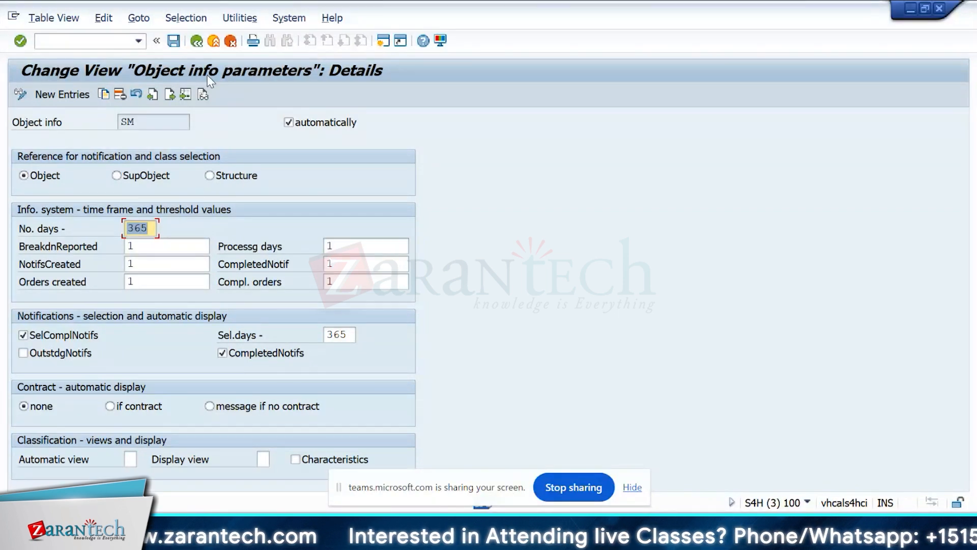
pyautogui.press('F3')
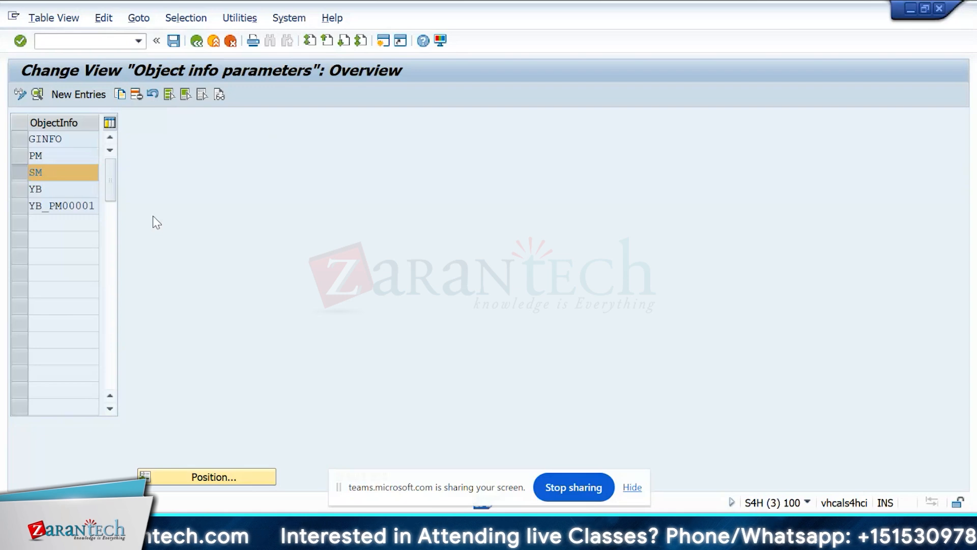
pyautogui.press('F3')
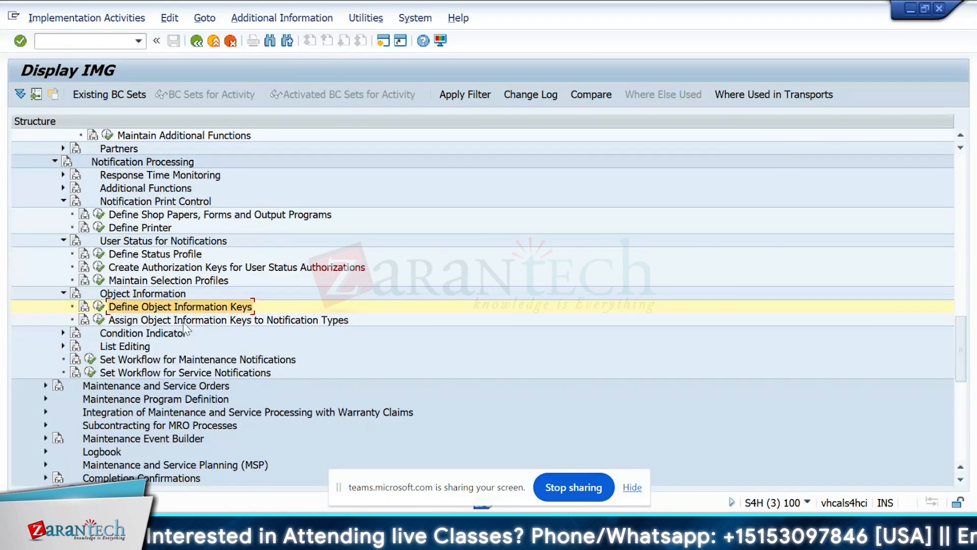
pyautogui.click(99, 306)
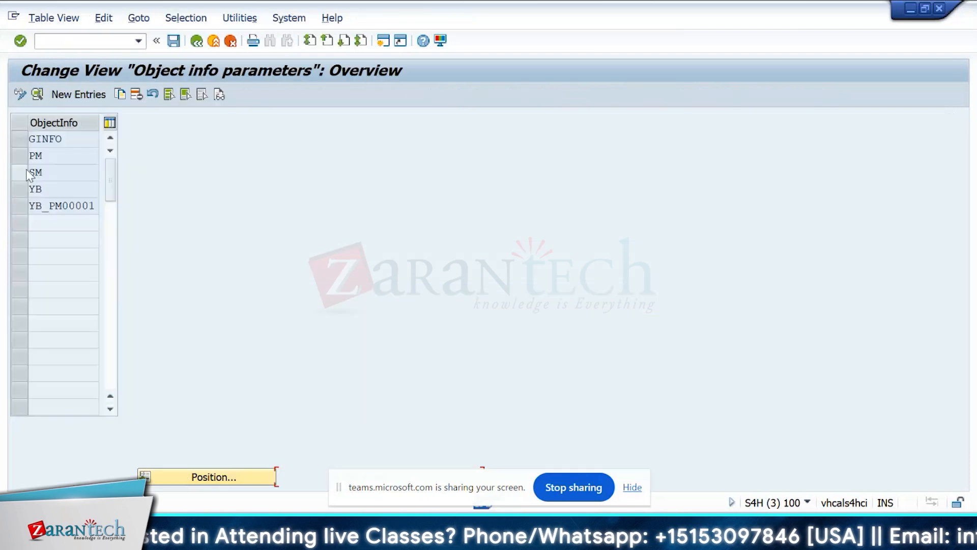
pyautogui.doubleClick(49, 176)
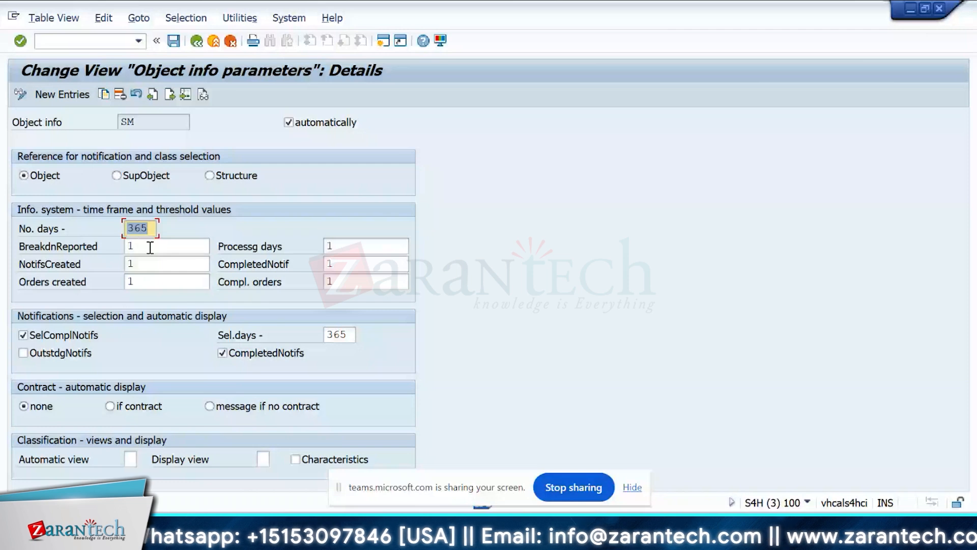
# Start transaction IW51 in a new session and begin creating a service notification of type S1.
pyautogui.click(77, 42)
pyautogui.write('/')
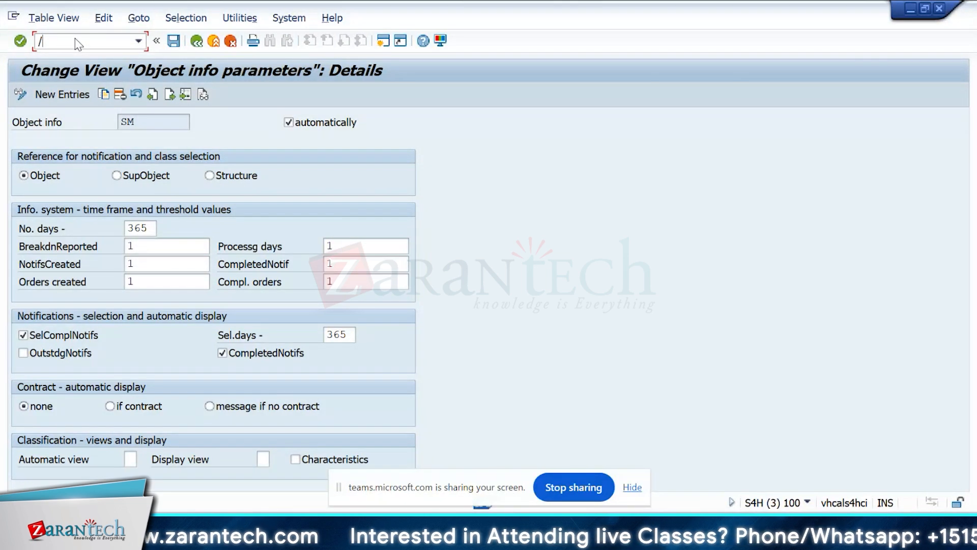
pyautogui.write('iw51')
pyautogui.press('Return')
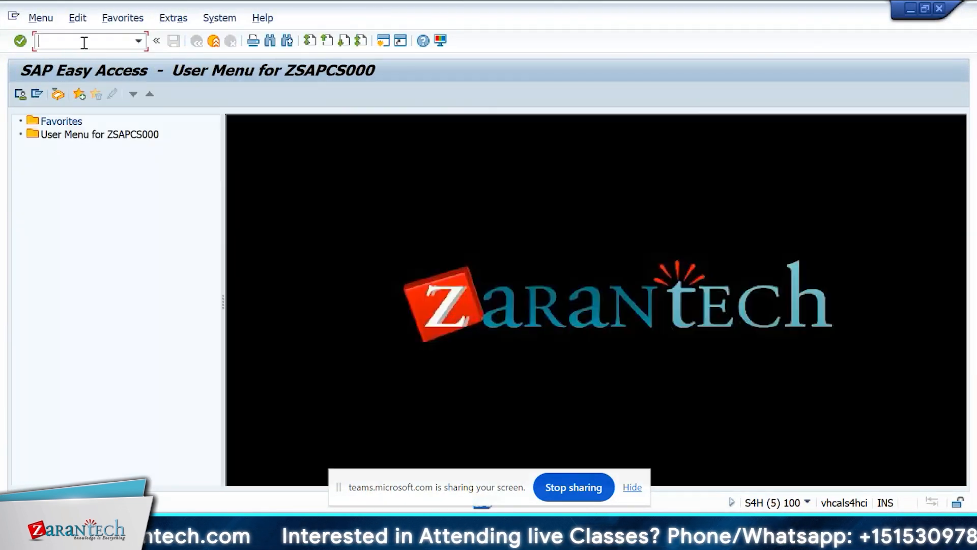
pyautogui.press('Return')
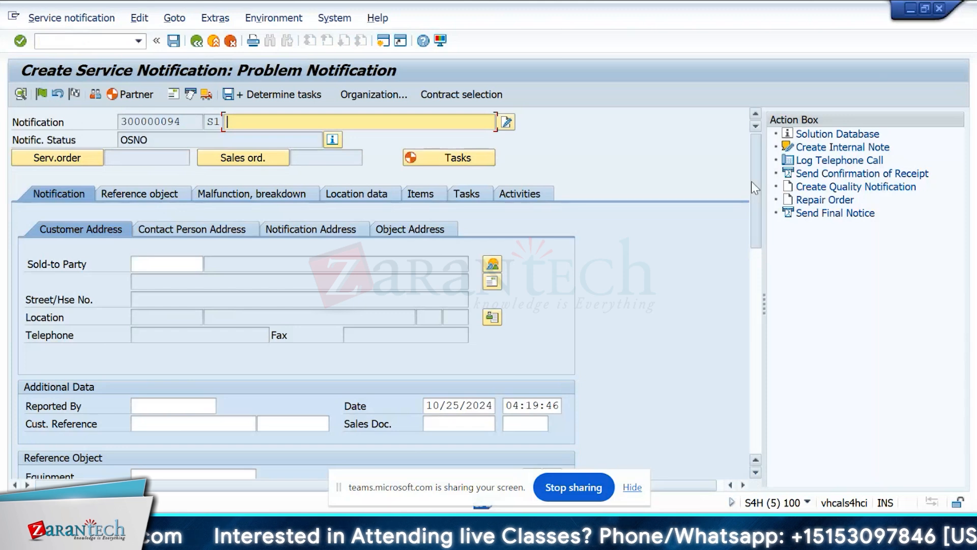
# Enter the equipment as the notification's reference object and bring up its Object Information.
pyautogui.moveTo(752, 181); pyautogui.dragTo(761, 269)
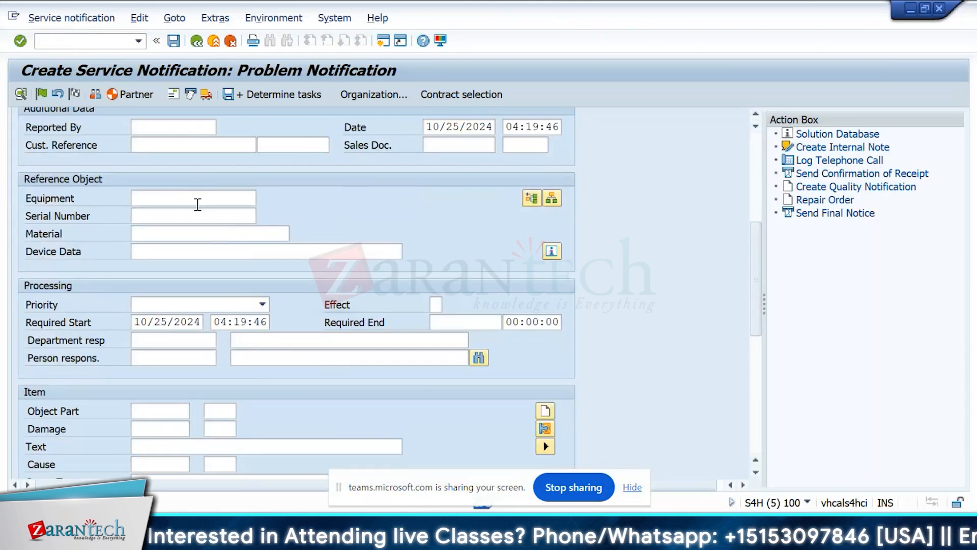
pyautogui.click(197, 200)
pyautogui.press('Return')
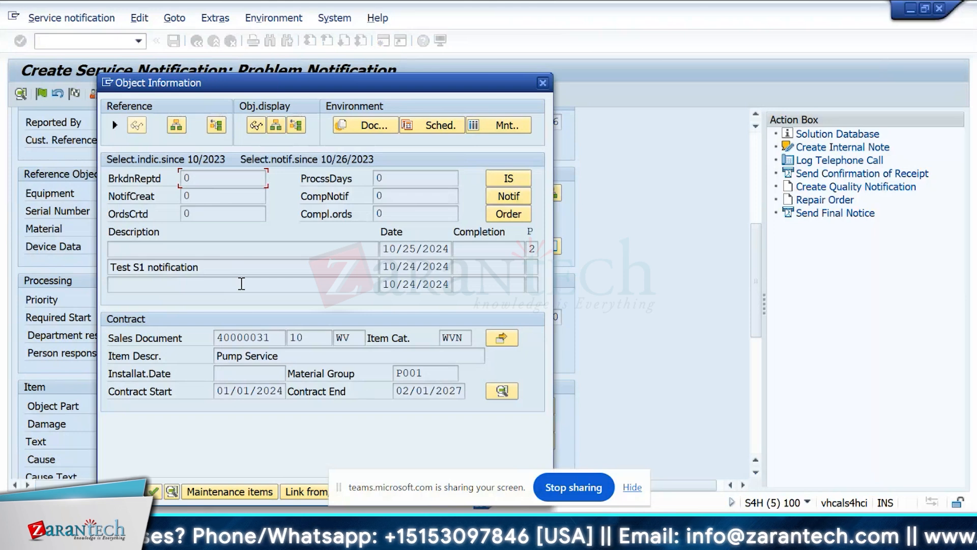
# Examine the listed notifications and the NotifCreat and OrdsCrtd indicators in the equipment's Object Information.
pyautogui.click(204, 253)
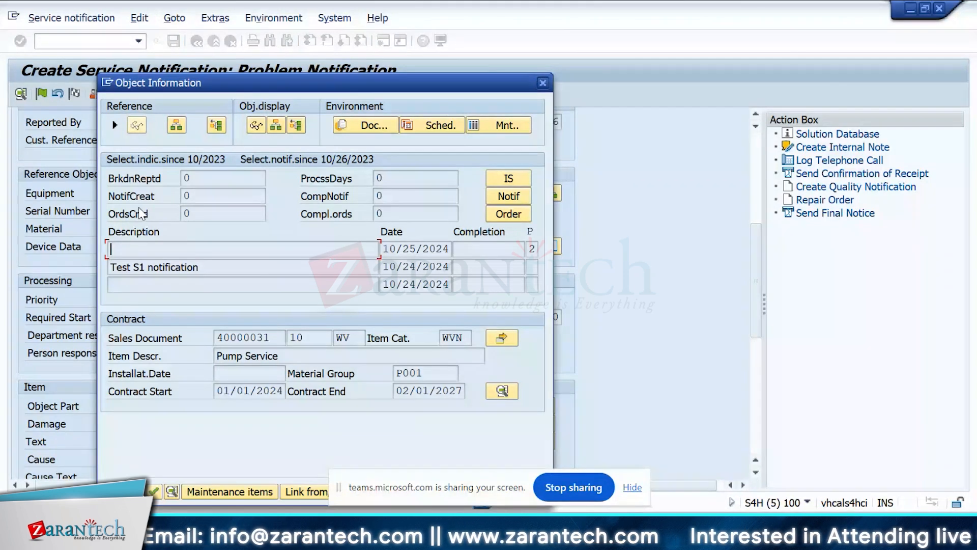
pyautogui.press('Return')
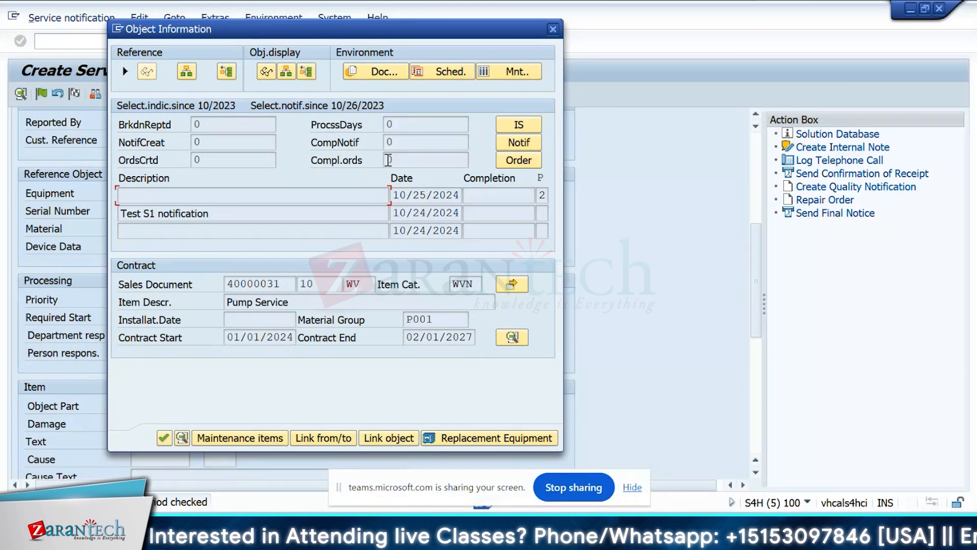
pyautogui.click(211, 145)
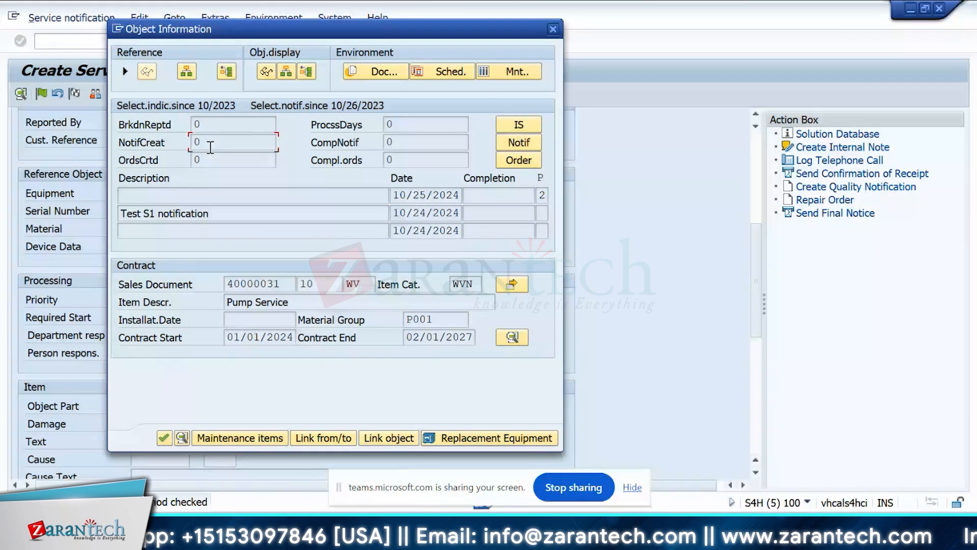
pyautogui.click(216, 158)
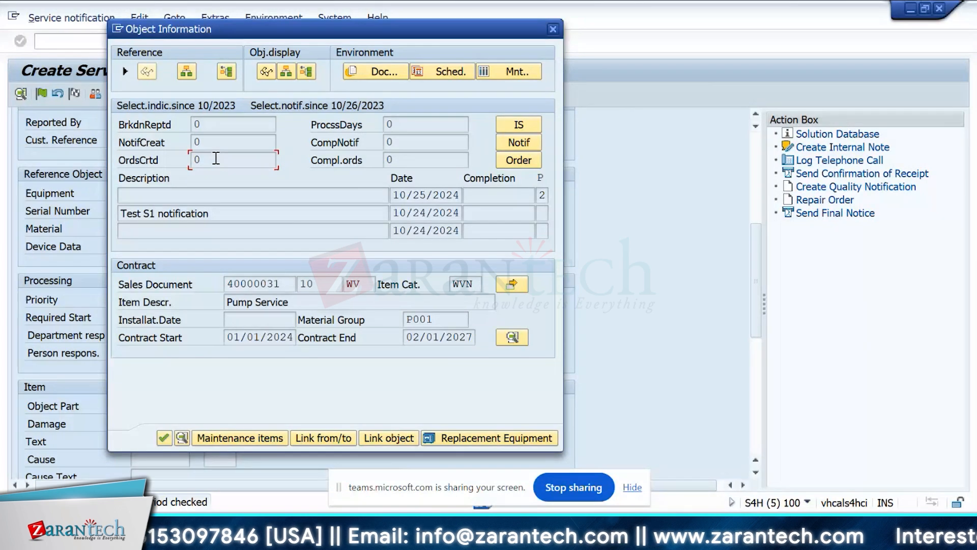
# Back in the customizing session, activate OutstdgNotifs for object information key SM, save and return to the IMG.
pyautogui.hotkey('alt', 'Tab')
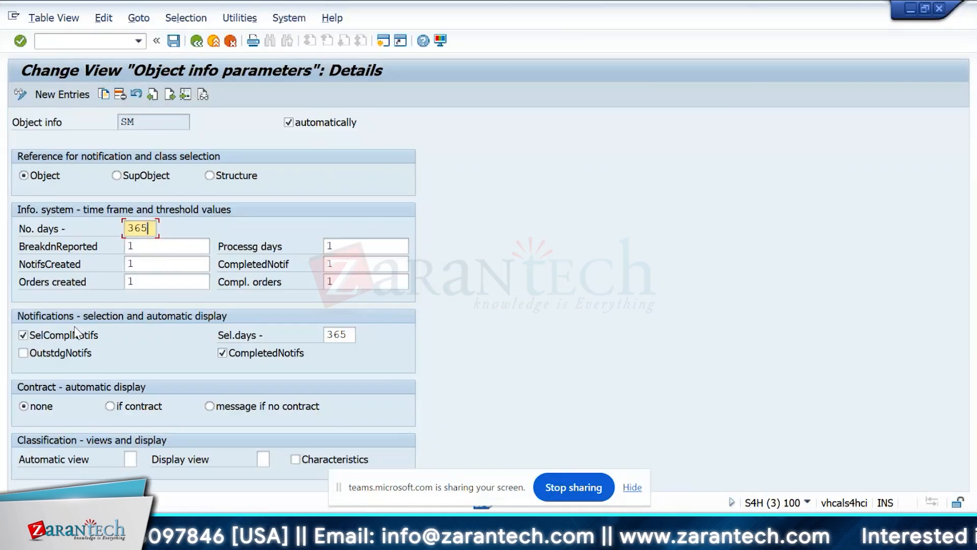
pyautogui.click(42, 360)
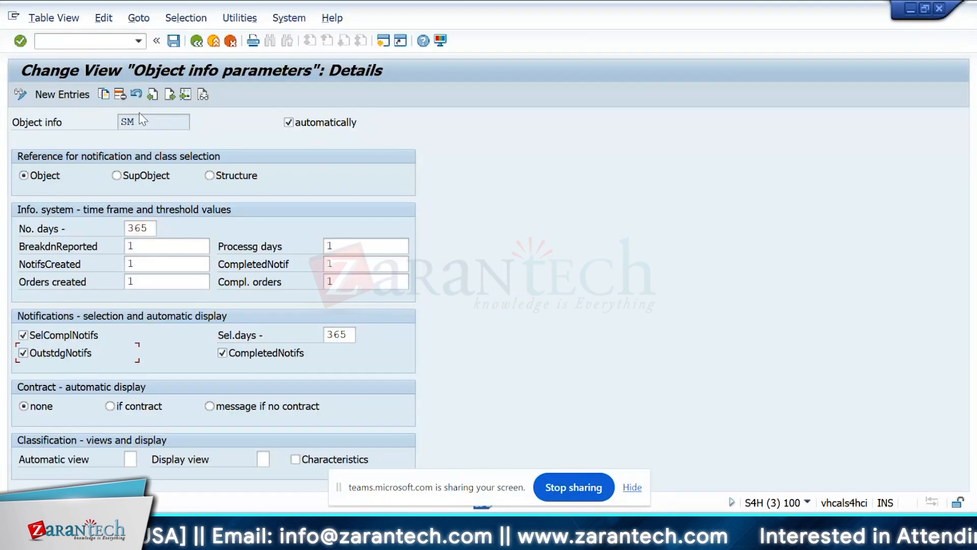
pyautogui.click(176, 43)
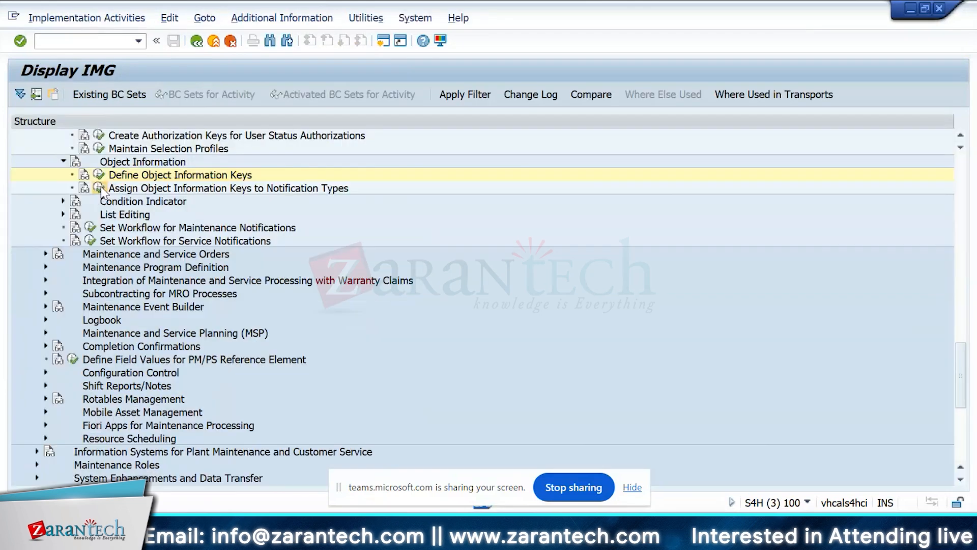
# Open Assign Object Information Keys to Notification Types, check the keys assigned to the service notification types, and return to the IMG.
pyautogui.click(98, 188)
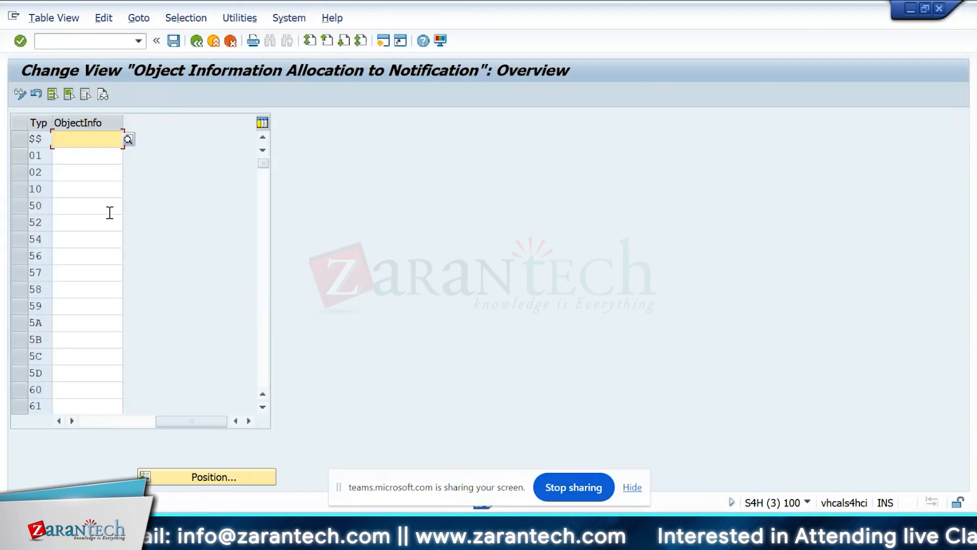
pyautogui.click(263, 335)
pyautogui.click(263, 334)
pyautogui.click(262, 332)
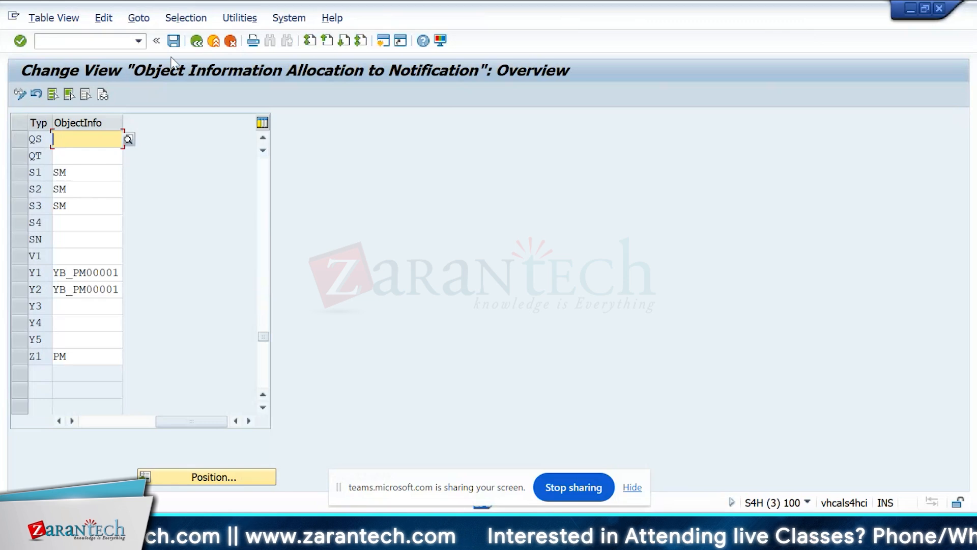
pyautogui.click(196, 40)
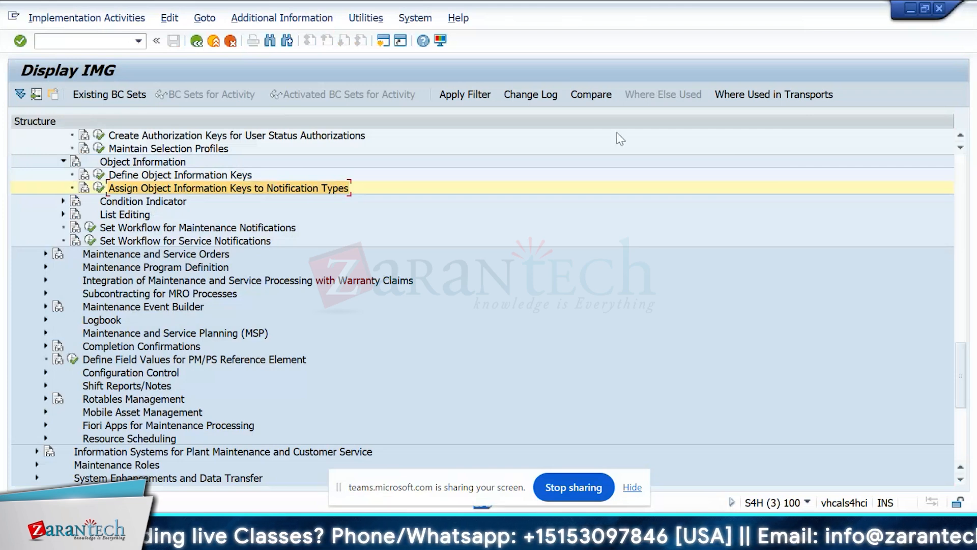
# Open Overview of Notification Type and display the Screen Areas in Notification Header settings of notification type S1.
pyautogui.click(962, 224)
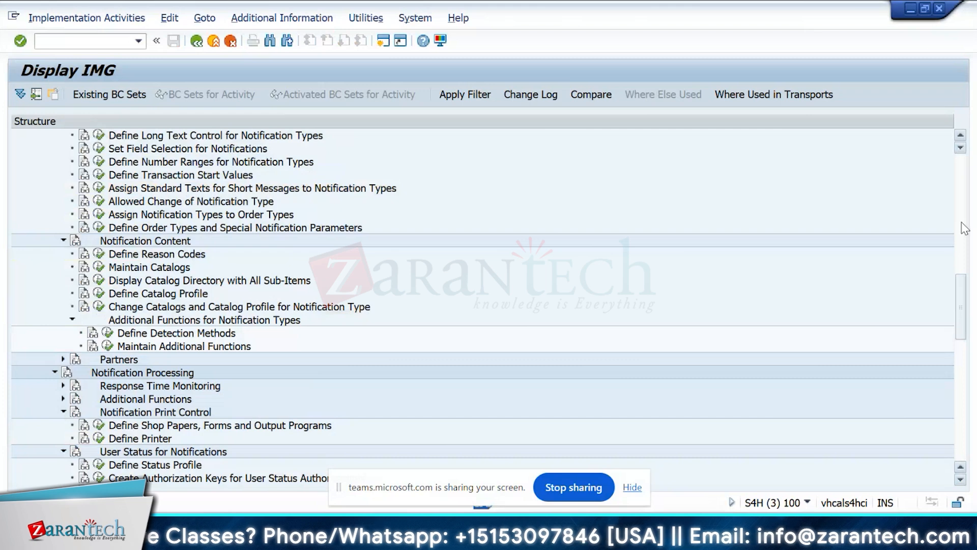
pyautogui.click(963, 270)
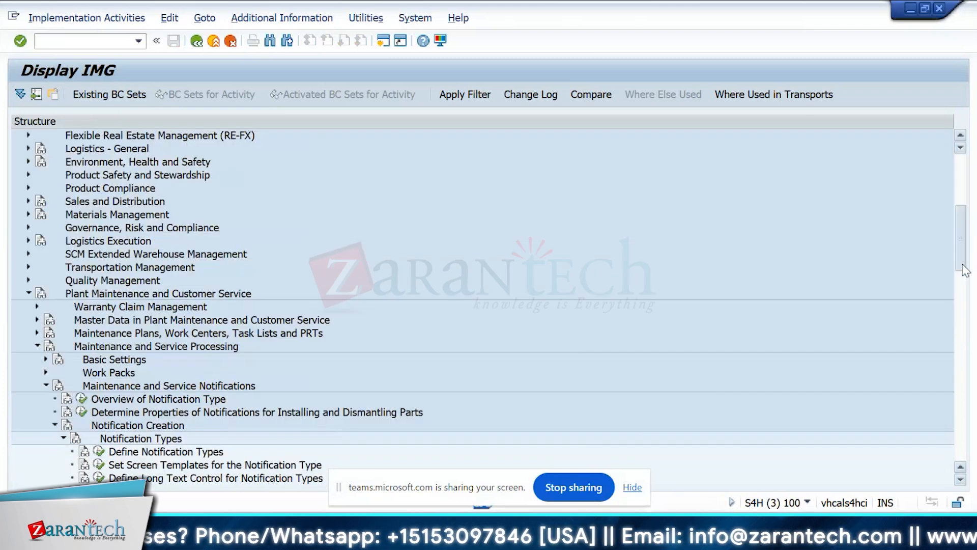
pyautogui.click(963, 270)
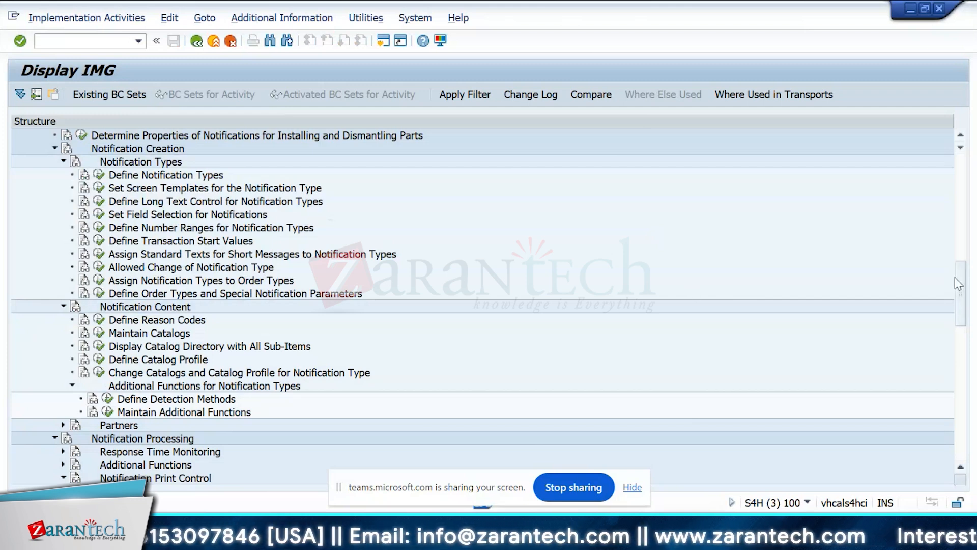
pyautogui.moveTo(959, 280); pyautogui.dragTo(961, 259)
pyautogui.click(82, 229)
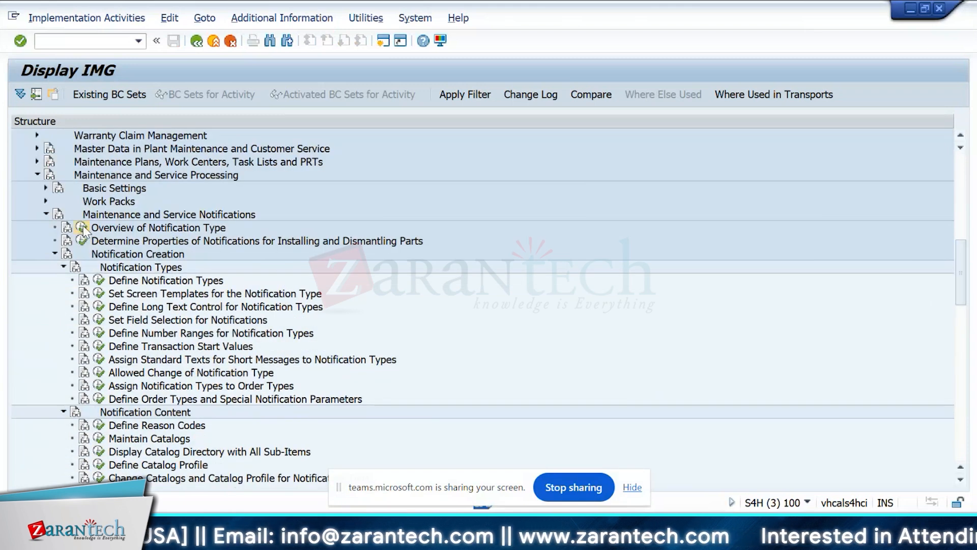
pyautogui.click(200, 241)
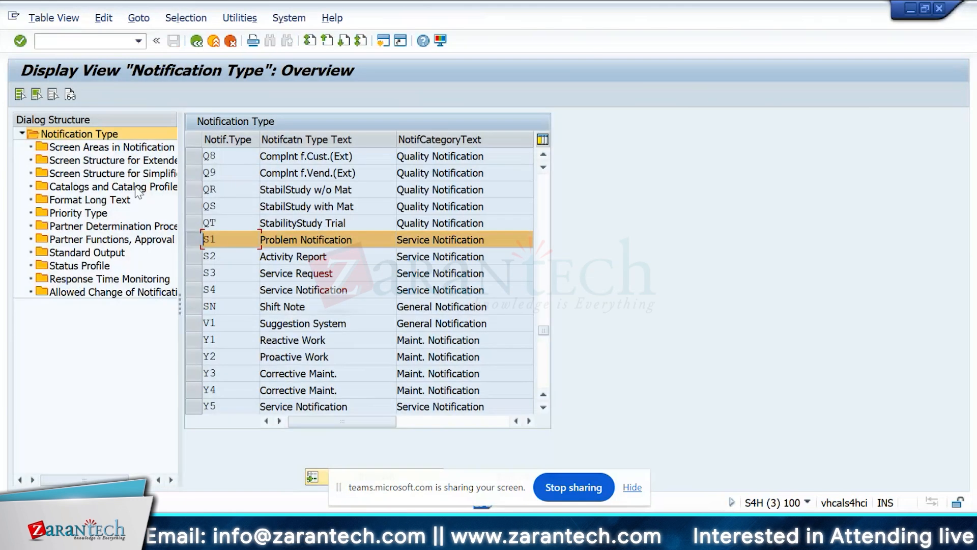
pyautogui.doubleClick(111, 147)
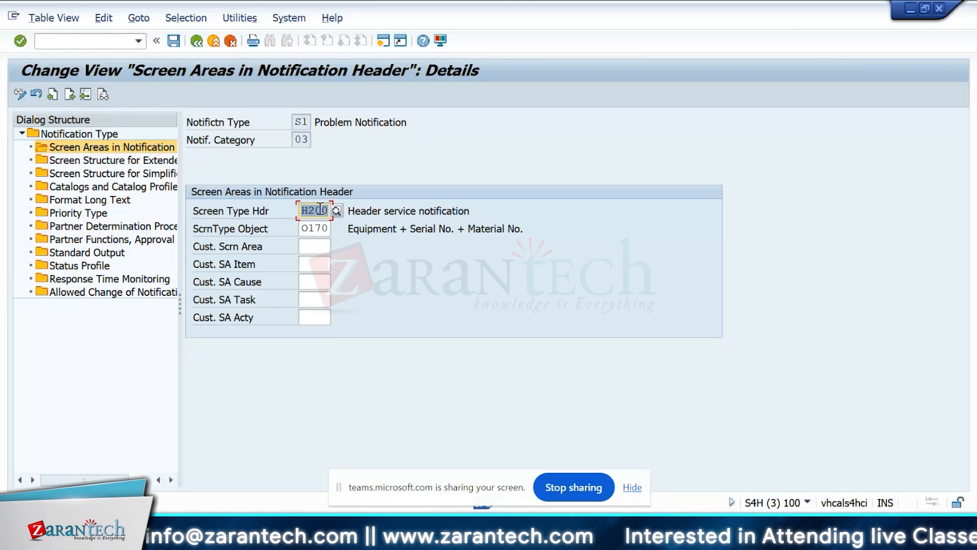
# Open Catalogs and Catalog Profiles of notification type S1 and set the catalog profile to ZZCSTCS (Training).
pyautogui.doubleClick(85, 187)
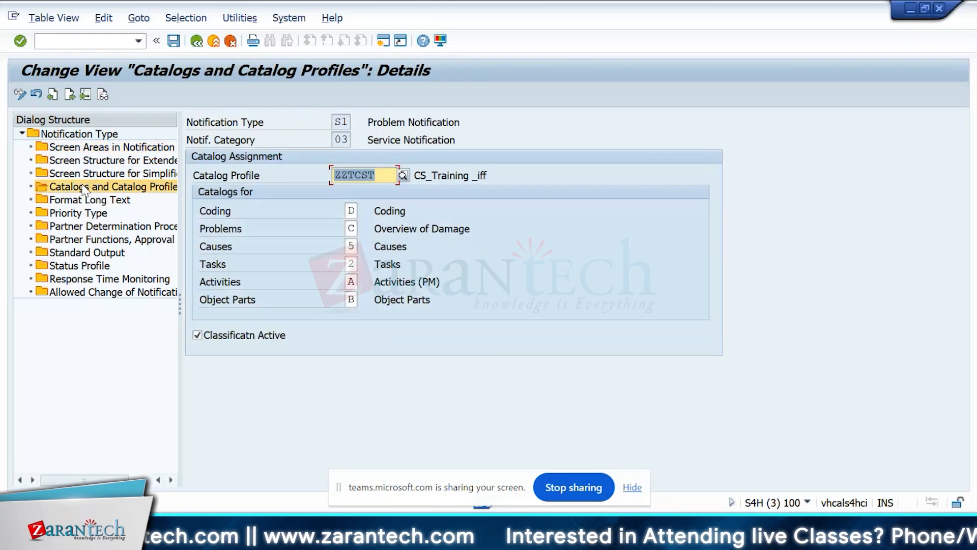
pyautogui.click(403, 175)
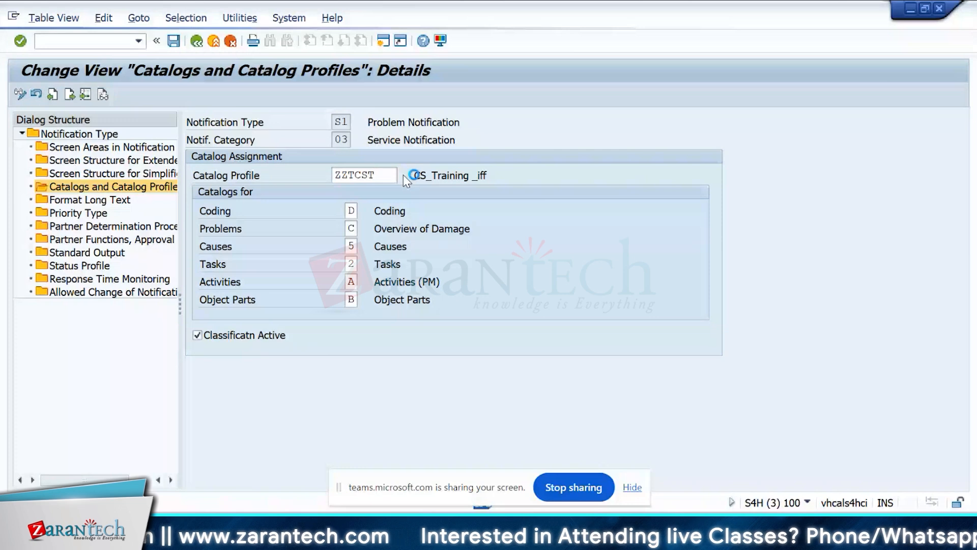
pyautogui.doubleClick(406, 315)
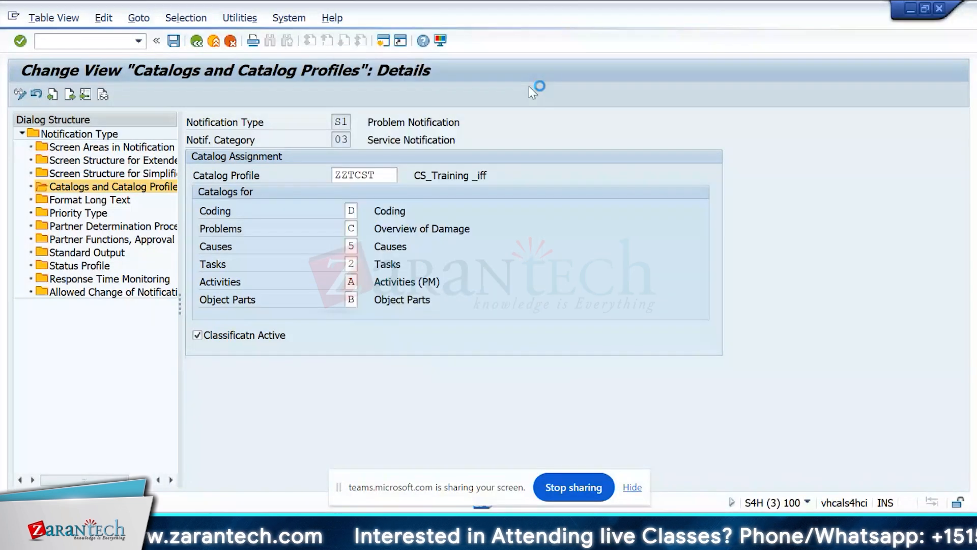
# Examine the catalog types available for Coding, including TCS_iff, Coding, Overview of Damage and Causes, and close the list without choosing one.
pyautogui.click(356, 210)
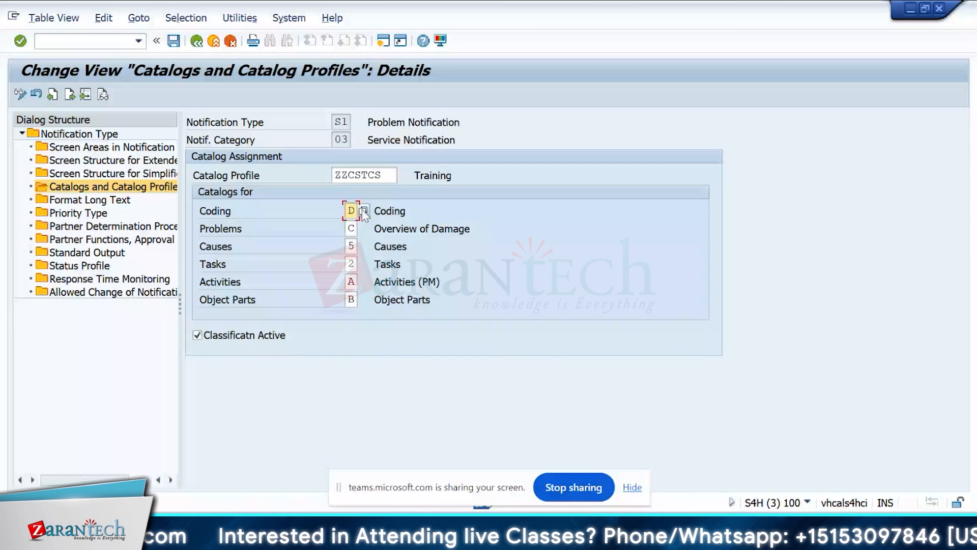
pyautogui.click(363, 210)
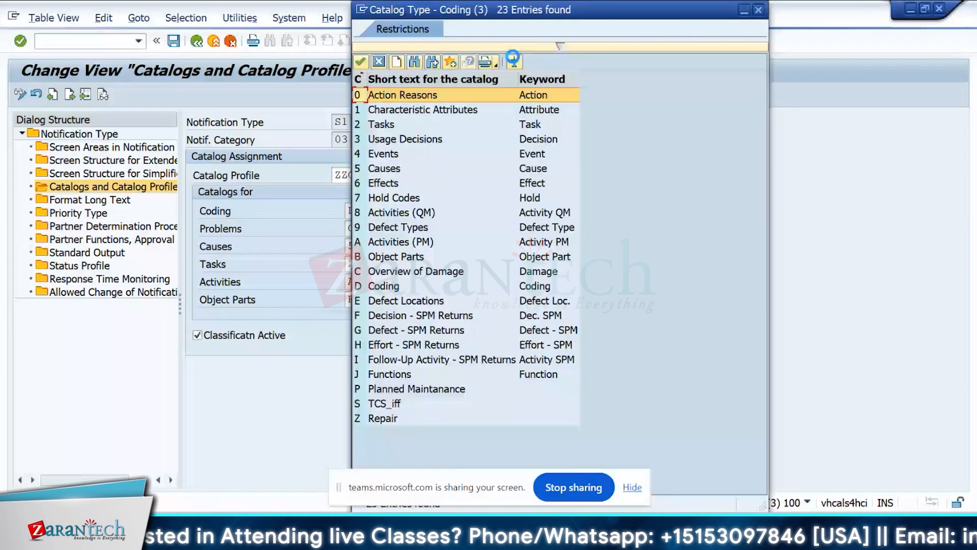
pyautogui.click(509, 411)
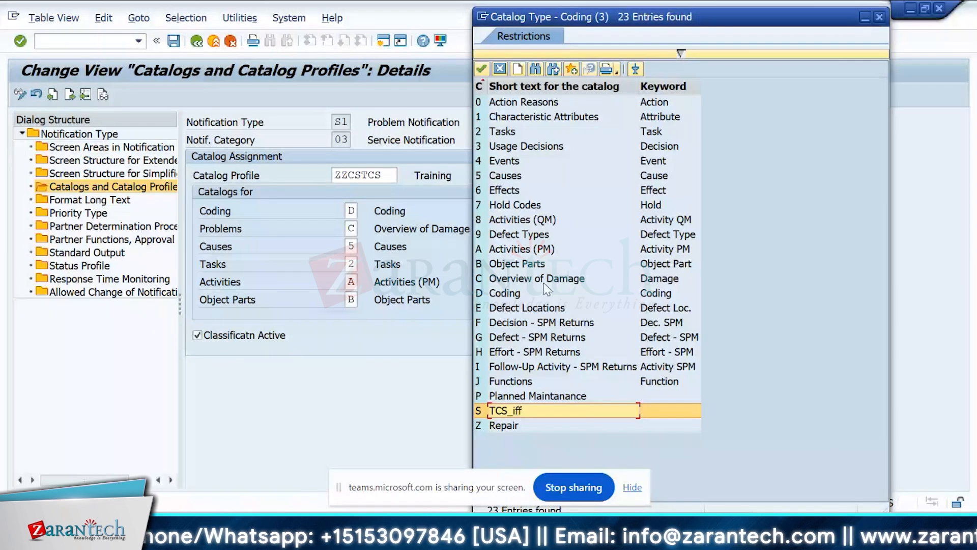
pyautogui.click(537, 295)
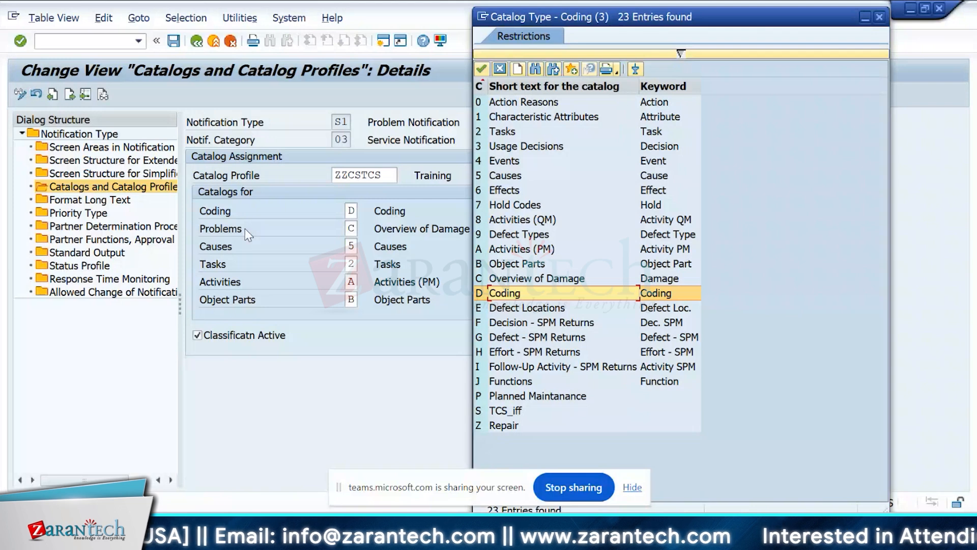
pyautogui.click(529, 279)
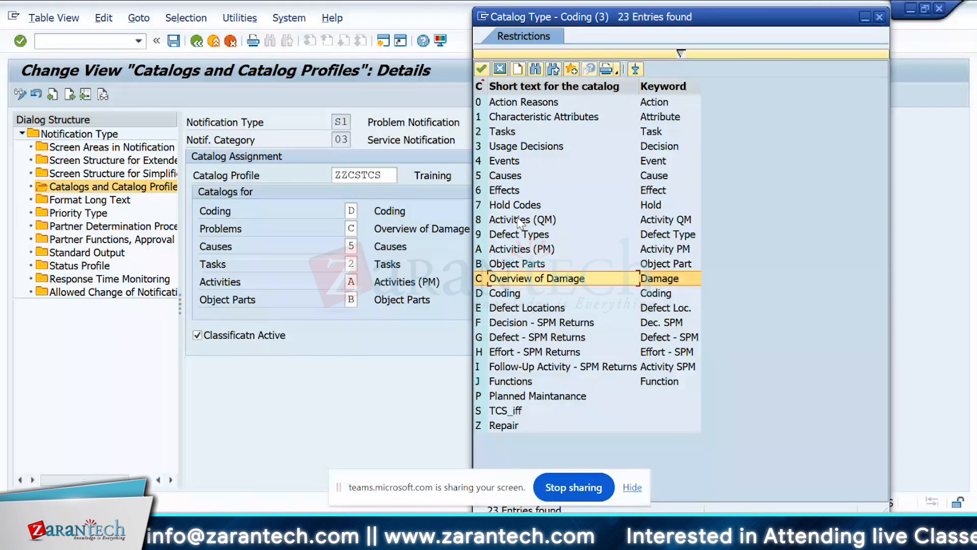
pyautogui.click(506, 175)
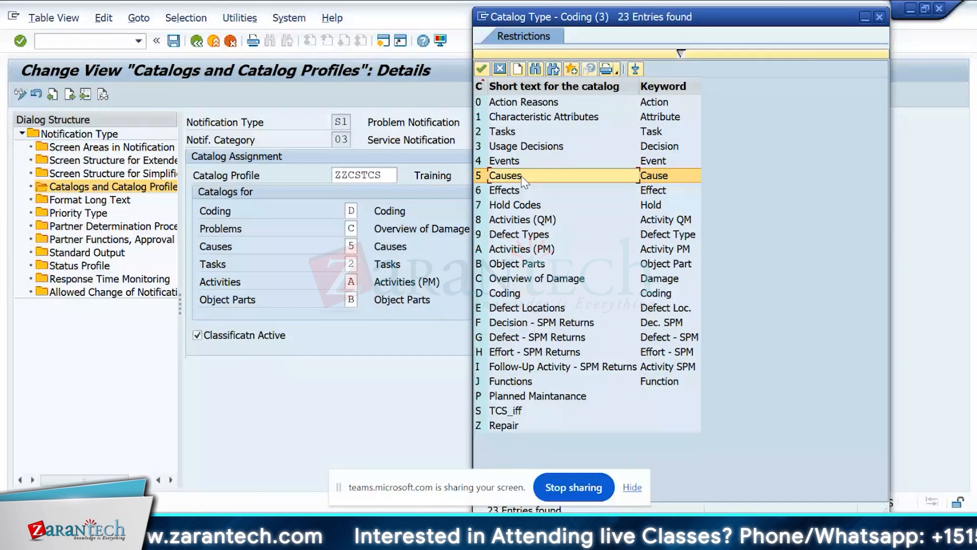
pyautogui.click(880, 18)
# Revisit the header screen areas and catalog profile views of S1, back out of the notification type overview and cancel the exit.
pyautogui.doubleClick(117, 147)
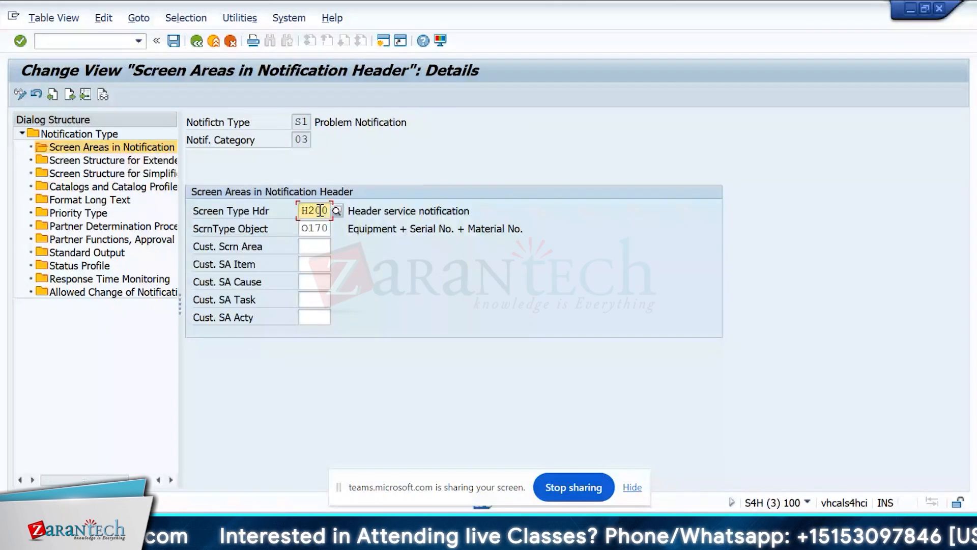
pyautogui.doubleClick(108, 187)
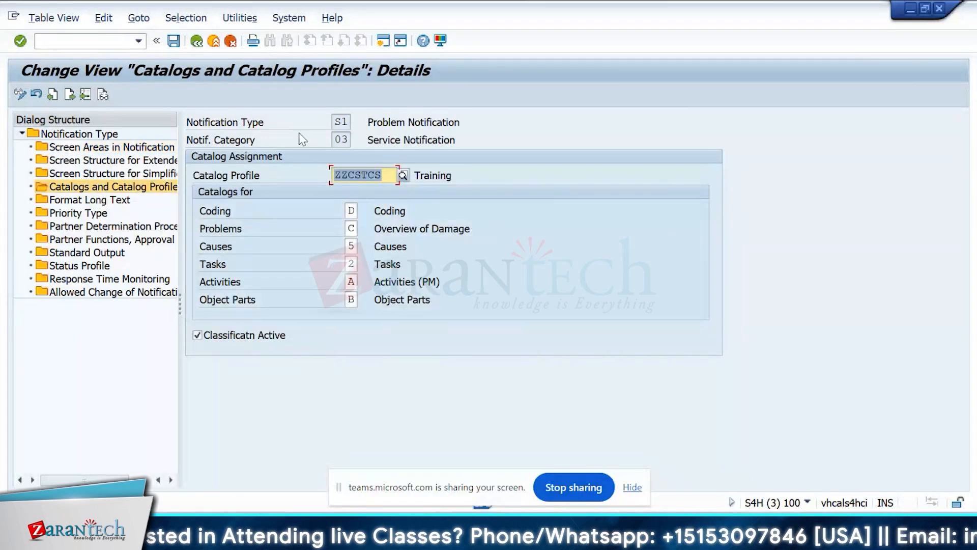
pyautogui.click(200, 41)
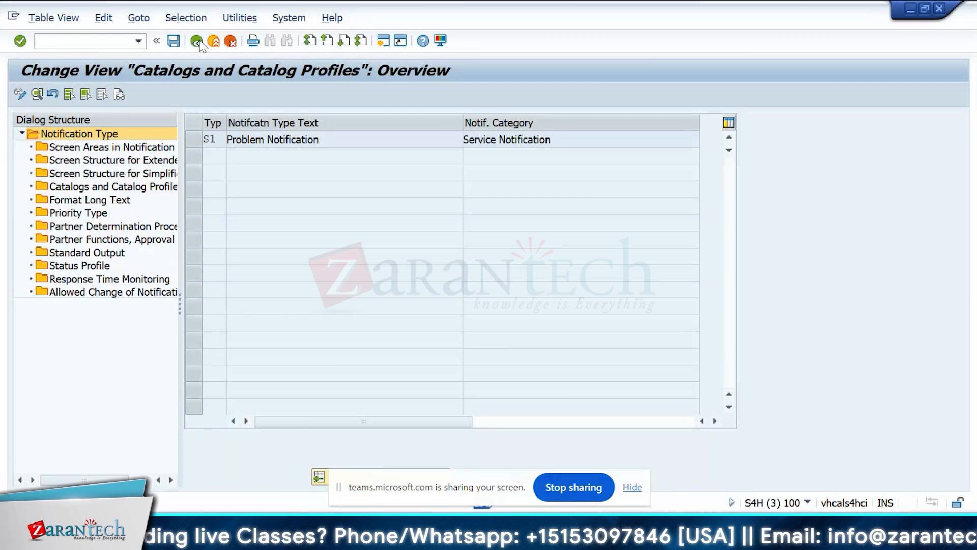
pyautogui.click(200, 43)
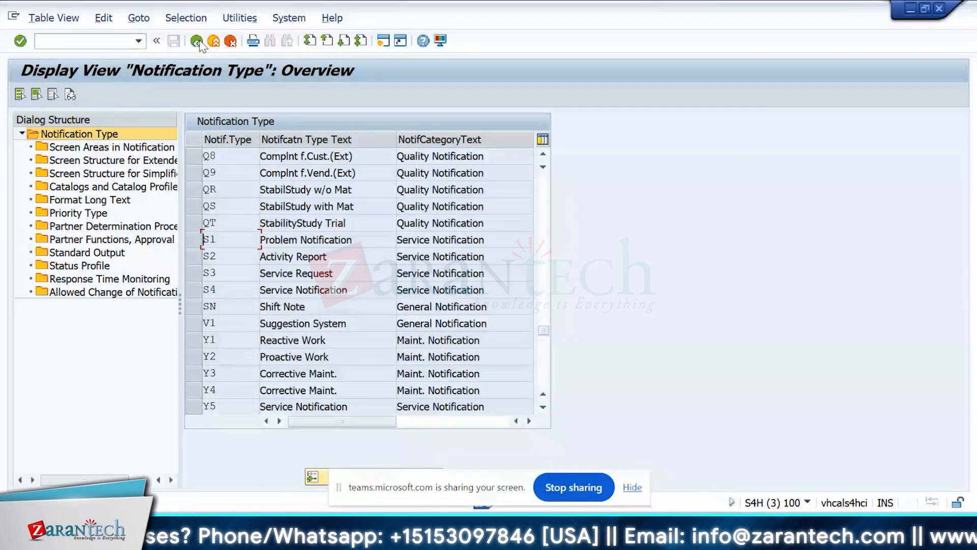
pyautogui.click(201, 44)
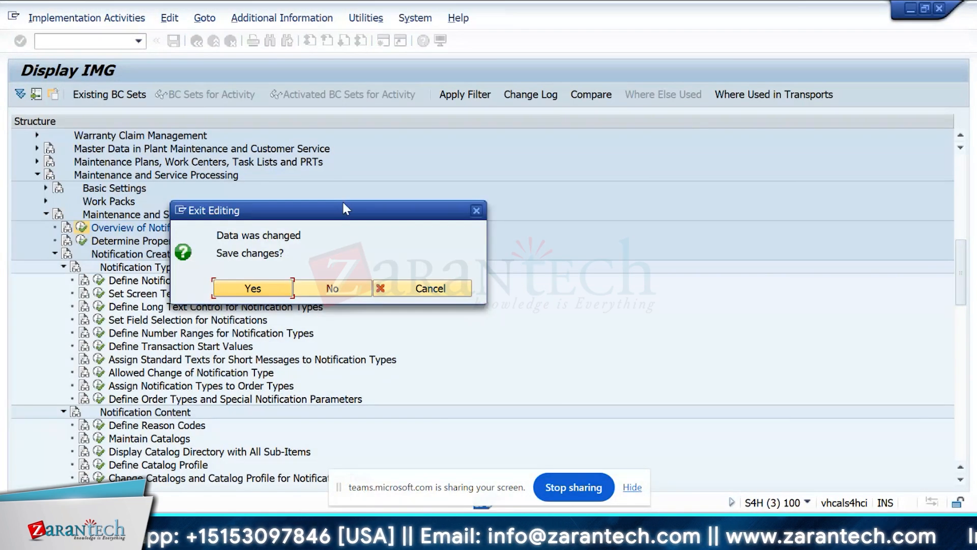
pyautogui.moveTo(344, 204); pyautogui.dragTo(359, 176)
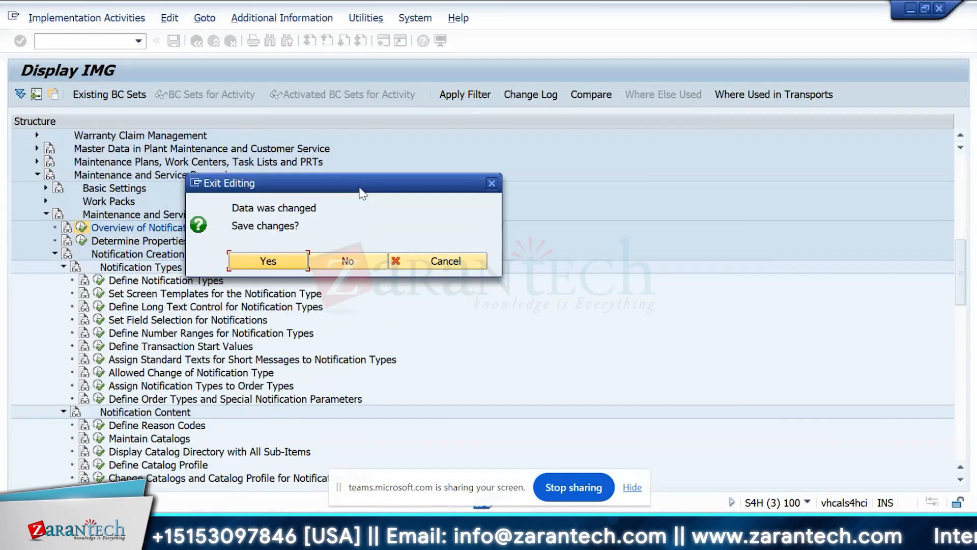
pyautogui.click(364, 263)
pyautogui.click(442, 261)
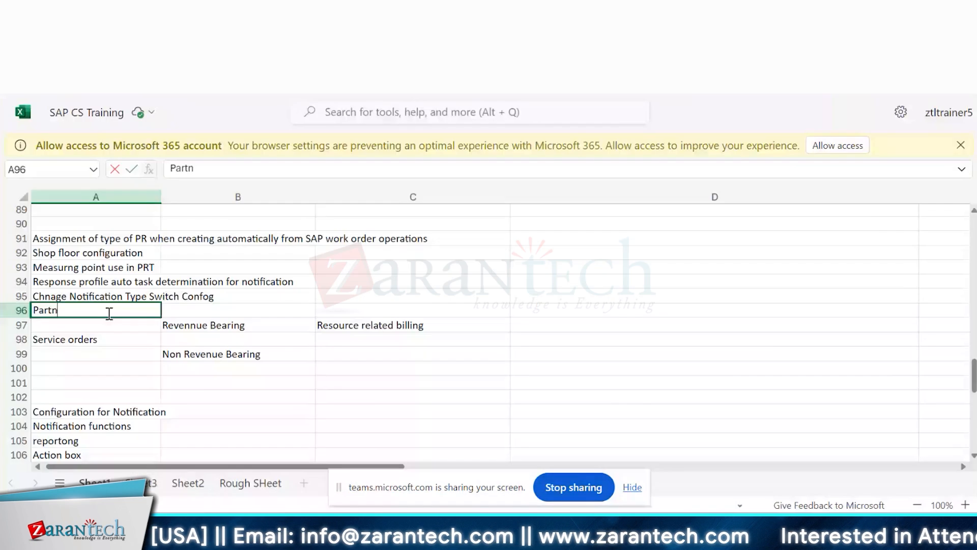
# Switch to the SAP CS Training workbook in Excel and enter "Partner determination" in cell A96.
pyautogui.click(109, 313)
pyautogui.write('Partn')
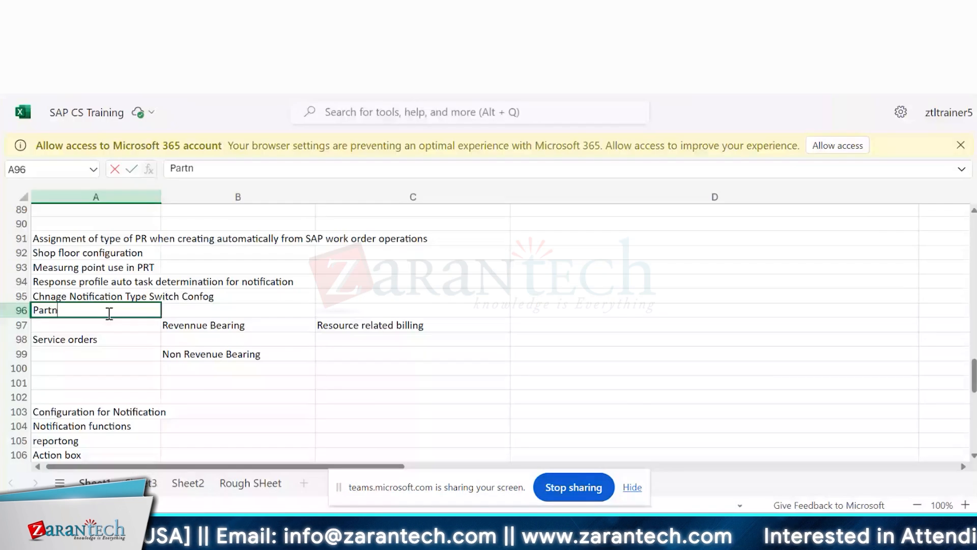
pyautogui.write('er de')
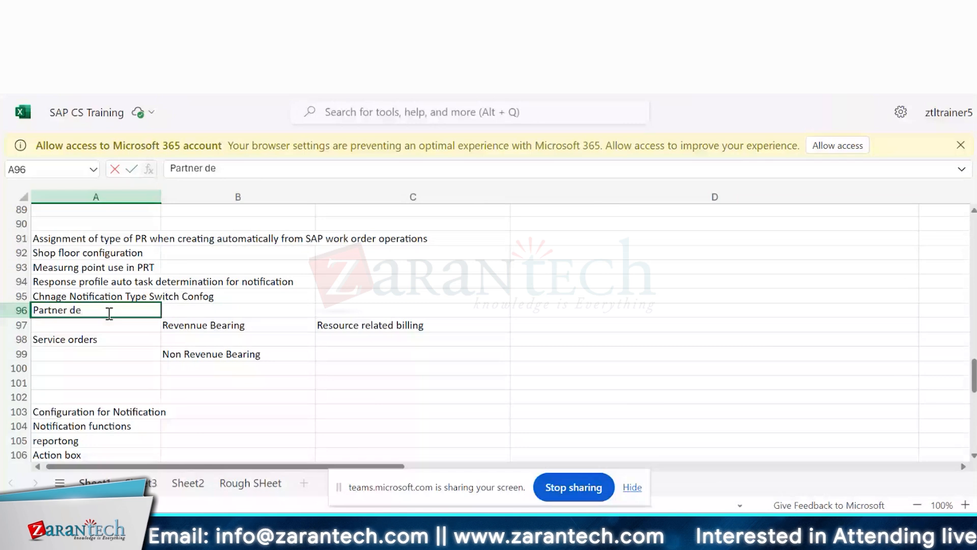
pyautogui.write('termination')
pyautogui.press('Return')
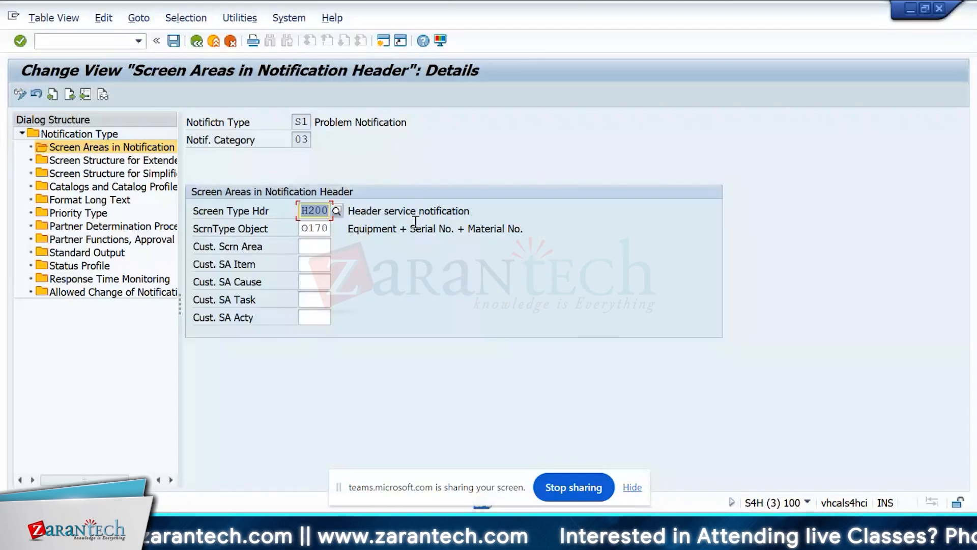
# Back in the SAP screen areas of S1, review the header subscreen types and choose H200, Header service notification.
pyautogui.click(337, 211)
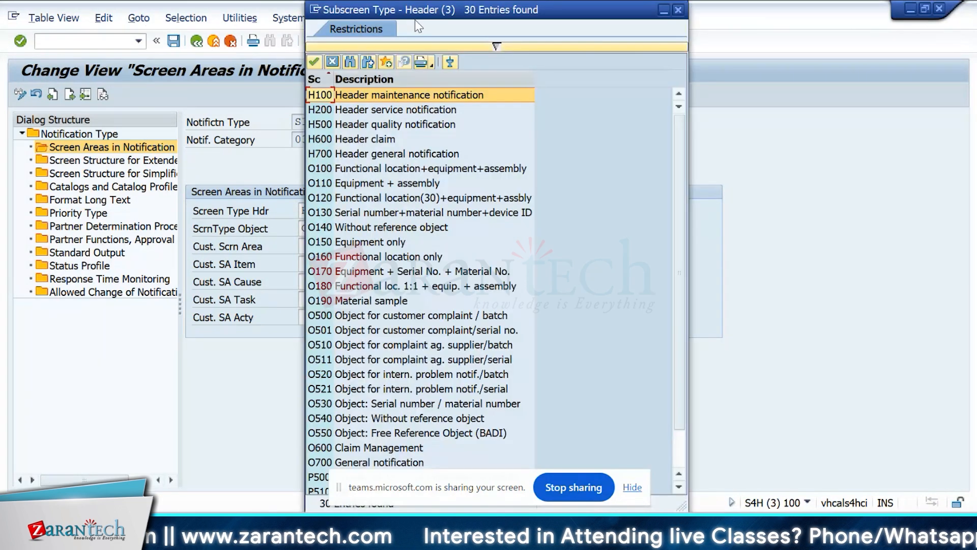
pyautogui.moveTo(415, 21); pyautogui.dragTo(476, 16)
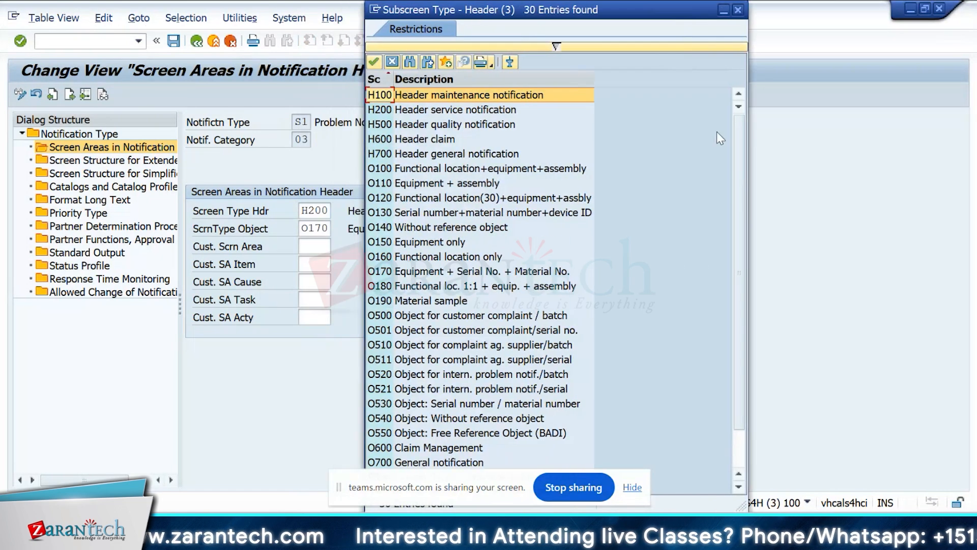
pyautogui.moveTo(743, 132); pyautogui.dragTo(738, 192)
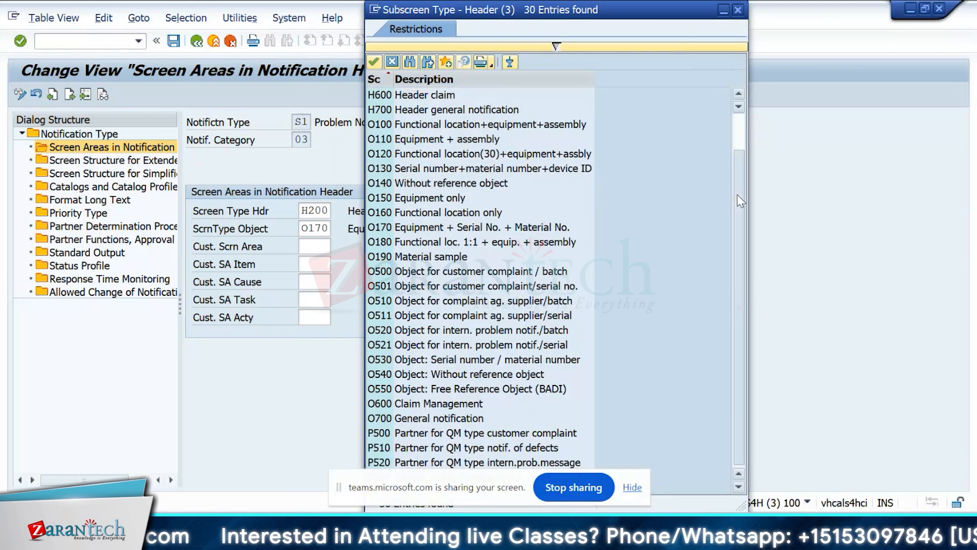
pyautogui.scroll(1, 741, 201)
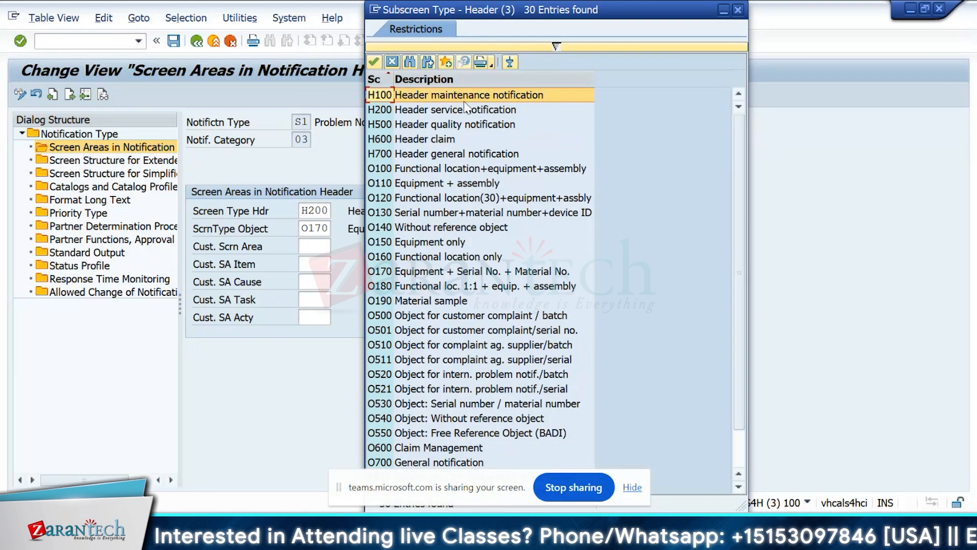
pyautogui.click(473, 116)
pyautogui.doubleClick(472, 117)
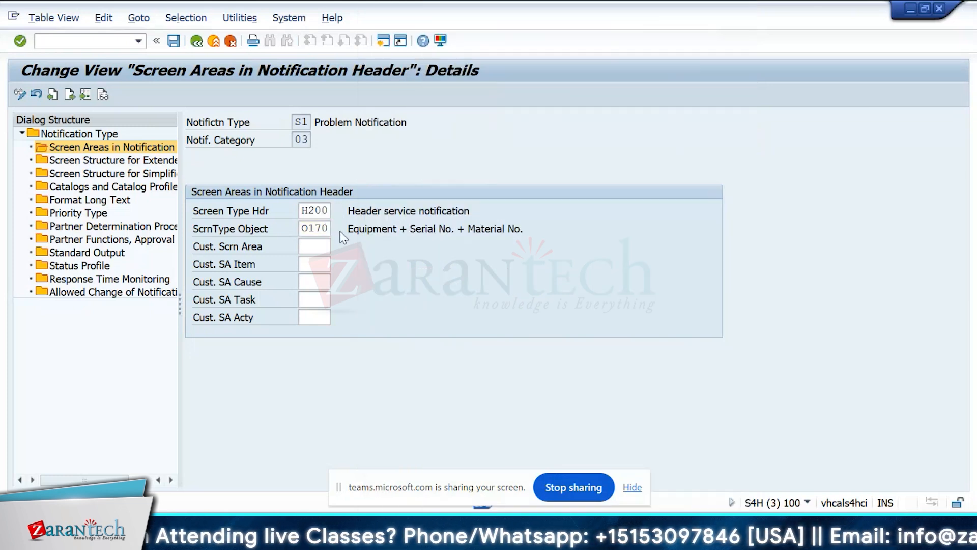
# Review the reference object screen types for S1 and choose O100, Functional location+equipment+assembly, as the object screen type.
pyautogui.click(343, 232)
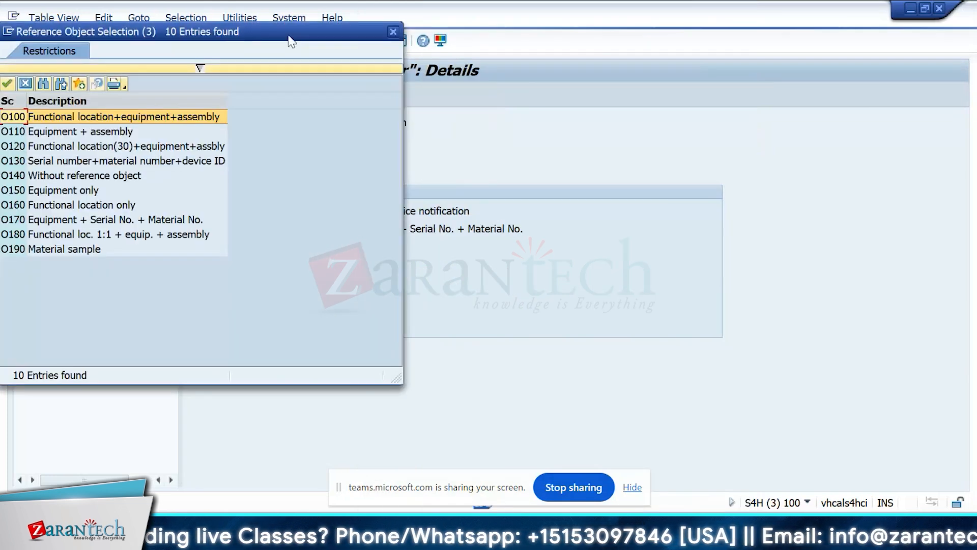
pyautogui.moveTo(291, 41); pyautogui.dragTo(760, 61)
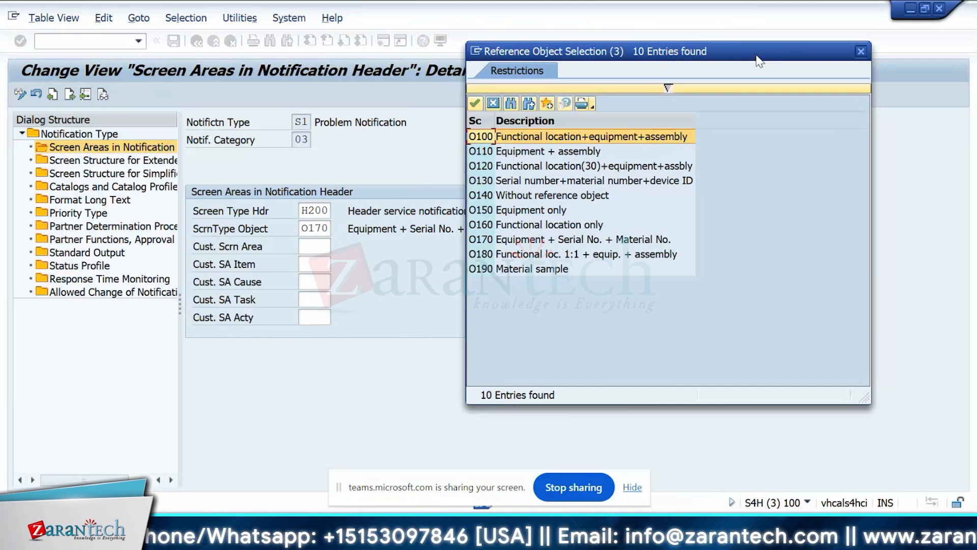
pyautogui.click(617, 242)
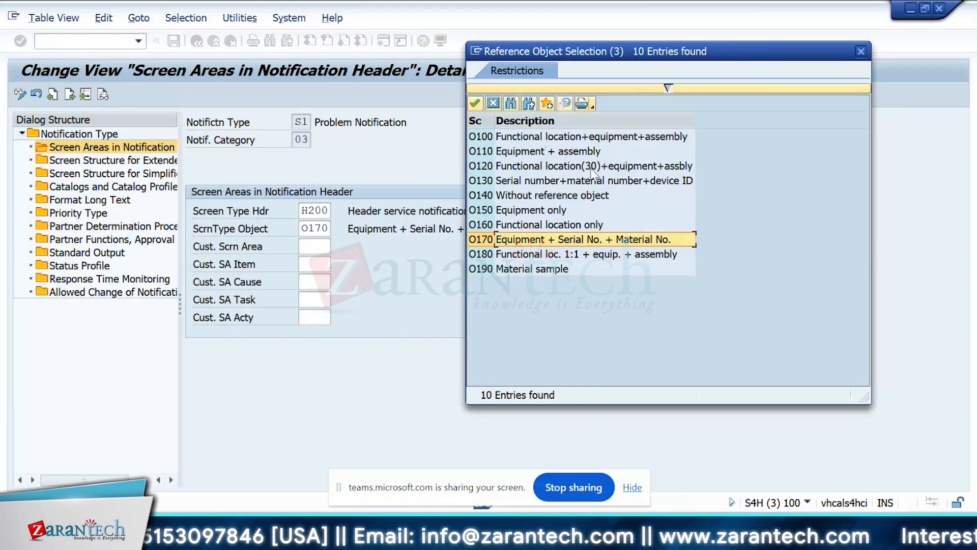
pyautogui.click(581, 142)
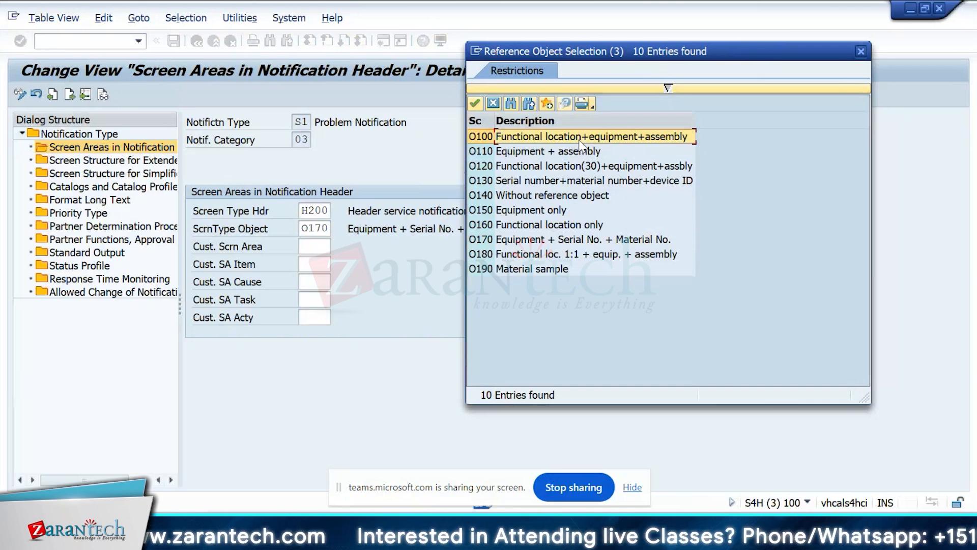
pyautogui.click(579, 141)
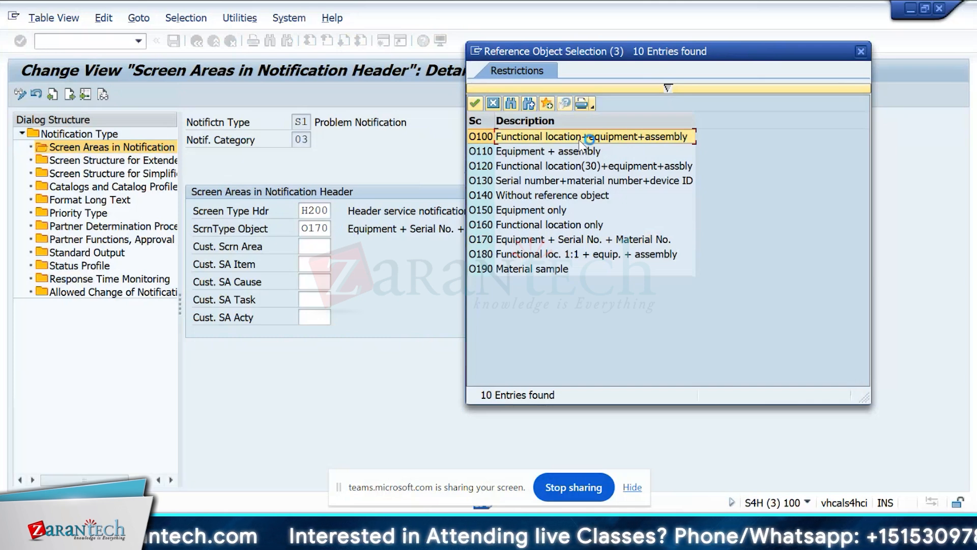
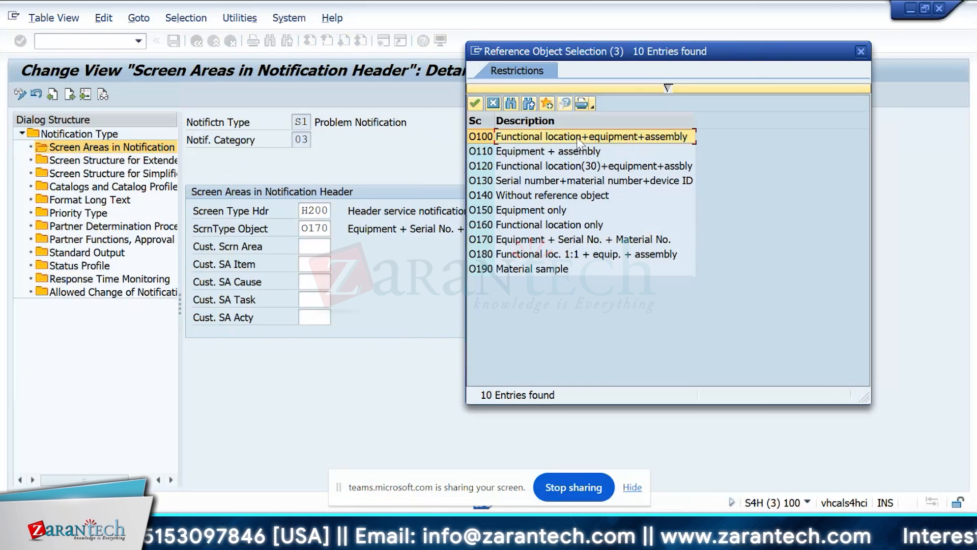
# Set the object screen type of S1 to O100, save the header screen areas and return to their overview.
pyautogui.doubleClick(579, 142)
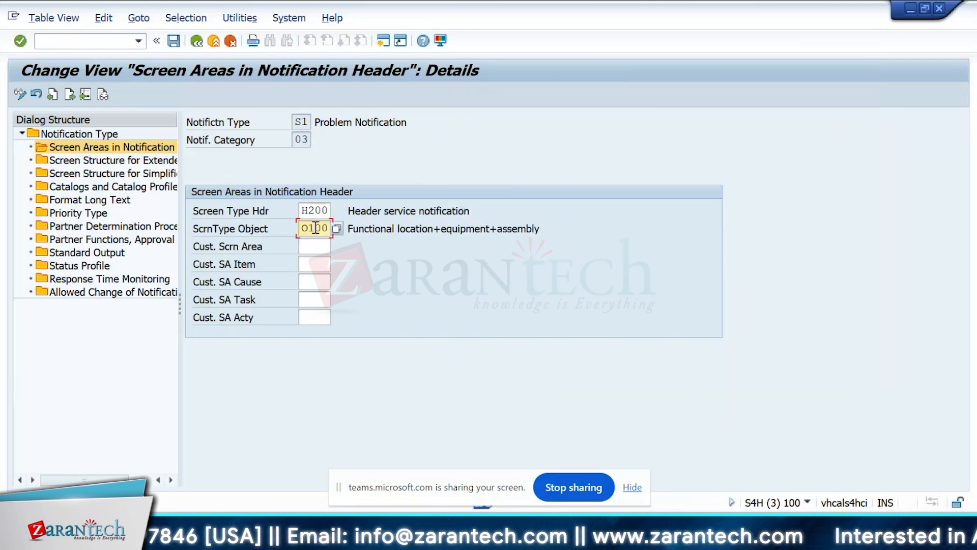
pyautogui.click(174, 41)
pyautogui.click(102, 408)
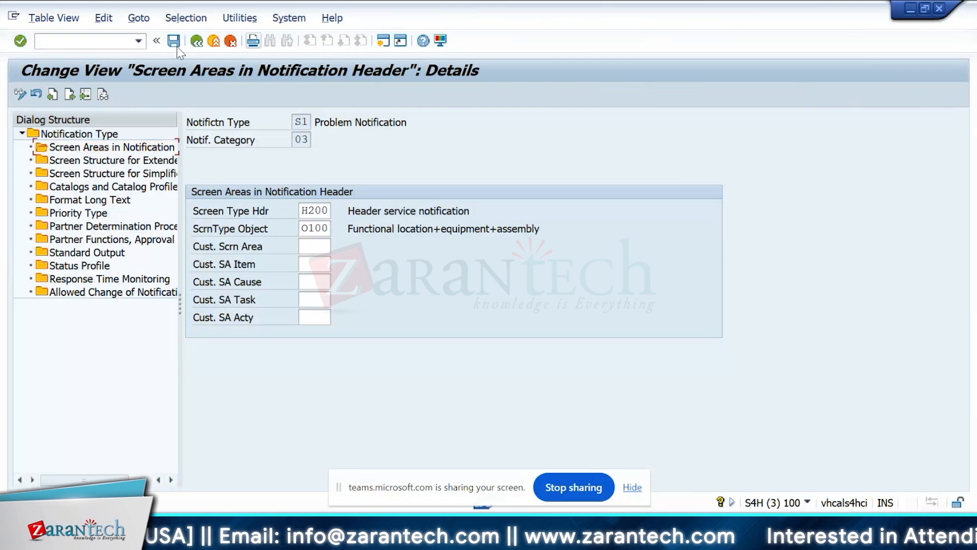
pyautogui.click(194, 41)
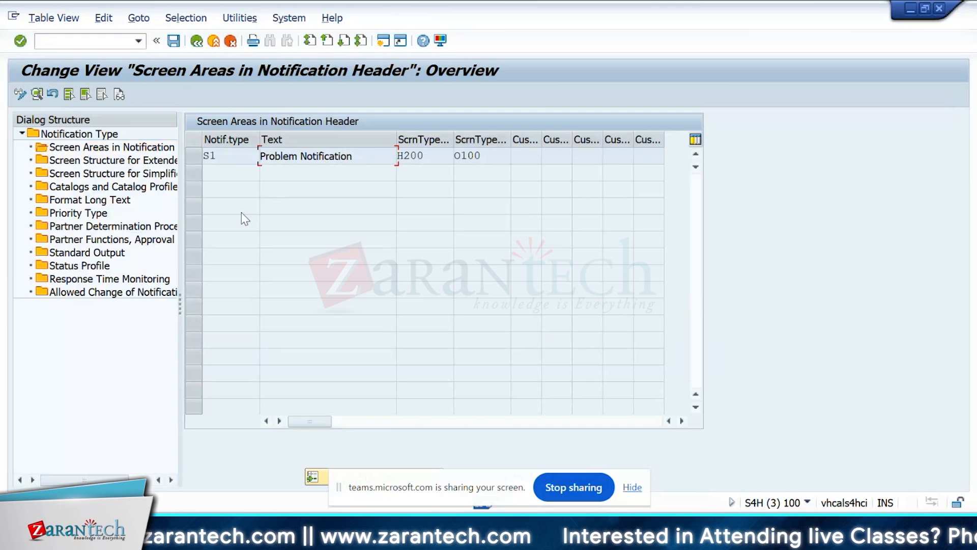
# Review the allowed notification type changes and the status profile settings of S1.
pyautogui.doubleClick(113, 292)
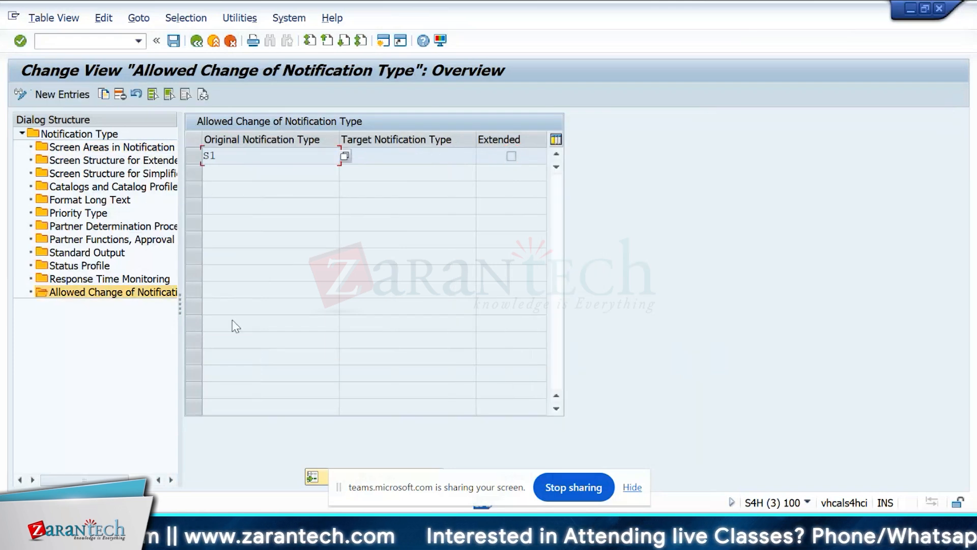
pyautogui.click(102, 279)
pyautogui.click(95, 270)
pyautogui.doubleClick(94, 272)
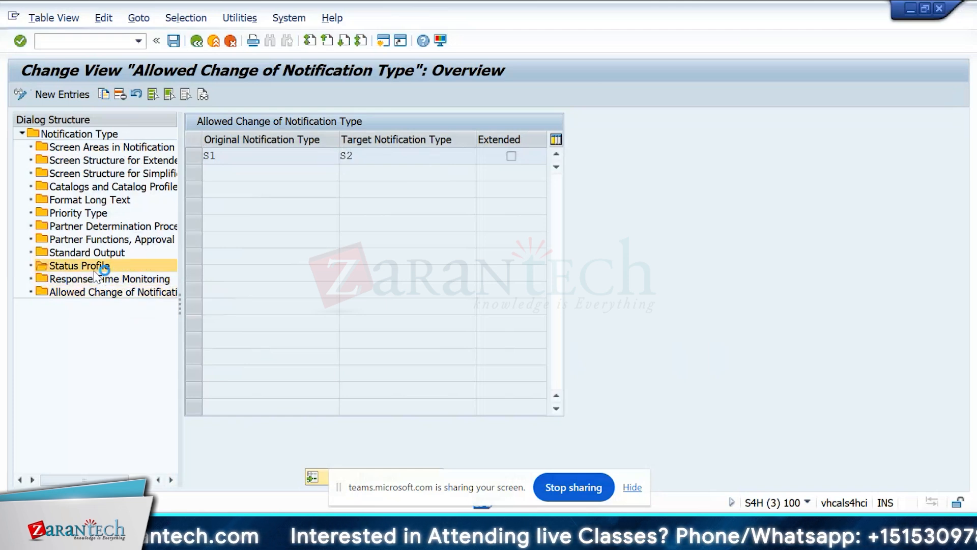
pyautogui.click(94, 255)
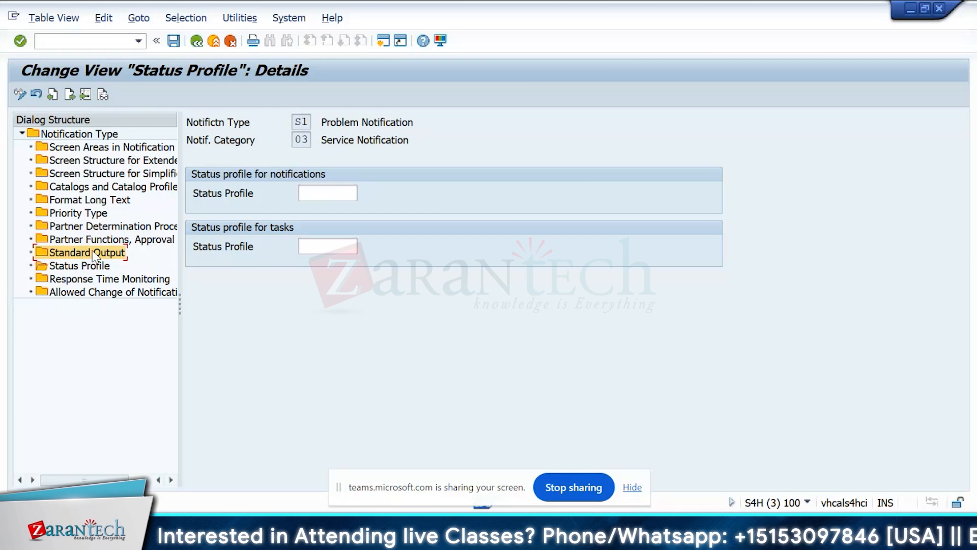
pyautogui.click(96, 281)
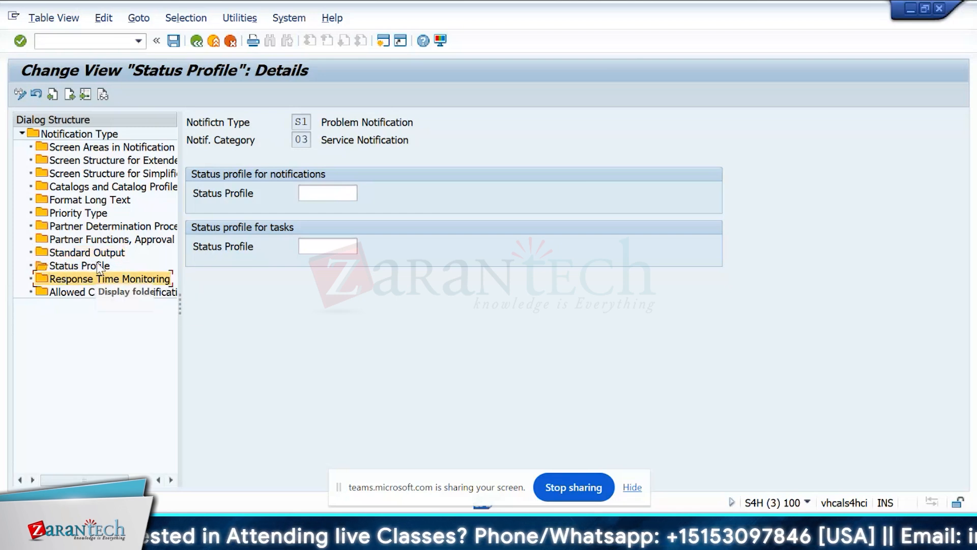
pyautogui.click(100, 255)
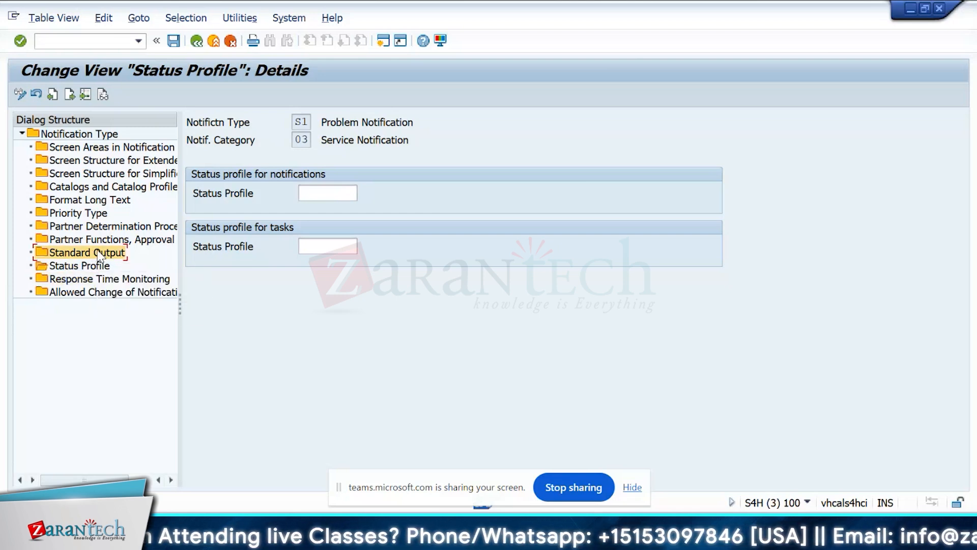
# Review the partner determination procedure assigned to S1, open its priority type settings and go back.
pyautogui.doubleClick(117, 226)
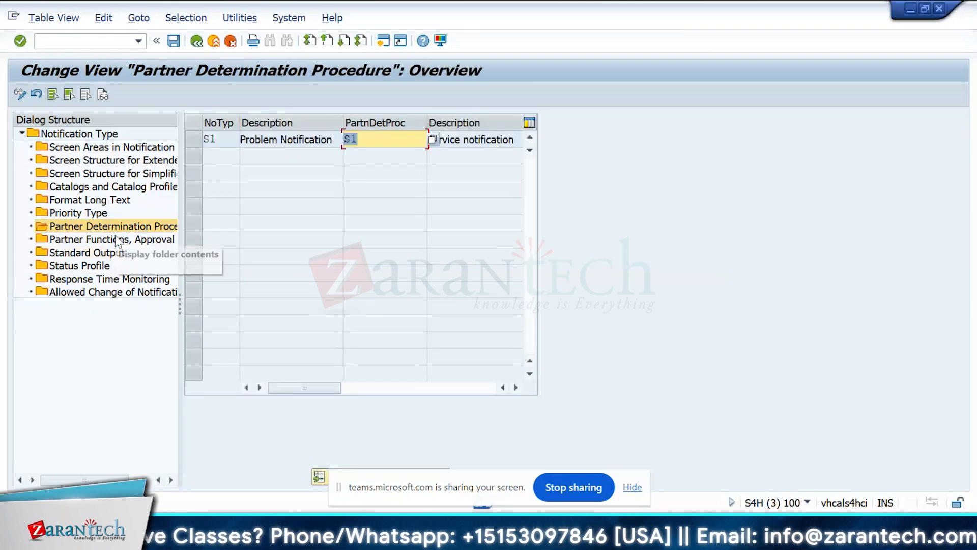
pyautogui.click(127, 226)
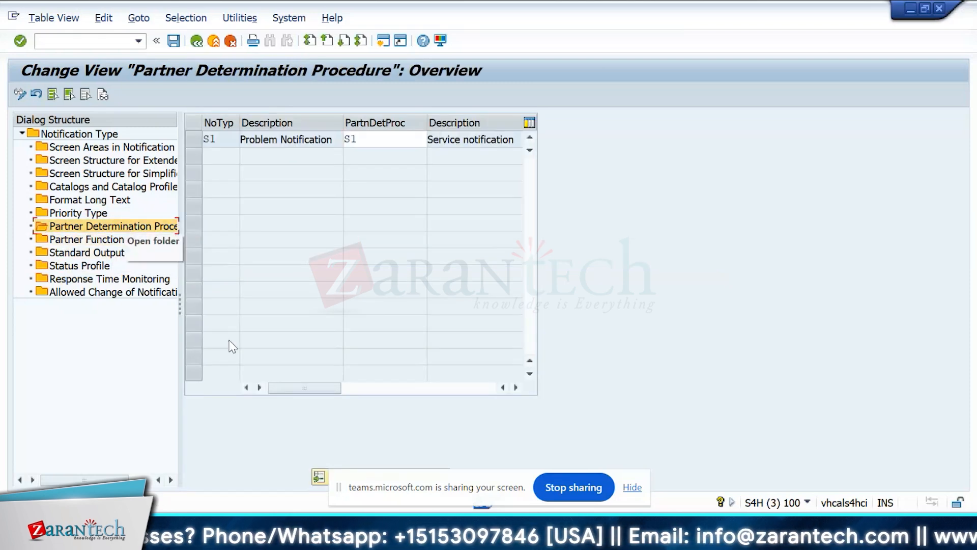
pyautogui.moveTo(333, 389)
pyautogui.mouseDown()
pyautogui.moveTo(444, 389)
pyautogui.moveTo(329, 388)
pyautogui.mouseUp()
pyautogui.click(194, 140)
pyautogui.click(64, 229)
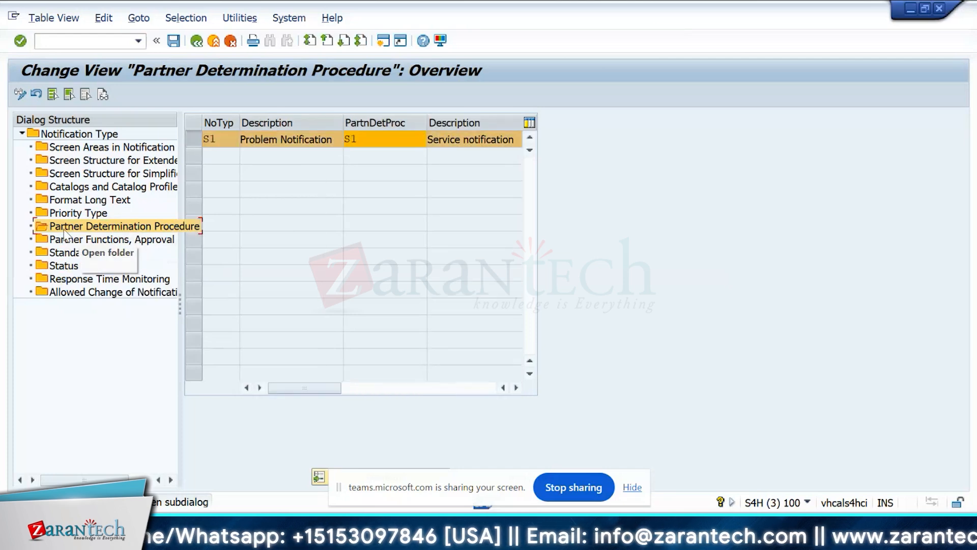
pyautogui.click(87, 216)
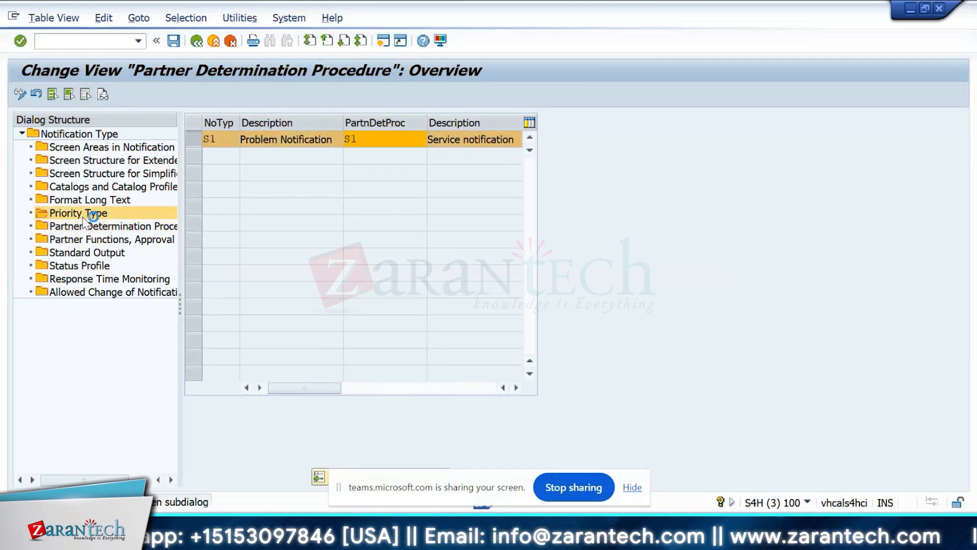
pyautogui.click(200, 40)
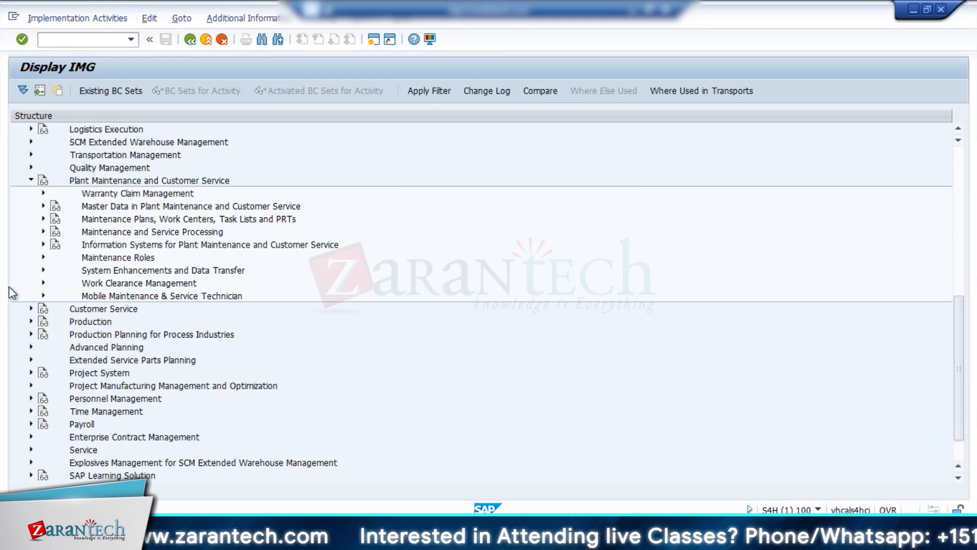
# In the IMG structure, open Define Notification Types under the notification creation settings of Maintenance and Service Notifications.
pyautogui.click(43, 231)
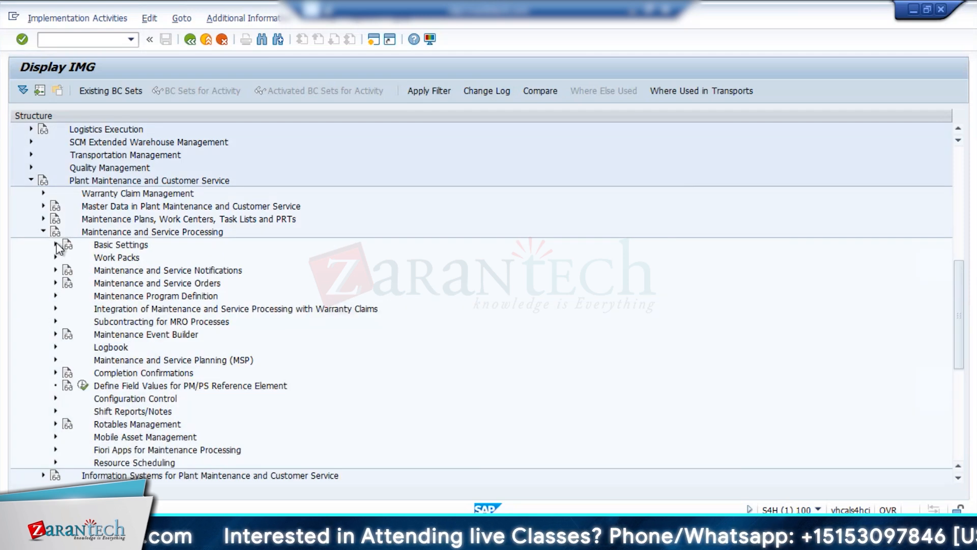
pyautogui.click(56, 269)
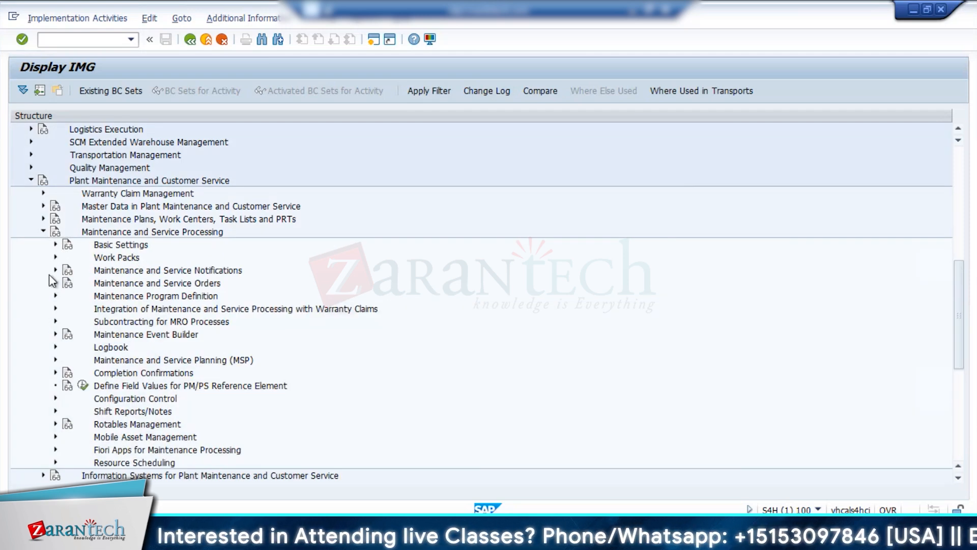
pyautogui.click(95, 283)
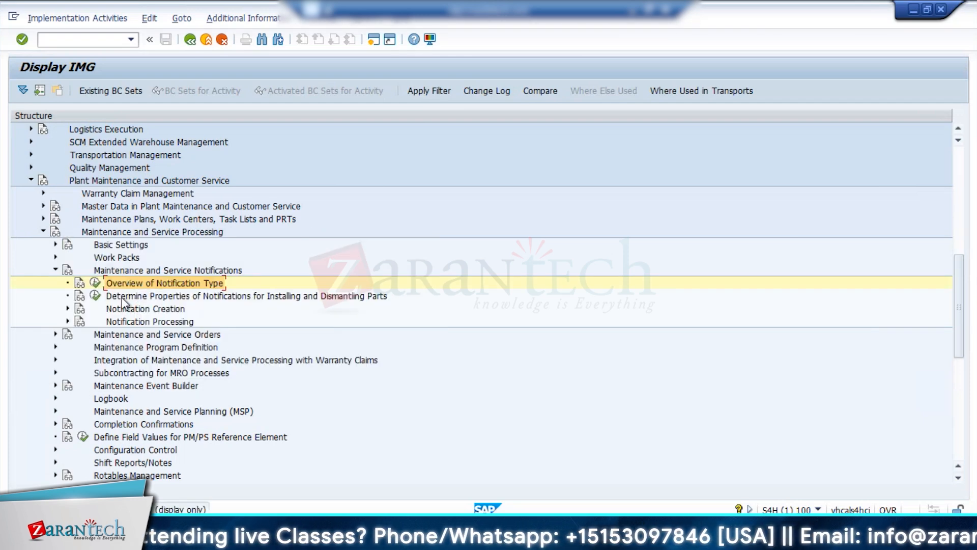
pyautogui.click(68, 309)
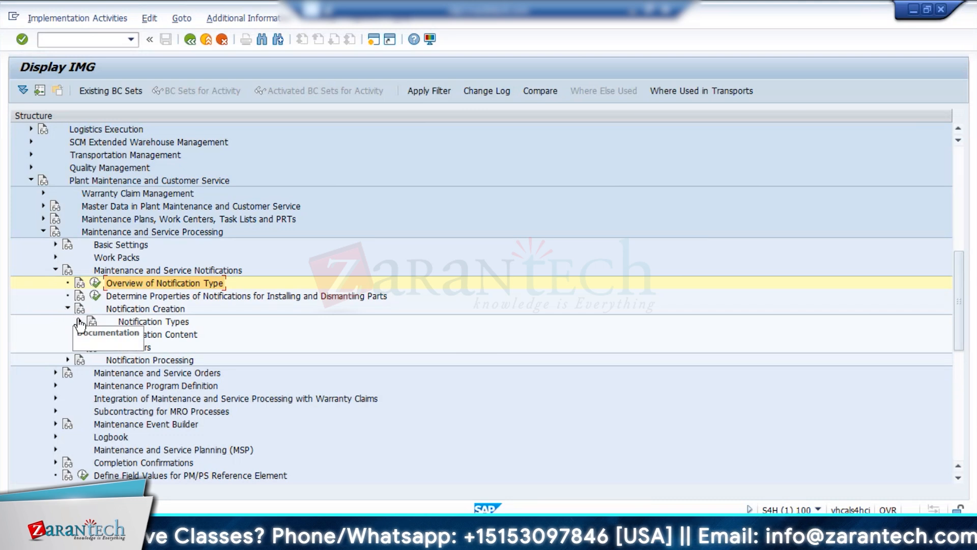
pyautogui.click(80, 321)
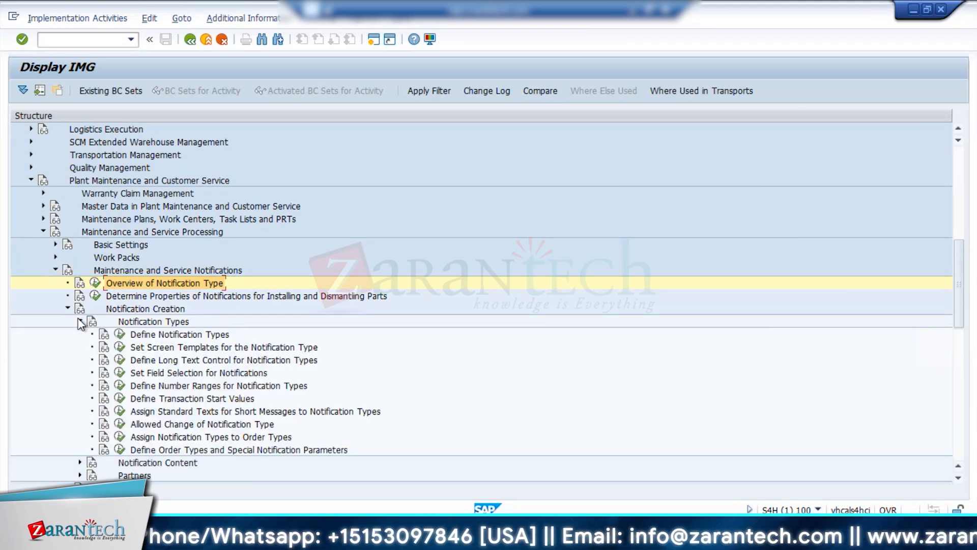
pyautogui.click(119, 334)
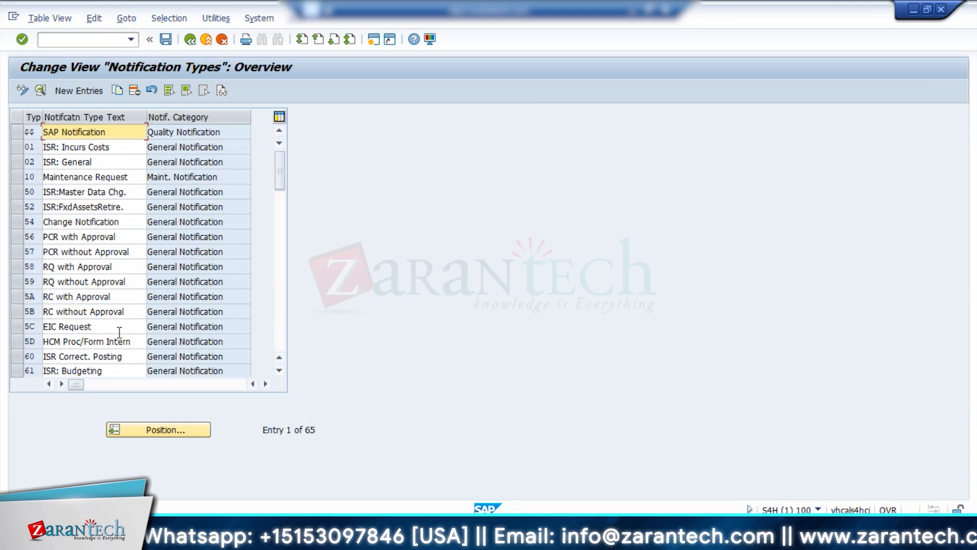
# Position the notification types overview at S1 and select the Problem Notification entry.
pyautogui.click(159, 430)
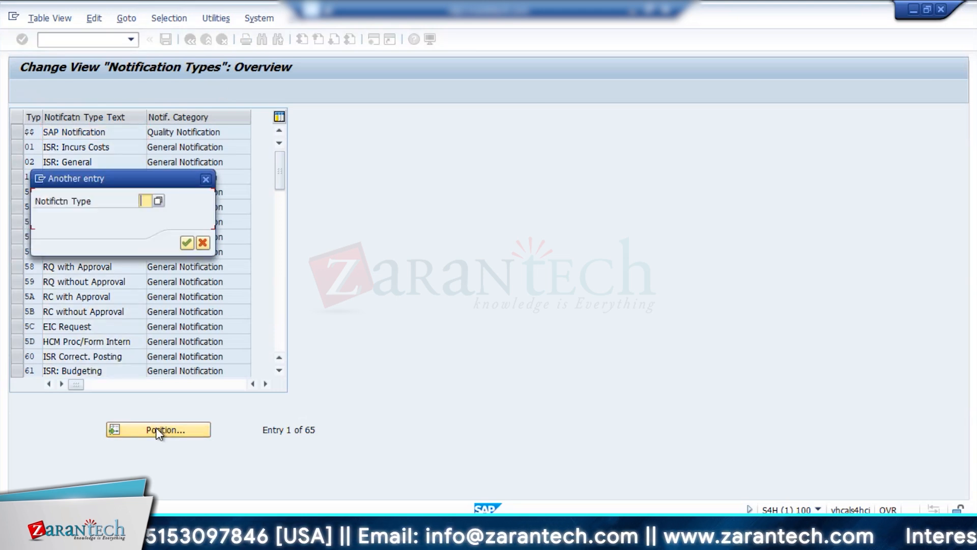
pyautogui.write('s1')
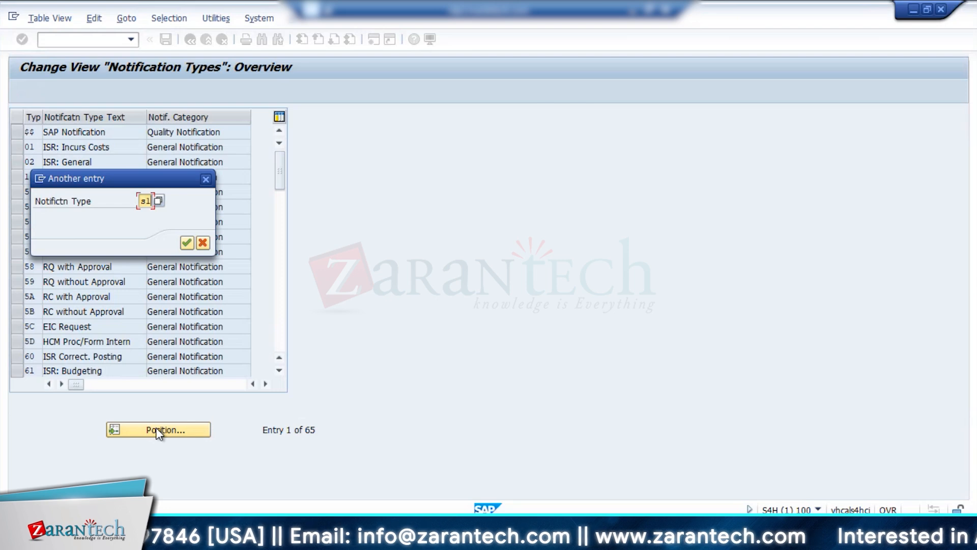
pyautogui.click(186, 243)
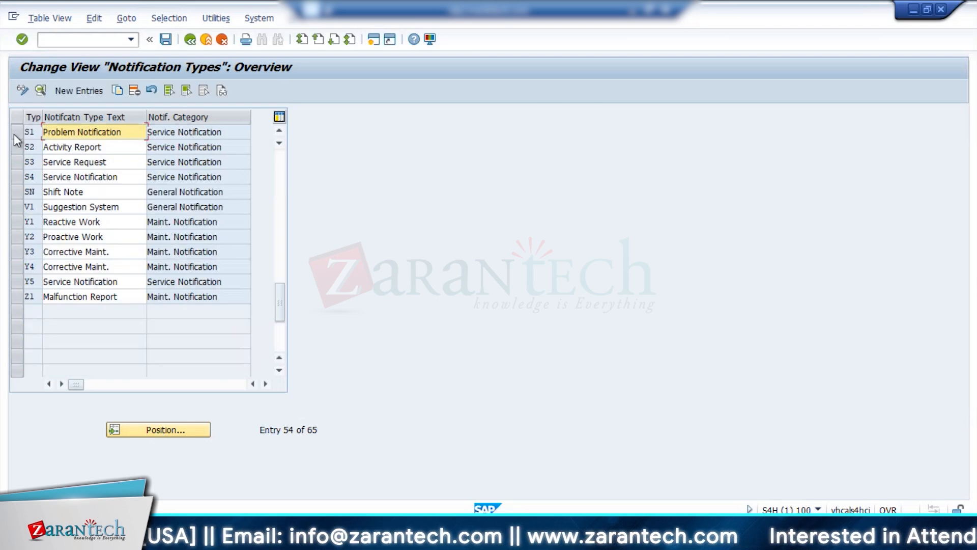
pyautogui.click(15, 134)
# Create a new notification type Z2 named IIF_SERVICE with the origin General notification (service).
pyautogui.click(81, 91)
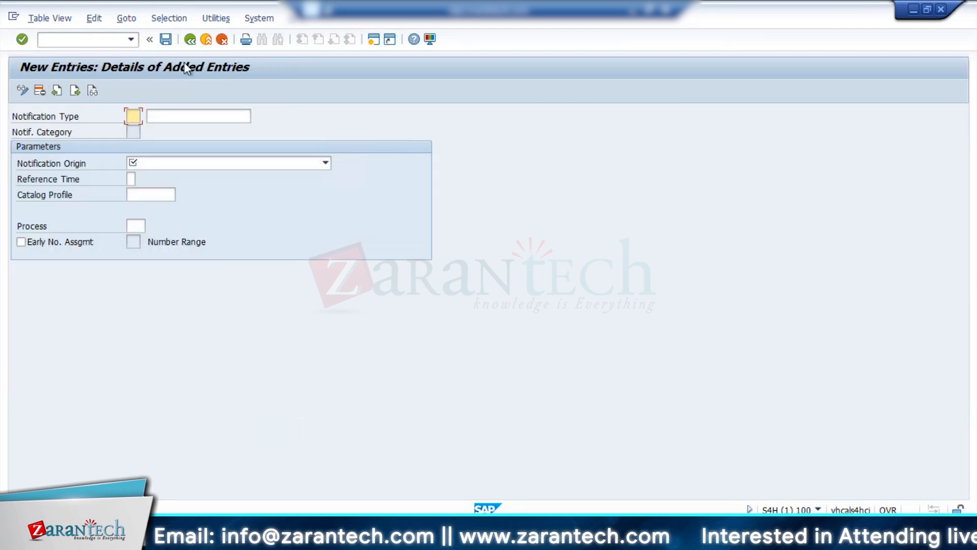
pyautogui.write('z1')
pyautogui.click(170, 116)
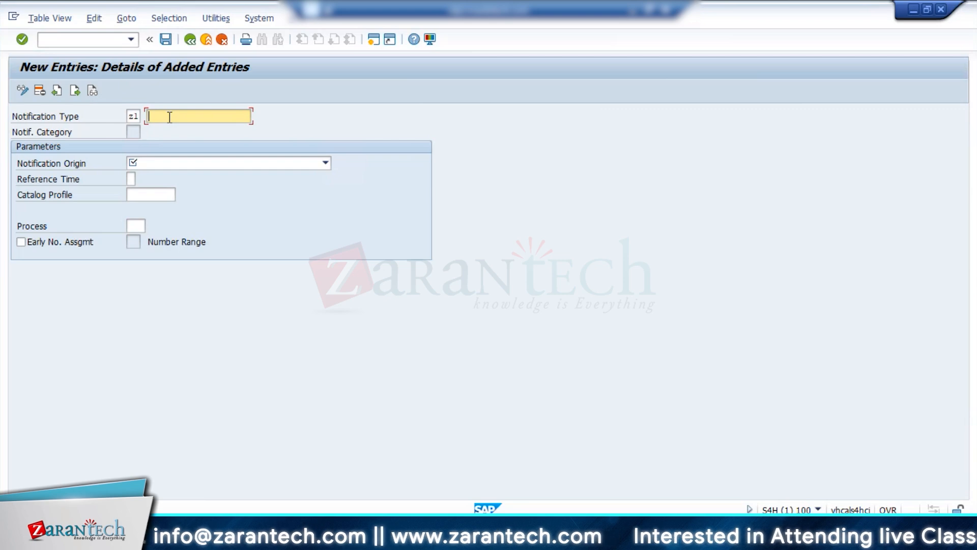
pyautogui.write('IIF')
pyautogui.hotkey('shift', 'Tab')
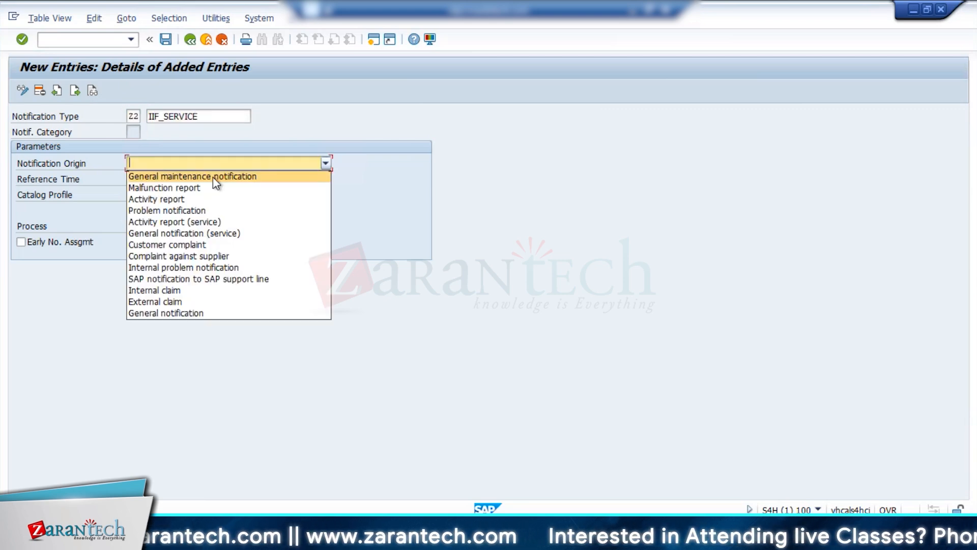
pyautogui.click(214, 175)
pyautogui.click(215, 167)
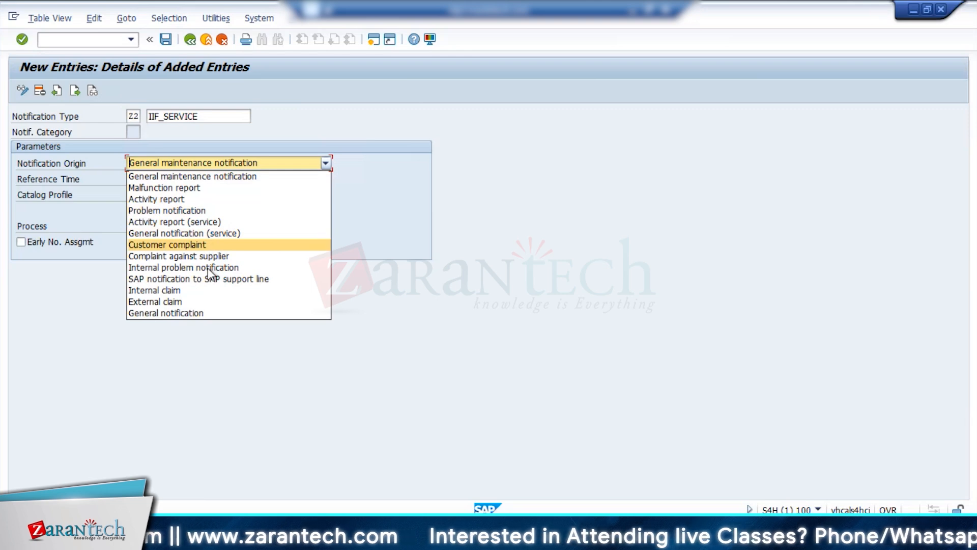
pyautogui.click(204, 233)
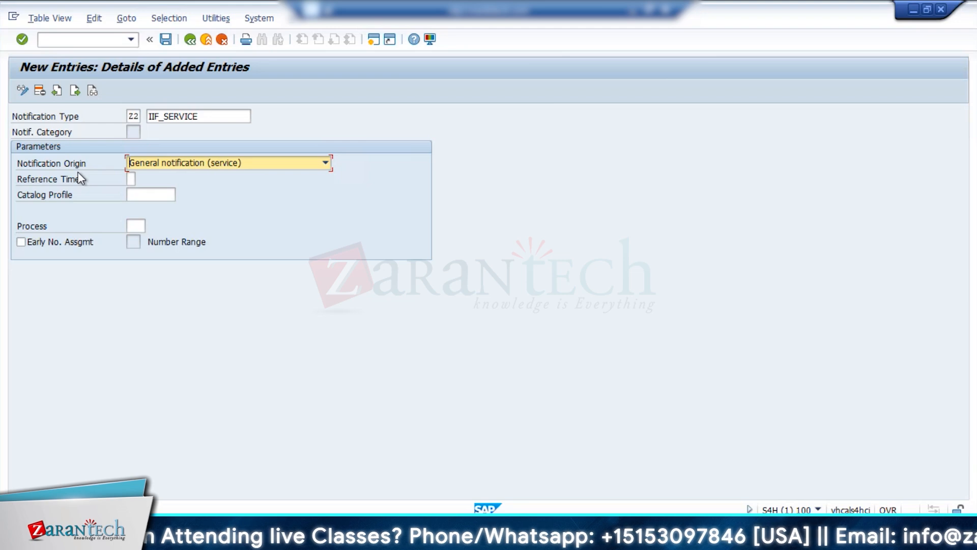
pyautogui.click(326, 163)
# Assign catalog profile ZZCSTCS to Z2, enable early number assignment, save the entry and return to the IMG.
pyautogui.click(152, 194)
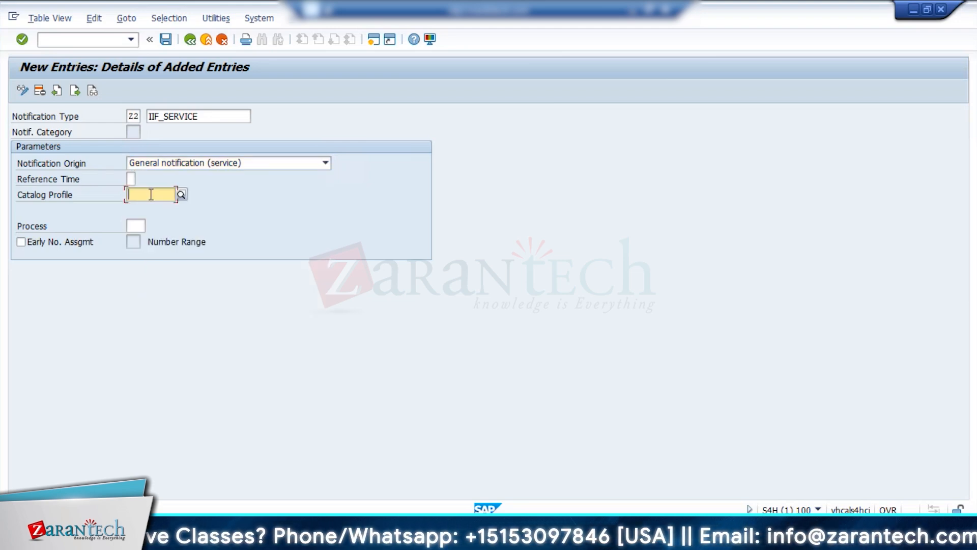
pyautogui.write('ZZ')
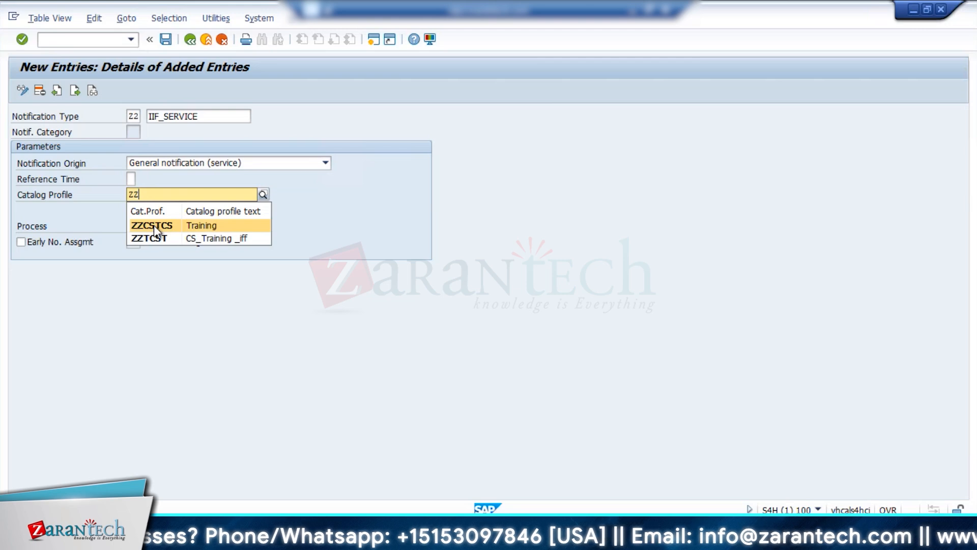
pyautogui.click(154, 225)
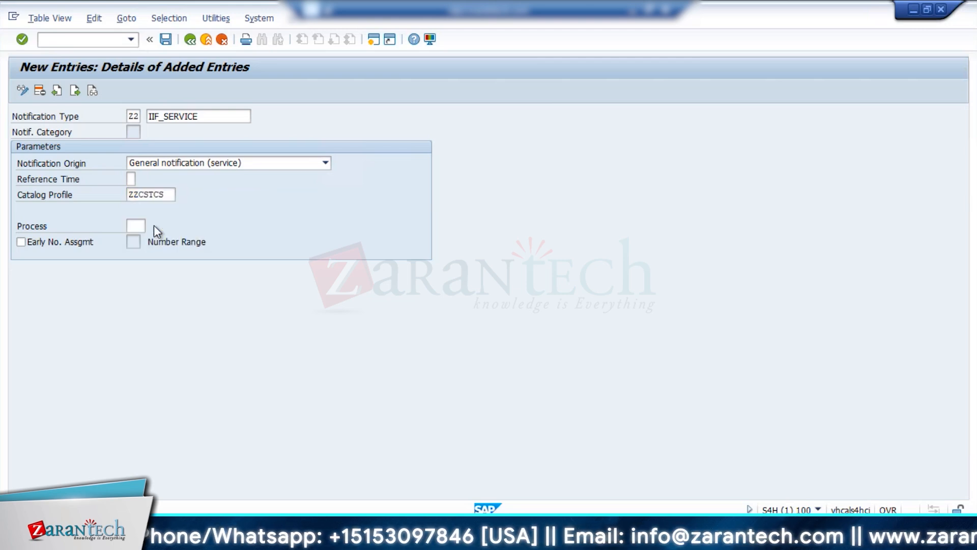
pyautogui.click(21, 242)
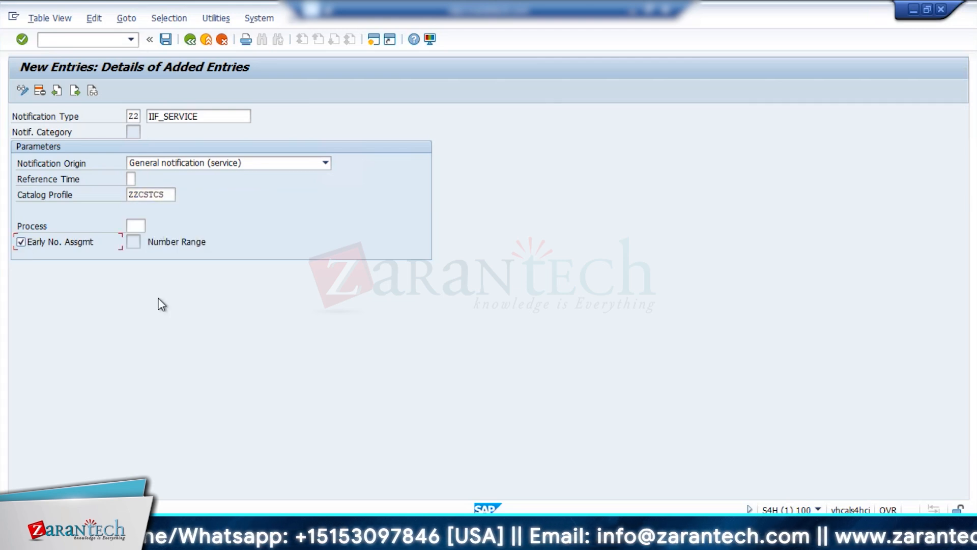
pyautogui.click(166, 40)
pyautogui.click(191, 39)
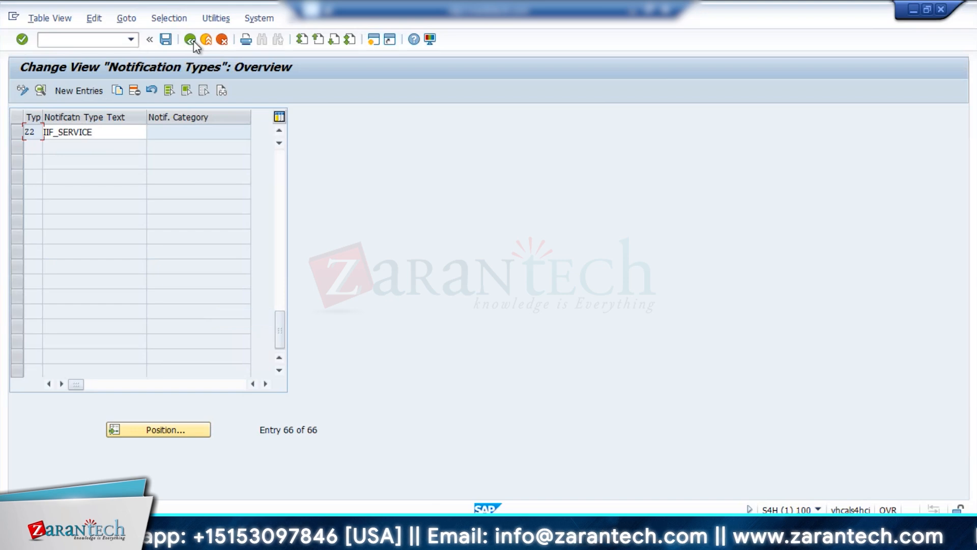
pyautogui.click(191, 40)
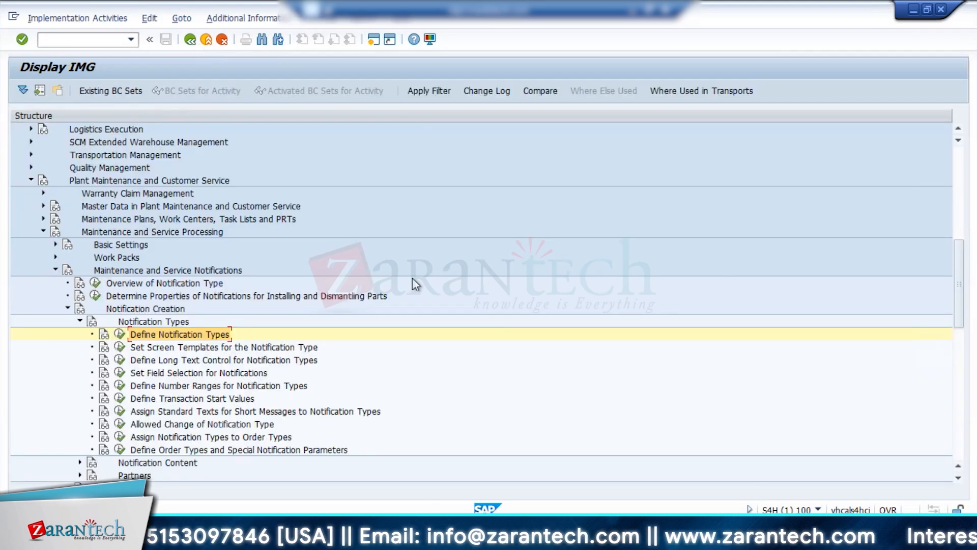
# Open Set Screen Templates for the Notification Type with notification type Z2 as the work area and start a new entry.
pyautogui.click(119, 348)
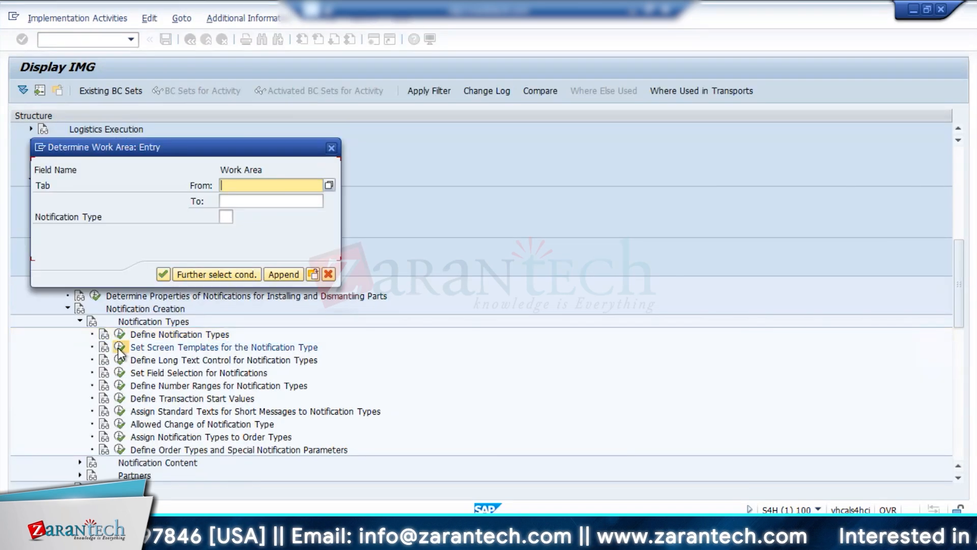
pyautogui.click(156, 274)
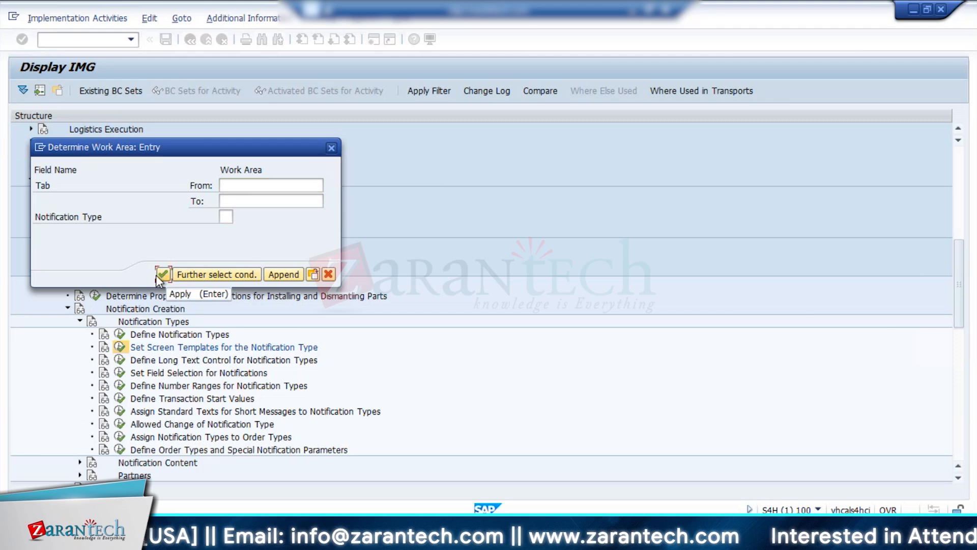
pyautogui.click(160, 276)
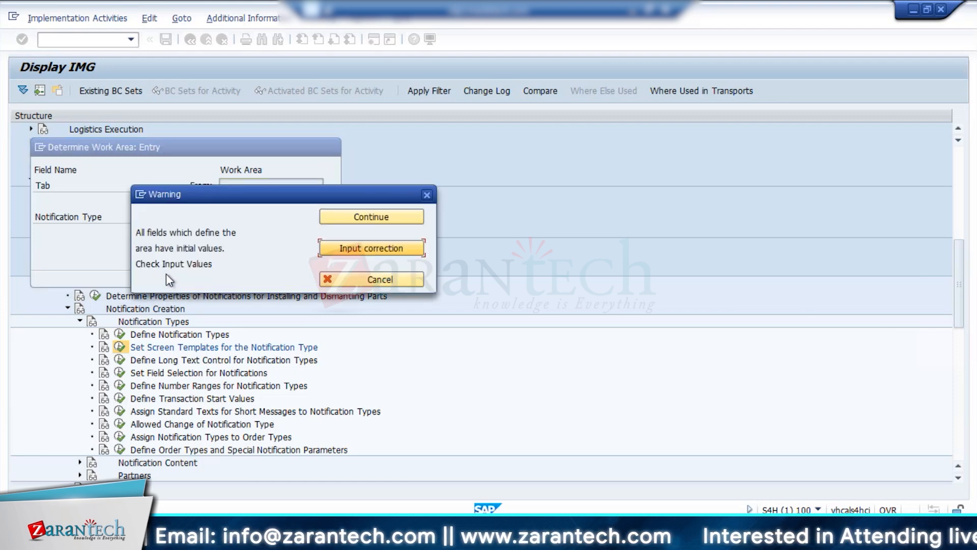
pyautogui.click(338, 248)
pyautogui.click(223, 216)
pyautogui.write('Z2')
pyautogui.click(165, 272)
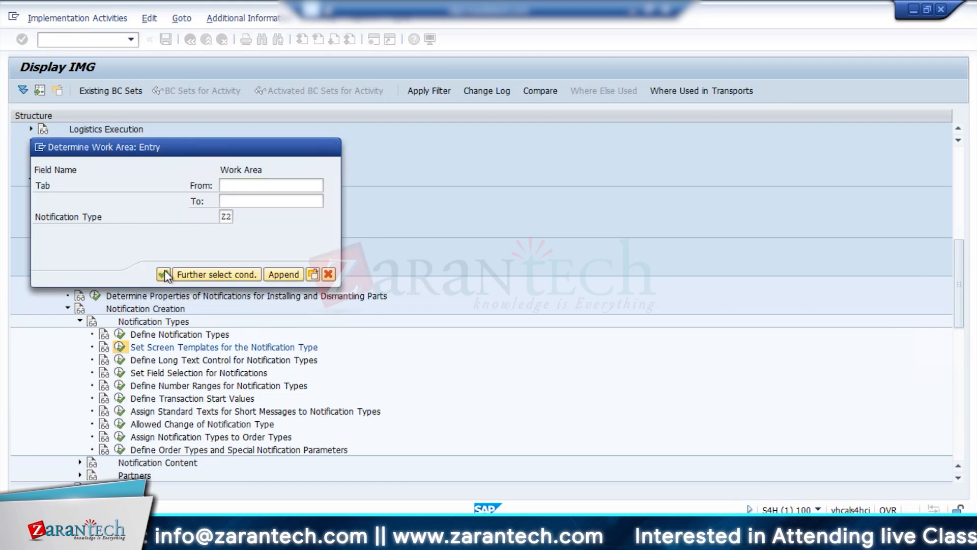
pyautogui.click(81, 91)
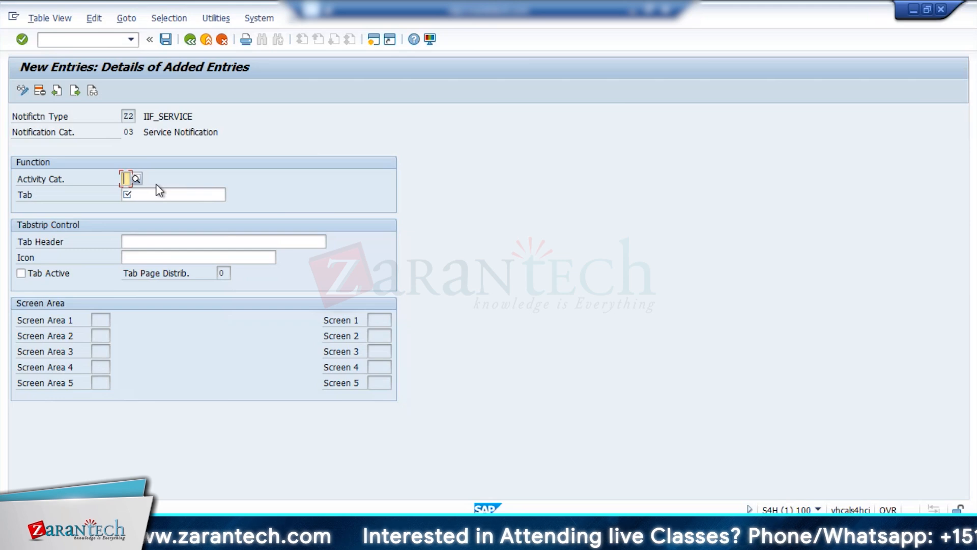
# Assign tab 10\TAB01 (Notification 1) to the new Z2 entry, leaving the activity category empty.
pyautogui.click(136, 178)
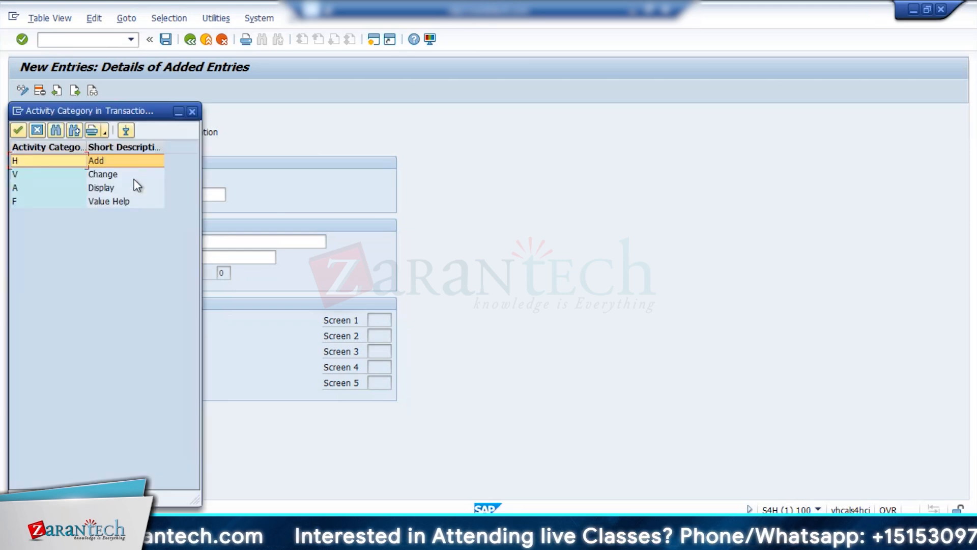
pyautogui.click(192, 111)
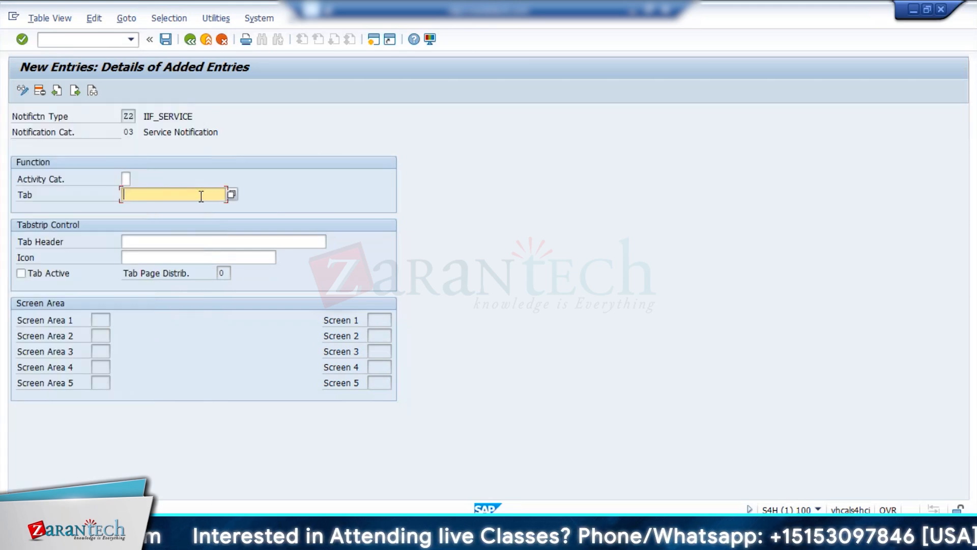
pyautogui.click(230, 197)
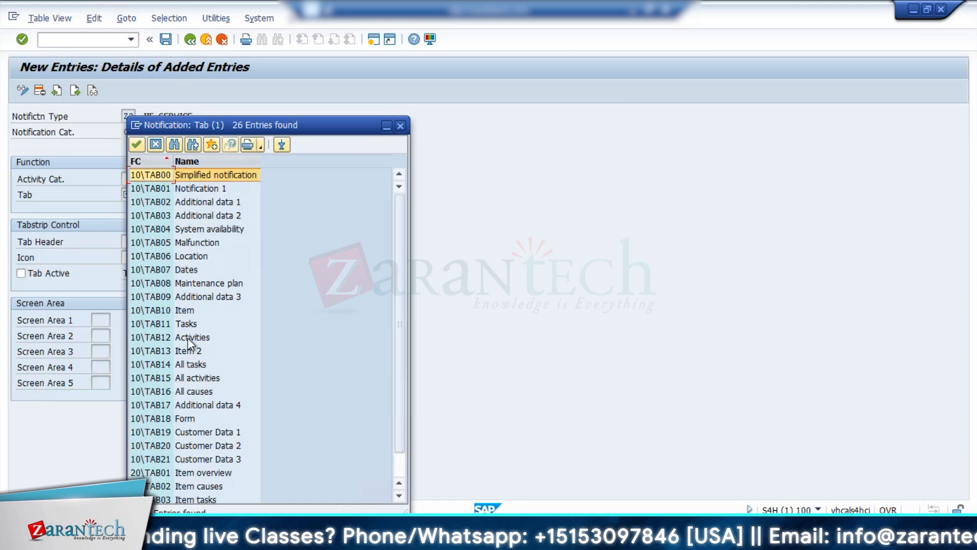
pyautogui.doubleClick(200, 189)
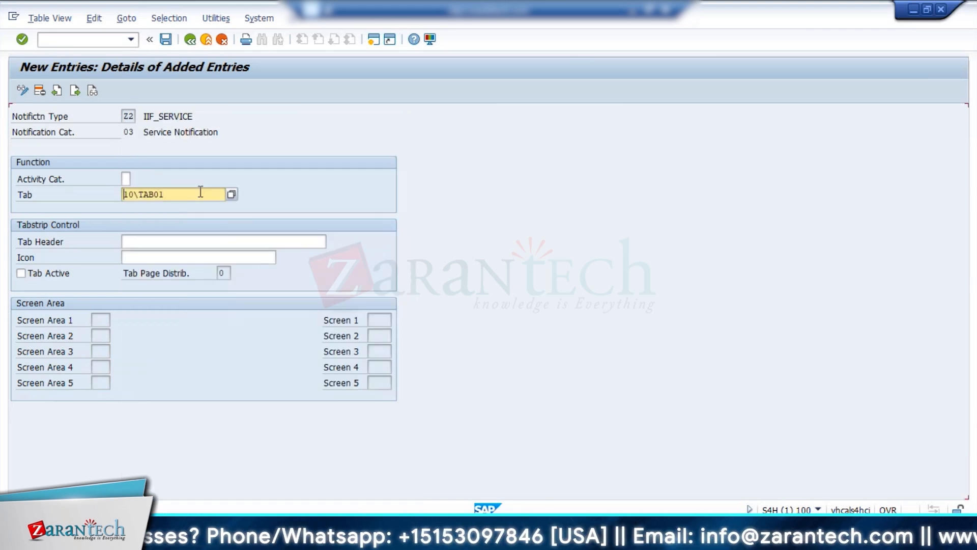
pyautogui.click(220, 243)
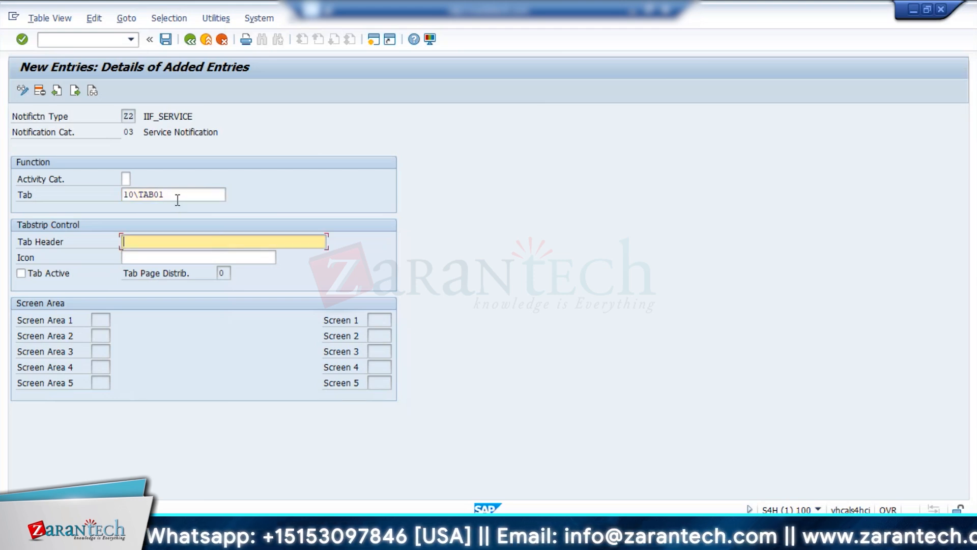
pyautogui.press('Return')
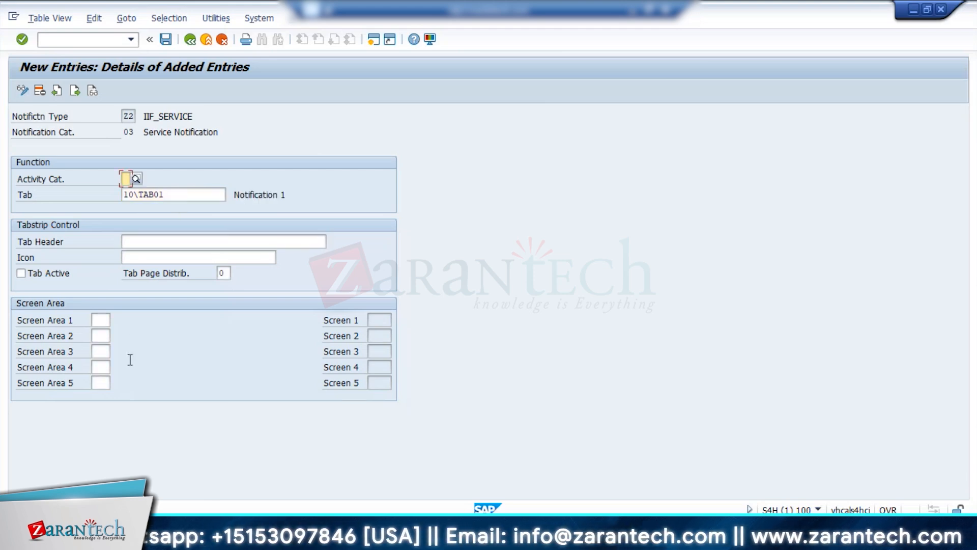
# Set Screen Area 1 of the Z2 entry to 005 (PM/CS reference object) and check the choices for Screen Area 2.
pyautogui.click(100, 321)
pyautogui.press('F4')
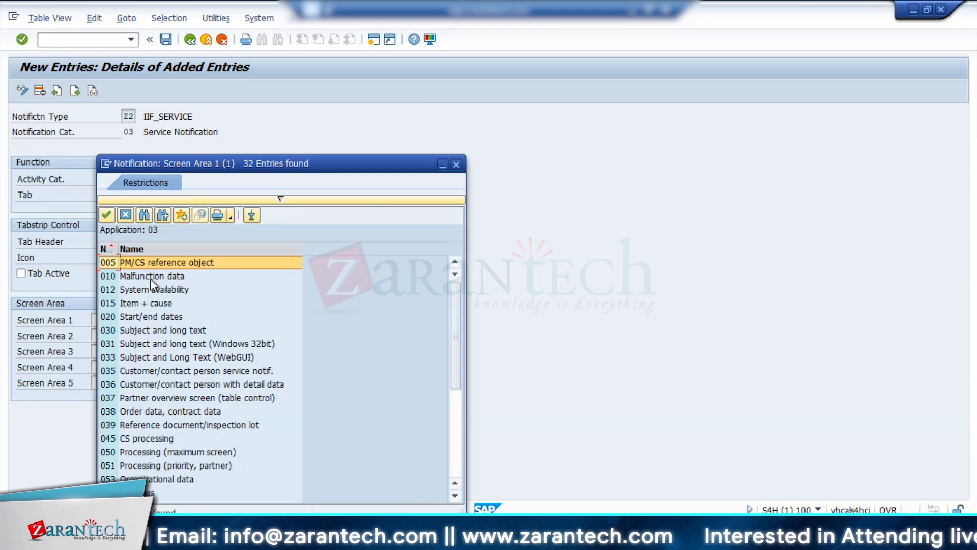
pyautogui.doubleClick(154, 264)
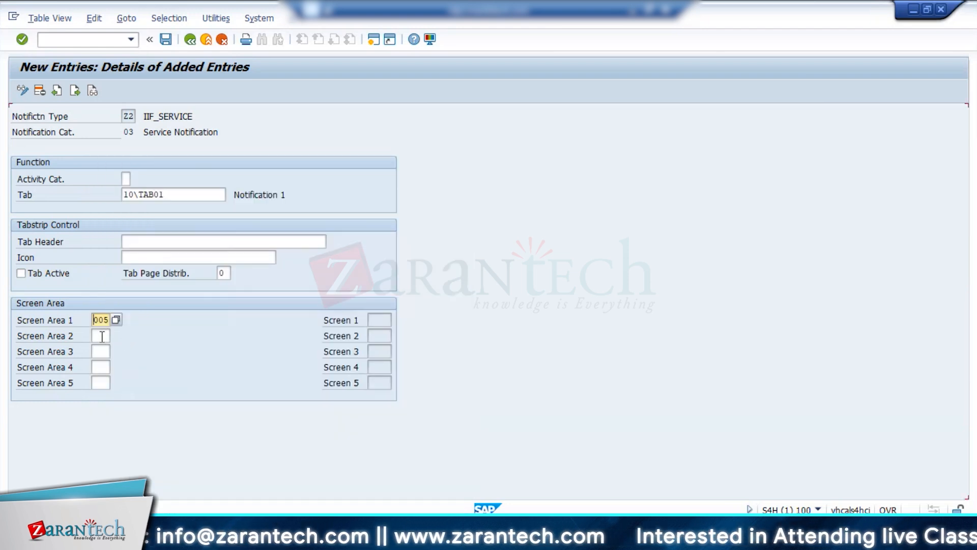
pyautogui.click(116, 335)
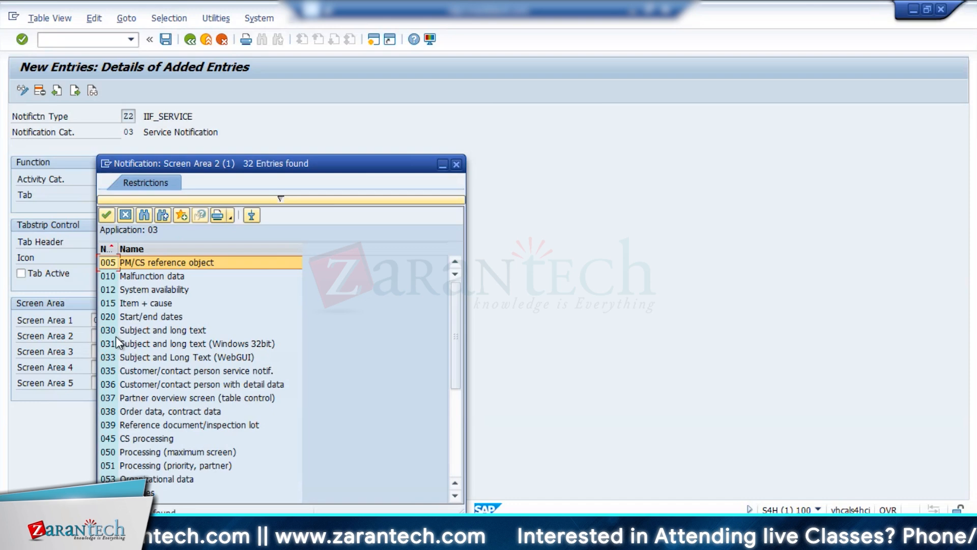
pyautogui.click(456, 164)
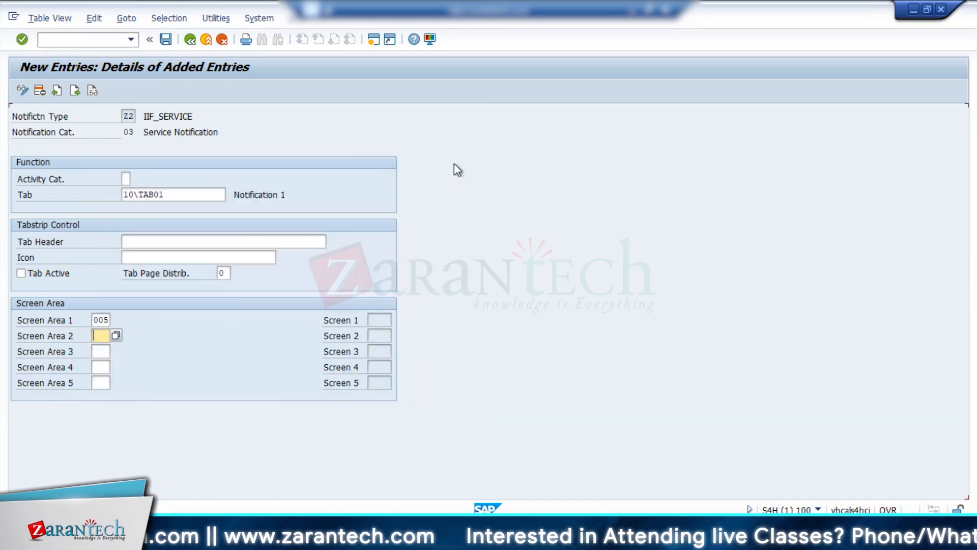
# Open a second SAP session with the tabstrip view maintenance of notification type S1 as a reference.
pyautogui.click(369, 40)
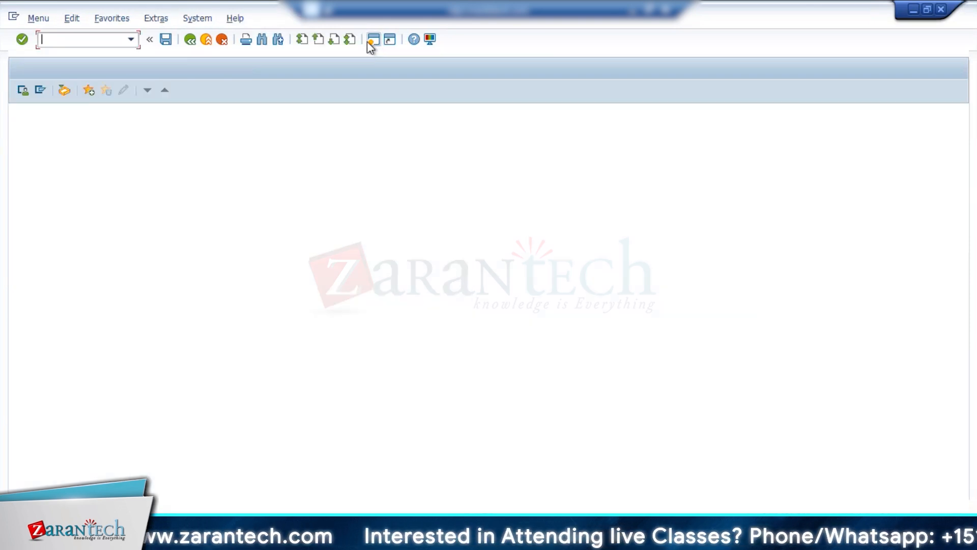
pyautogui.write('S')
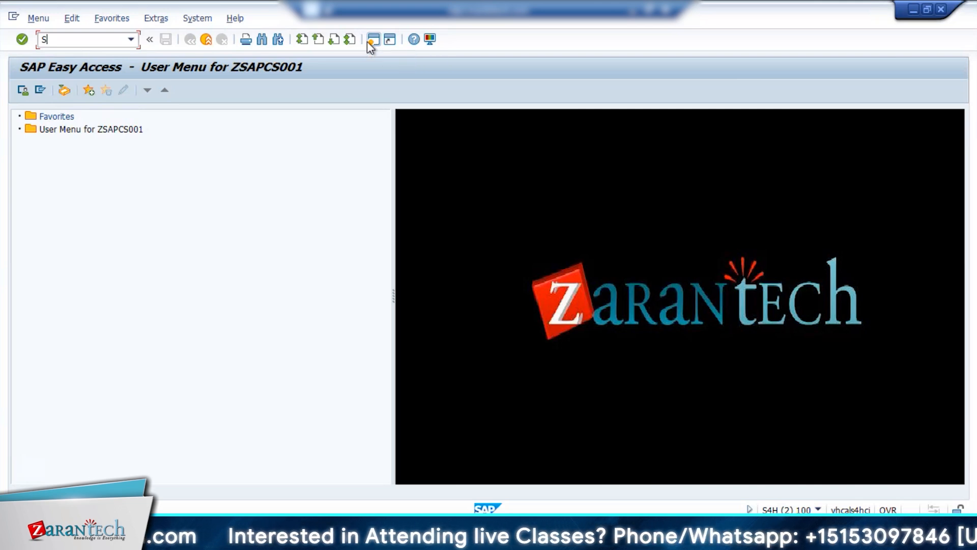
pyautogui.press('BackSpace')
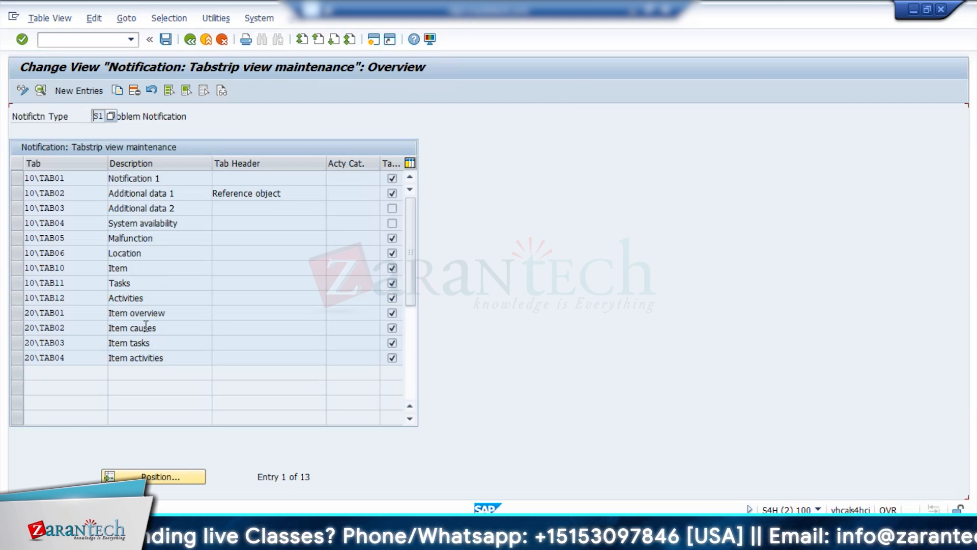
# In the S1 tabstrip view, open the details of tab 10\TAB01 and try to copy the entry.
pyautogui.click(228, 540)
pyautogui.click(199, 468)
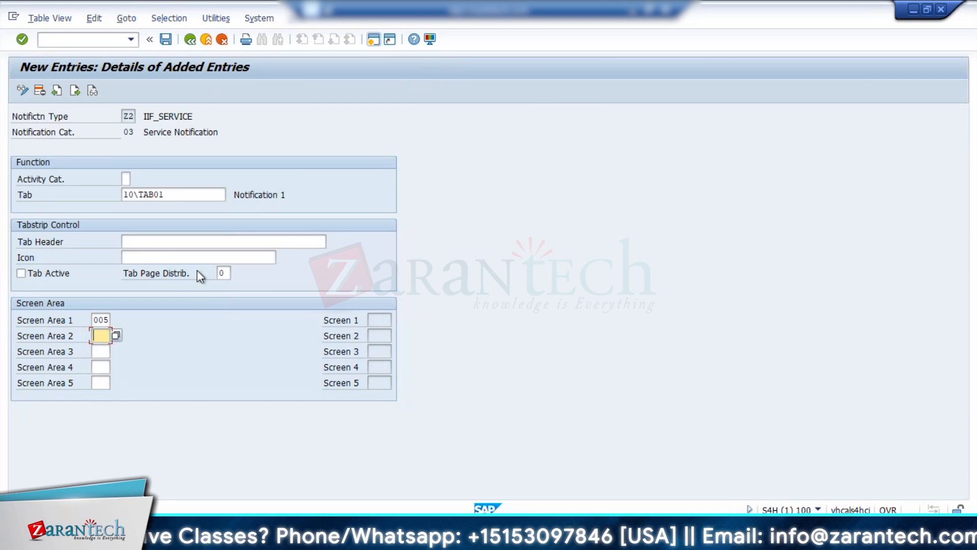
pyautogui.click(227, 539)
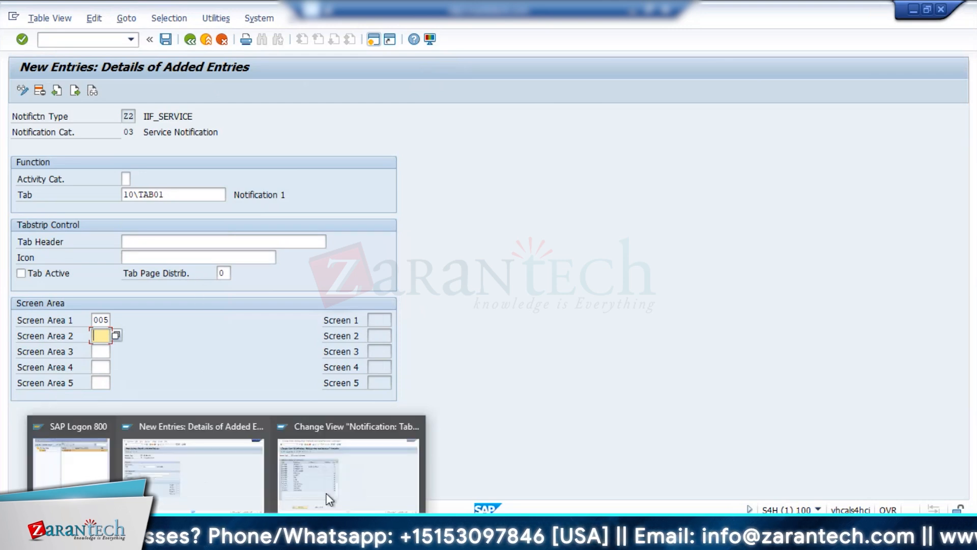
pyautogui.click(332, 498)
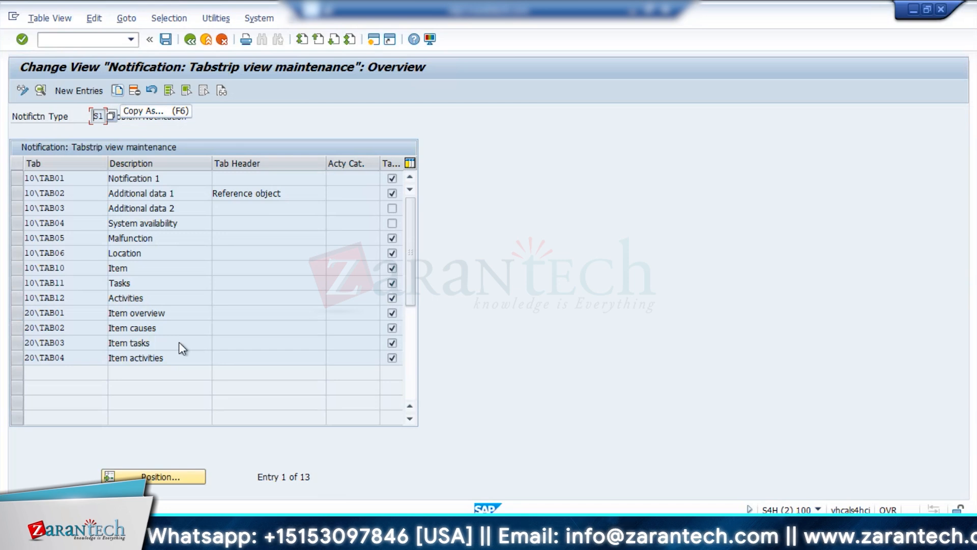
pyautogui.doubleClick(51, 179)
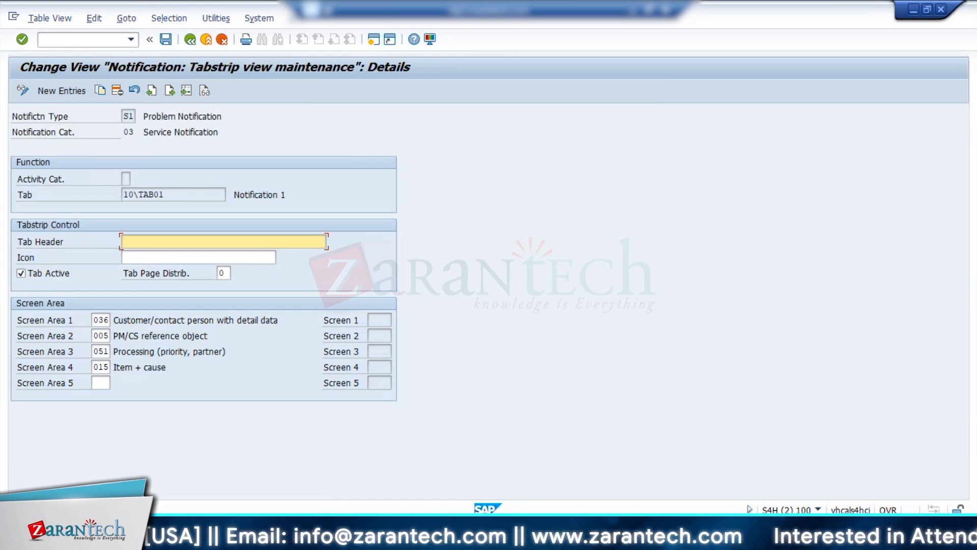
pyautogui.click(213, 467)
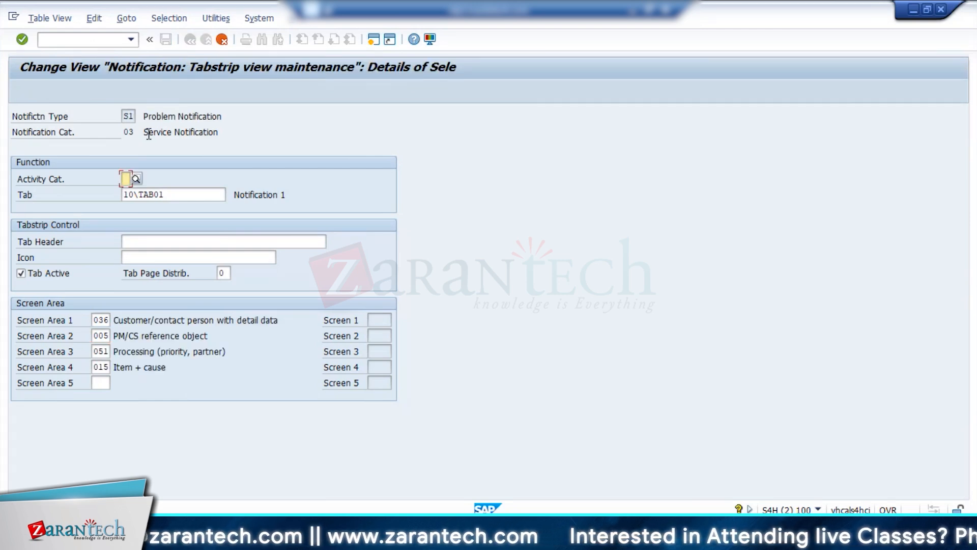
pyautogui.press('Return')
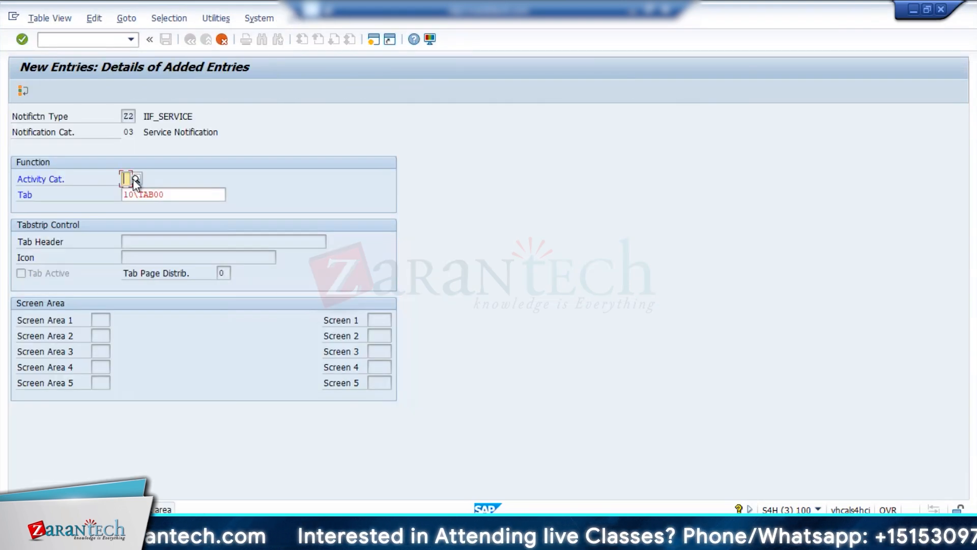
# Review the available activity categories and tabs for the new Z2 entry, including Add and 10\TAB00 (Simplified notification).
pyautogui.click(135, 178)
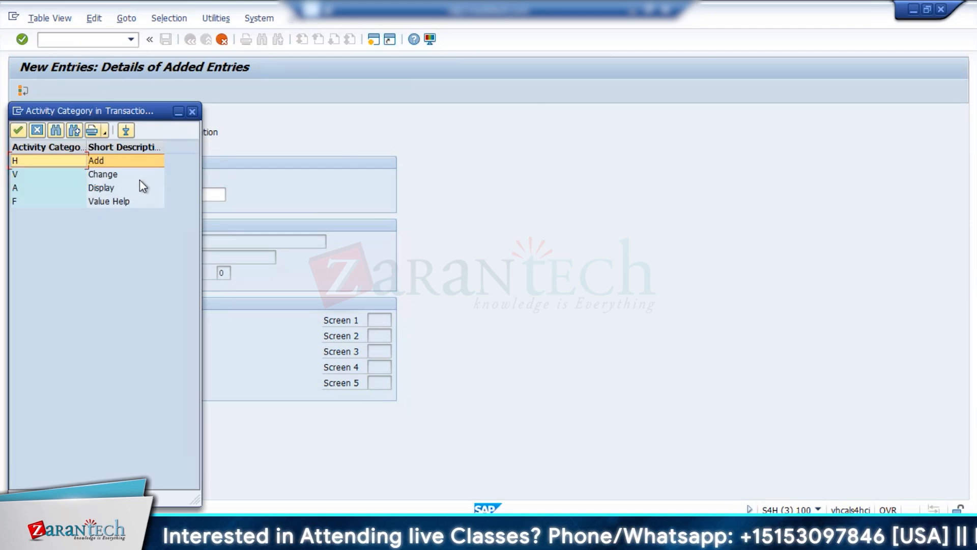
pyautogui.click(192, 111)
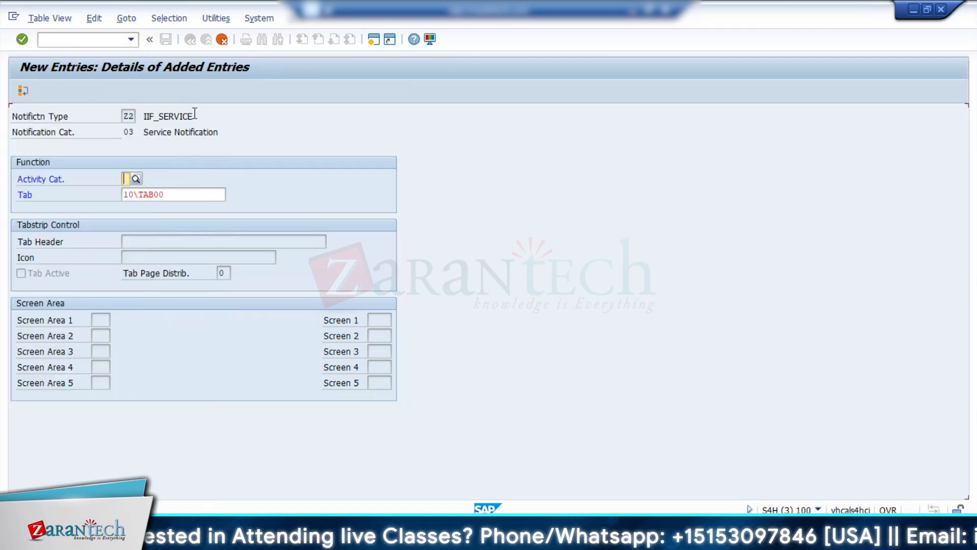
pyautogui.click(198, 194)
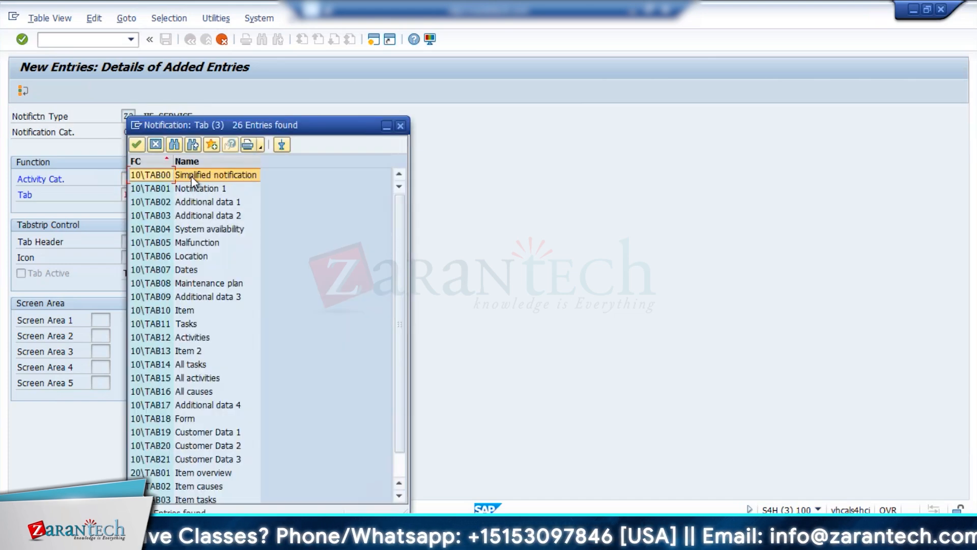
pyautogui.click(205, 175)
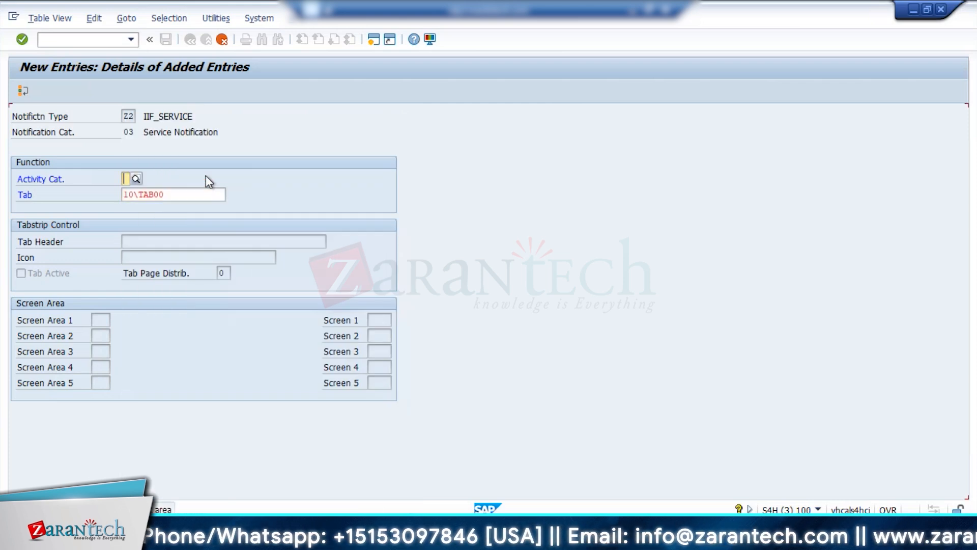
pyautogui.click(136, 179)
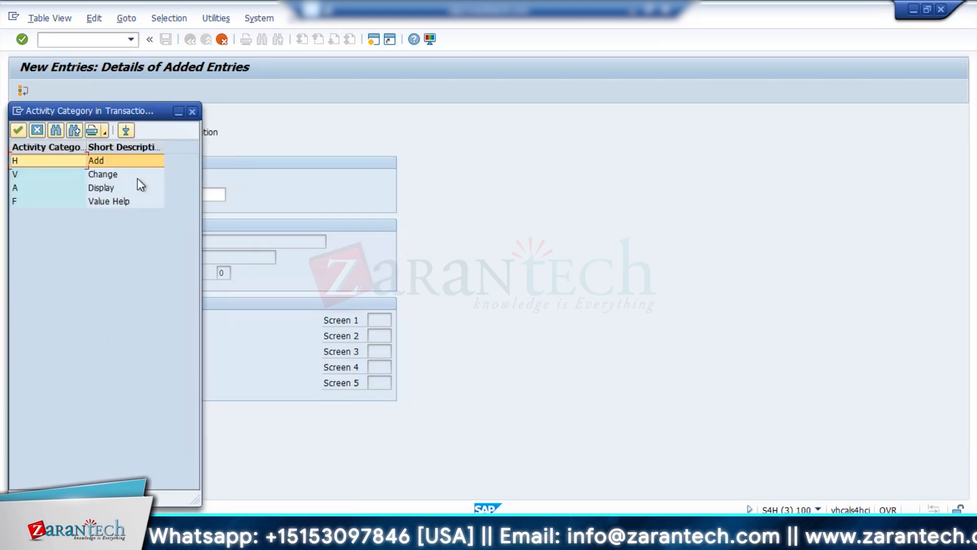
pyautogui.click(93, 163)
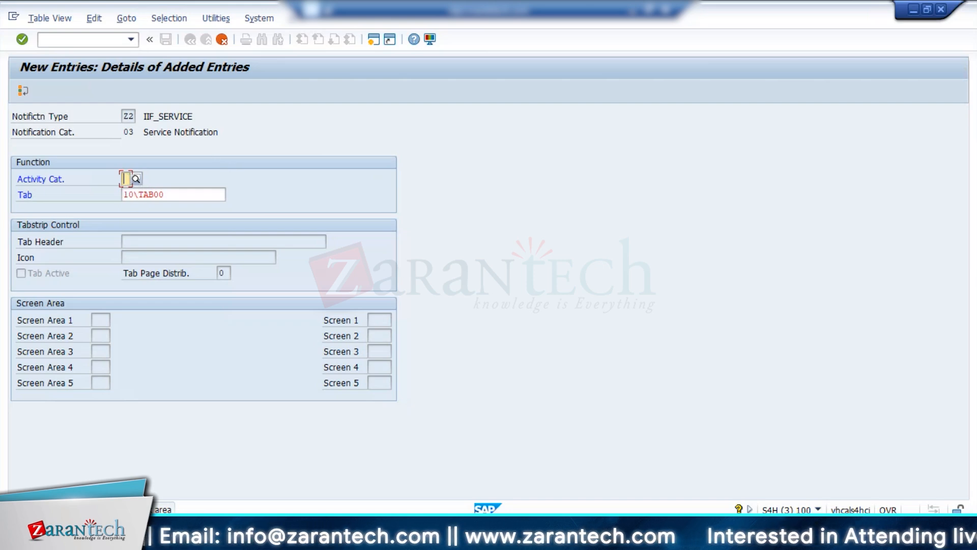
# Return to the session with the new Z2 entry and set its tab to 10\TAB01.
pyautogui.moveTo(275, 540)
pyautogui.click(285, 469)
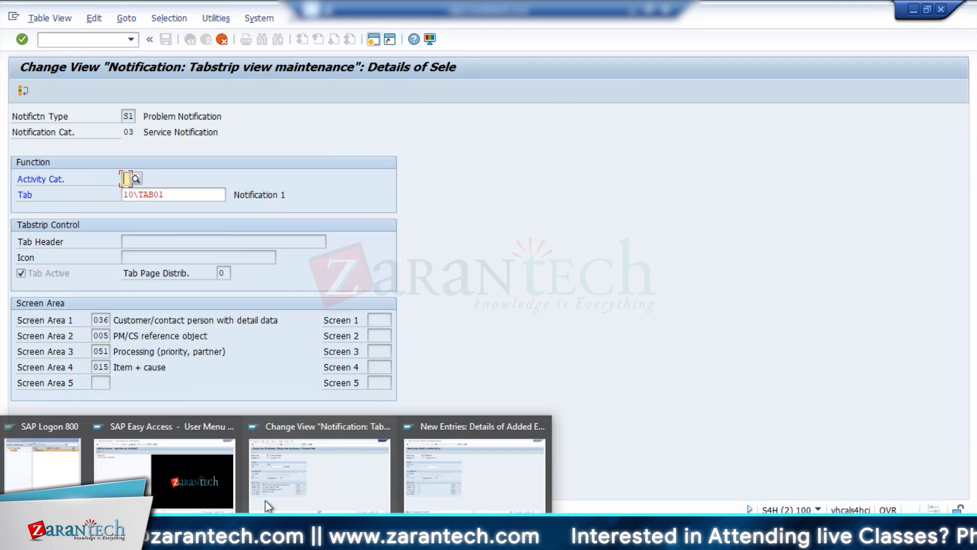
pyautogui.click(440, 484)
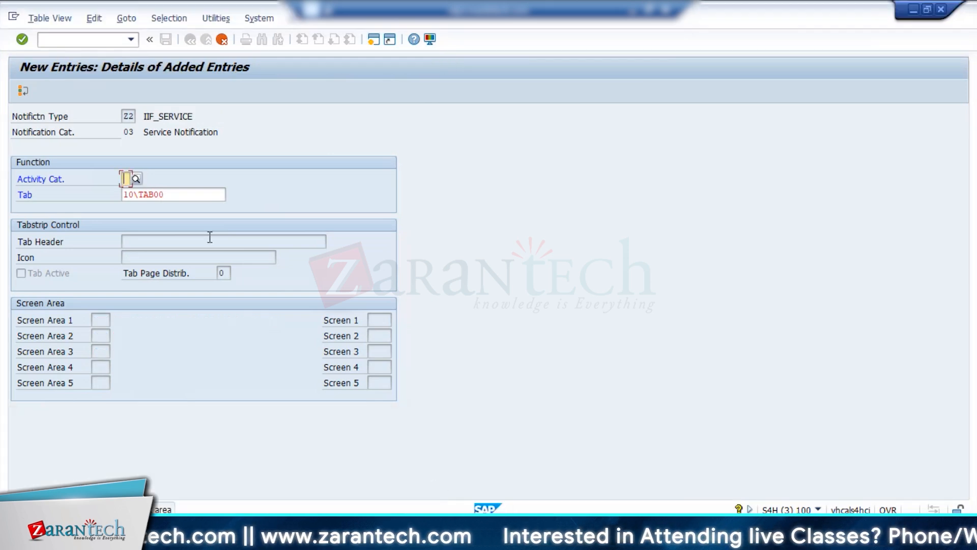
pyautogui.click(168, 194)
pyautogui.press('BackSpace')
pyautogui.write('1')
pyautogui.press('Return')
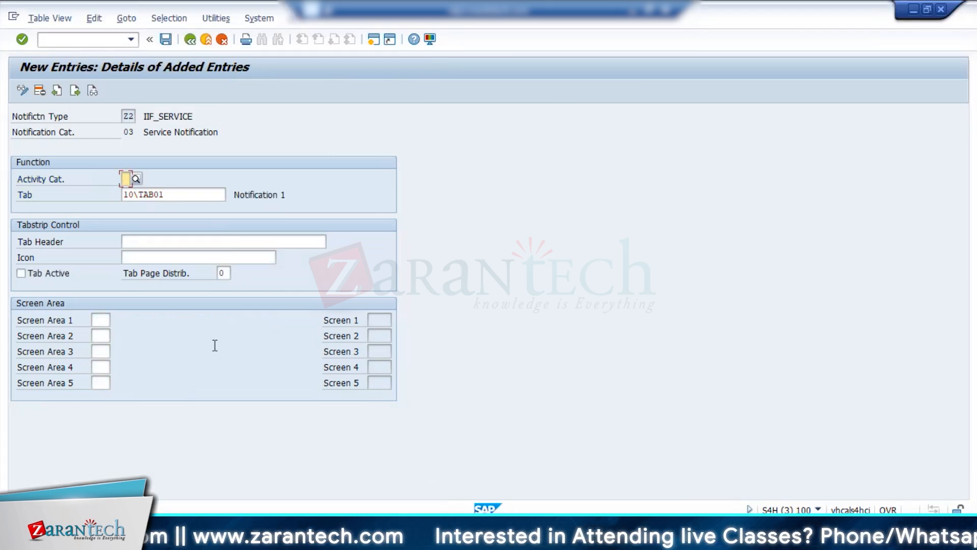
# Following the S1 reference, set screen areas 1 to 4 of Z2 tab 10\TAB01 to 036, 005, 051 and 015, and activate the tab.
pyautogui.click(298, 472)
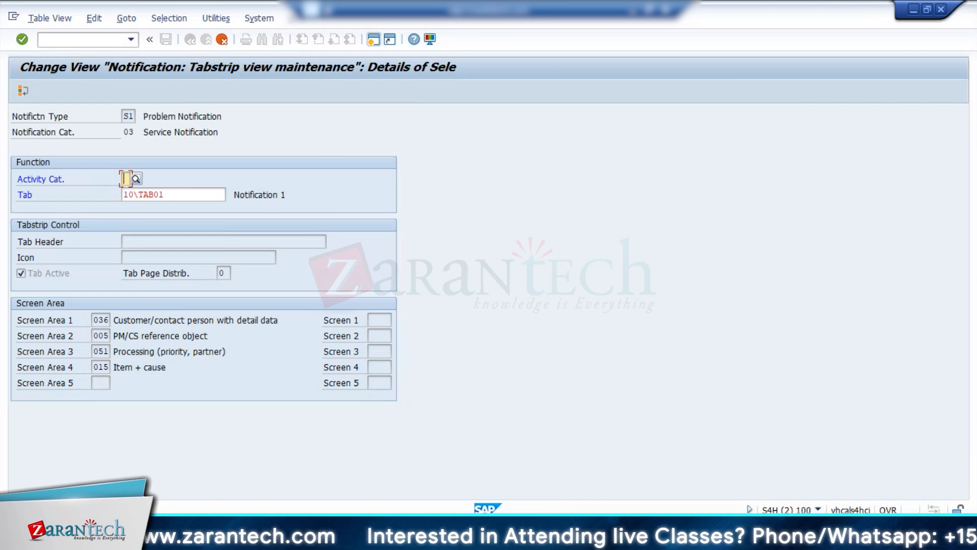
pyautogui.moveTo(285, 539)
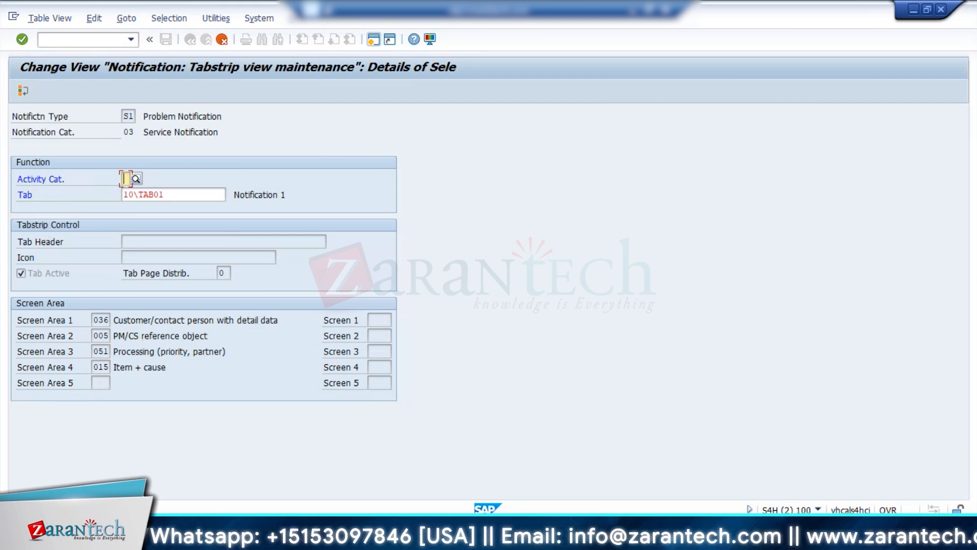
pyautogui.click(274, 483)
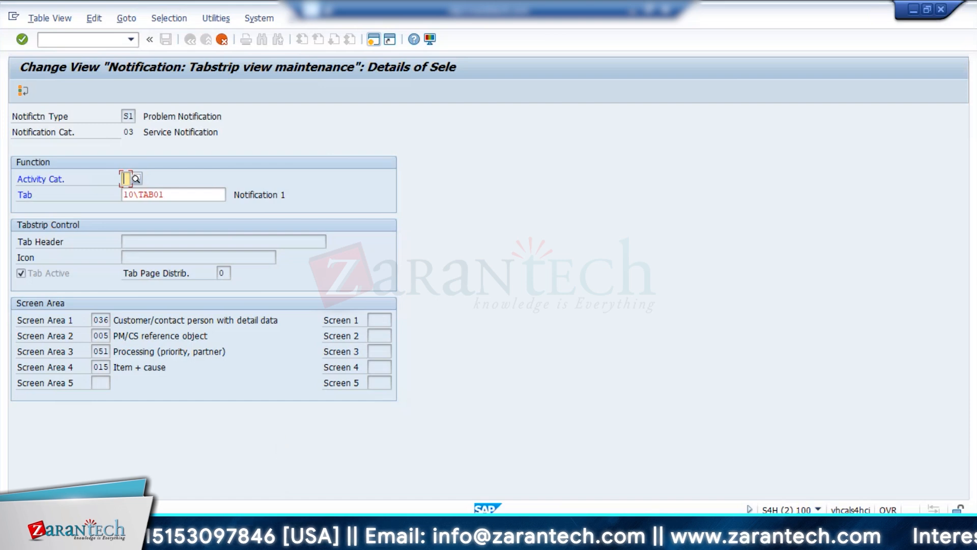
pyautogui.click(433, 489)
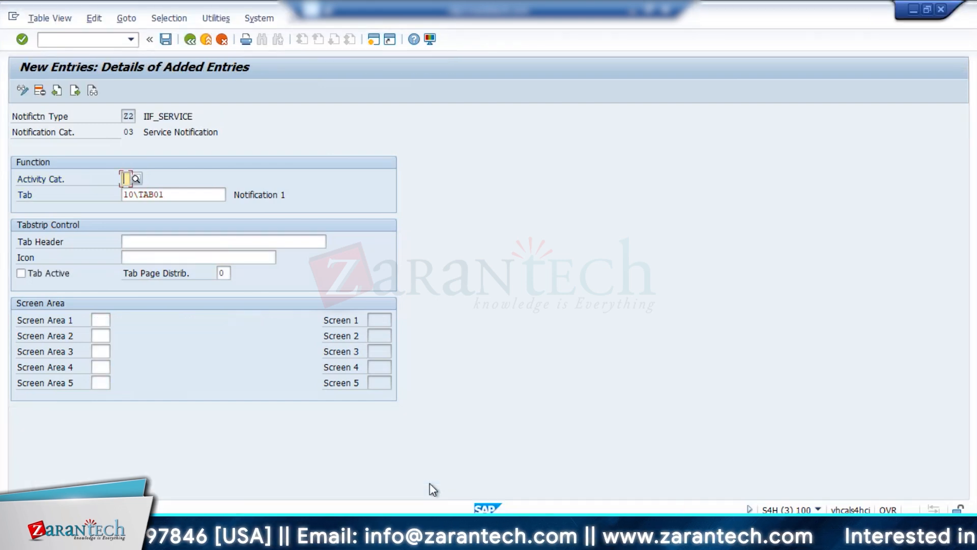
pyautogui.click(102, 320)
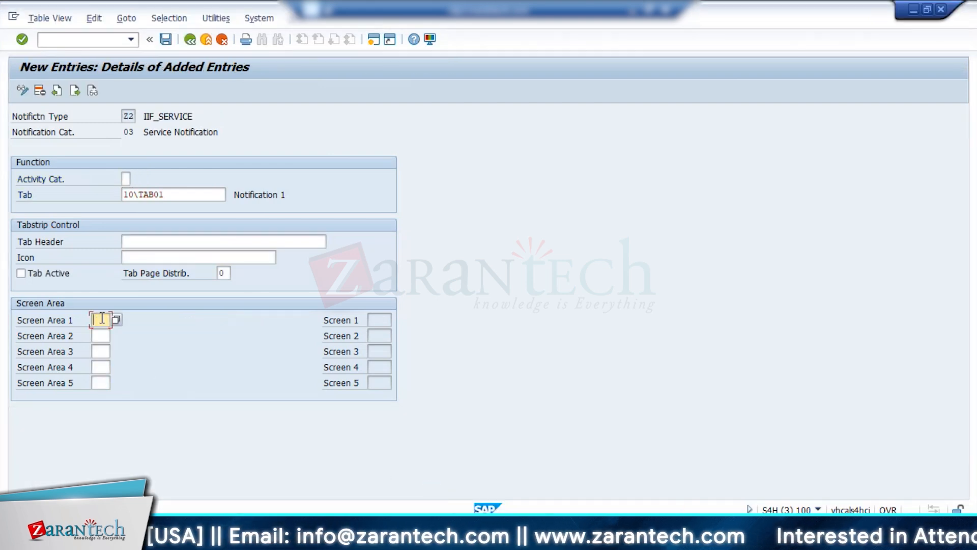
pyautogui.write('036')
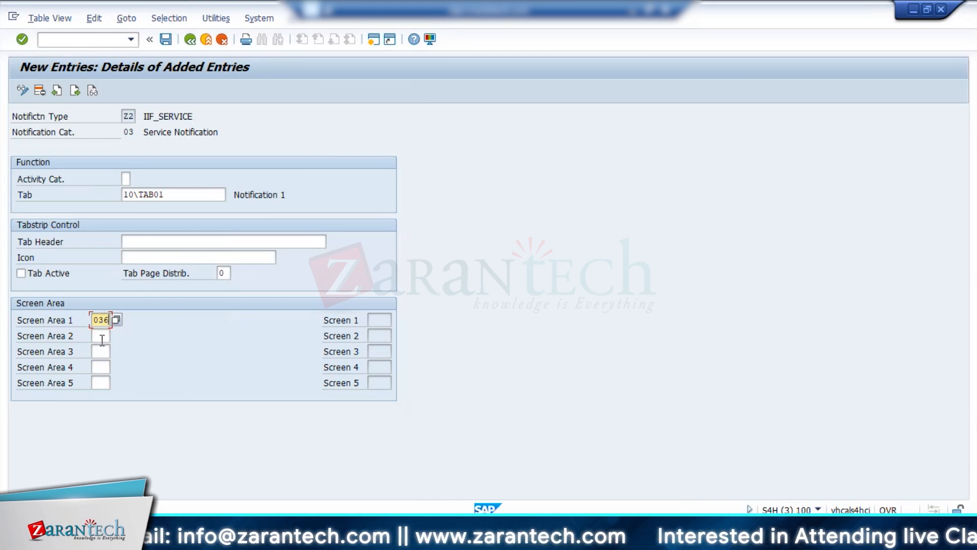
pyautogui.click(290, 484)
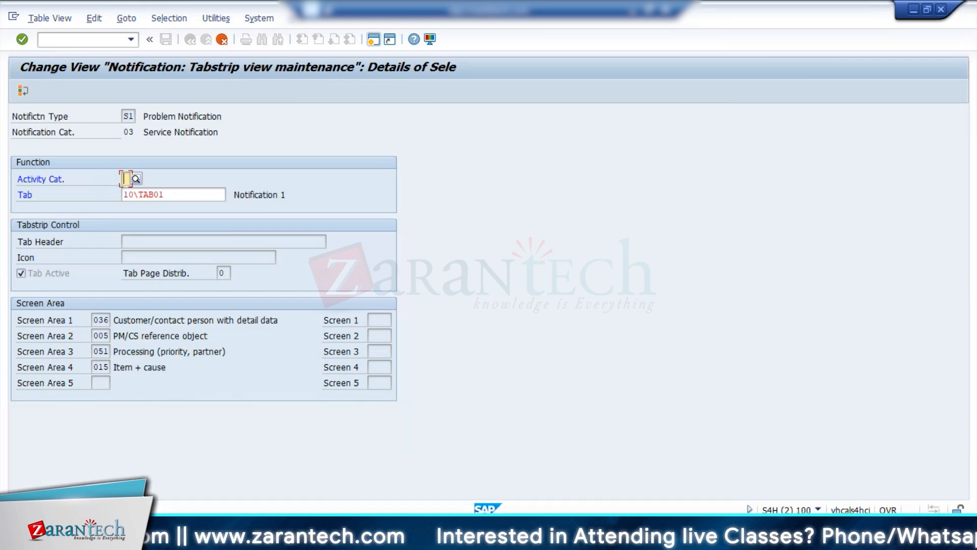
pyautogui.click(315, 479)
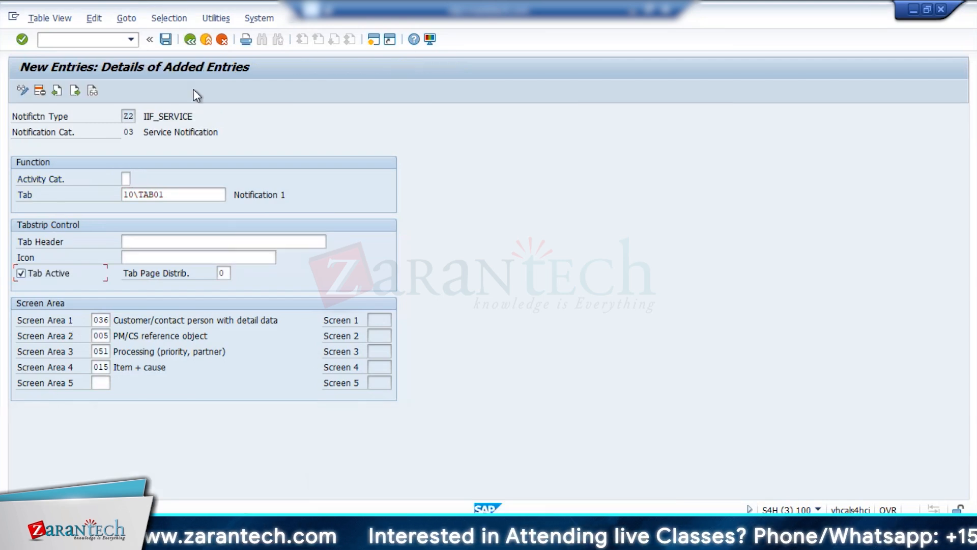
# Check the list of available notification tabs for the Z2 entry and save the 10\TAB01 entry.
pyautogui.click(209, 193)
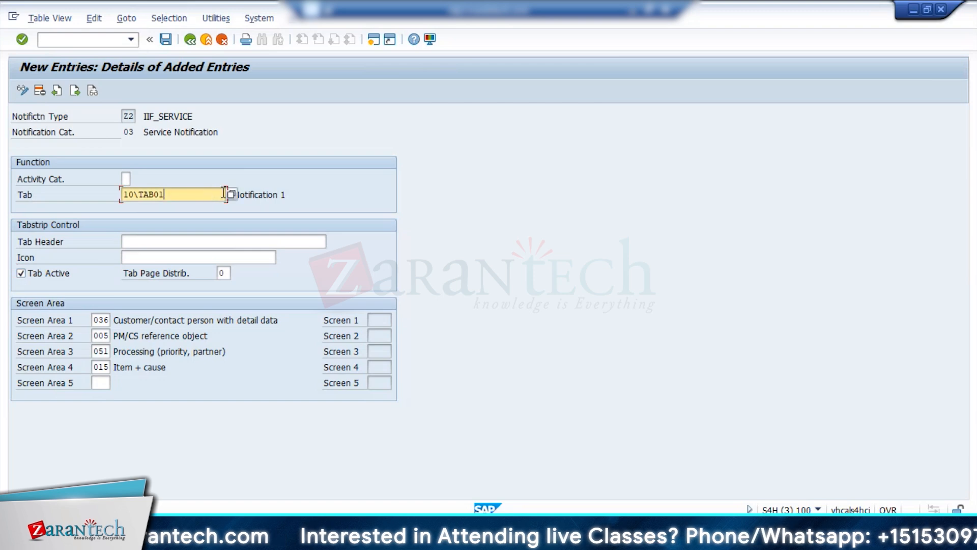
pyautogui.click(220, 194)
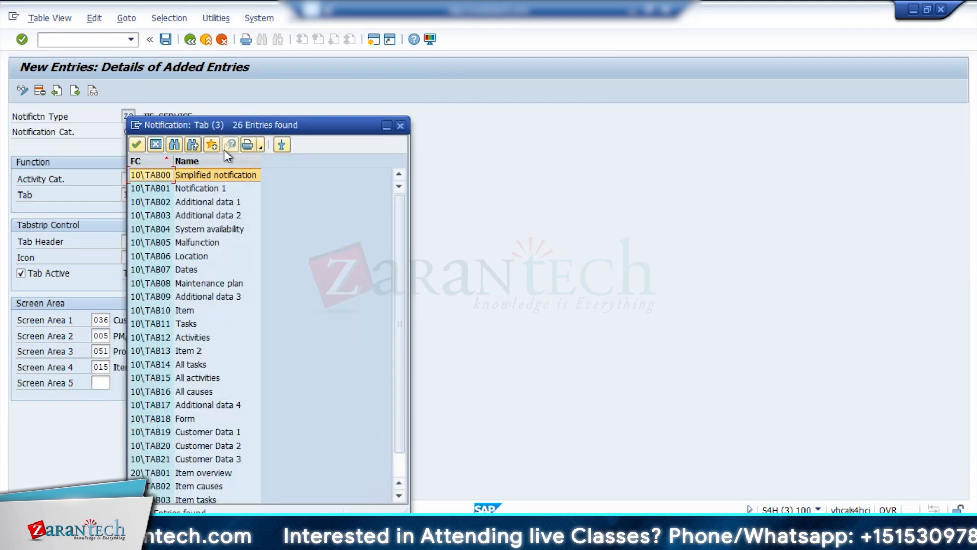
pyautogui.click(401, 125)
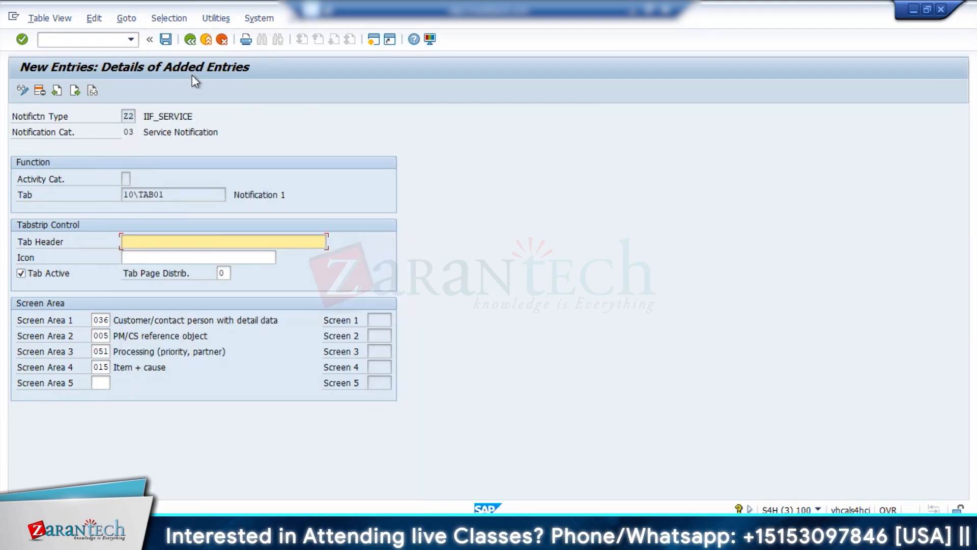
# Try to create a service notification of type Z2 in a new session to test the configuration.
pyautogui.click(373, 44)
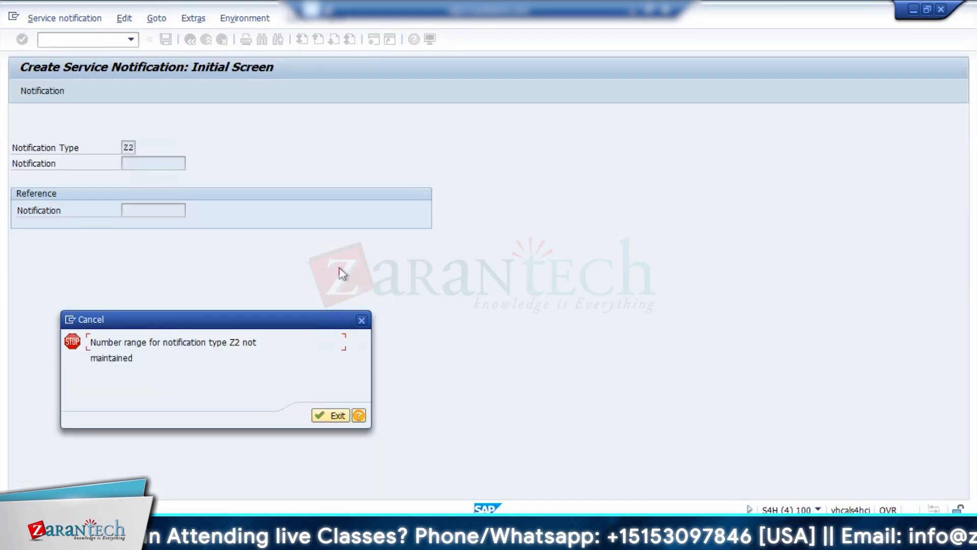
pyautogui.click(360, 321)
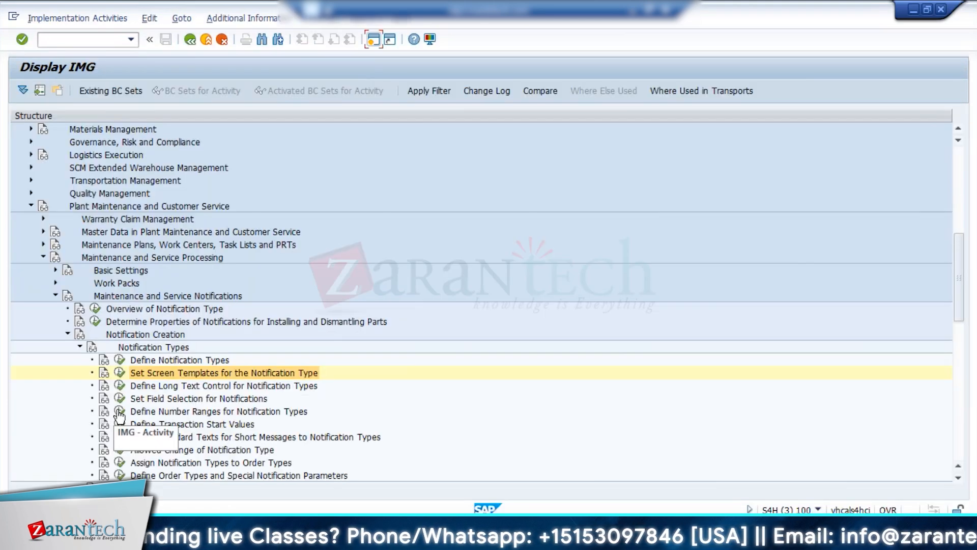
# Open the number ranges for notification types and examine the group overview to find where Z2 is assigned.
pyautogui.click(119, 412)
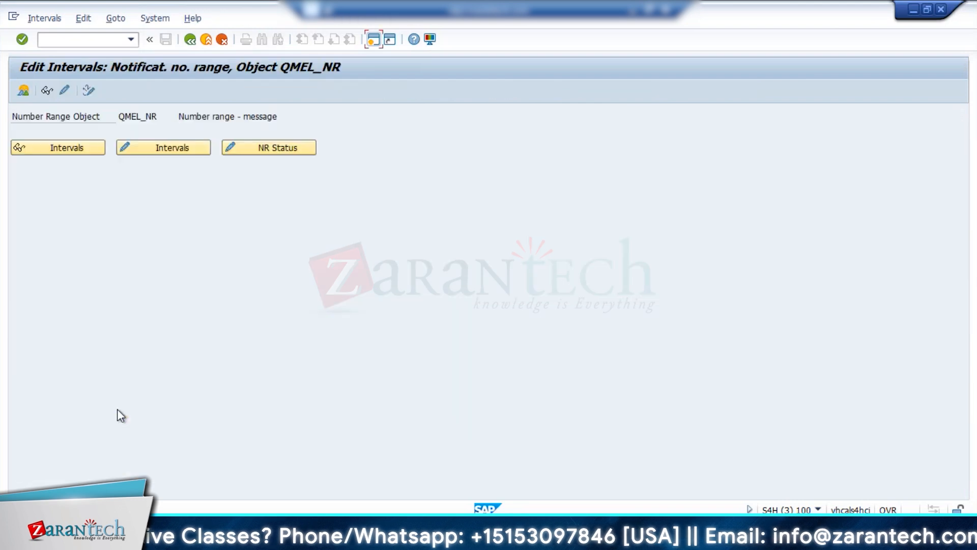
pyautogui.click(23, 90)
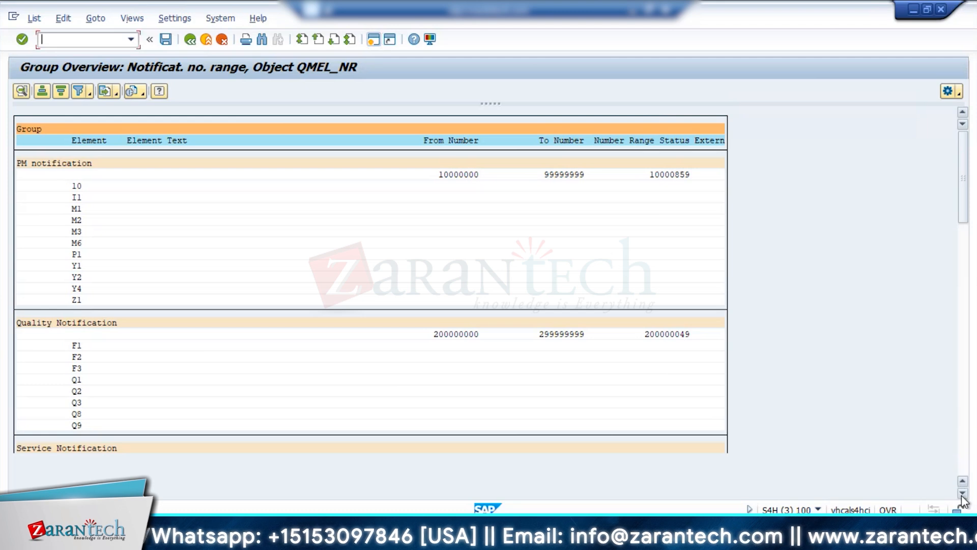
pyautogui.scroll(-6, 963, 496)
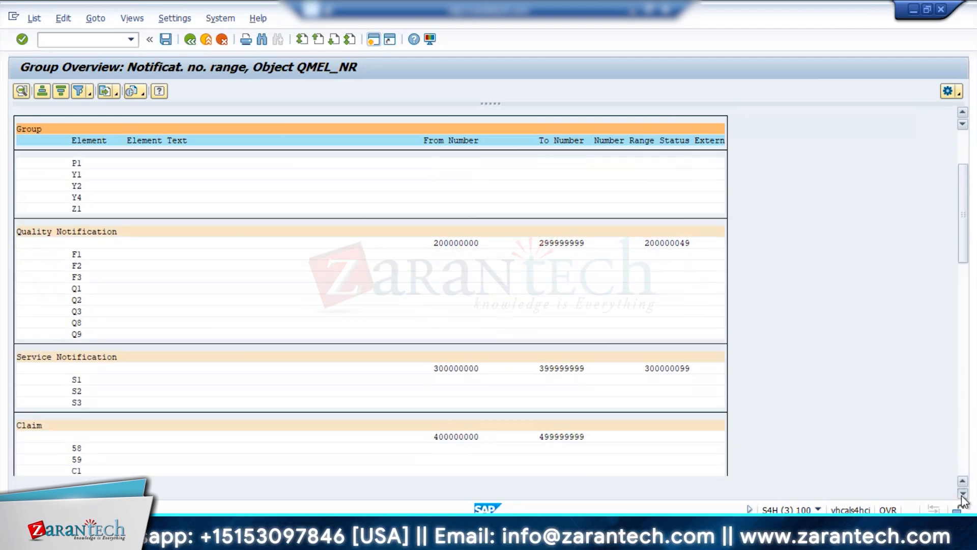
pyautogui.scroll(-9, 350, 273)
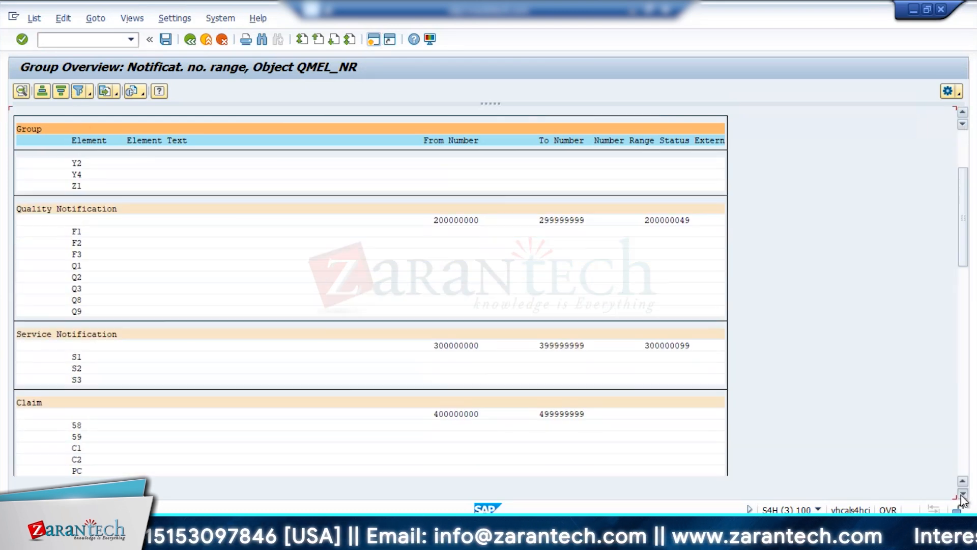
pyautogui.scroll(-5, 962, 499)
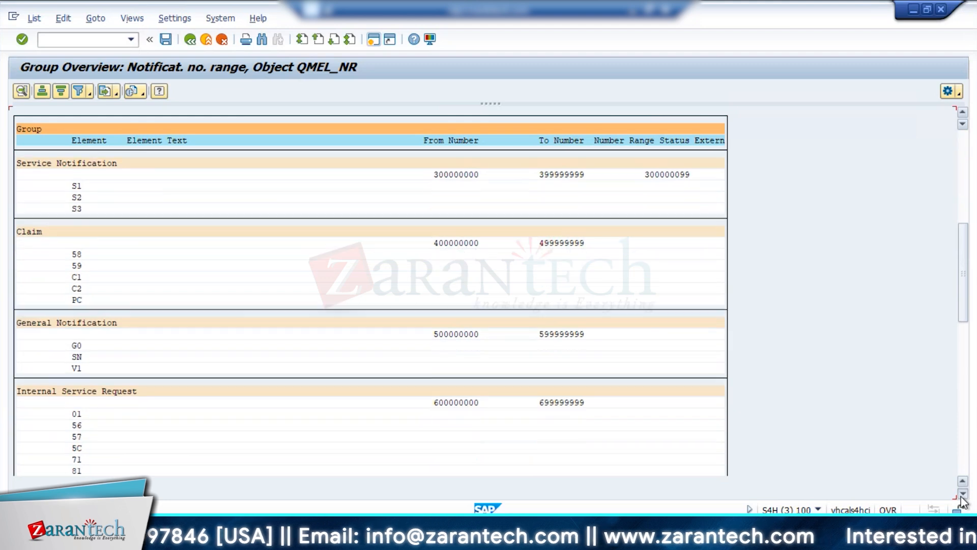
pyautogui.scroll(-4, 962, 498)
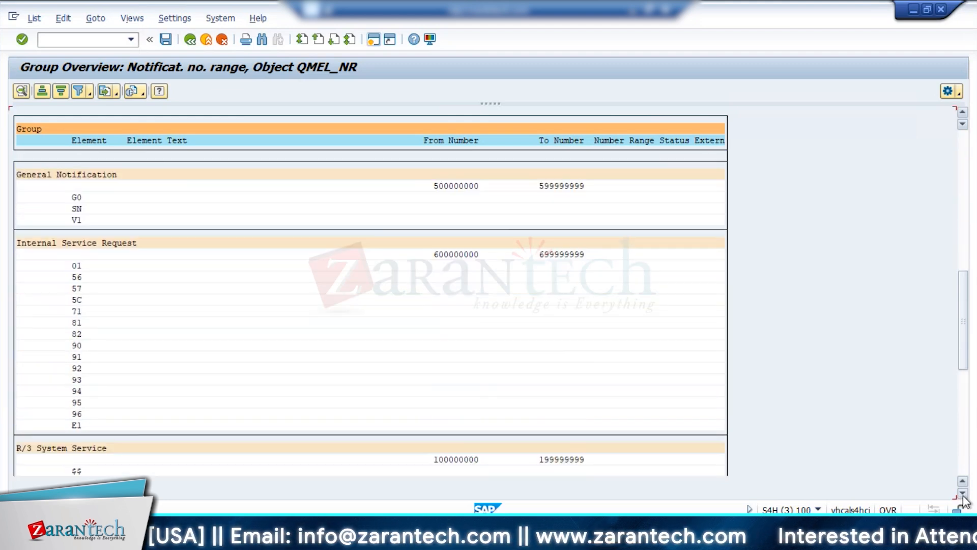
pyautogui.scroll(-4, 964, 502)
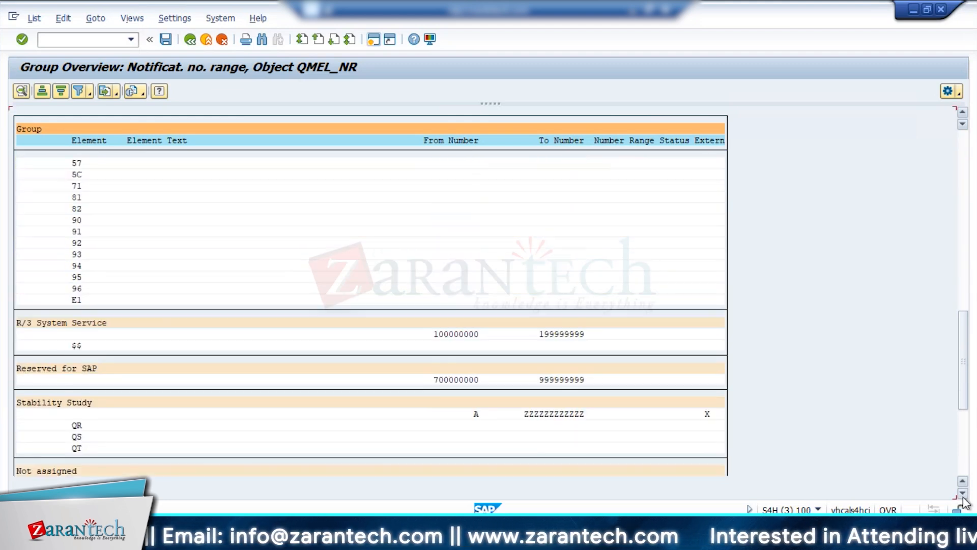
pyautogui.scroll(-5, 963, 501)
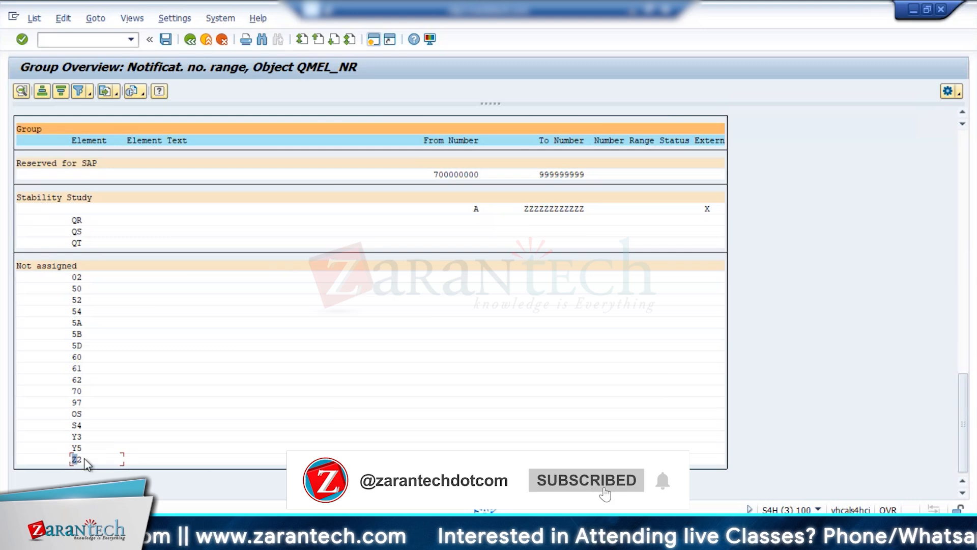
pyautogui.moveTo(963, 388); pyautogui.dragTo(965, 145)
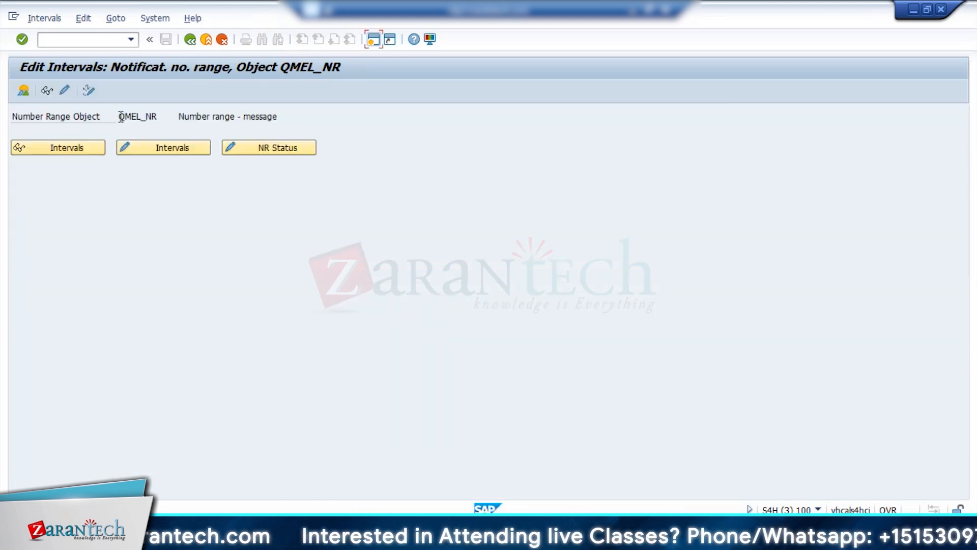
# Assign element Z2 to number range group 03 (Service Notification) for object QMEL_NR.
pyautogui.click(65, 91)
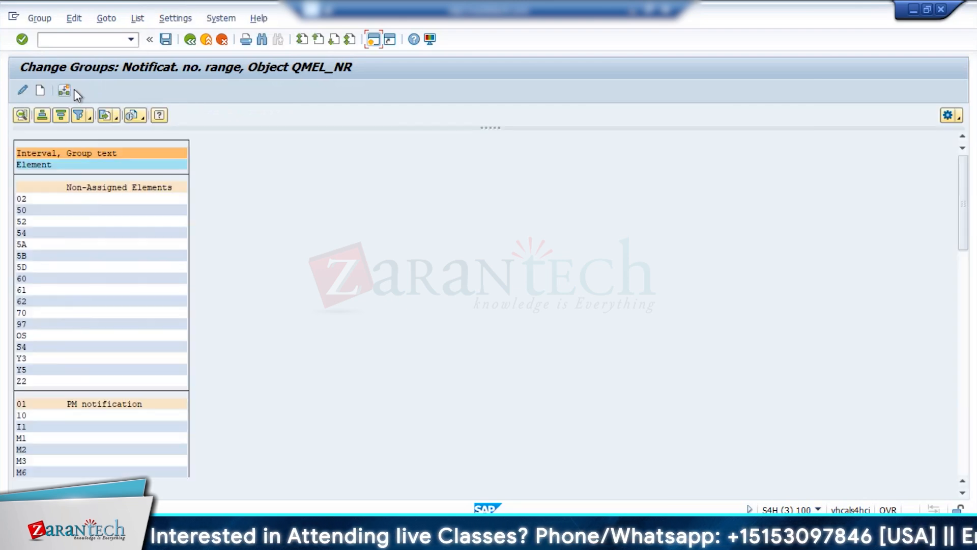
pyautogui.doubleClick(55, 392)
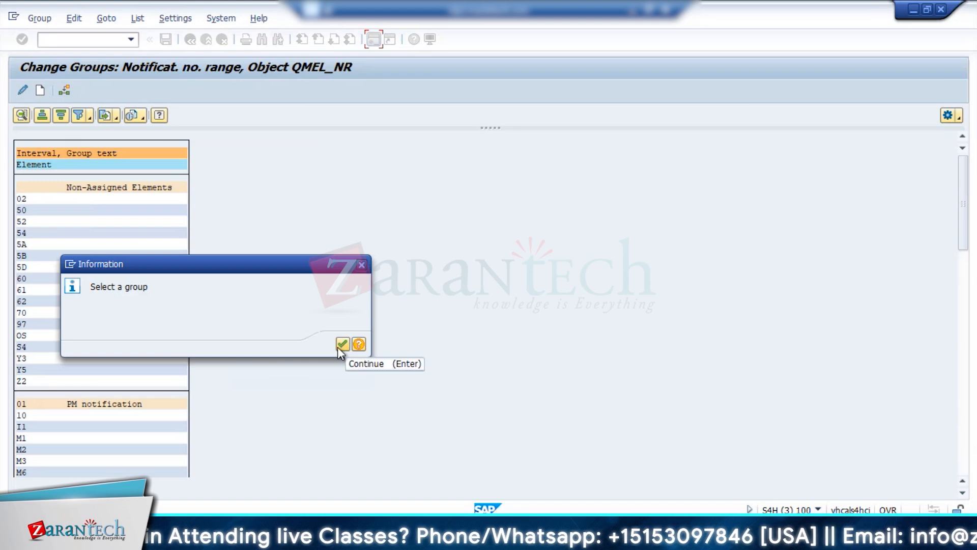
pyautogui.click(342, 344)
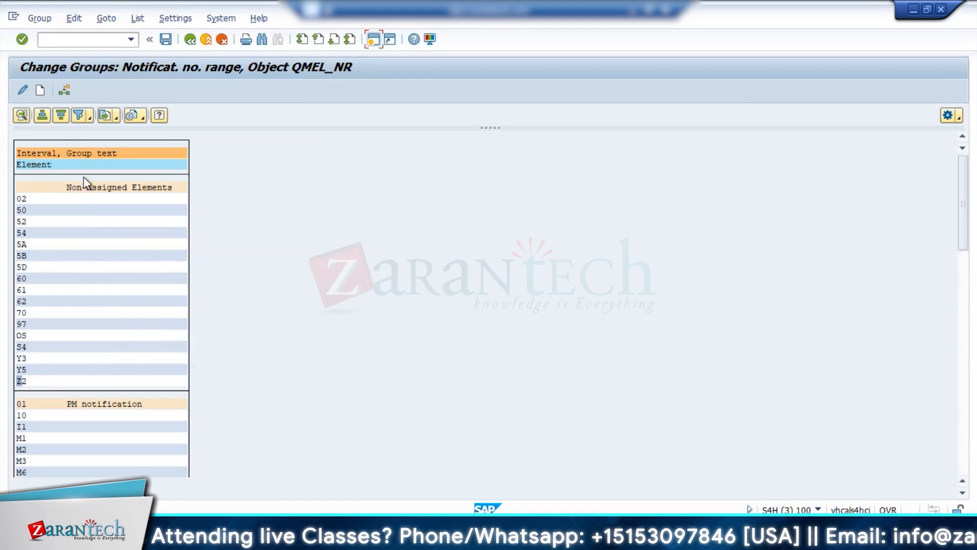
pyautogui.click(40, 92)
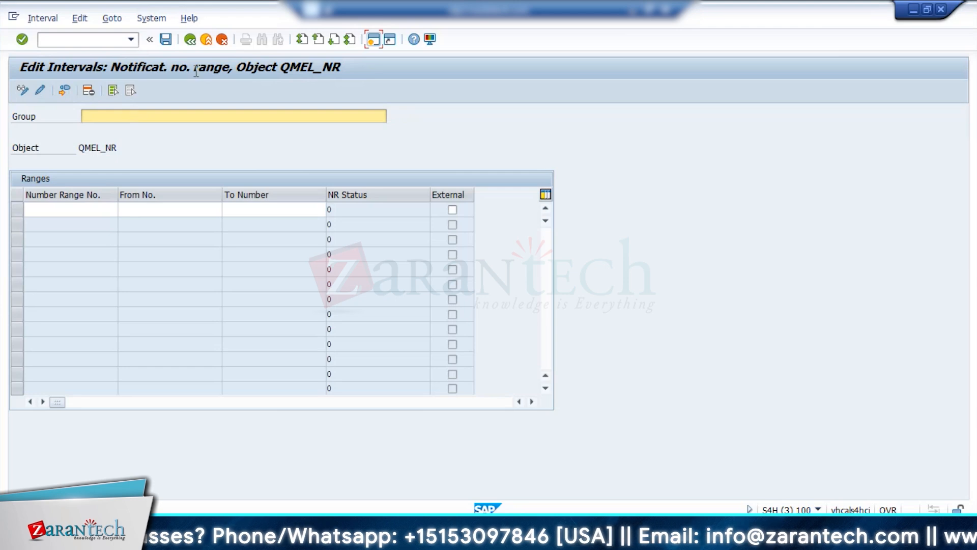
pyautogui.click(190, 39)
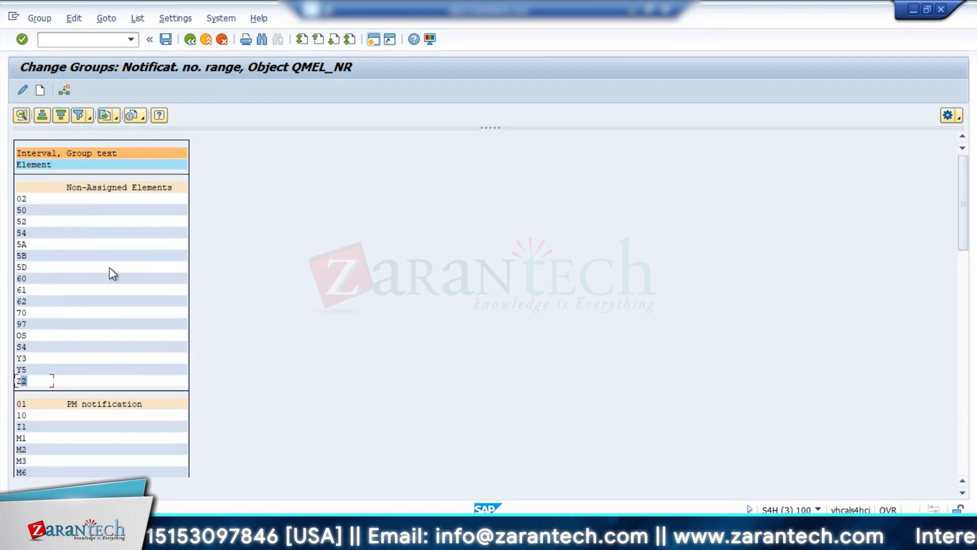
pyautogui.click(66, 91)
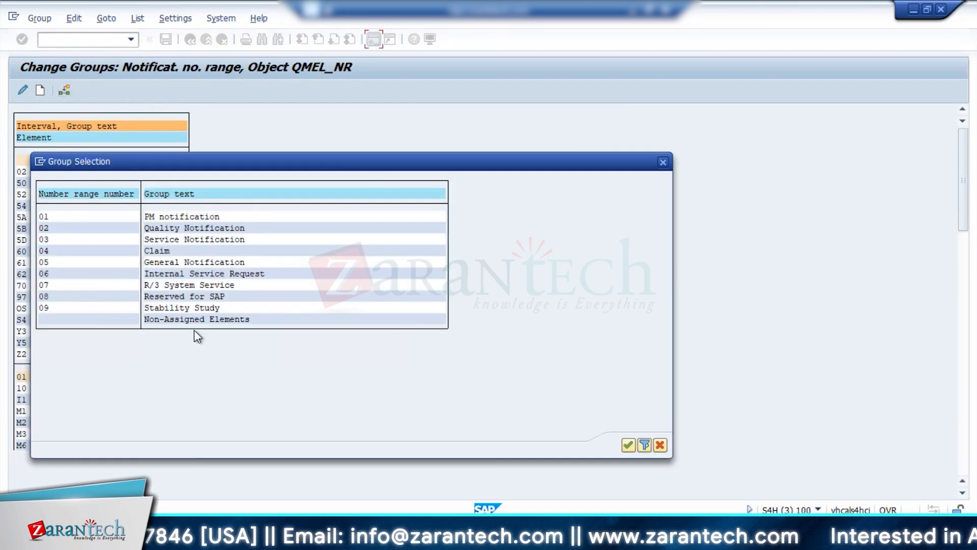
pyautogui.doubleClick(44, 239)
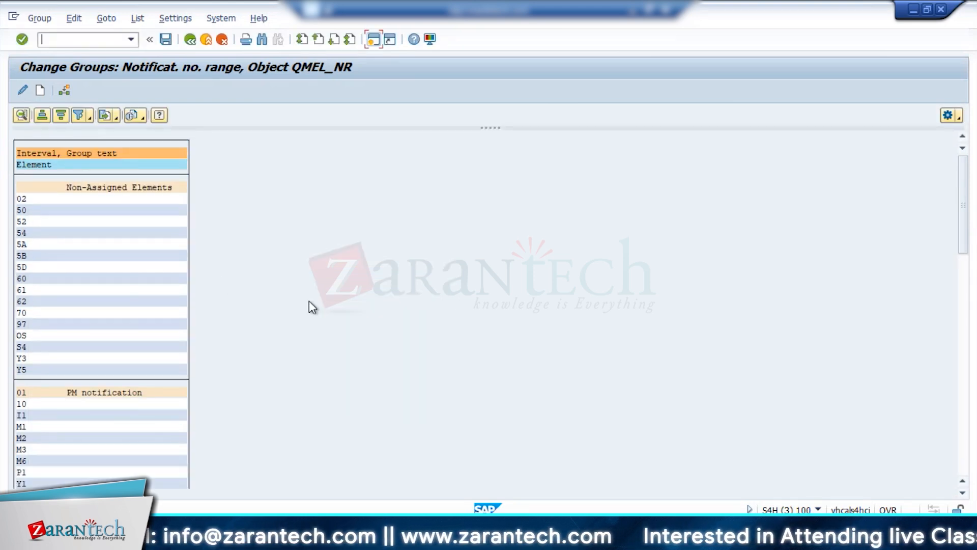
pyautogui.click(190, 40)
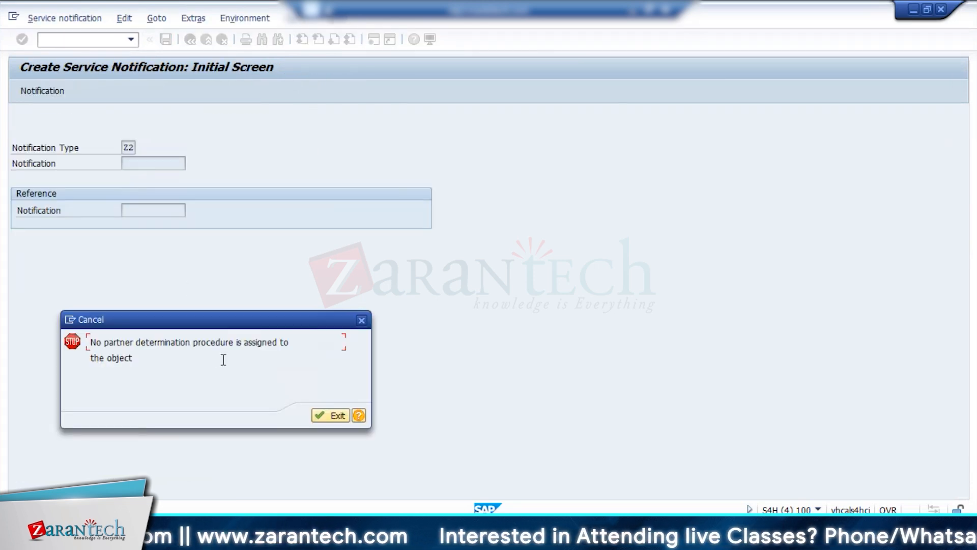
# Exit the repeated creation test for a Z2 service notification and close the extra SAP session.
pyautogui.click(361, 320)
pyautogui.moveTo(189, 539)
pyautogui.click(166, 471)
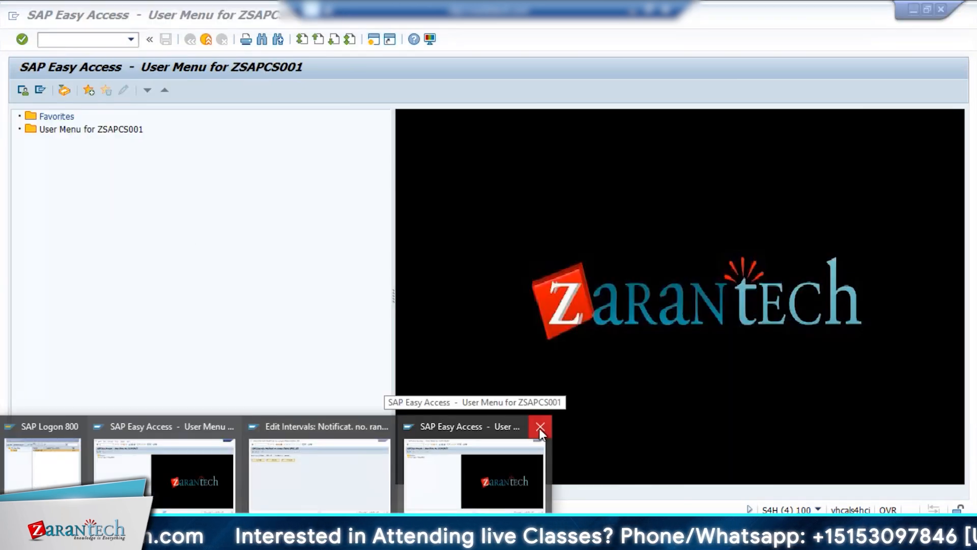
pyautogui.click(540, 427)
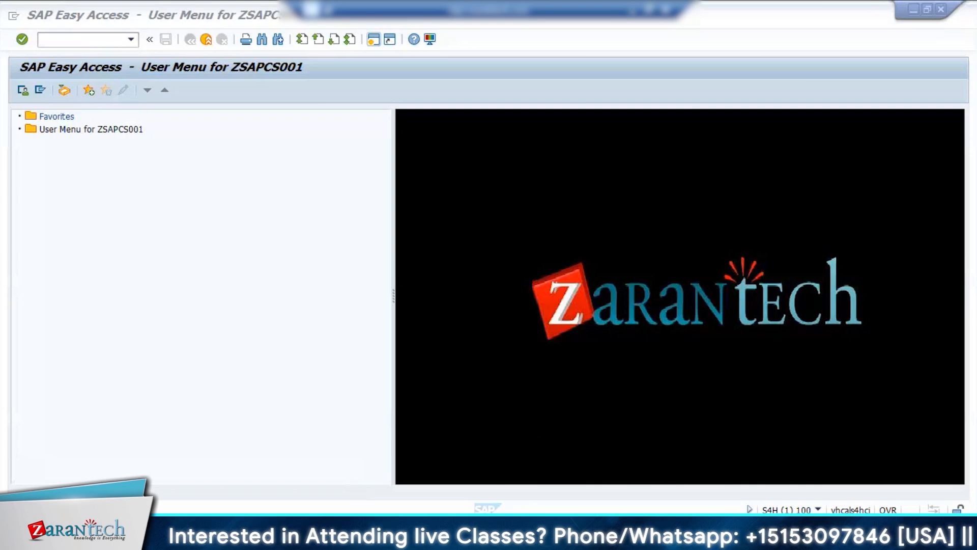
# In the customizing overview of notification types, open the screen areas in the notification header for type Z2.
pyautogui.moveTo(188, 538)
pyautogui.click(175, 481)
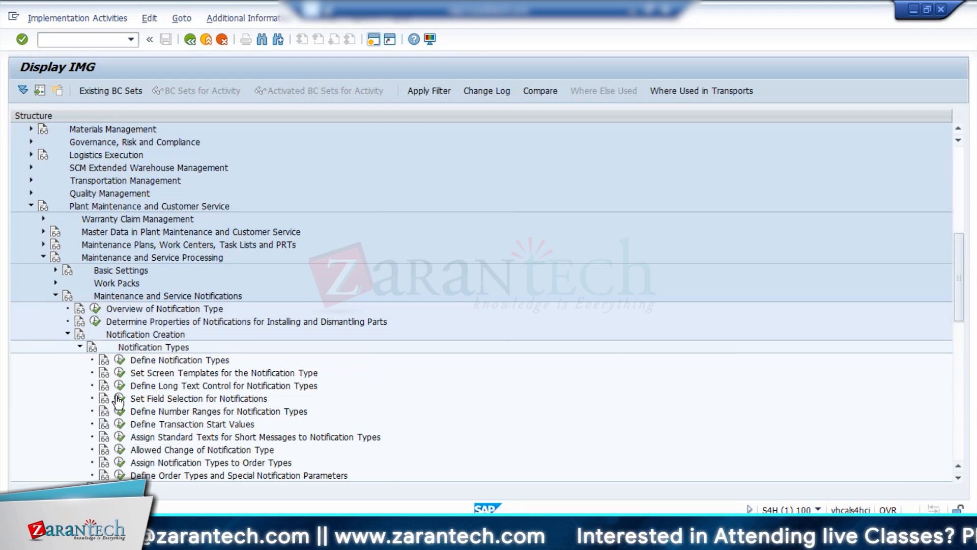
pyautogui.click(95, 308)
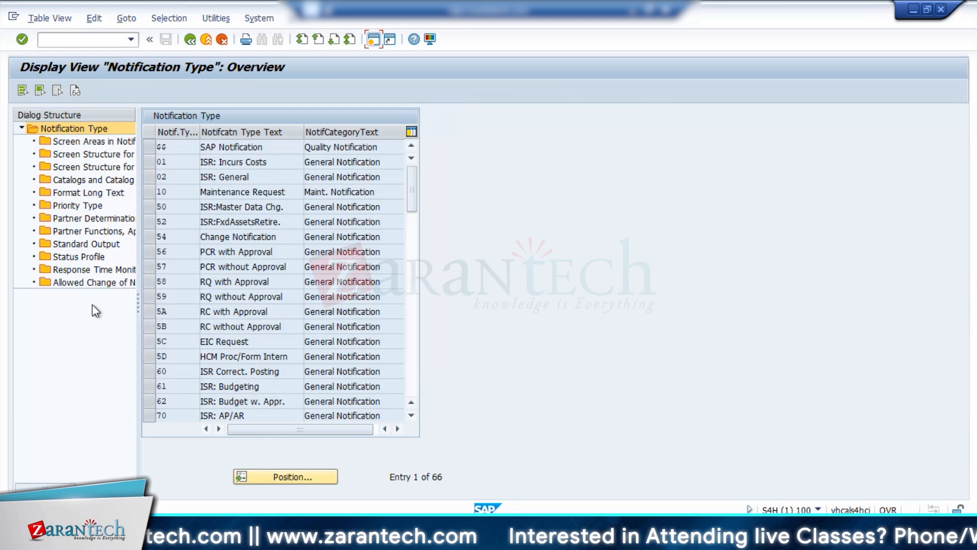
pyautogui.doubleClick(81, 141)
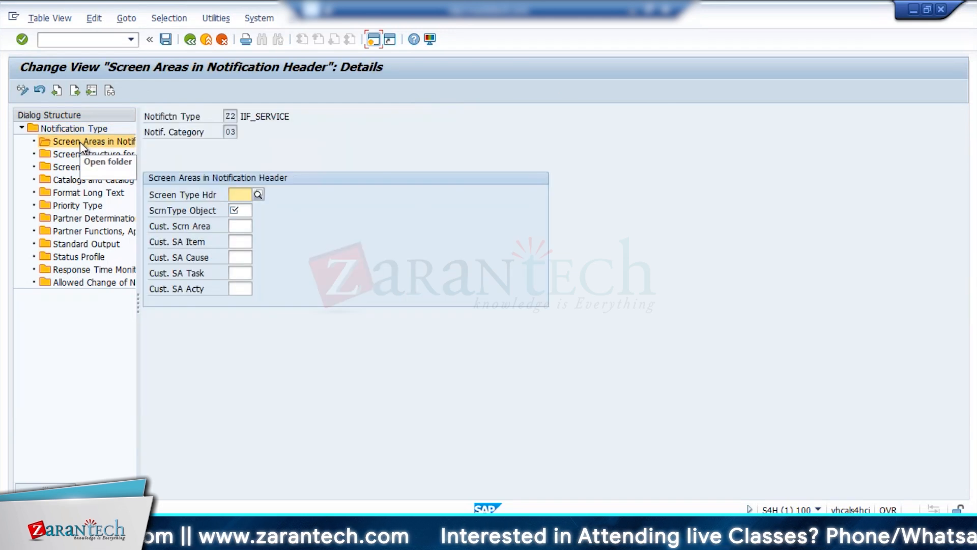
# Set the notification header's screen type to H200 (Header service notification) and the object screen type to O100 (Functional location+equipment+assembly).
pyautogui.click(258, 209)
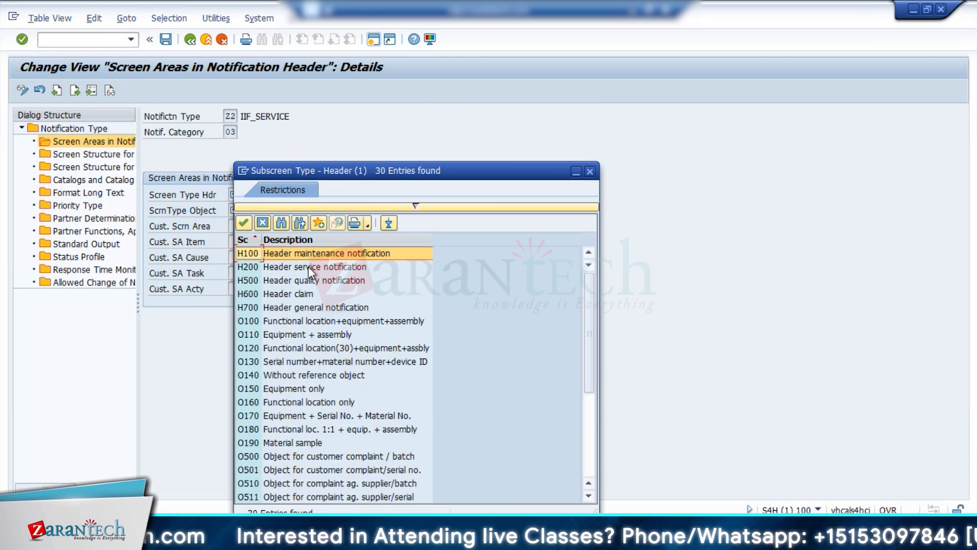
pyautogui.doubleClick(311, 267)
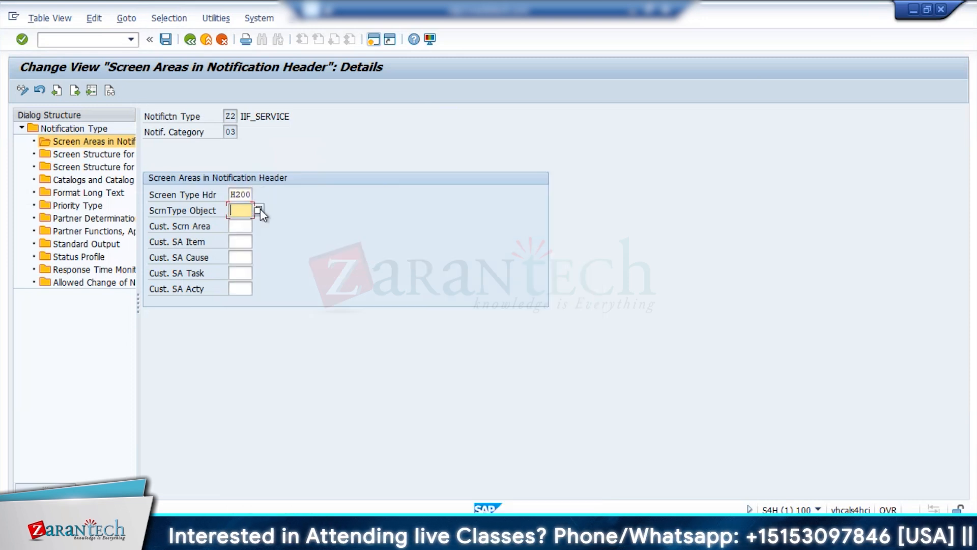
pyautogui.click(261, 209)
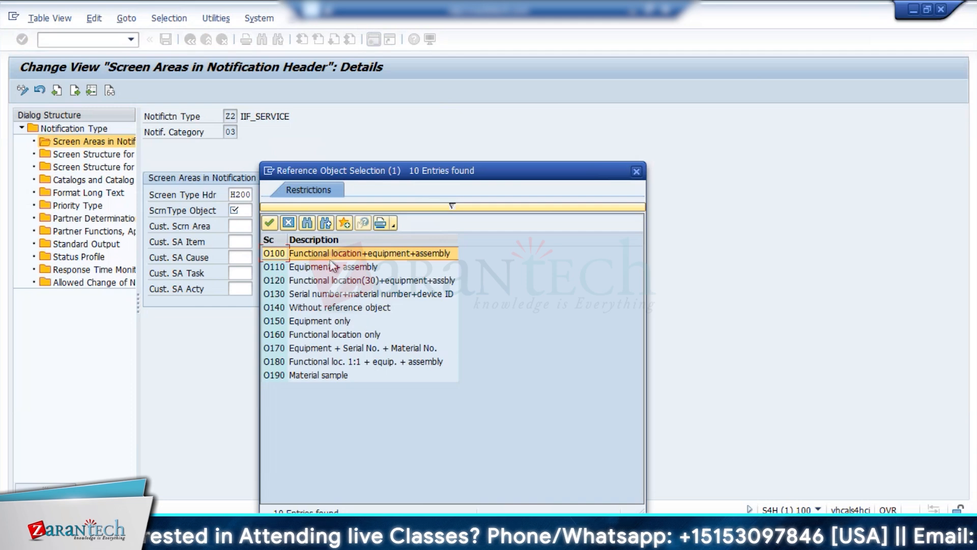
pyautogui.doubleClick(331, 257)
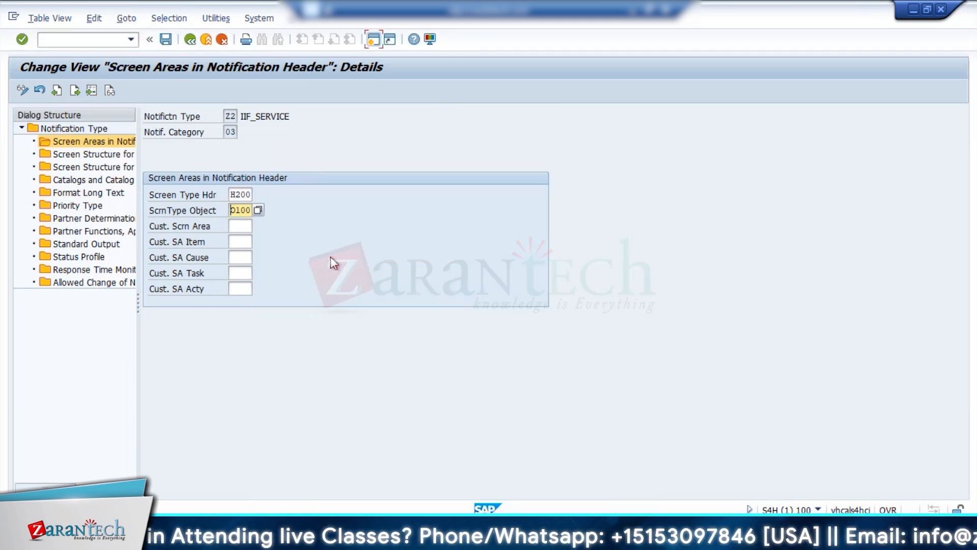
# In Z2's catalog assignment, set coding D, problems D, causes 5, tasks 2, activities A and object parts B, with classification active.
pyautogui.doubleClick(87, 155)
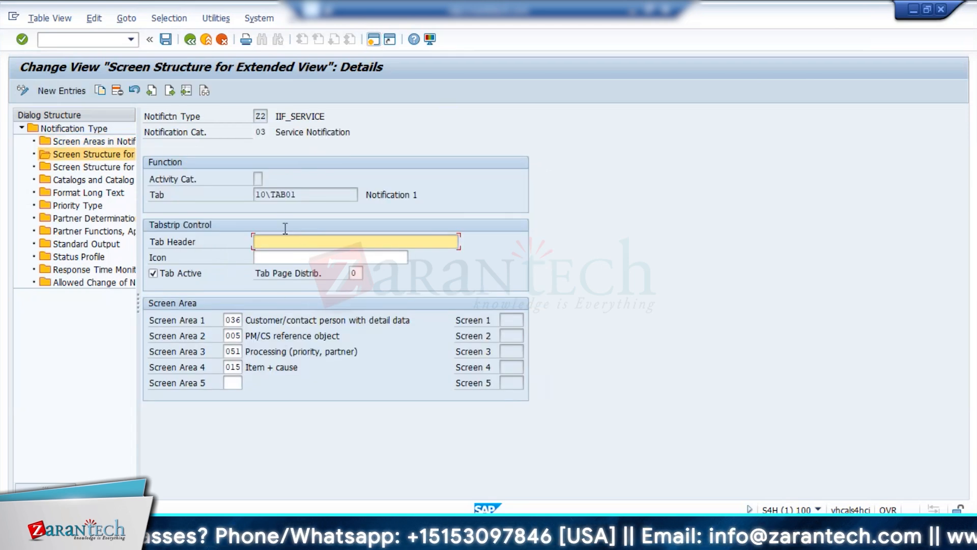
pyautogui.doubleClick(73, 168)
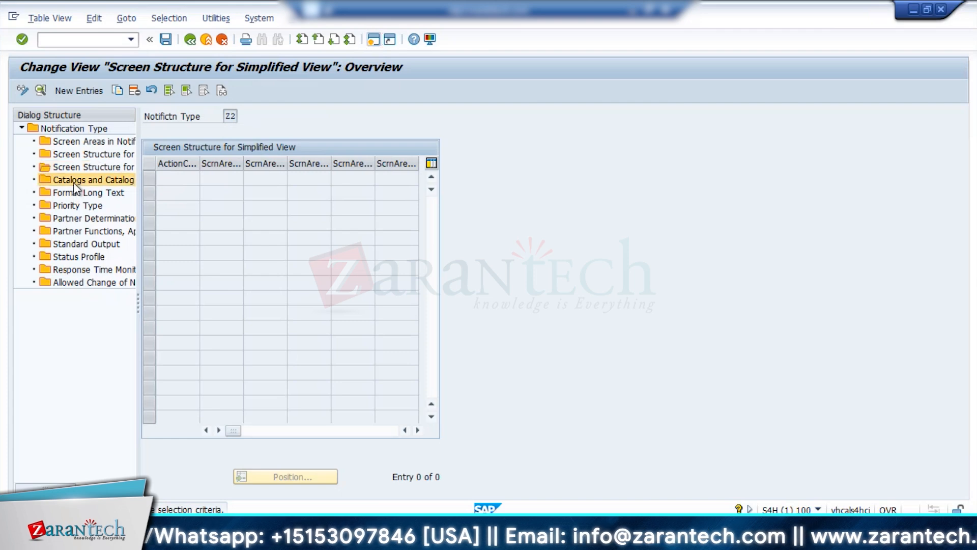
pyautogui.doubleClick(74, 182)
pyautogui.click(268, 194)
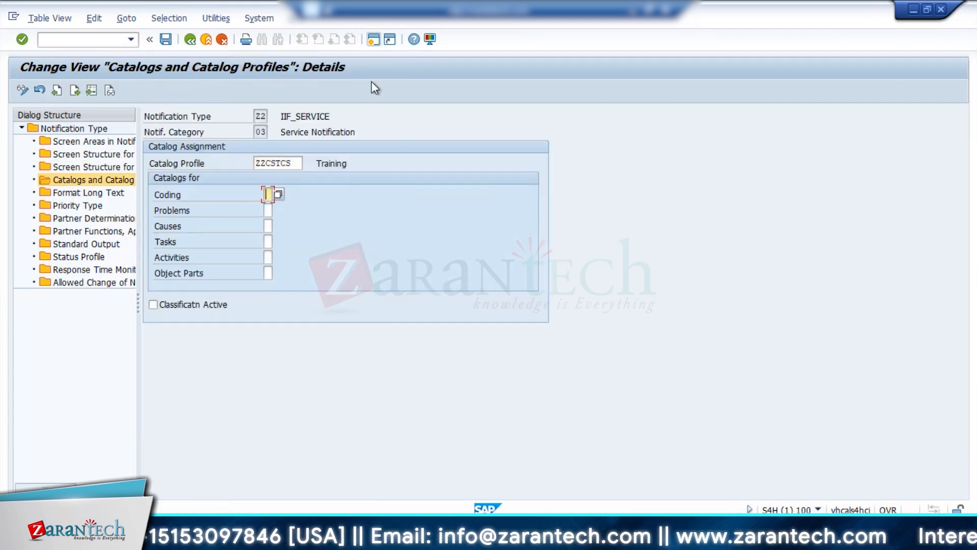
pyautogui.click(373, 39)
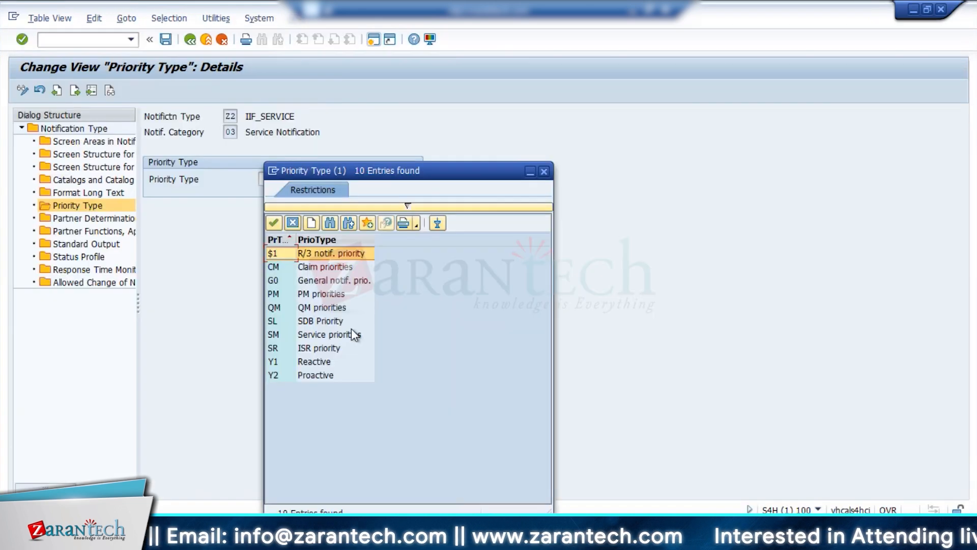
# Set Z2's priority type to SM (Service priorities) and its partner determination procedure to S1.
pyautogui.doubleClick(351, 334)
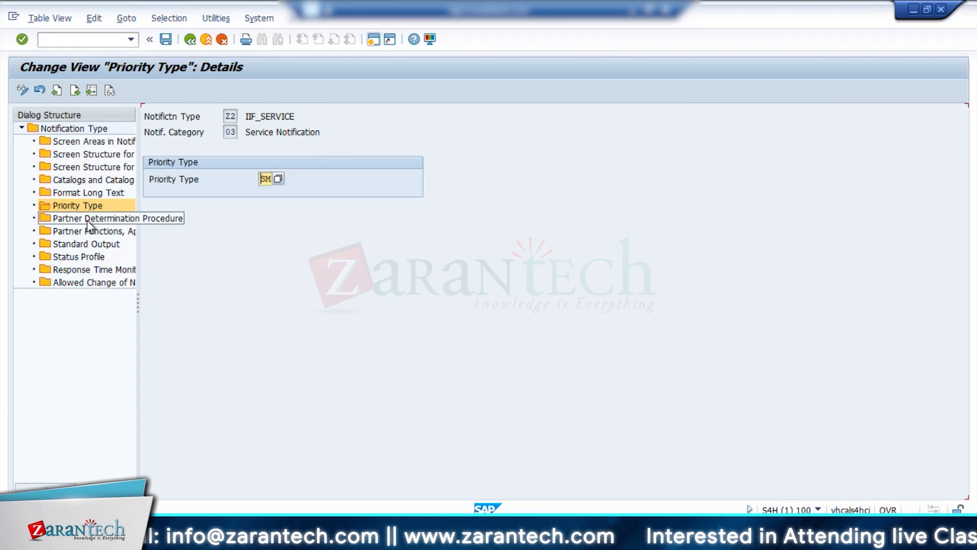
pyautogui.doubleClick(87, 220)
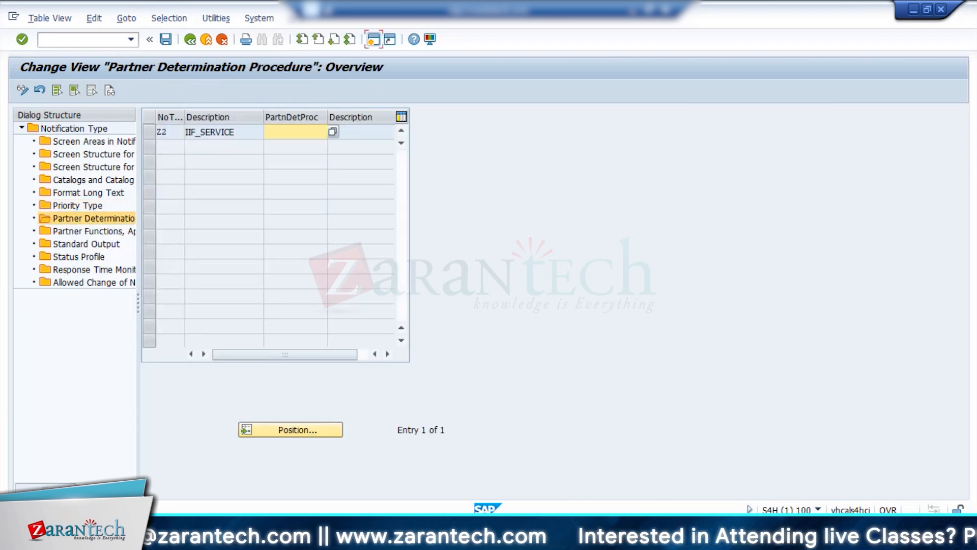
pyautogui.click(176, 472)
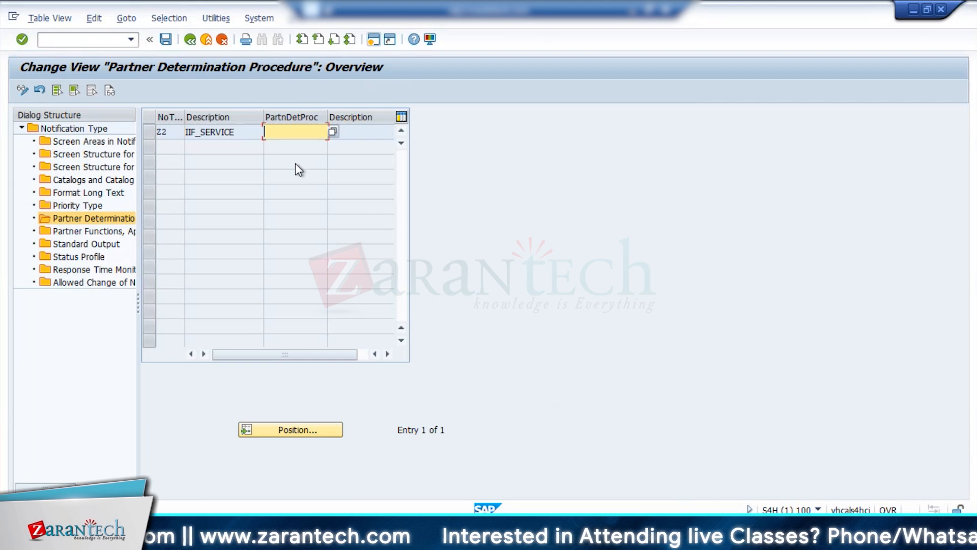
pyautogui.write('s1')
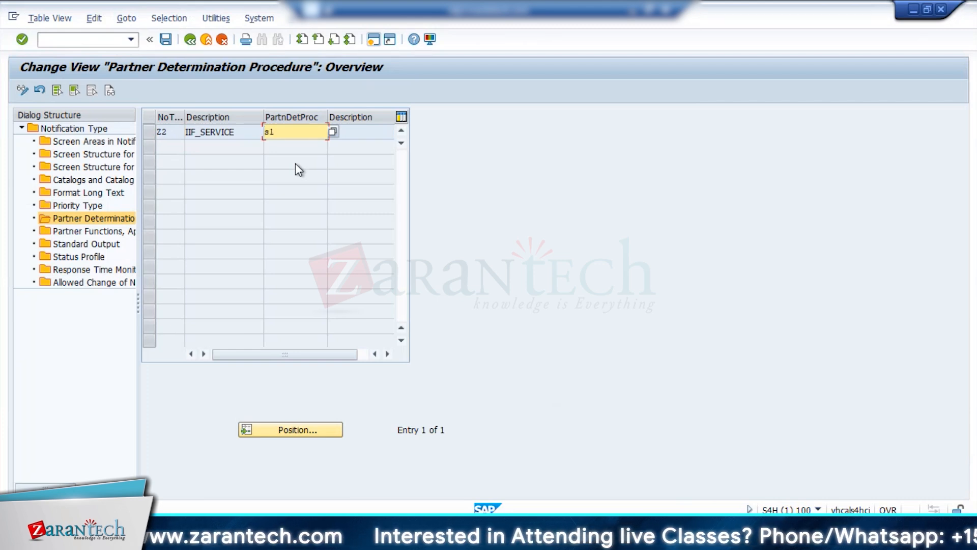
pyautogui.press('Return')
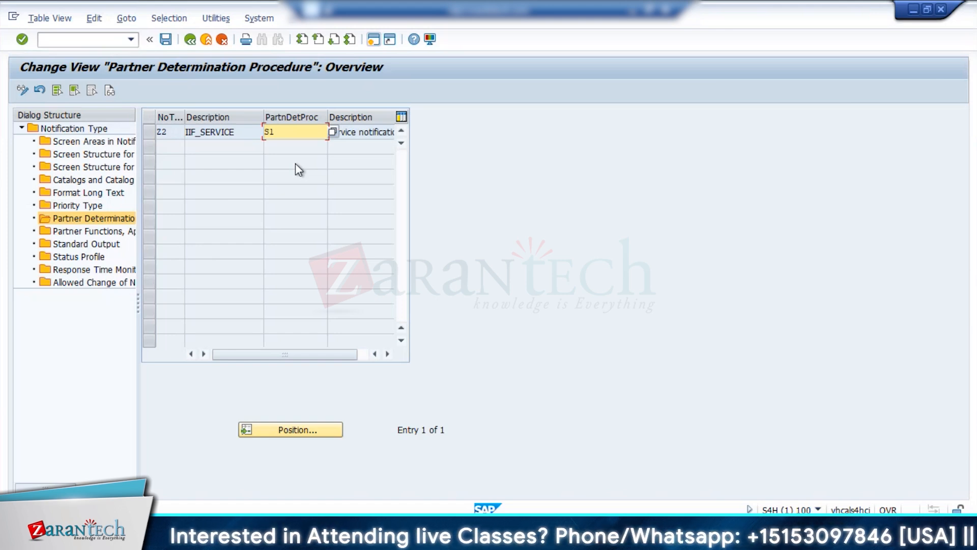
# Open Z2's partner functions and approval settings and examine the corresponding S1 settings in the other session.
pyautogui.doubleClick(80, 232)
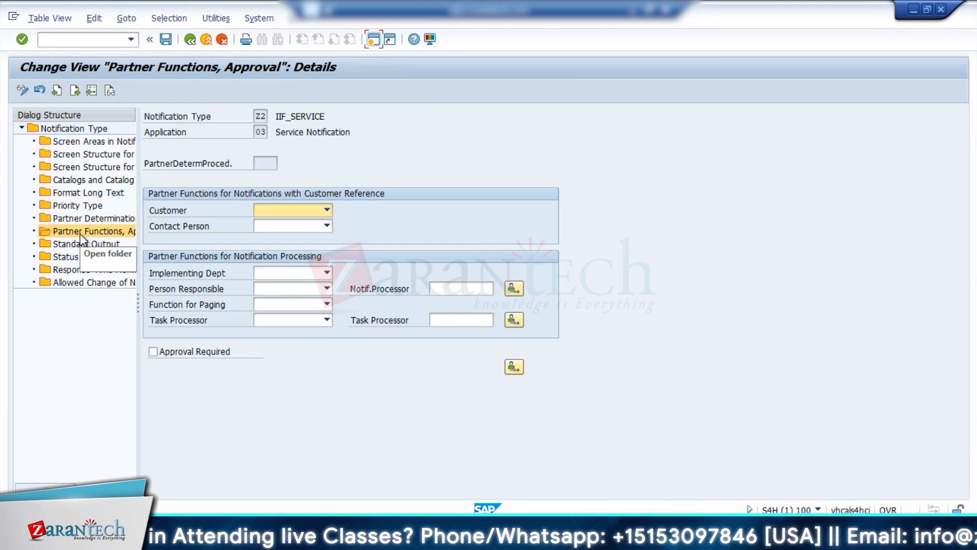
pyautogui.doubleClick(98, 220)
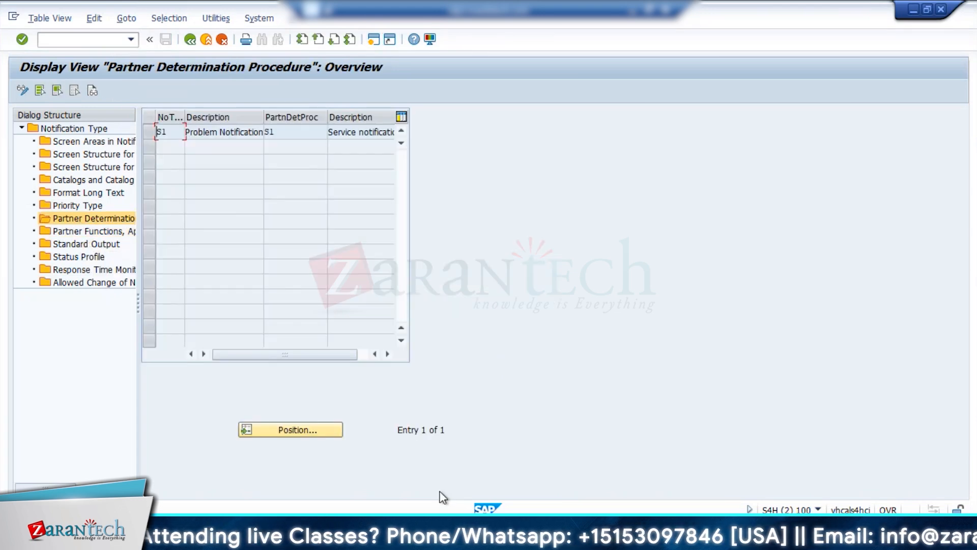
pyautogui.doubleClick(100, 231)
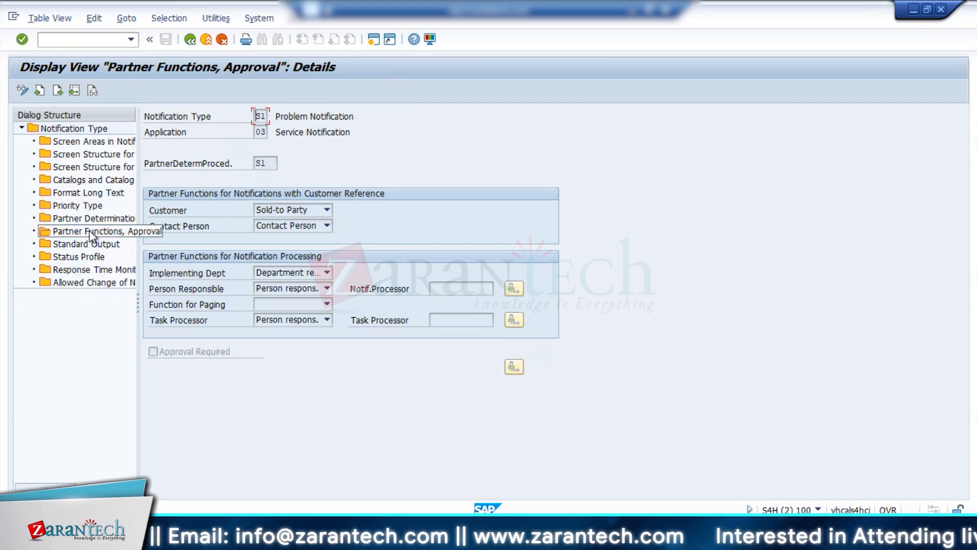
pyautogui.click(164, 493)
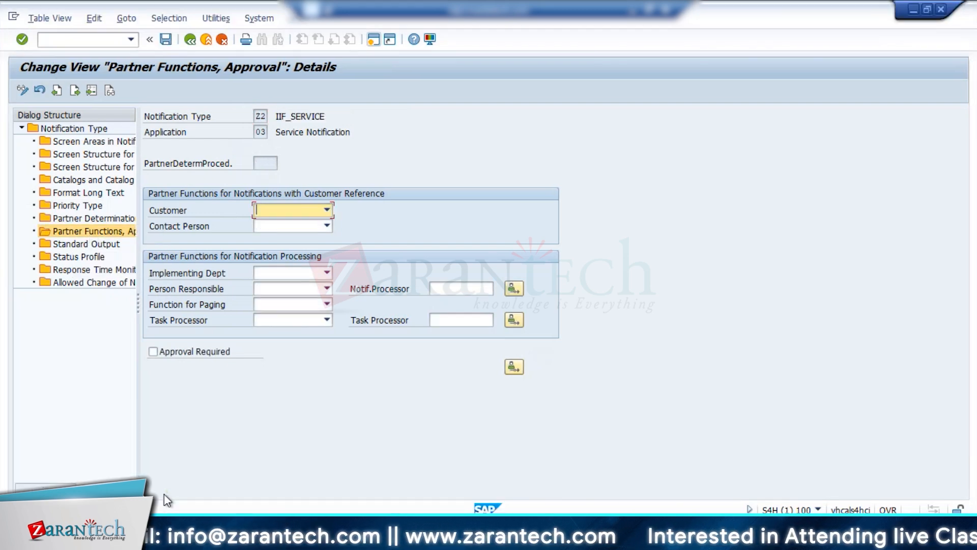
# Try to assign Z2's partner functions using S1 as reference: Sold-to Party as customer, Contact Person as contact and Department resp. as implementing department.
pyautogui.click(327, 210)
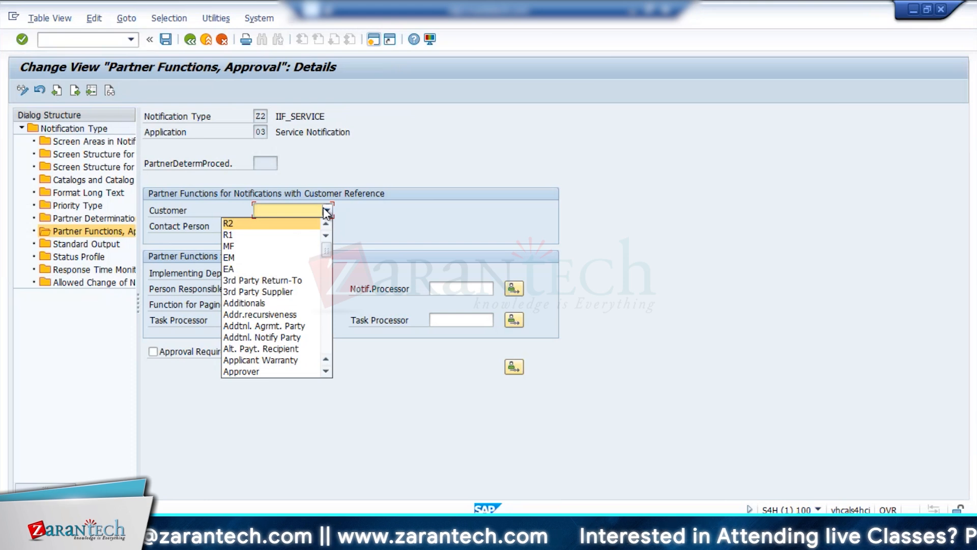
pyautogui.moveTo(357, 487)
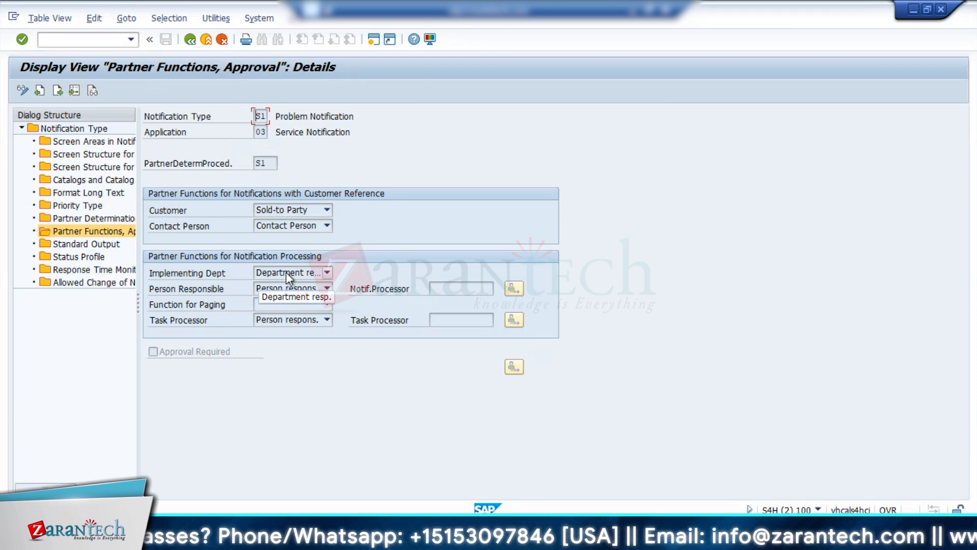
pyautogui.moveTo(221, 540)
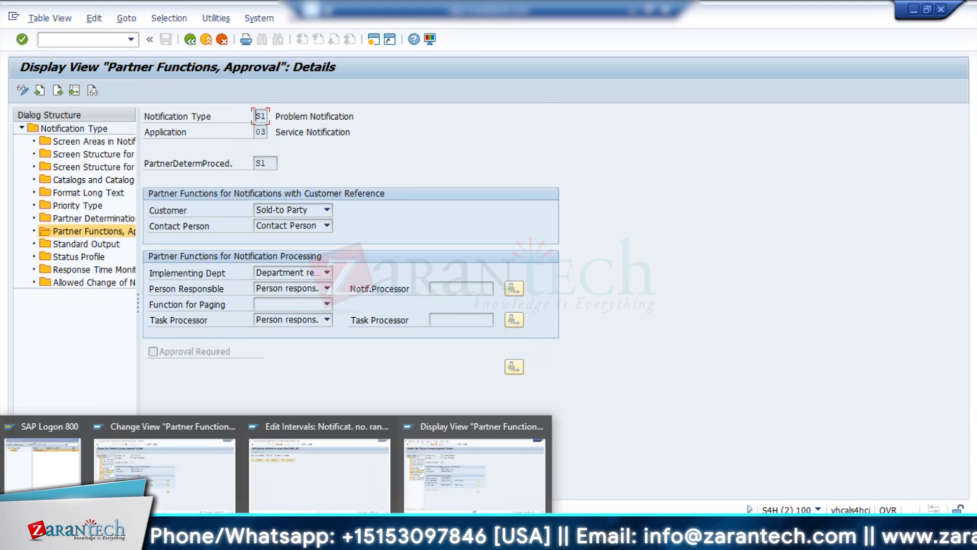
pyautogui.click(177, 474)
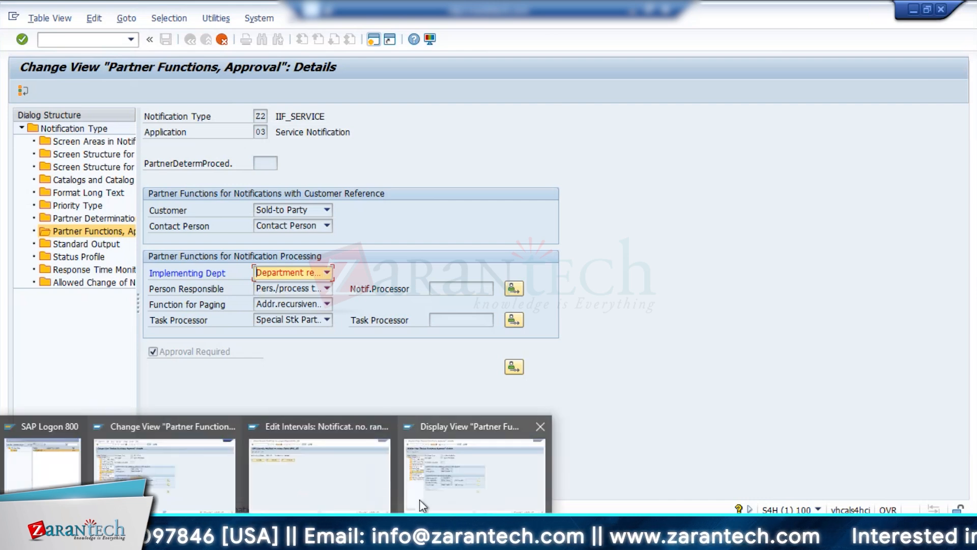
pyautogui.click(419, 499)
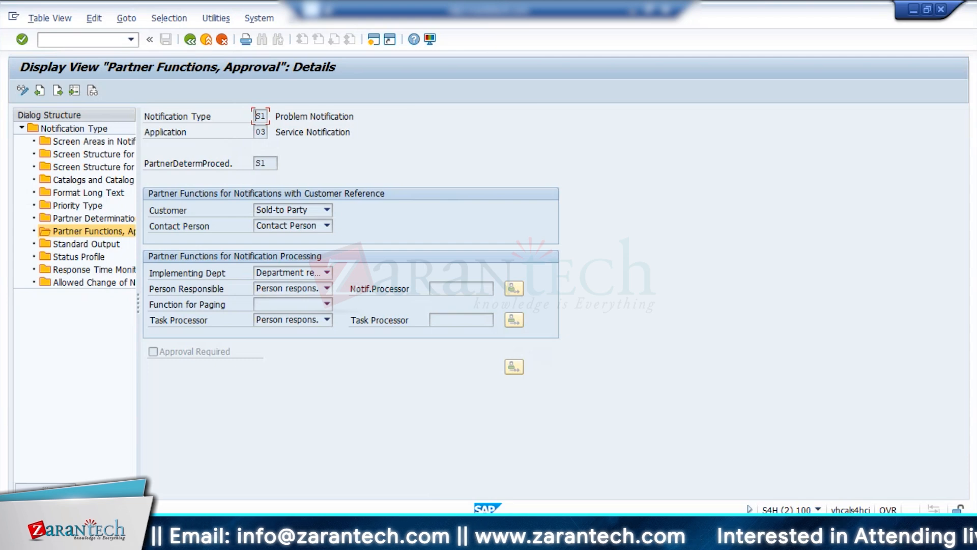
pyautogui.moveTo(279, 539)
pyautogui.click(197, 476)
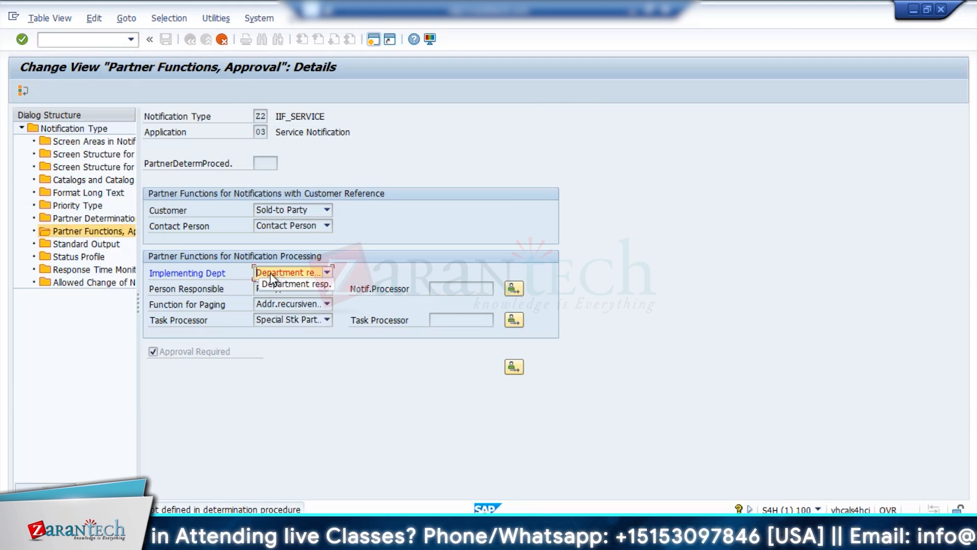
# Look for another implementing department function for Z2, recheck the S1 reference settings, and cancel the partner function entries.
pyautogui.click(93, 218)
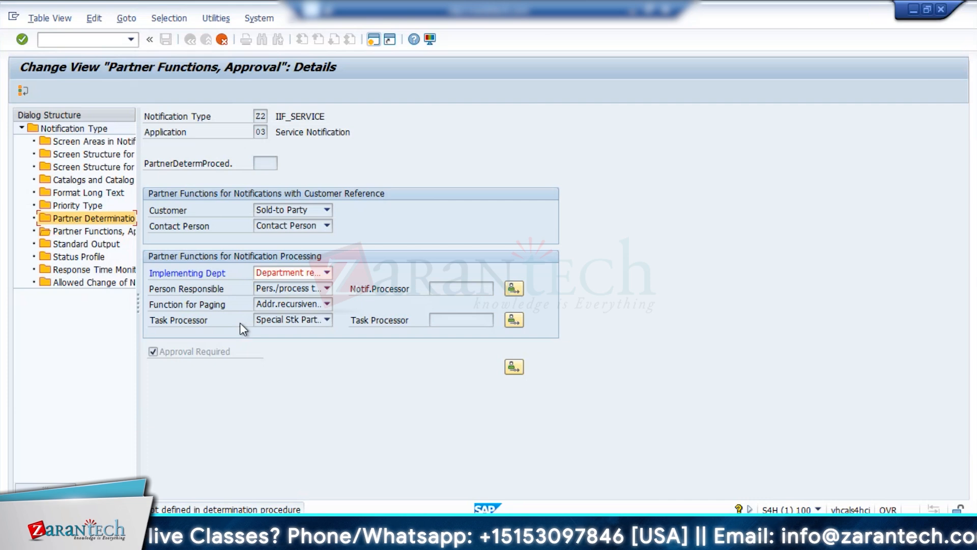
pyautogui.click(327, 272)
pyautogui.click(329, 407)
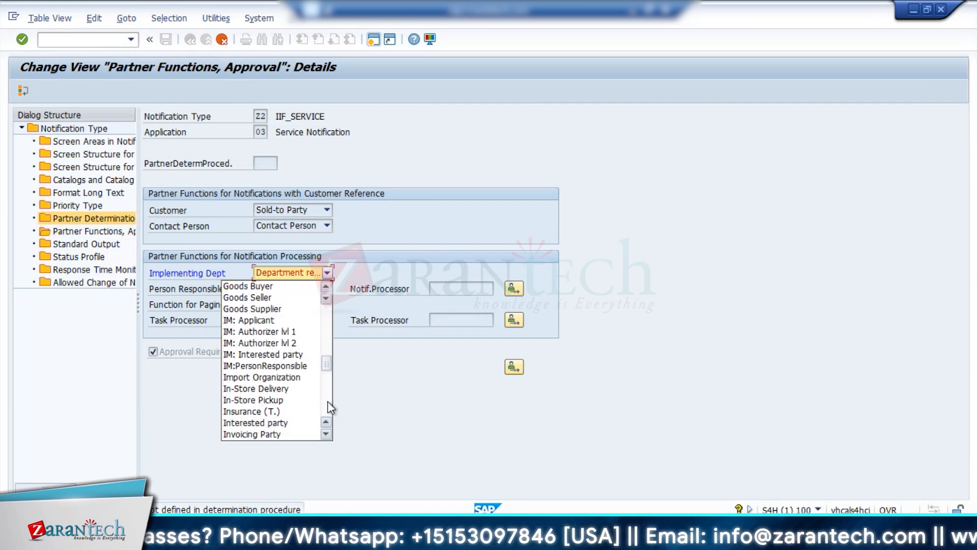
pyautogui.click(328, 407)
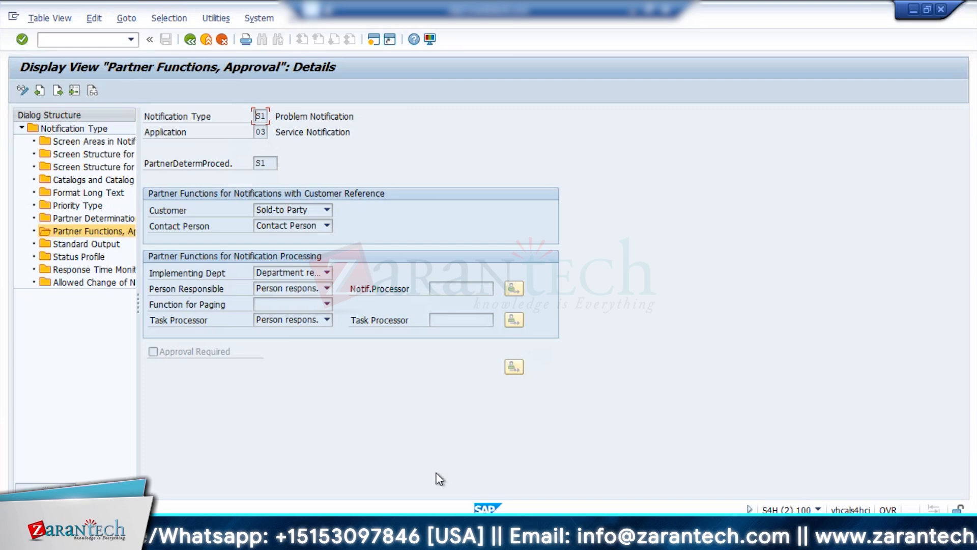
pyautogui.click(90, 219)
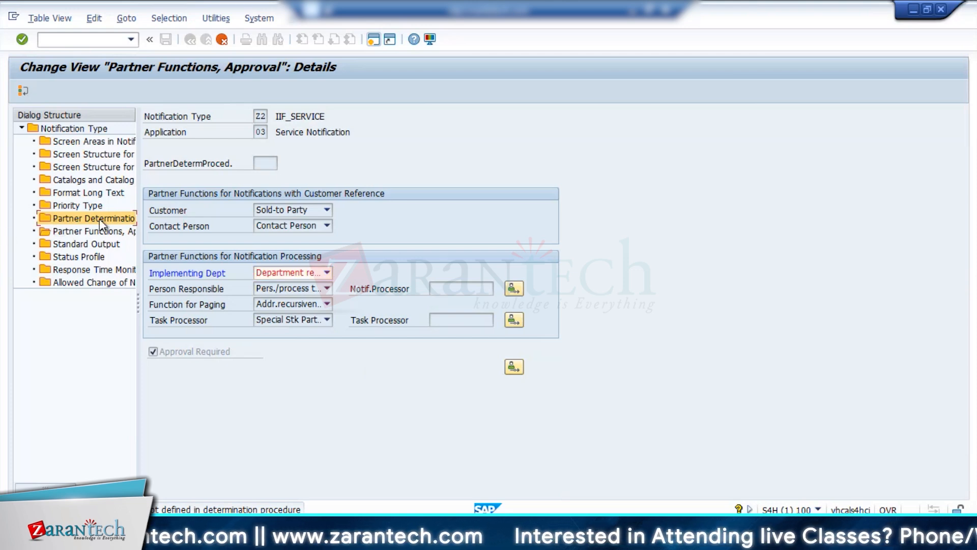
pyautogui.click(221, 41)
pyautogui.press('Return')
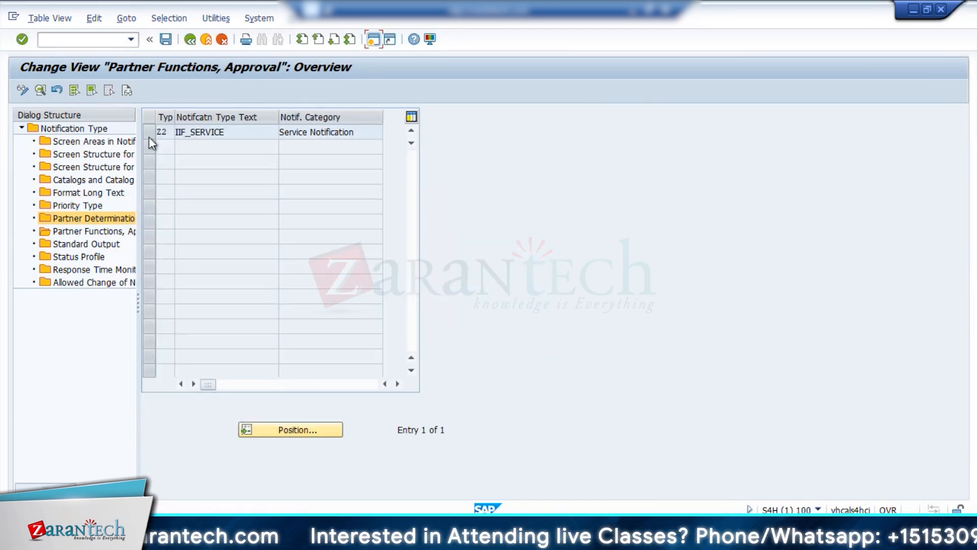
# Review Z2's header screen areas, catalogs, priority type, partner determination procedure and partner functions in turn.
pyautogui.click(71, 142)
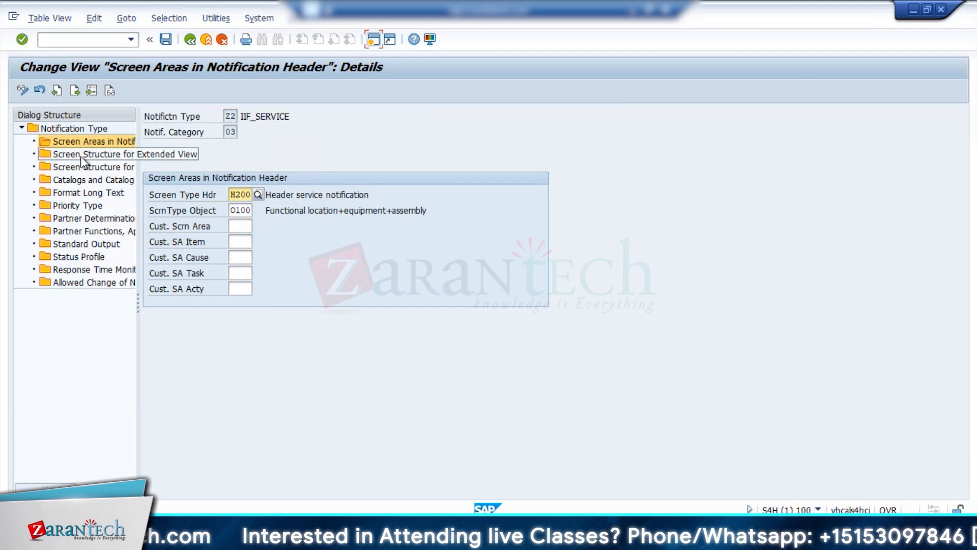
pyautogui.click(80, 155)
pyautogui.click(84, 180)
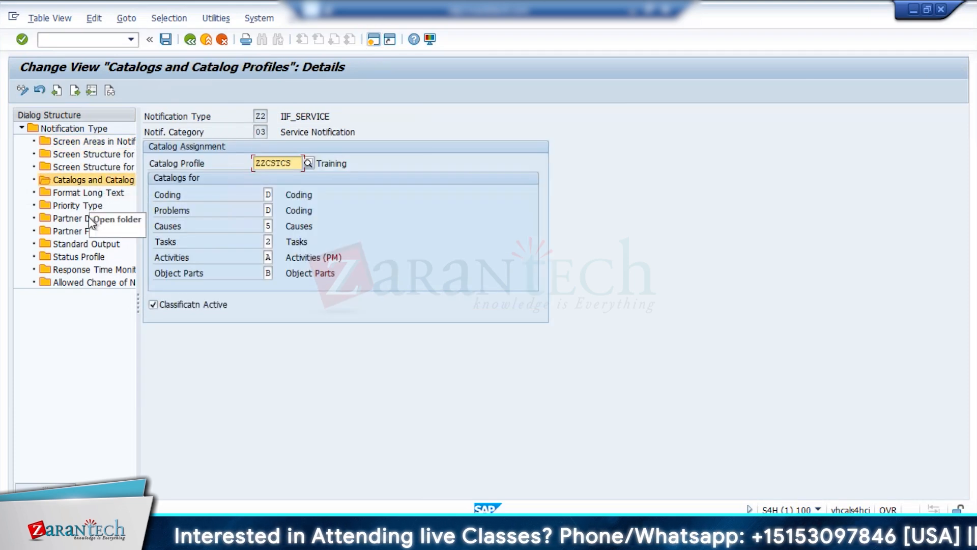
pyautogui.click(77, 207)
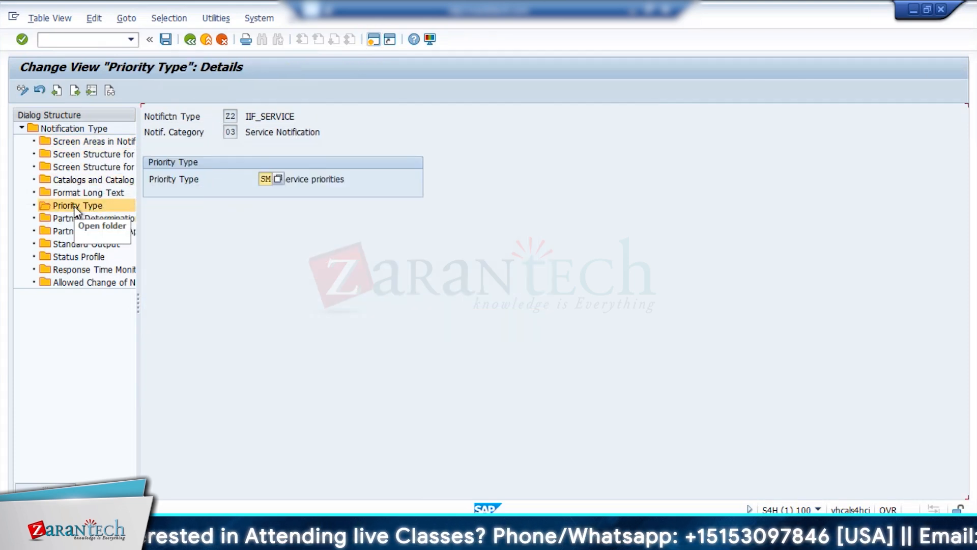
pyautogui.click(77, 218)
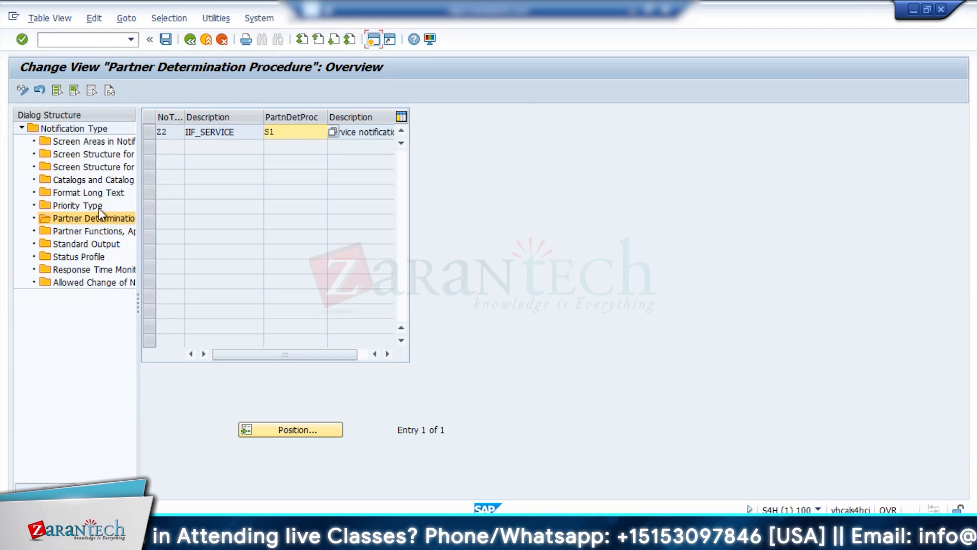
pyautogui.click(90, 233)
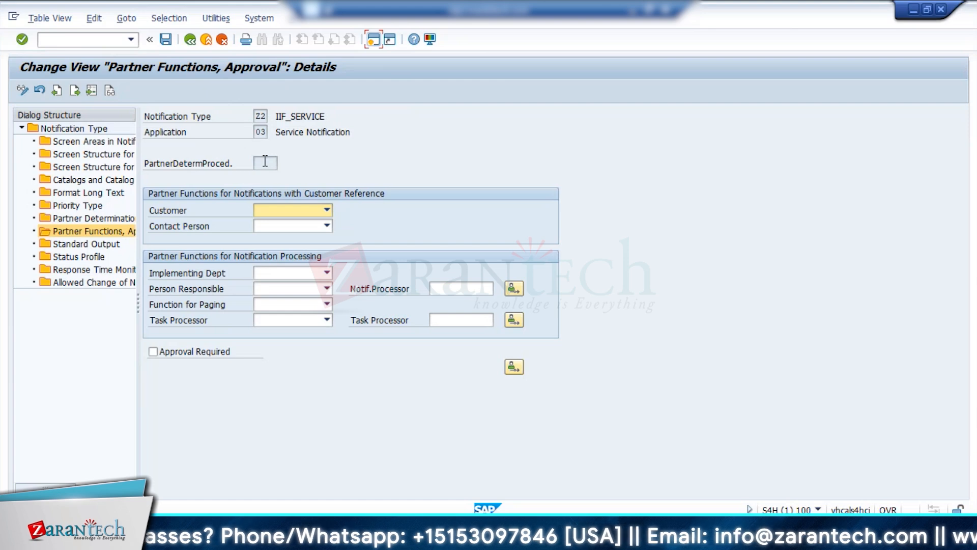
# Open value maintenance from Z2's partner determination procedure and examine the functions in General Notification procedure G0.
pyautogui.click(68, 217)
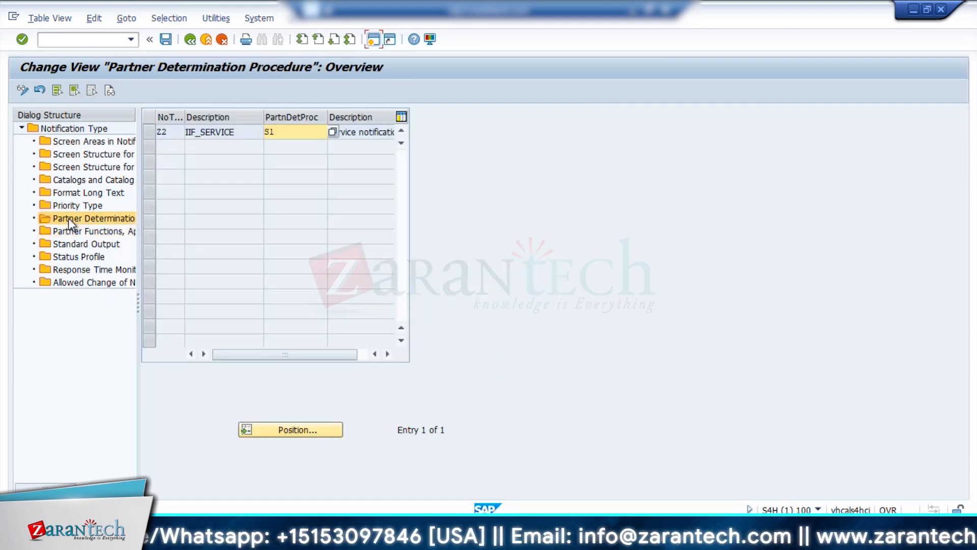
pyautogui.press('F4')
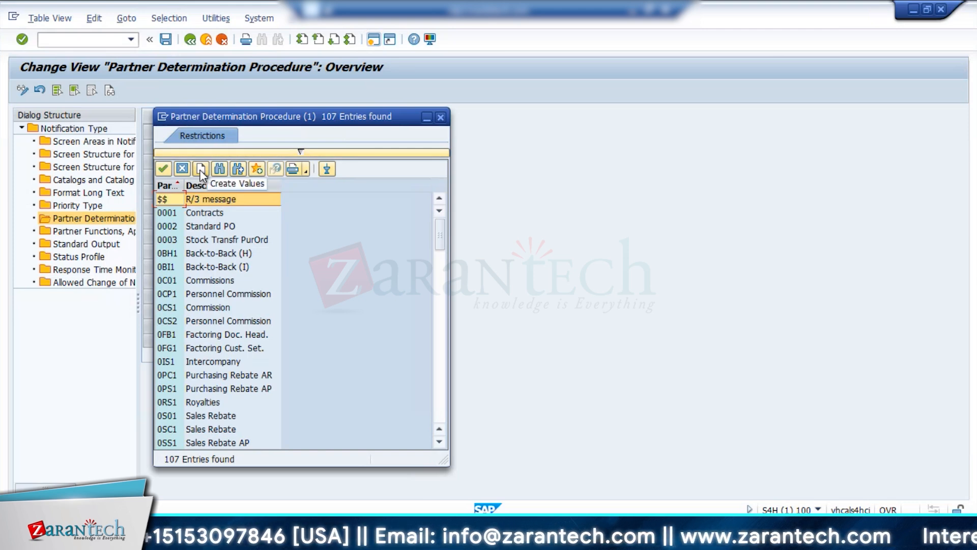
pyautogui.click(199, 170)
pyautogui.press('Return')
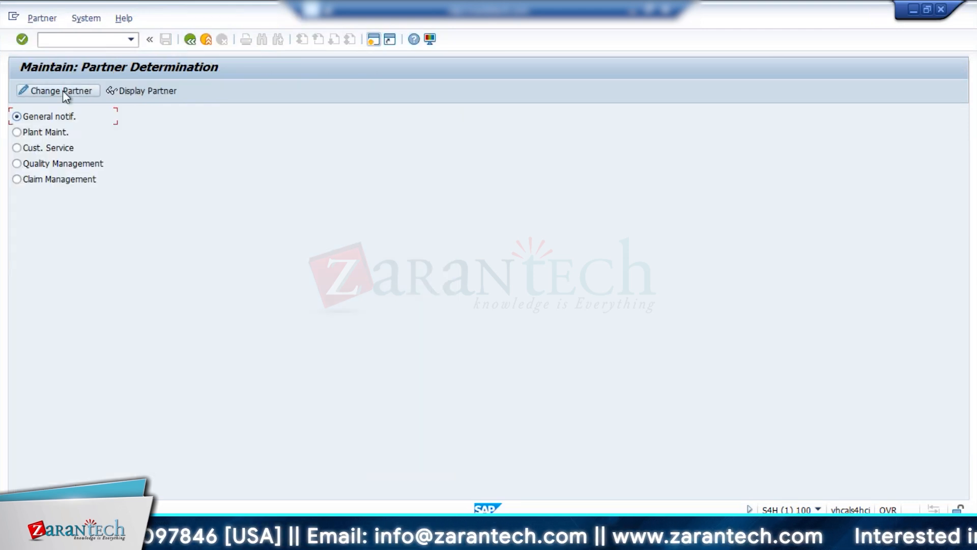
pyautogui.click(63, 90)
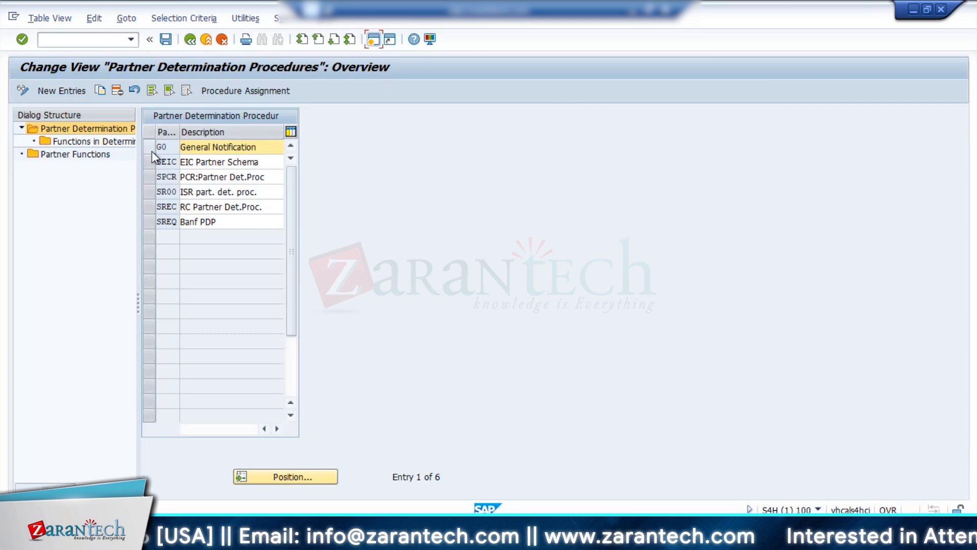
pyautogui.click(152, 151)
pyautogui.doubleClick(94, 141)
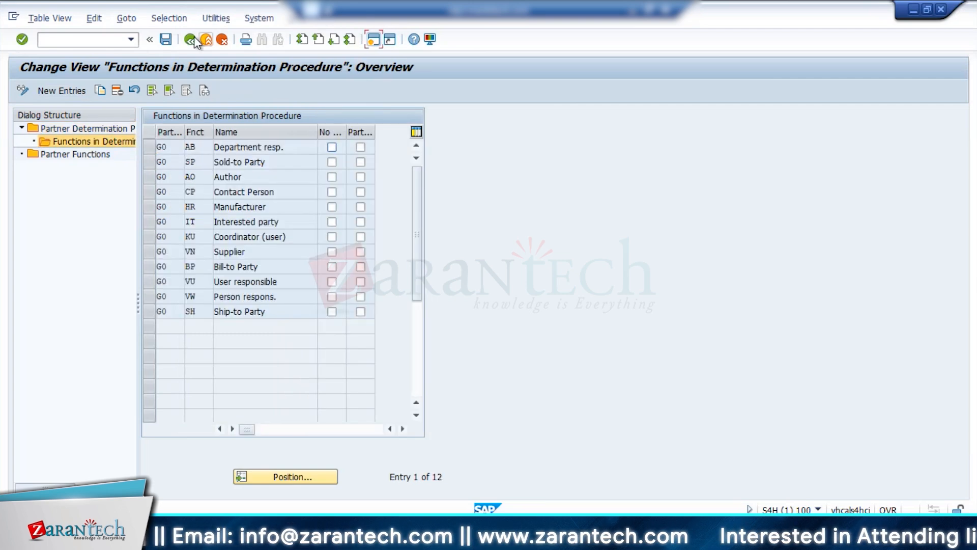
pyautogui.click(193, 38)
pyautogui.click(190, 39)
# Copy Customer Service partner determination procedure S1 as Z2, and review its assigned functions and the general list of partner functions.
pyautogui.click(25, 148)
pyautogui.click(62, 90)
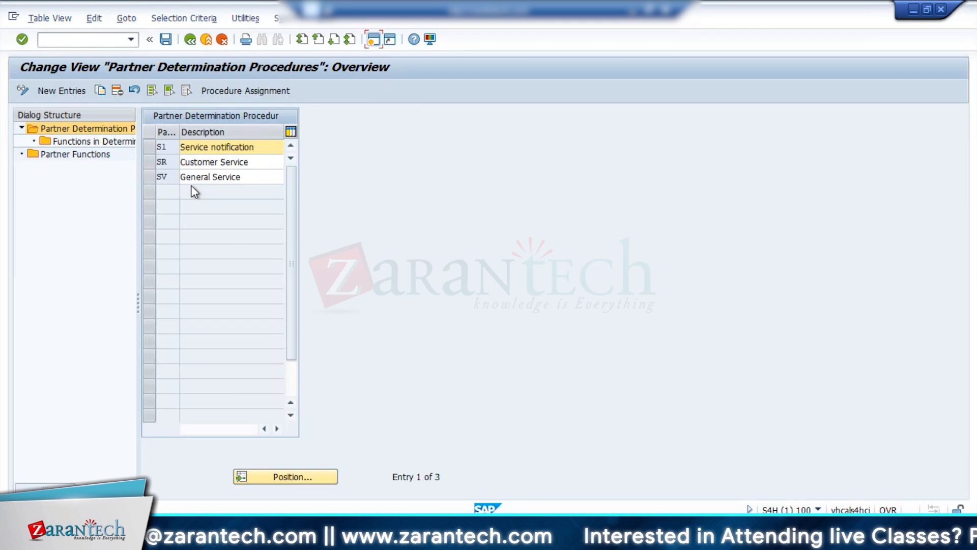
pyautogui.click(151, 147)
pyautogui.click(100, 90)
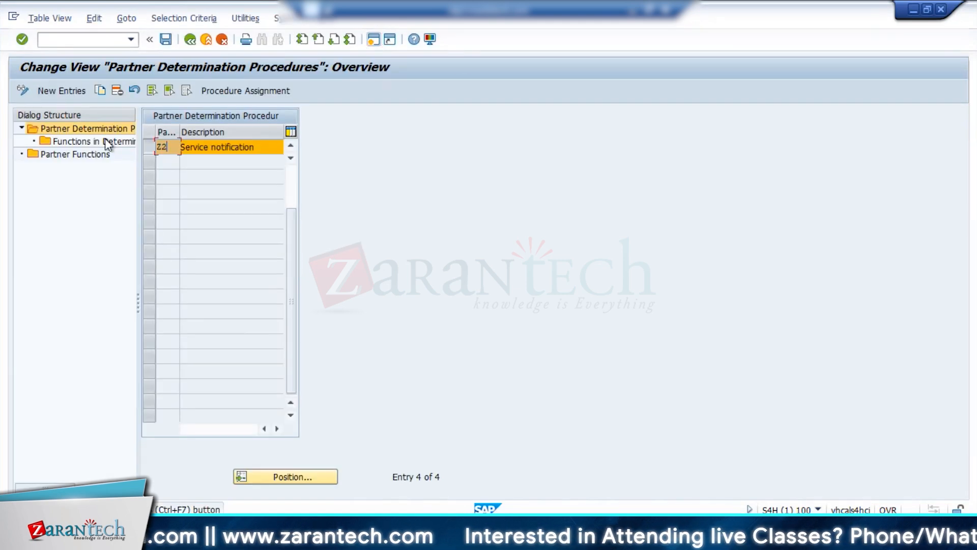
pyautogui.doubleClick(106, 141)
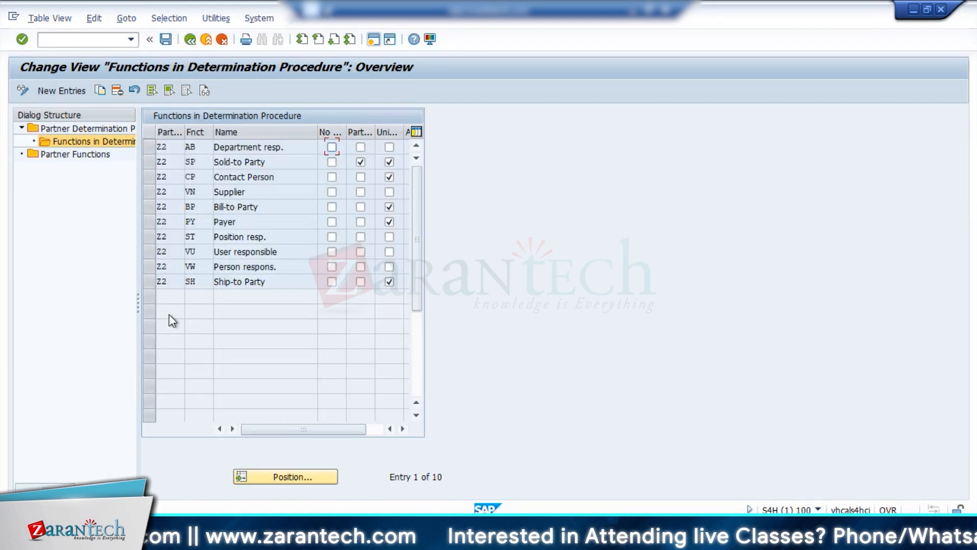
pyautogui.doubleClick(57, 154)
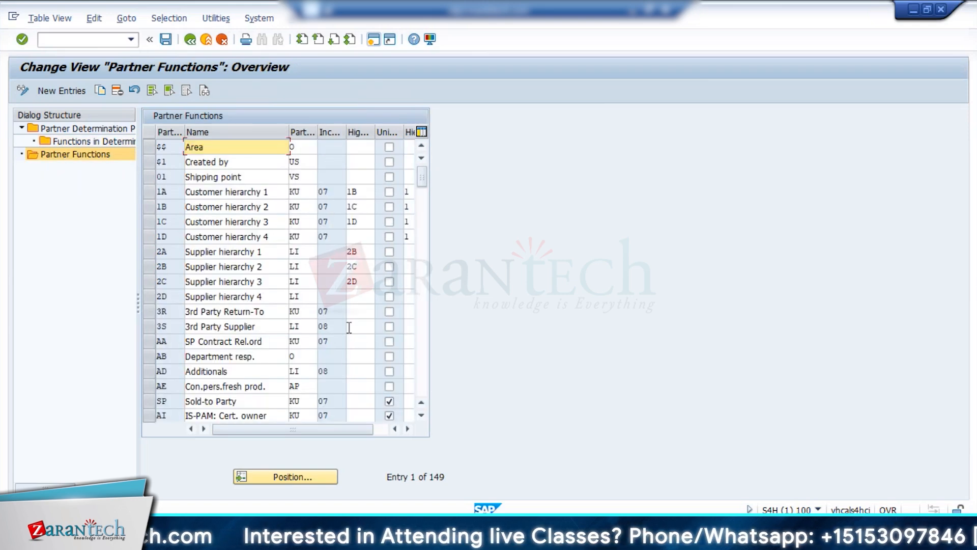
pyautogui.click(191, 42)
pyautogui.click(191, 42)
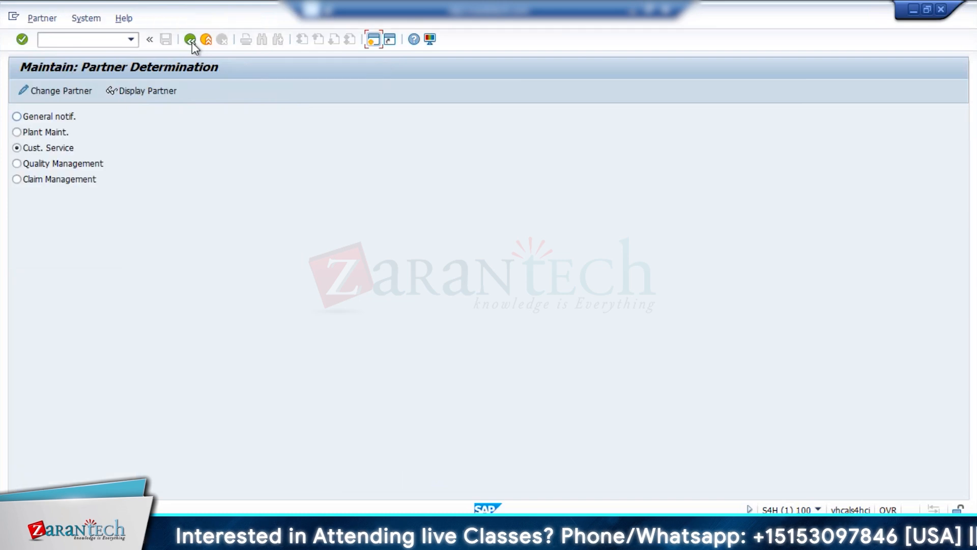
pyautogui.click(191, 41)
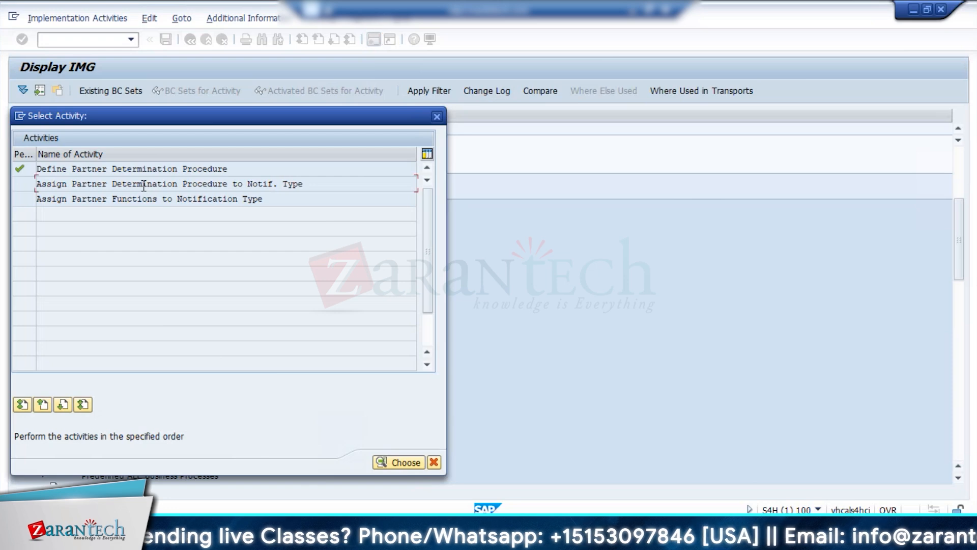
# Display the locked assignments of partner determination procedures to notification types and examine the entries from S1 through Z2.
pyautogui.doubleClick(147, 185)
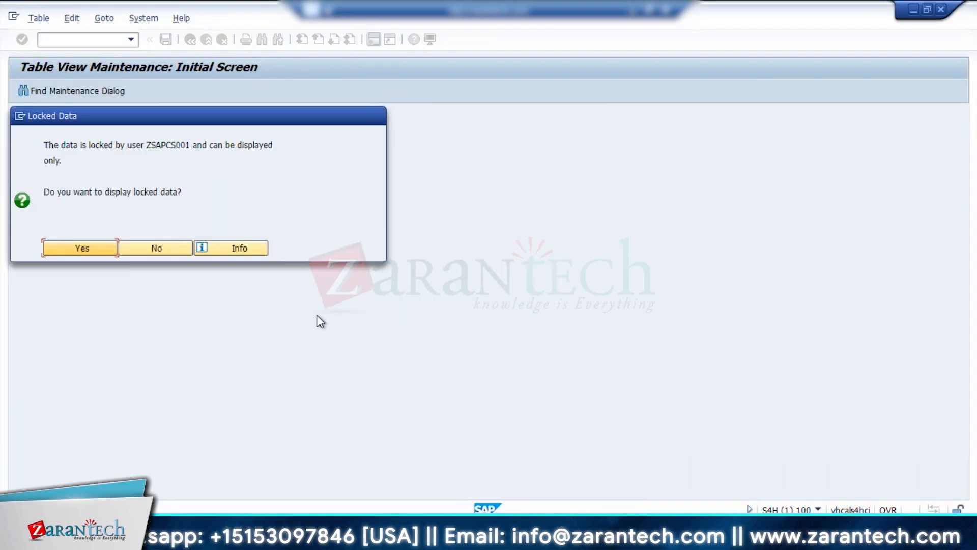
pyautogui.click(188, 248)
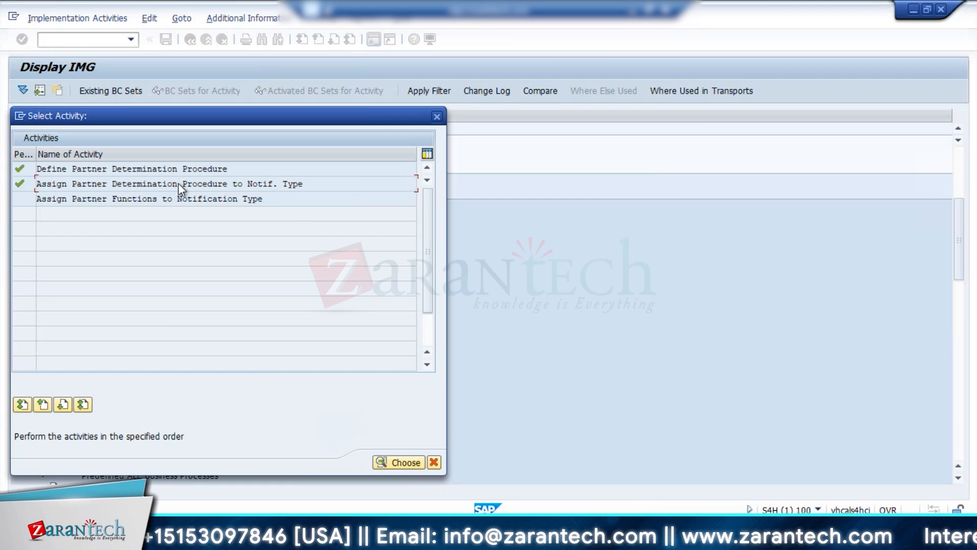
pyautogui.doubleClick(178, 183)
pyautogui.click(75, 247)
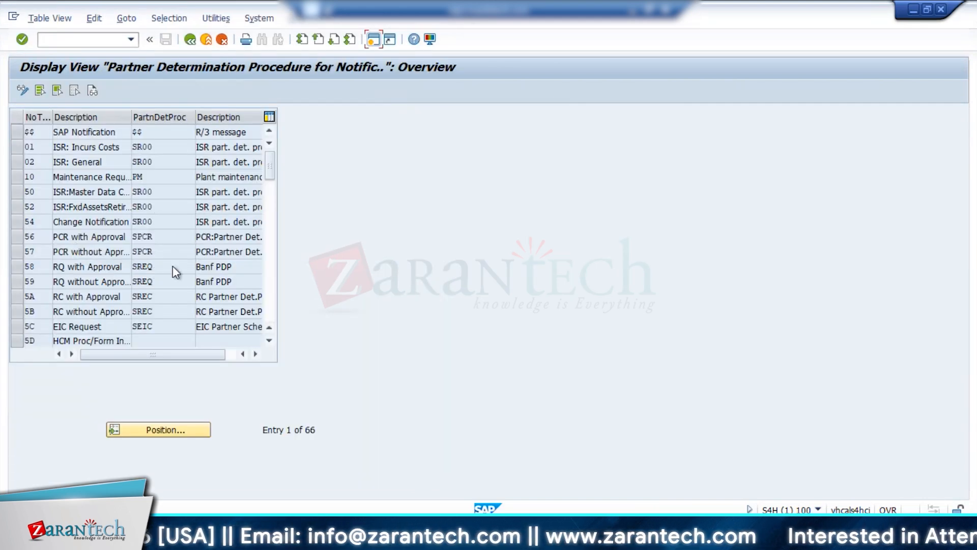
pyautogui.click(173, 430)
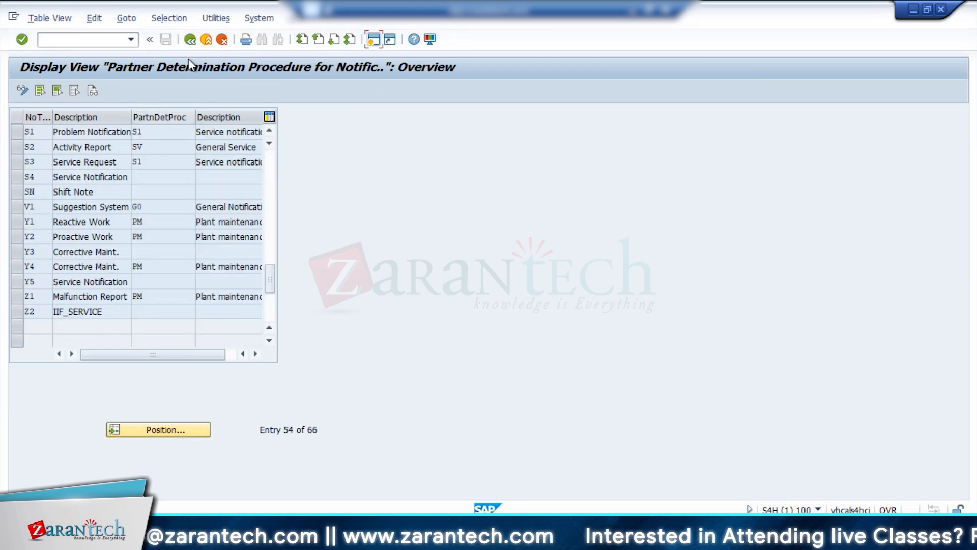
pyautogui.click(190, 39)
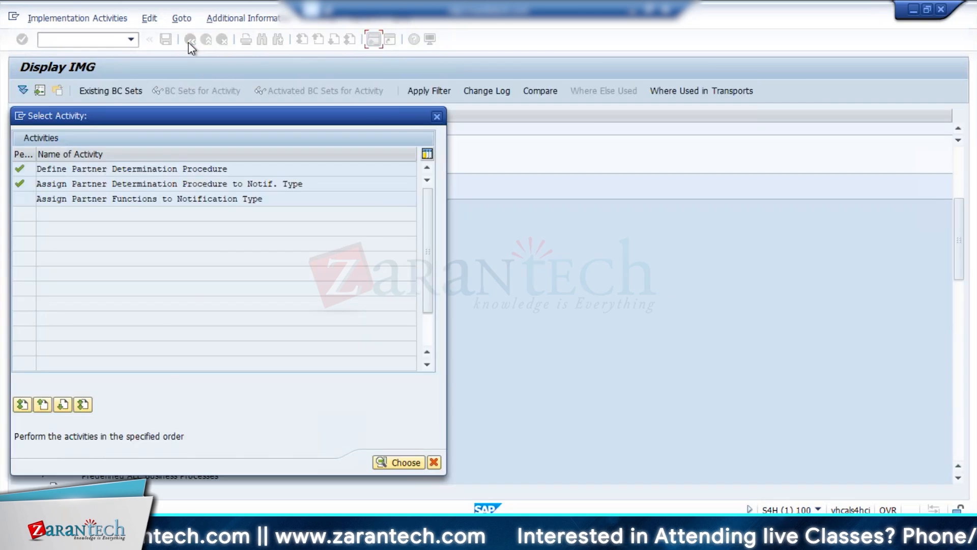
# Display the locked partner functions per notification type, examine the details of S1 and close the activity selection.
pyautogui.doubleClick(149, 198)
pyautogui.click(85, 252)
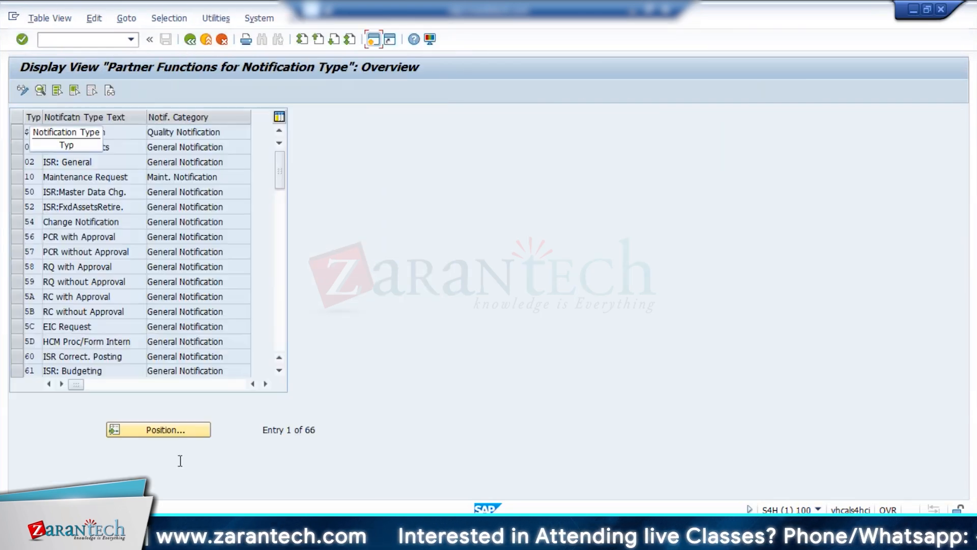
pyautogui.click(153, 431)
pyautogui.write('S1')
pyautogui.click(188, 244)
pyautogui.click(30, 132)
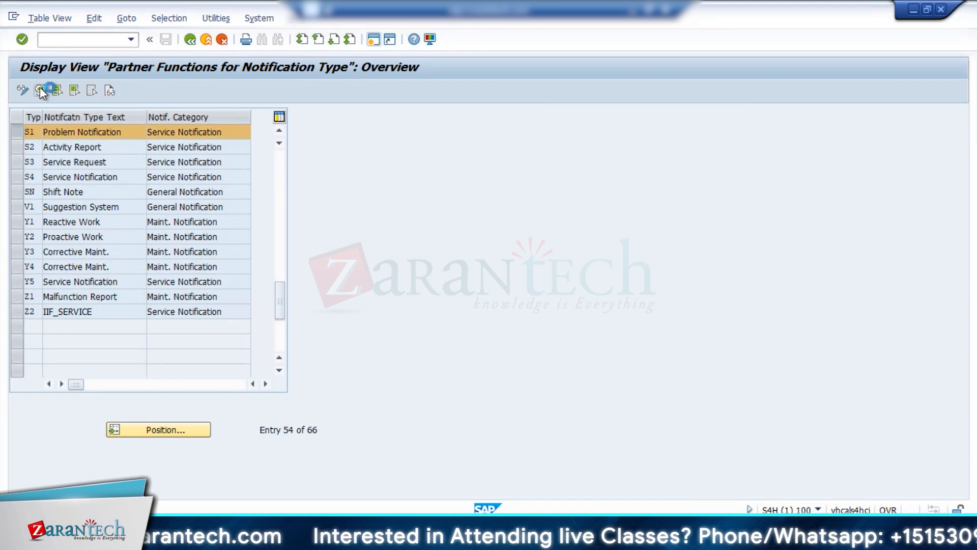
pyautogui.click(40, 90)
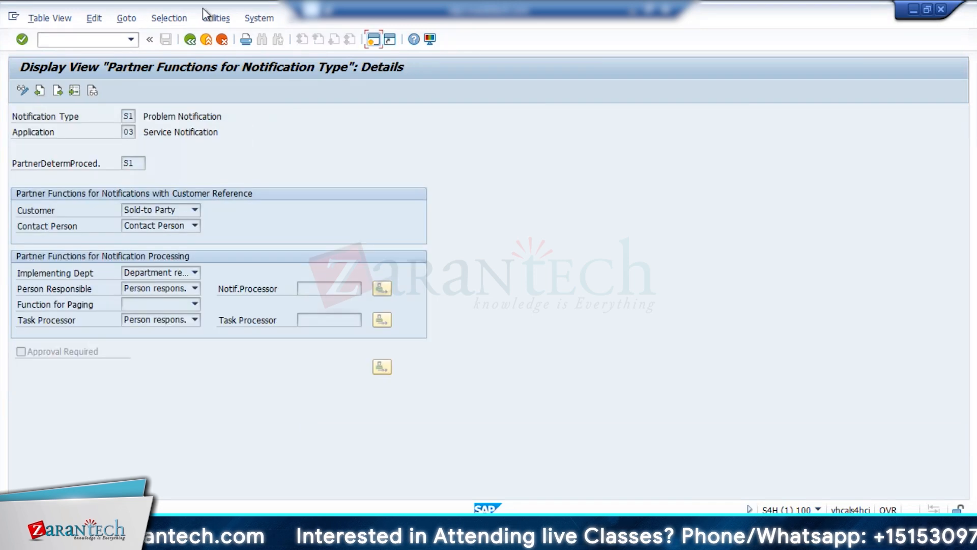
pyautogui.click(192, 42)
pyautogui.click(193, 42)
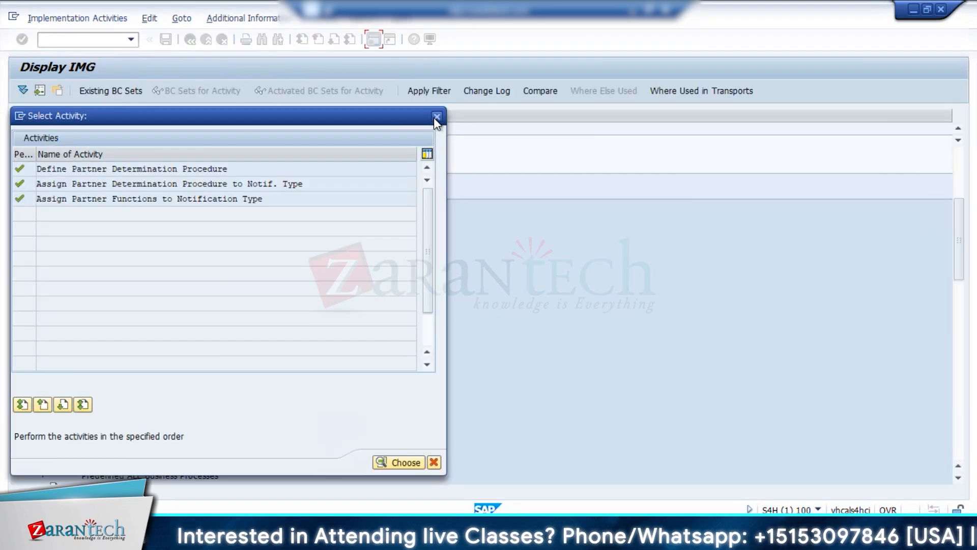
pyautogui.click(437, 116)
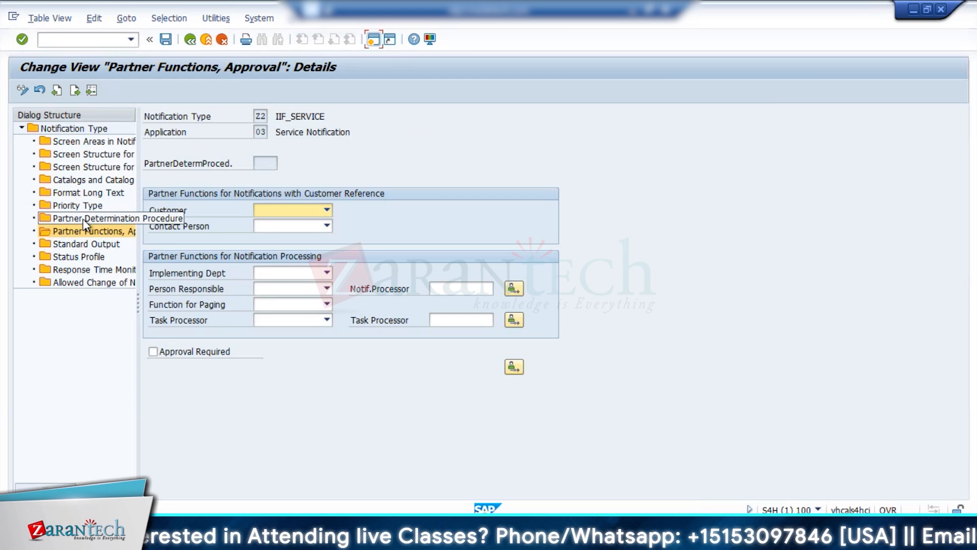
# Recheck Z2's partner determination procedure and its possible values, and review its partner functions and approval settings with the dialog structure widened.
pyautogui.doubleClick(84, 222)
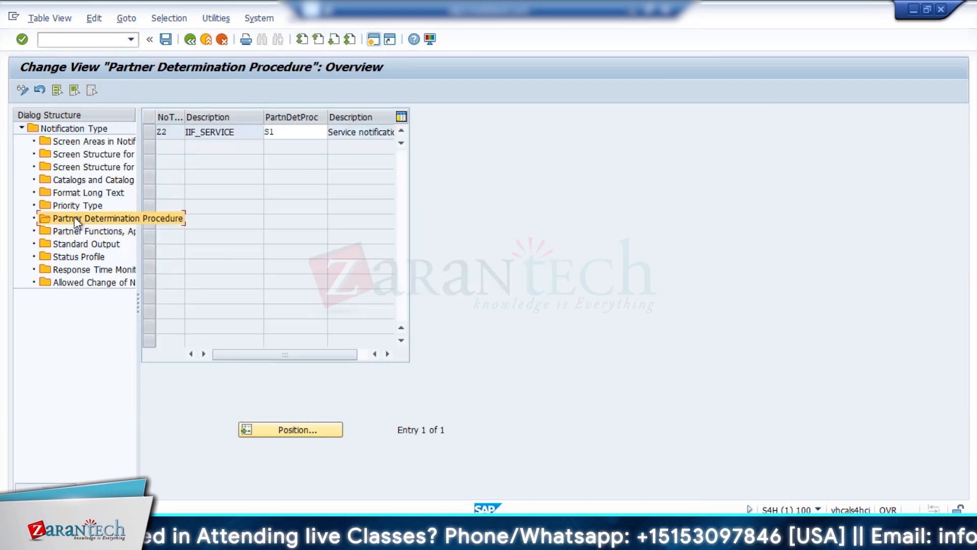
pyautogui.click(292, 132)
pyautogui.press('F4')
pyautogui.press('Escape')
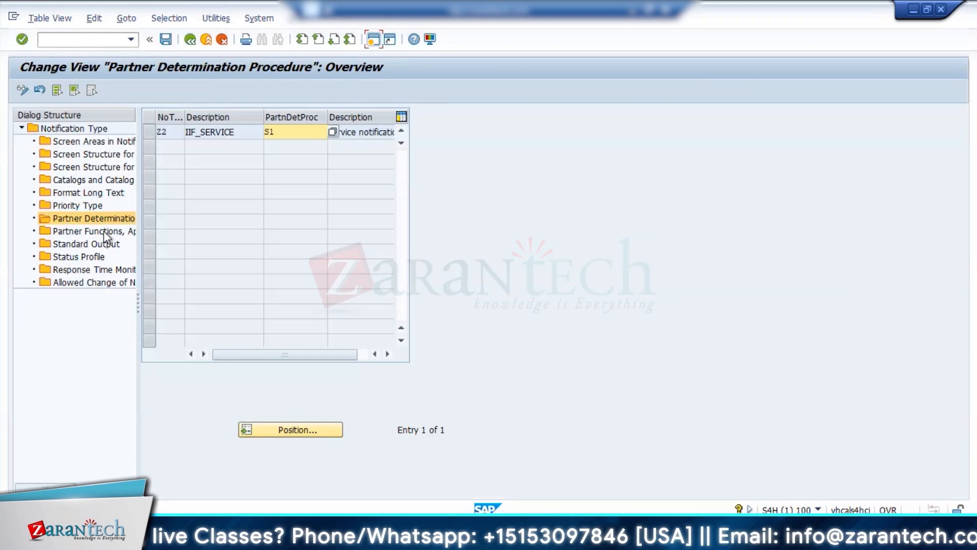
pyautogui.doubleClick(102, 231)
pyautogui.click(263, 162)
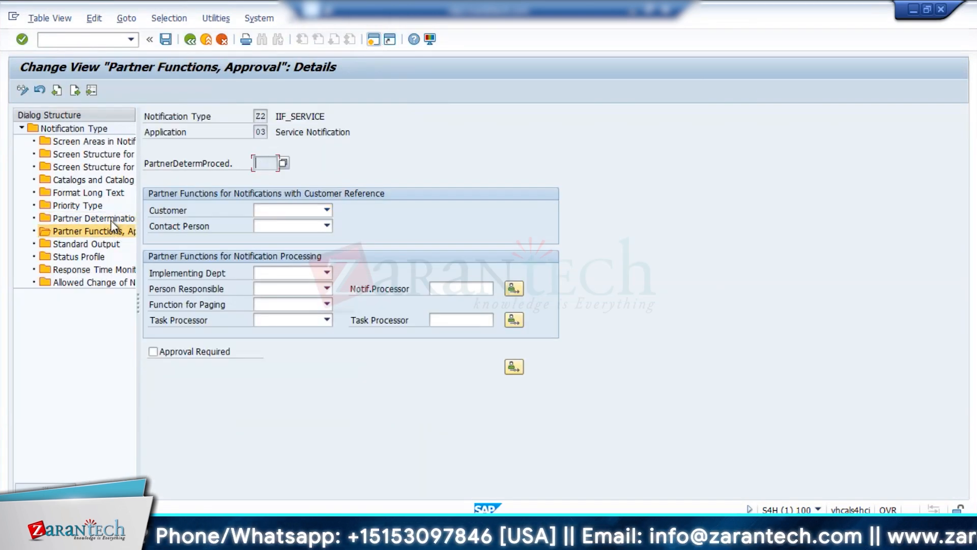
pyautogui.moveTo(137, 222); pyautogui.dragTo(279, 221)
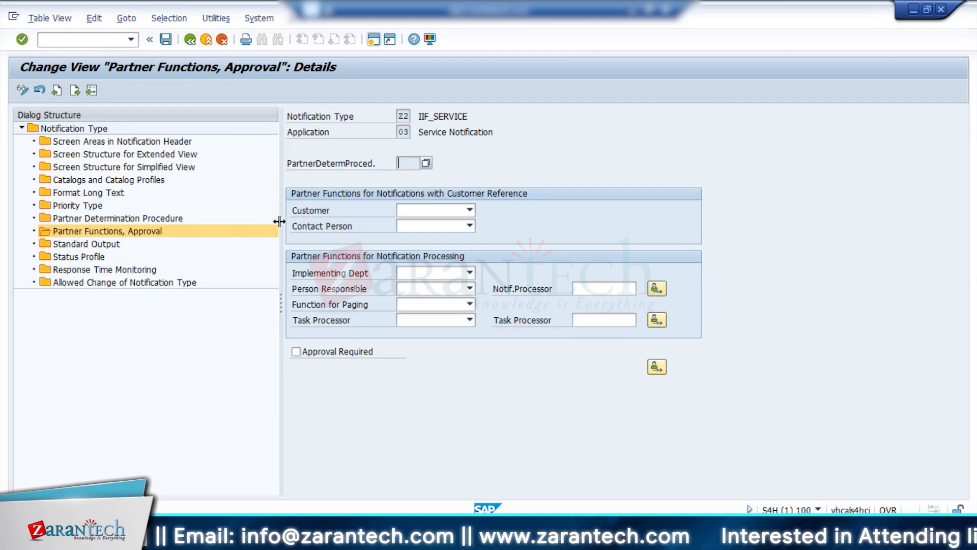
pyautogui.click(190, 39)
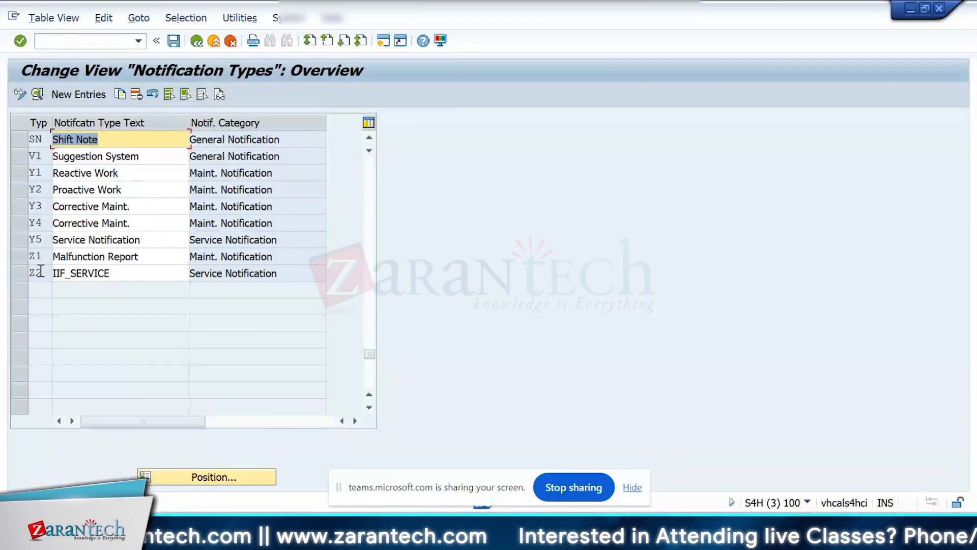
# Open Z2's partner functions for the notification type, check the choices for the customer function and return to the activity selection.
pyautogui.doubleClick(19, 273)
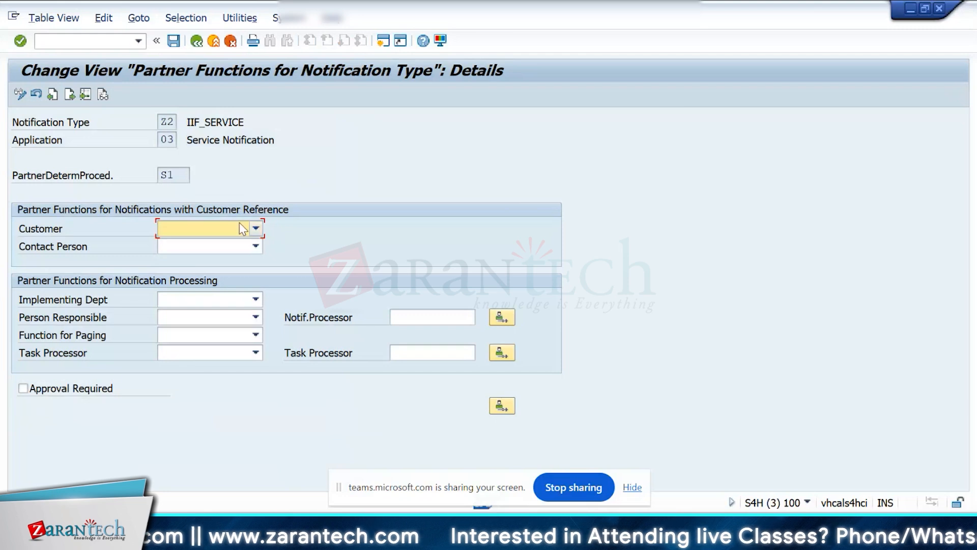
pyautogui.click(242, 229)
pyautogui.click(242, 229)
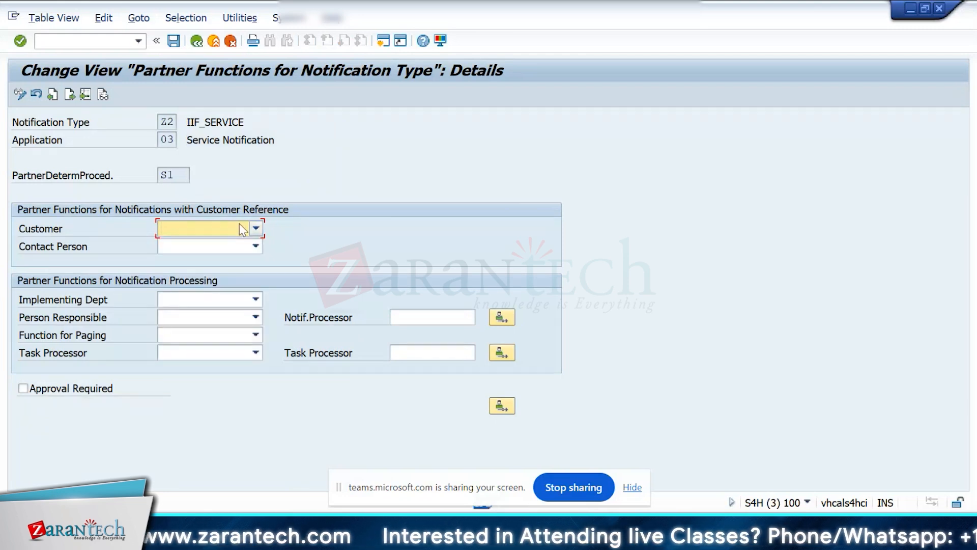
pyautogui.click(240, 225)
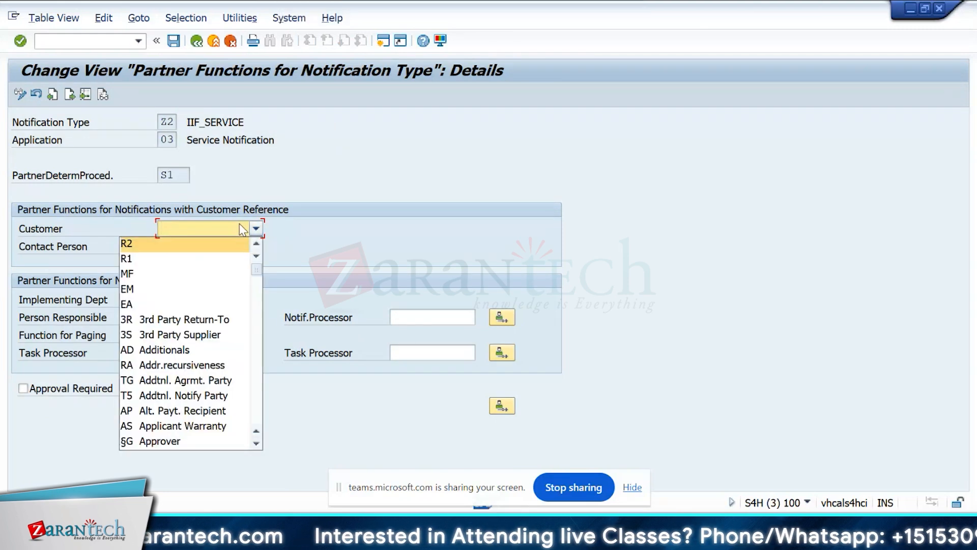
pyautogui.click(240, 224)
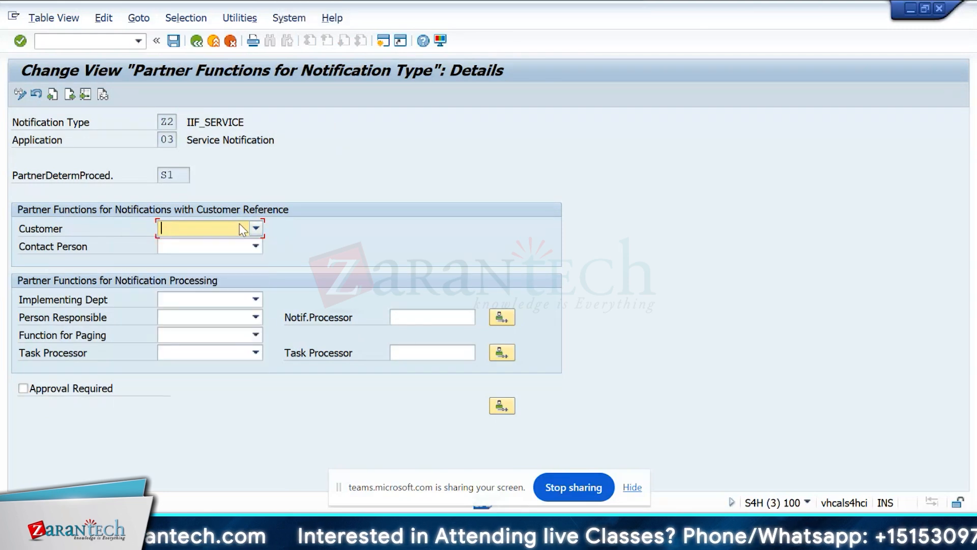
pyautogui.click(195, 44)
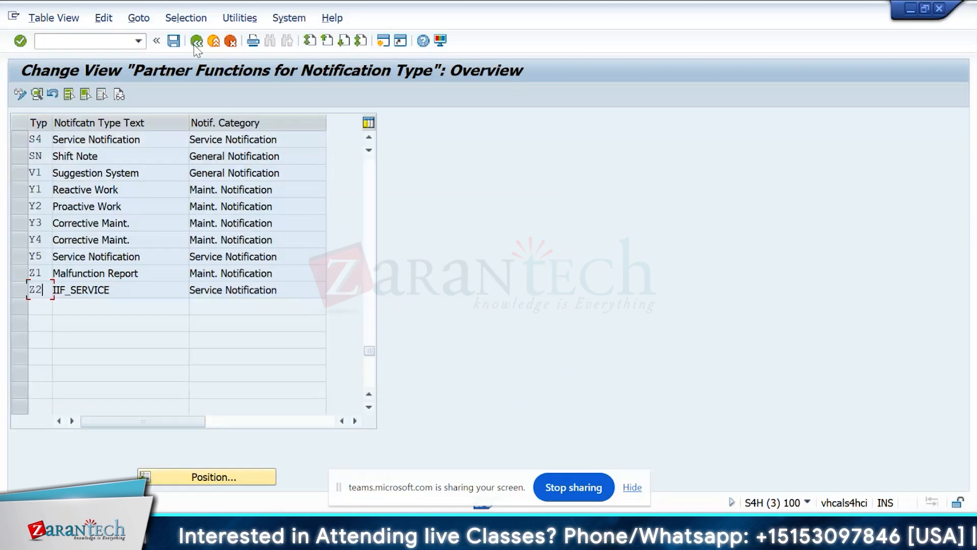
pyautogui.click(196, 42)
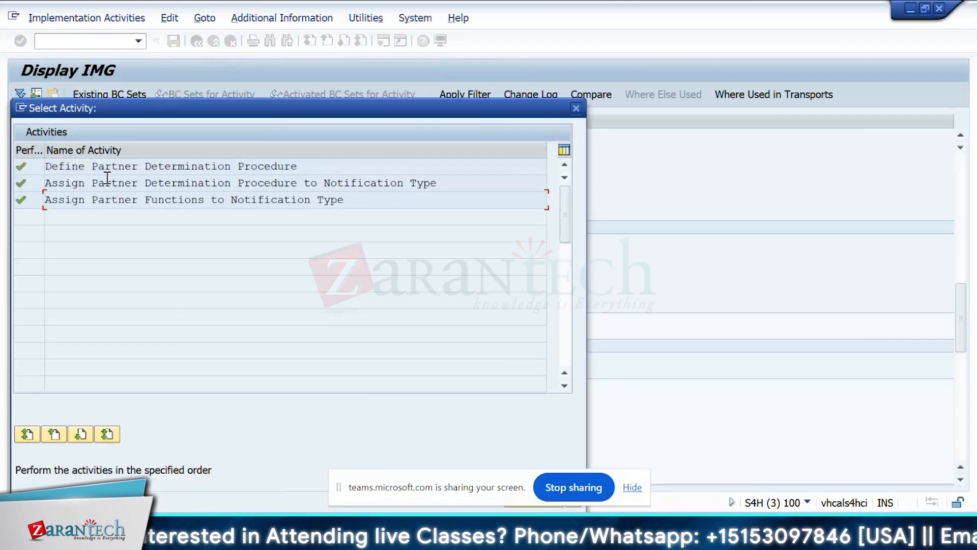
# Look through the partner determination procedure assignments for notification types and open the Overview of Notification Type activity.
pyautogui.doubleClick(151, 183)
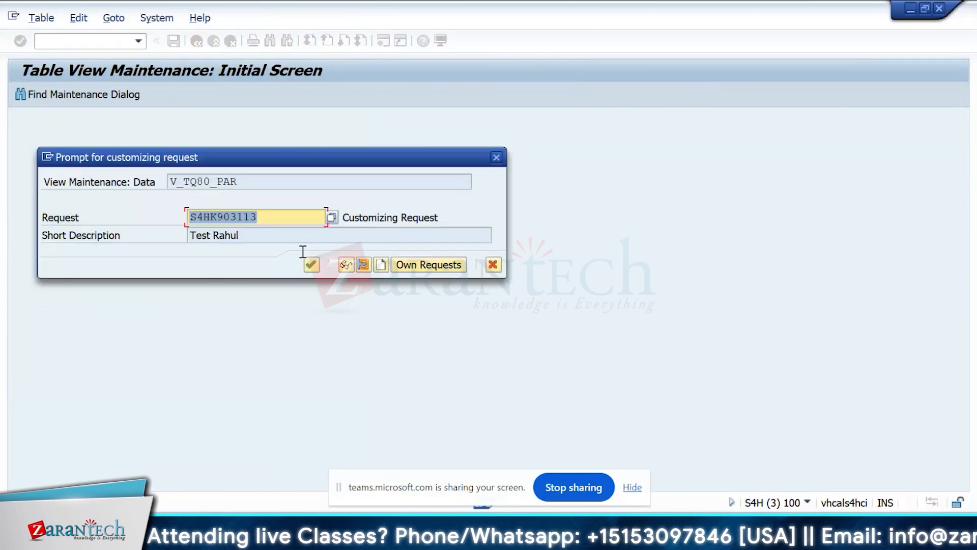
pyautogui.click(311, 264)
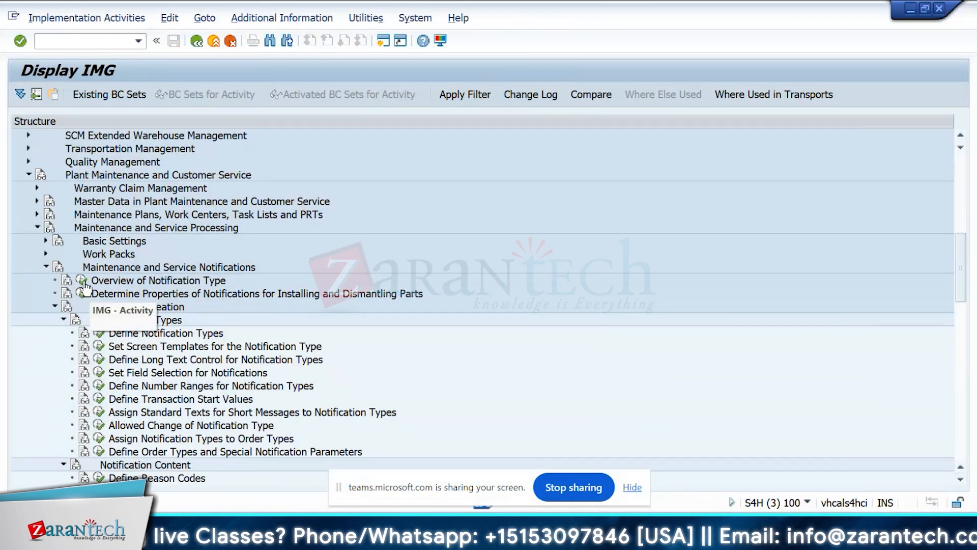
pyautogui.click(84, 280)
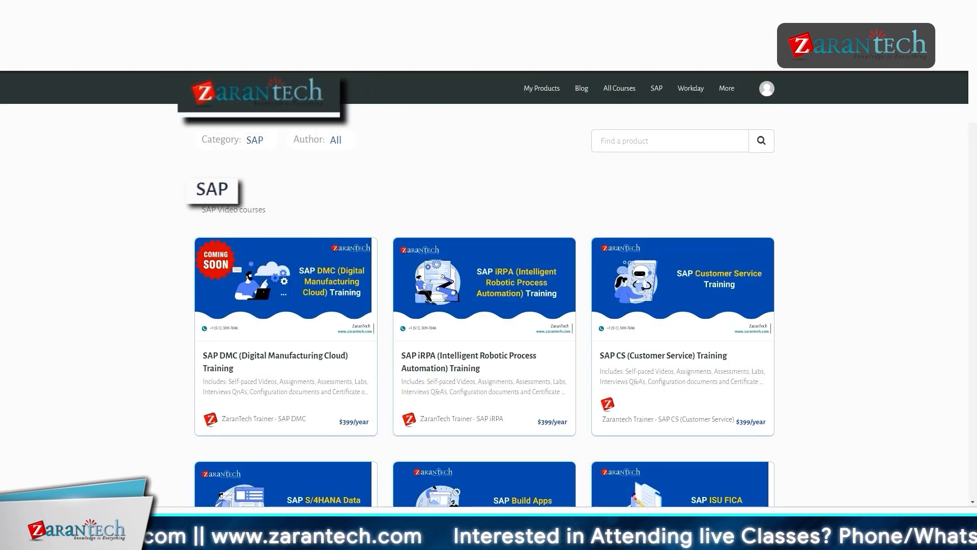
pyautogui.scroll(-3, 485, 285)
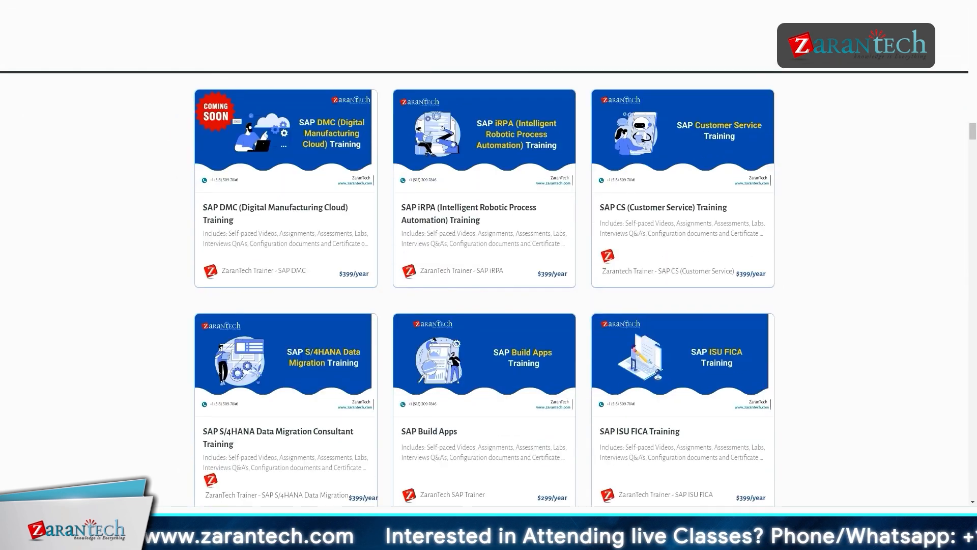
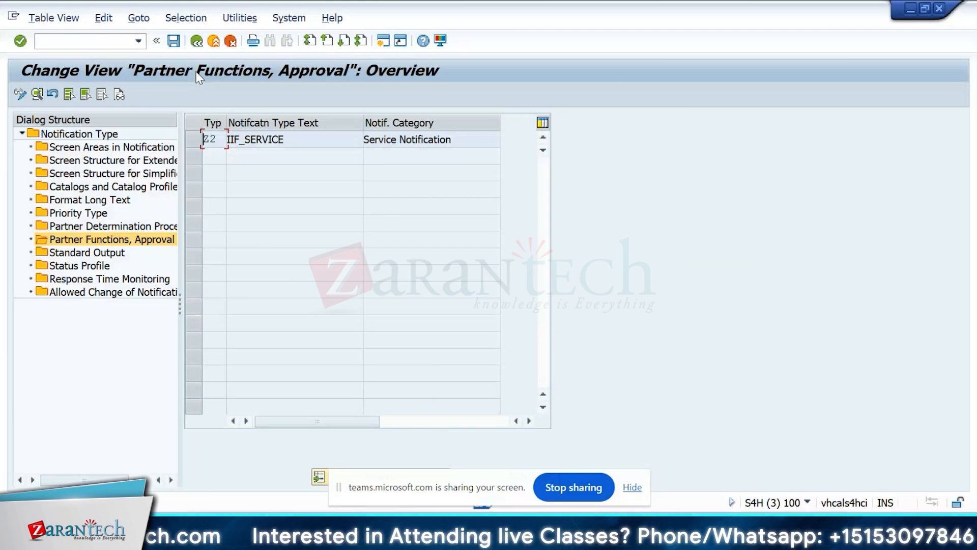
# Open the status profile settings for notification type S1 and assign NOTIF as its status profile for notifications.
pyautogui.click(86, 252)
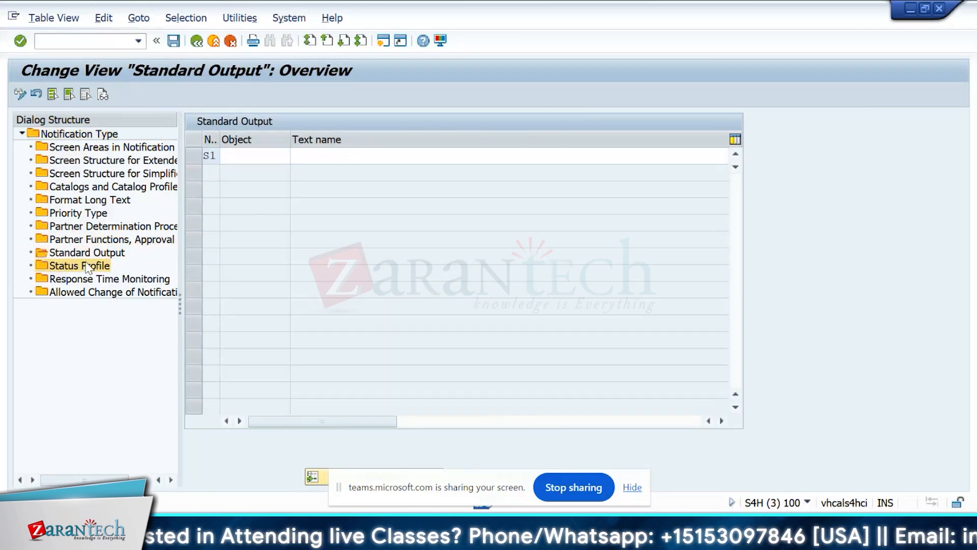
pyautogui.doubleClick(80, 265)
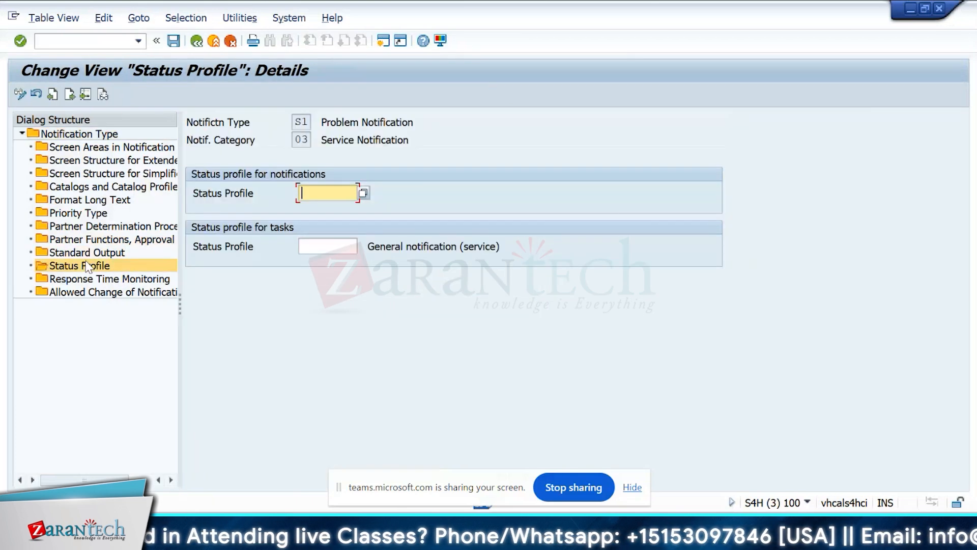
pyautogui.click(363, 193)
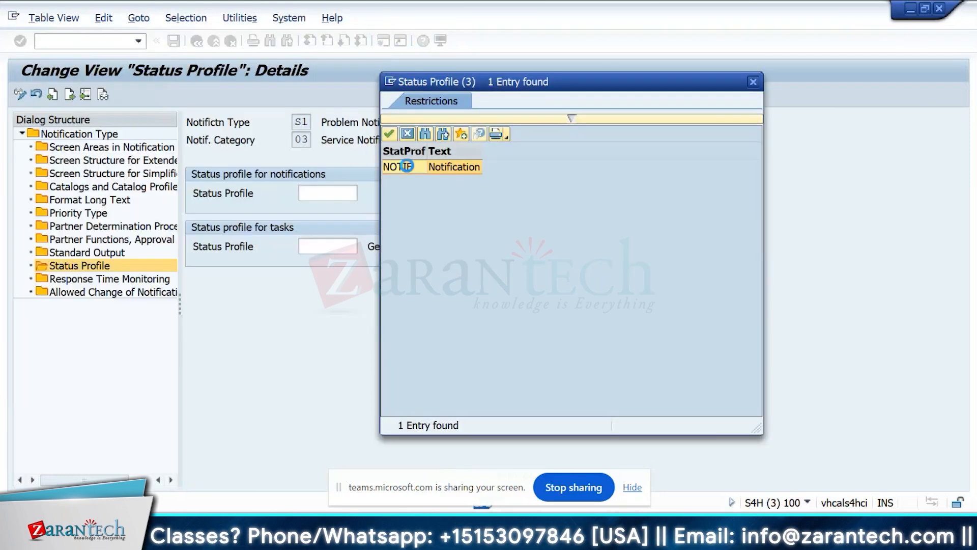
pyautogui.doubleClick(407, 166)
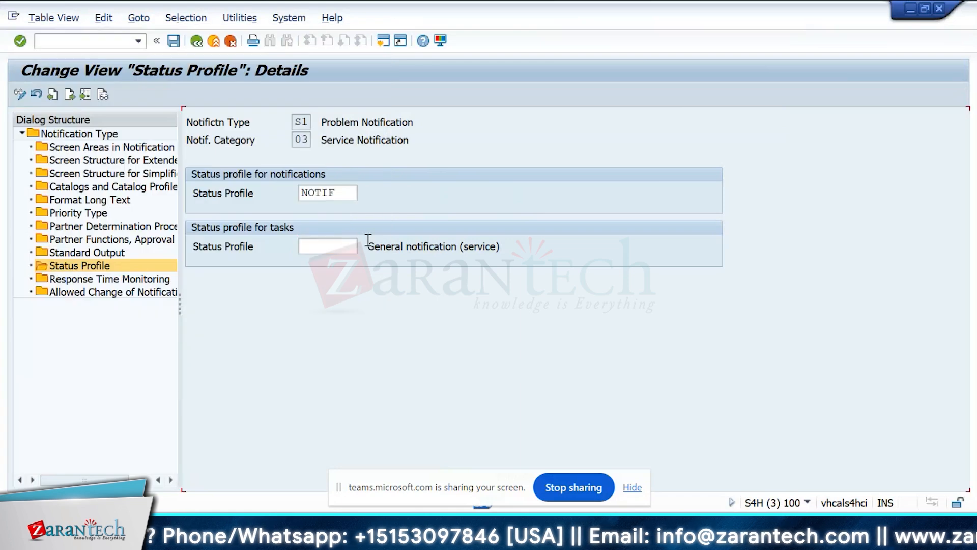
# Examine the response time monitoring settings of notification type S1, including its service window and response profile.
pyautogui.doubleClick(104, 278)
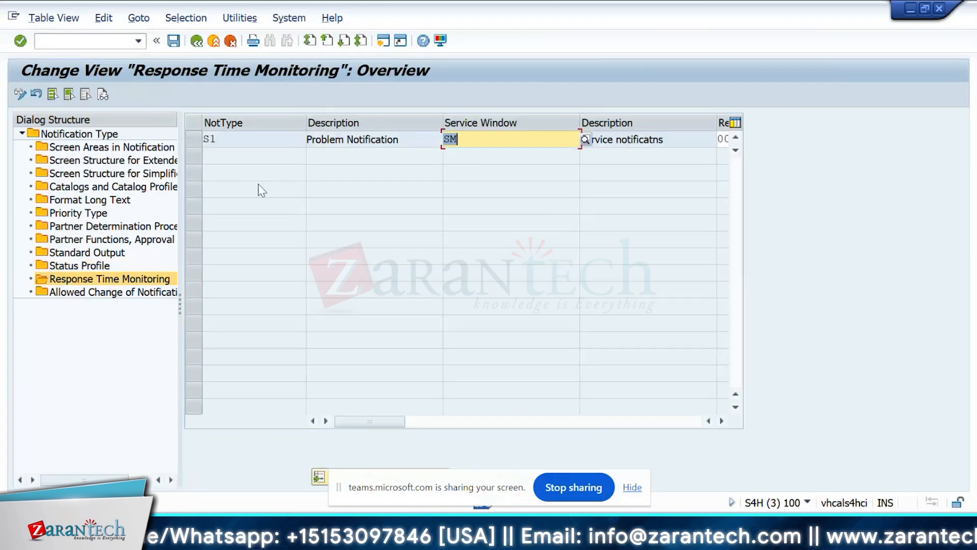
pyautogui.moveTo(360, 422); pyautogui.dragTo(544, 424)
pyautogui.moveTo(526, 138); pyautogui.dragTo(445, 139)
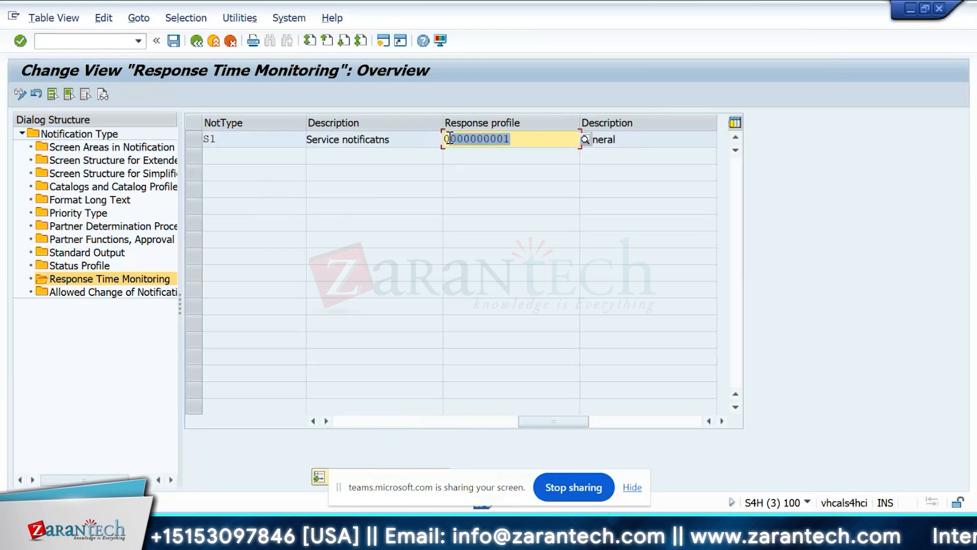
pyautogui.click(517, 141)
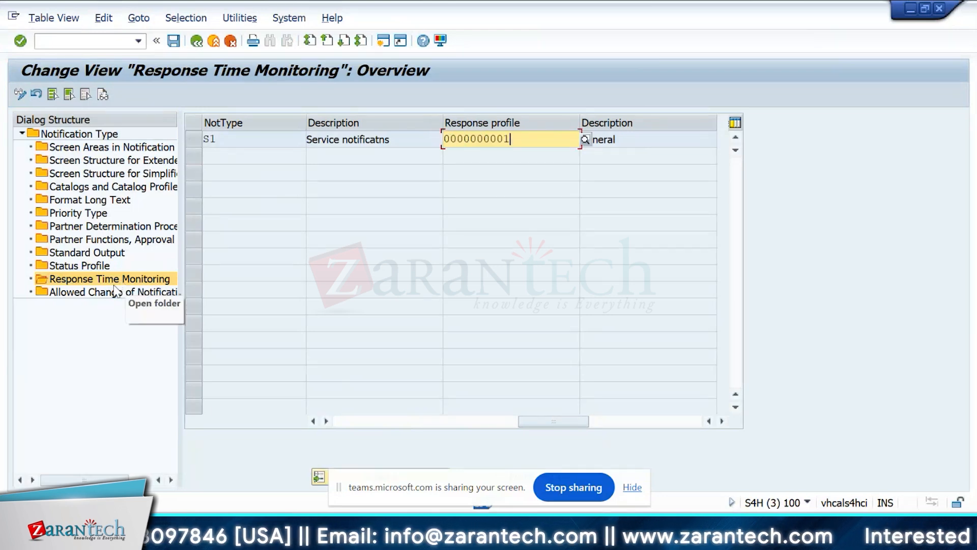
pyautogui.click(194, 140)
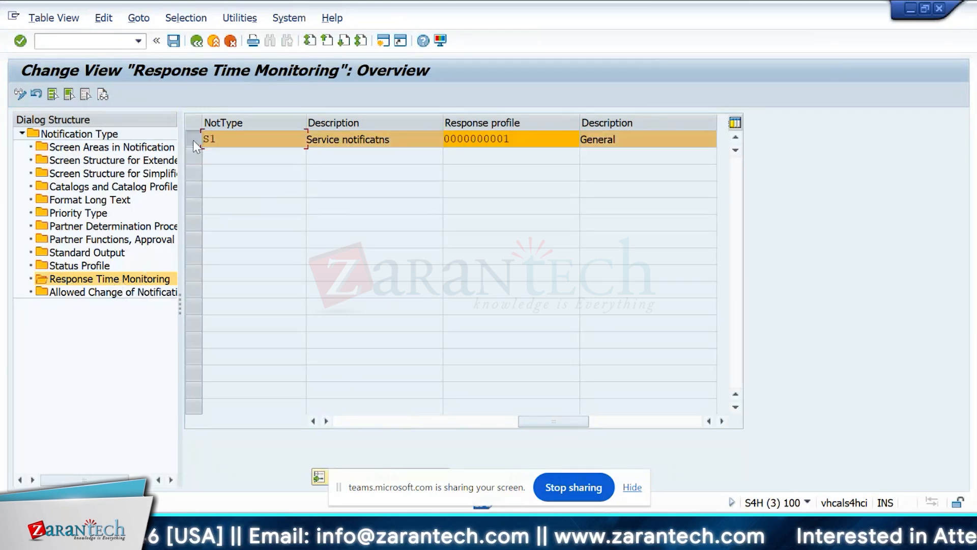
# Check the allowed notification type changes and the Response Time Monitoring for Notification Type activity, and leave the activities.
pyautogui.doubleClick(111, 294)
pyautogui.click(196, 41)
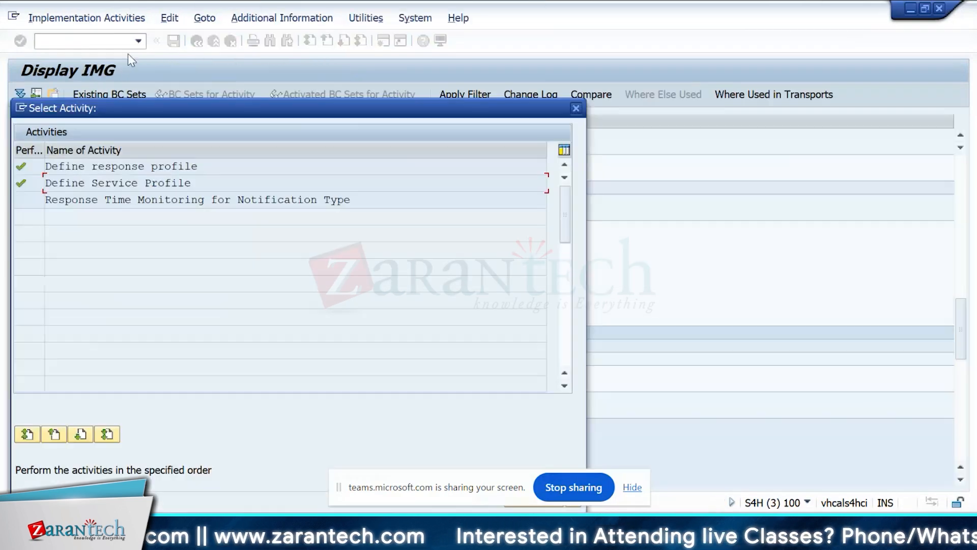
pyautogui.doubleClick(46, 199)
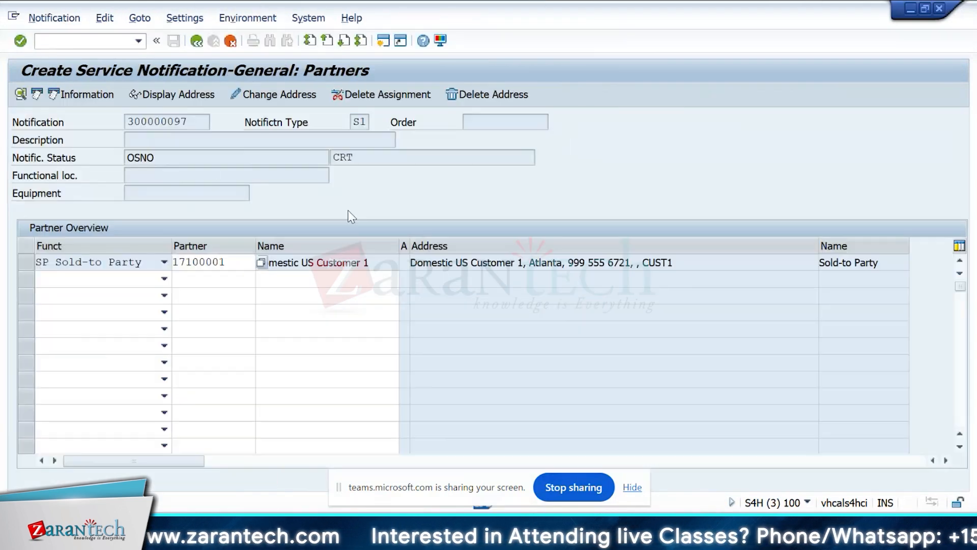
pyautogui.press('F3')
pyautogui.click(266, 323)
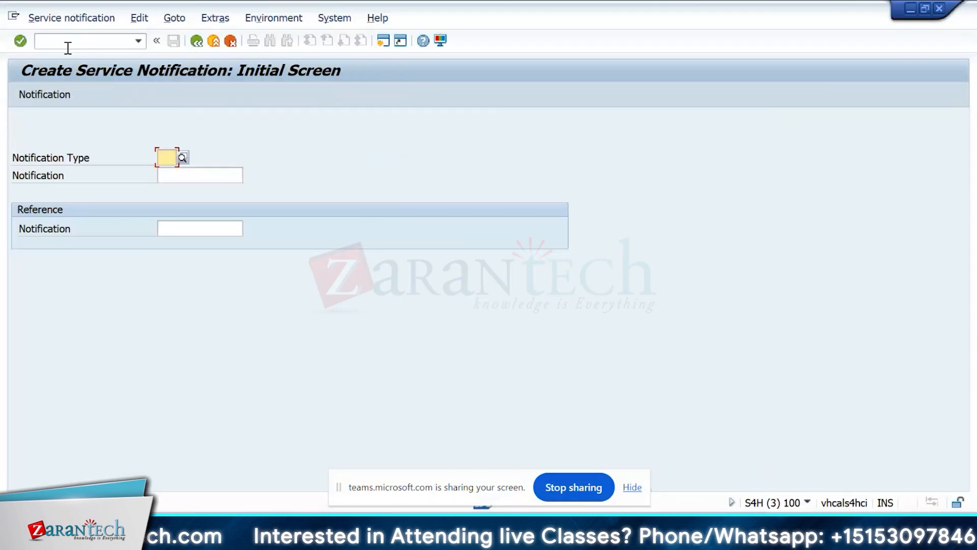
# Go to customizing with /nspro and display the SAP Customizing Implementation Guide.
pyautogui.click(68, 46)
pyautogui.write('/ns')
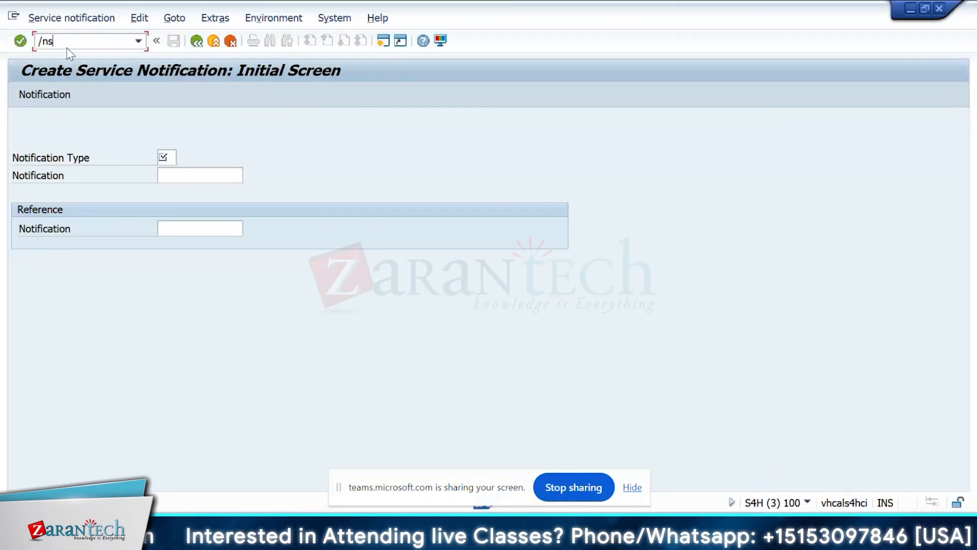
pyautogui.write('pro')
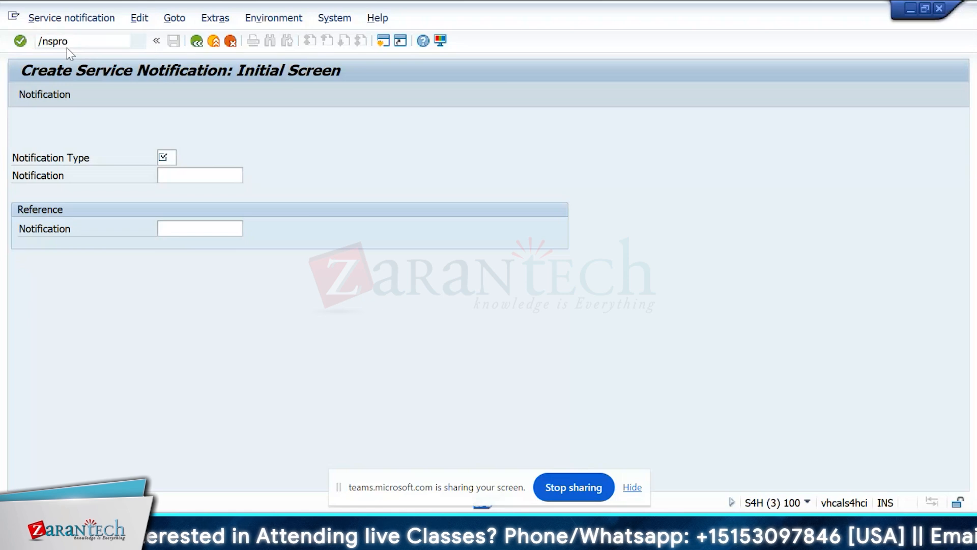
pyautogui.press('Return')
pyautogui.click(86, 99)
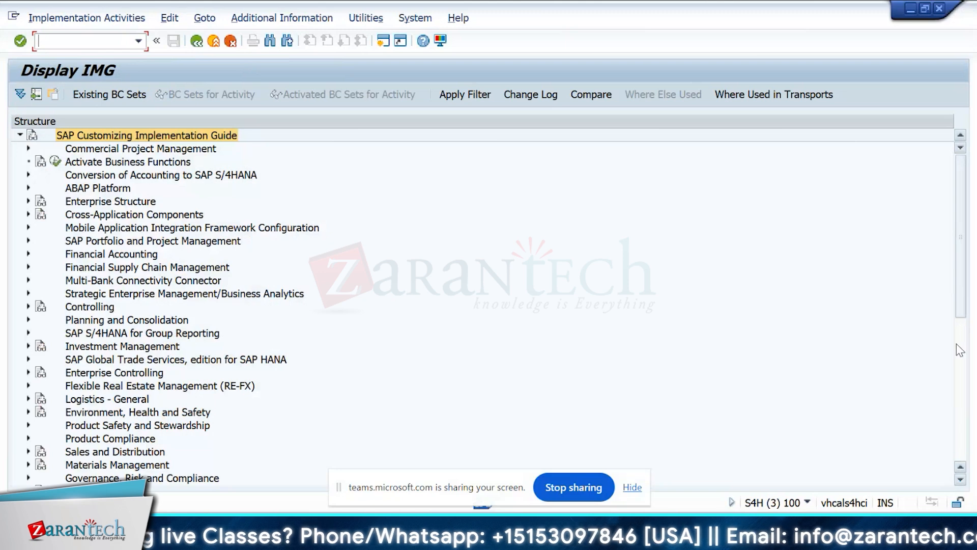
# Look at Overview of Notification Type under Plant Maintenance and Customer Service, Maintenance and Service Notifications, and return to the implementation guide.
pyautogui.click(960, 350)
pyautogui.moveTo(960, 349); pyautogui.dragTo(962, 306)
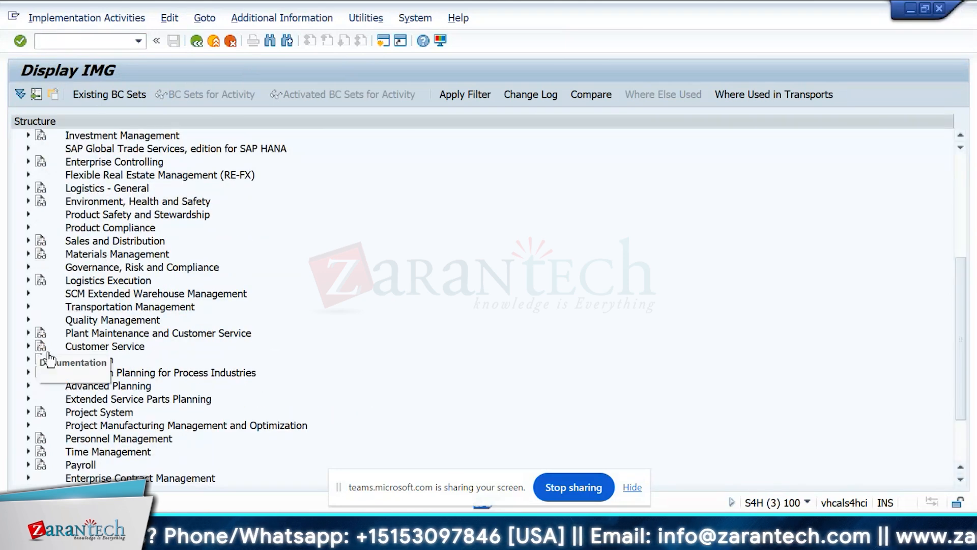
pyautogui.click(29, 332)
pyautogui.click(36, 385)
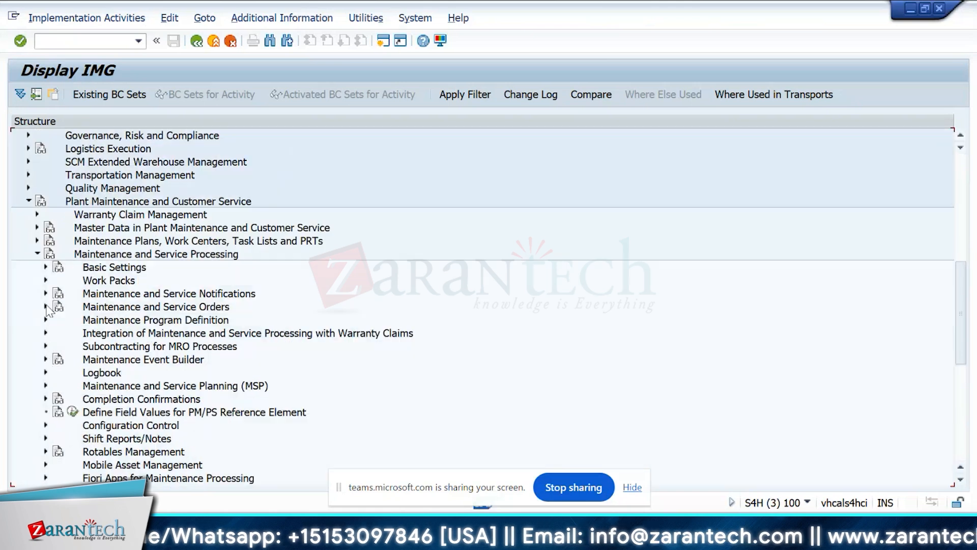
pyautogui.click(45, 293)
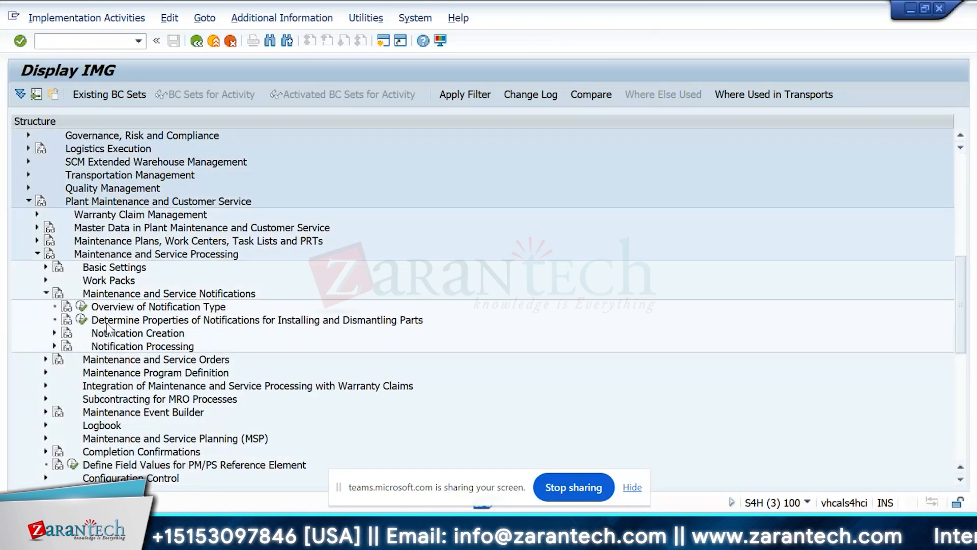
pyautogui.click(81, 306)
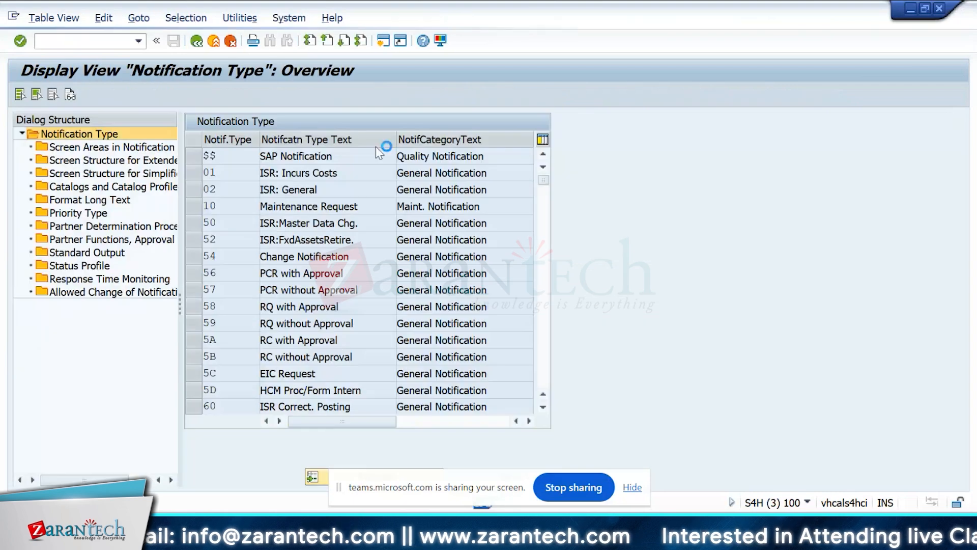
pyautogui.press('F3')
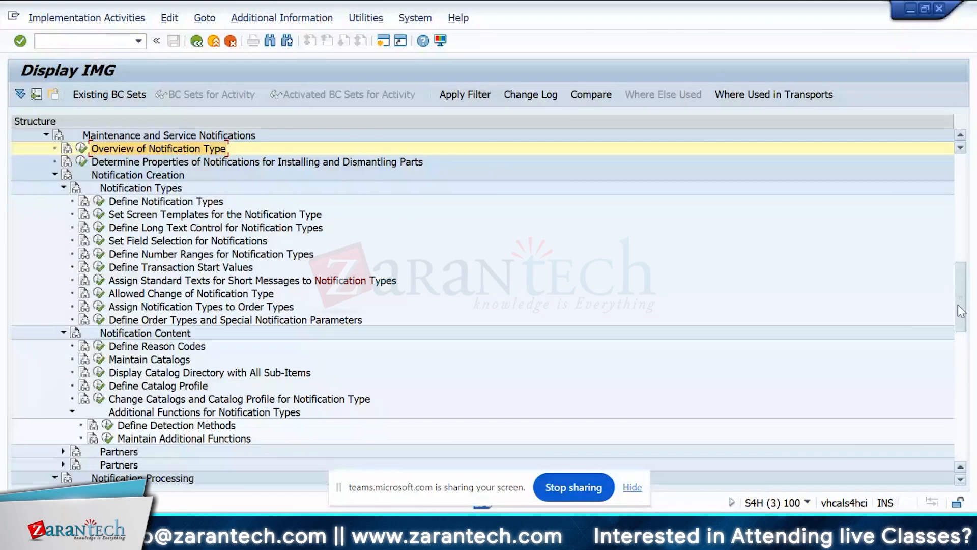
# Expand Object Information under Notification Processing and check the activities for assigning and defining object information keys.
pyautogui.scroll(-4, 961, 310)
pyautogui.click(63, 373)
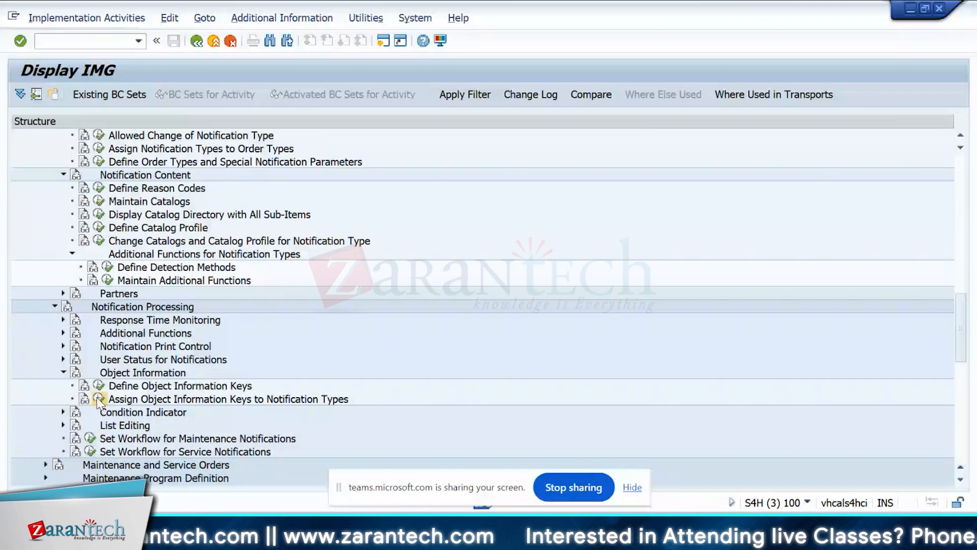
pyautogui.click(99, 400)
pyautogui.click(98, 386)
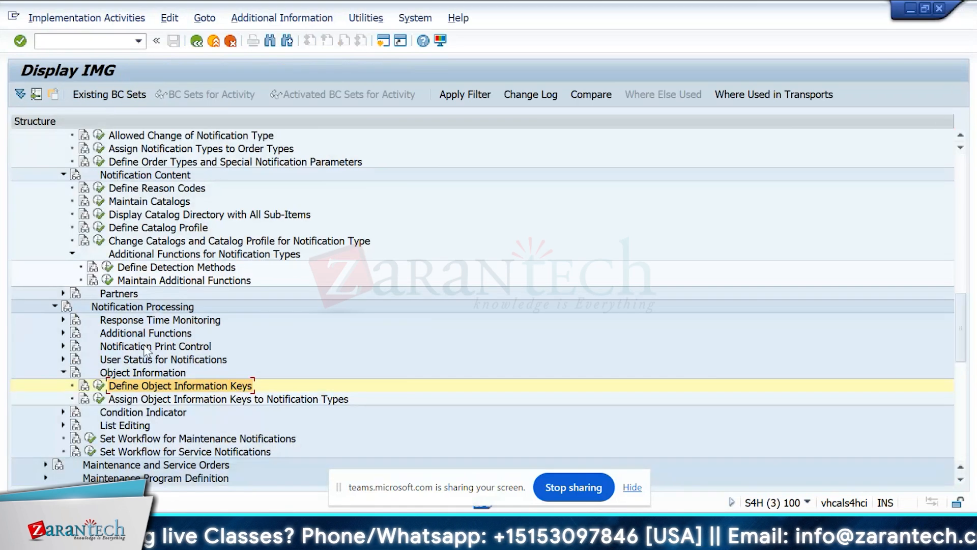
# Collapse Notification Creation in the implementation guide and review the Notification Processing nodes up to Notification Print Control.
pyautogui.click(113, 311)
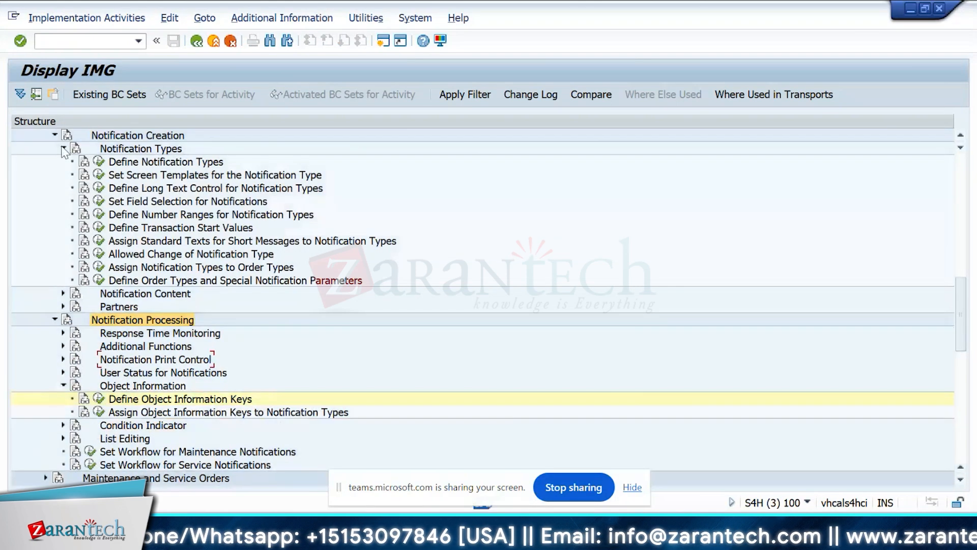
pyautogui.click(63, 149)
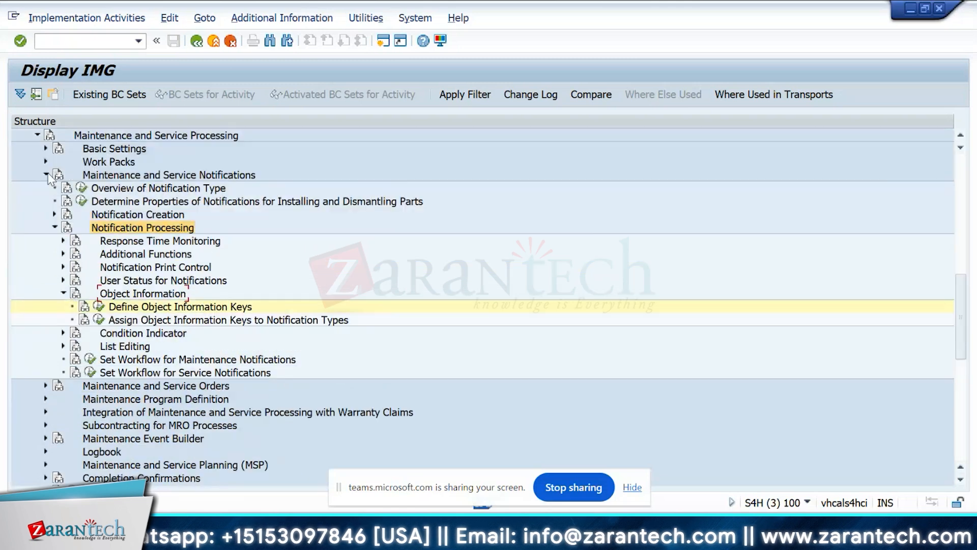
pyautogui.click(46, 174)
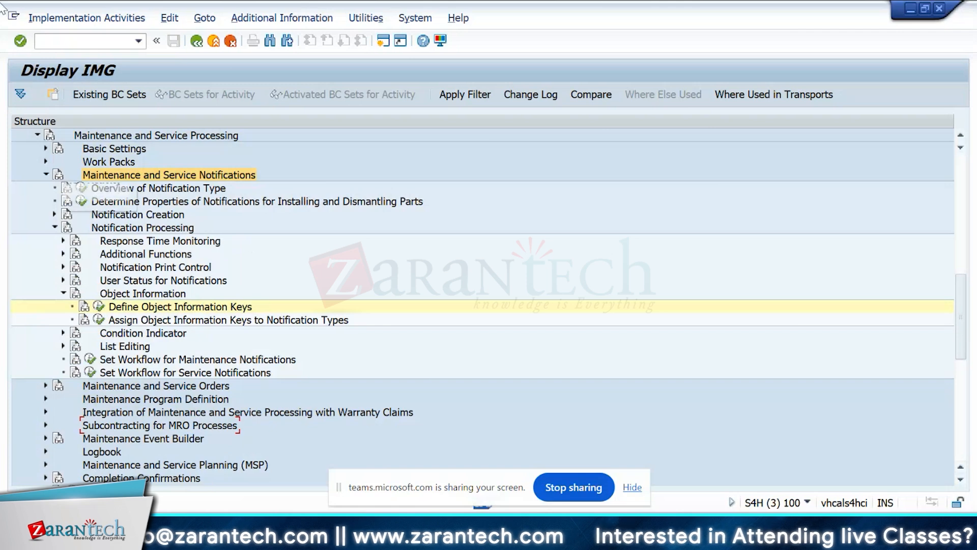
pyautogui.click(56, 39)
pyautogui.write('/')
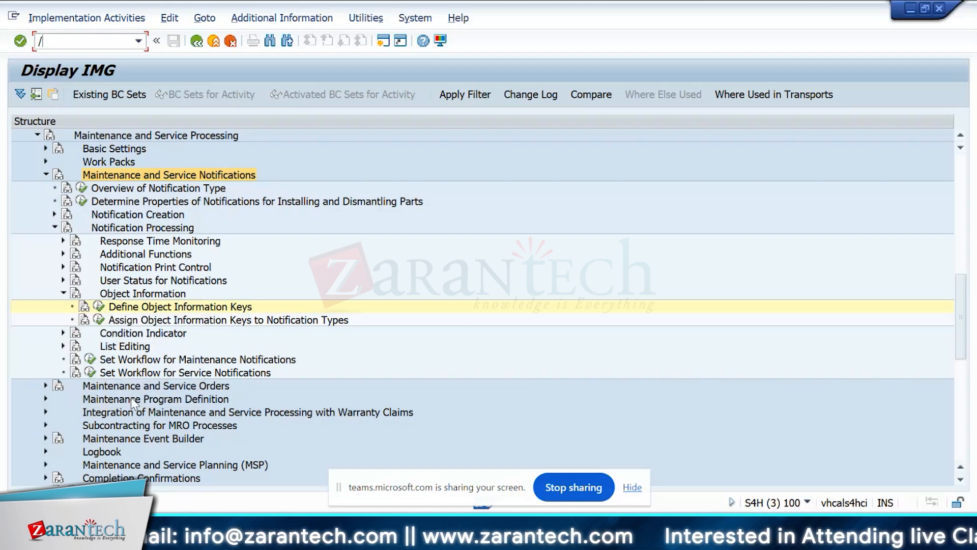
pyautogui.click(63, 267)
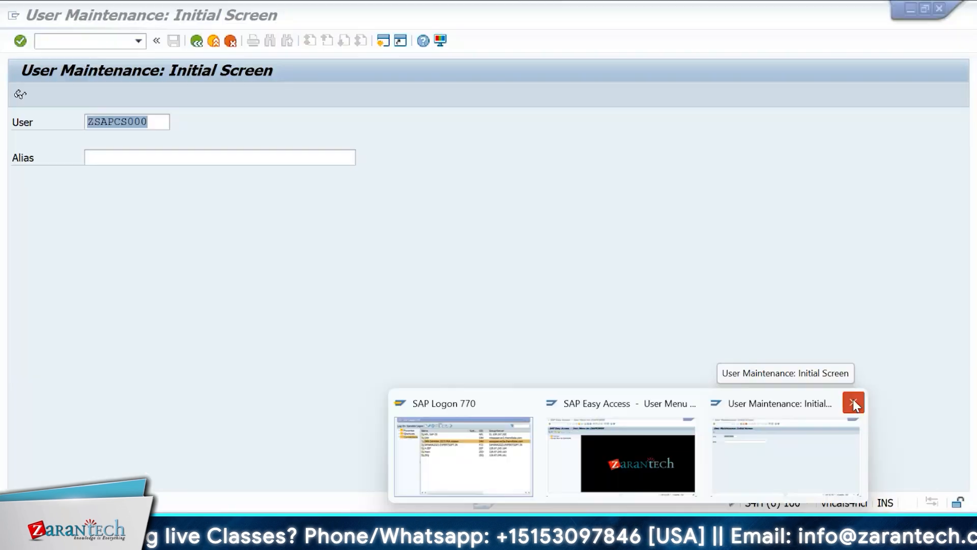
# Close the User Maintenance session and create a service problem notification referencing the sales document number with item 10.
pyautogui.click(855, 402)
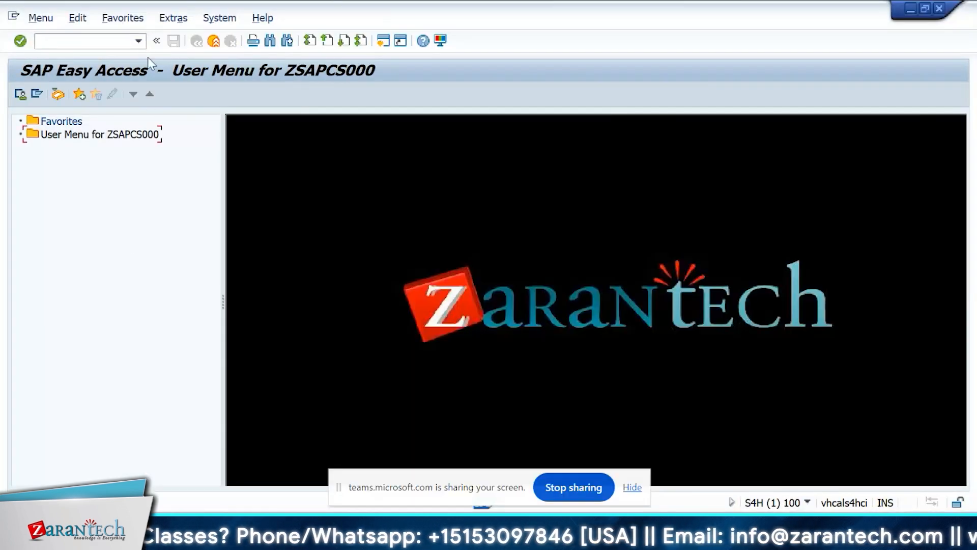
pyautogui.click(78, 39)
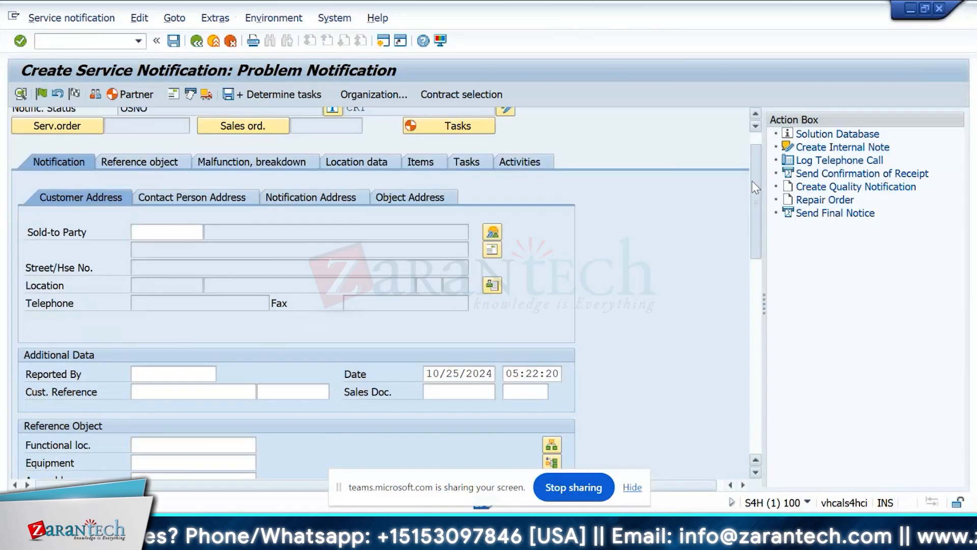
pyautogui.moveTo(752, 181); pyautogui.dragTo(756, 203)
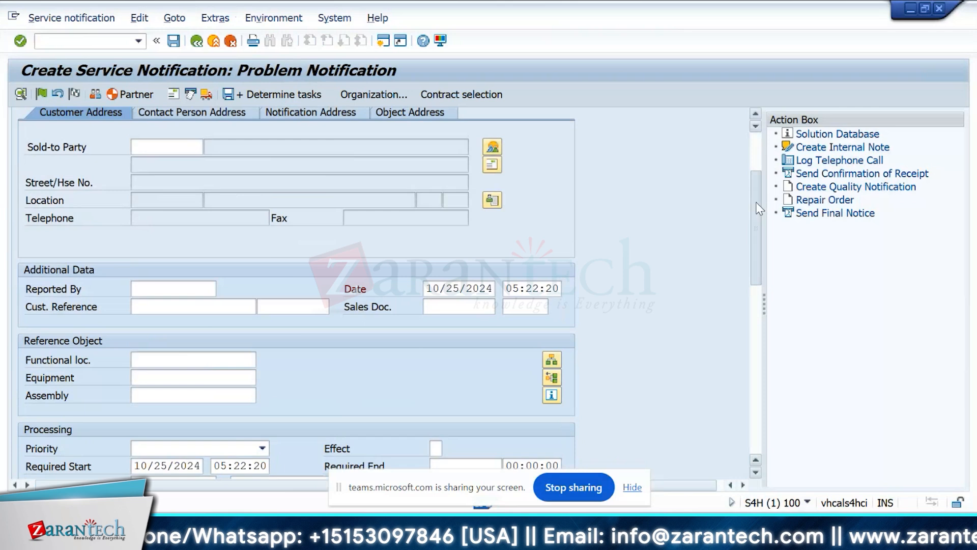
pyautogui.click(482, 308)
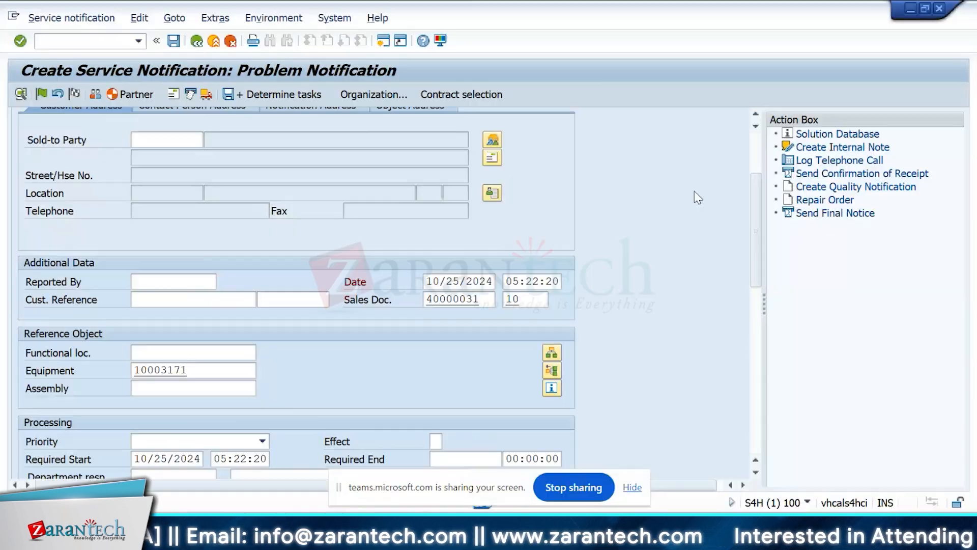
pyautogui.moveTo(755, 231); pyautogui.dragTo(741, 186)
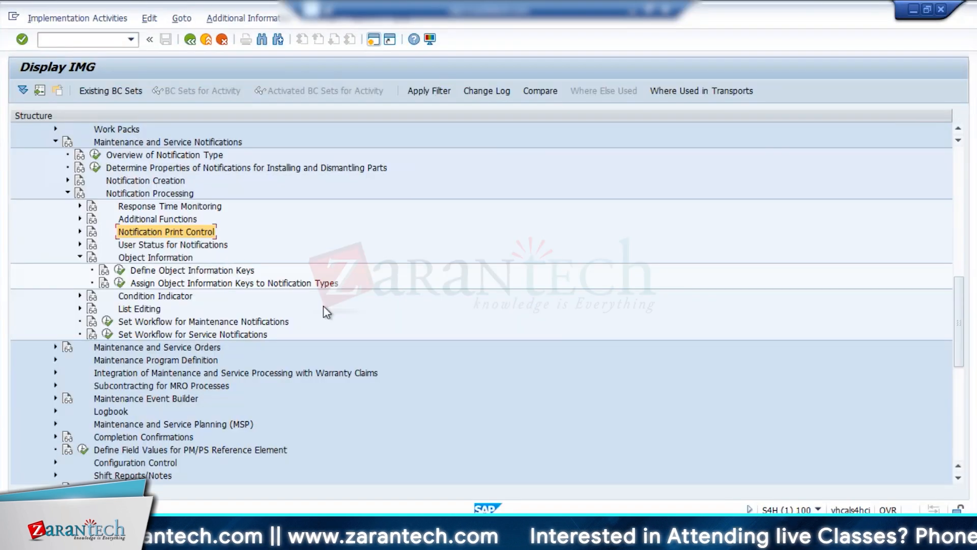
# Expand Notification Creation in the implementation guide and open the special service notification parameters under Define Order Types and Special Notification Parameters.
pyautogui.click(68, 193)
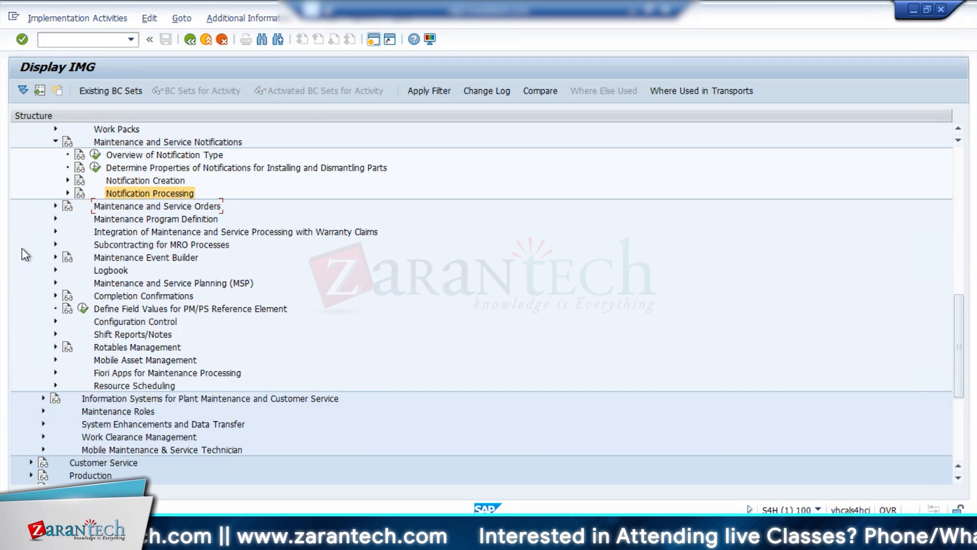
pyautogui.click(67, 193)
pyautogui.click(68, 181)
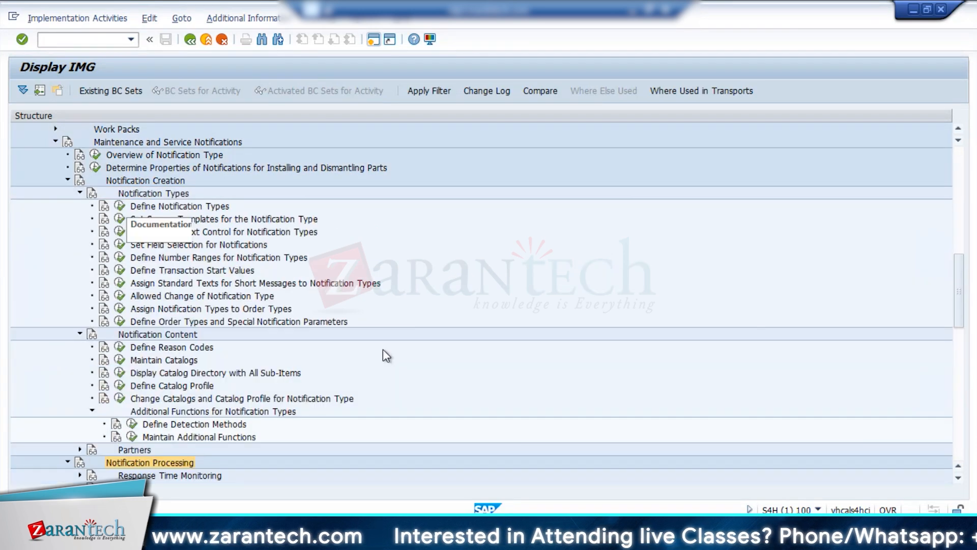
pyautogui.click(117, 321)
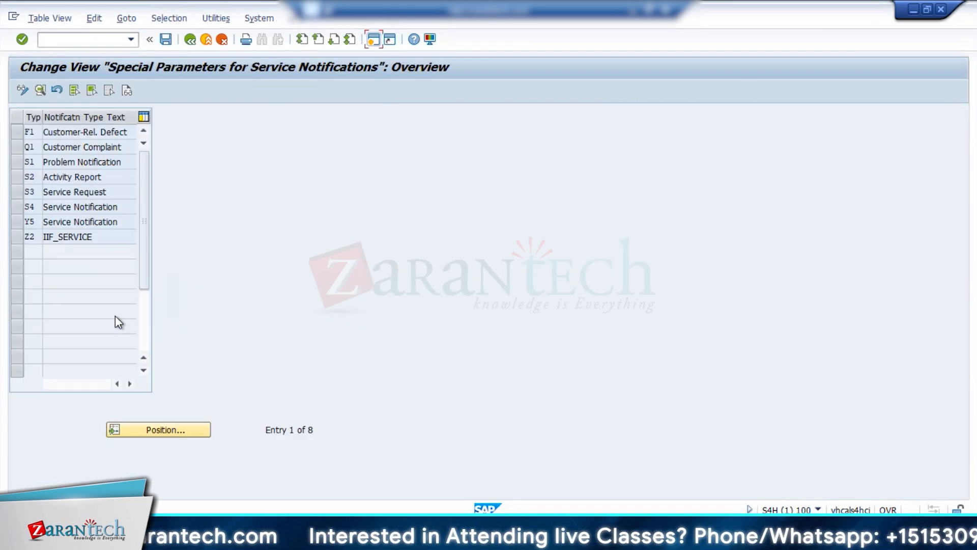
# Open the special parameters of notification type Z2 and assign sales document type WV, found by a restricted value search.
pyautogui.click(17, 237)
pyautogui.click(39, 91)
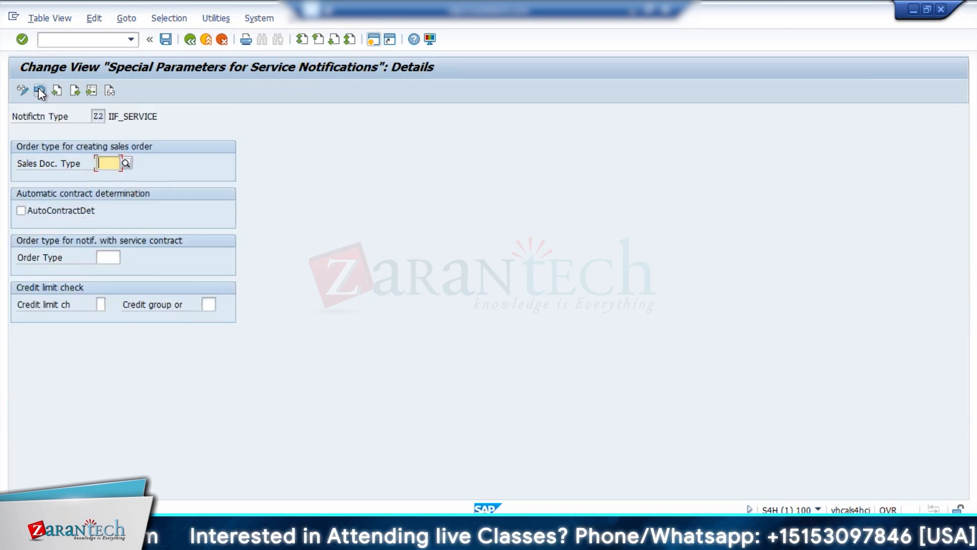
pyautogui.click(126, 164)
pyautogui.click(151, 183)
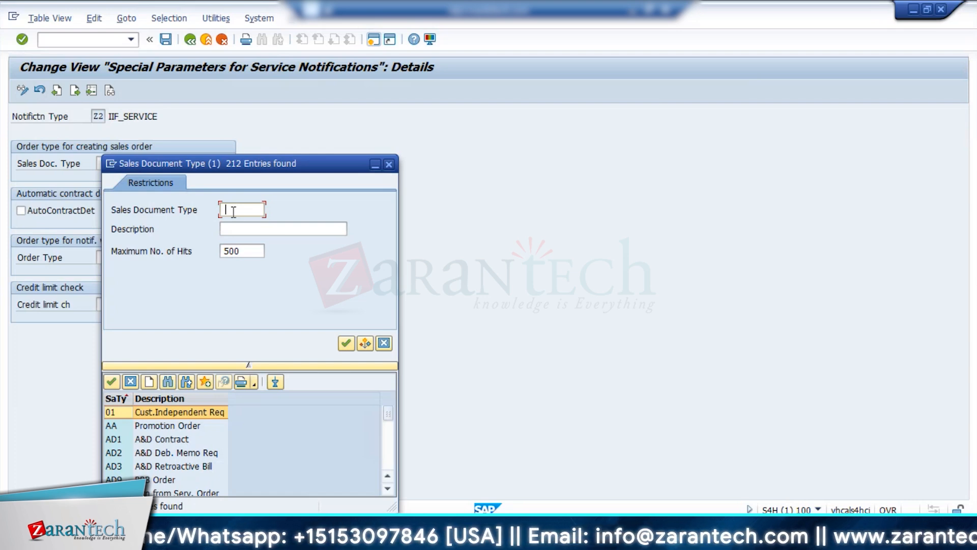
pyautogui.write('wv')
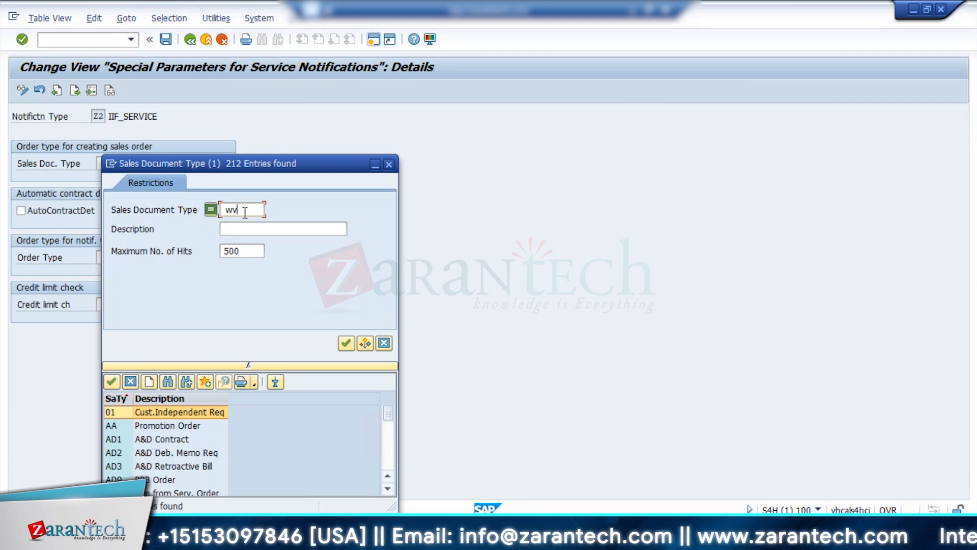
pyautogui.click(346, 343)
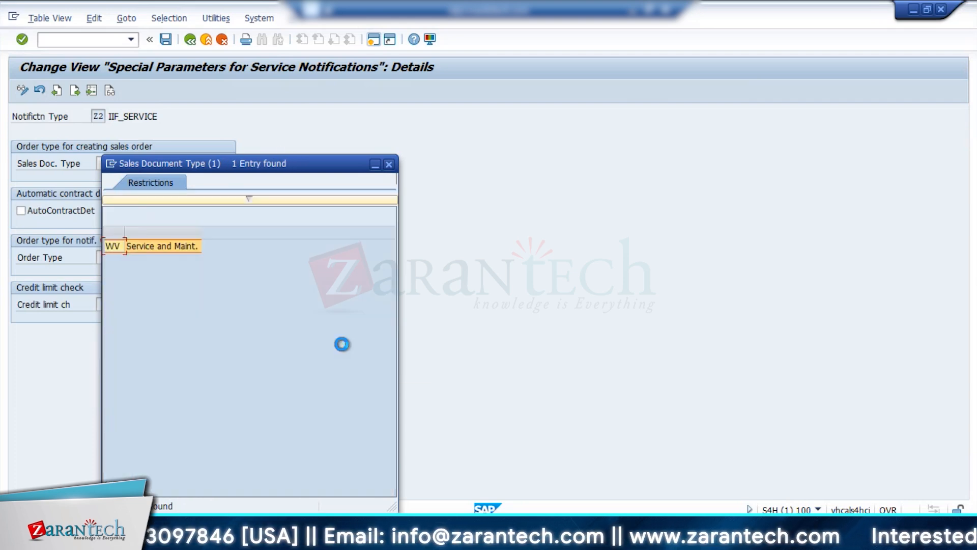
pyautogui.doubleClick(163, 245)
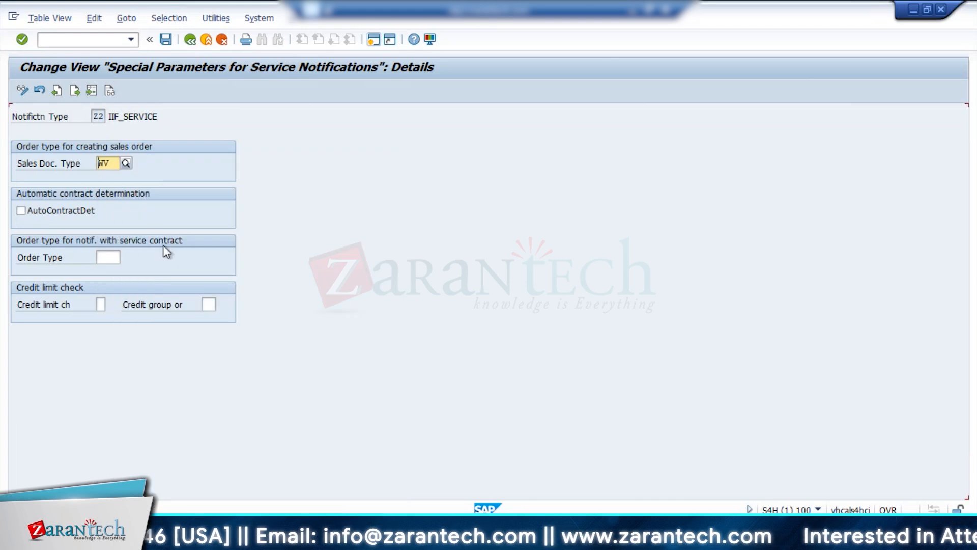
# Review the special parameters of notification type S1 for comparison and return to the overview.
pyautogui.click(42, 91)
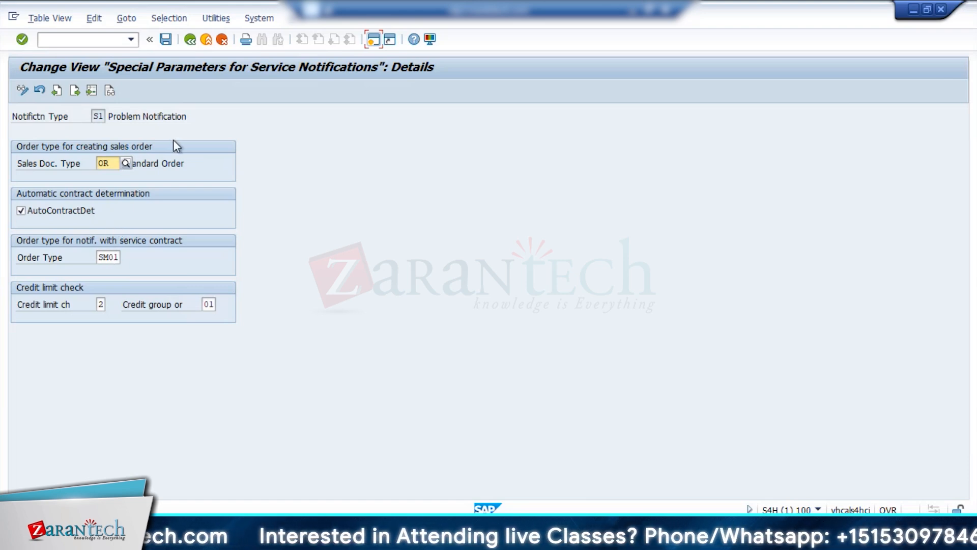
pyautogui.click(189, 40)
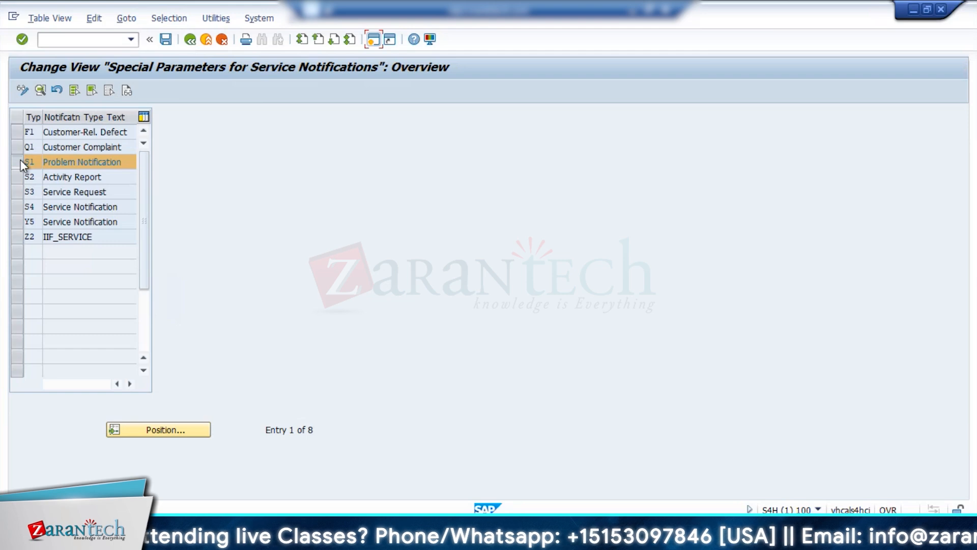
pyautogui.click(20, 160)
# Reopen the Z2 special parameters, clear the sales document type and leave the details.
pyautogui.click(17, 237)
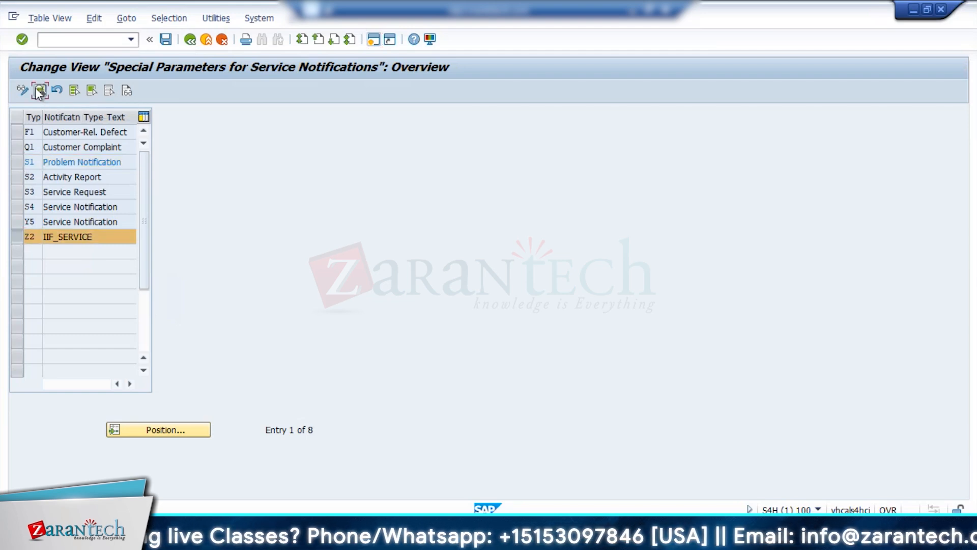
pyautogui.click(39, 91)
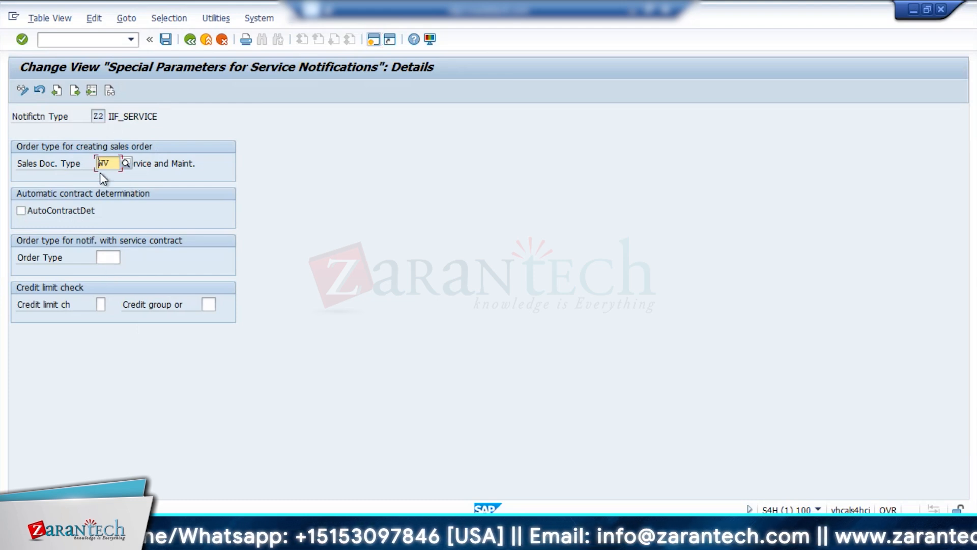
pyautogui.click(171, 44)
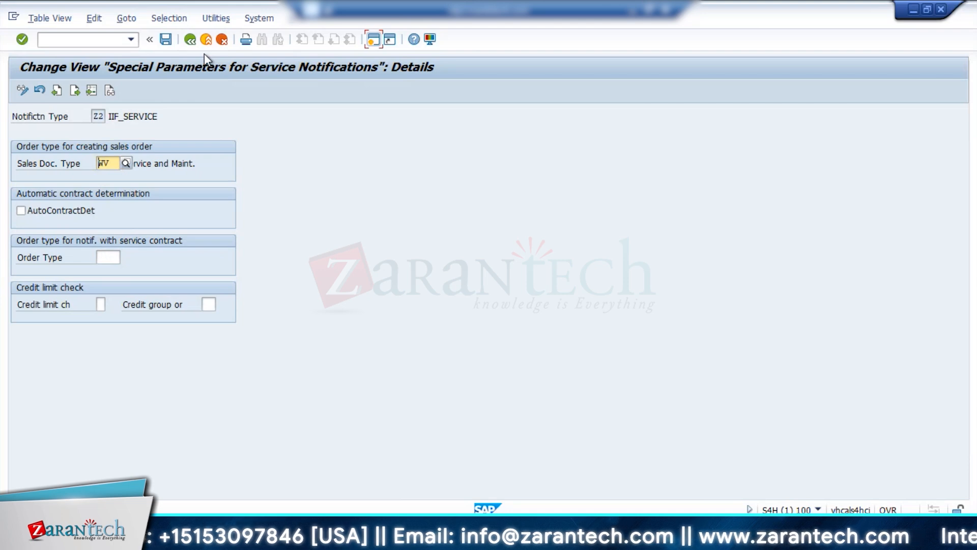
pyautogui.click(115, 164)
pyautogui.press('BackSpace')
pyautogui.press('BackSpace')
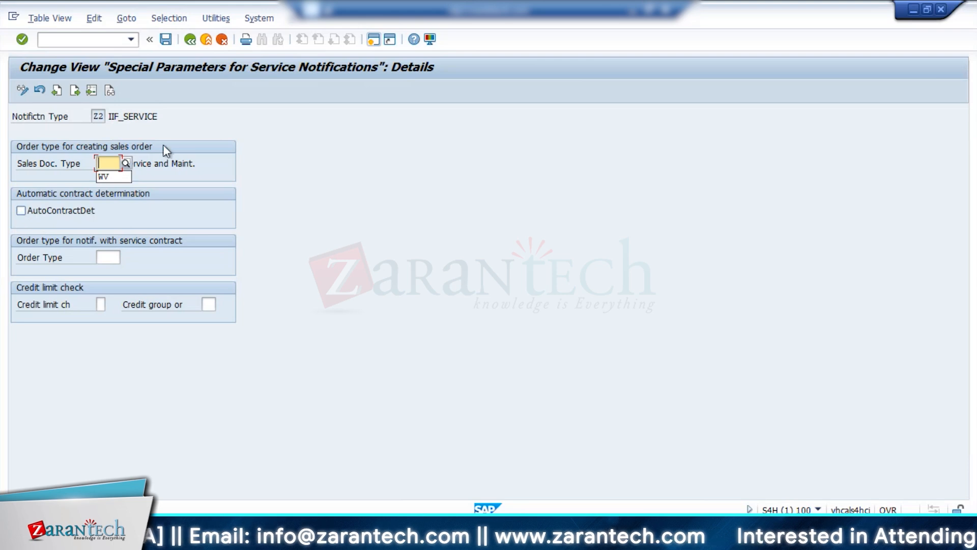
pyautogui.click(190, 40)
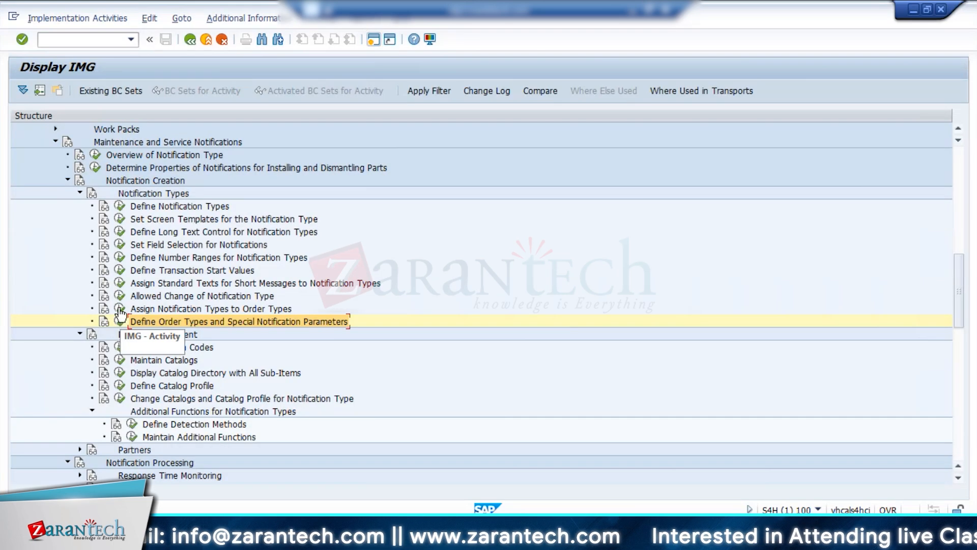
# Open the assignment of notification types to order types, position the list at S1 and check the entries for S1 and Z2.
pyautogui.click(122, 312)
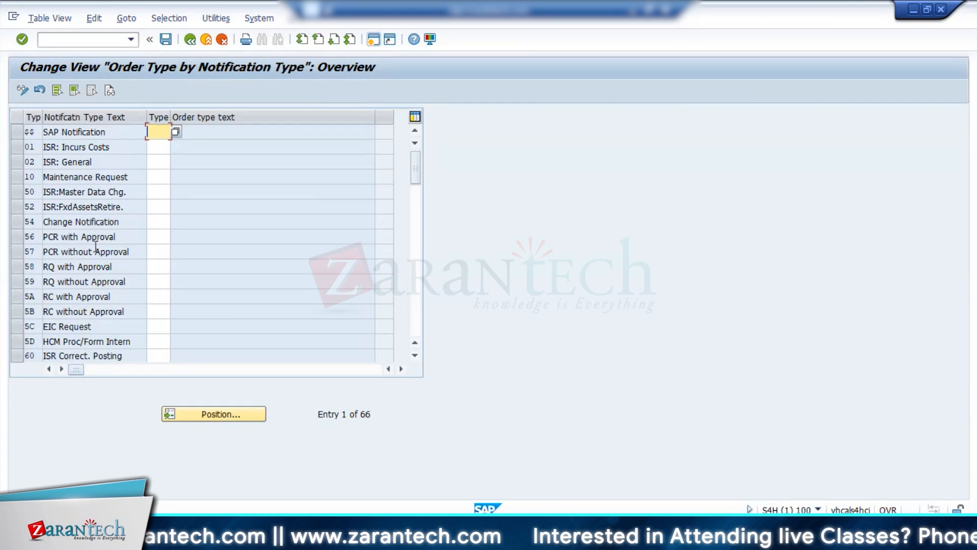
pyautogui.click(214, 414)
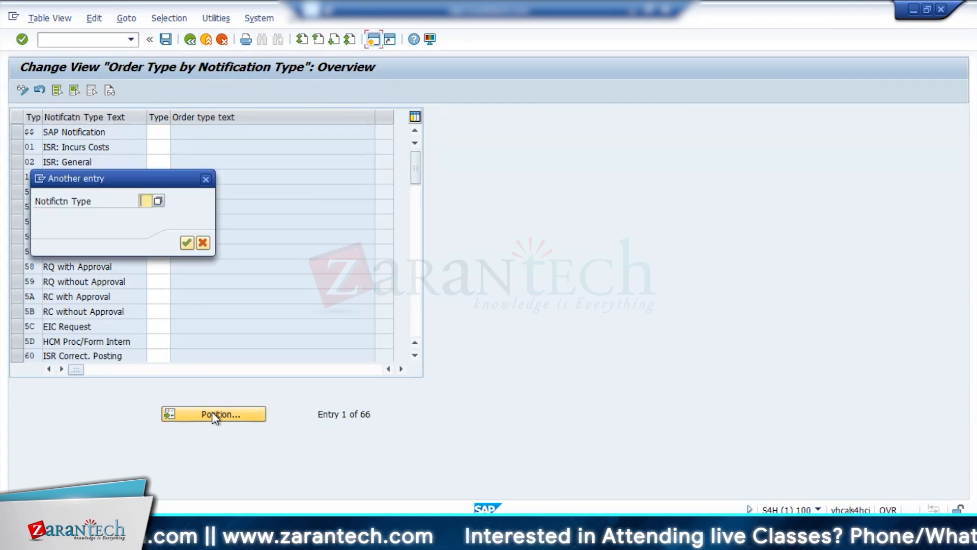
pyautogui.write('S1')
pyautogui.press('Return')
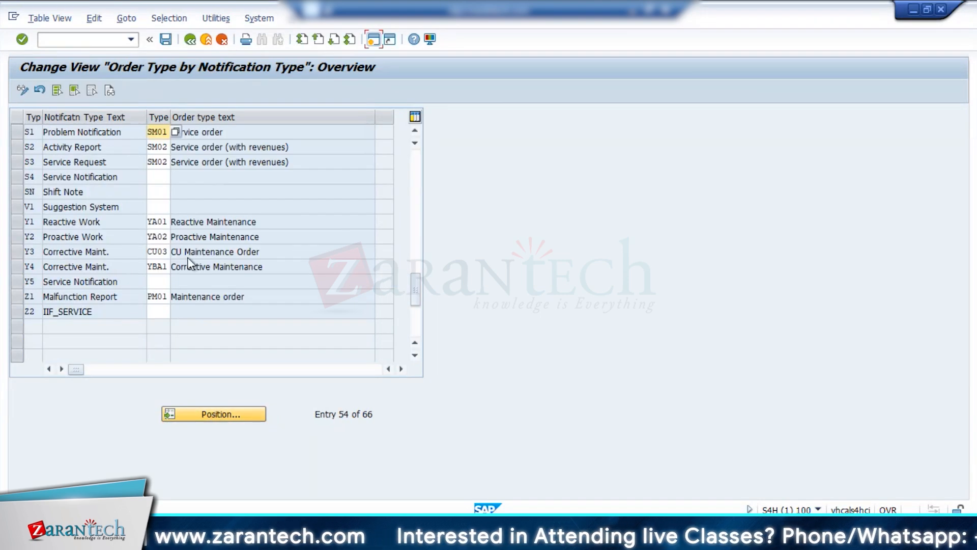
pyautogui.click(191, 39)
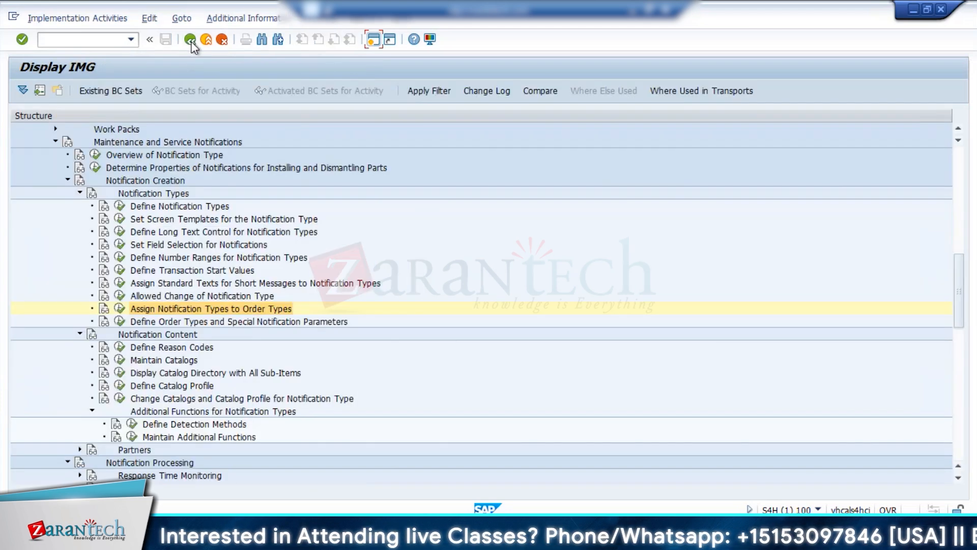
# In the Z2 special parameters, set sales document type WV, enable automatic contract determination and set order type SM01.
pyautogui.click(119, 321)
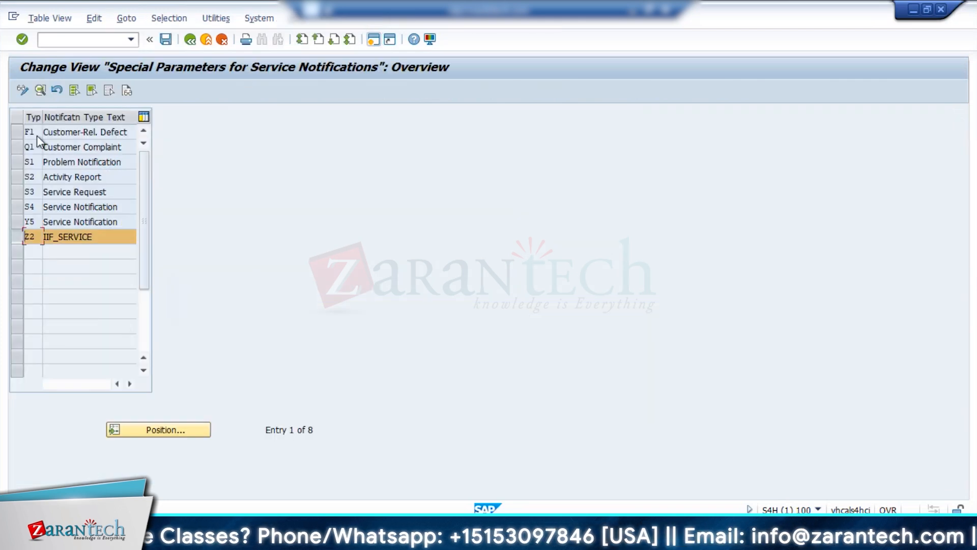
pyautogui.click(41, 94)
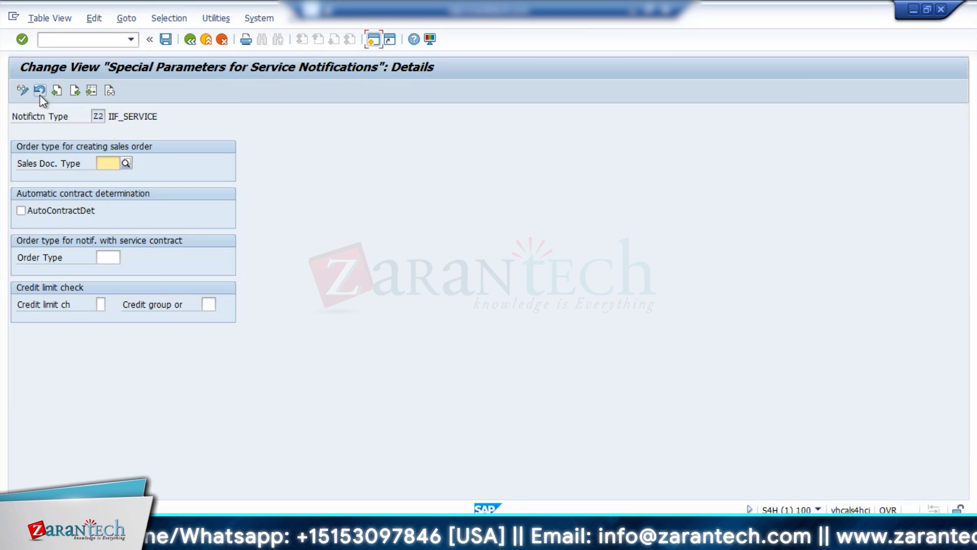
pyautogui.click(109, 163)
pyautogui.click(109, 165)
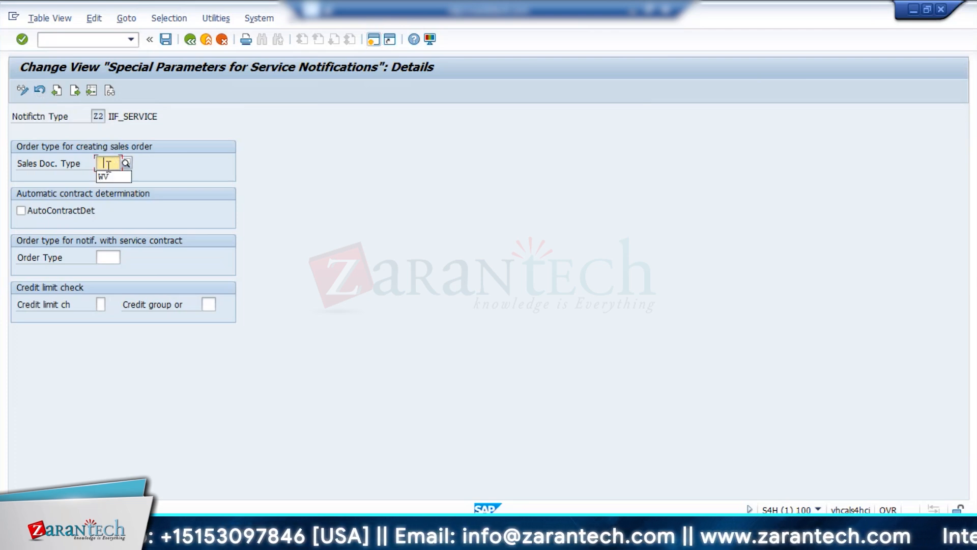
pyautogui.click(106, 176)
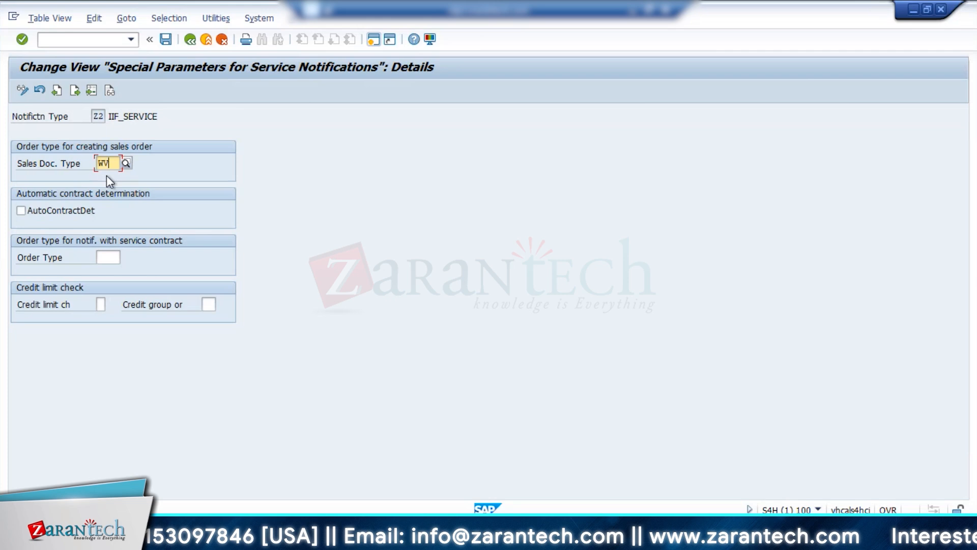
pyautogui.click(20, 210)
pyautogui.click(103, 258)
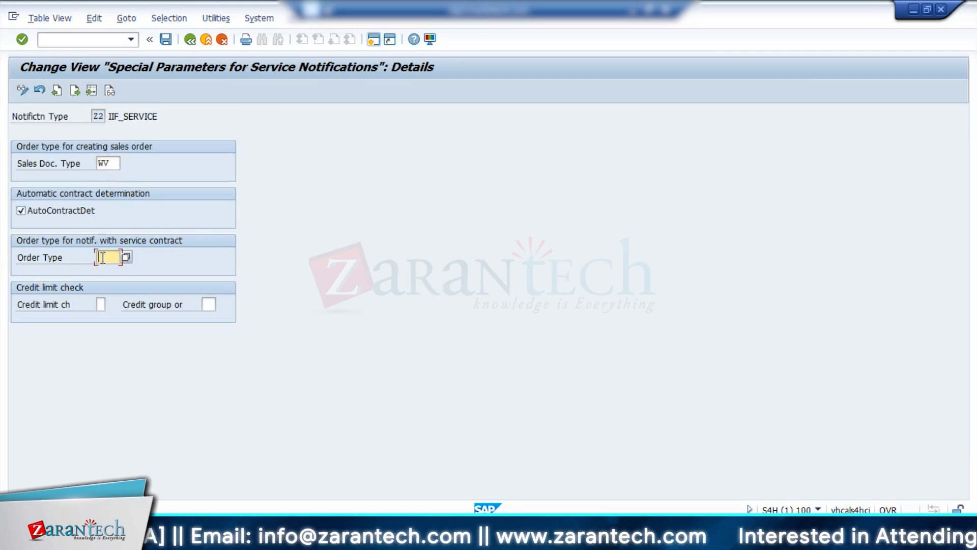
pyautogui.write('sm01')
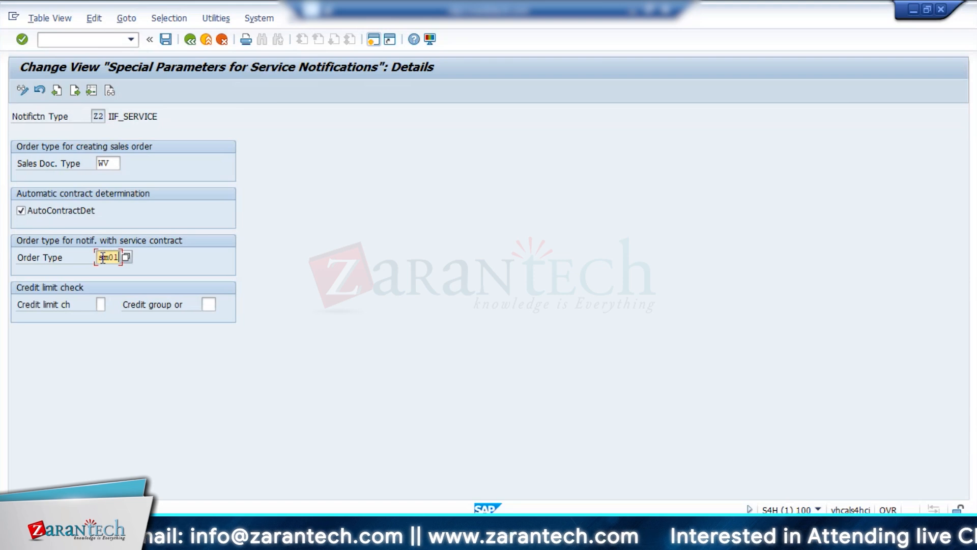
# Try credit limit check 3 with credit group 01 for Z2 and clear both values.
pyautogui.click(101, 304)
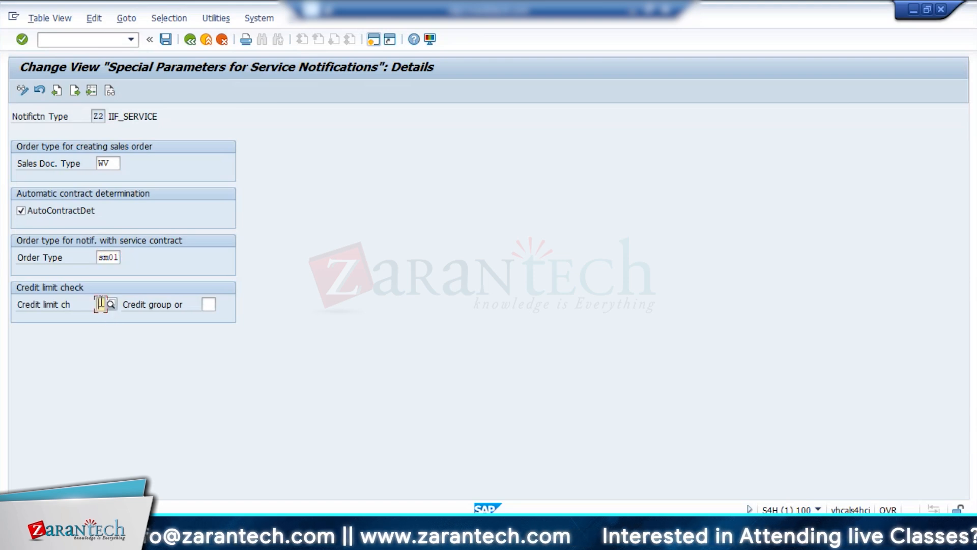
pyautogui.click(109, 304)
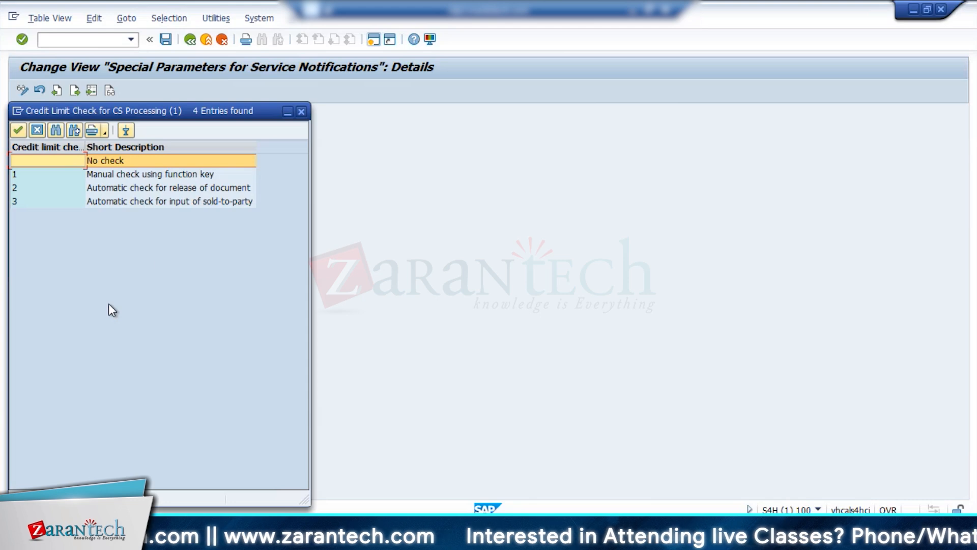
pyautogui.doubleClick(173, 200)
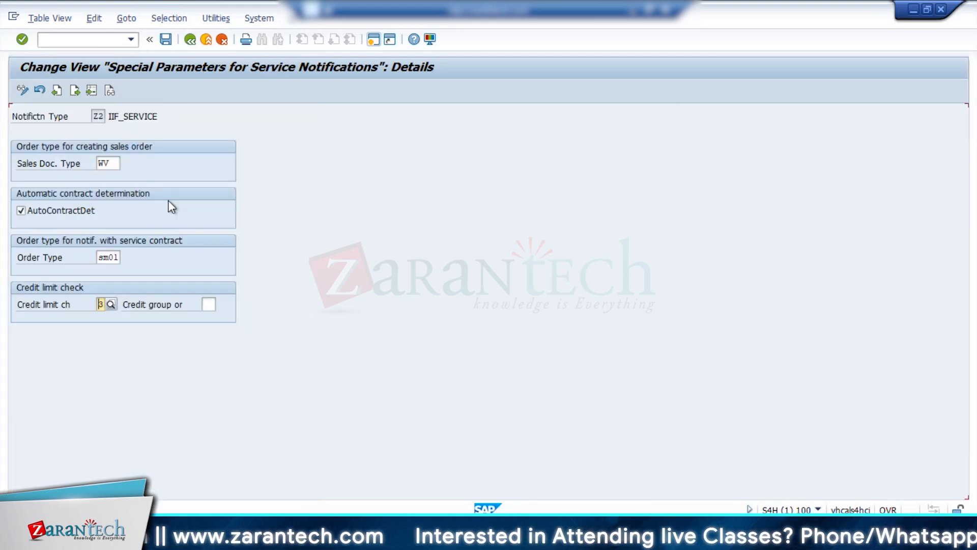
pyautogui.click(209, 304)
pyautogui.click(222, 305)
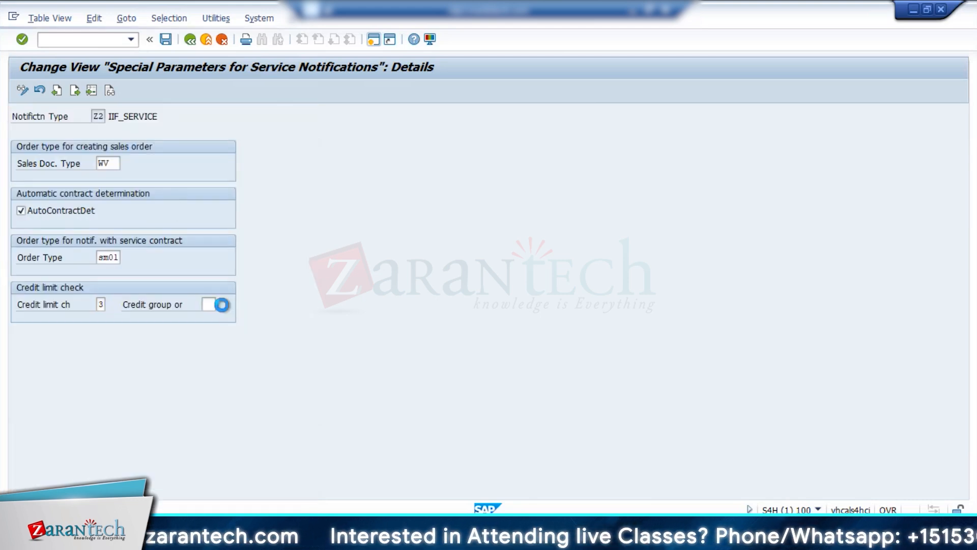
pyautogui.doubleClick(249, 257)
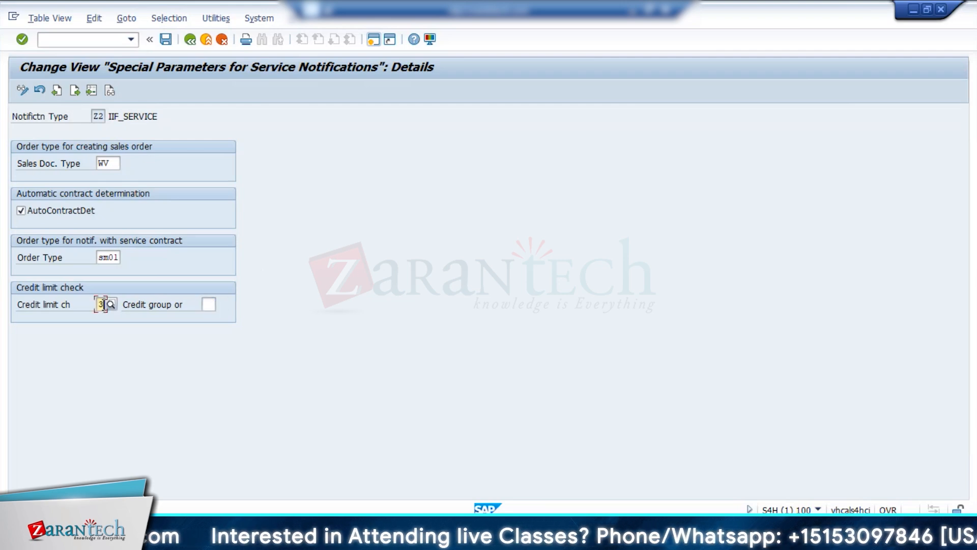
pyautogui.press('BackSpace')
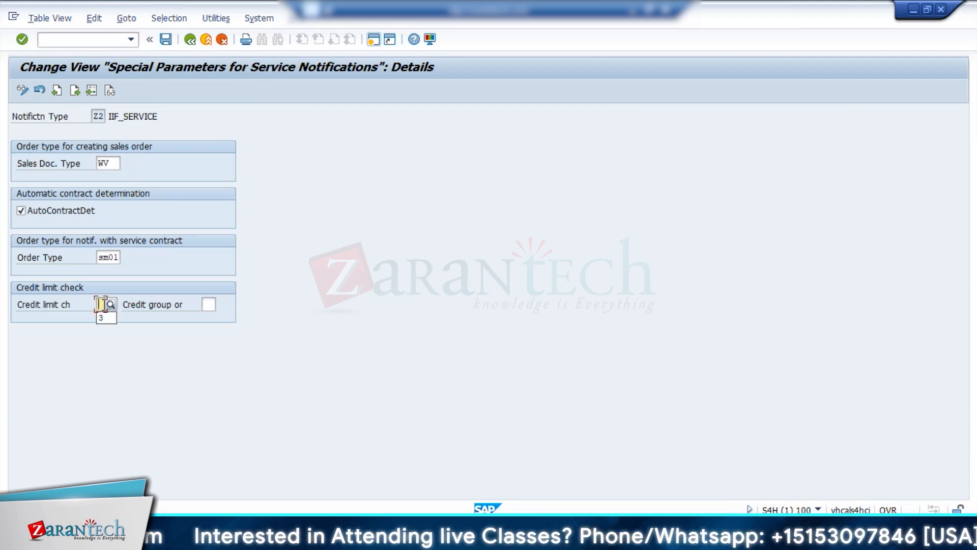
# Leave the special parameters, start a Z2 service notification with transaction IW51 and check its notification and object address sections.
pyautogui.click(190, 39)
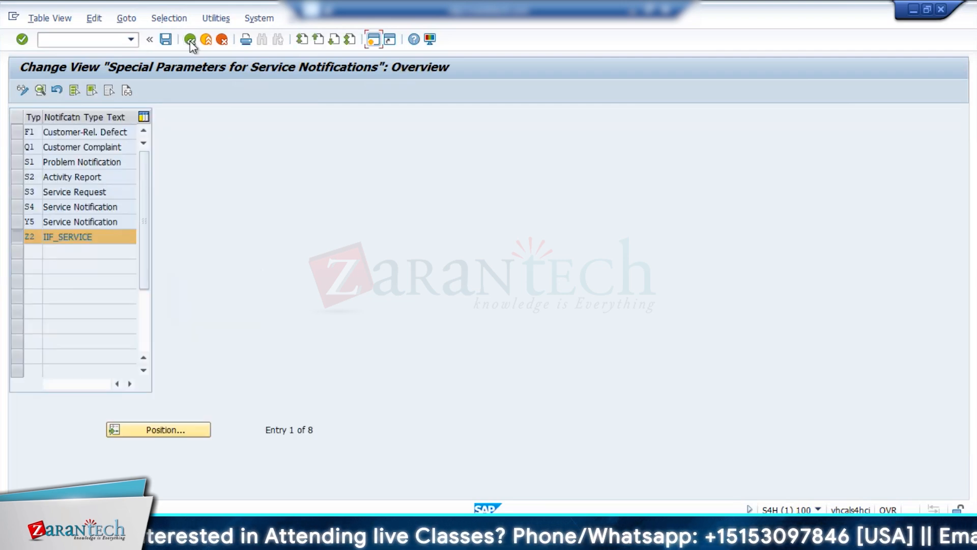
pyautogui.click(190, 40)
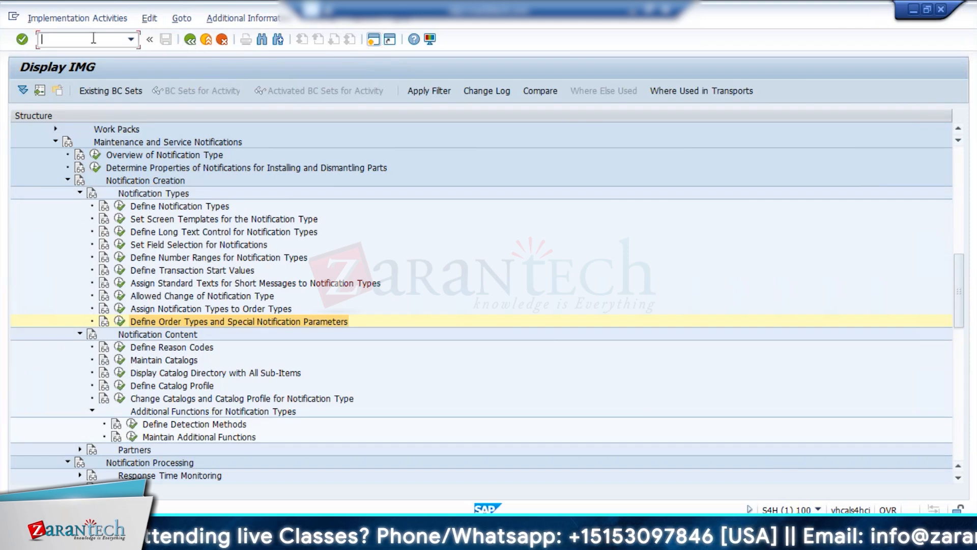
pyautogui.write('/niw51')
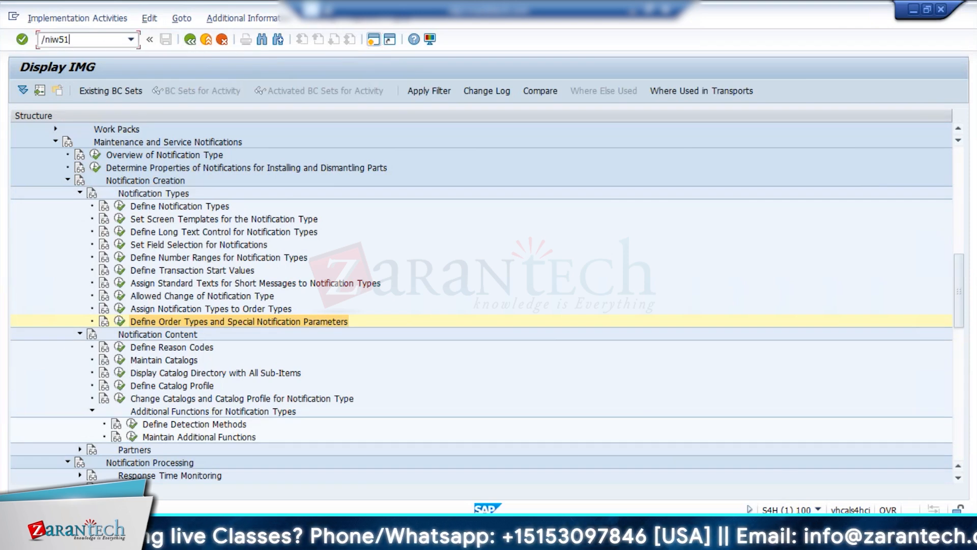
pyautogui.press('Return')
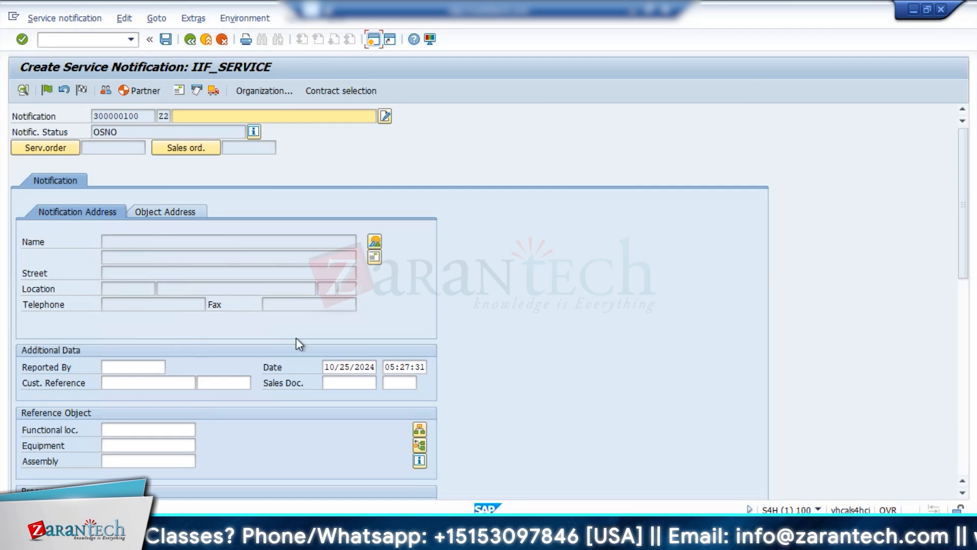
pyautogui.click(170, 212)
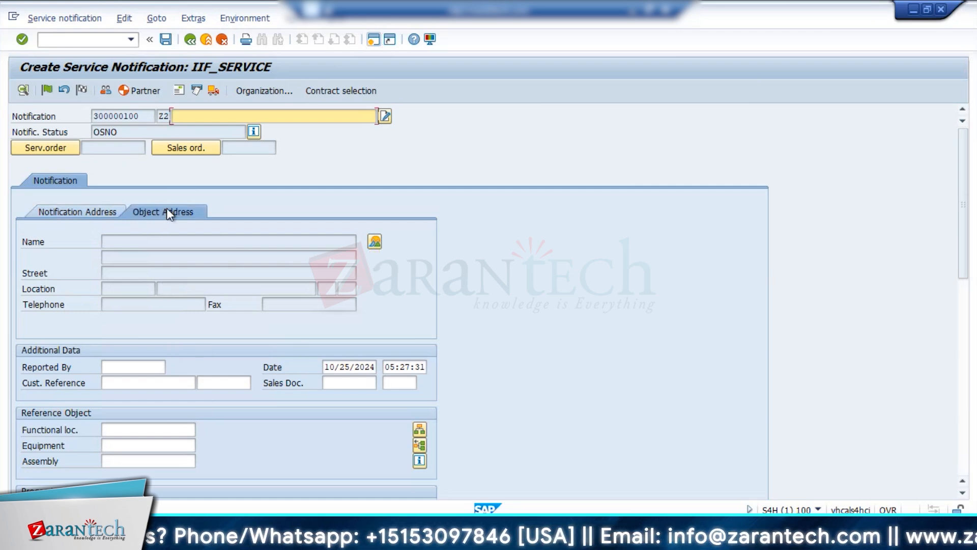
pyautogui.click(102, 212)
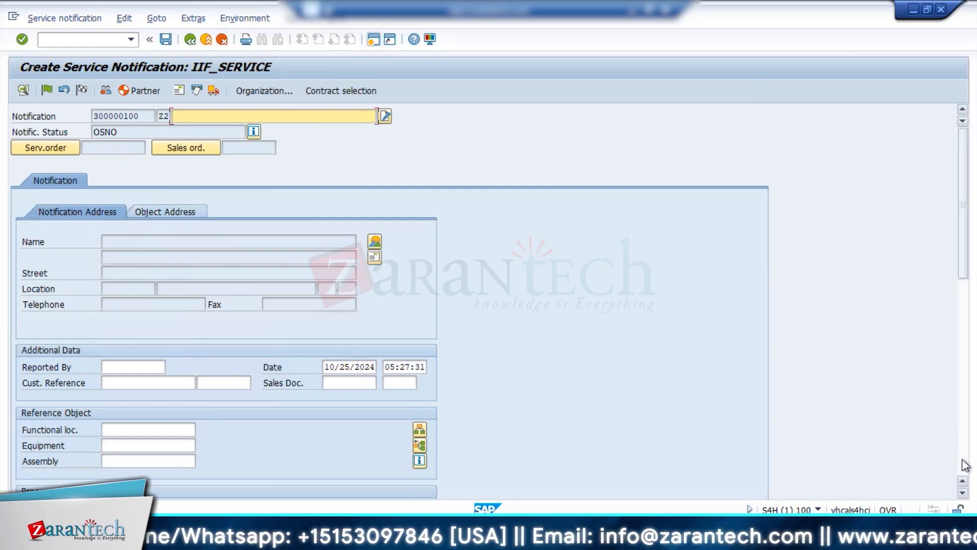
# Enter equipment 10003195 as the reference object of the new Z2 service notification.
pyautogui.click(131, 447)
pyautogui.write('10003195')
pyautogui.press('Return')
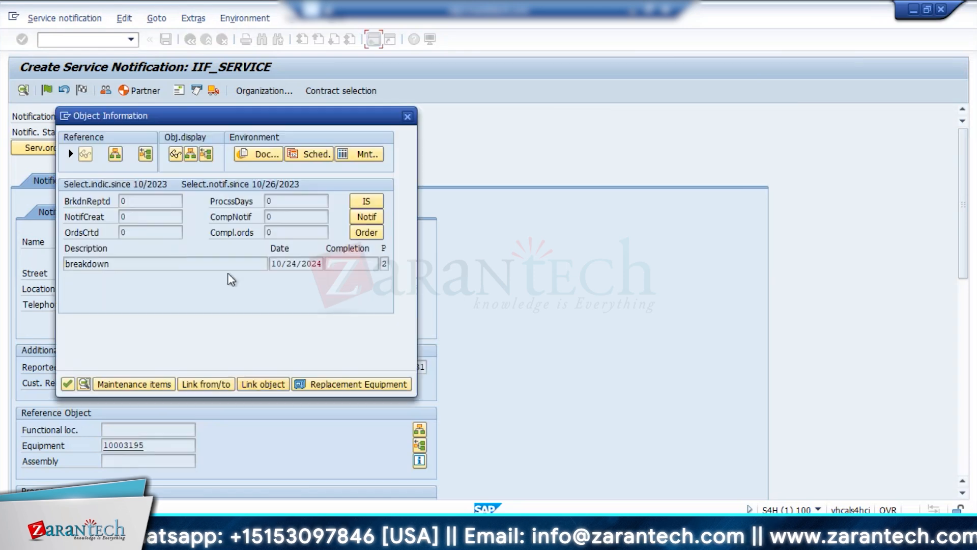
# Close the equipment's object information and set the notification item's object part to ZZOBJ, code OBJ1.
pyautogui.click(67, 387)
pyautogui.scroll(-5, 796, 317)
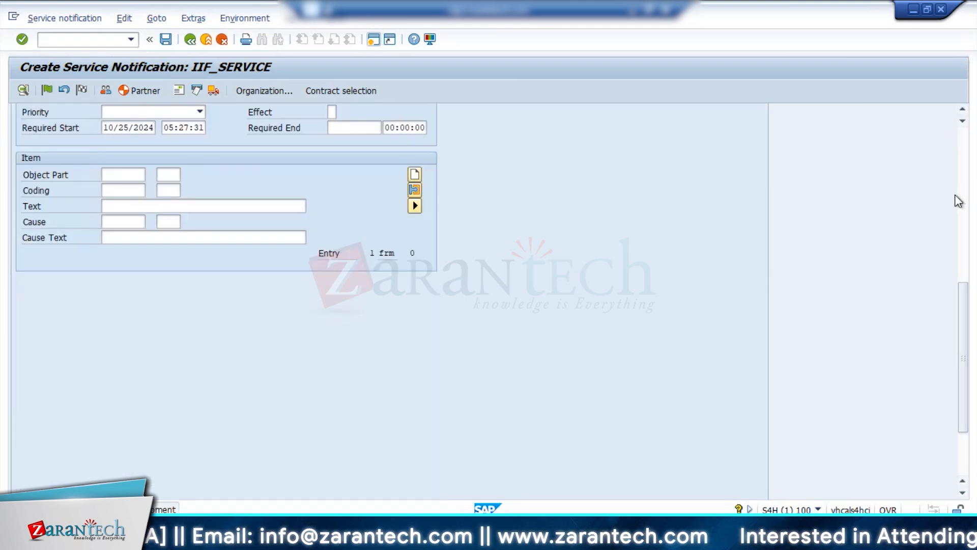
pyautogui.click(115, 174)
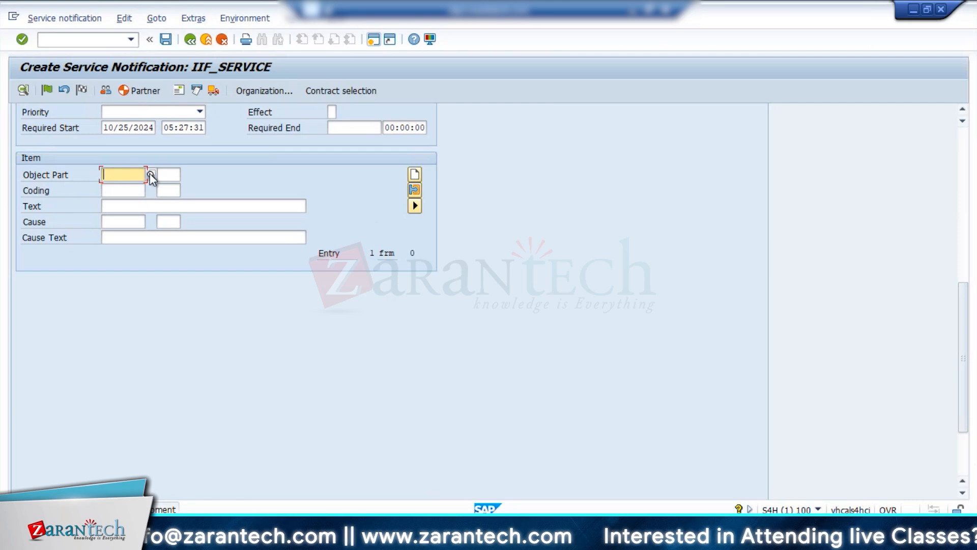
pyautogui.click(151, 174)
pyautogui.doubleClick(112, 197)
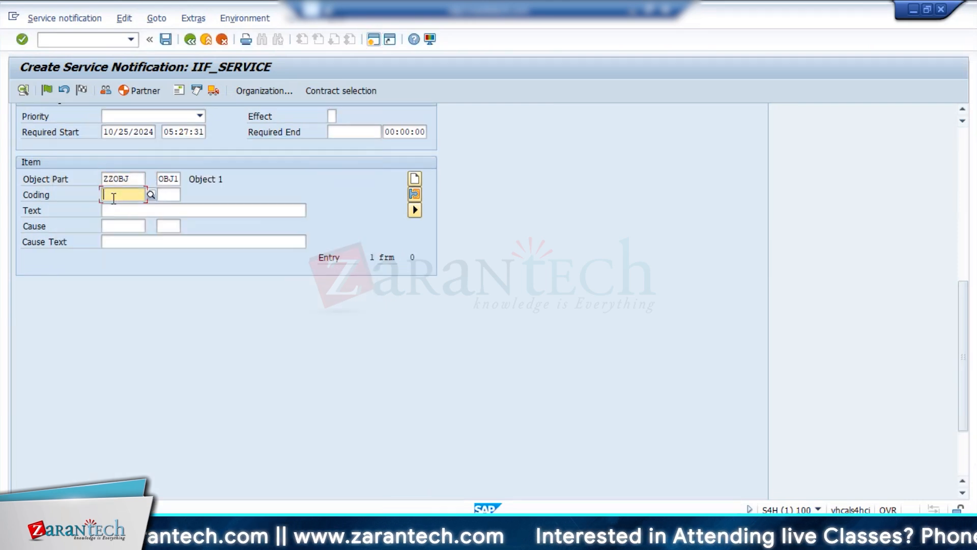
pyautogui.scroll(5, 413, 231)
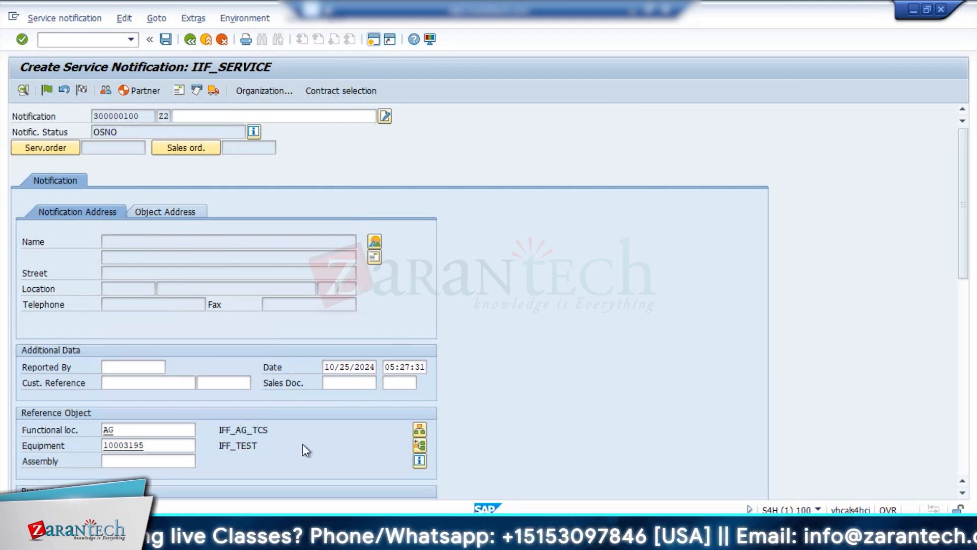
# Switch to the Display IMG session, open Overview of Notification Type and select notification type Z2 (IIF_SERVICE).
pyautogui.moveTo(254, 535)
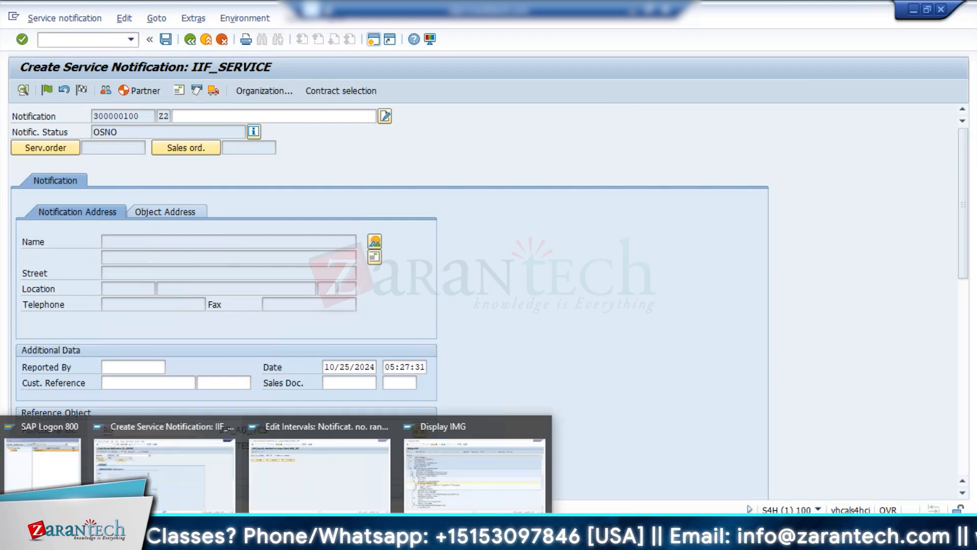
pyautogui.click(489, 492)
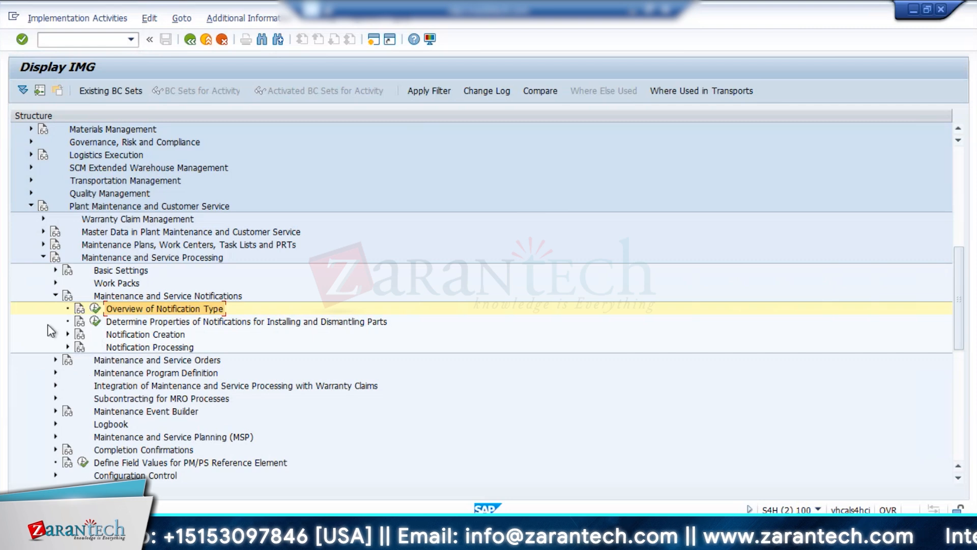
pyautogui.click(95, 308)
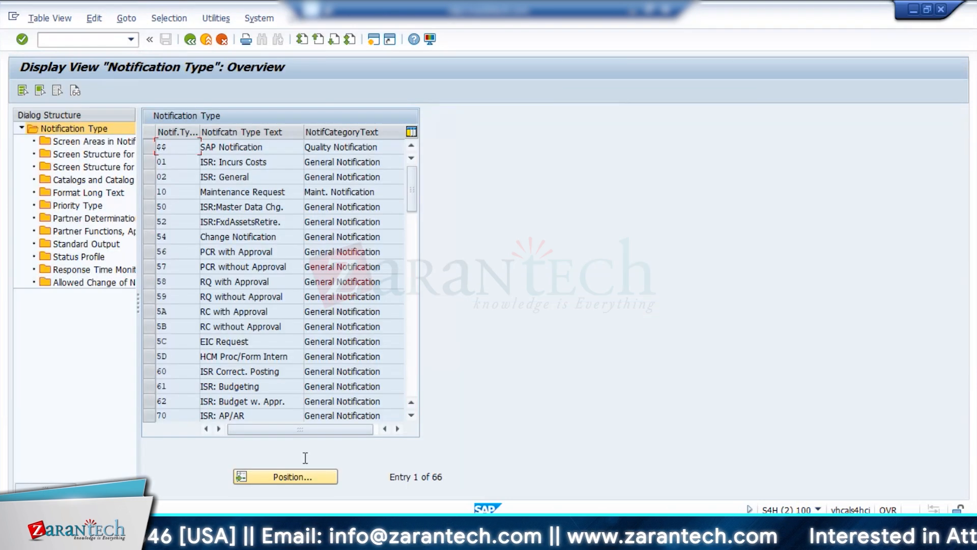
pyautogui.click(292, 478)
pyautogui.click(188, 243)
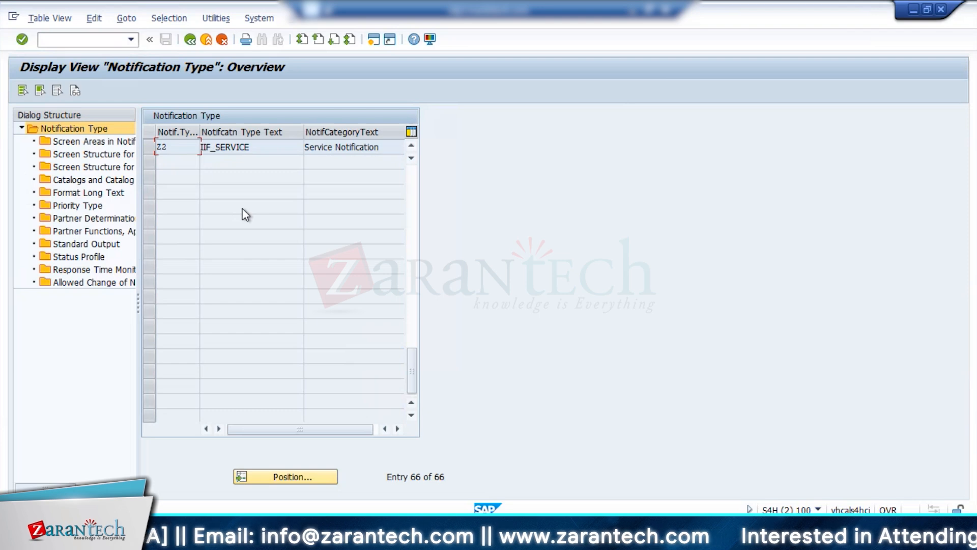
pyautogui.click(148, 151)
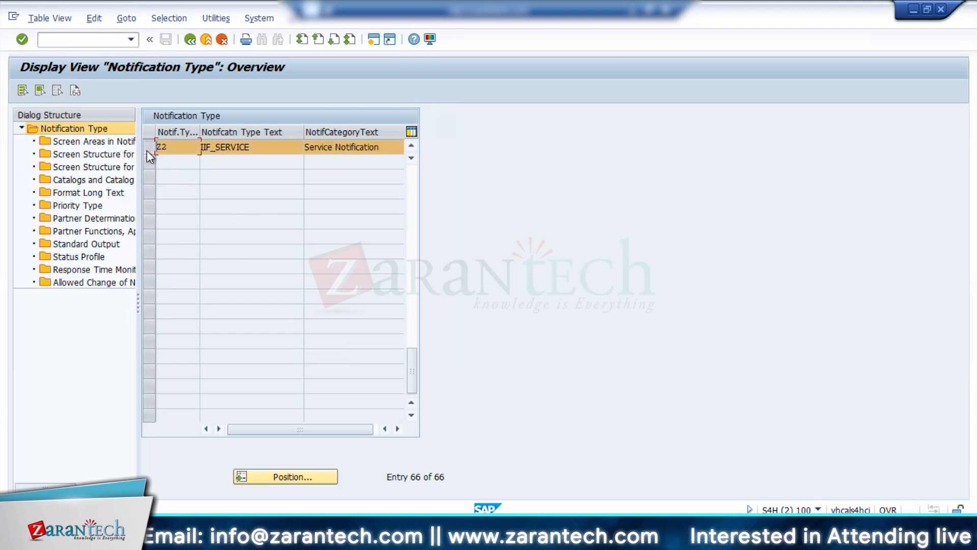
# Check the notification header screen areas and the simplified view's screen structure for Z2.
pyautogui.doubleClick(79, 145)
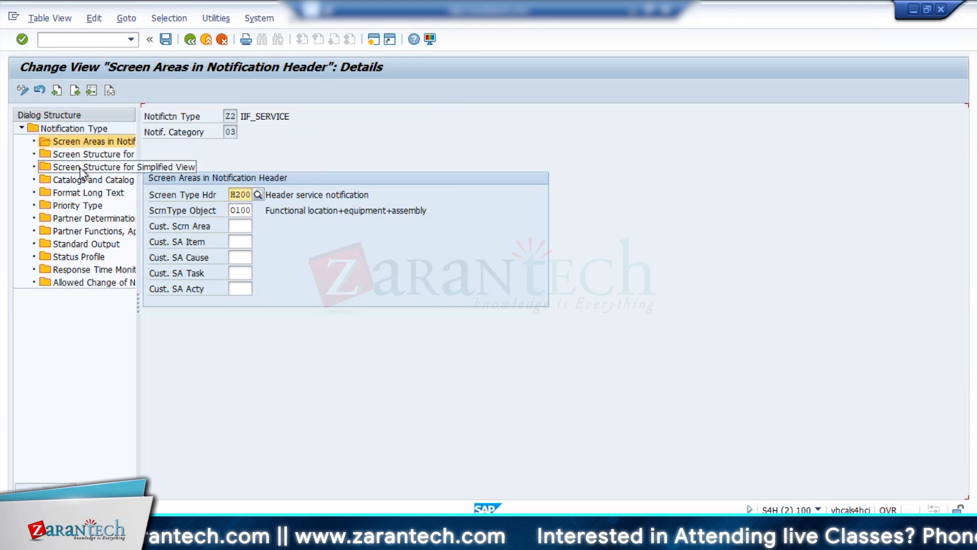
pyautogui.doubleClick(80, 167)
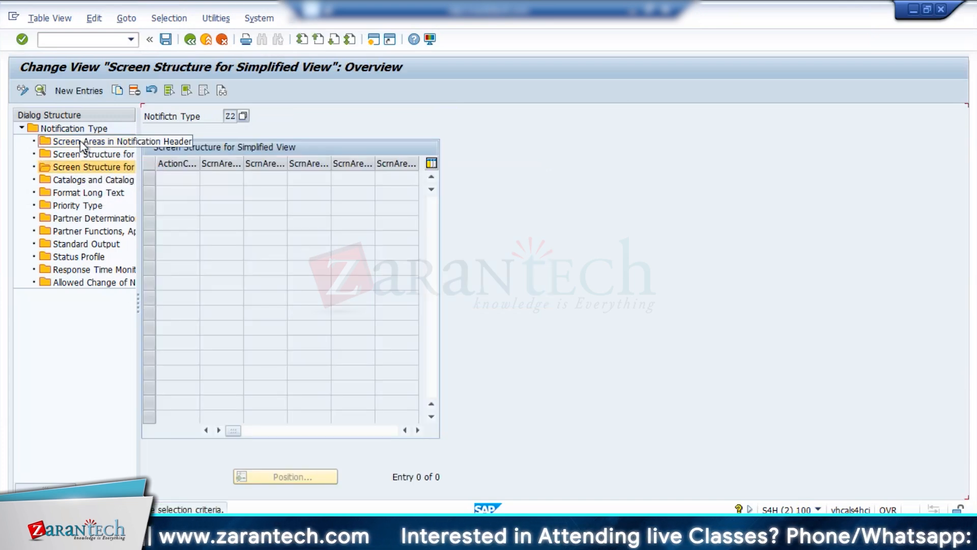
pyautogui.doubleClick(81, 141)
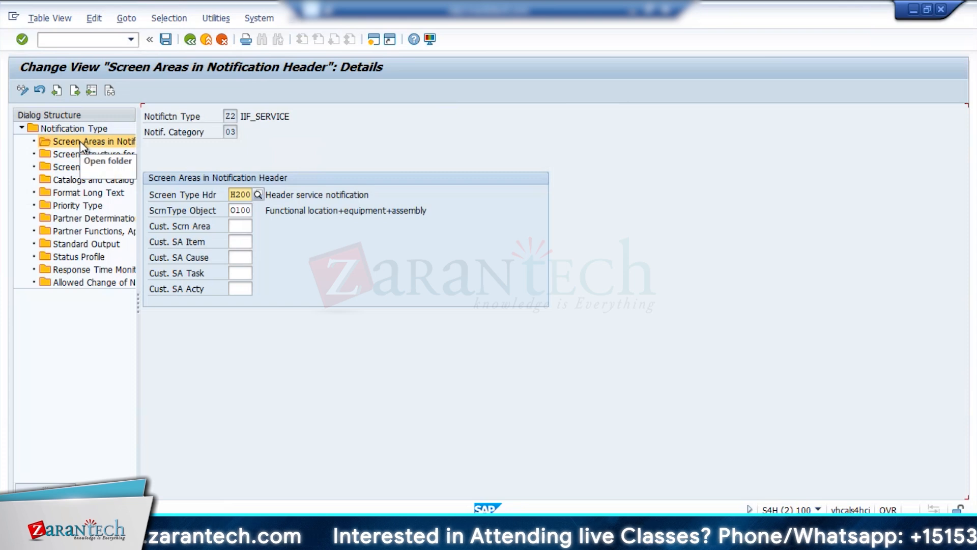
# In Z2's screen structure for the extended view, create a new entry for tab 10\TAB05 (Malfunction).
pyautogui.click(82, 155)
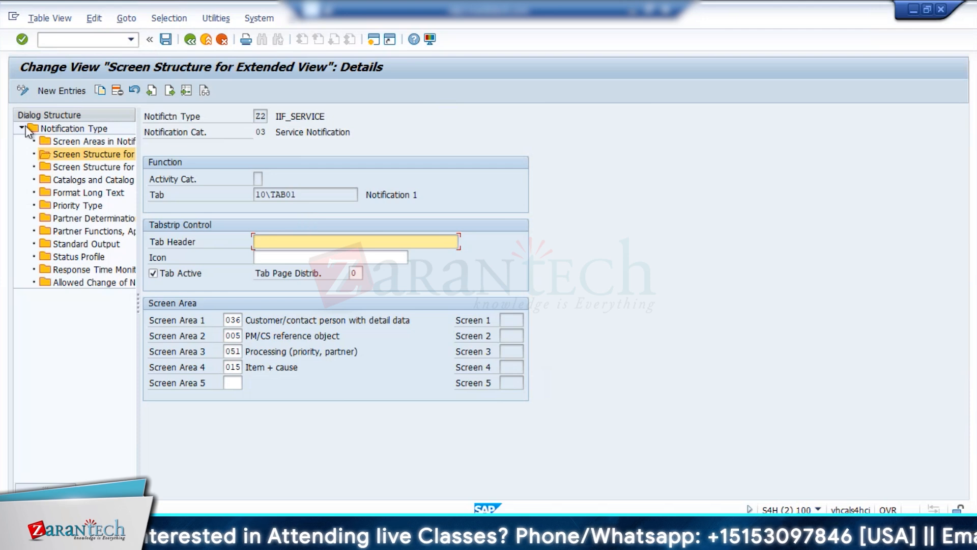
pyautogui.click(61, 91)
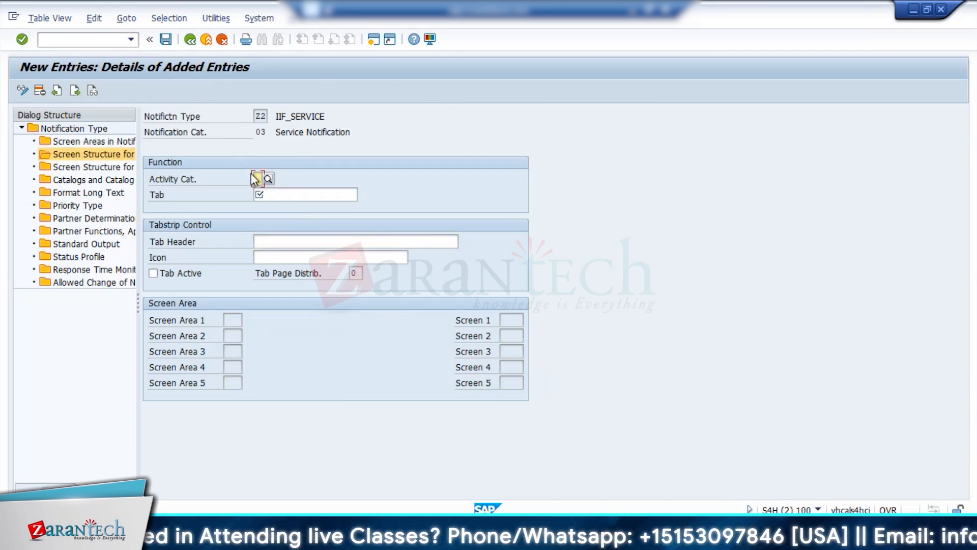
pyautogui.click(262, 195)
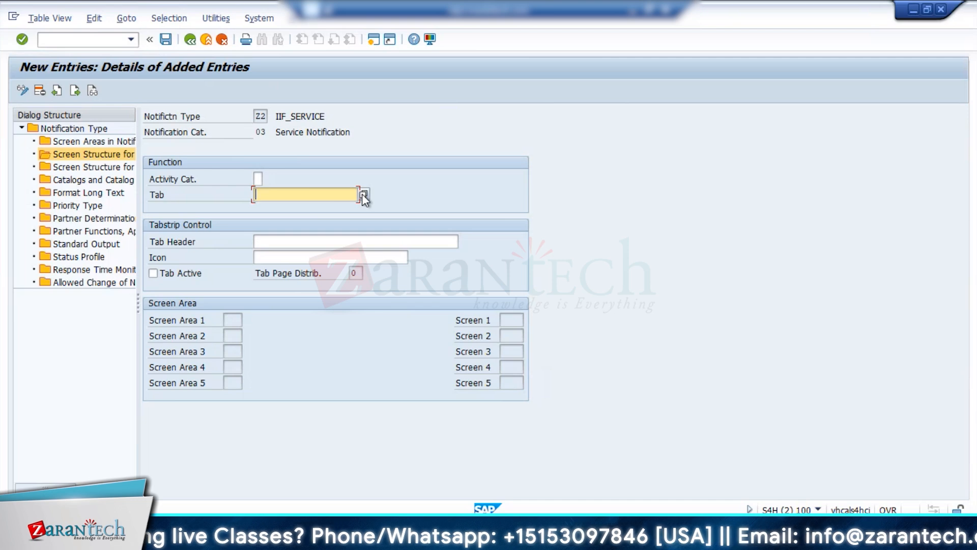
pyautogui.click(364, 195)
pyautogui.click(312, 244)
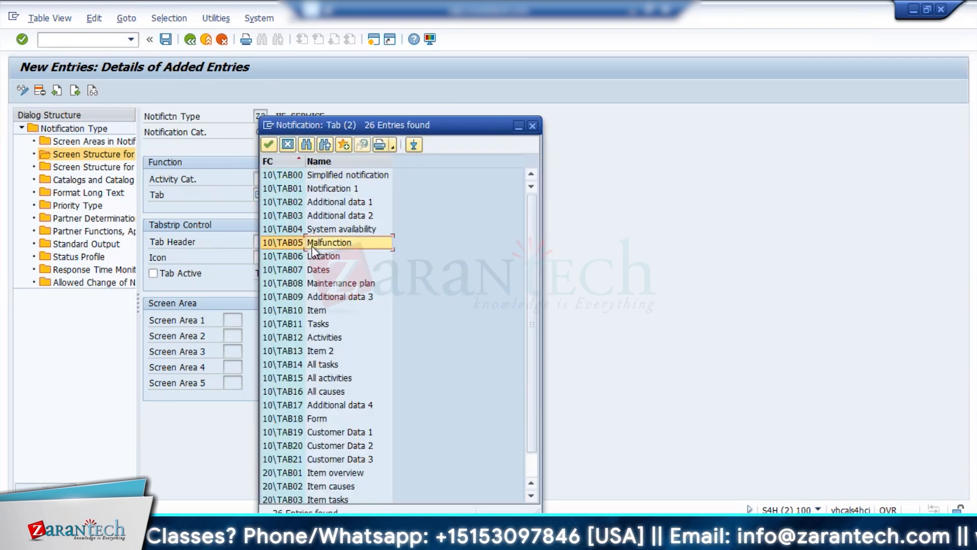
pyautogui.doubleClick(312, 245)
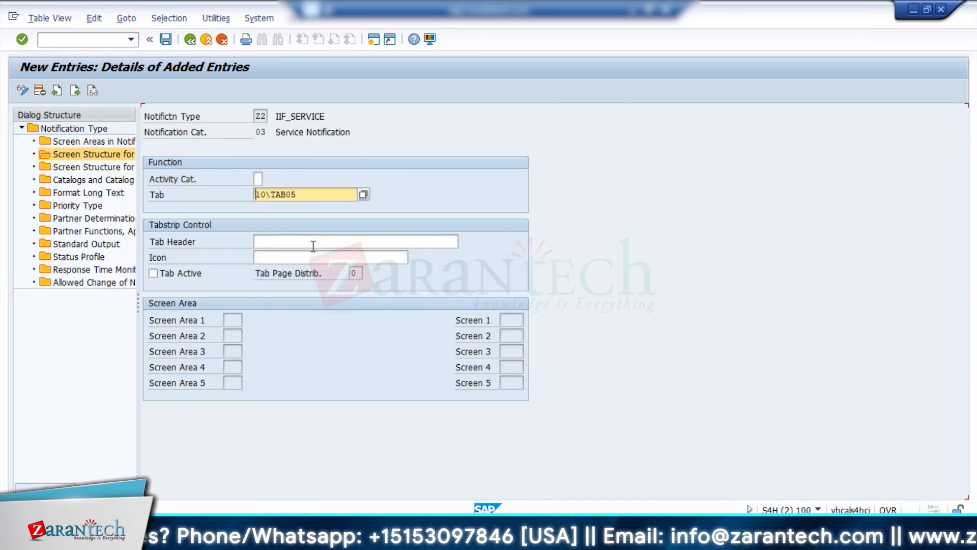
pyautogui.press('Return')
pyautogui.click(313, 243)
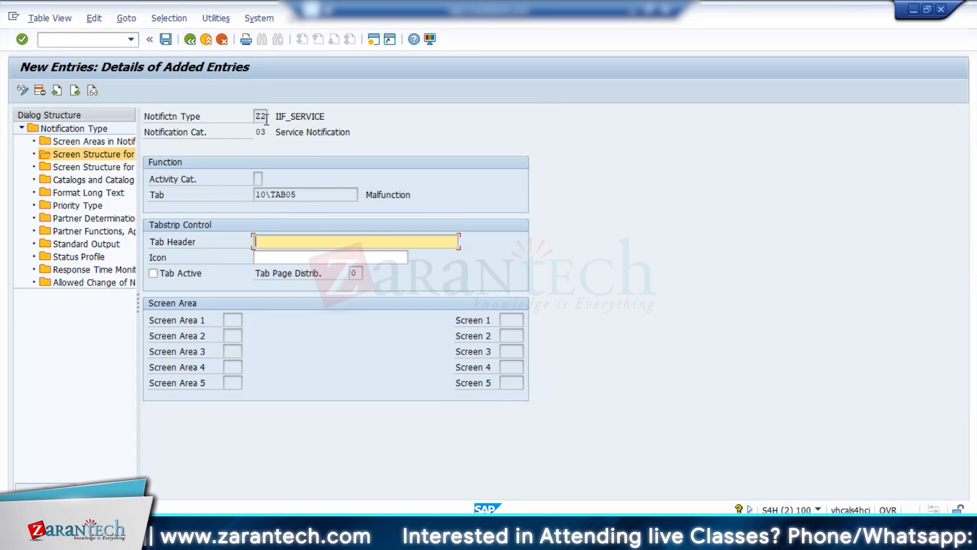
# Add another extended view entry for Z2 with tab 10\TAB06 (Location) and make the tab active.
pyautogui.click(76, 92)
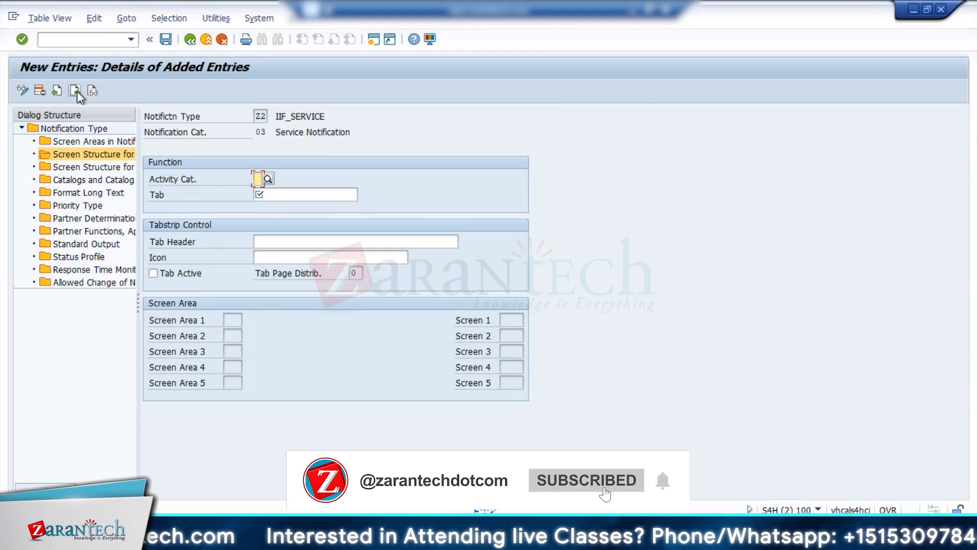
pyautogui.click(297, 192)
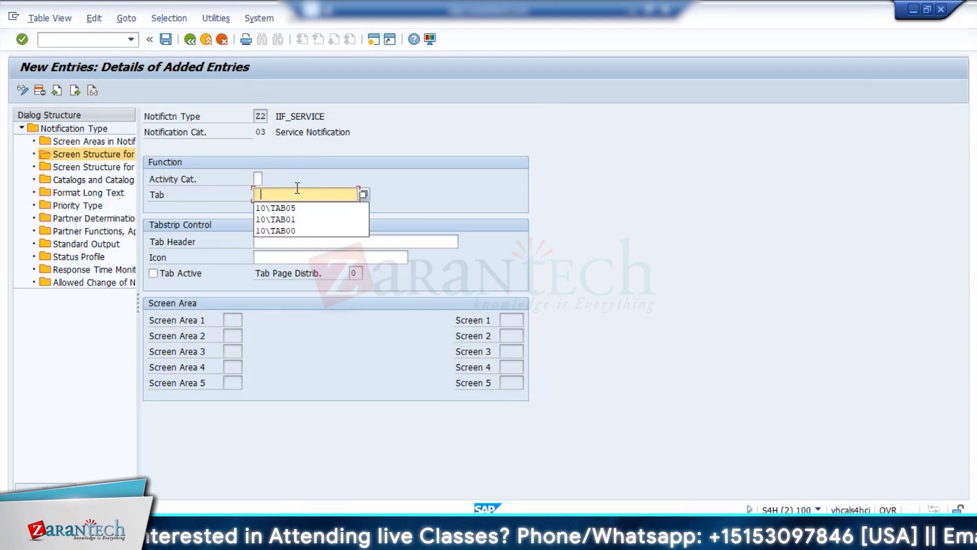
pyautogui.click(363, 194)
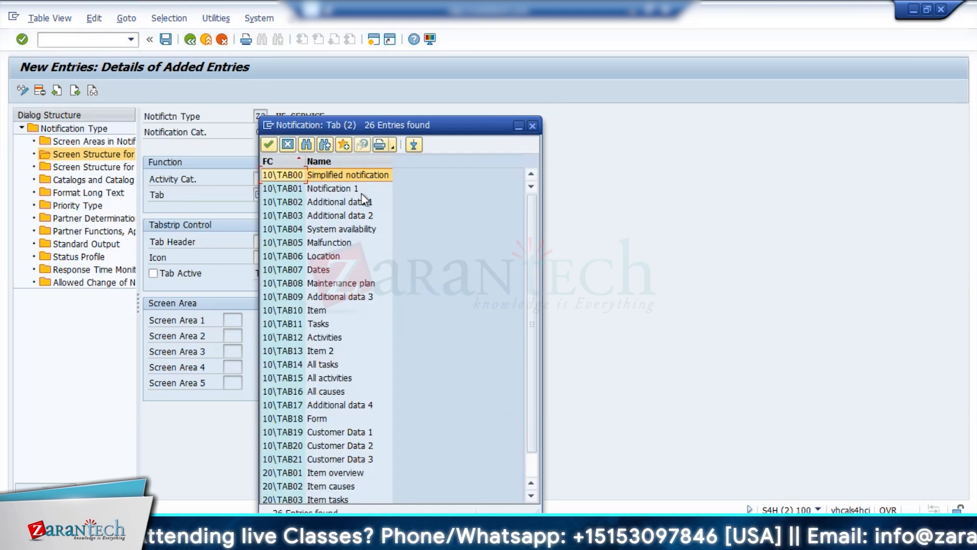
pyautogui.doubleClick(326, 256)
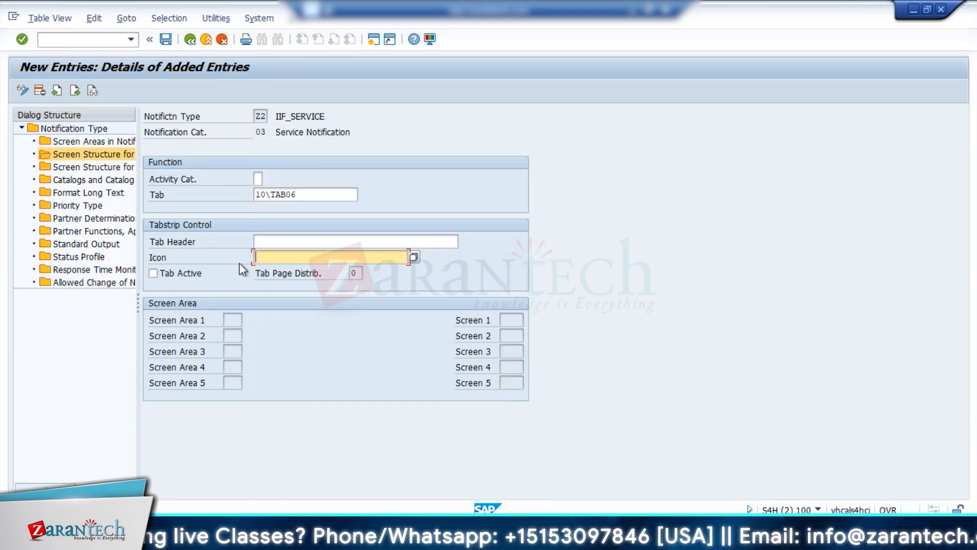
pyautogui.press('Return')
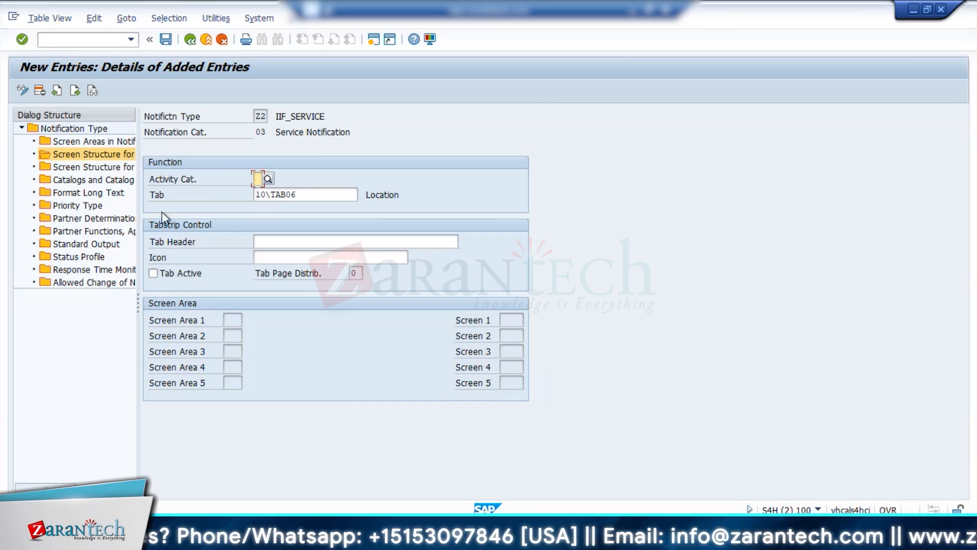
pyautogui.click(153, 273)
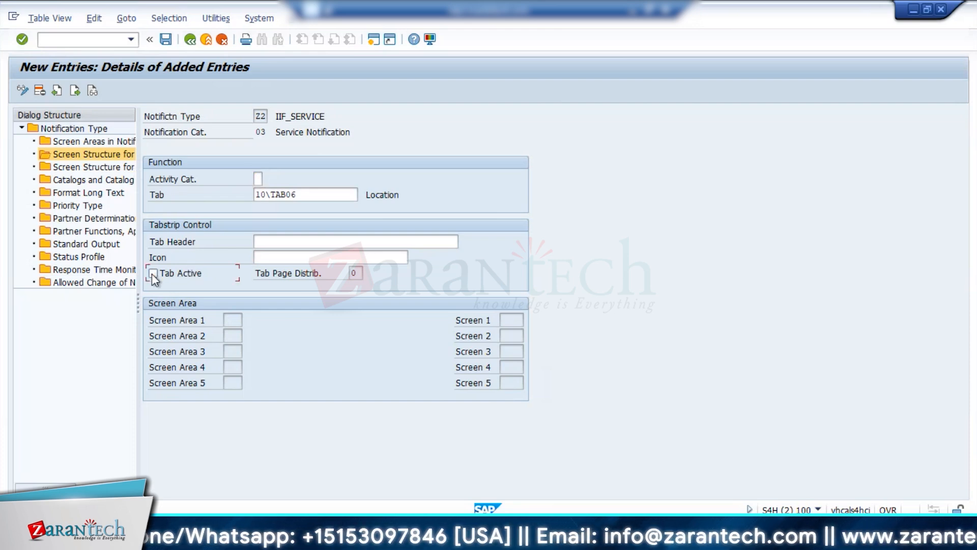
# Add tab 10\TAB10 (Item) to Z2's extended view and make it active.
pyautogui.click(56, 91)
pyautogui.click(356, 195)
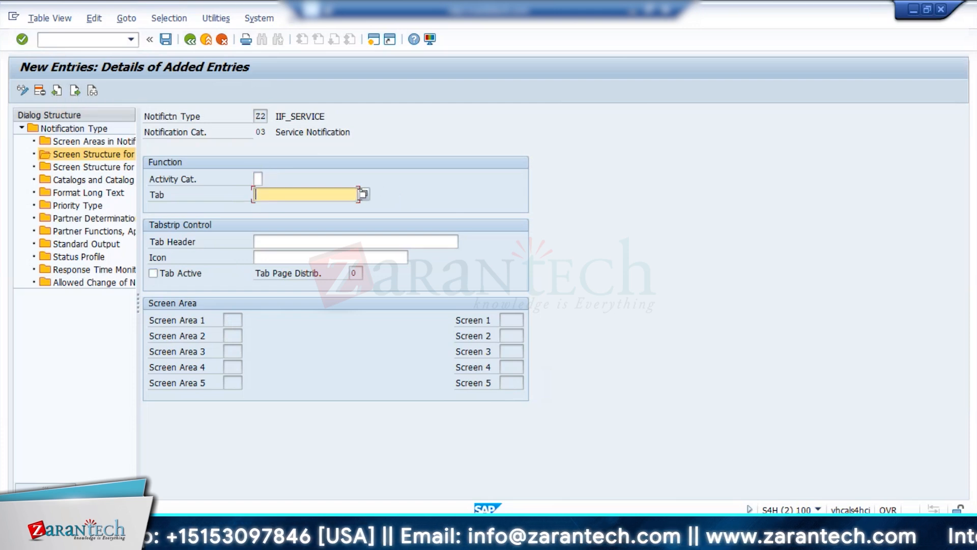
pyautogui.click(366, 195)
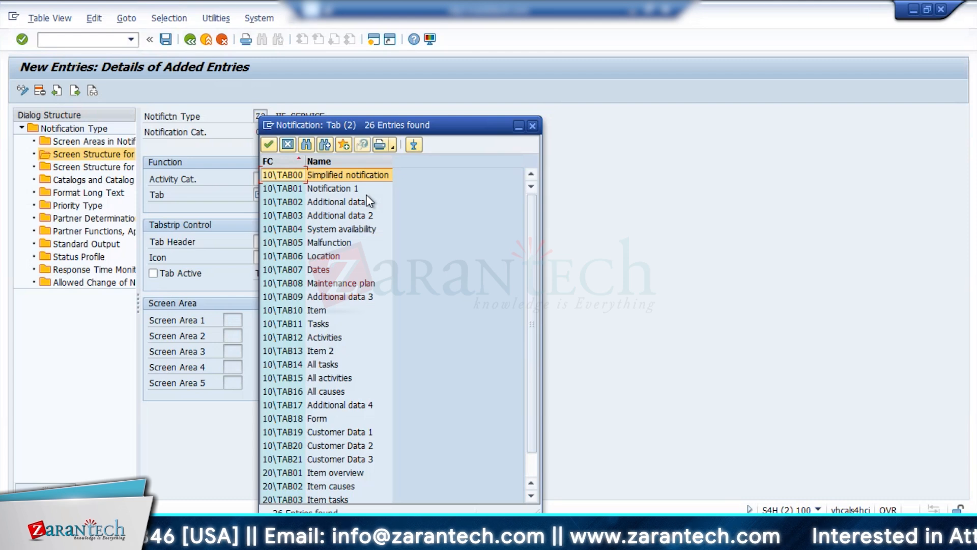
pyautogui.doubleClick(316, 310)
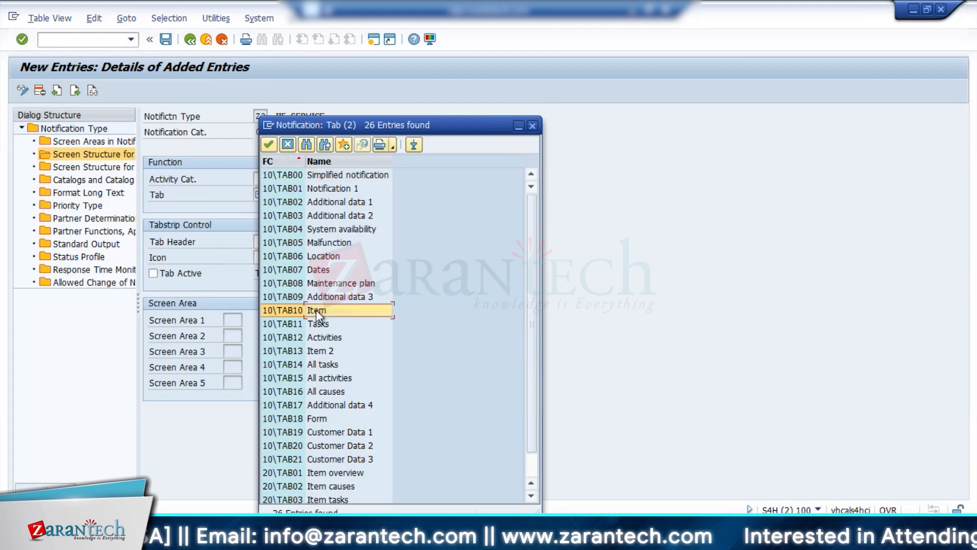
pyautogui.click(154, 273)
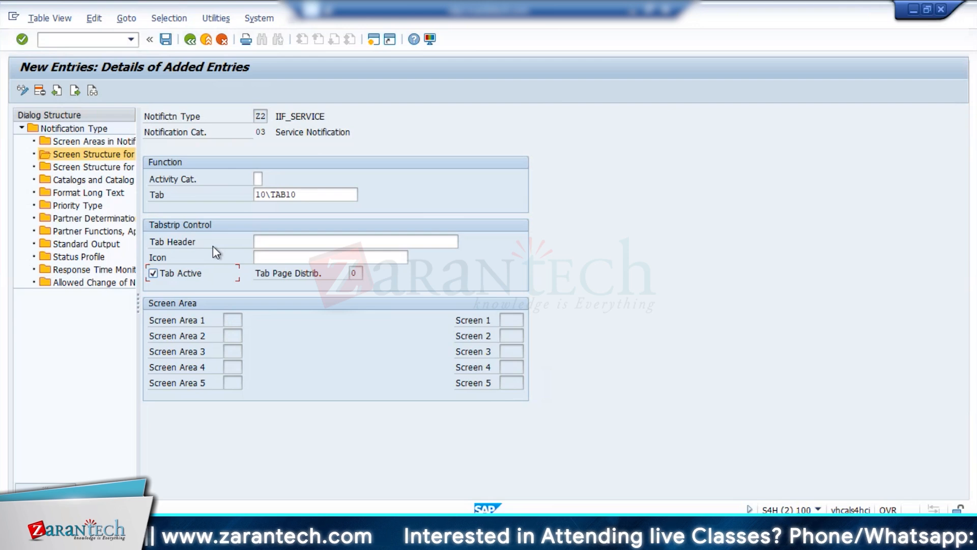
# Add tabs 10\TAB11 (Tasks) and 10\TAB12 (Activities) to Z2's extended view as active tabs.
pyautogui.click(76, 91)
pyautogui.click(364, 194)
pyautogui.doubleClick(310, 322)
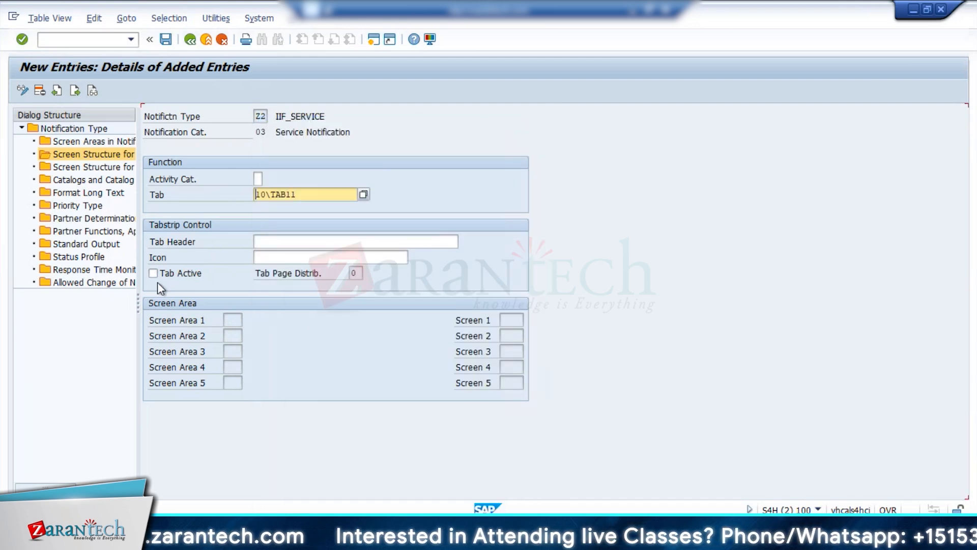
pyautogui.click(153, 273)
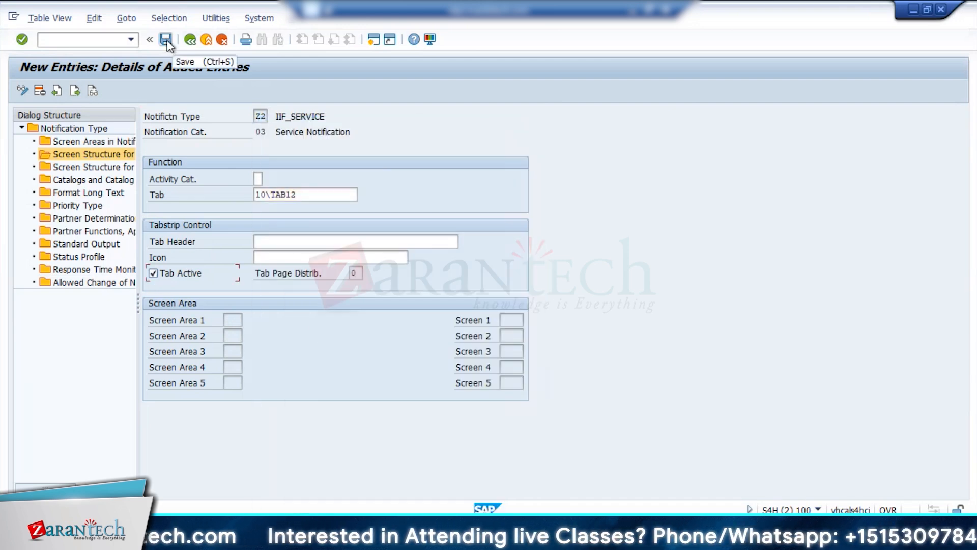
# Review the newly added tab entries, then add 10\TAB13 (Item 2) as an active tab for Z2.
pyautogui.click(57, 91)
pyautogui.click(74, 94)
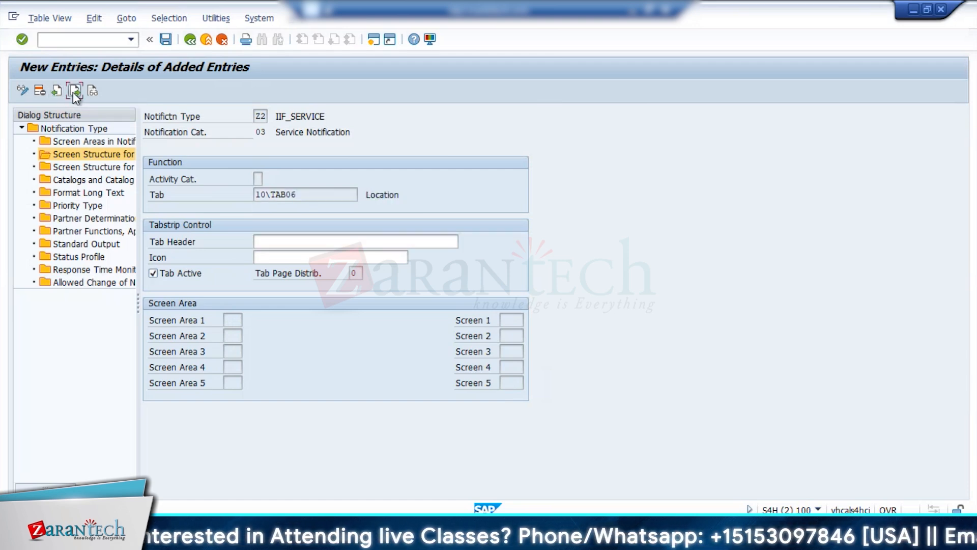
pyautogui.click(75, 94)
pyautogui.click(75, 94)
pyautogui.click(74, 94)
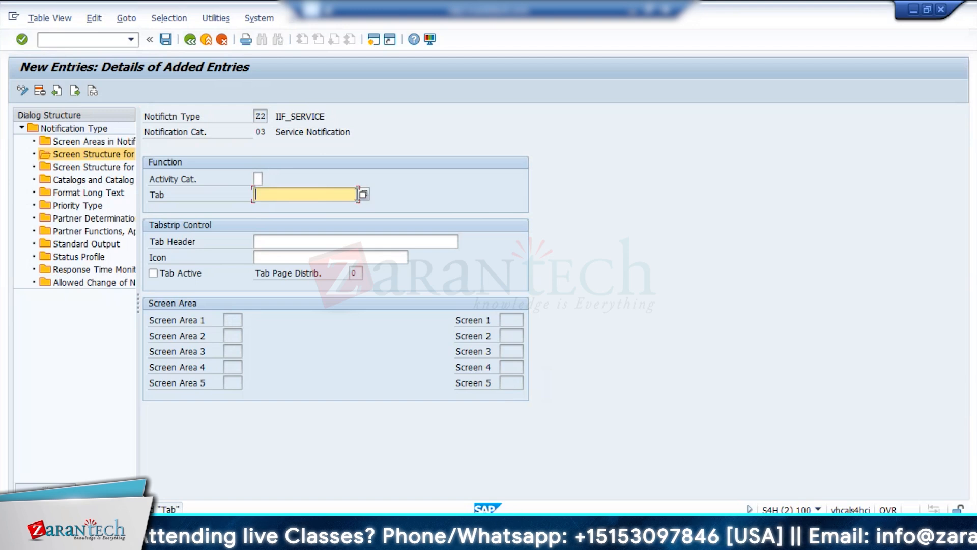
pyautogui.click(363, 194)
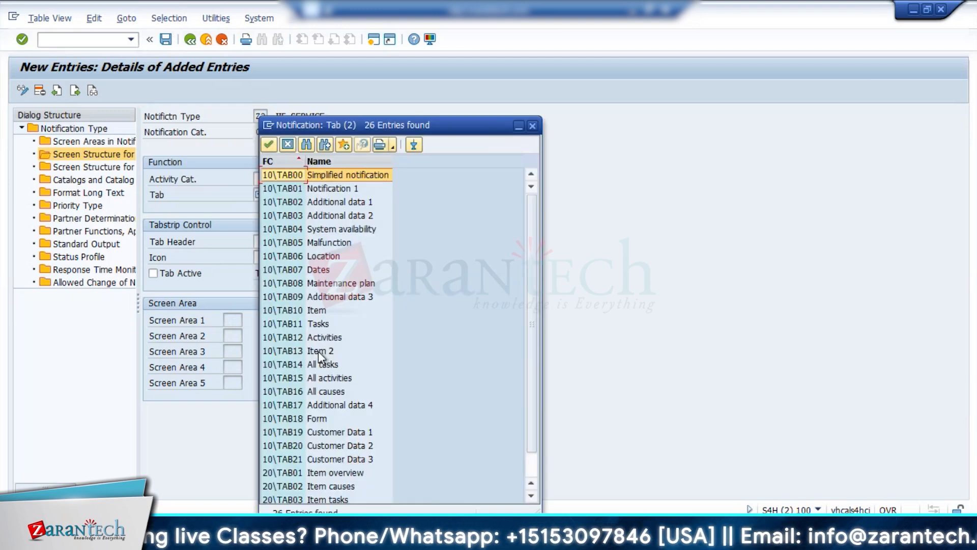
pyautogui.doubleClick(316, 351)
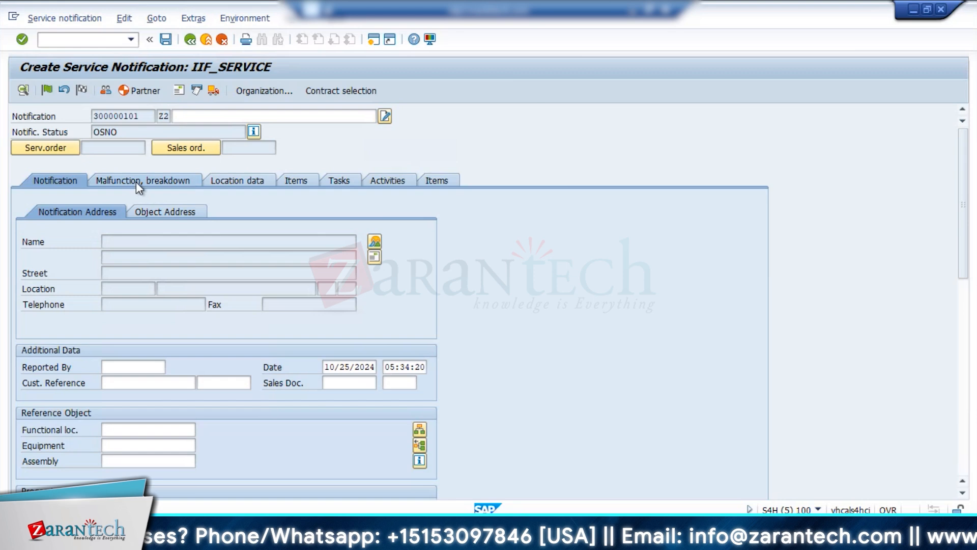
# Look through the malfunction and breakdown, notification and location data of the new Z2 notification.
pyautogui.click(137, 183)
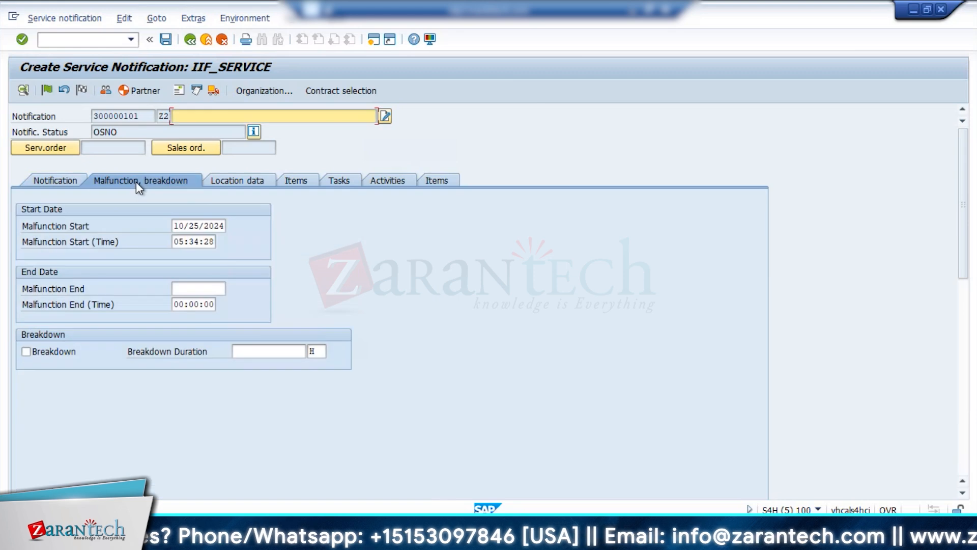
pyautogui.click(45, 177)
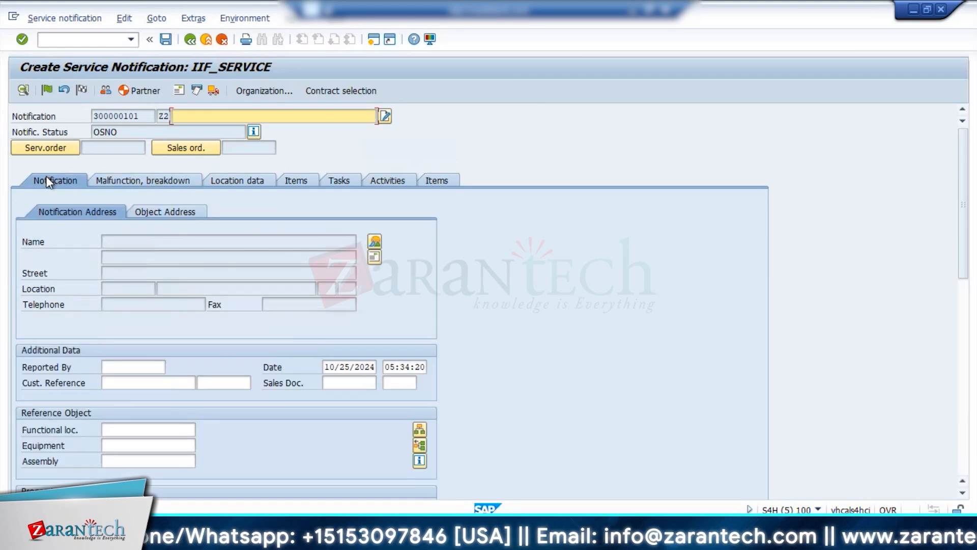
pyautogui.click(222, 182)
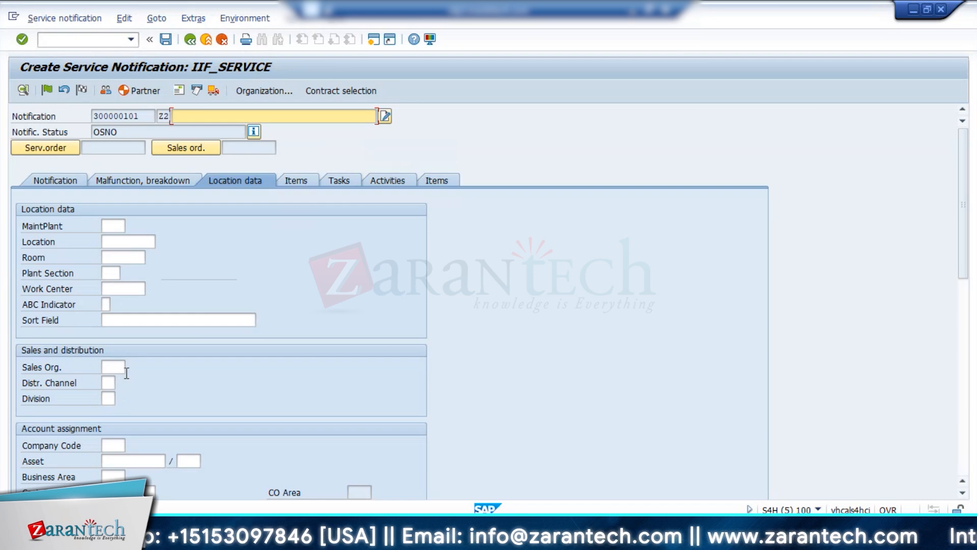
pyautogui.click(113, 367)
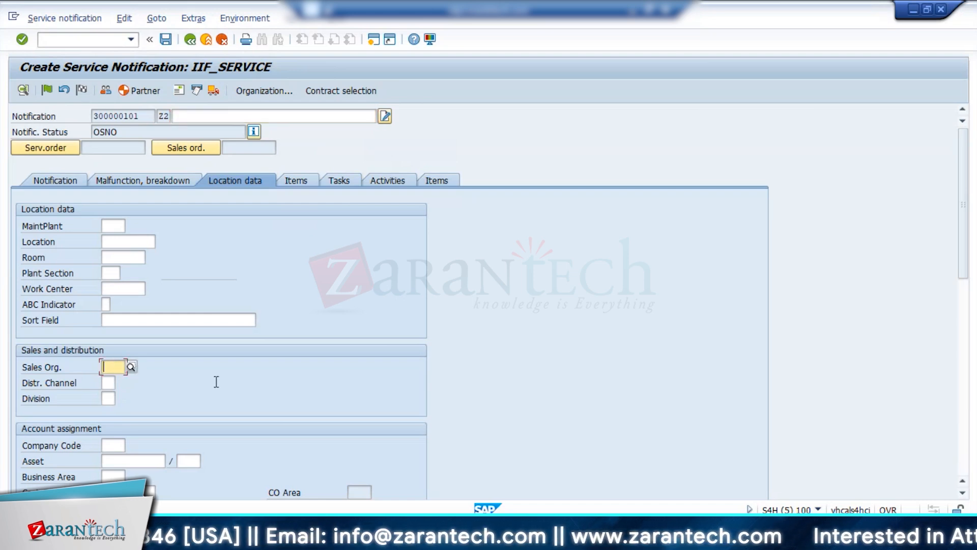
# Enter equipment 10003195 as the Z2 notification's reference object, then check its location data and items.
pyautogui.click(59, 182)
pyautogui.click(235, 181)
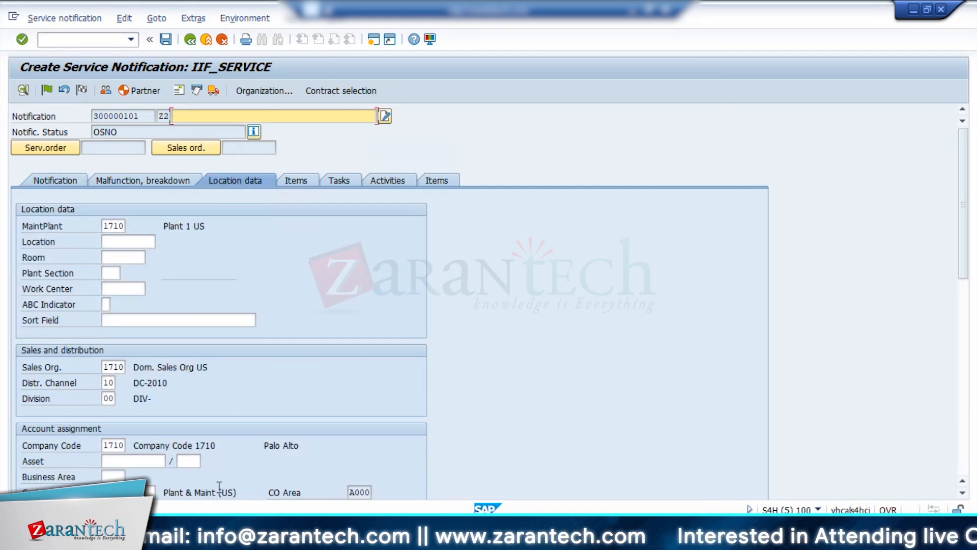
pyautogui.click(962, 468)
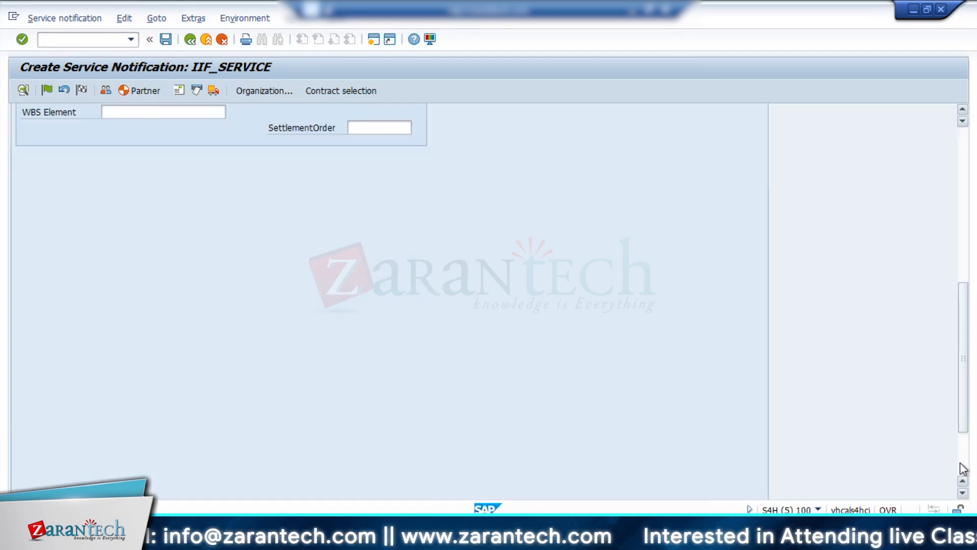
pyautogui.click(962, 253)
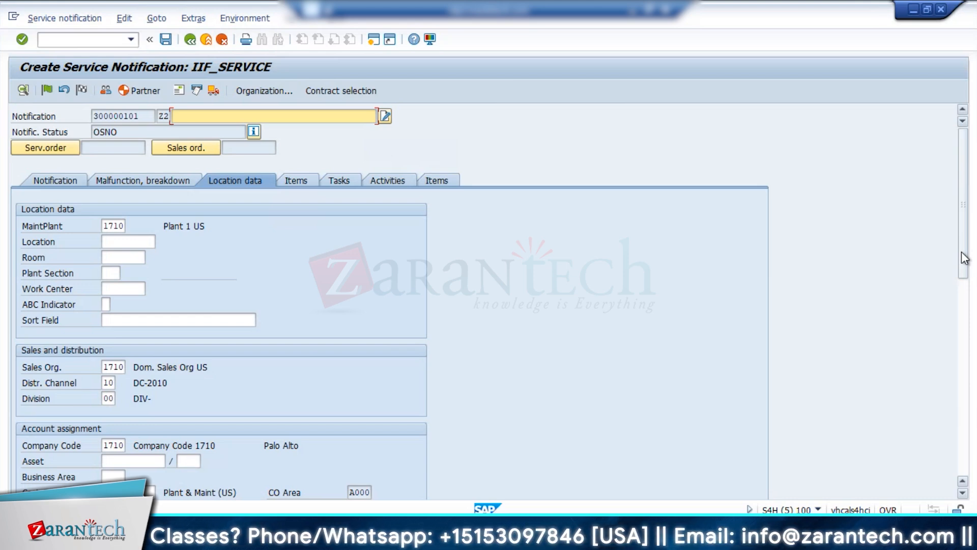
pyautogui.click(296, 180)
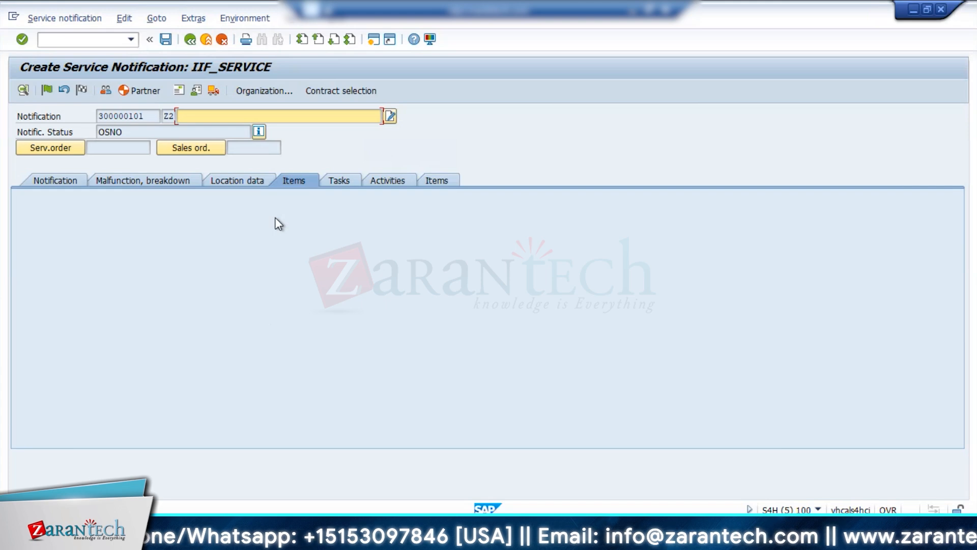
# Fill the notification item with object part ZZOBJ / OBJ1 and coding ZCODE / ZCO1.
pyautogui.click(66, 182)
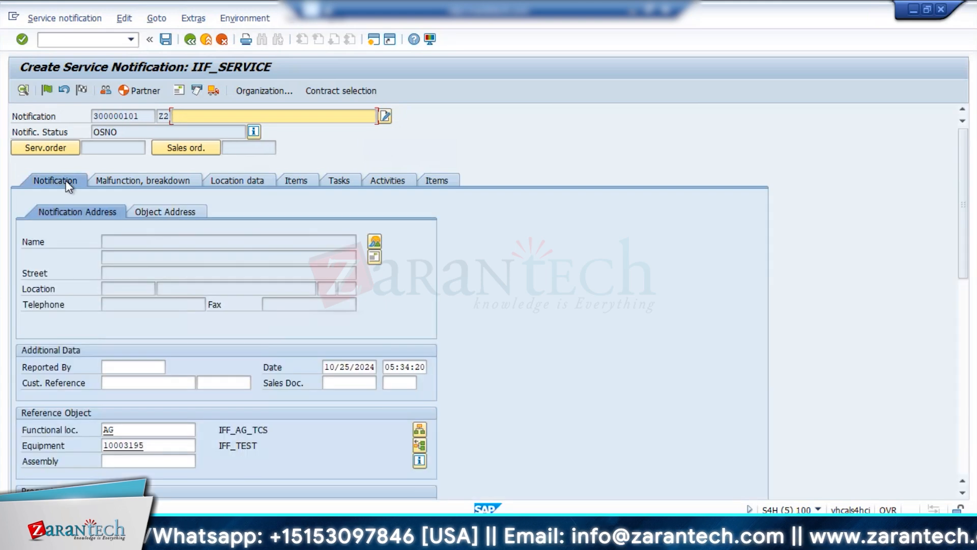
pyautogui.click(958, 456)
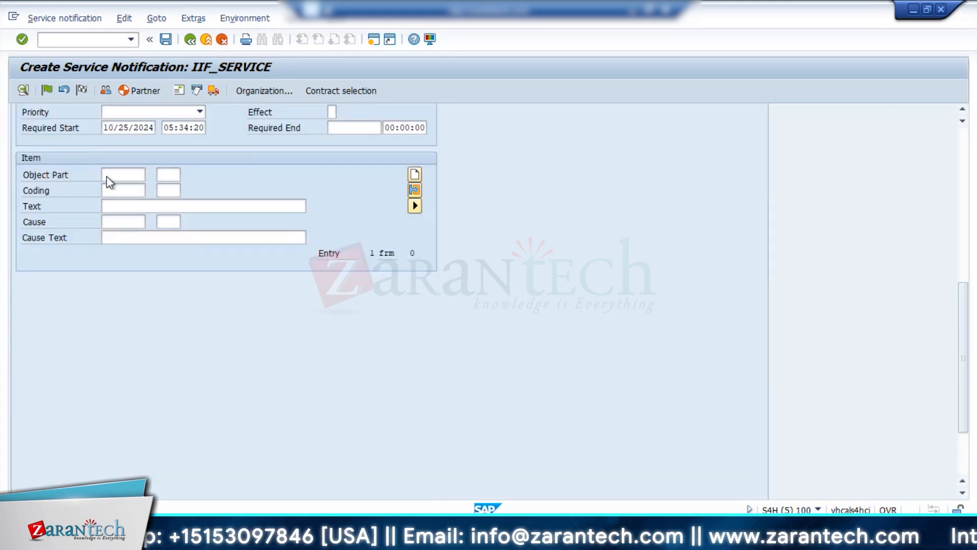
pyautogui.click(107, 176)
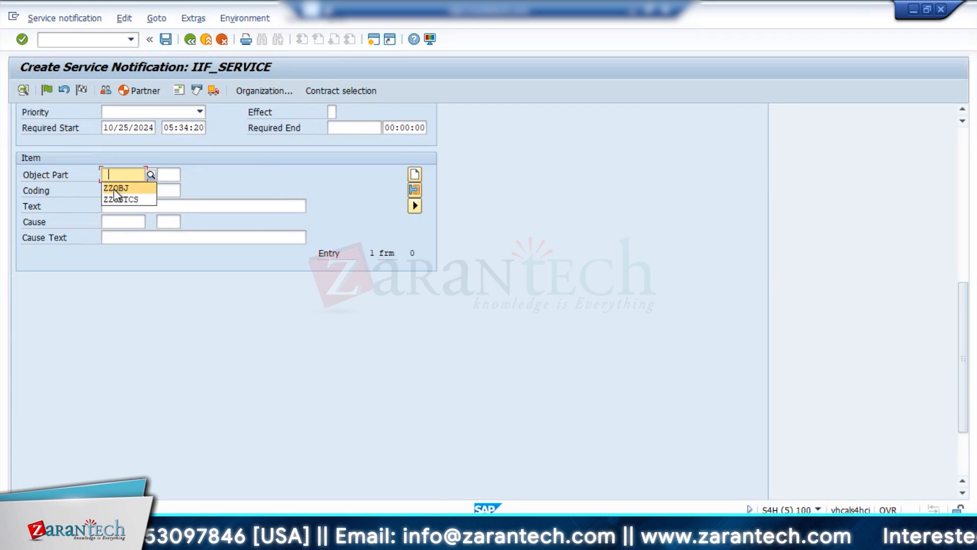
pyautogui.click(116, 189)
pyautogui.click(118, 191)
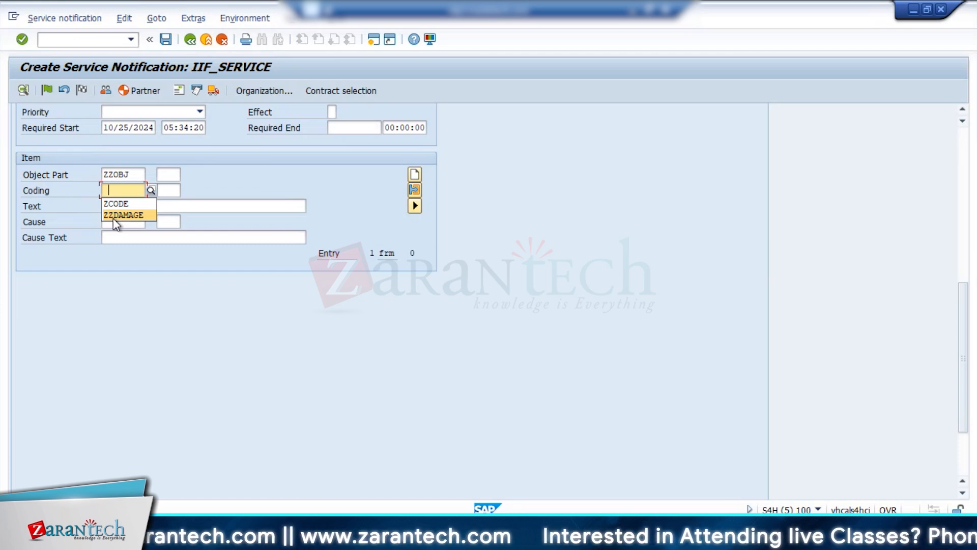
pyautogui.click(133, 215)
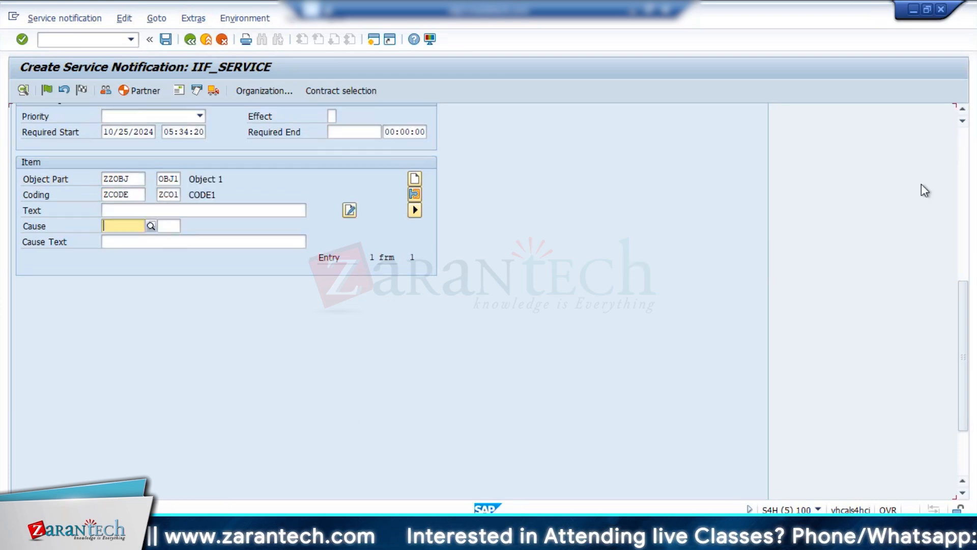
# Assign cause code CAS1 (Test) from group ZZCAUSE to the notification item.
pyautogui.click(967, 169)
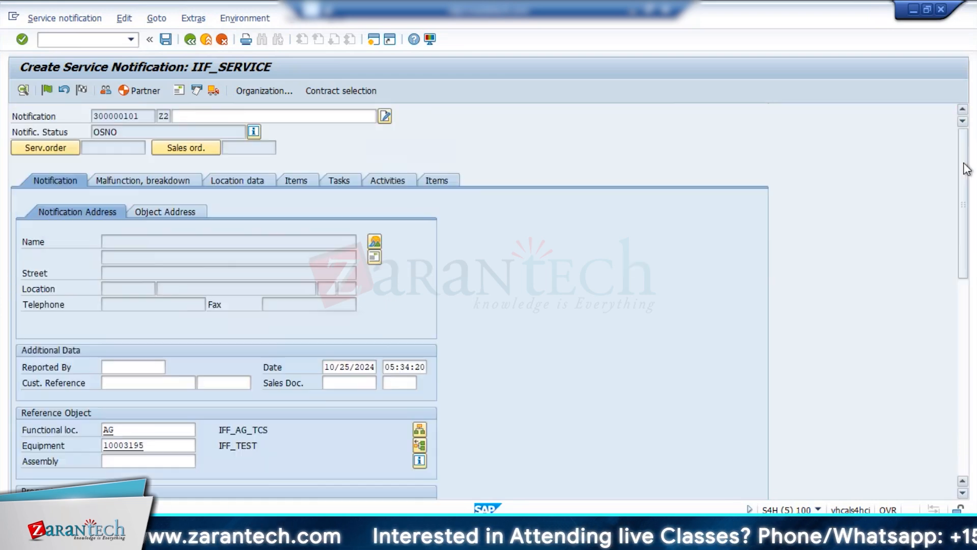
pyautogui.click(967, 410)
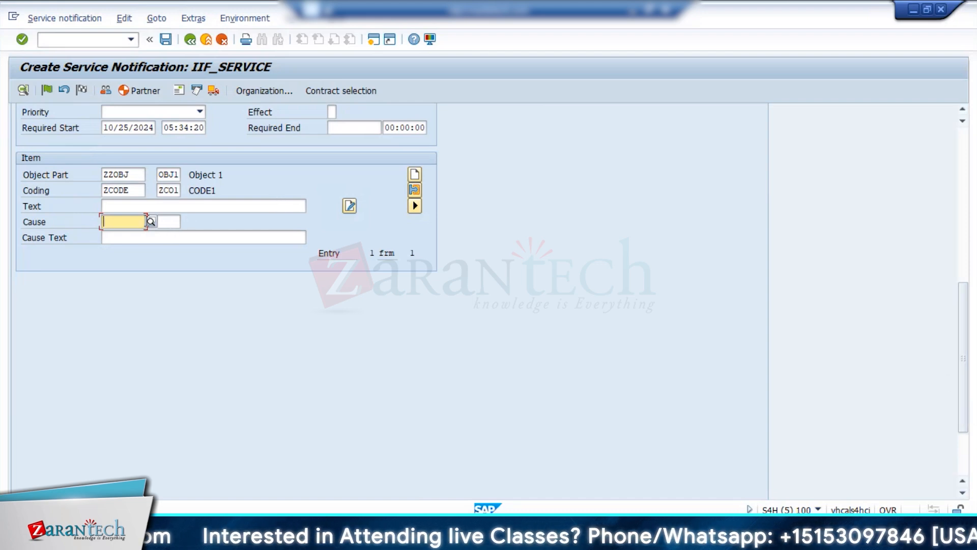
pyautogui.click(151, 224)
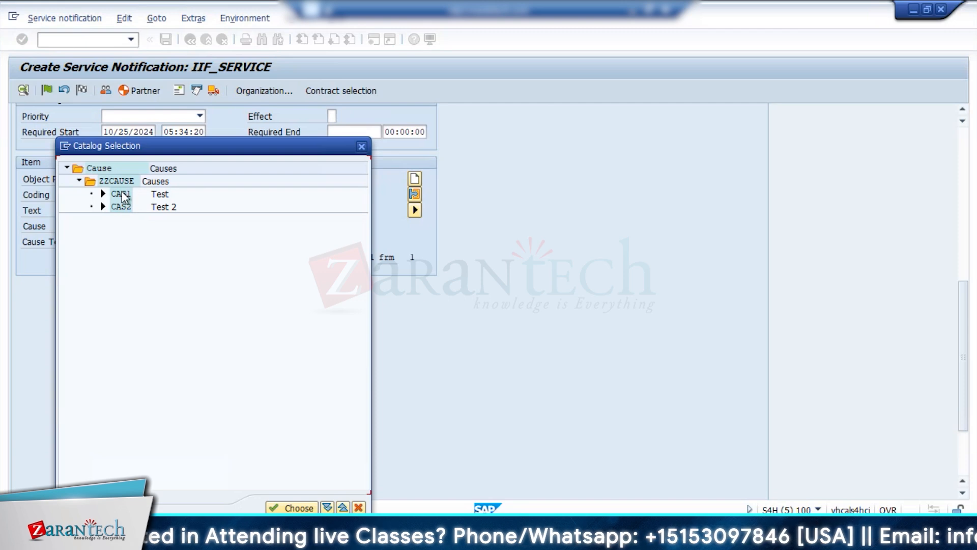
pyautogui.doubleClick(121, 194)
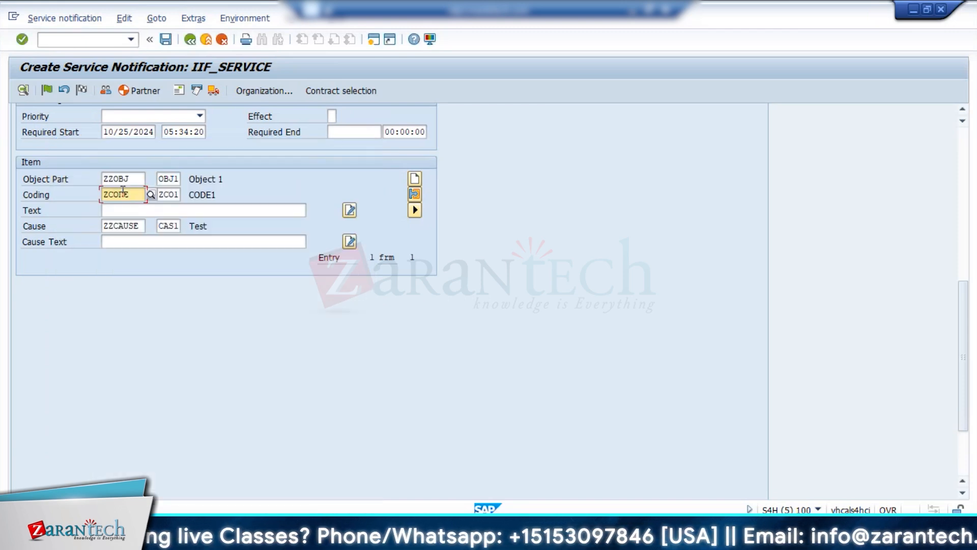
# Check the notification's items view and its malfunction and breakdown data.
pyautogui.click(965, 169)
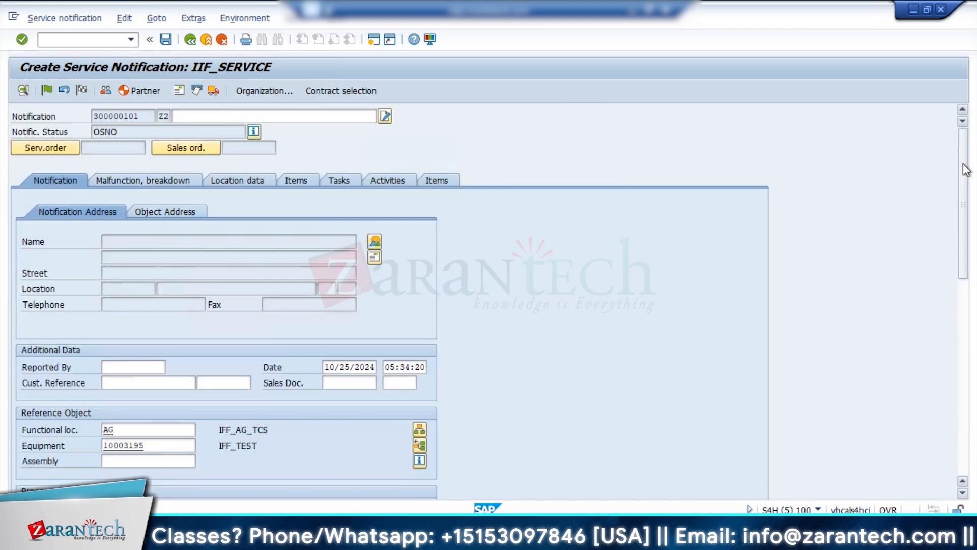
pyautogui.click(301, 183)
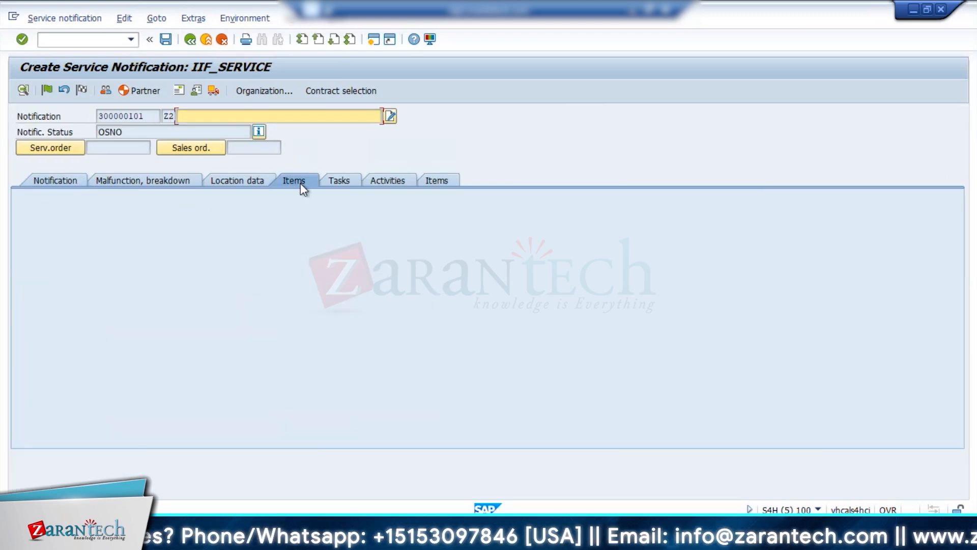
pyautogui.click(117, 182)
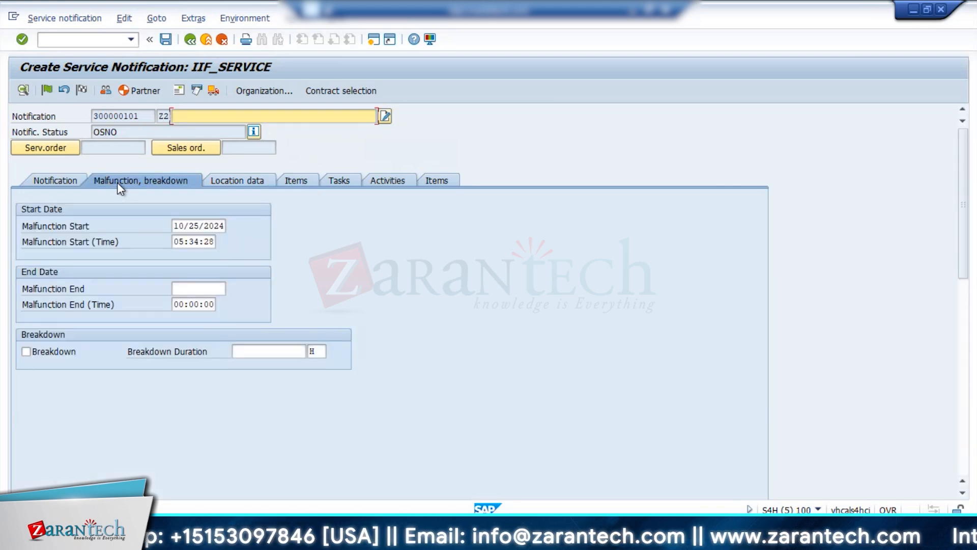
# Set the notification's priority to 1-Very high and look over the rest of the form.
pyautogui.click(58, 179)
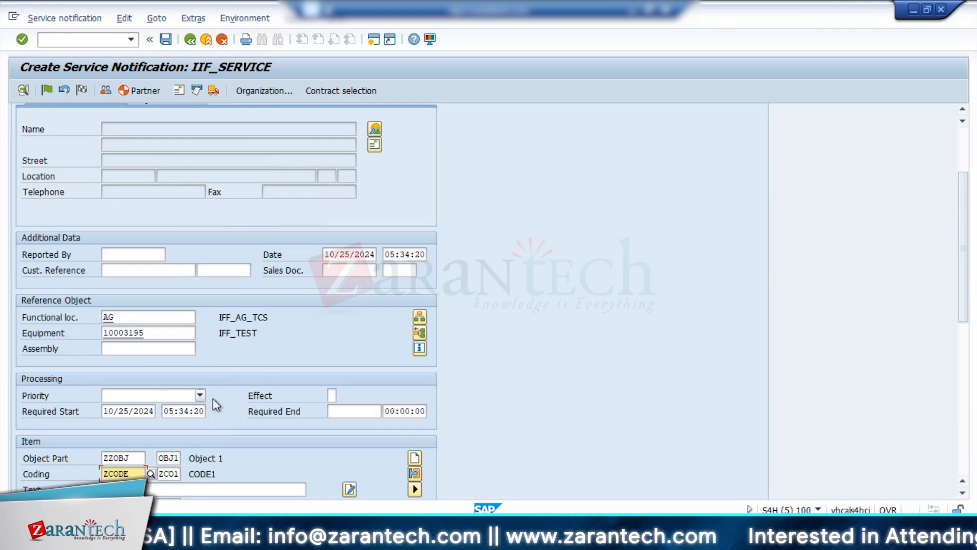
pyautogui.click(200, 395)
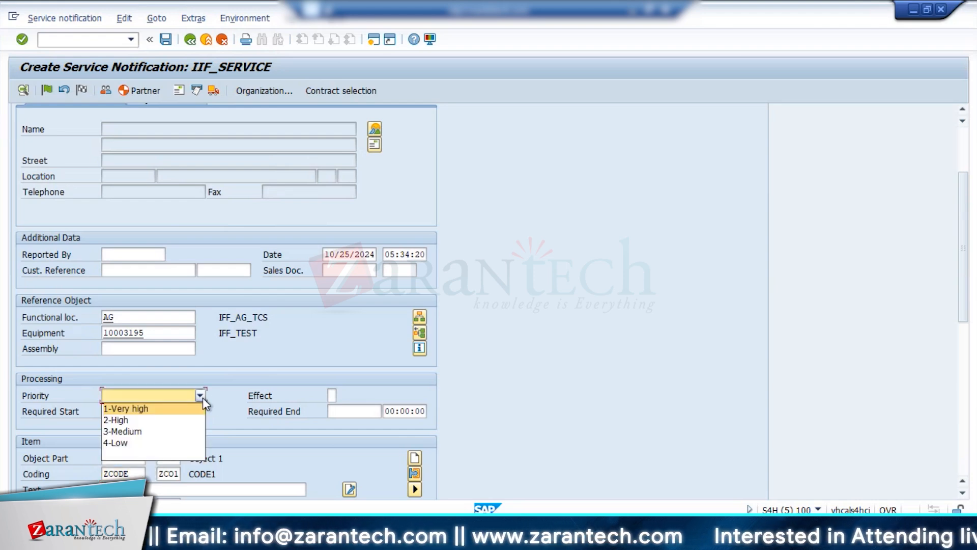
pyautogui.click(151, 411)
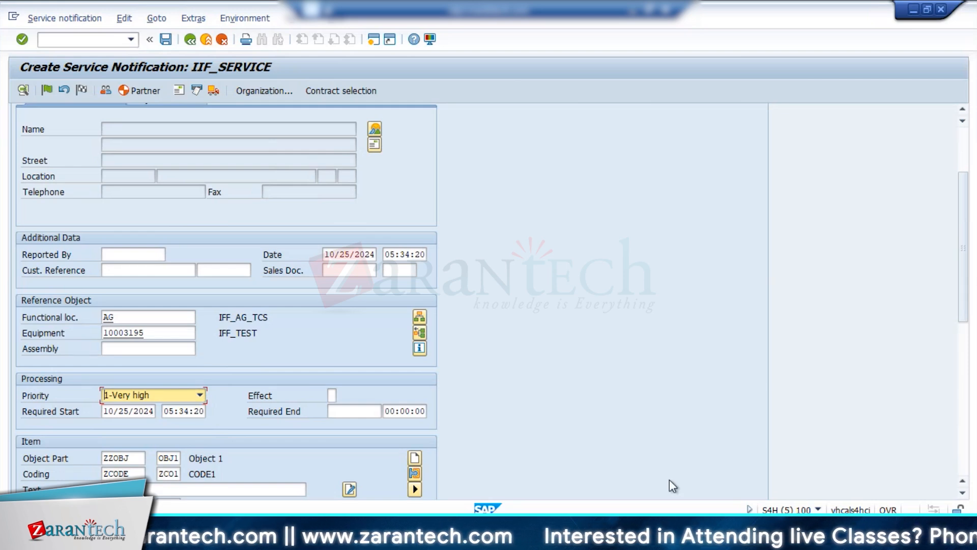
pyautogui.click(964, 467)
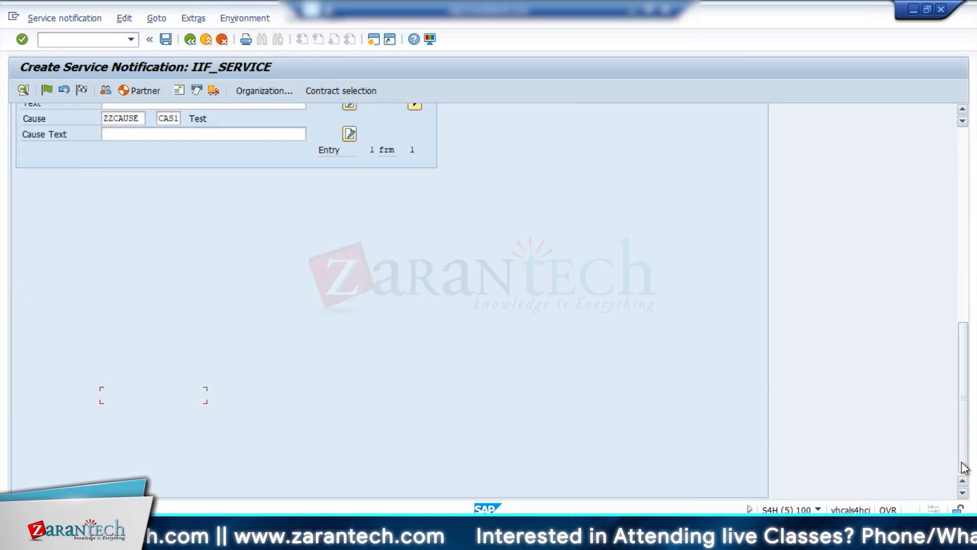
pyautogui.click(963, 210)
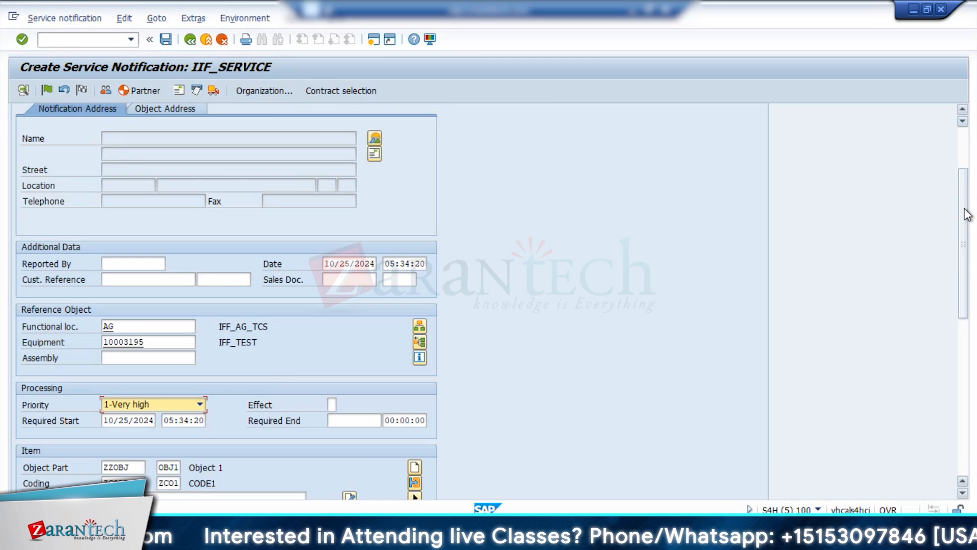
pyautogui.scroll(2, 565, 222)
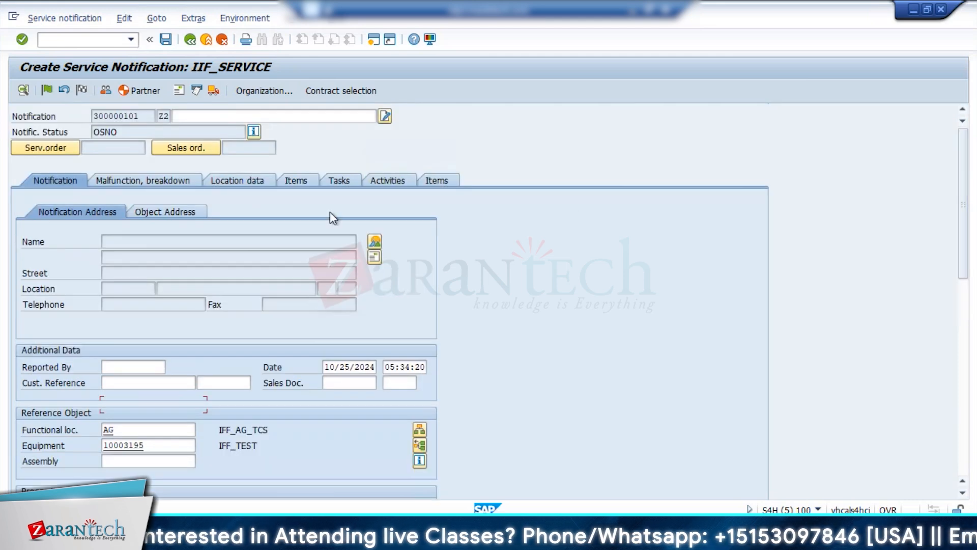
# Display the object address, agree to specify new dates for the priority change, and check the notification form.
pyautogui.click(151, 214)
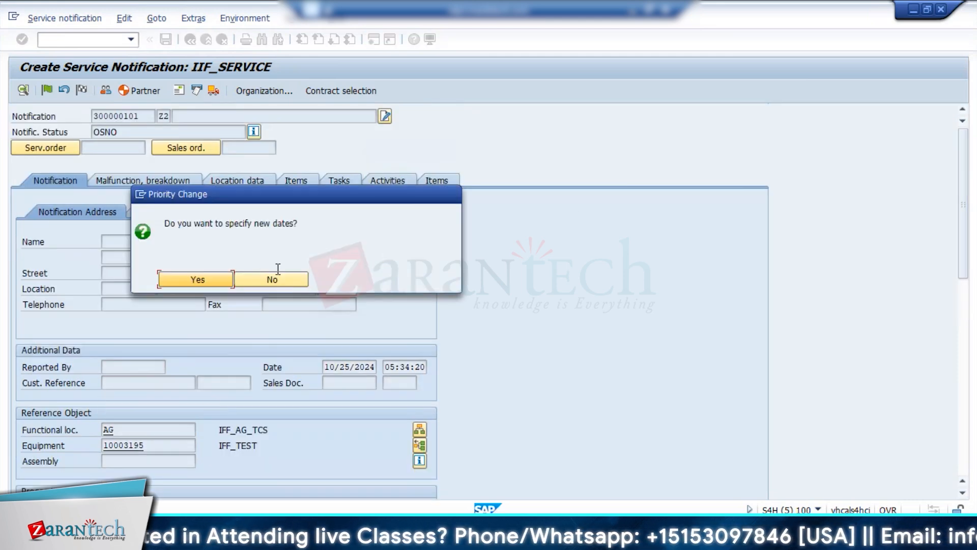
pyautogui.click(202, 280)
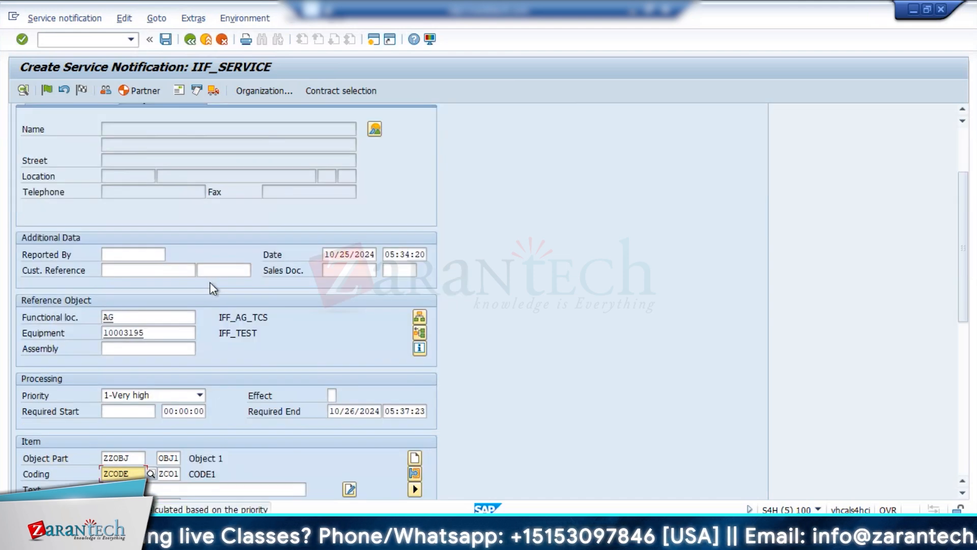
pyautogui.click(959, 449)
pyautogui.moveTo(961, 453); pyautogui.dragTo(961, 146)
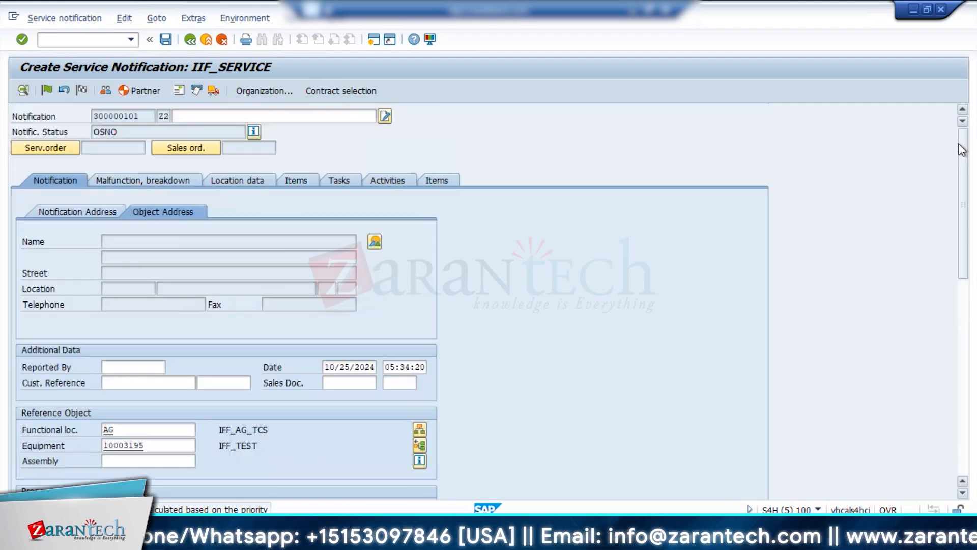
# Review the notification's location data, items and tasks views.
pyautogui.click(243, 180)
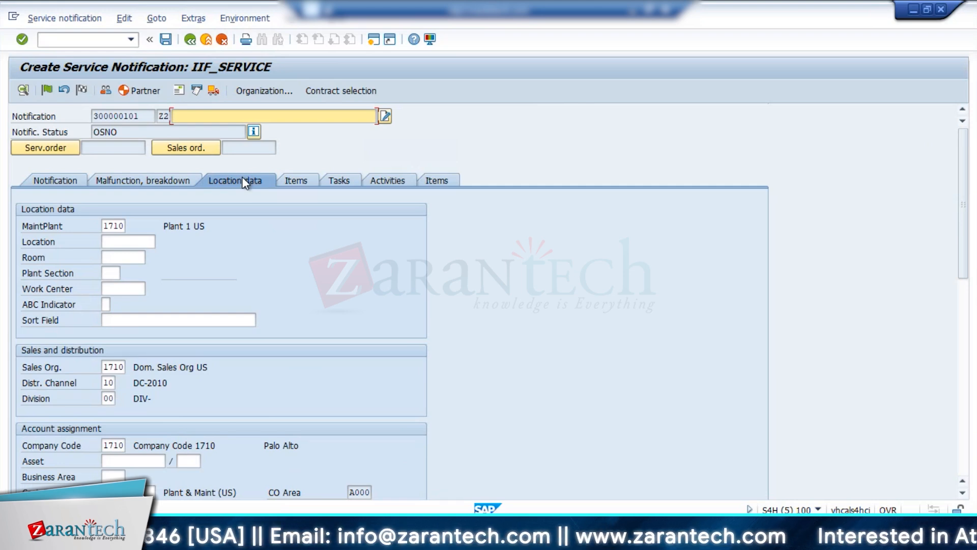
pyautogui.click(284, 184)
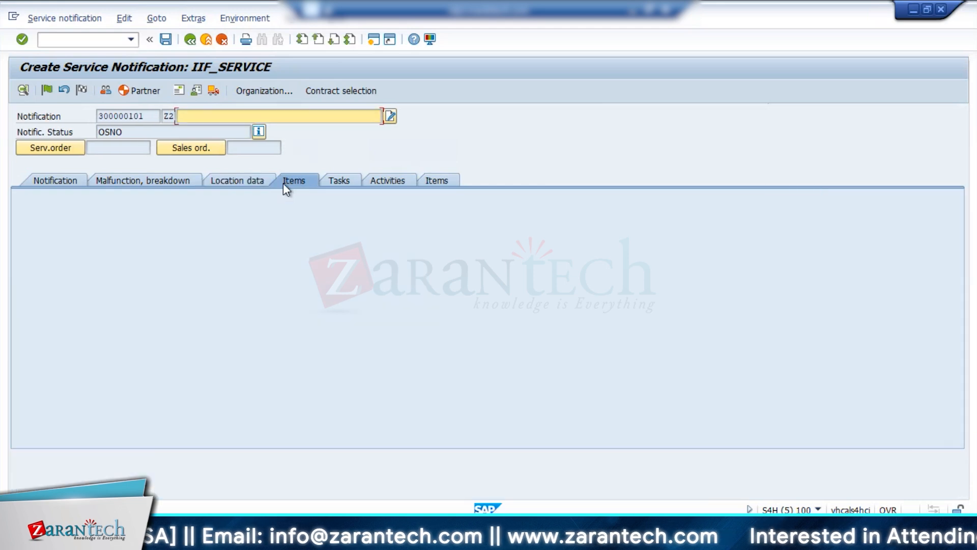
pyautogui.click(343, 178)
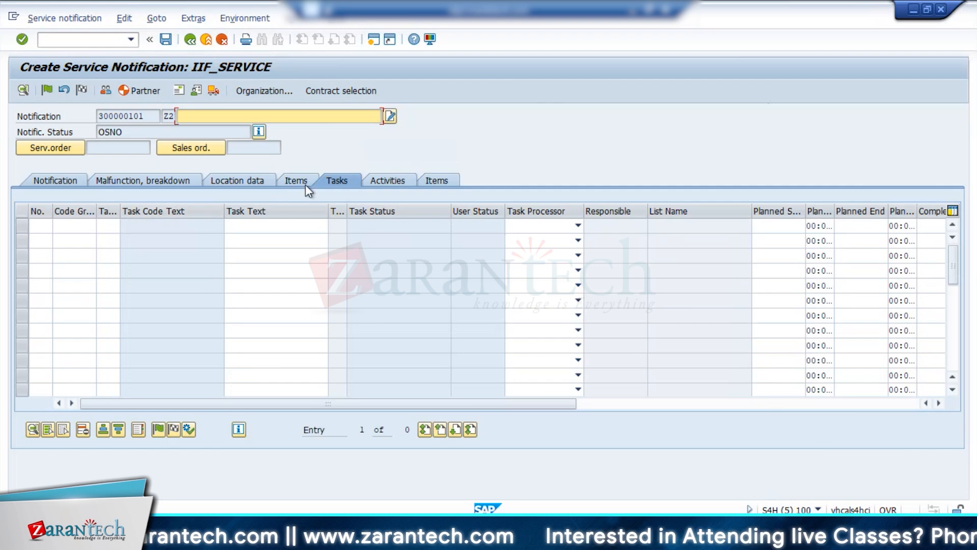
# Add Activity1 from code group ZZACTI as the first activity, then return to the main notification data.
pyautogui.click(388, 181)
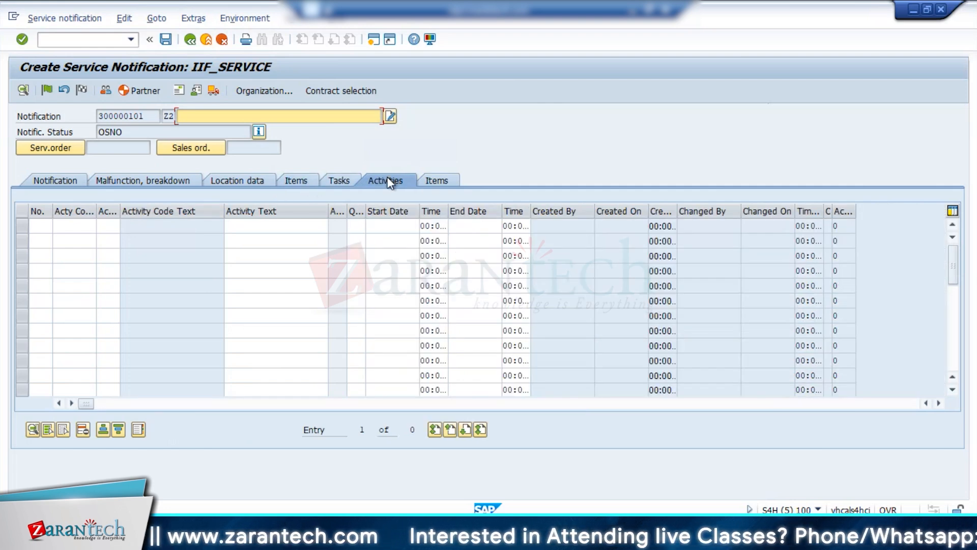
pyautogui.click(436, 182)
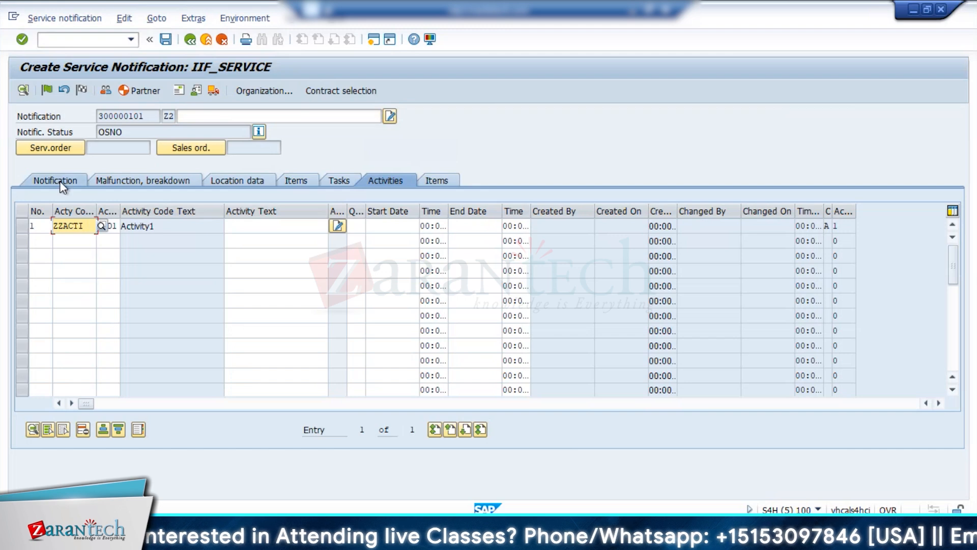
pyautogui.click(56, 181)
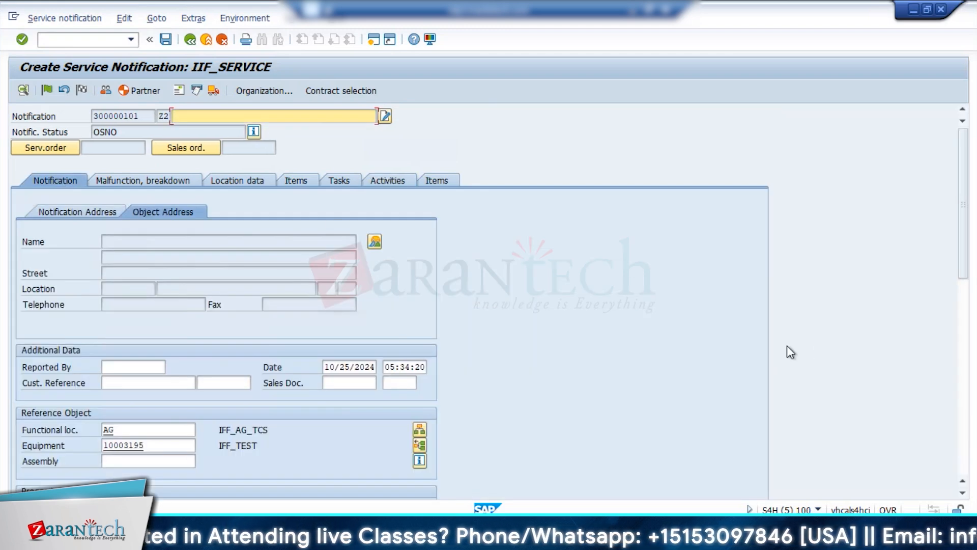
# Review the object part and coding entries in the notification's item data.
pyautogui.click(961, 456)
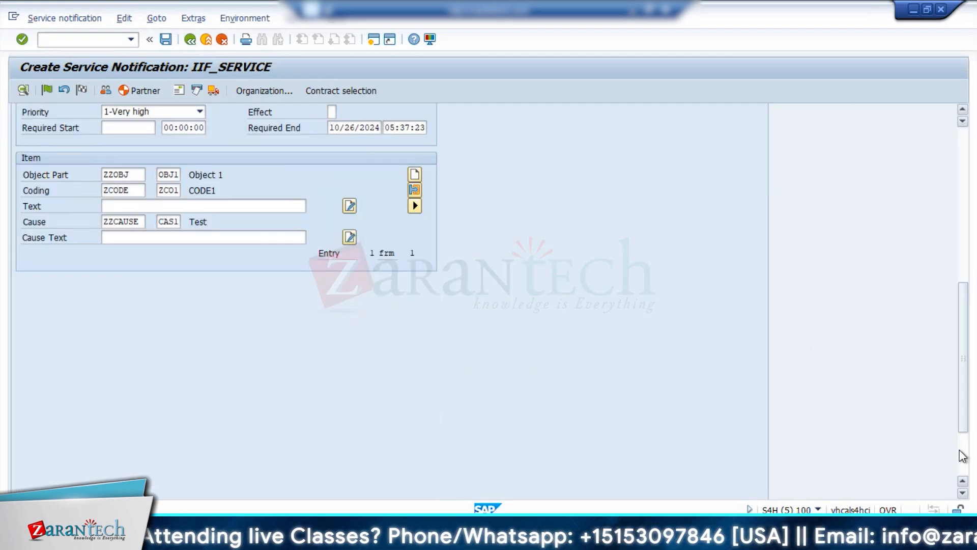
pyautogui.click(137, 175)
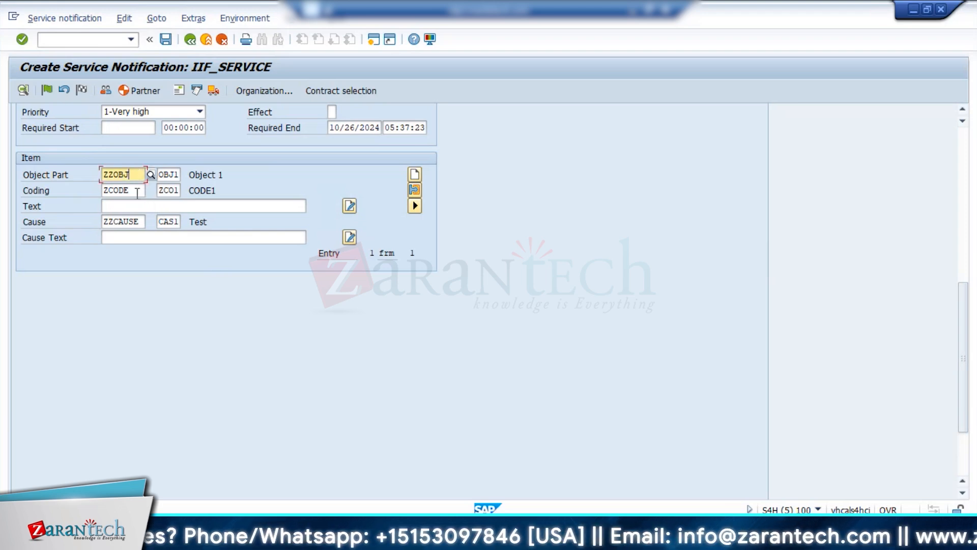
pyautogui.click(137, 191)
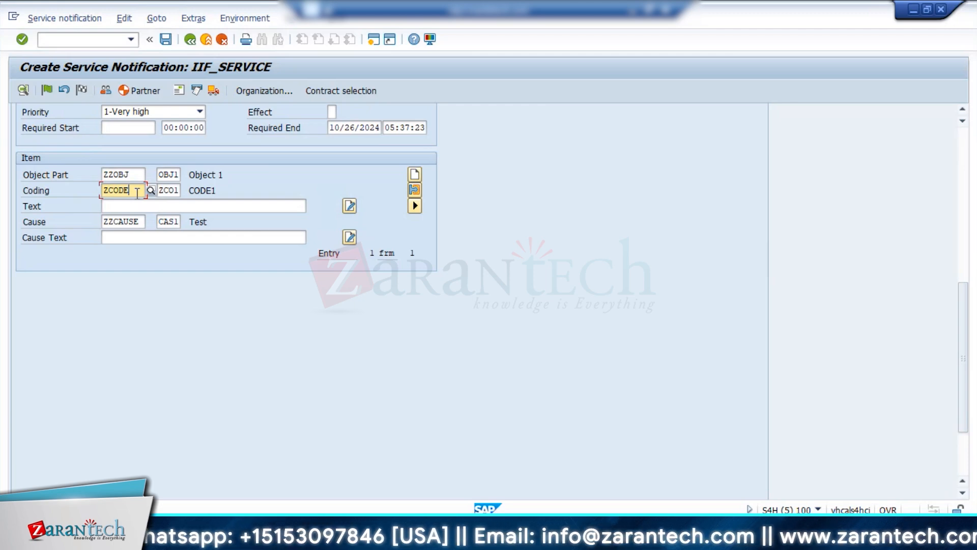
pyautogui.click(960, 191)
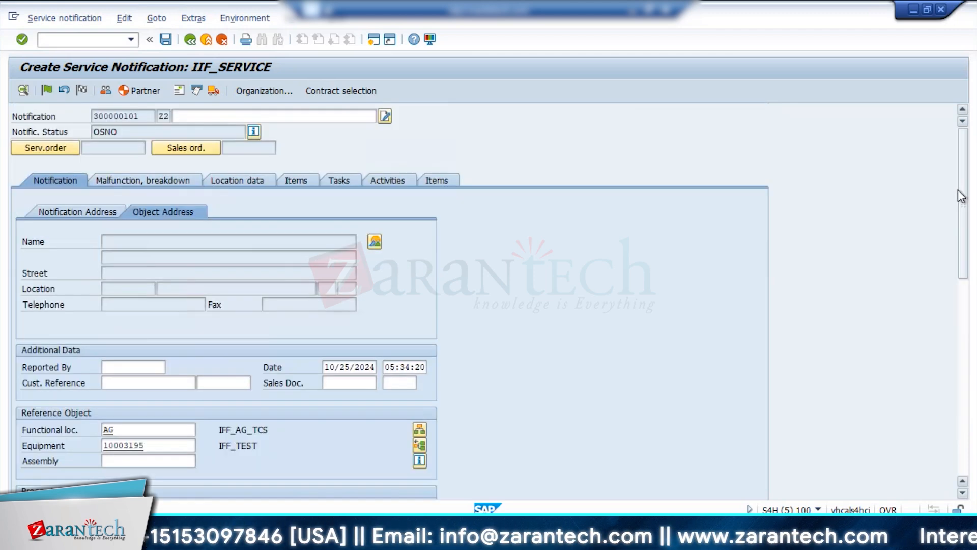
# Check the code selection for the first activity, then return to the item data on the main notification view.
pyautogui.click(383, 182)
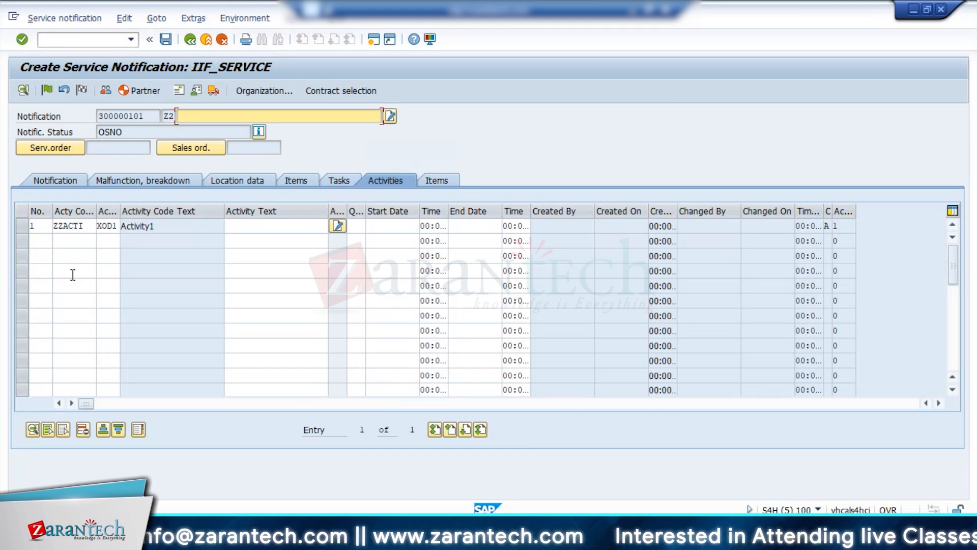
pyautogui.click(74, 225)
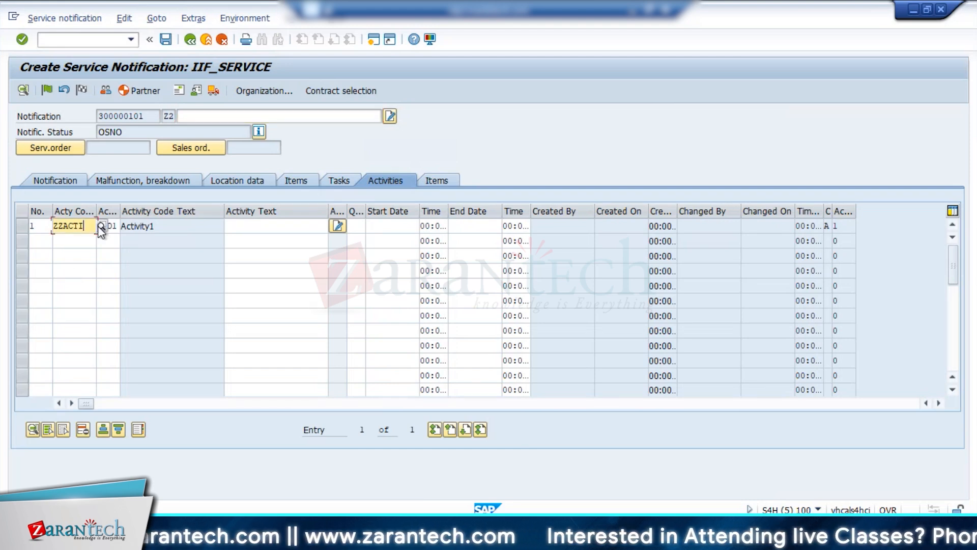
pyautogui.click(100, 225)
pyautogui.doubleClick(121, 194)
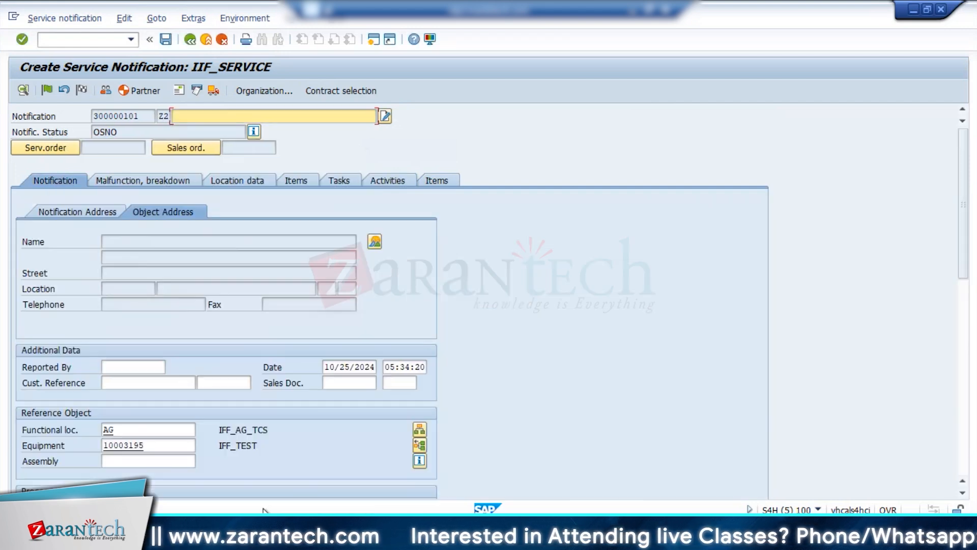
pyautogui.click(963, 448)
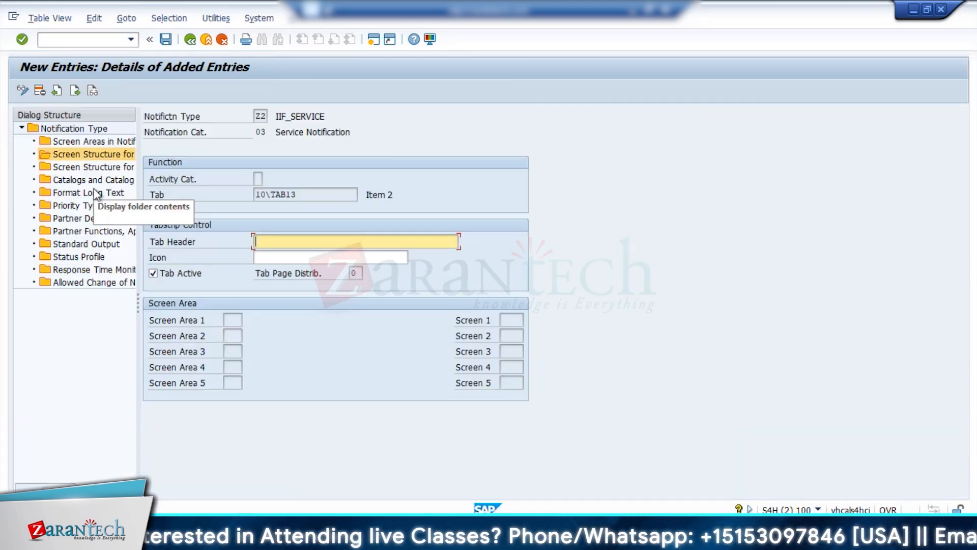
# Display the catalogs and catalog profile of notification type Z2, then view the object part codes offered in the notification without changing the entry.
pyautogui.doubleClick(87, 178)
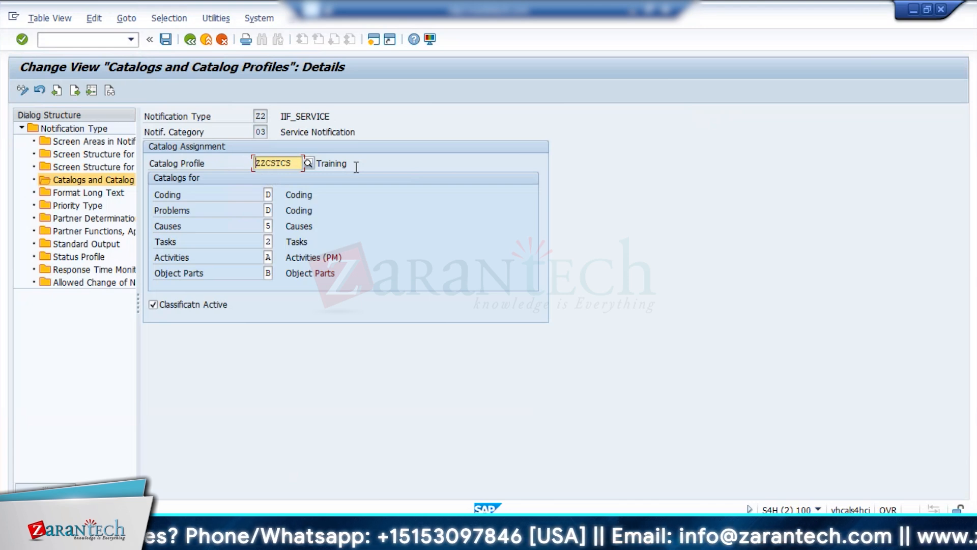
pyautogui.moveTo(325, 540)
pyautogui.click(171, 466)
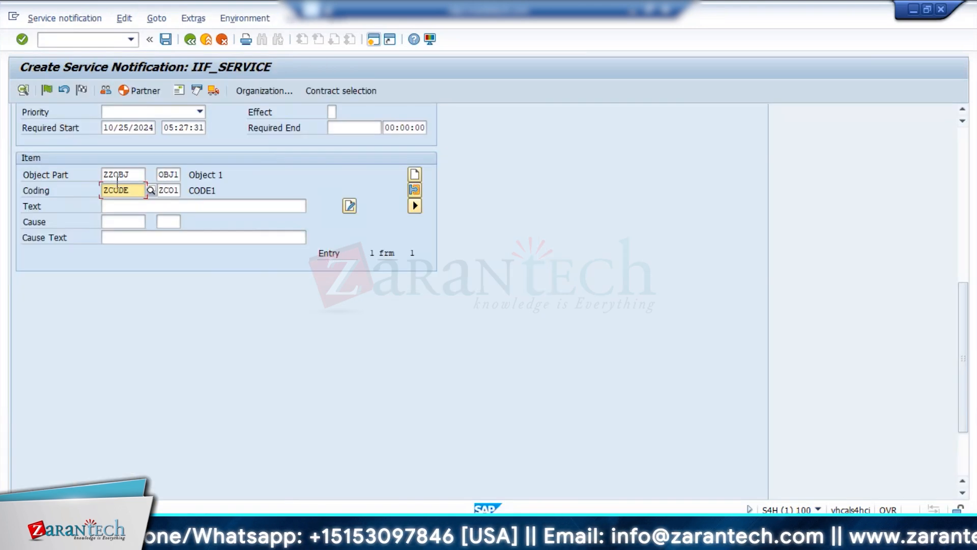
pyautogui.click(131, 174)
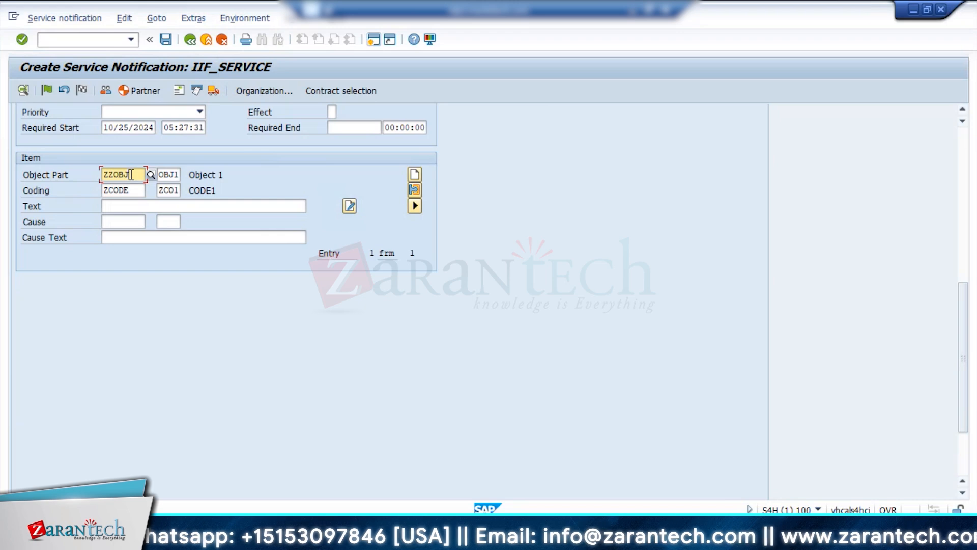
pyautogui.press('F4')
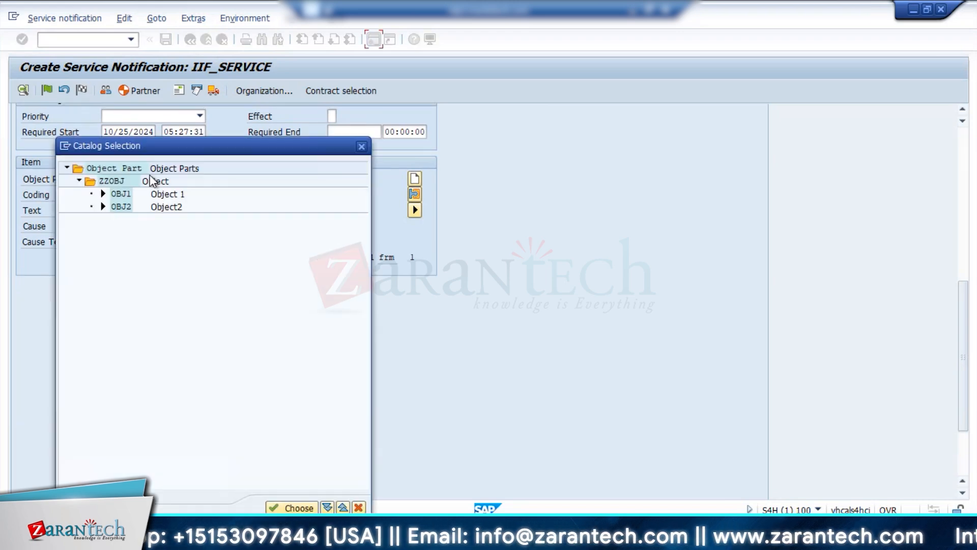
pyautogui.click(361, 147)
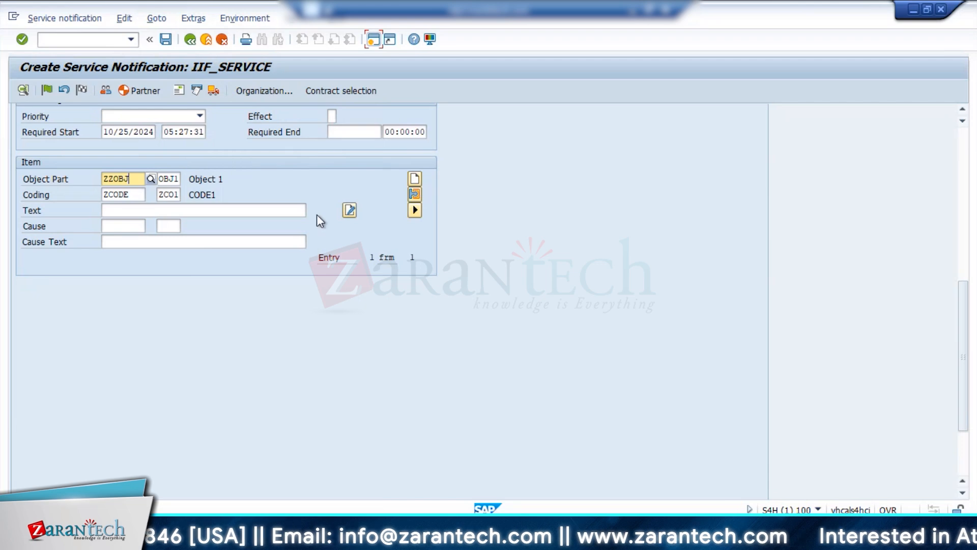
# Look up the catalog types available for object parts in Z2's catalog assignment and the customizing activities for maintaining catalogs, then close both lists.
pyautogui.click(469, 475)
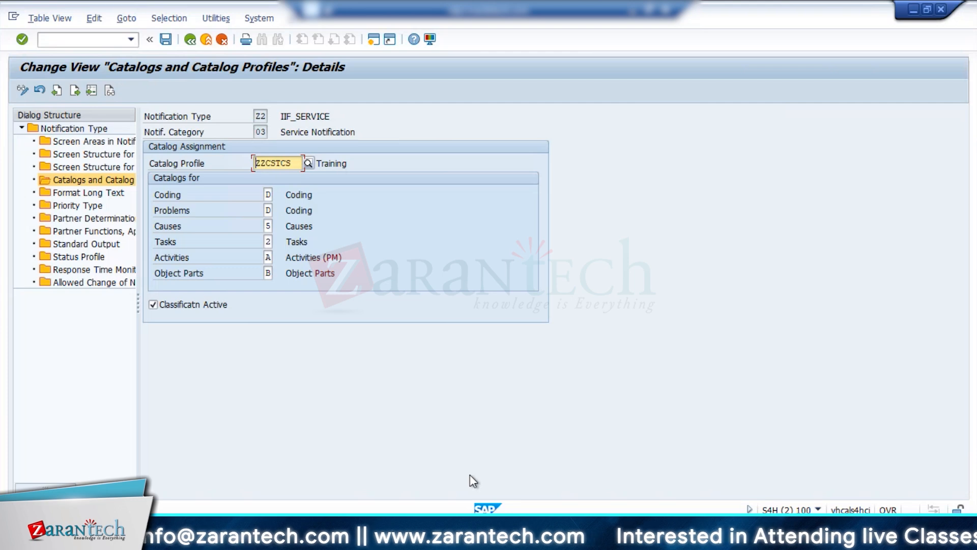
pyautogui.click(269, 273)
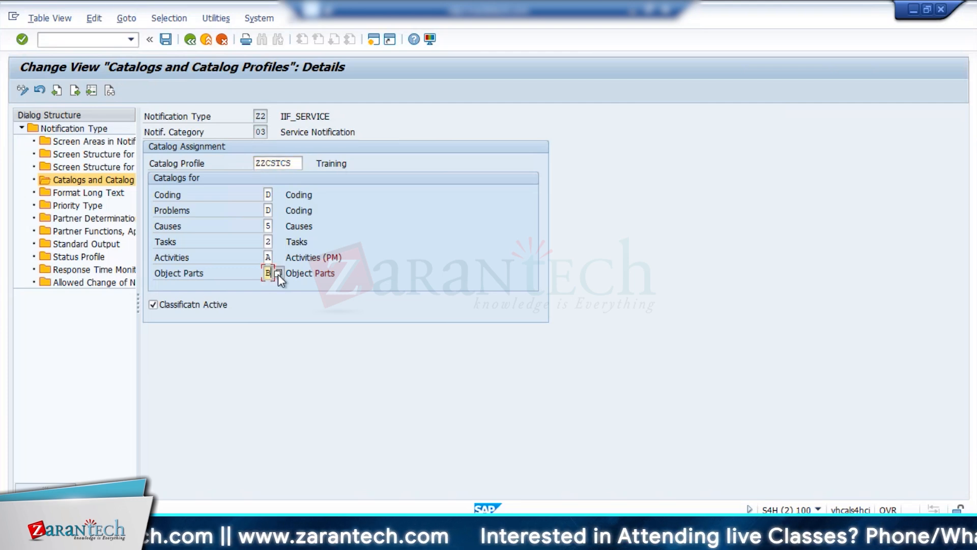
pyautogui.click(278, 274)
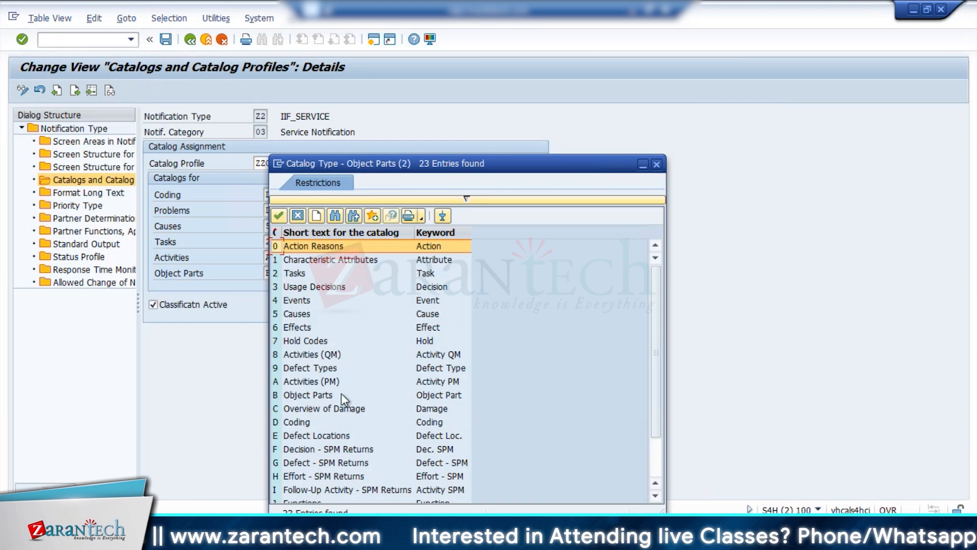
pyautogui.click(317, 215)
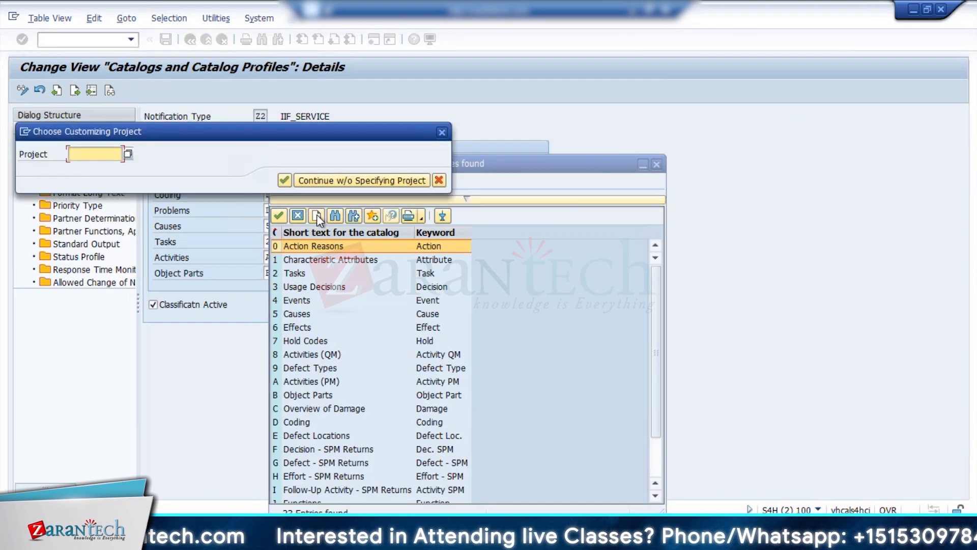
pyautogui.click(338, 181)
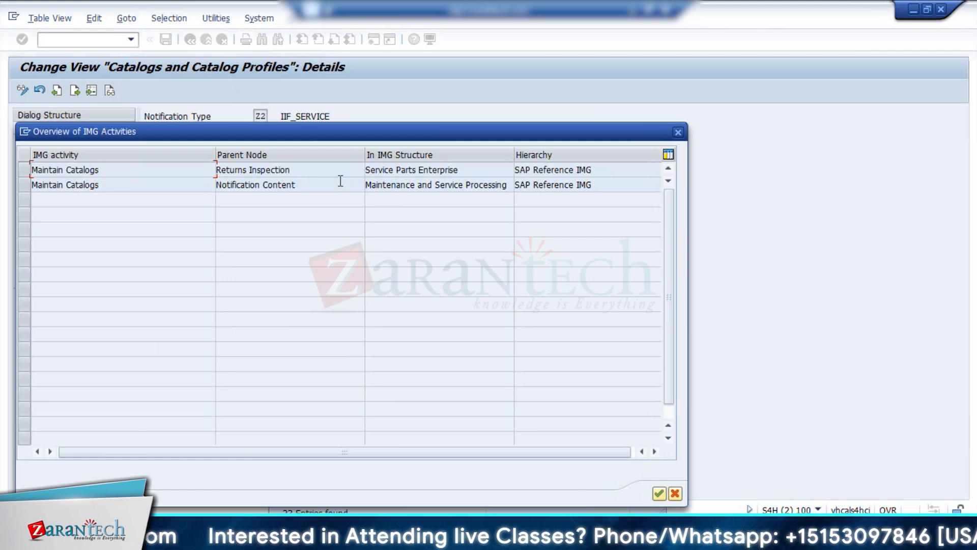
pyautogui.click(677, 133)
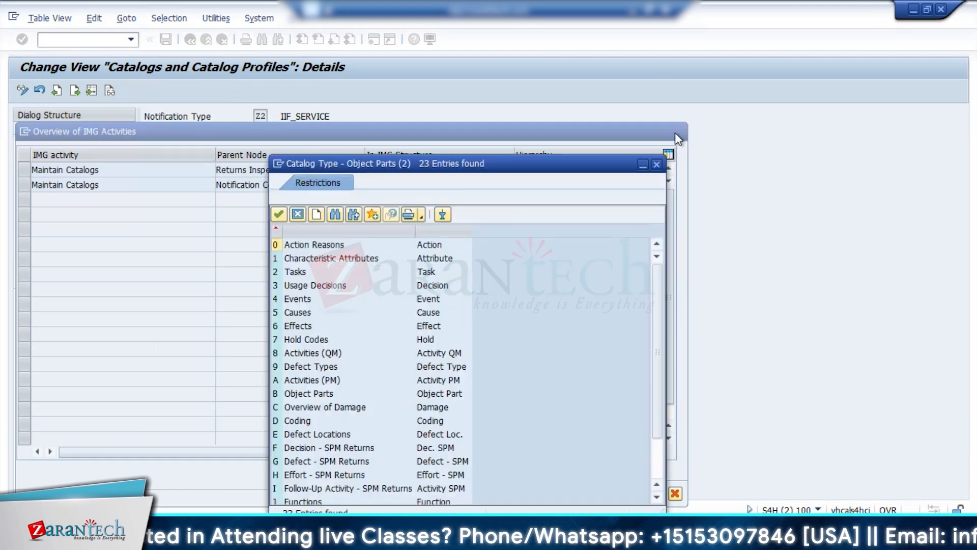
pyautogui.click(657, 164)
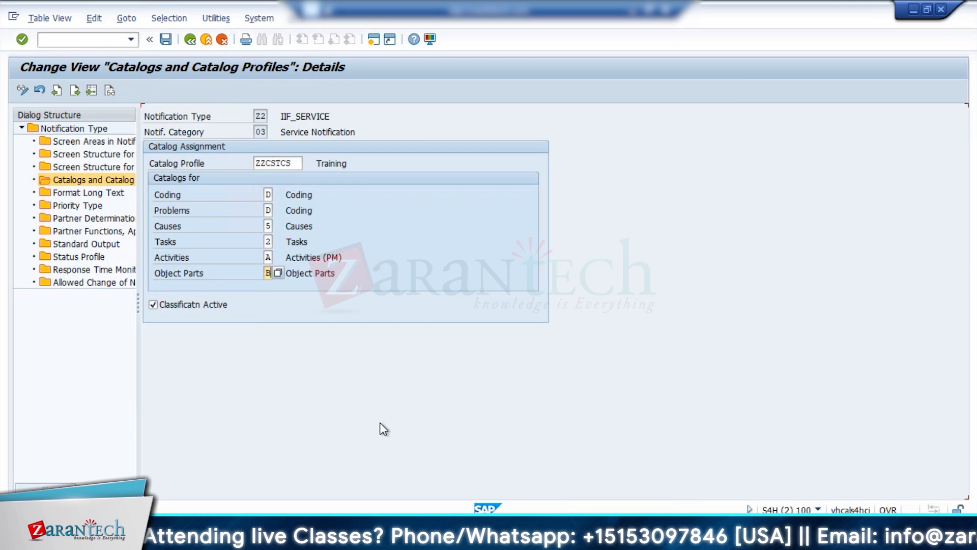
# Compare the coding and cause fields of the notification's item with the catalog assignment of notification type Z2.
pyautogui.moveTo(566, 478)
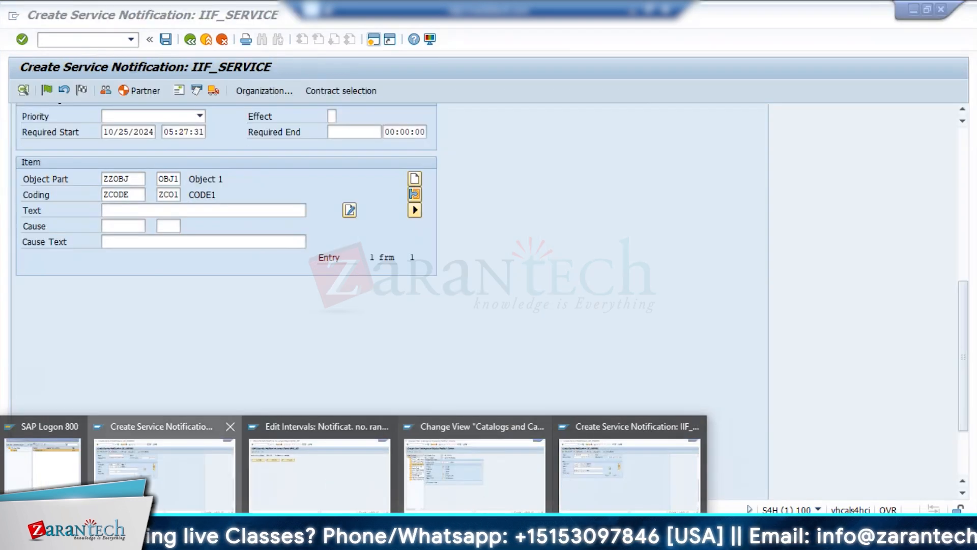
pyautogui.click(566, 479)
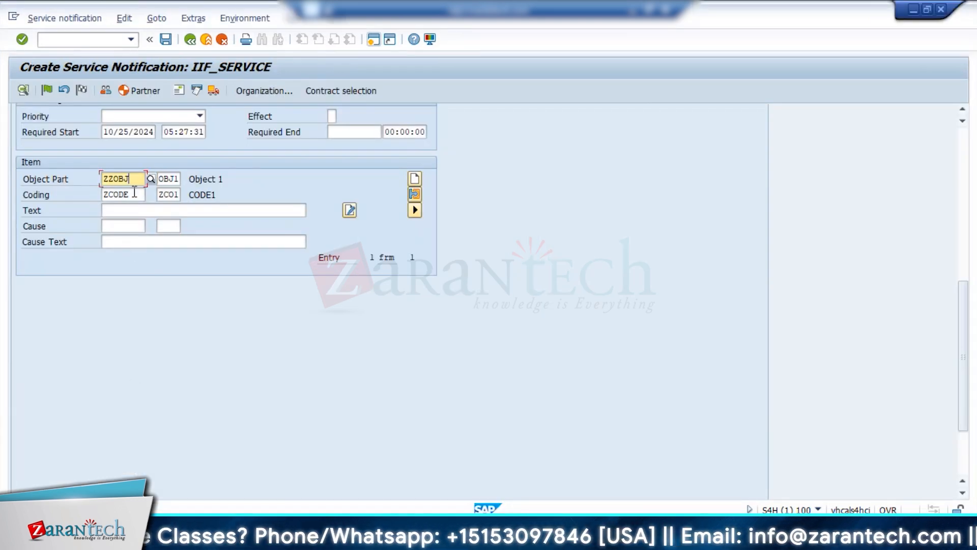
pyautogui.click(134, 193)
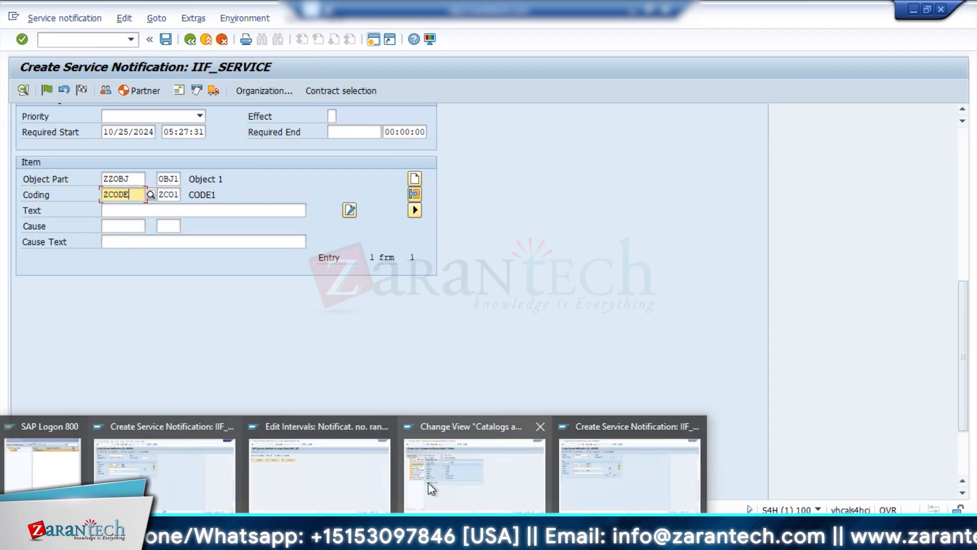
pyautogui.click(429, 481)
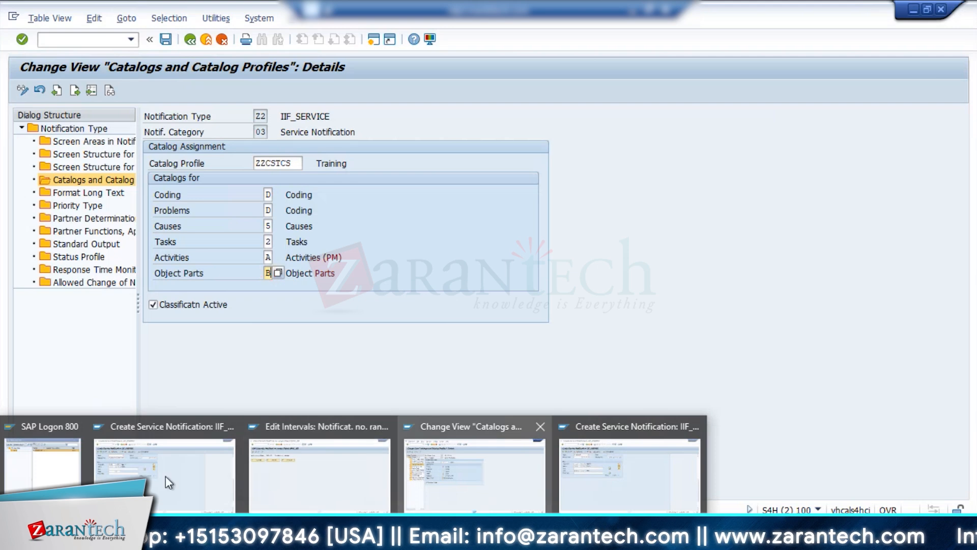
pyautogui.click(160, 481)
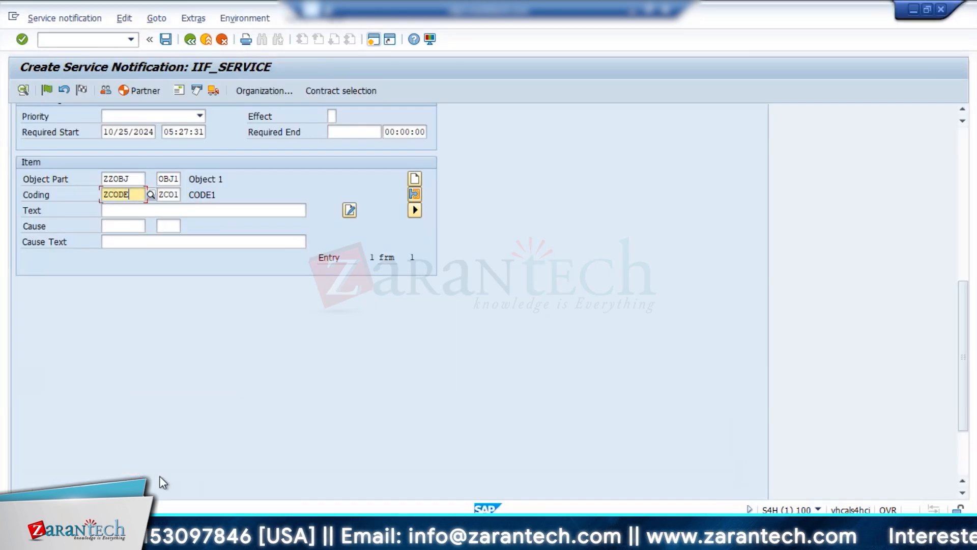
pyautogui.click(961, 209)
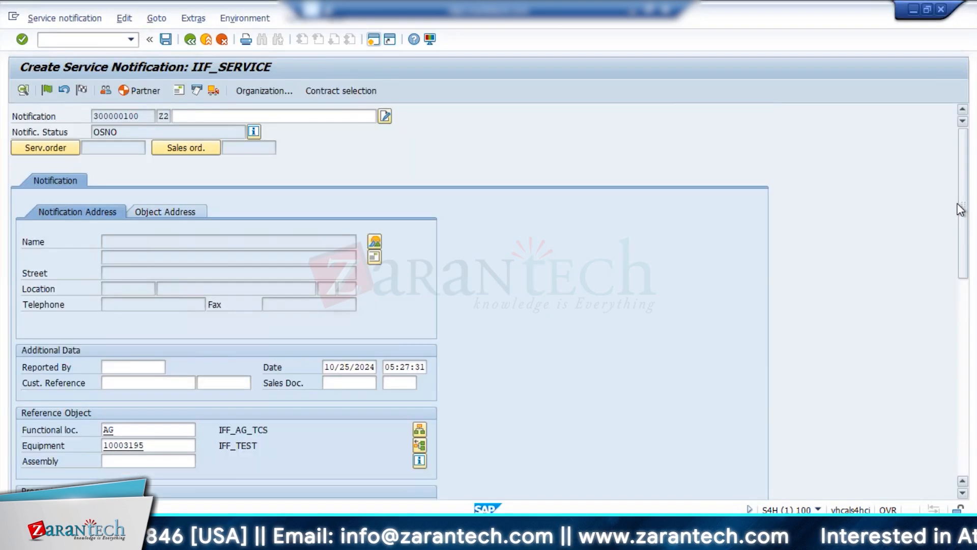
pyautogui.click(961, 356)
pyautogui.click(136, 224)
pyautogui.click(458, 486)
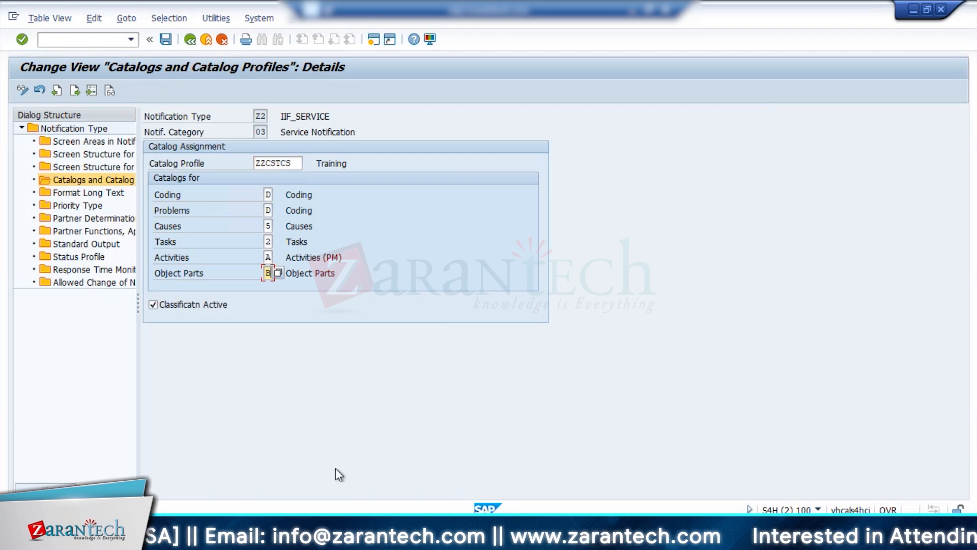
# Set the cause of the notification's item to code CAS1 from code group ZZCAUSE.
pyautogui.click(163, 484)
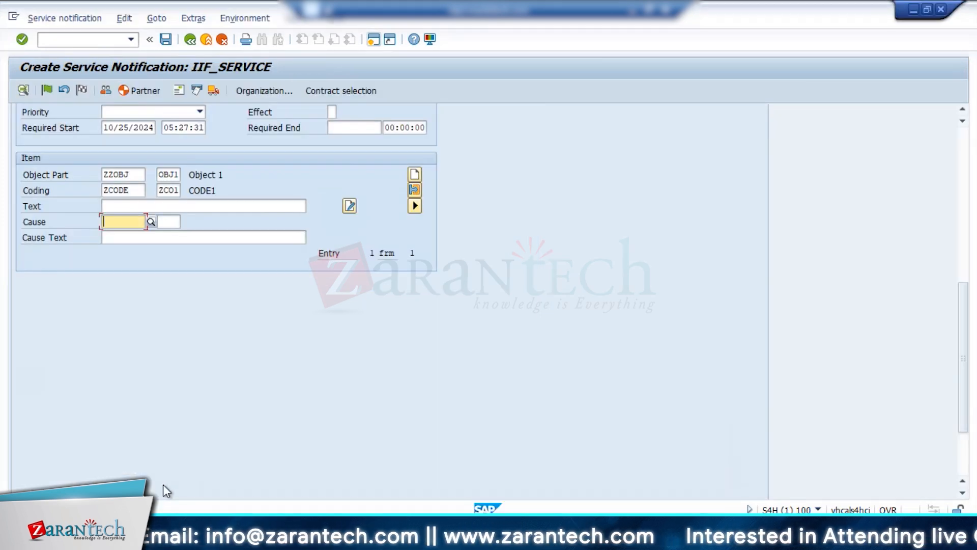
pyautogui.click(151, 222)
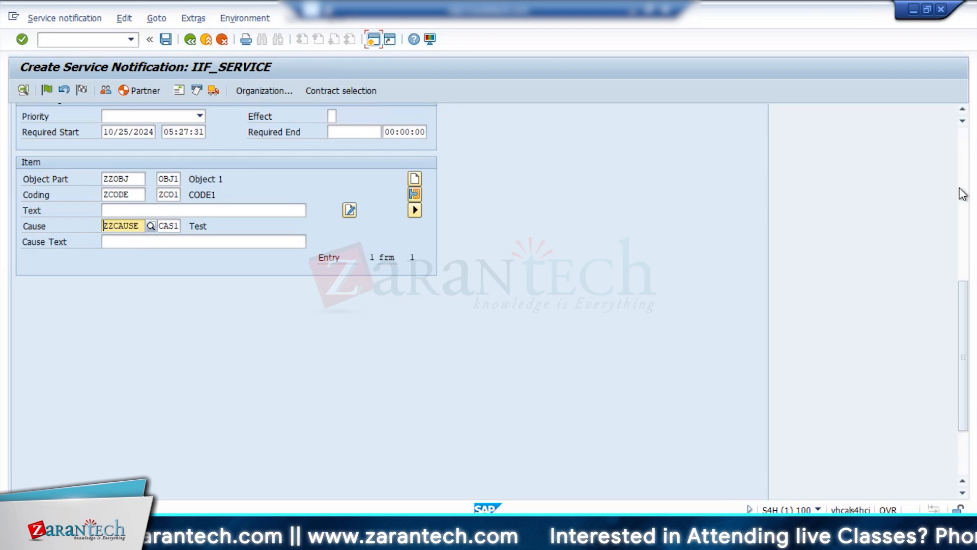
pyautogui.press('Return')
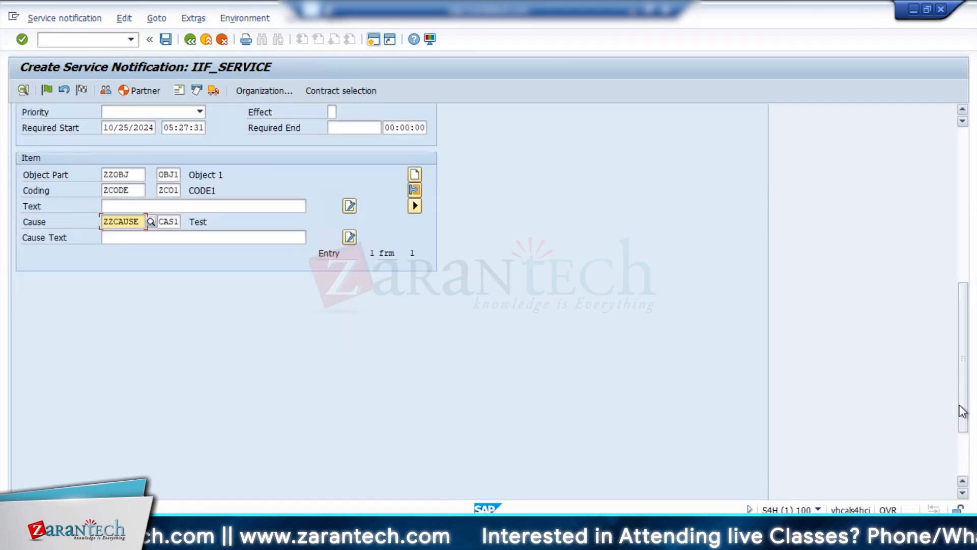
# Save the catalog assignment of notification type Z2 and switch back to the service notification session.
pyautogui.hotkey('alt', 'Tab')
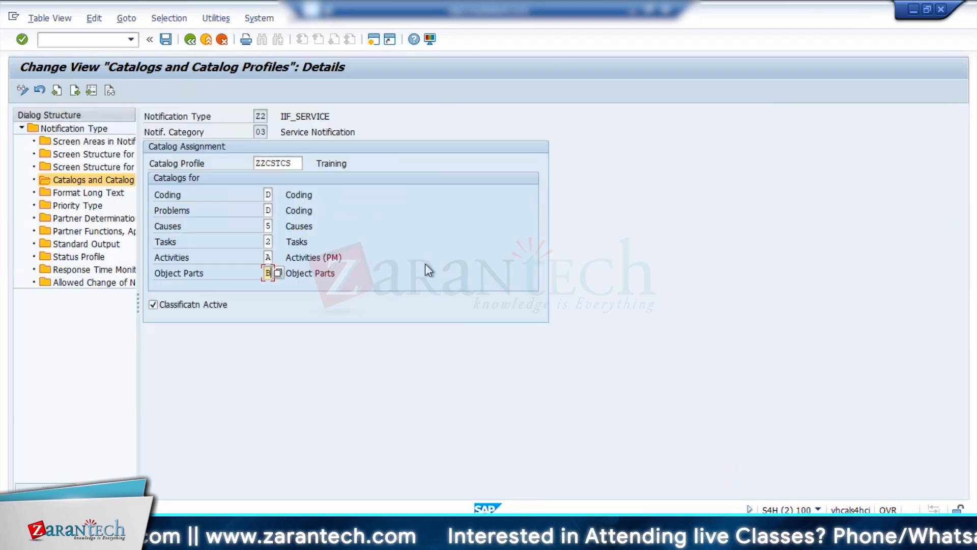
pyautogui.click(168, 41)
pyautogui.hotkey('alt', 'Tab')
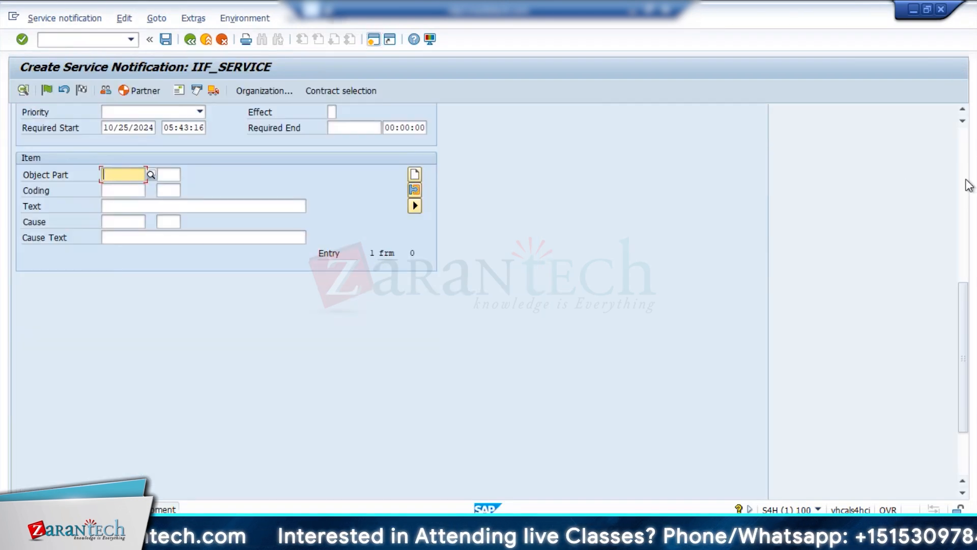
# Check the first items view of the new Z2 notification, then return to its main notification data.
pyautogui.click(965, 181)
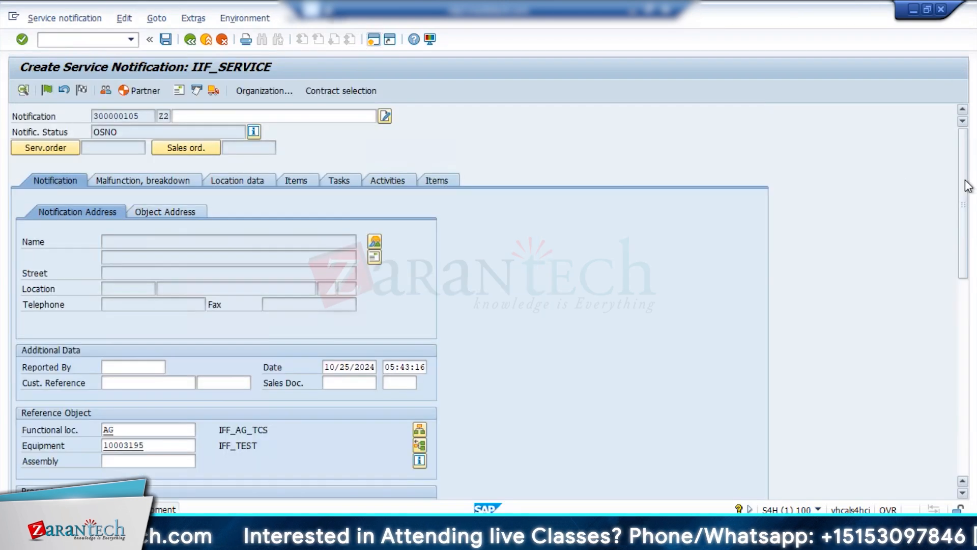
pyautogui.click(297, 178)
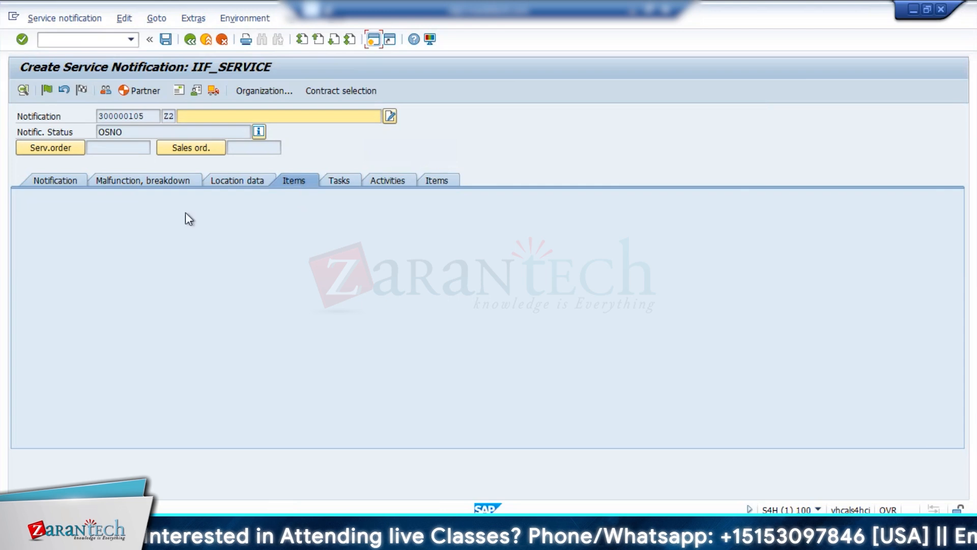
pyautogui.click(45, 182)
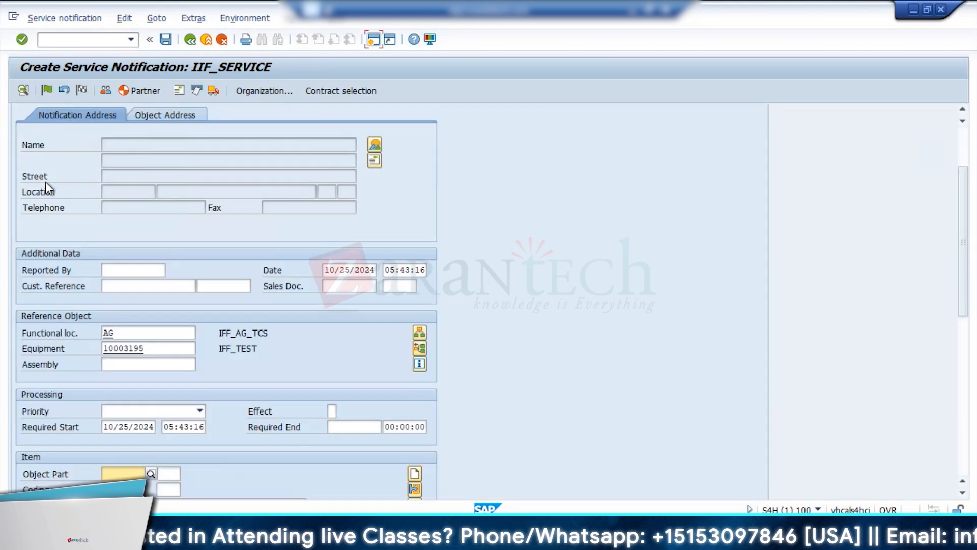
# Set the notification item's object part to code OBJ1 from code group ZZOBJ and open the item list.
pyautogui.click(151, 473)
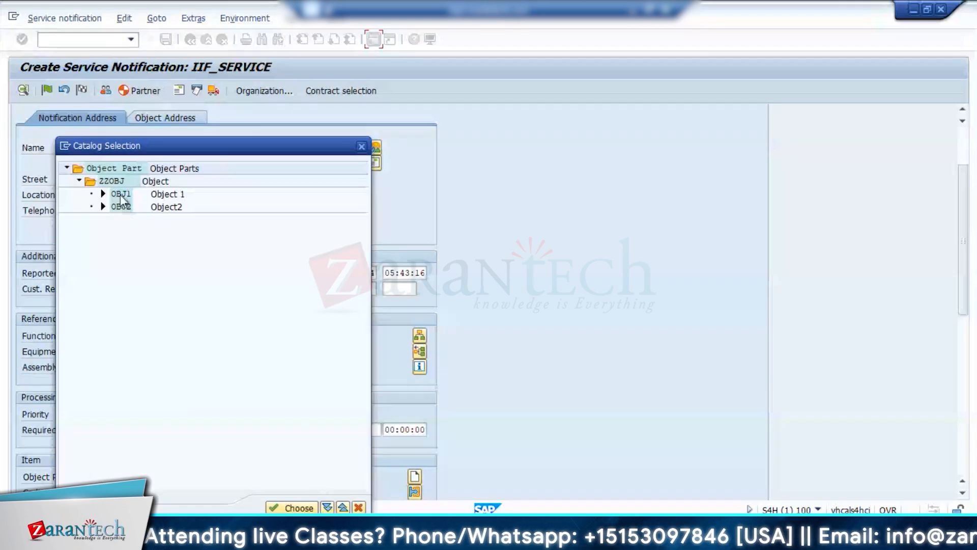
pyautogui.doubleClick(120, 195)
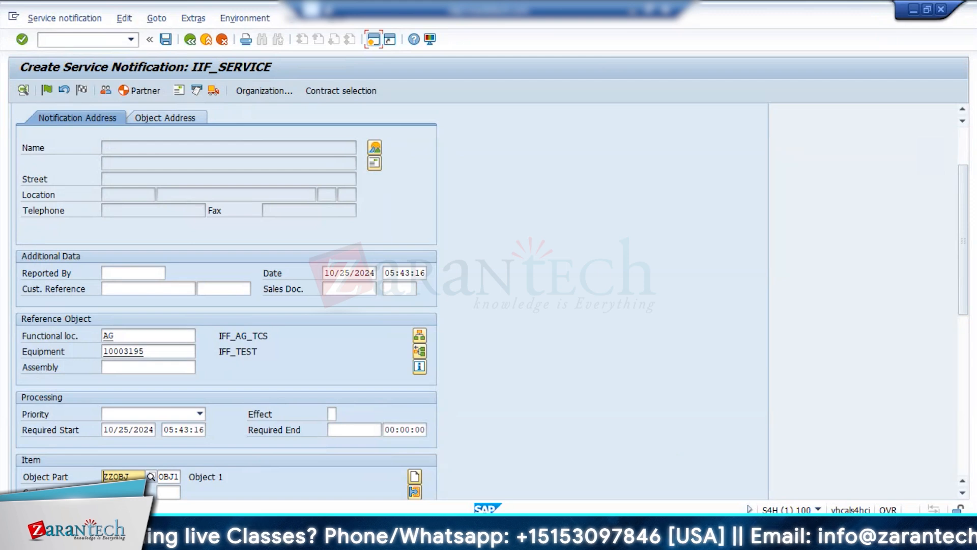
pyautogui.moveTo(336, 538)
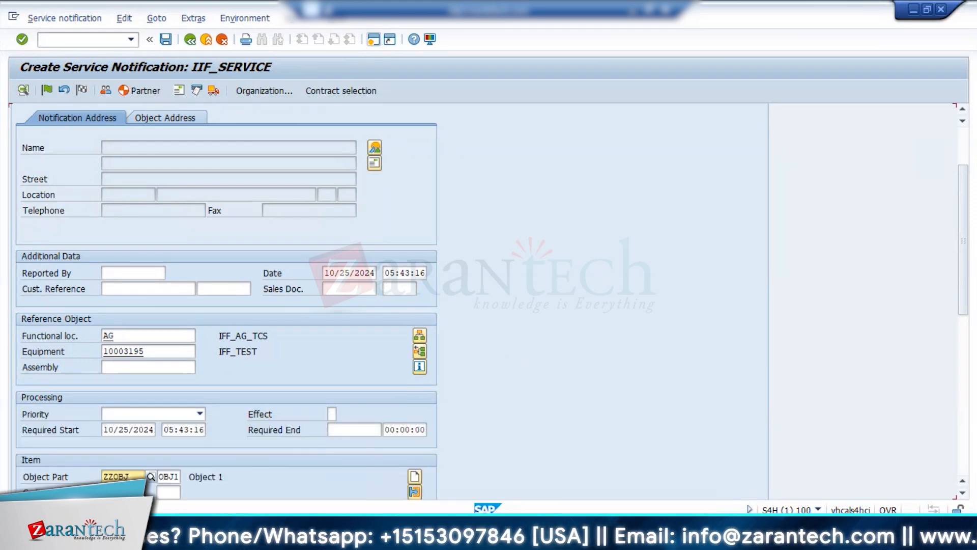
pyautogui.press('Return')
pyautogui.click(297, 180)
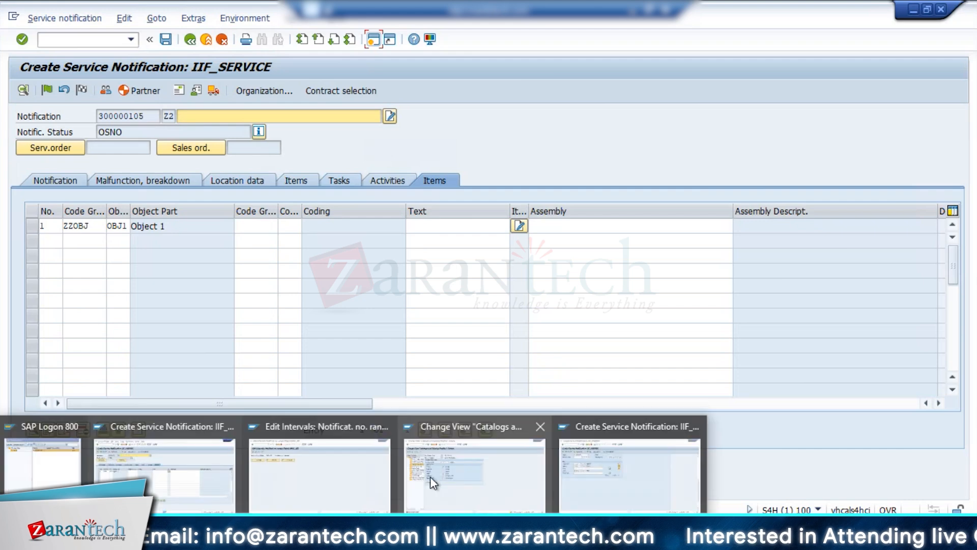
pyautogui.click(429, 475)
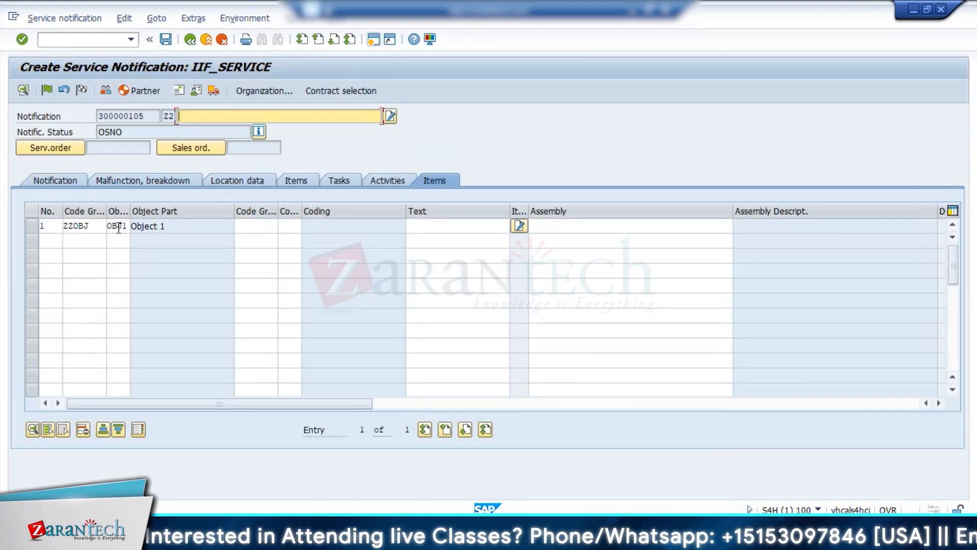
# Set the coding of item 1 to code ZCO1 from code group ZCODE, then open the notification's task list.
pyautogui.click(118, 226)
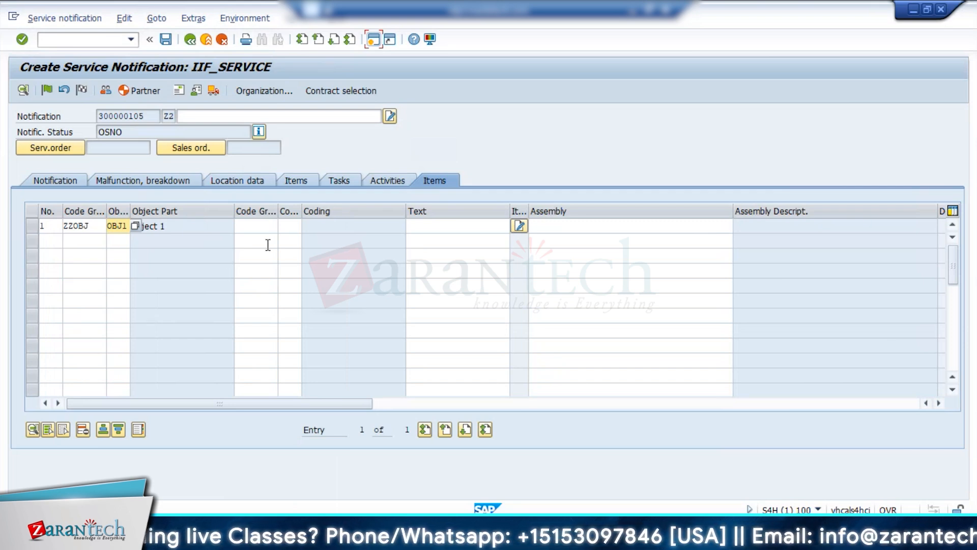
pyautogui.click(256, 226)
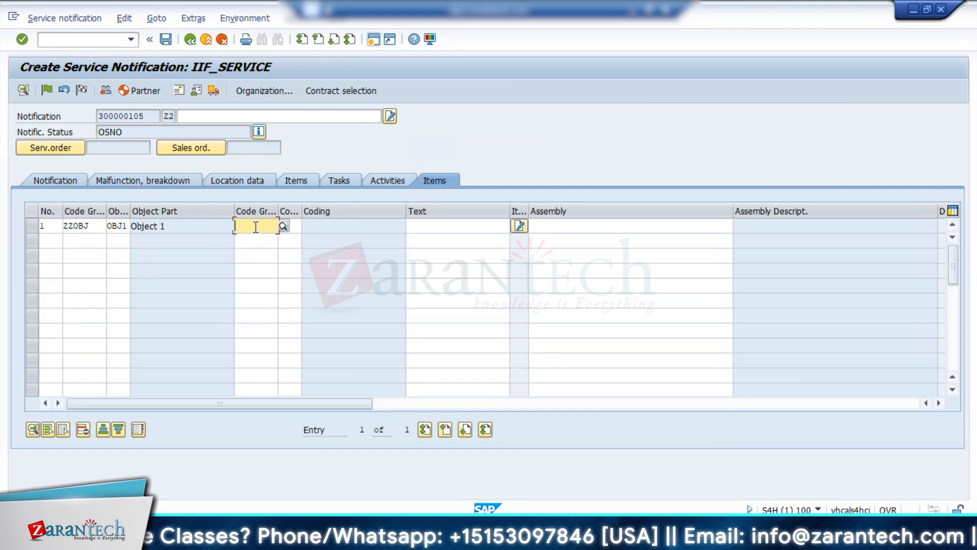
pyautogui.click(283, 226)
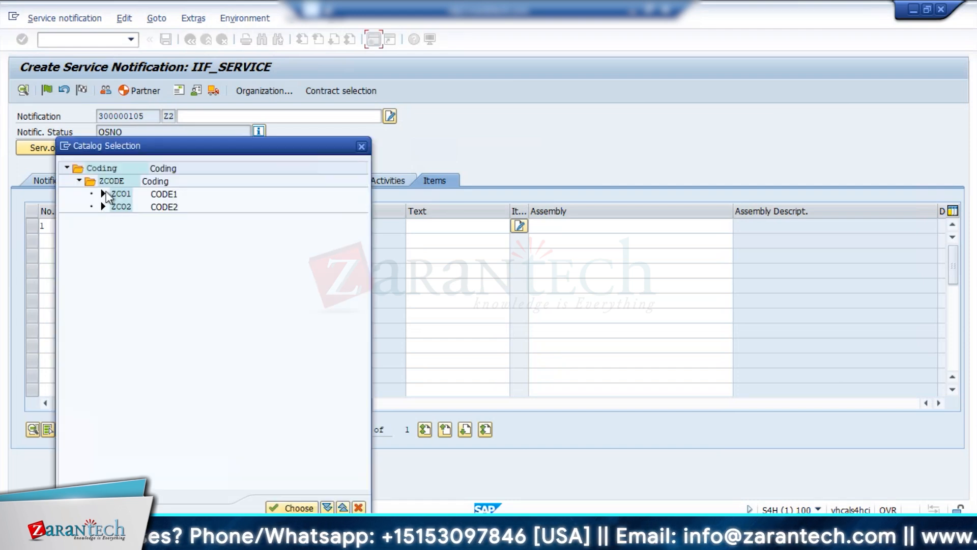
pyautogui.doubleClick(118, 194)
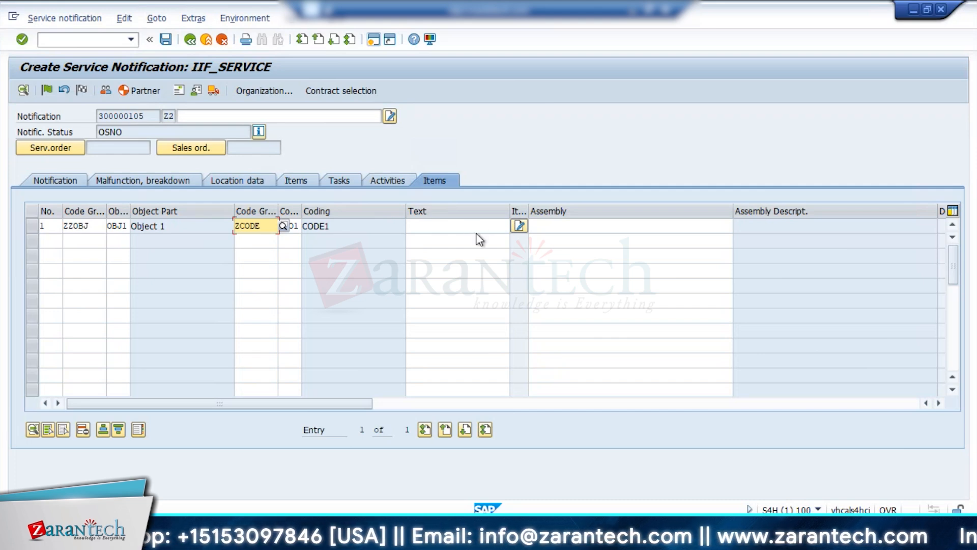
pyautogui.click(383, 228)
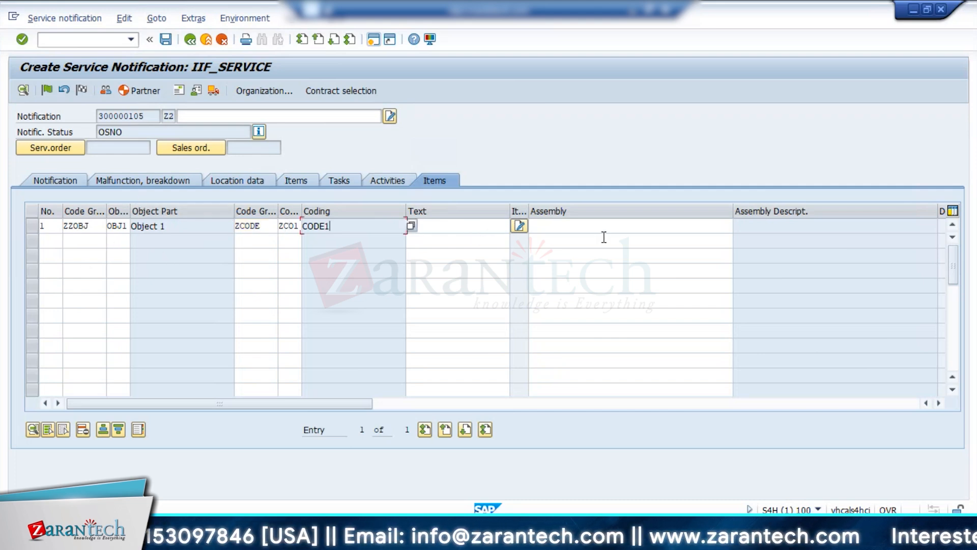
pyautogui.click(593, 235)
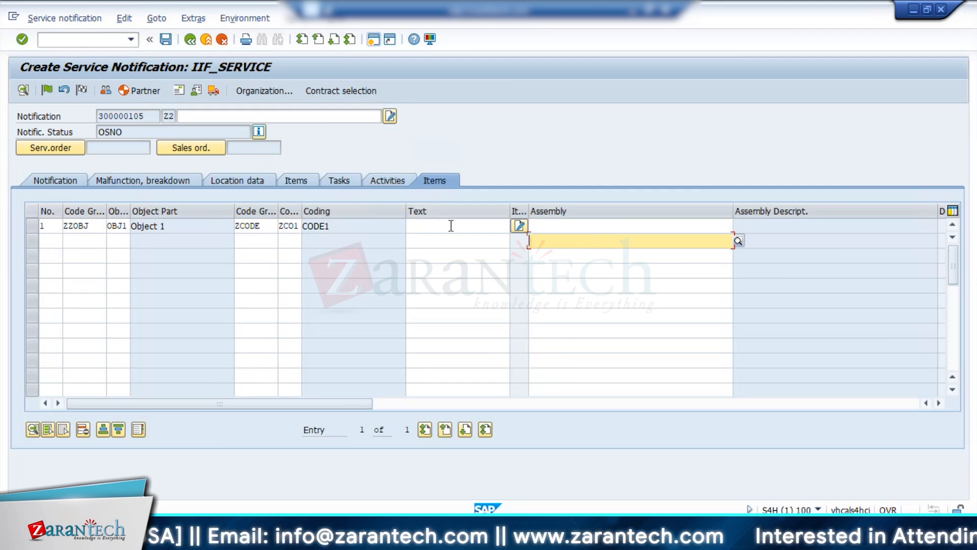
pyautogui.click(339, 181)
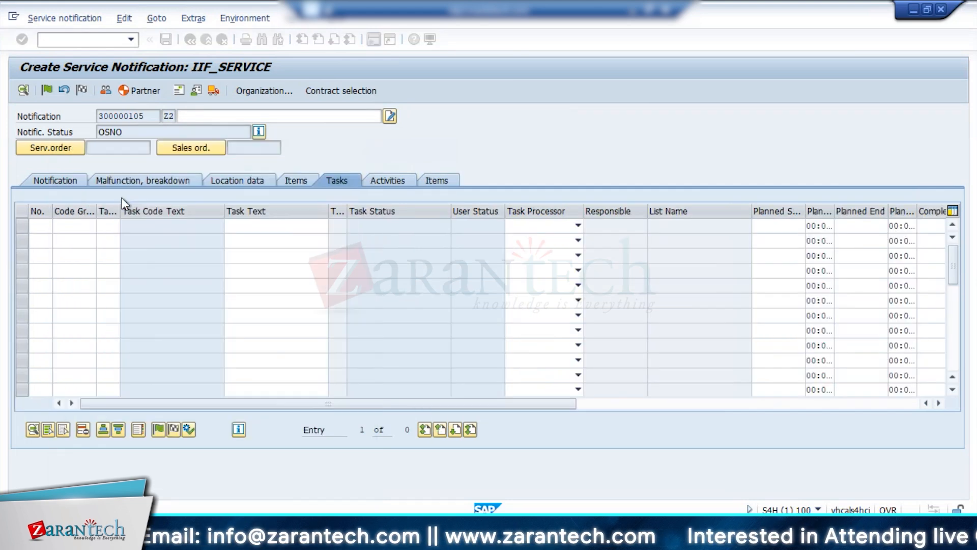
# In the S3 service request session, assign item 10 (ZPUMP_SERVICE) of the referenced sales document to the notification.
pyautogui.press('Return')
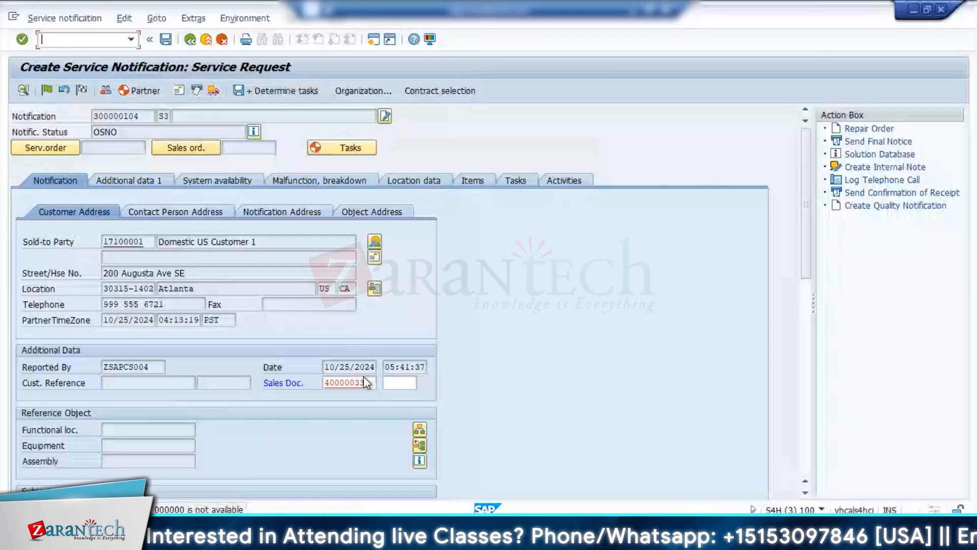
pyautogui.click(364, 378)
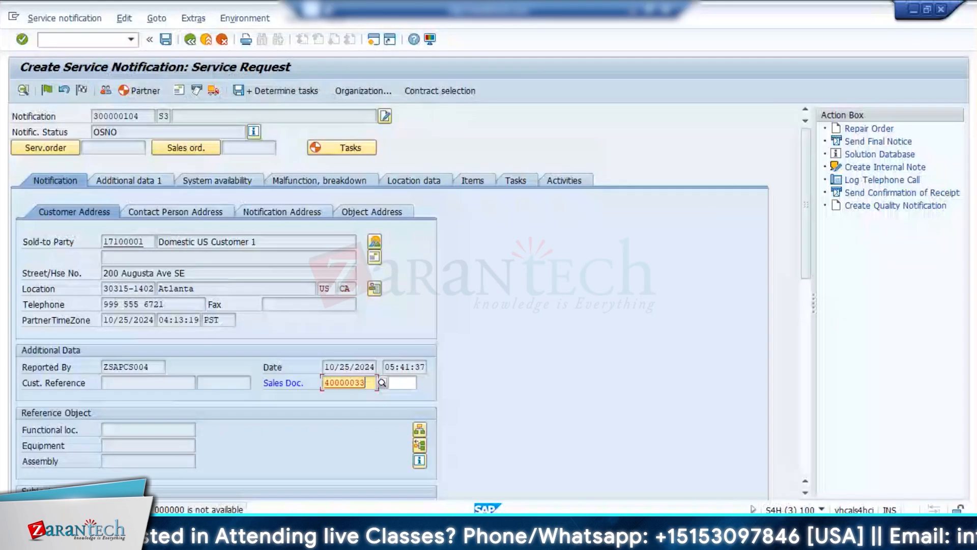
pyautogui.click(912, 11)
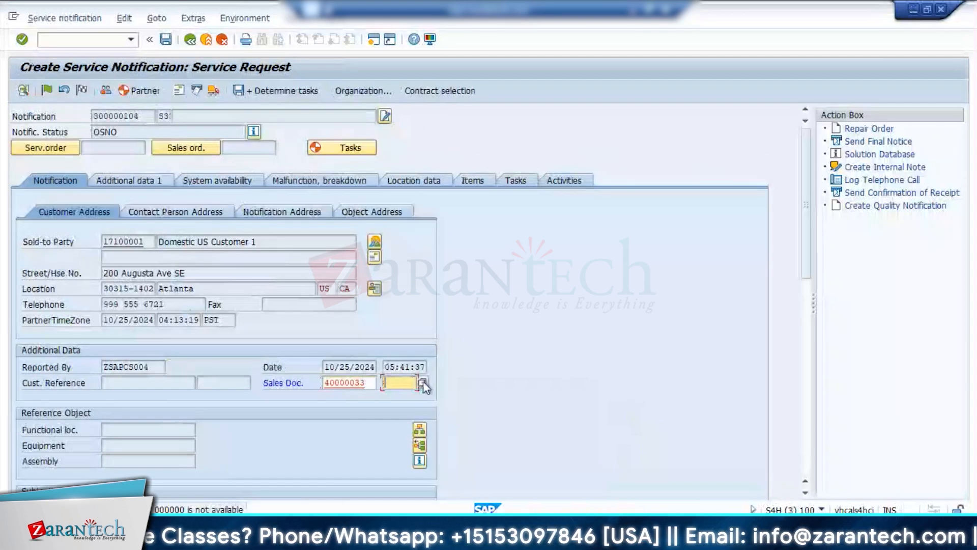
pyautogui.click(423, 383)
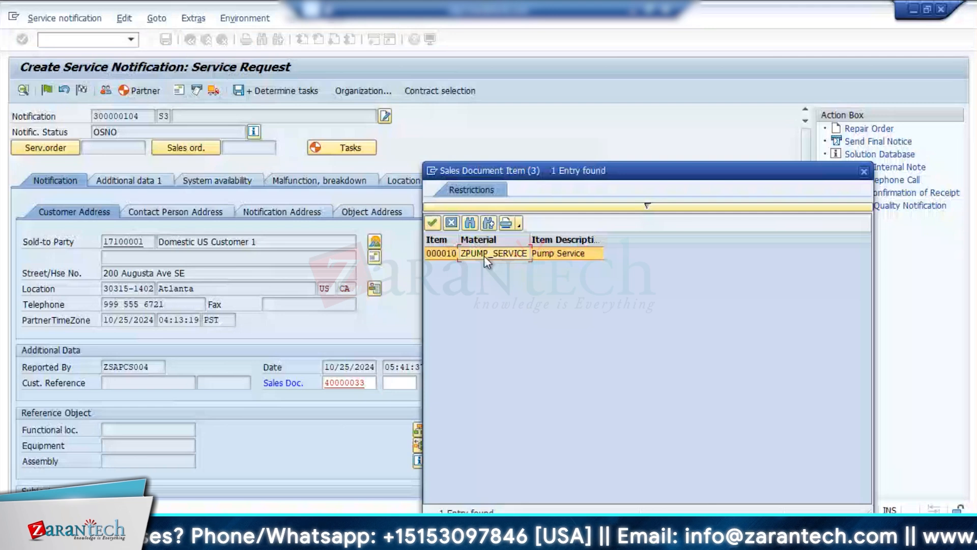
pyautogui.doubleClick(484, 255)
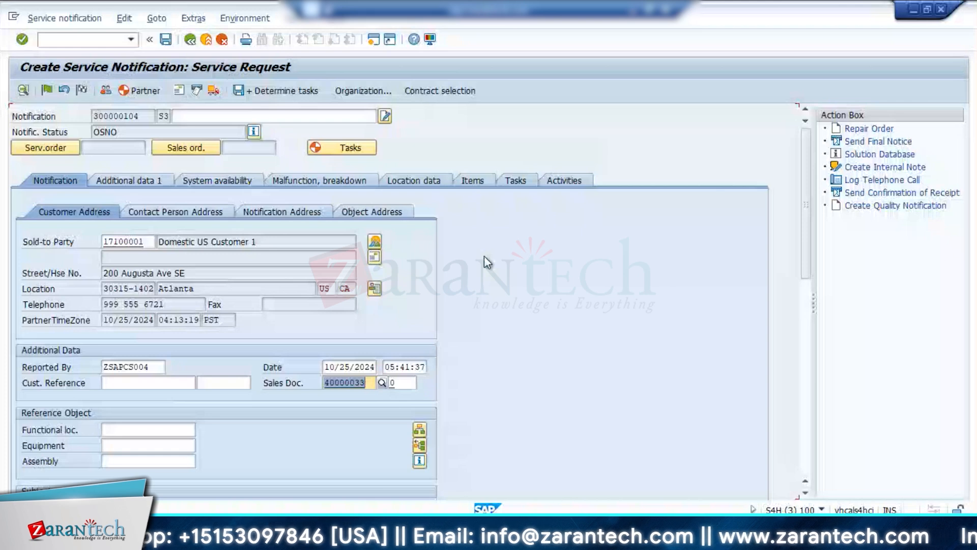
pyautogui.press('Return')
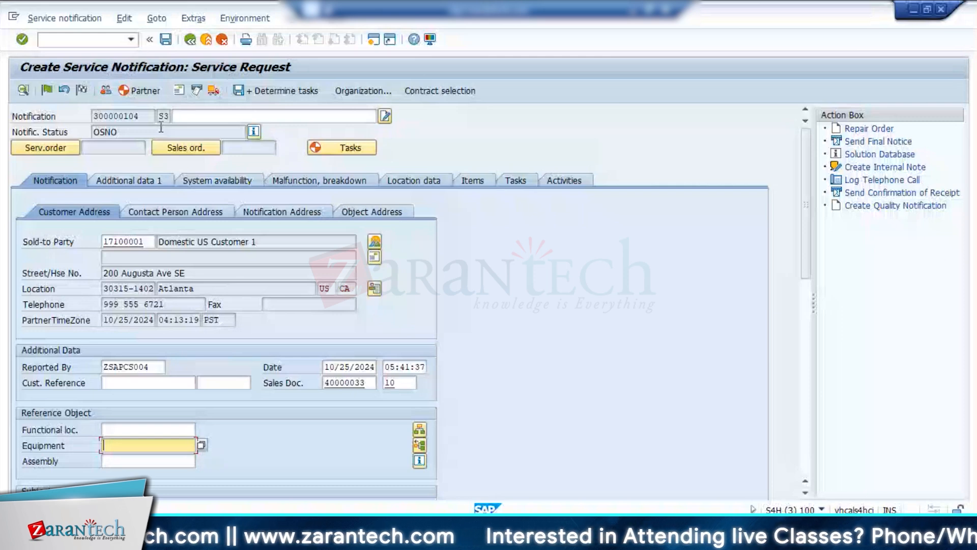
# Display the referenced service contract and look up the technical objects of its ZPUMP_SERVICE item.
pyautogui.doubleClick(348, 383)
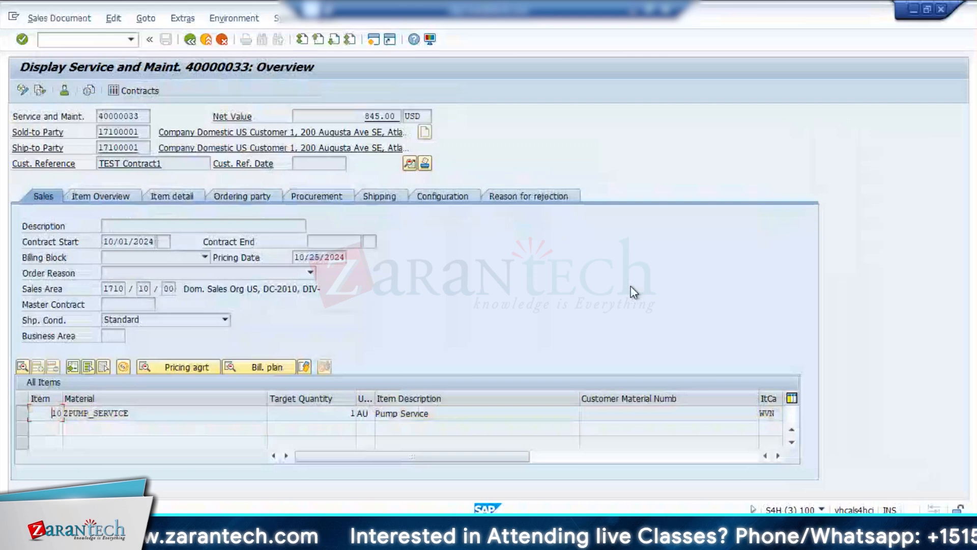
pyautogui.click(24, 413)
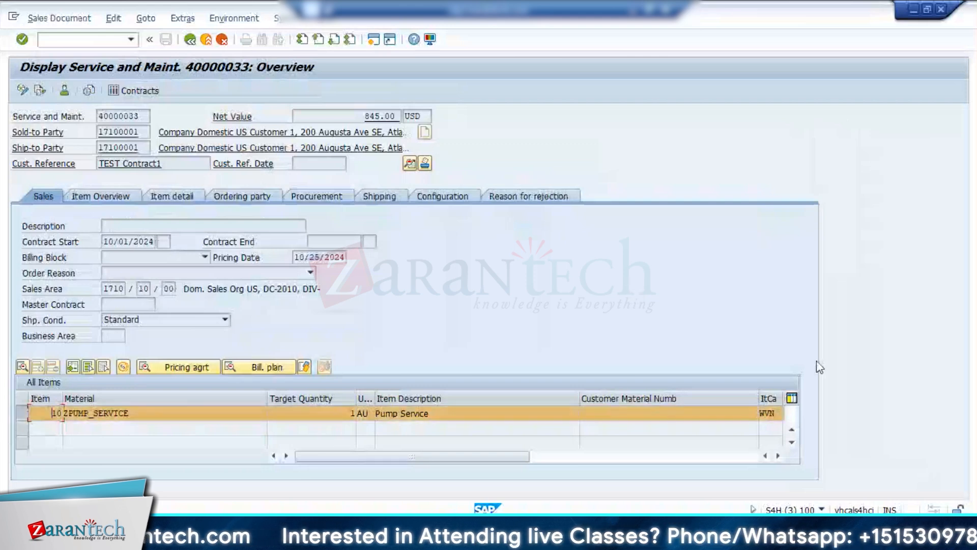
pyautogui.click(195, 21)
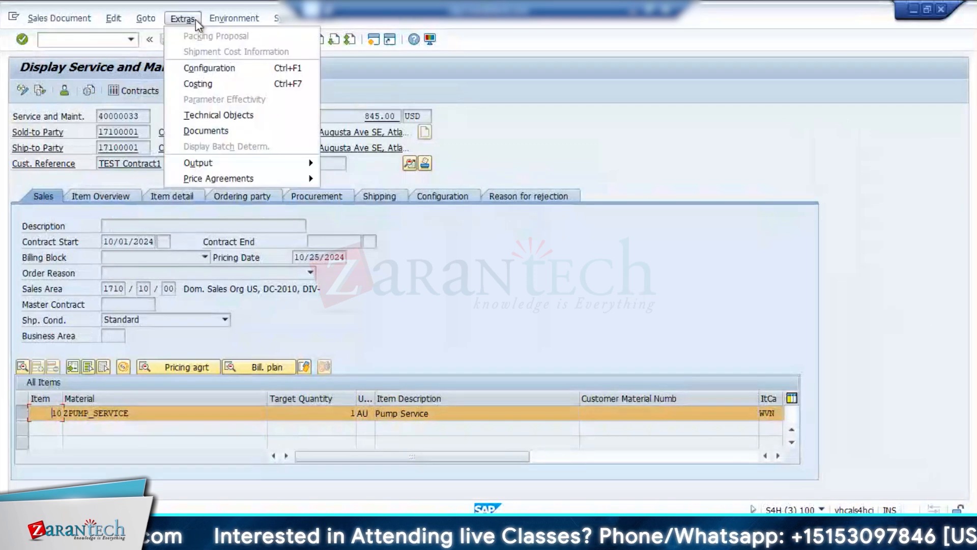
pyautogui.click(194, 116)
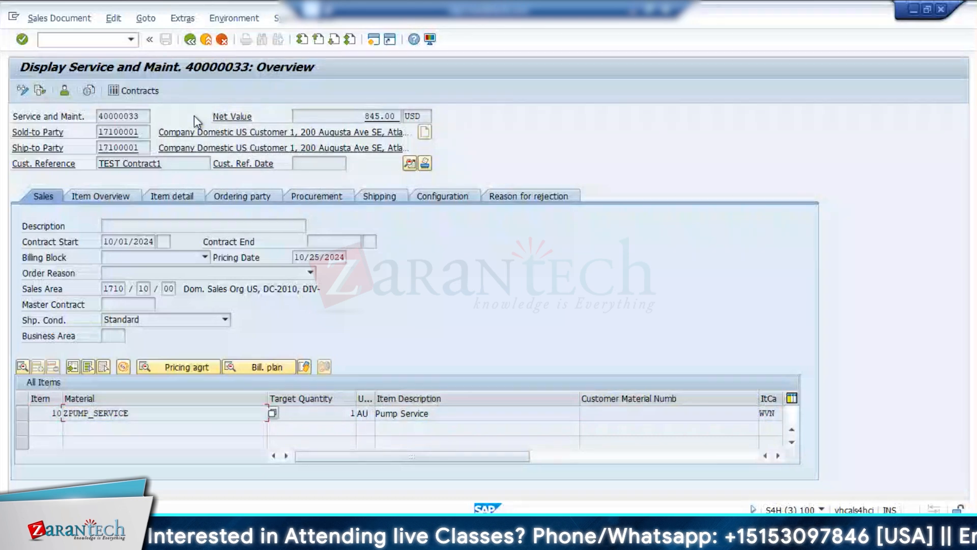
pyautogui.click(187, 19)
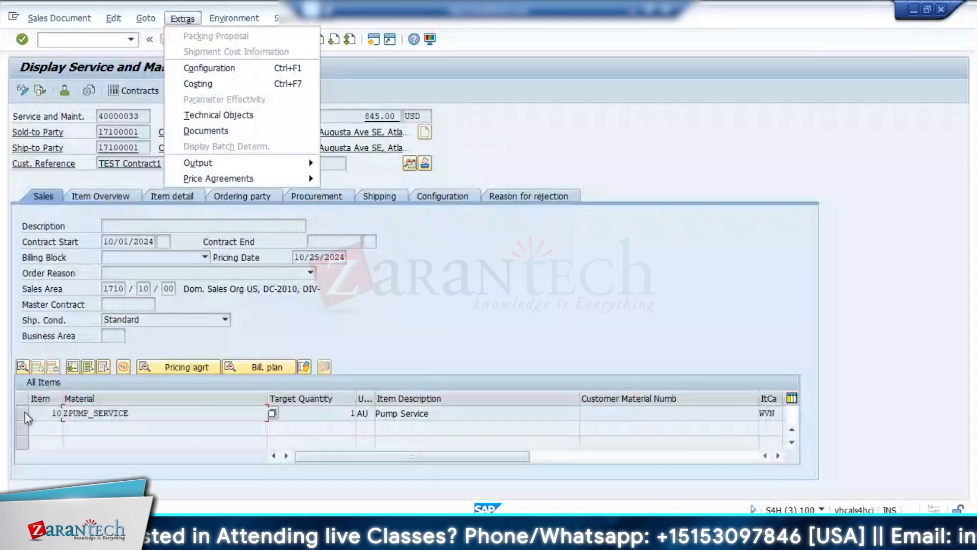
pyautogui.click(54, 413)
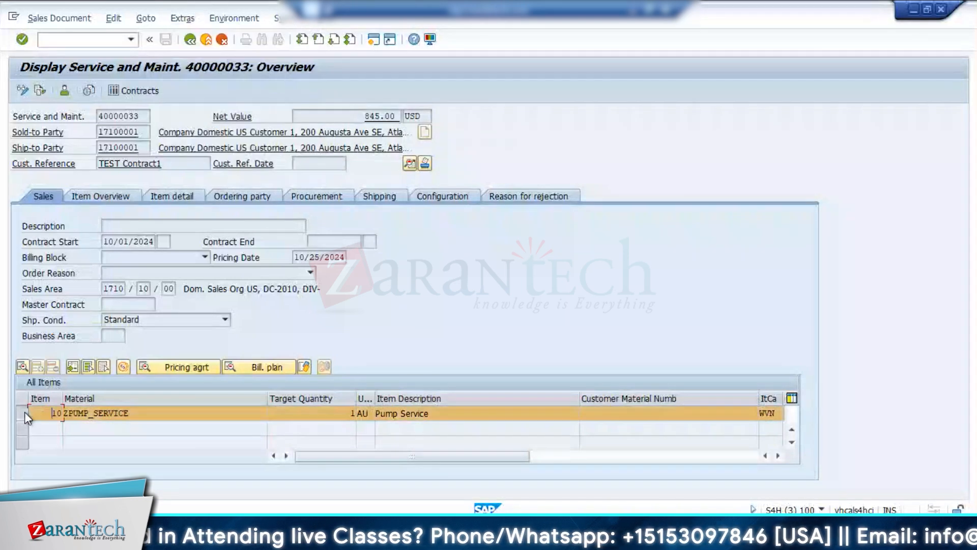
pyautogui.click(186, 20)
pyautogui.click(197, 114)
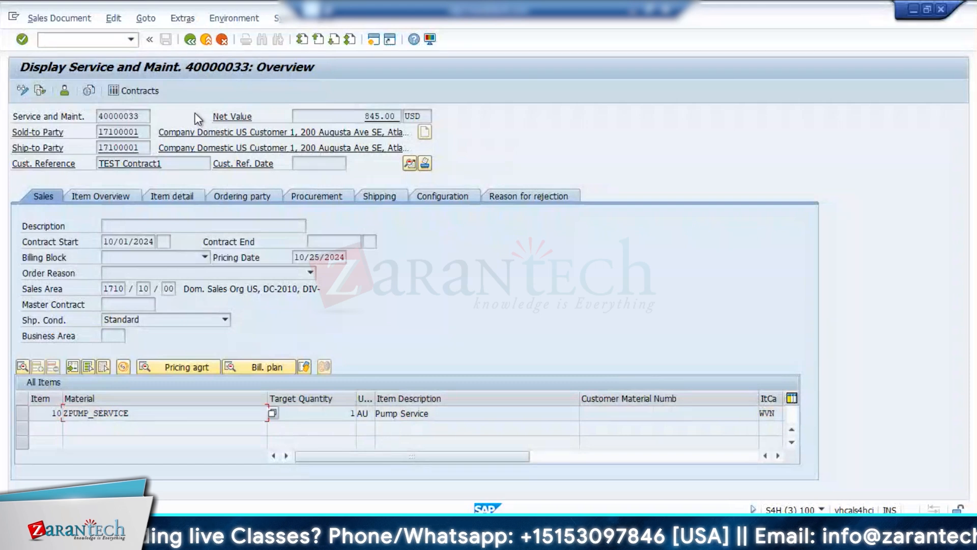
# Switch the service contract to change mode and open the technical objects list of its ZPUMP_SERVICE item.
pyautogui.click(51, 18)
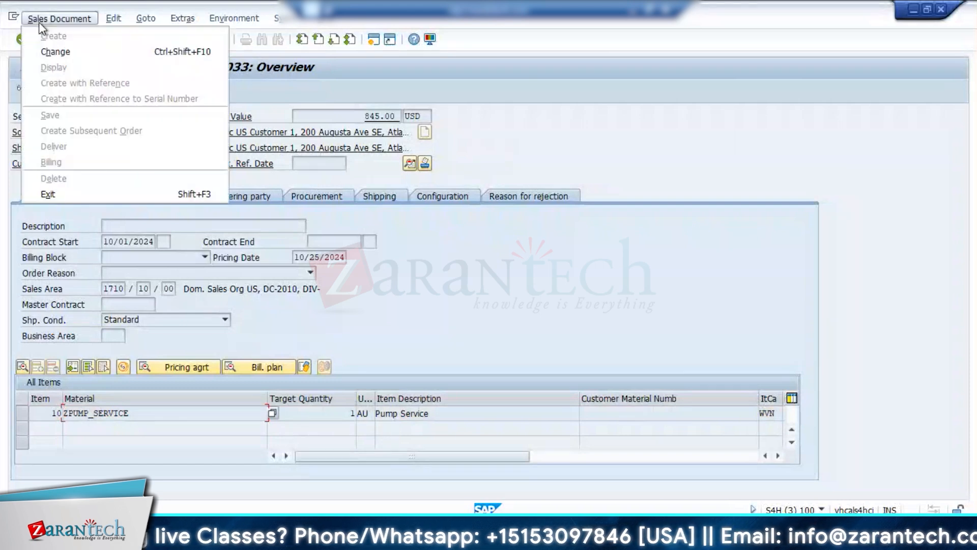
pyautogui.click(53, 58)
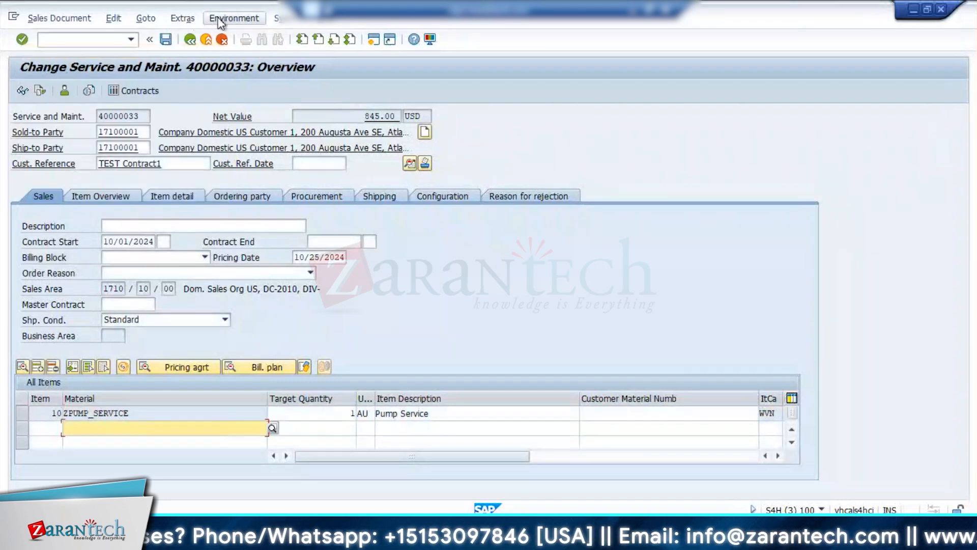
pyautogui.click(22, 414)
pyautogui.click(186, 19)
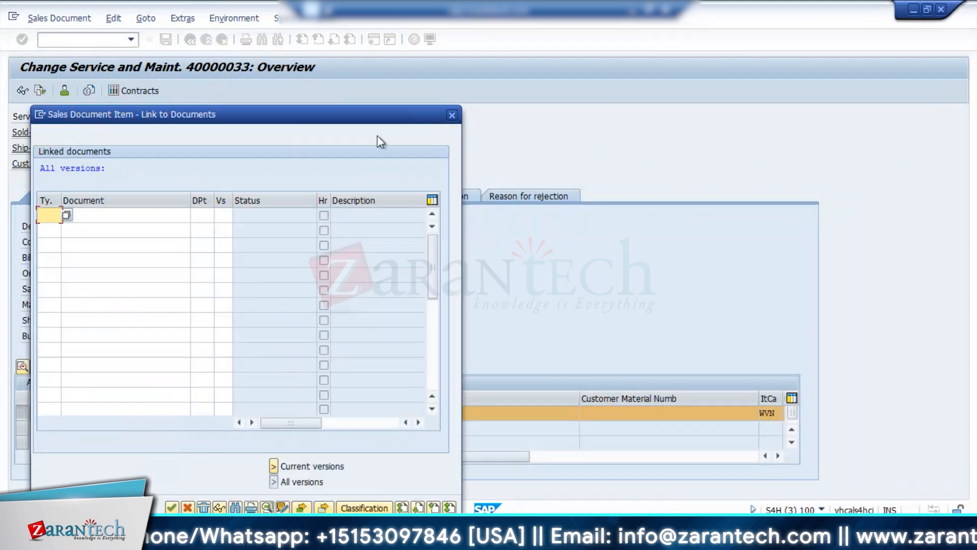
pyautogui.click(455, 119)
pyautogui.click(176, 17)
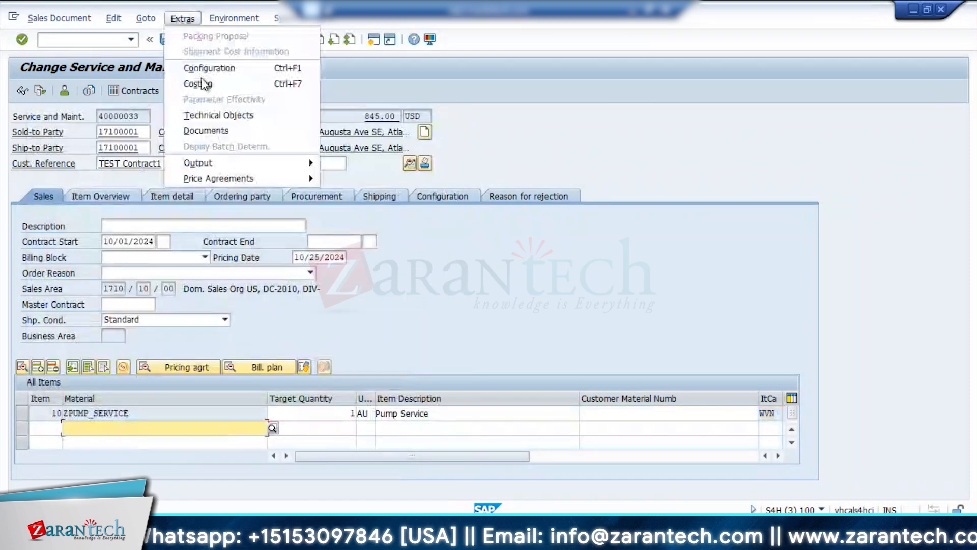
pyautogui.click(199, 116)
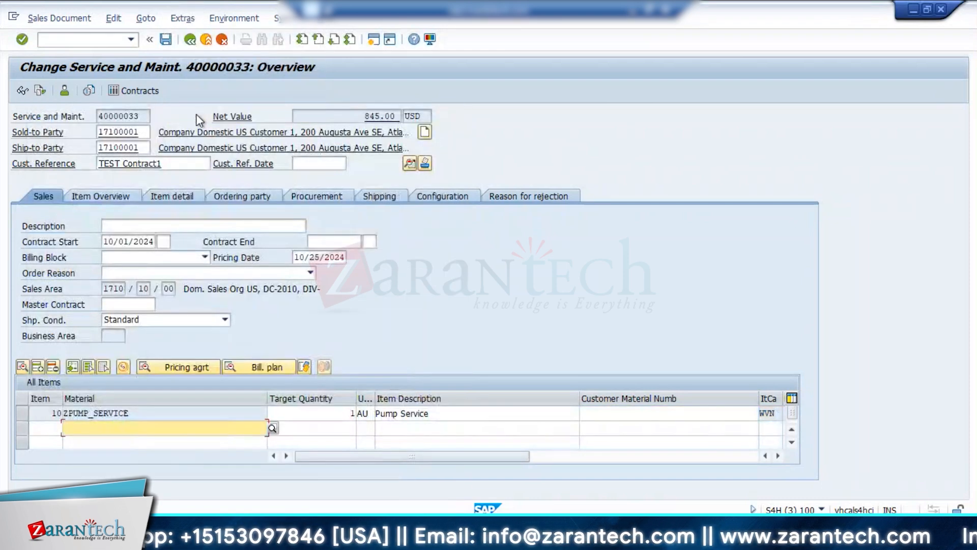
pyautogui.click(22, 412)
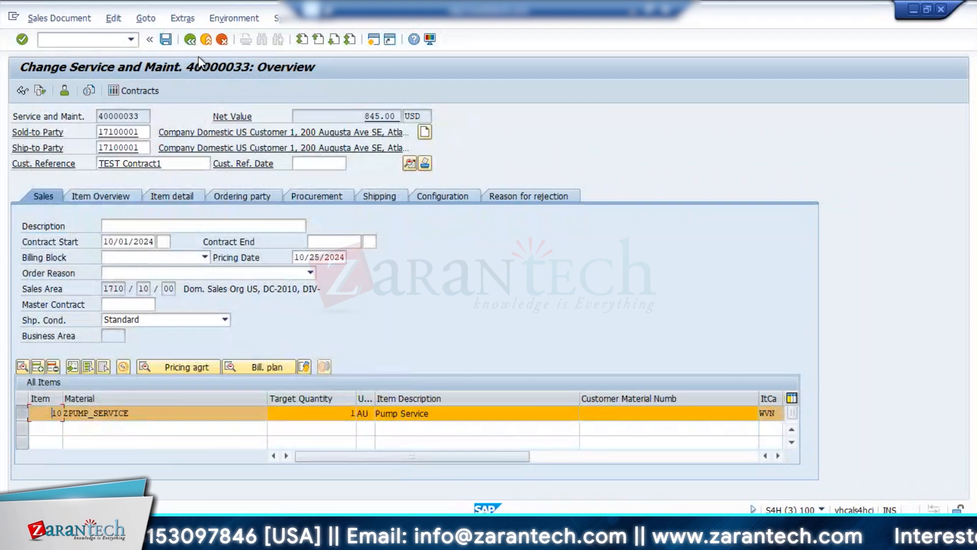
pyautogui.click(182, 18)
pyautogui.click(198, 116)
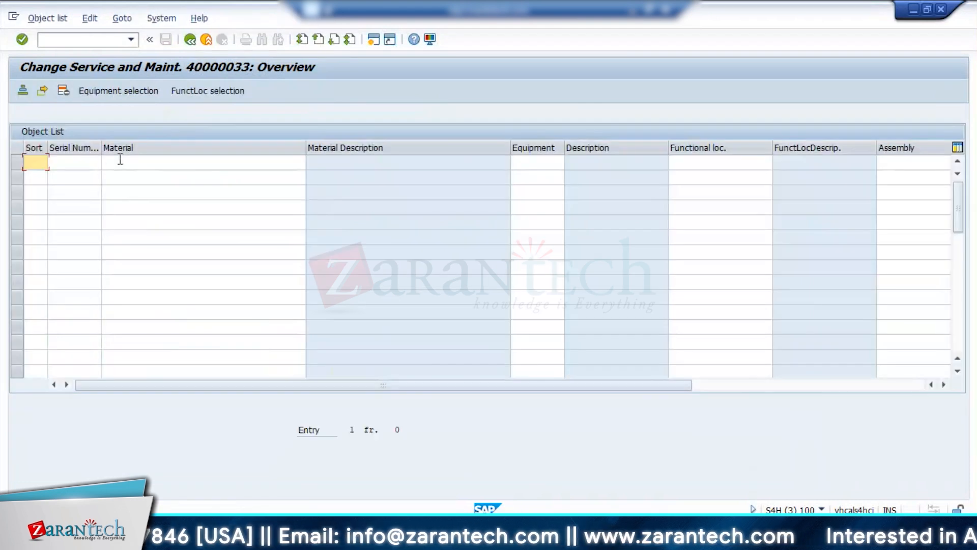
pyautogui.click(545, 162)
pyautogui.press('F4')
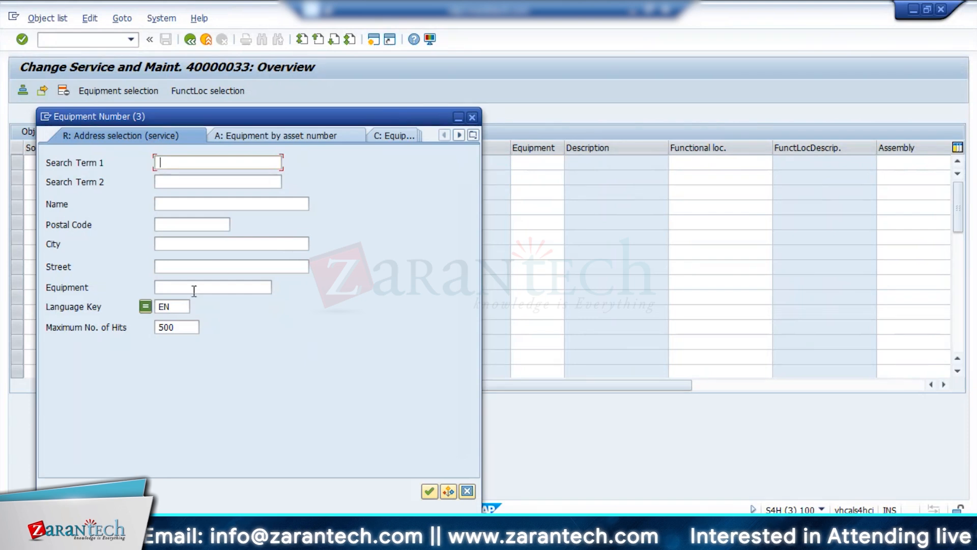
pyautogui.click(472, 117)
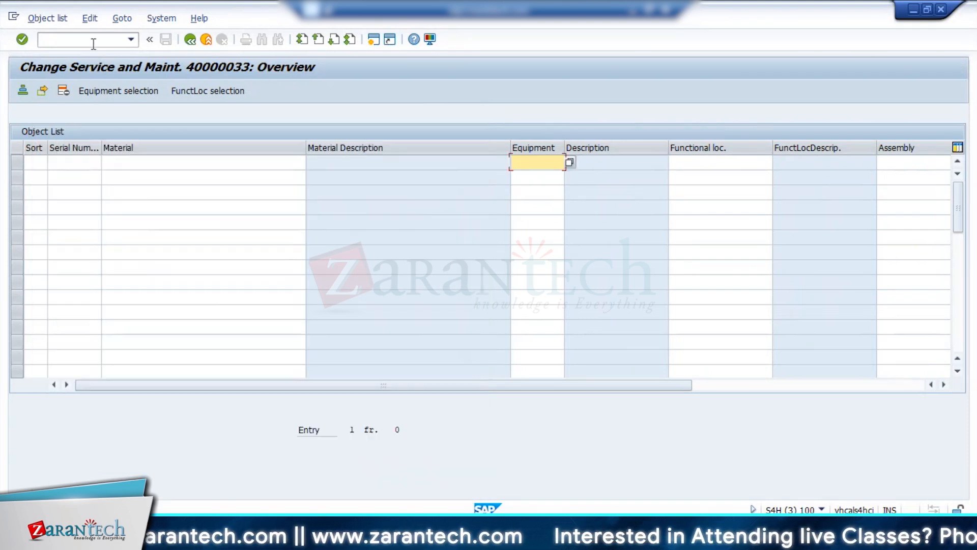
# Start the general table display in a new session for V_EQUI and clear the misplaced Created On selection value.
pyautogui.click(93, 41)
pyautogui.write('/ose16n')
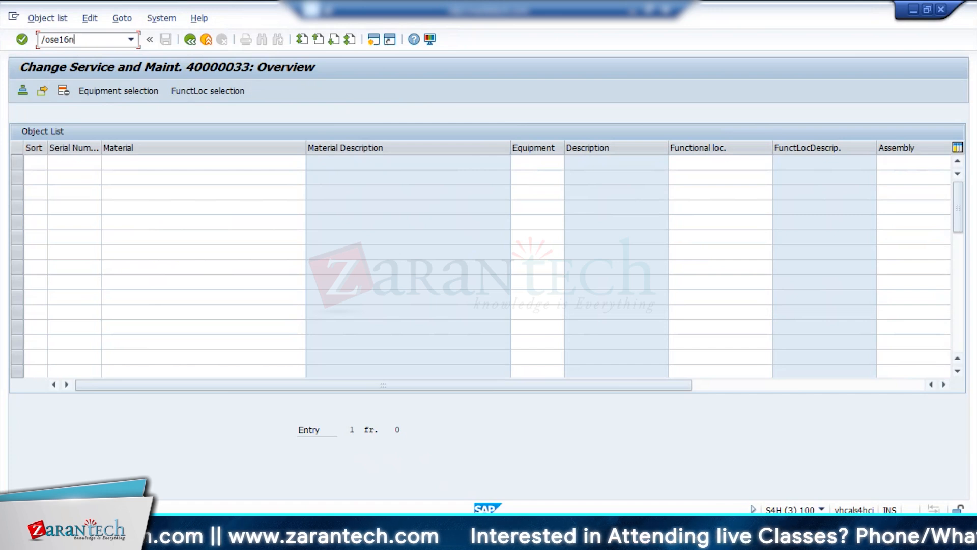
pyautogui.press('Return')
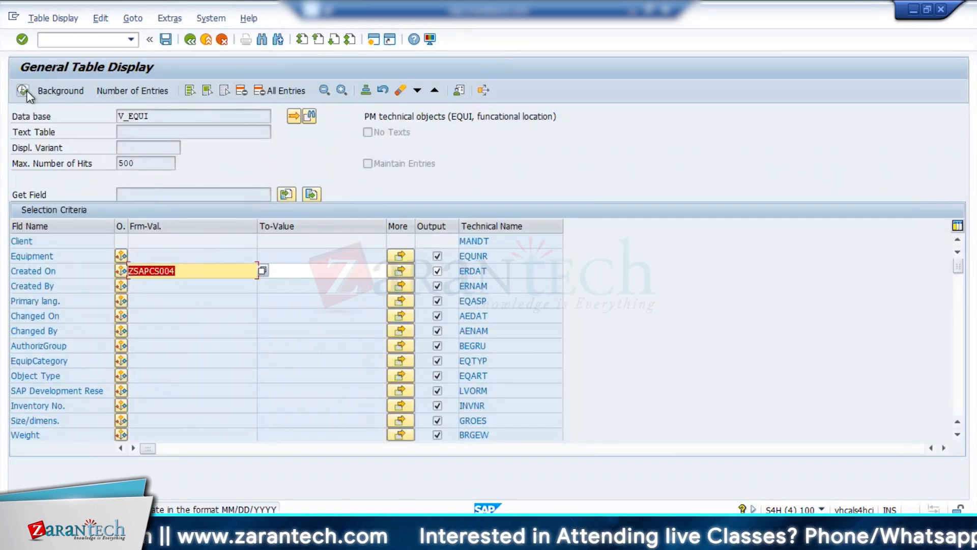
pyautogui.press('Delete')
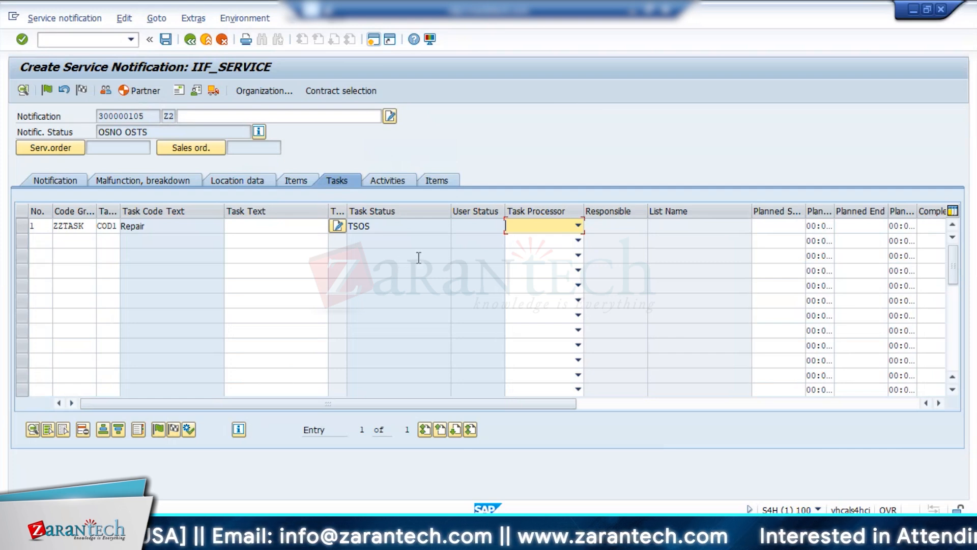
# In the service notification session, put the Z2 notification in process and release its Repair task.
pyautogui.click(22, 226)
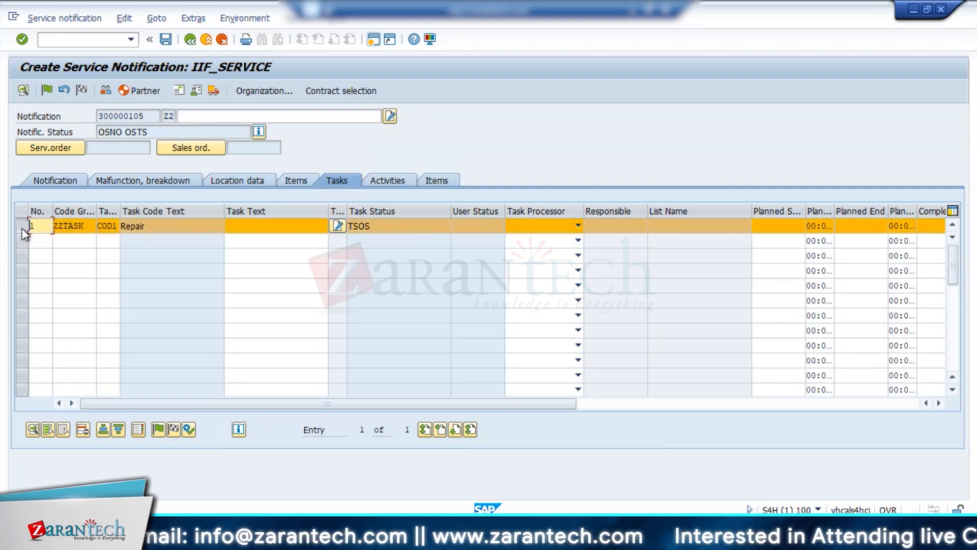
pyautogui.click(45, 89)
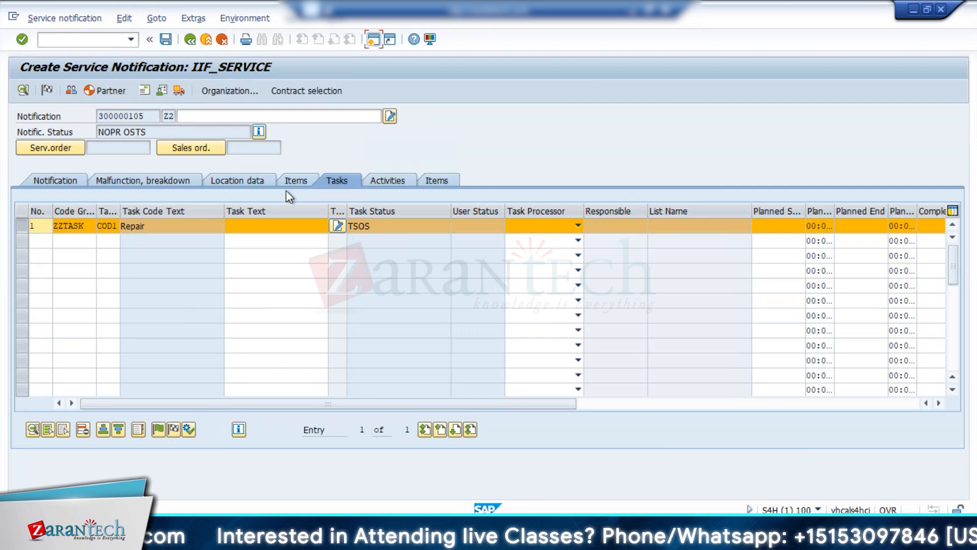
pyautogui.click(578, 226)
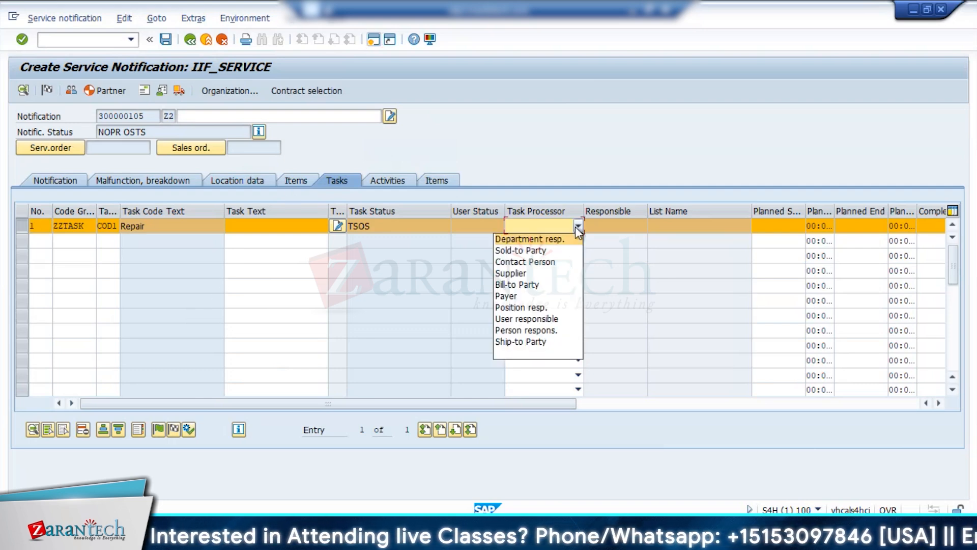
pyautogui.click(405, 300)
pyautogui.click(158, 429)
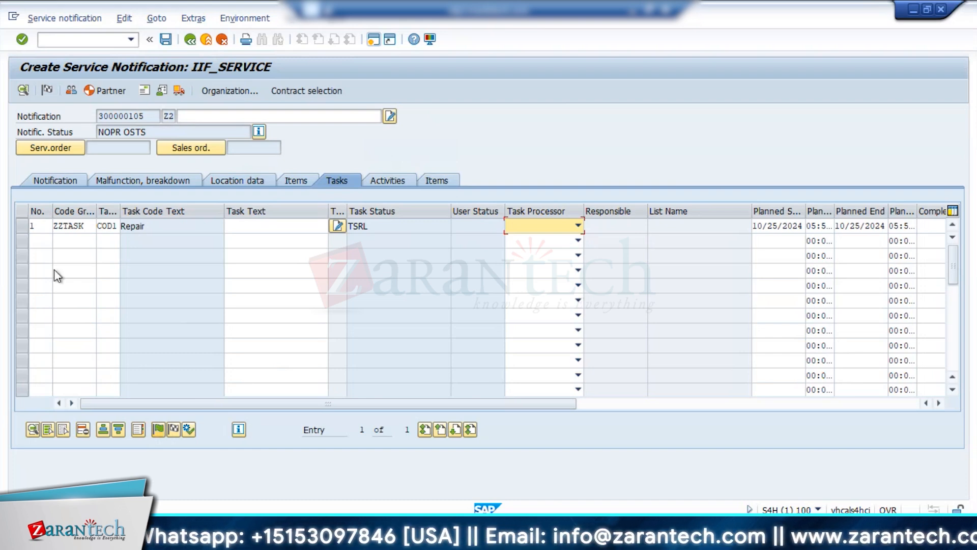
# Try to release the Repair task again, dismiss the status check, and set the task to completed.
pyautogui.click(23, 227)
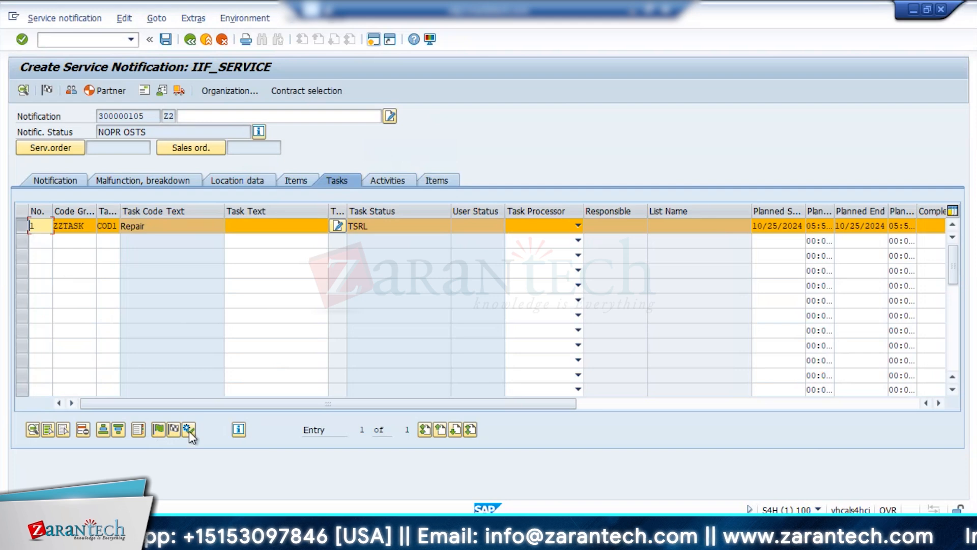
pyautogui.click(158, 430)
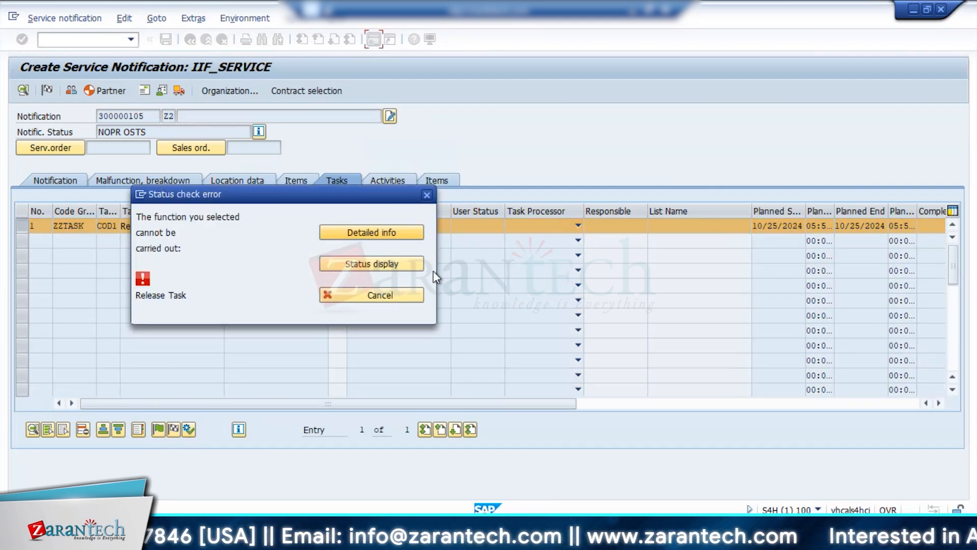
pyautogui.click(427, 195)
pyautogui.click(173, 430)
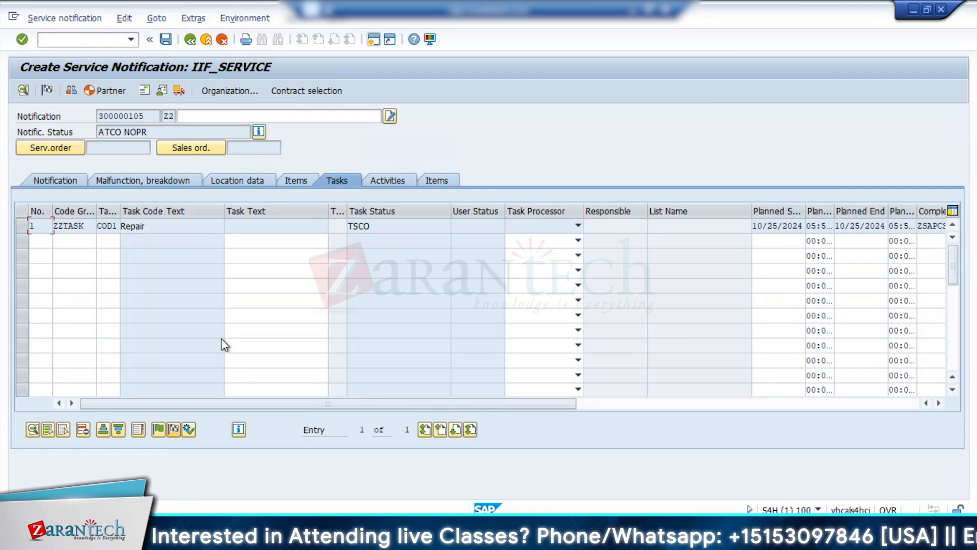
# Complete the notification with reference date 10/25/2024 and reference time 11:21:20.
pyautogui.click(252, 185)
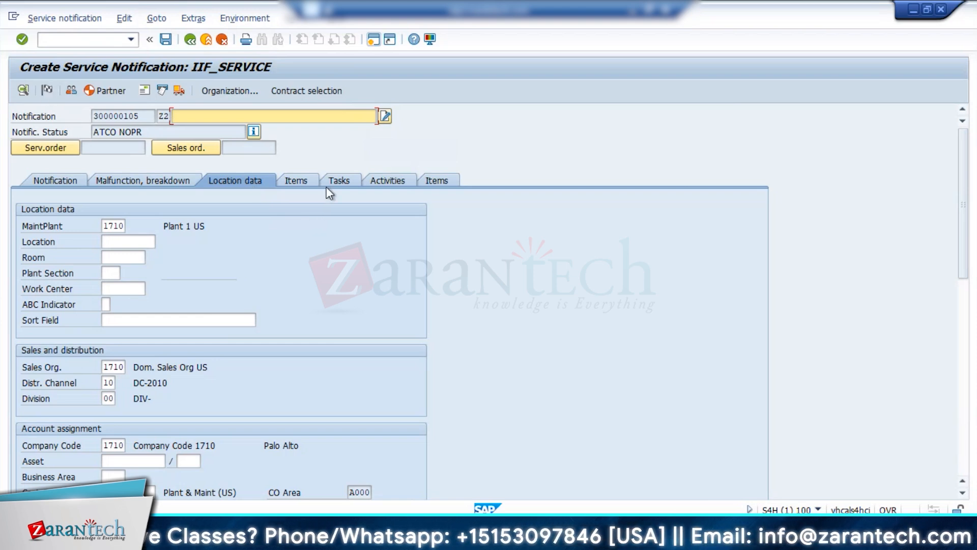
pyautogui.click(45, 91)
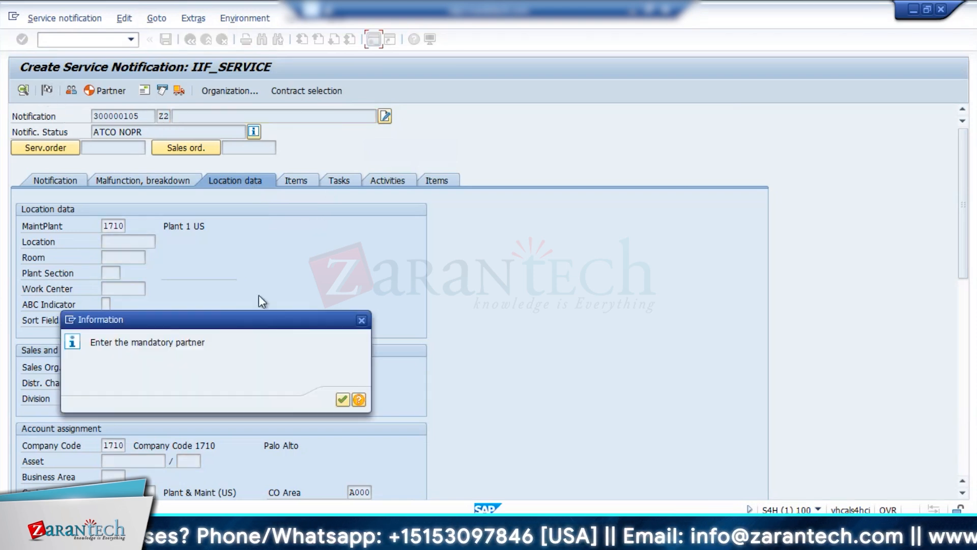
pyautogui.click(342, 400)
pyautogui.click(173, 242)
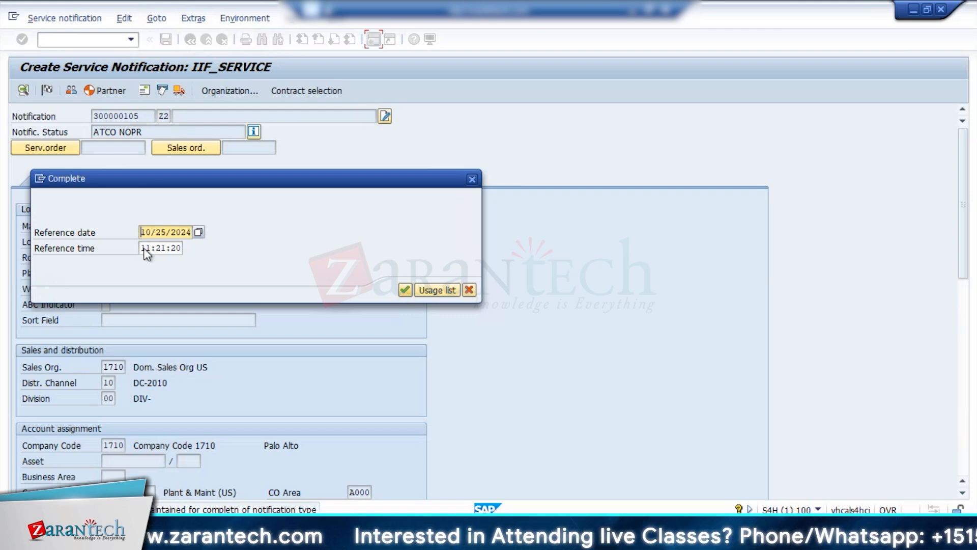
pyautogui.click(199, 232)
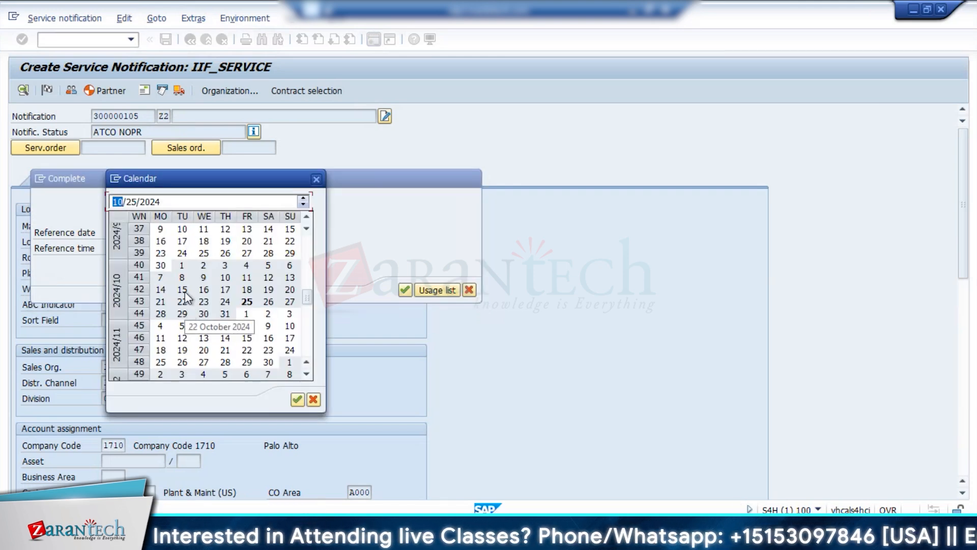
pyautogui.click(316, 179)
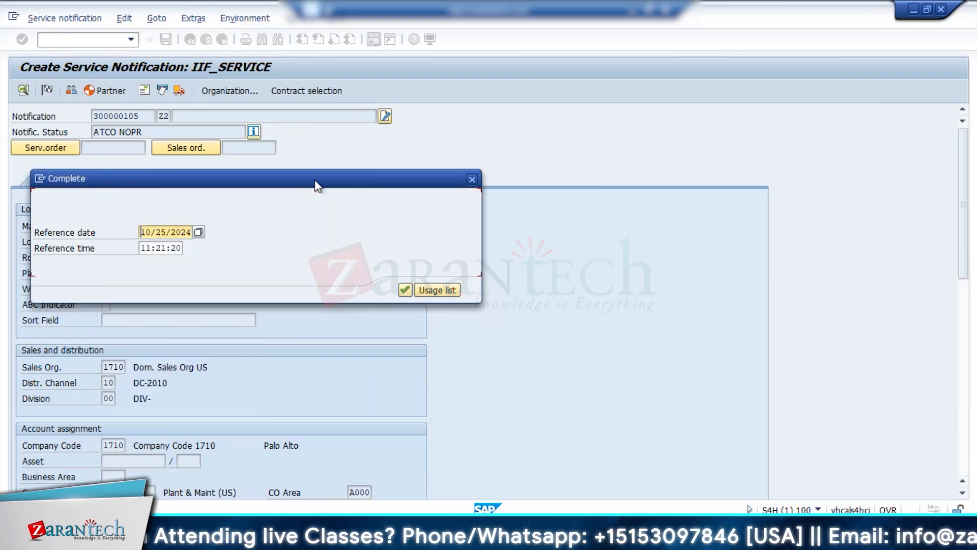
pyautogui.click(402, 289)
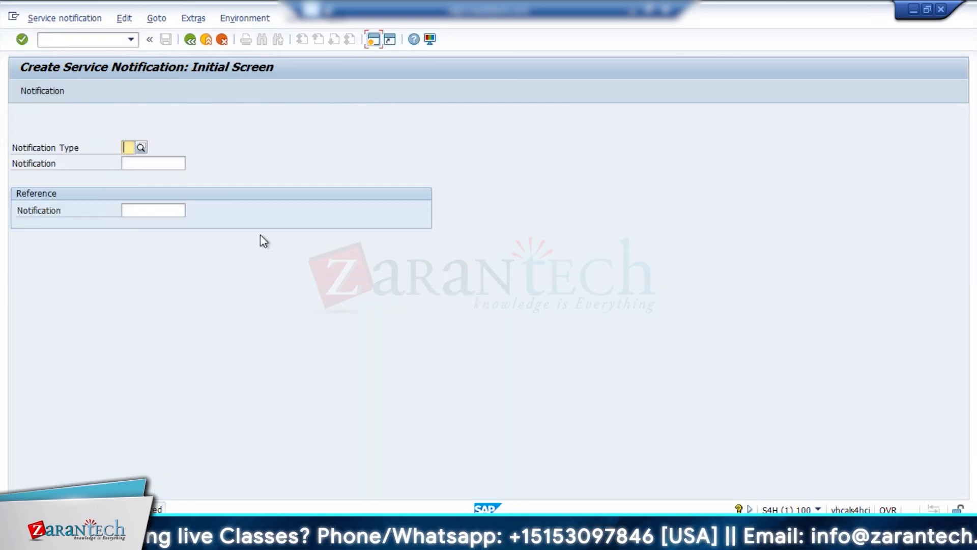
# Call up the completed notification 300000105 through the change function and put it in process again.
pyautogui.click(130, 42)
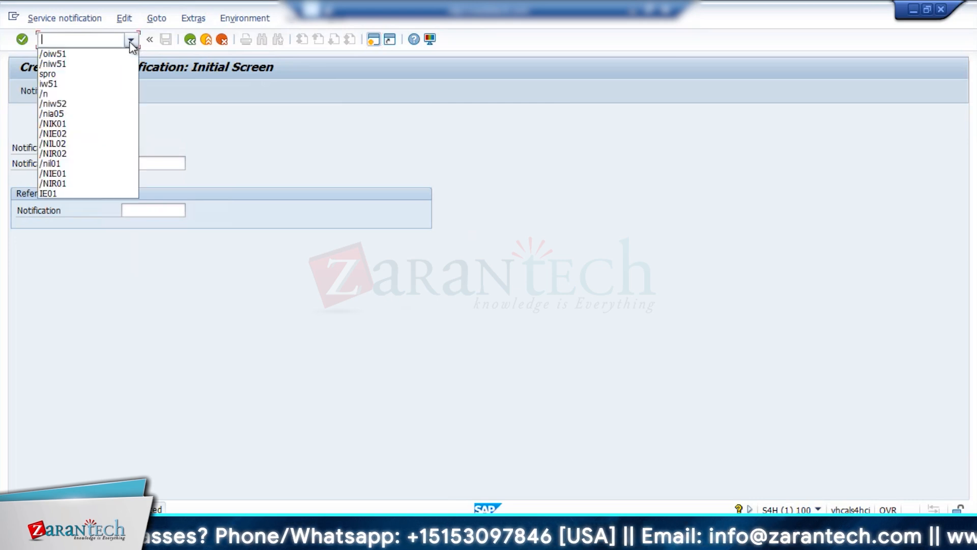
pyautogui.click(79, 55)
pyautogui.click(64, 19)
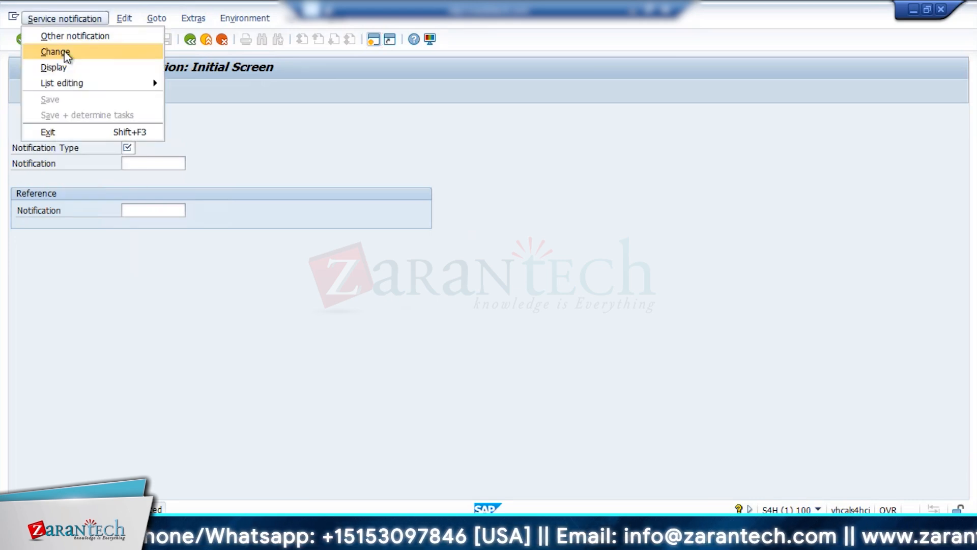
pyautogui.click(64, 50)
pyautogui.press('Return')
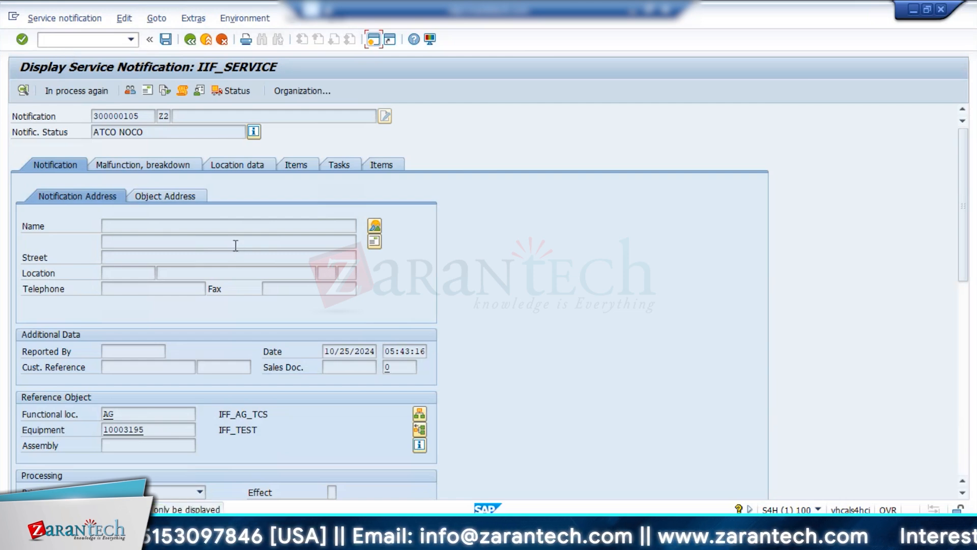
pyautogui.click(77, 91)
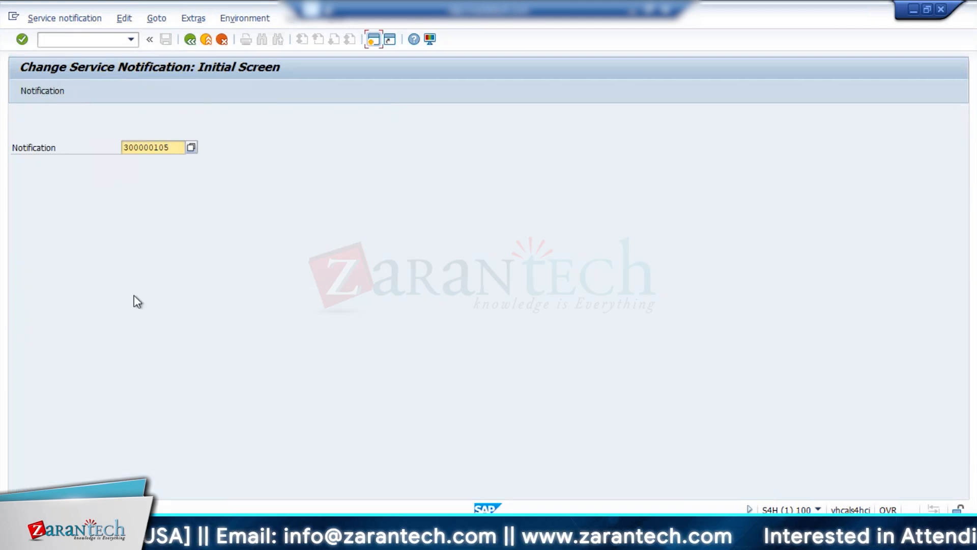
# Open notification 300000105 in change mode, check the status of its Repair task, and reload the notification.
pyautogui.press('Return')
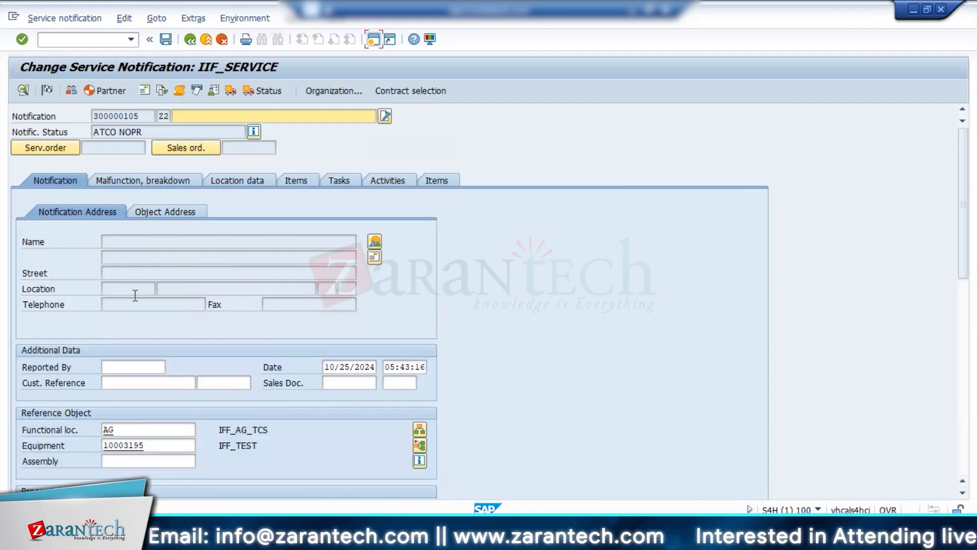
pyautogui.click(332, 181)
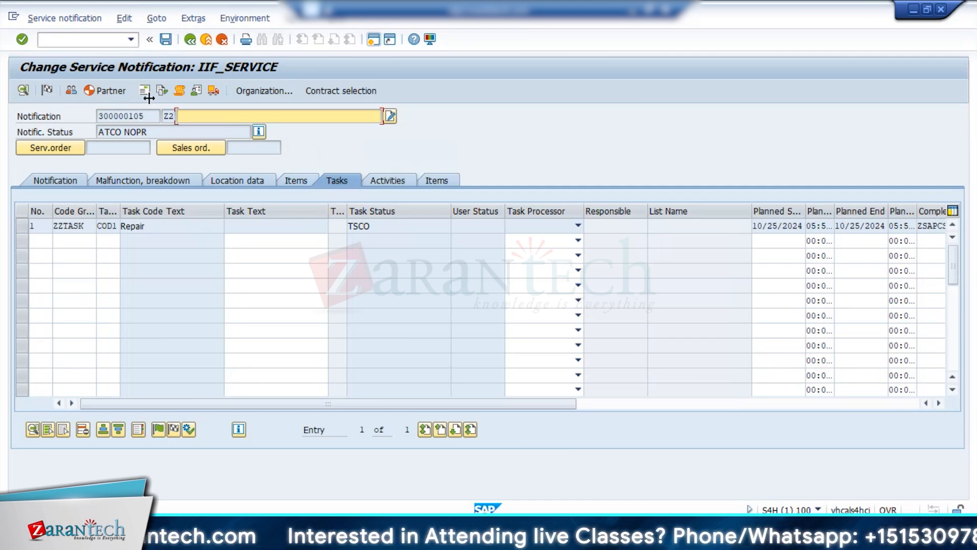
pyautogui.click(188, 41)
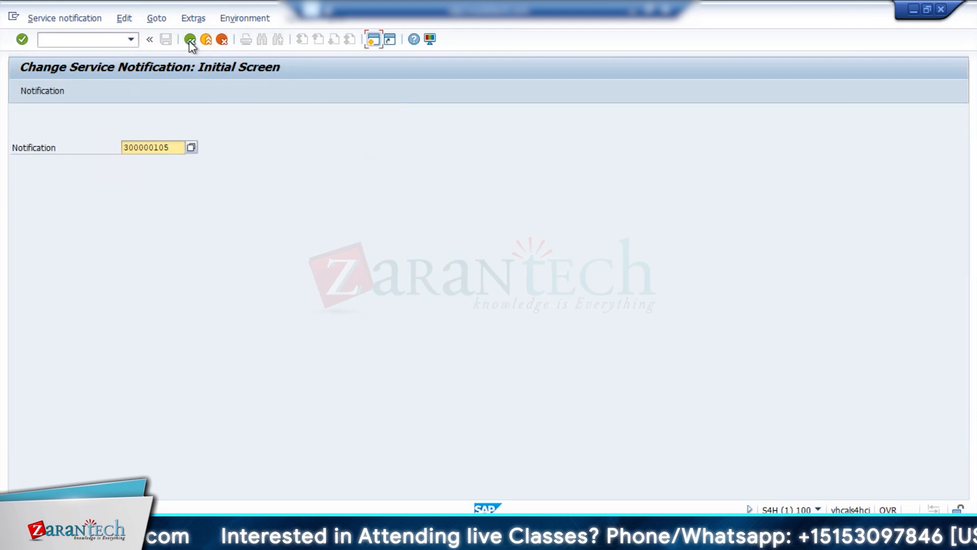
pyautogui.press('Return')
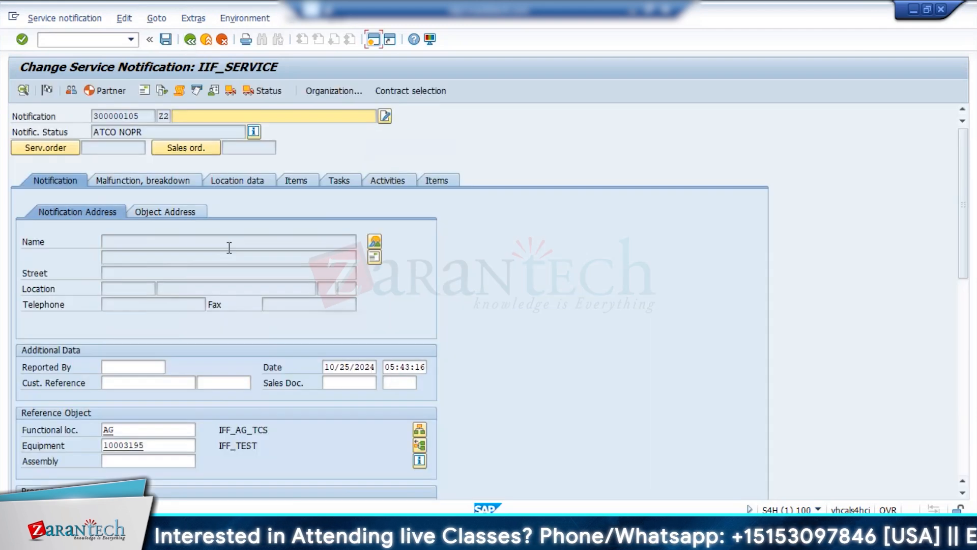
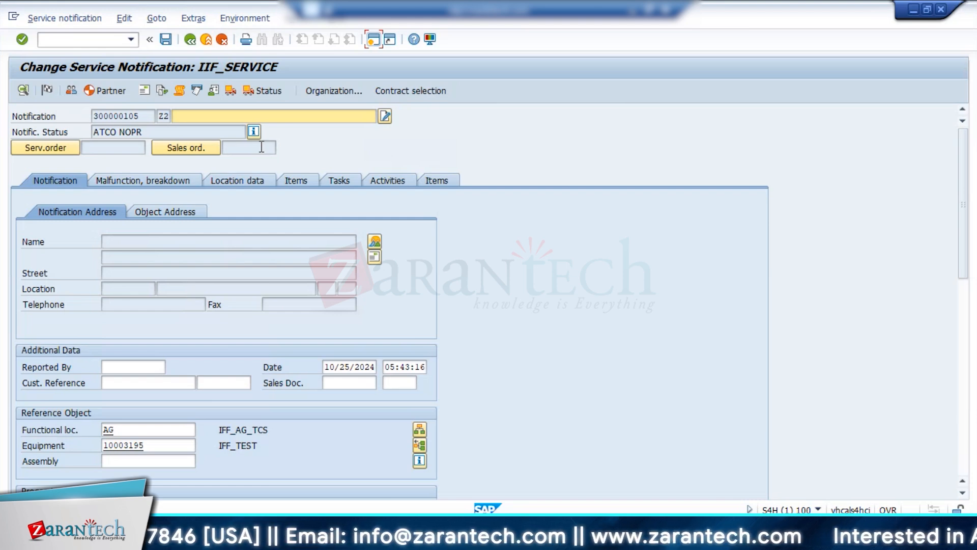
pyautogui.moveTo(163, 539)
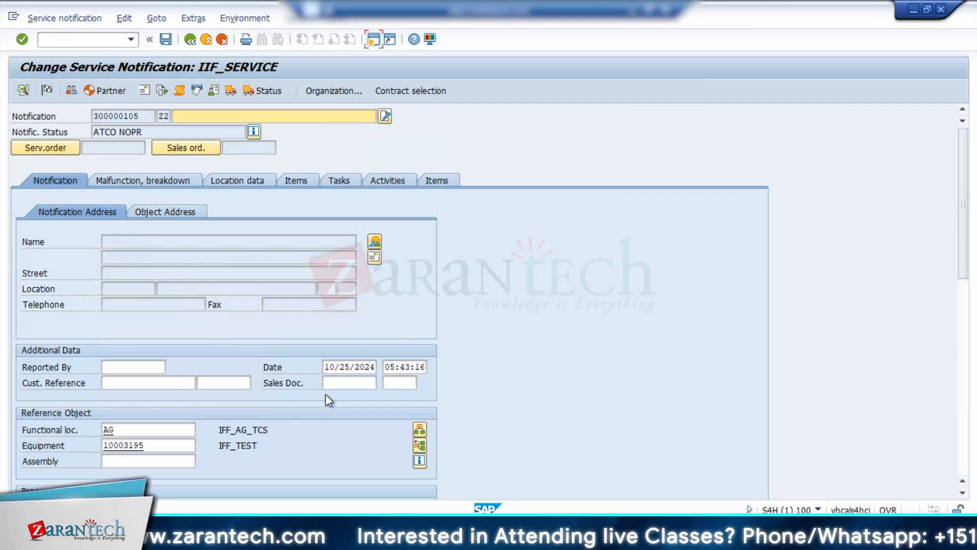
pyautogui.click(358, 387)
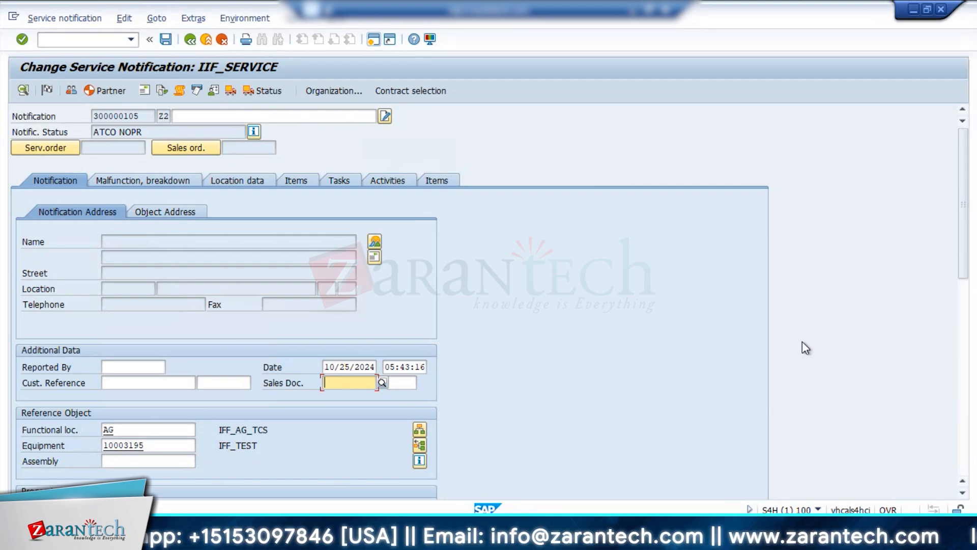
pyautogui.click(963, 462)
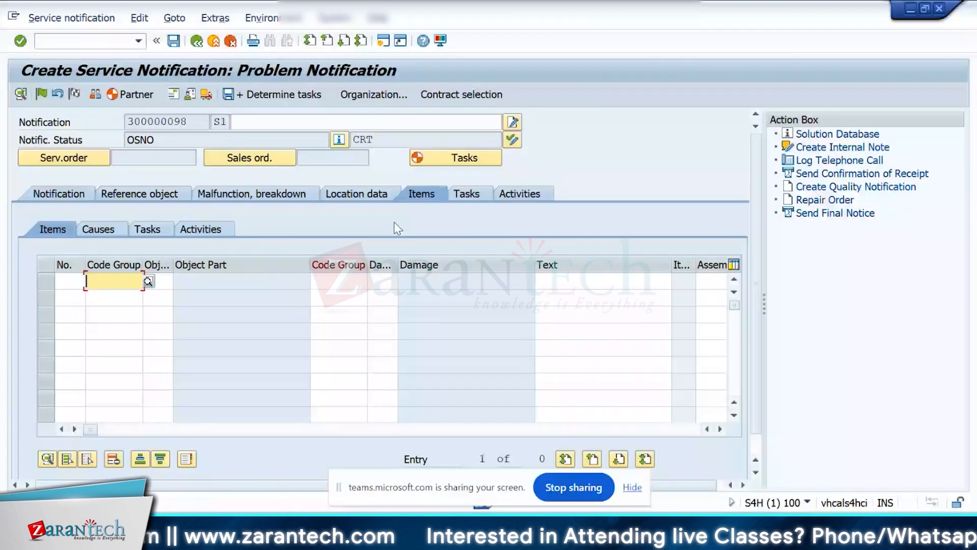
# Set the object part of the S1 problem notification's item to code group ZZOBJ, code OBJ1 (Object 1).
pyautogui.click(57, 194)
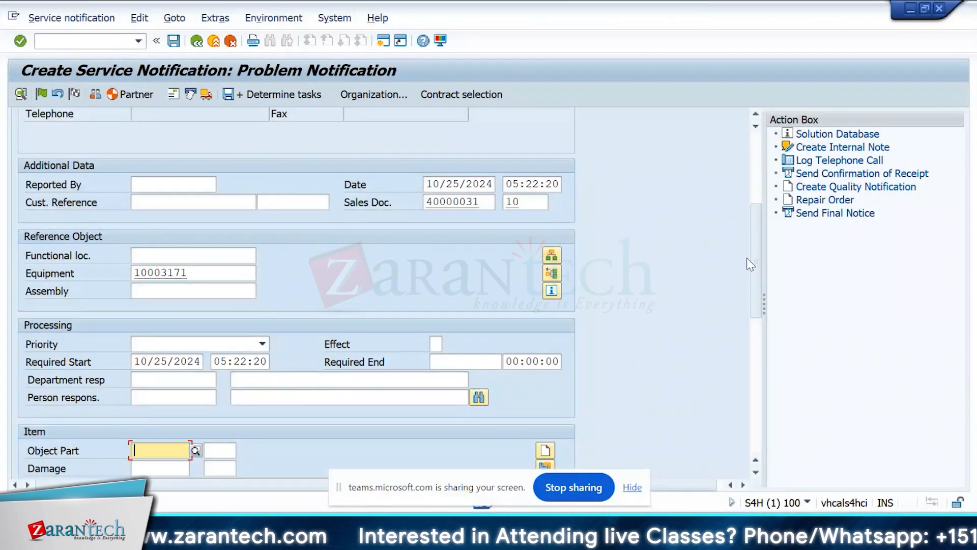
pyautogui.scroll(-2, 754, 263)
pyautogui.scroll(-3, 757, 277)
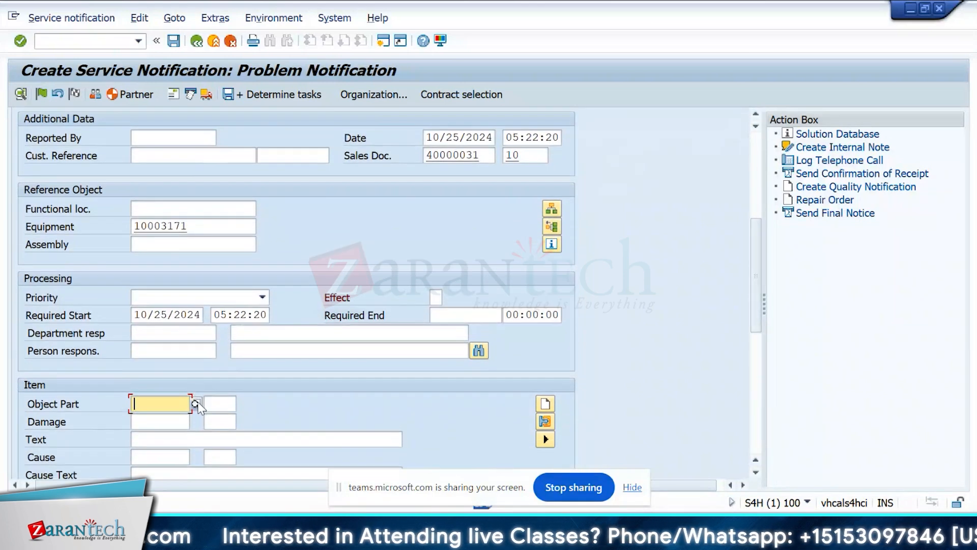
pyautogui.click(195, 404)
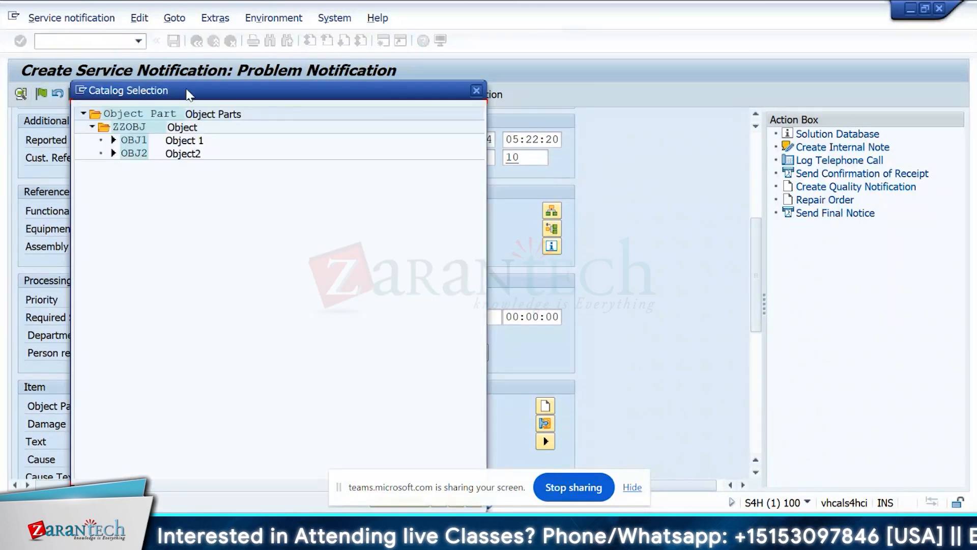
pyautogui.moveTo(186, 90); pyautogui.dragTo(430, 37)
pyautogui.doubleClick(422, 88)
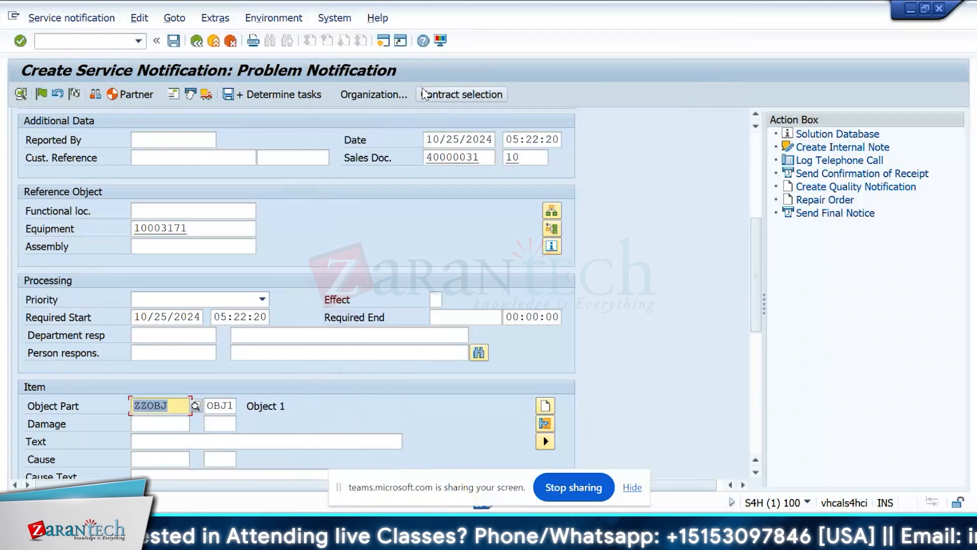
# Set the item's damage to code group ZZDAMAGE, code DAM1 (Damage 1).
pyautogui.click(163, 423)
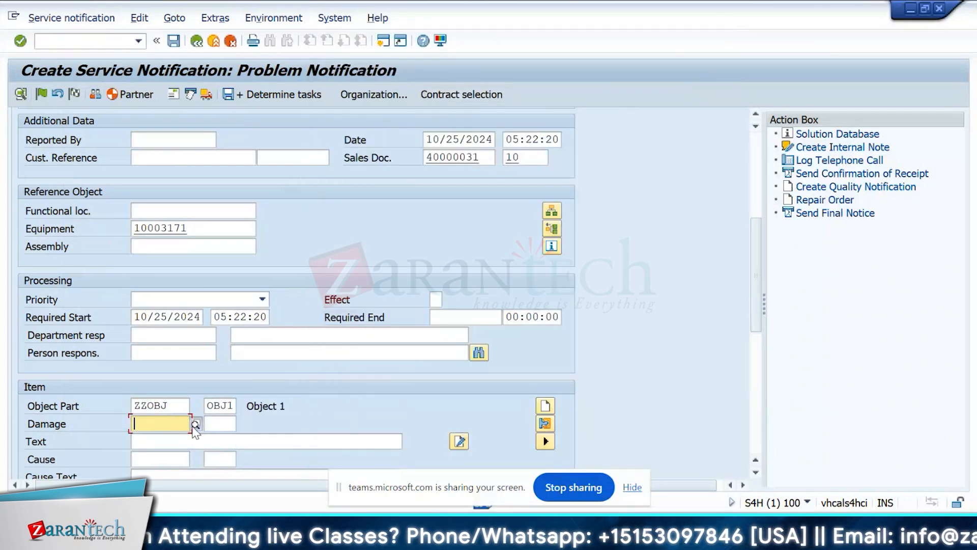
pyautogui.click(196, 424)
pyautogui.moveTo(335, 92); pyautogui.dragTo(568, 58)
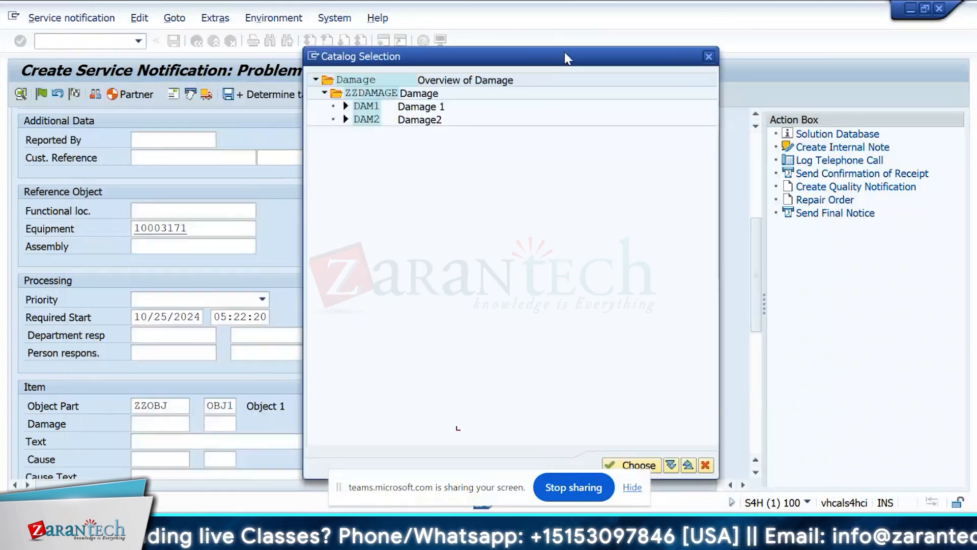
pyautogui.click(366, 108)
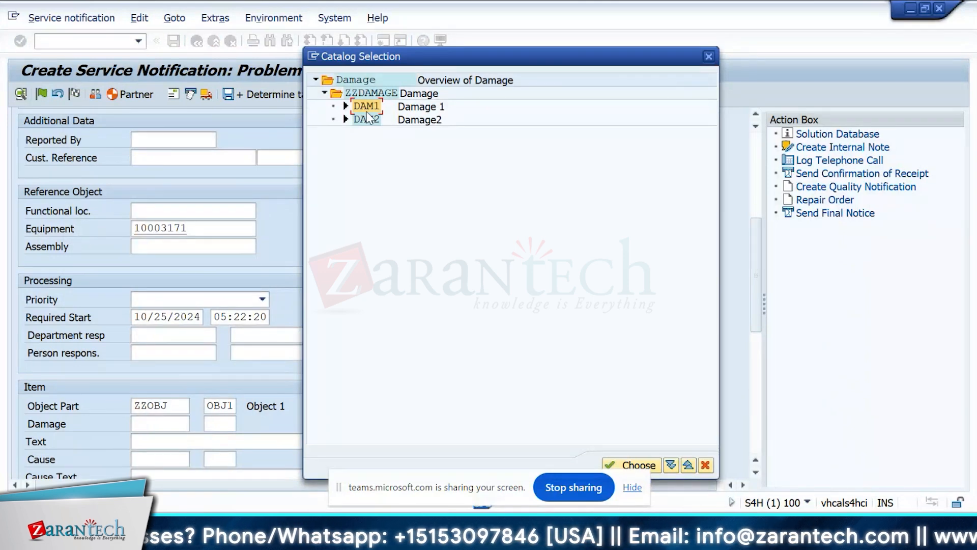
pyautogui.doubleClick(367, 108)
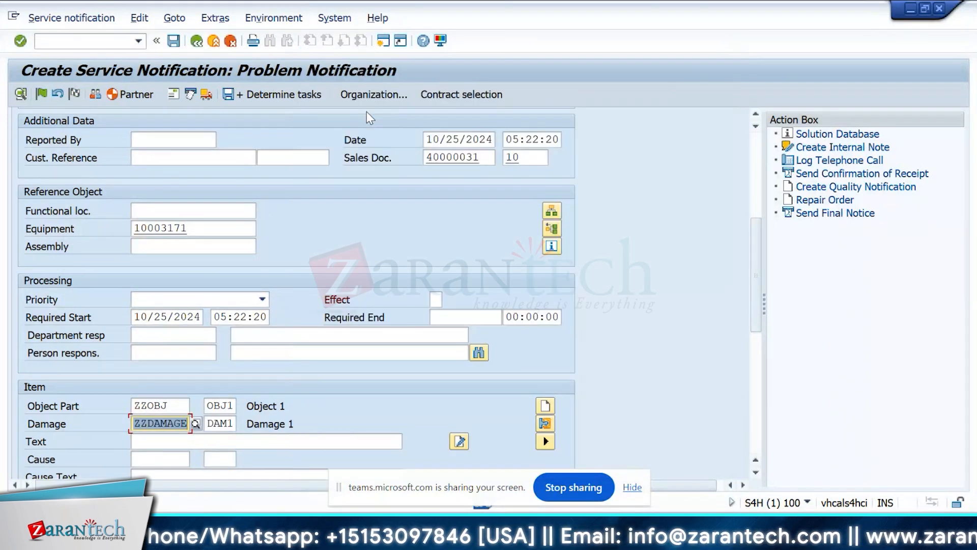
# Set the item's cause to code group ZZCAUSE, code CAS1 (Test).
pyautogui.click(178, 457)
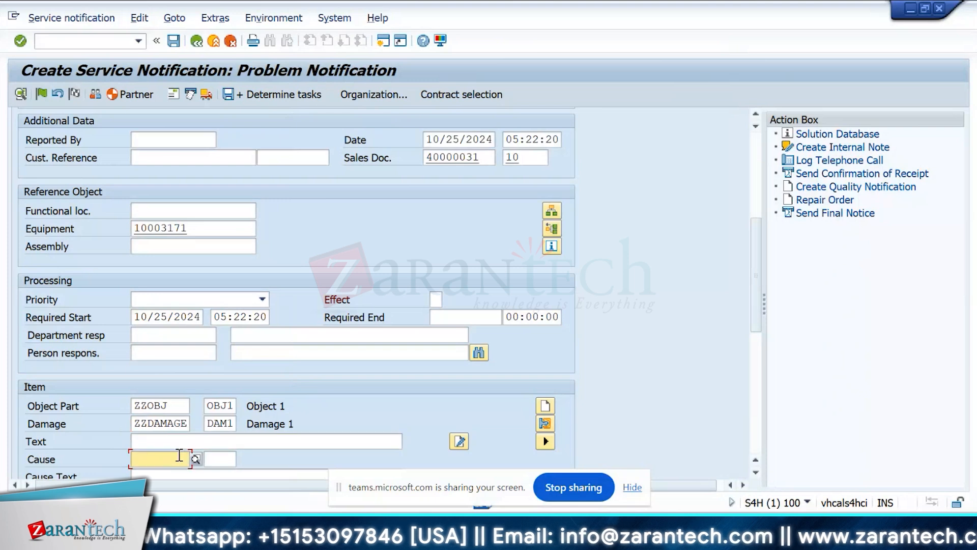
pyautogui.click(197, 460)
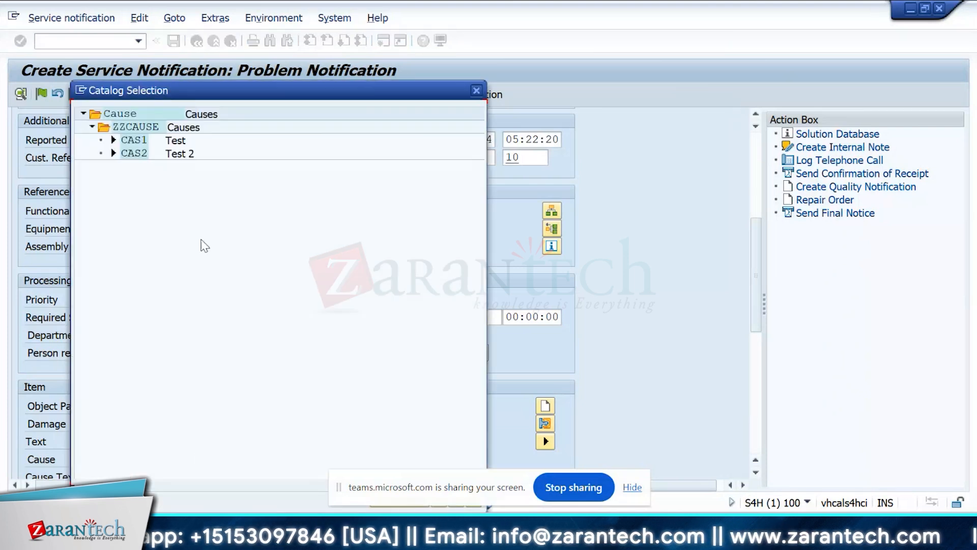
pyautogui.doubleClick(130, 144)
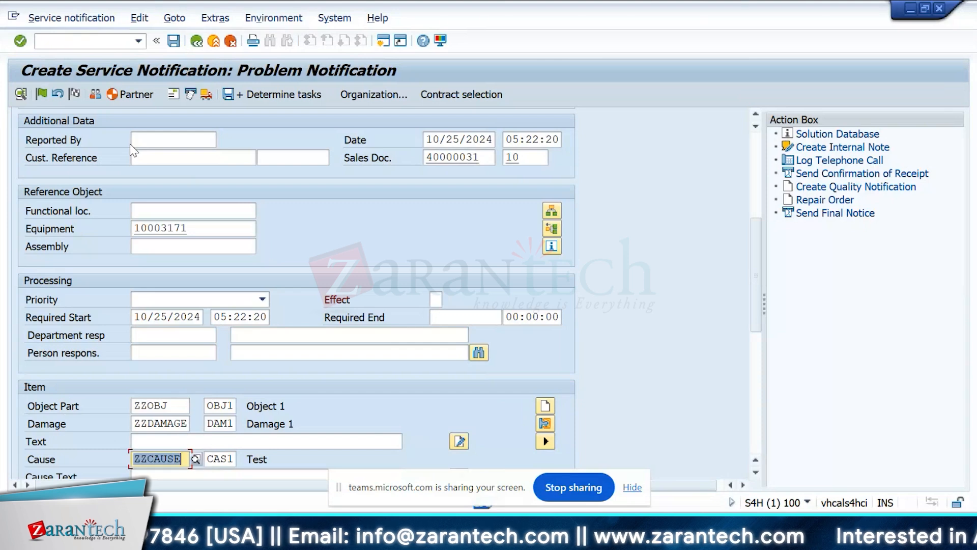
pyautogui.scroll(5, 328, 276)
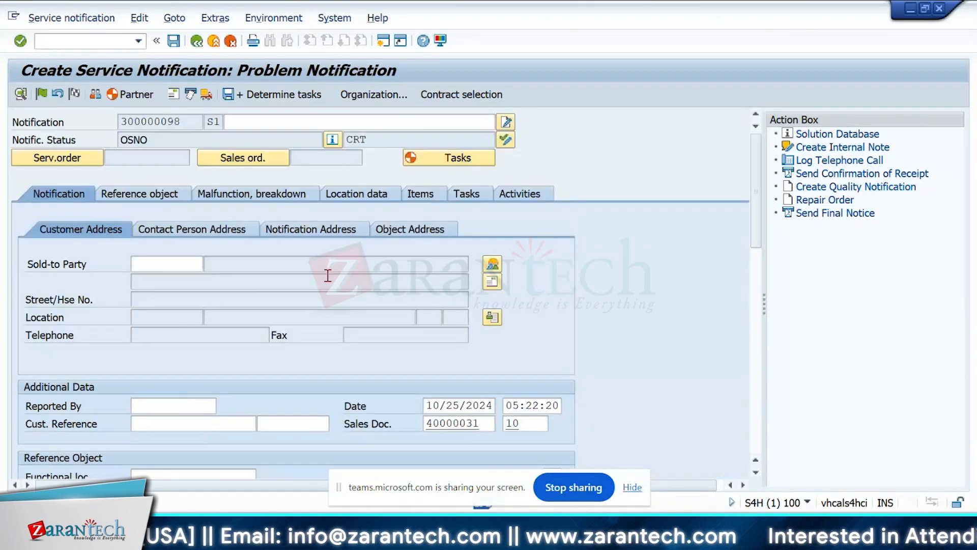
# Check the item's object, damage and cause entries, and add the tasks Repair (COD1) and Replace (COD2) from code group ZZTASK.
pyautogui.click(439, 190)
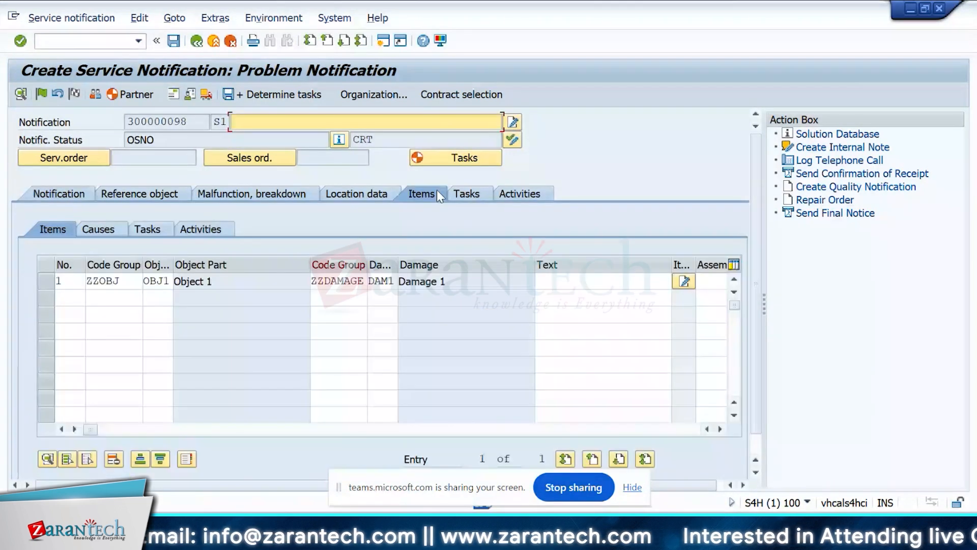
pyautogui.click(132, 280)
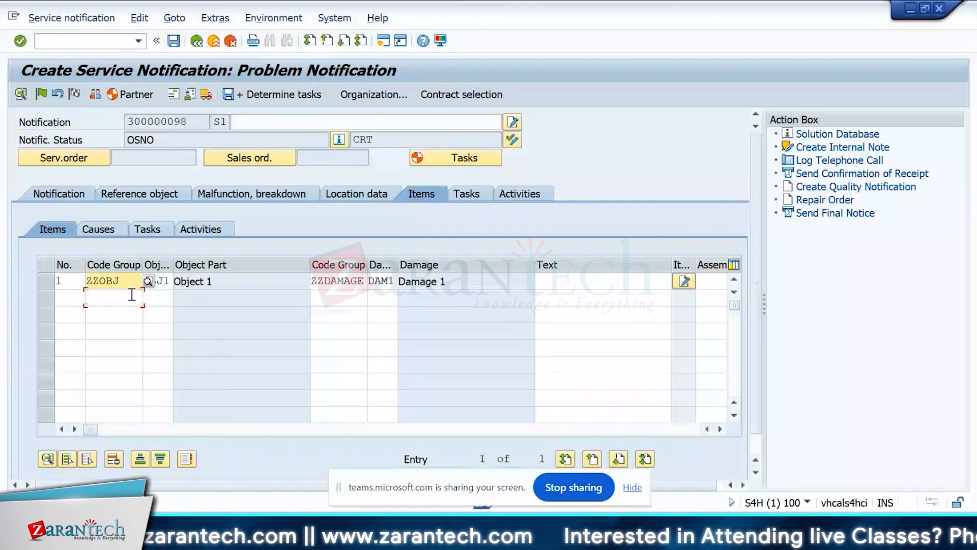
pyautogui.click(99, 229)
pyautogui.click(113, 387)
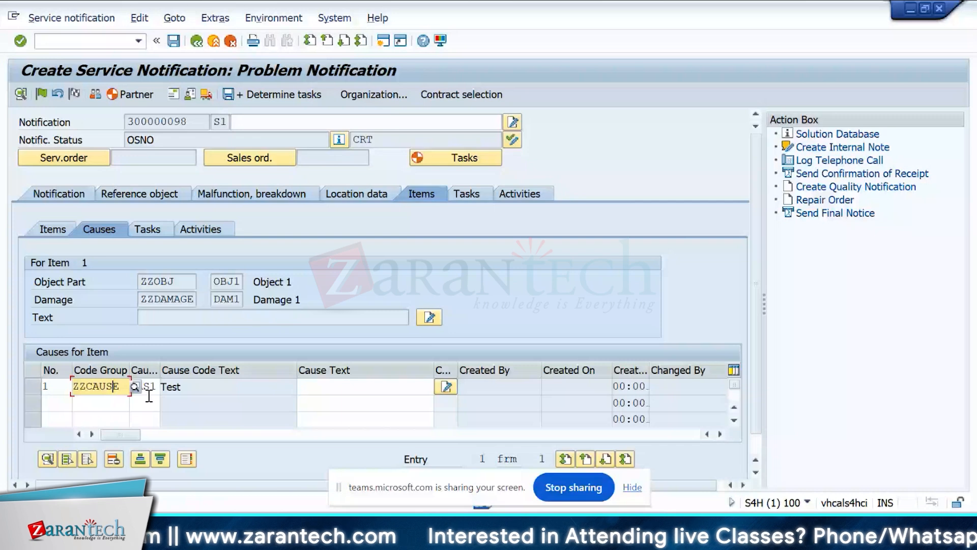
pyautogui.click(148, 230)
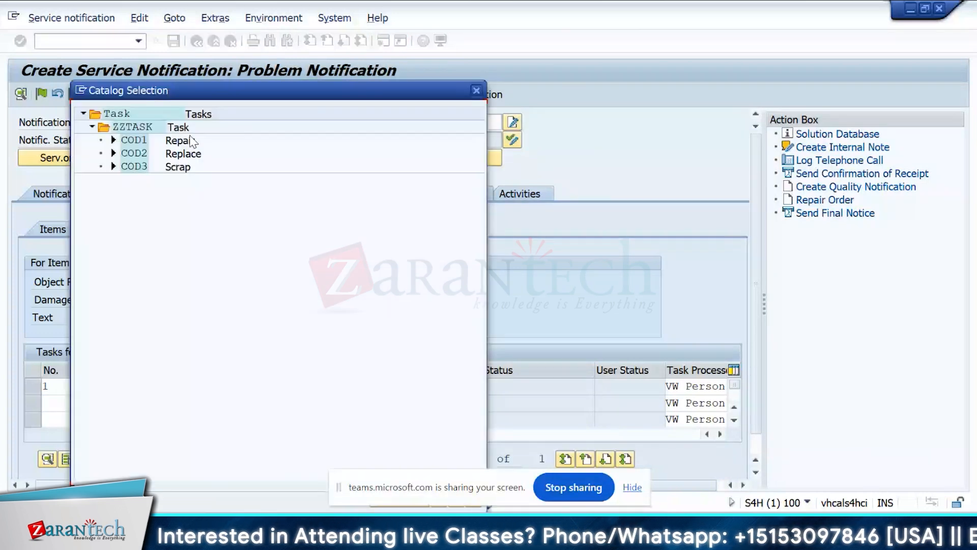
pyautogui.doubleClick(179, 154)
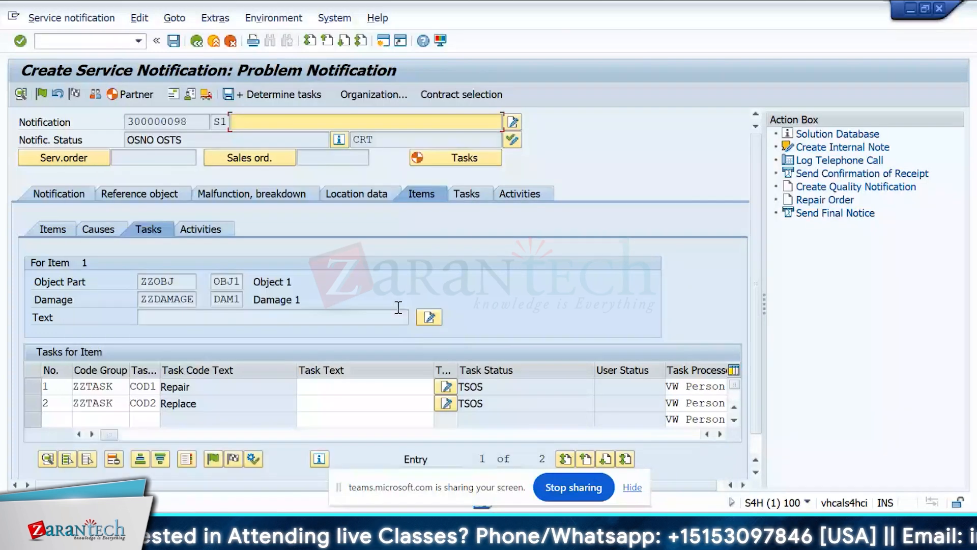
pyautogui.scroll(-1, 372, 336)
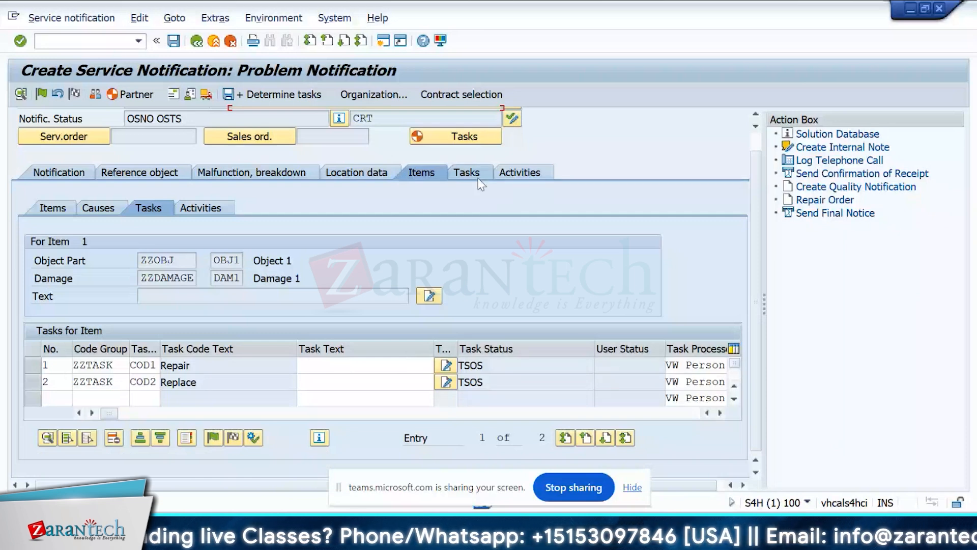
# Add the activities Activity1 (XOD1) and Activity 2 (XOD2) from code group ZZACTI to item 1.
pyautogui.click(219, 210)
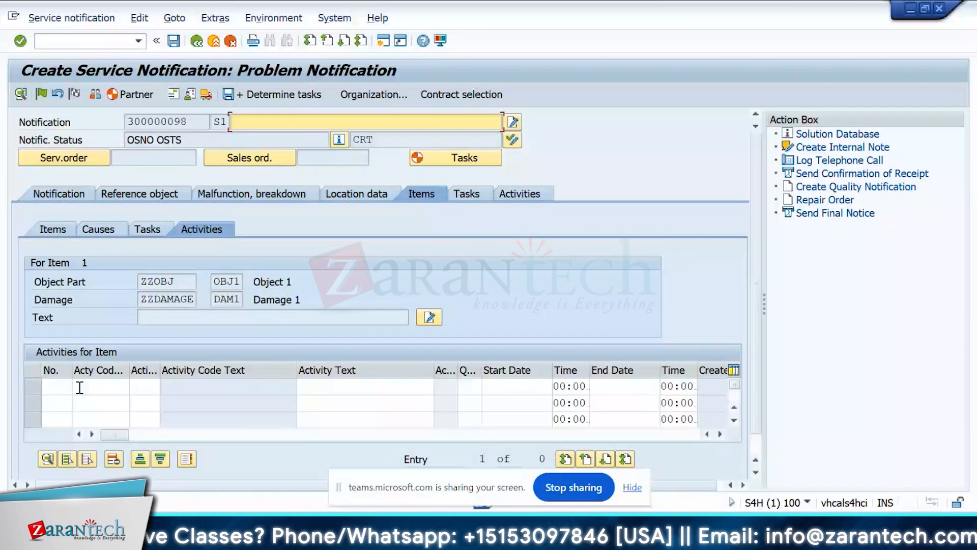
pyautogui.click(80, 388)
pyautogui.press('F4')
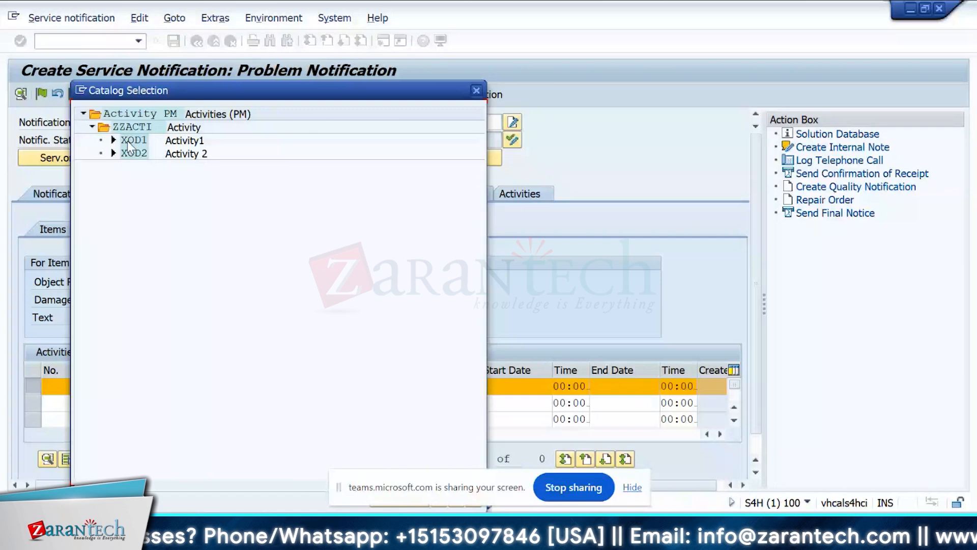
pyautogui.doubleClick(127, 141)
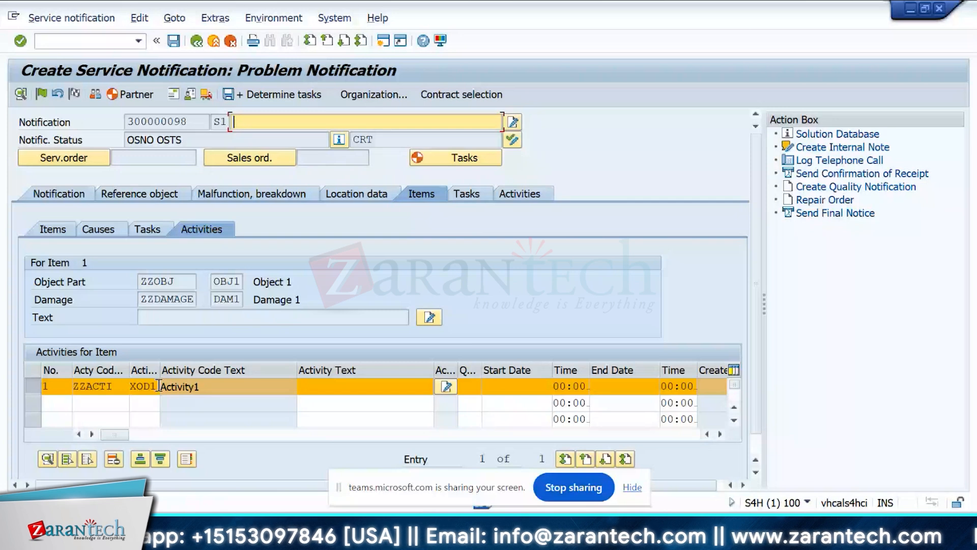
pyautogui.doubleClick(43, 385)
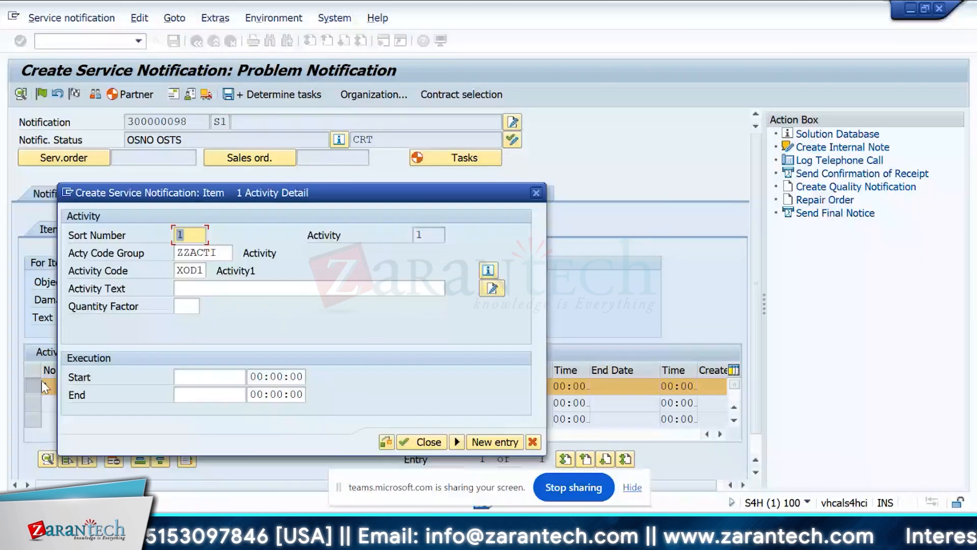
pyautogui.press('Return')
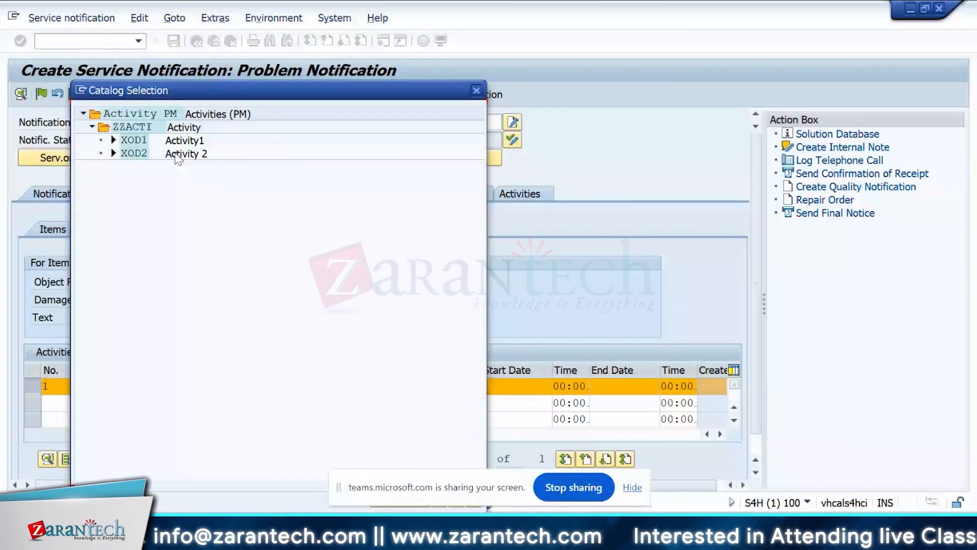
pyautogui.doubleClick(177, 154)
pyautogui.click(399, 402)
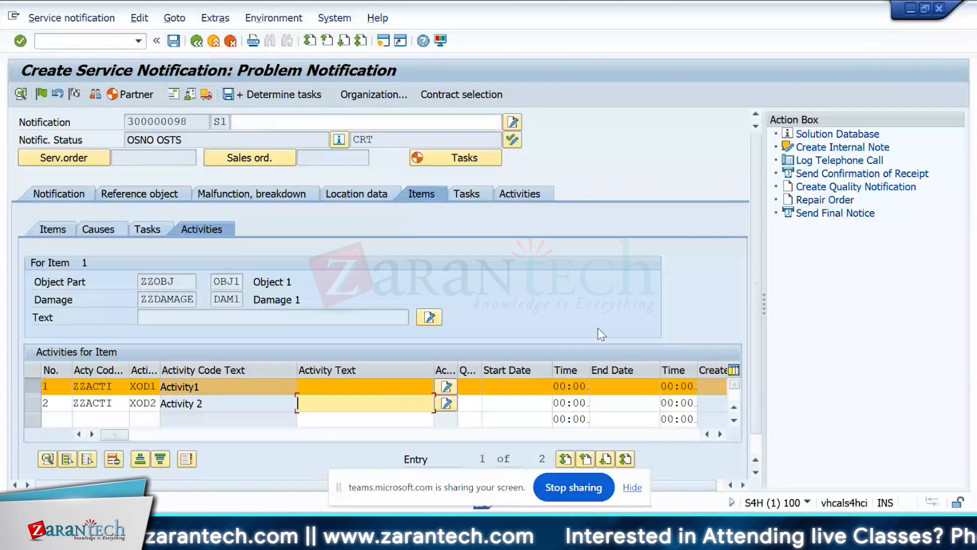
# Release the item's Repair and Replace tasks and set both to completed.
pyautogui.click(146, 234)
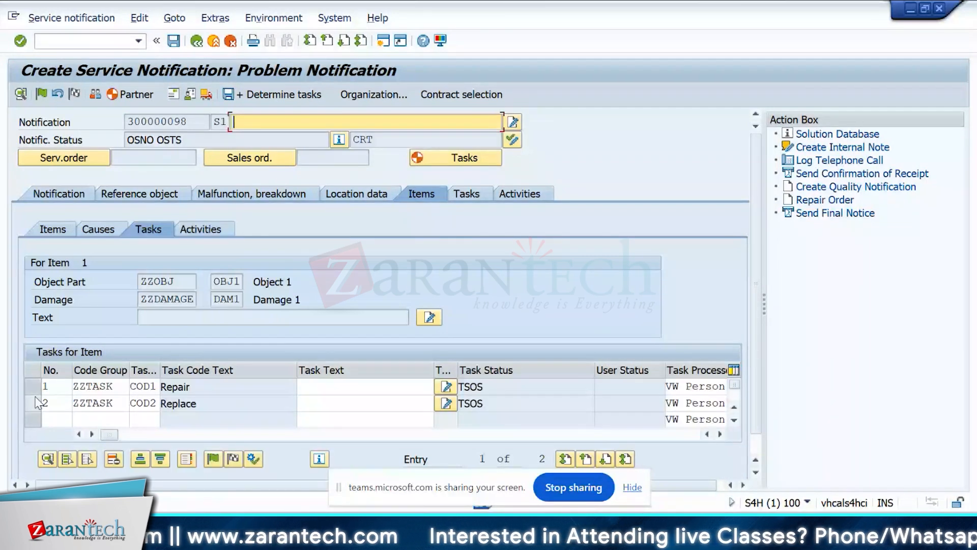
pyautogui.click(35, 385)
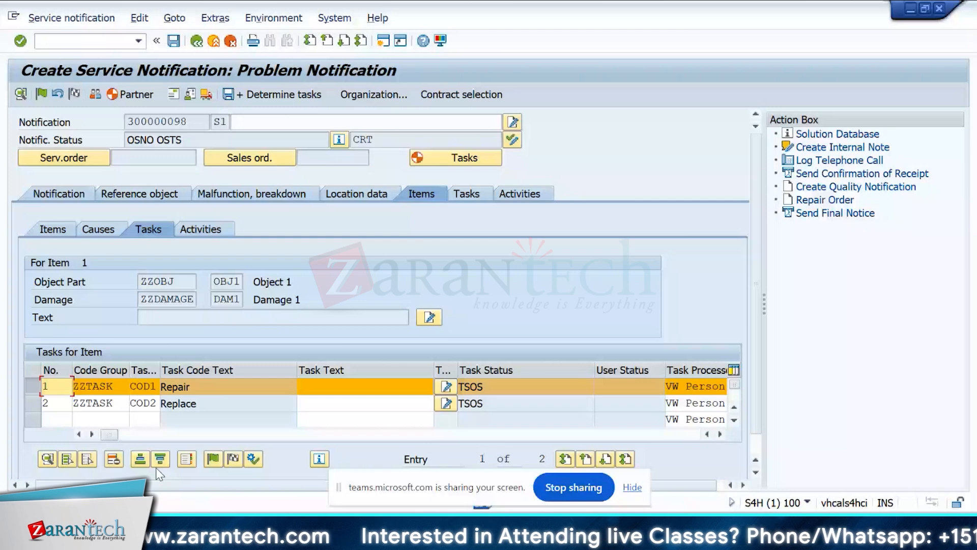
pyautogui.click(213, 459)
pyautogui.click(185, 459)
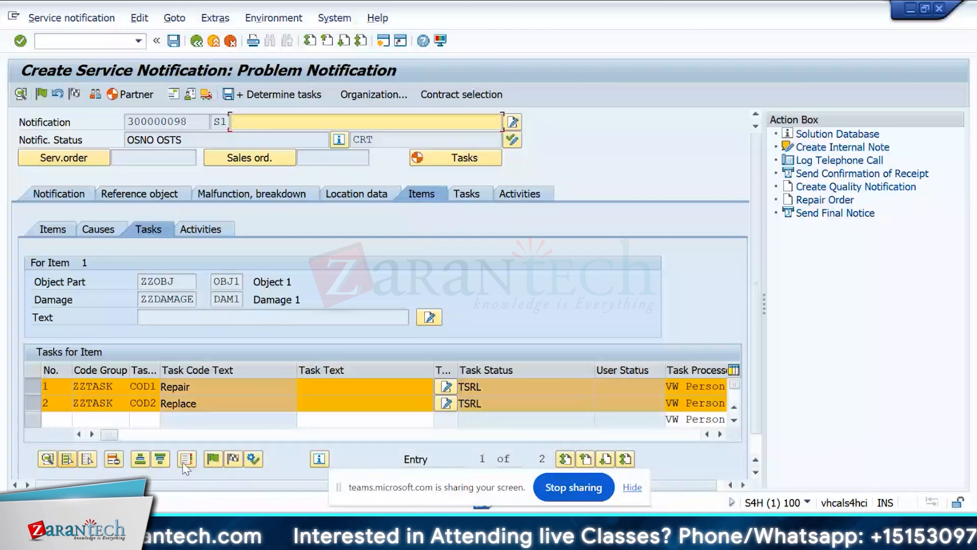
pyautogui.click(248, 460)
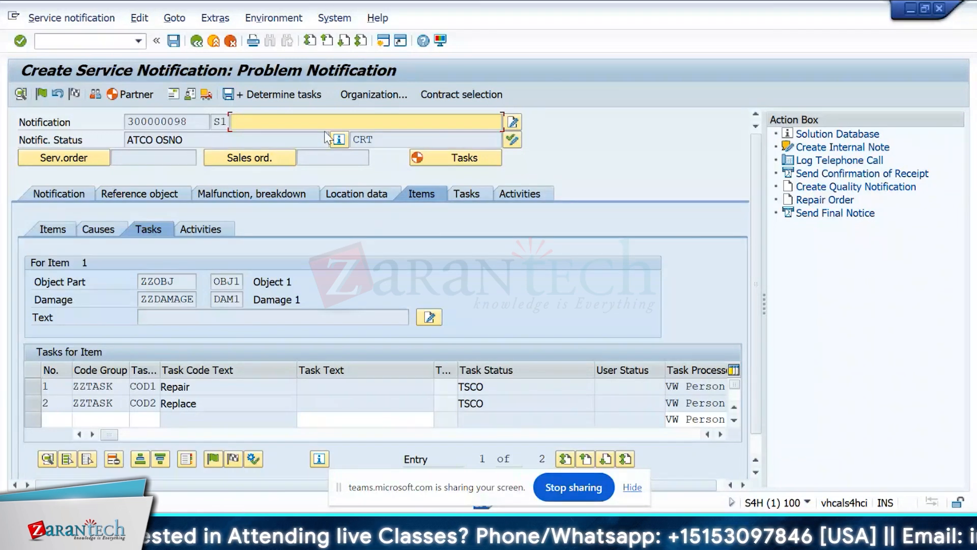
# Put the service notification in process and return to the tasks of item 1.
pyautogui.click(41, 94)
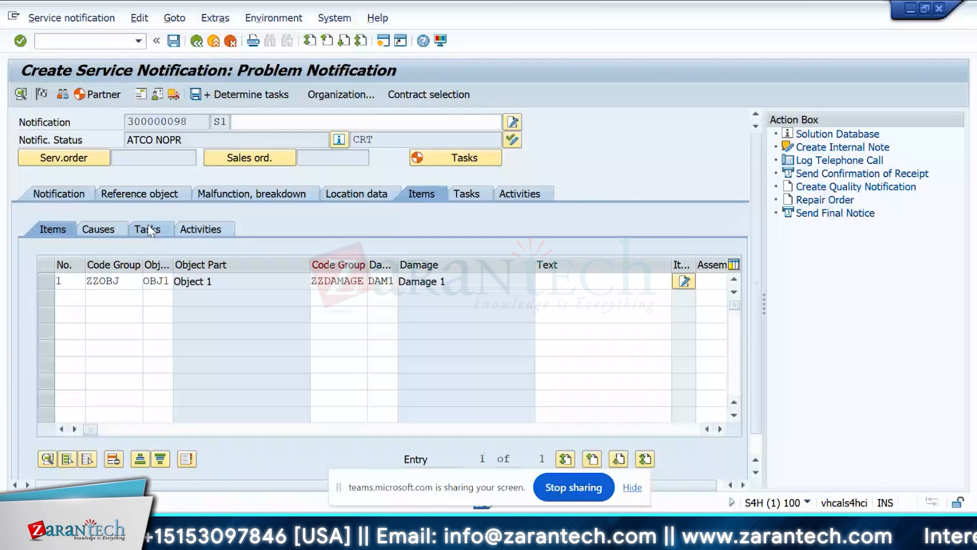
pyautogui.click(147, 229)
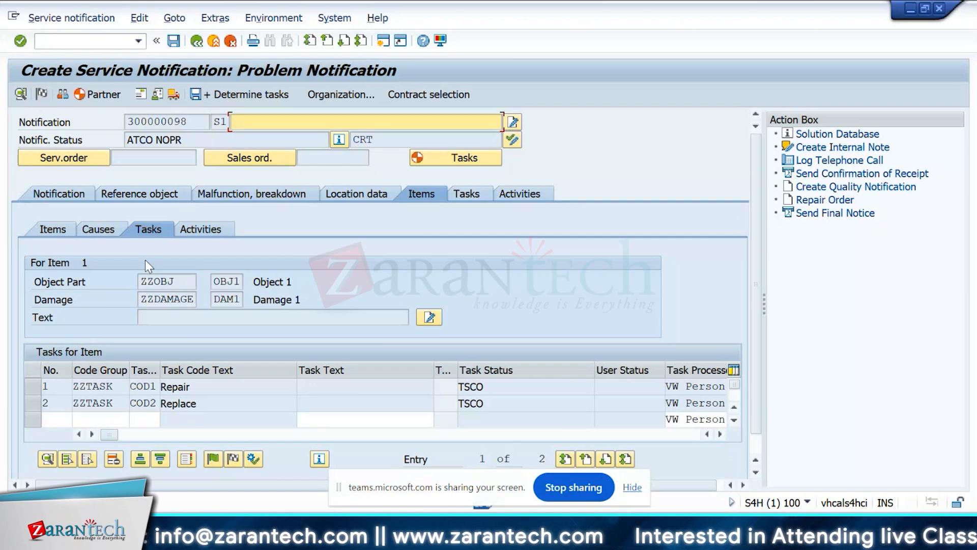
pyautogui.scroll(-1, 748, 214)
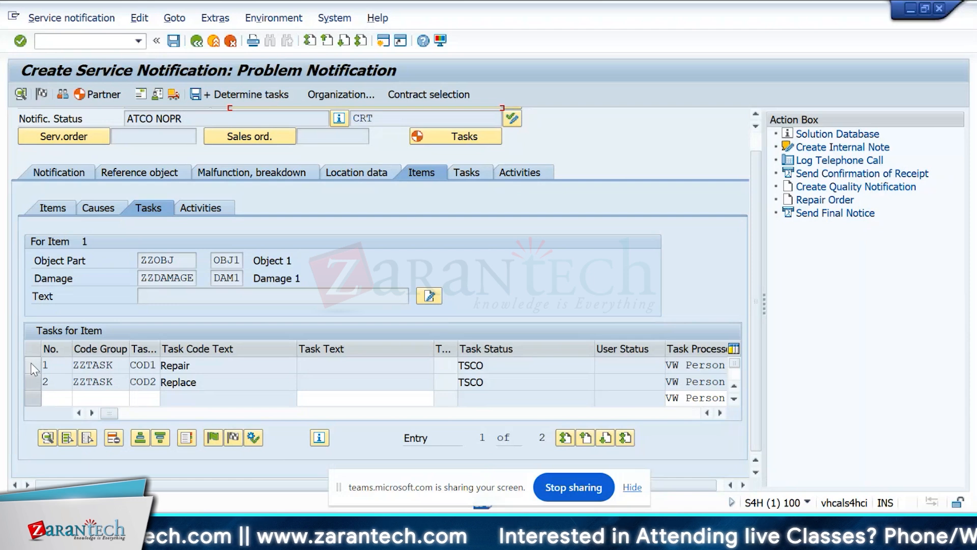
pyautogui.click(31, 362)
pyautogui.click(32, 377)
pyautogui.click(35, 363)
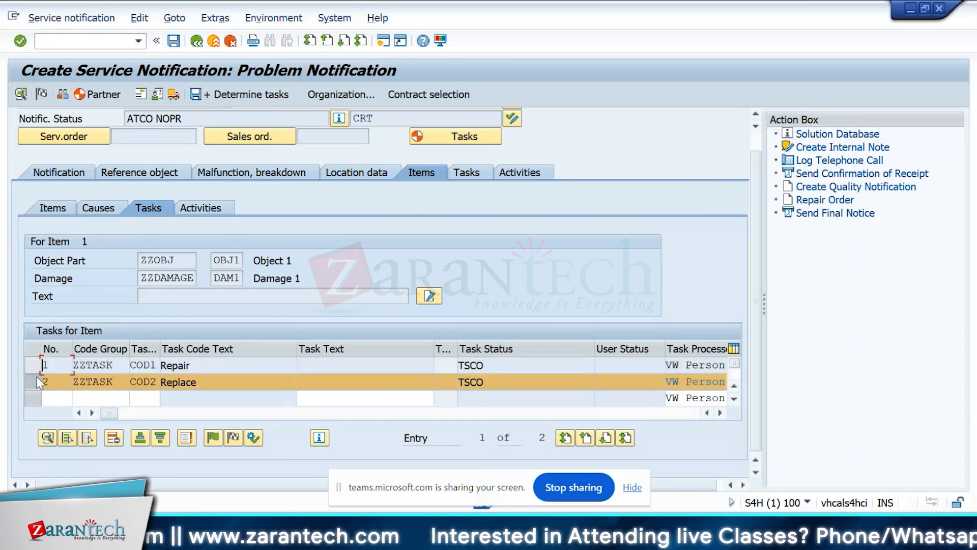
pyautogui.click(38, 383)
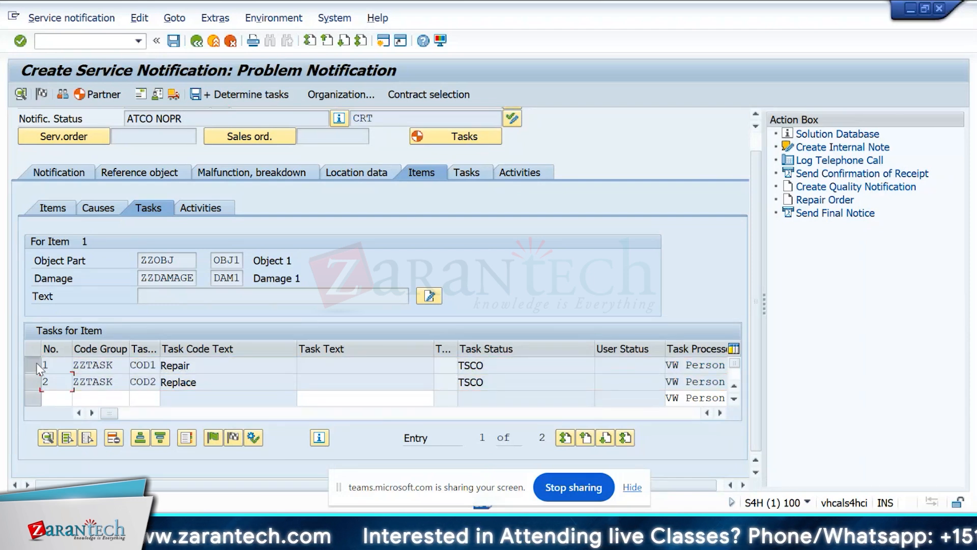
pyautogui.click(38, 366)
pyautogui.click(32, 380)
pyautogui.click(33, 369)
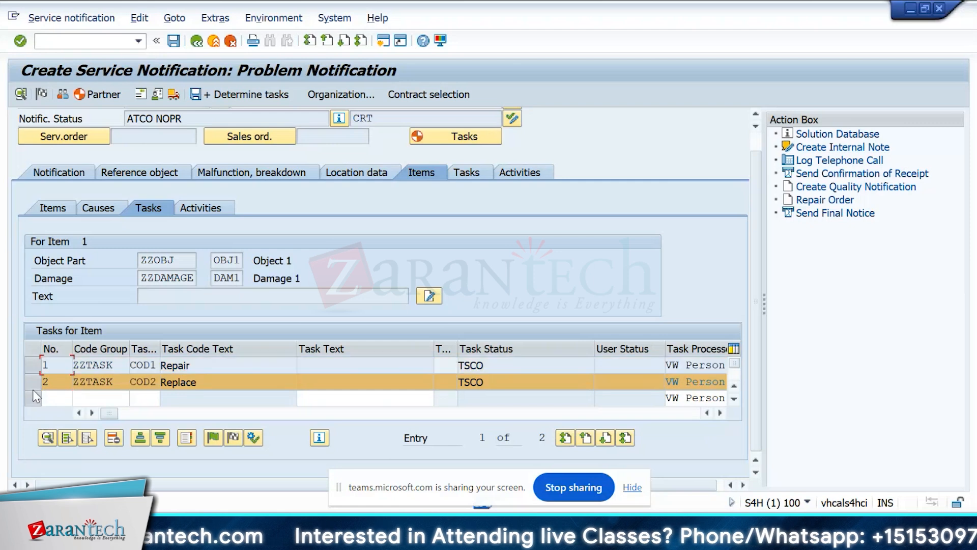
pyautogui.click(34, 386)
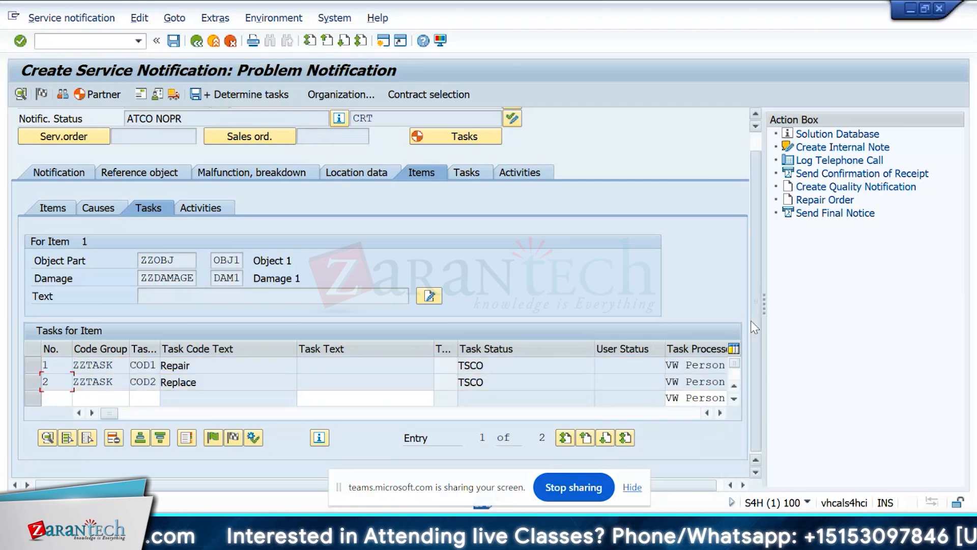
# Start a service order from the notification and enter Domestic US Customer 1's customer number as the sold-to party.
pyautogui.scroll(1, 481, 327)
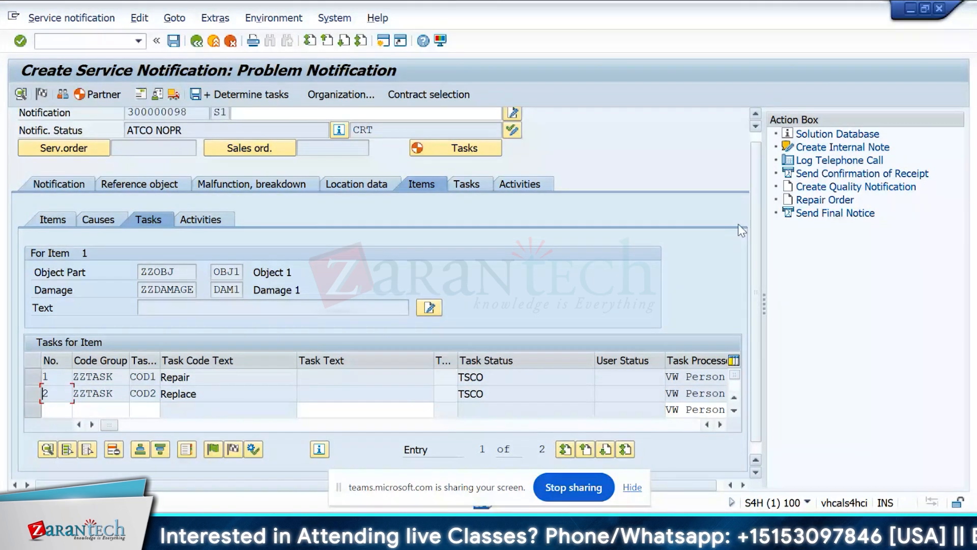
pyautogui.scroll(1, 759, 148)
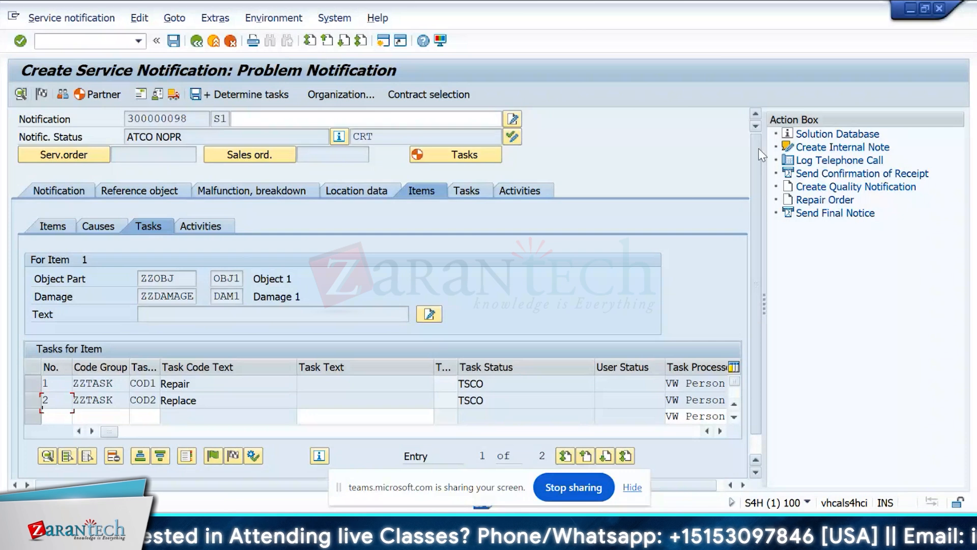
pyautogui.click(82, 160)
pyautogui.press('Return')
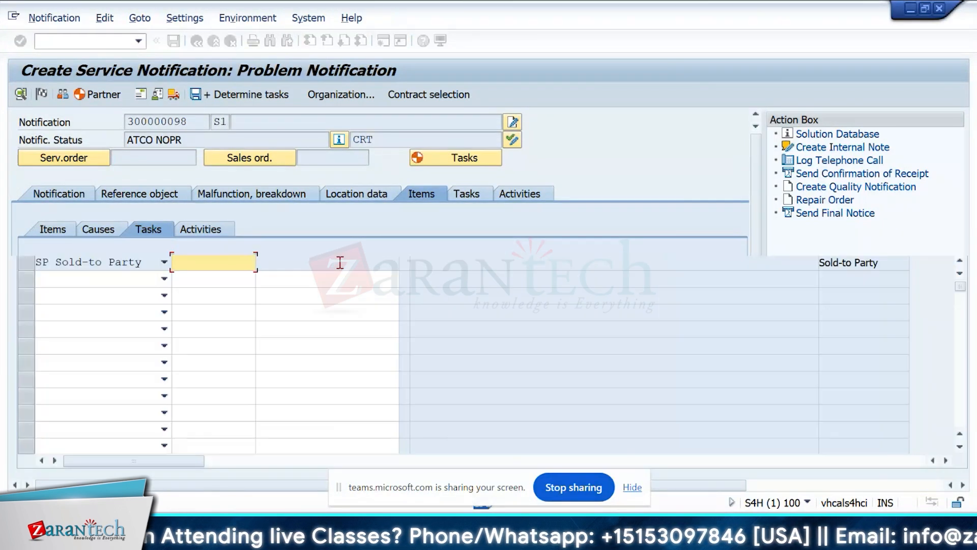
pyautogui.click(243, 264)
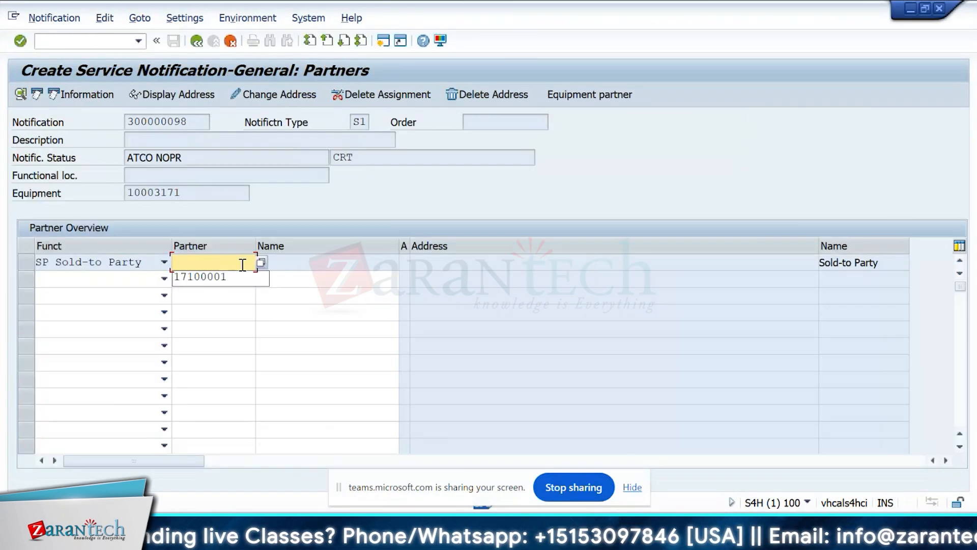
pyautogui.press('F4')
pyautogui.click(243, 264)
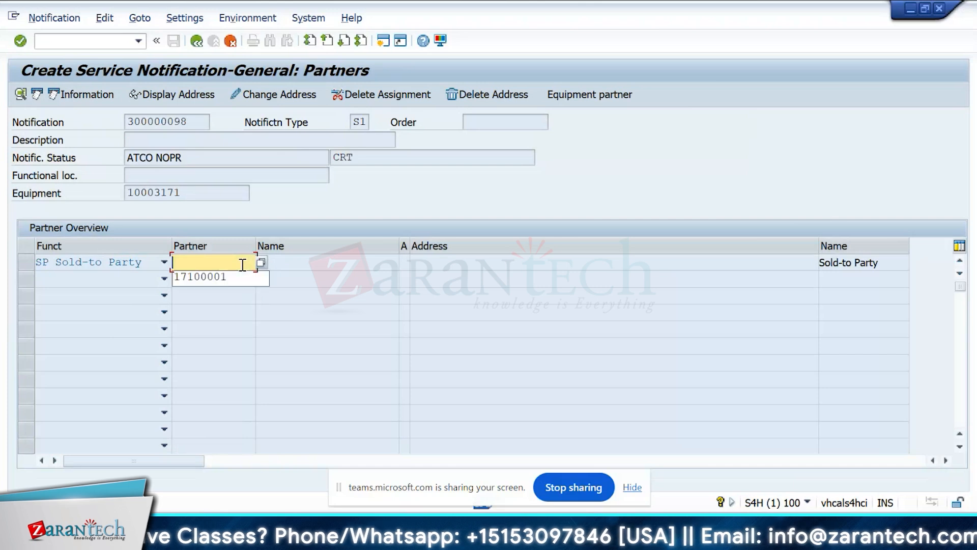
pyautogui.press('Return')
pyautogui.press('Return')
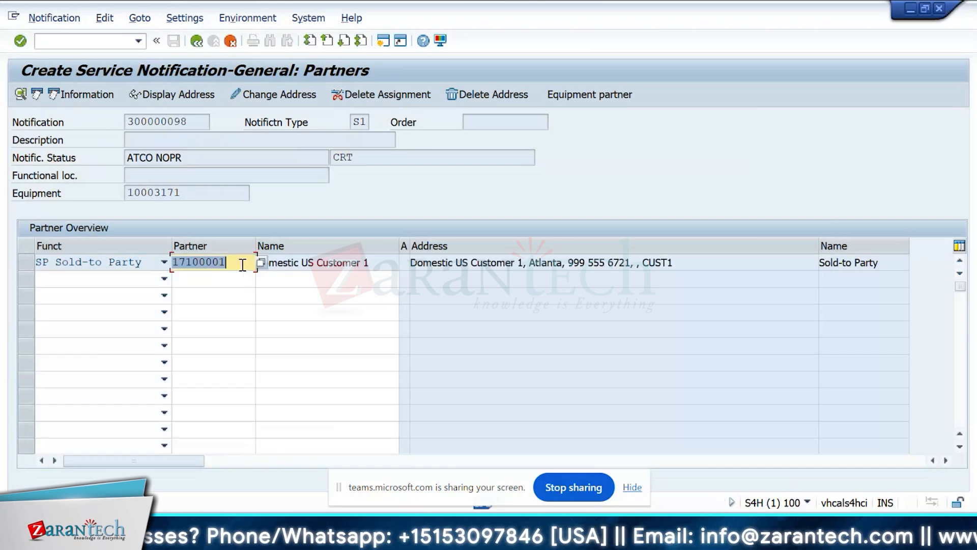
pyautogui.click(195, 43)
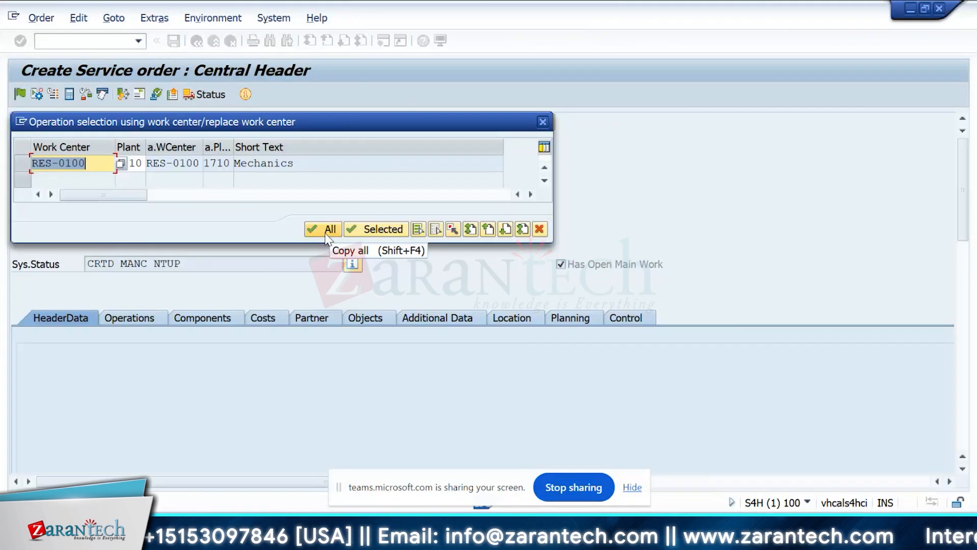
# Transfer all operations of the Standard Pump Maintenance (config.) task list into the service order.
pyautogui.click(329, 230)
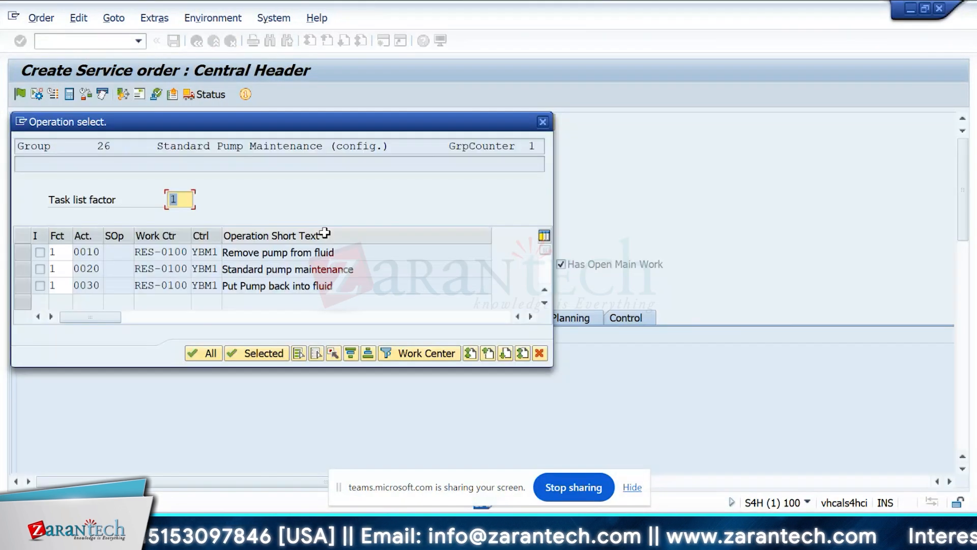
pyautogui.press('Return')
pyautogui.click(557, 296)
pyautogui.click(199, 353)
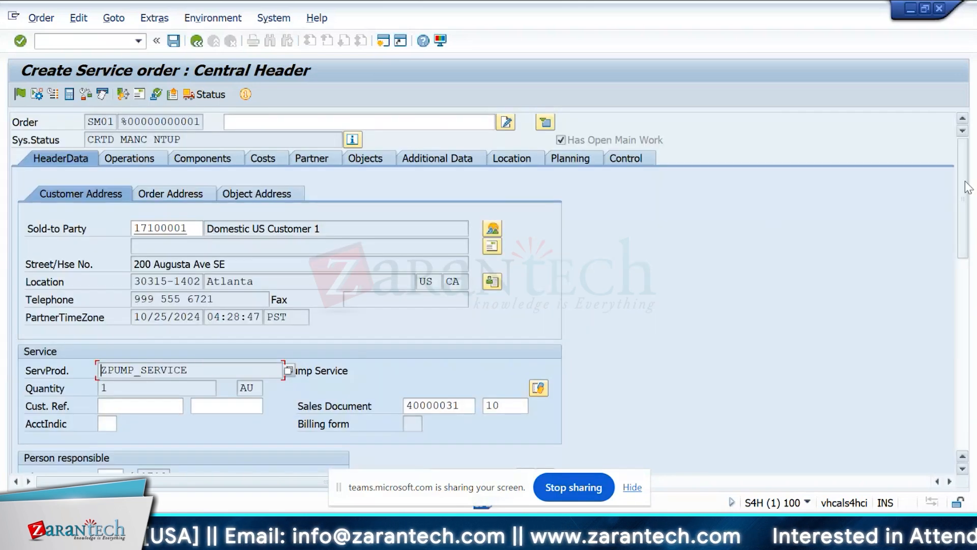
# Check the service order's header data, components and operations.
pyautogui.moveTo(967, 187)
pyautogui.mouseDown()
pyautogui.moveTo(974, 397)
pyautogui.moveTo(963, 173)
pyautogui.mouseUp()
pyautogui.click(208, 158)
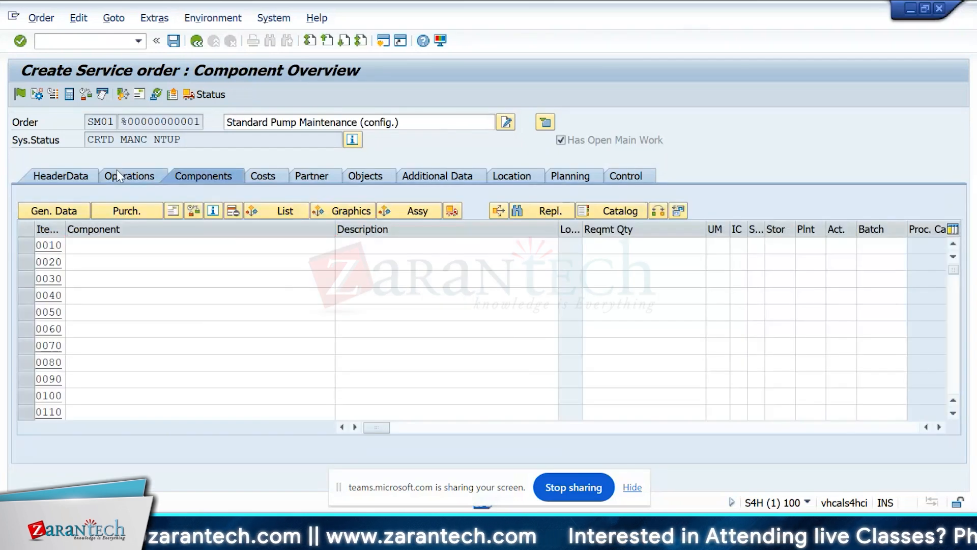
pyautogui.click(117, 175)
pyautogui.click(61, 175)
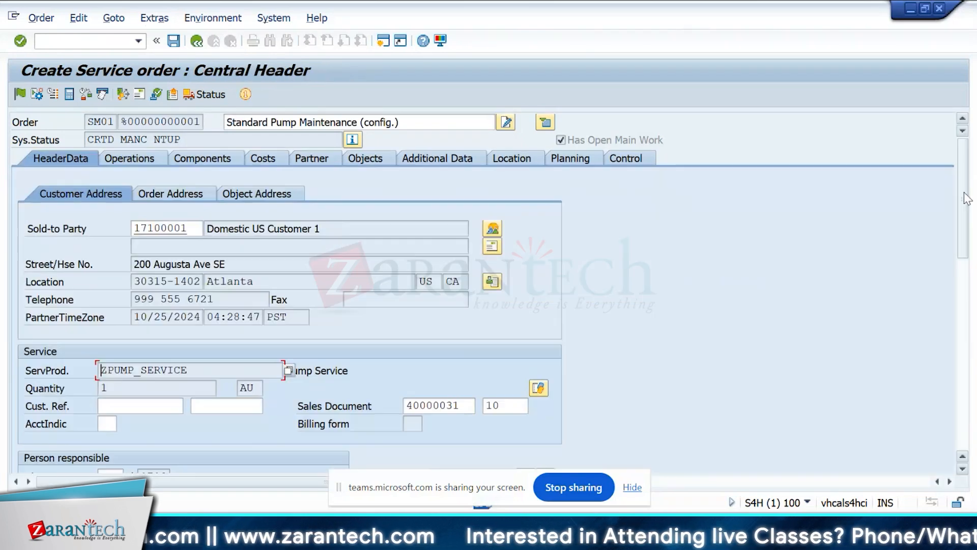
pyautogui.moveTo(967, 199); pyautogui.dragTo(959, 173)
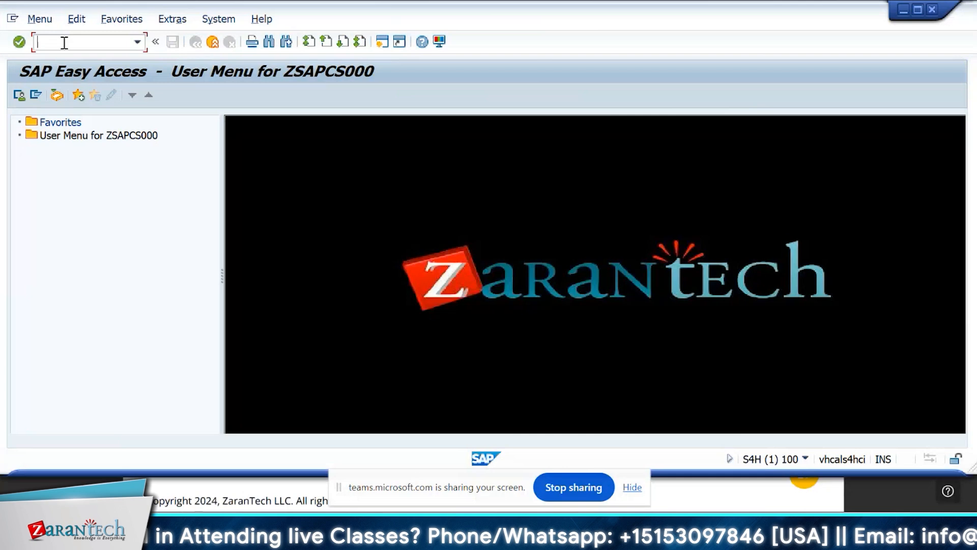
# Open general task list group 73 for changing with transaction IA06.
pyautogui.write('ia0')
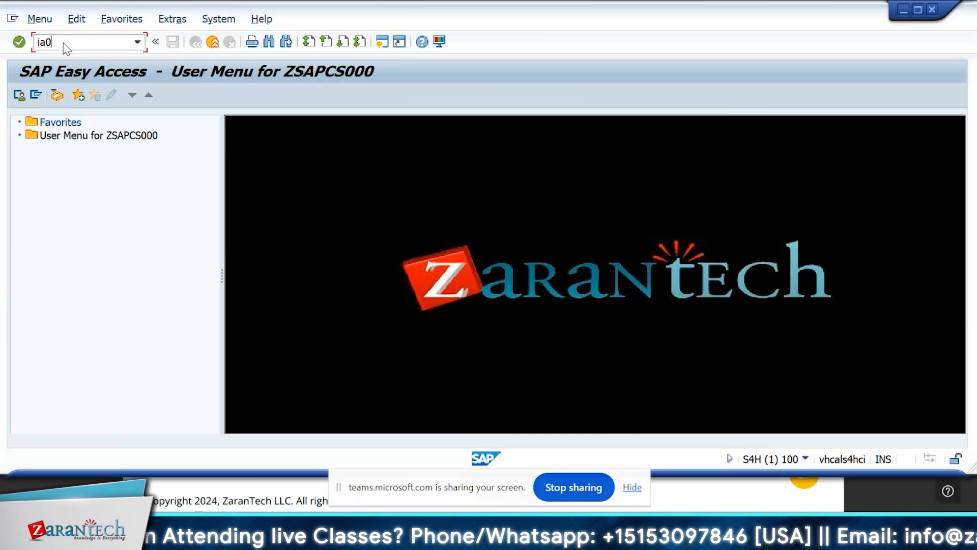
pyautogui.write('6')
pyautogui.press('Return')
pyautogui.press('Down')
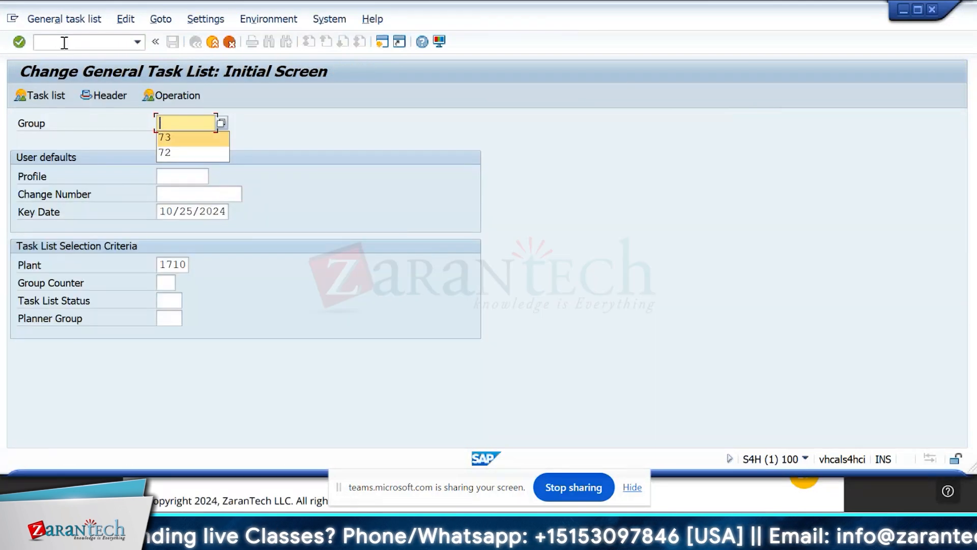
pyautogui.press('Return')
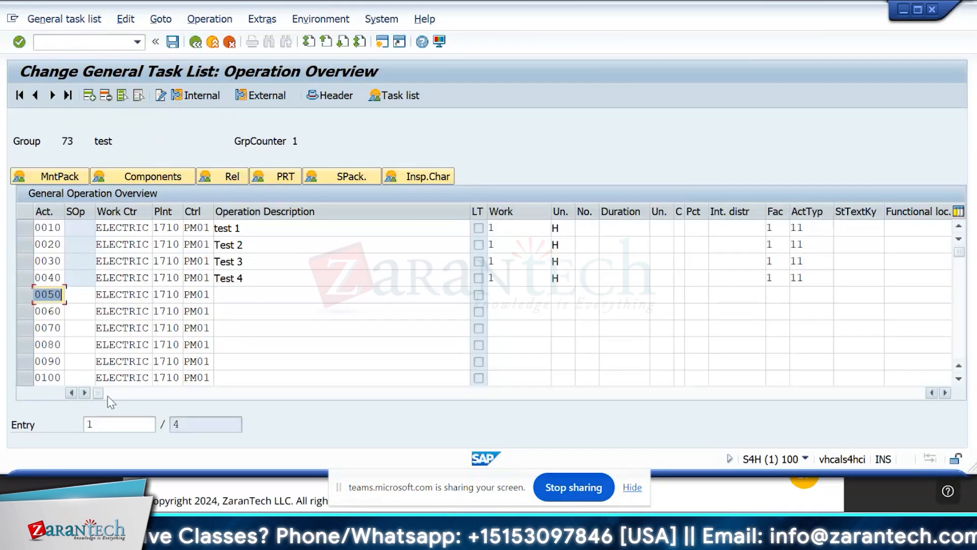
# Examine the equipment assigned to operation 0010 and its production resource/tool assignment, and return to the operation overview.
pyautogui.moveTo(102, 392); pyautogui.dragTo(191, 393)
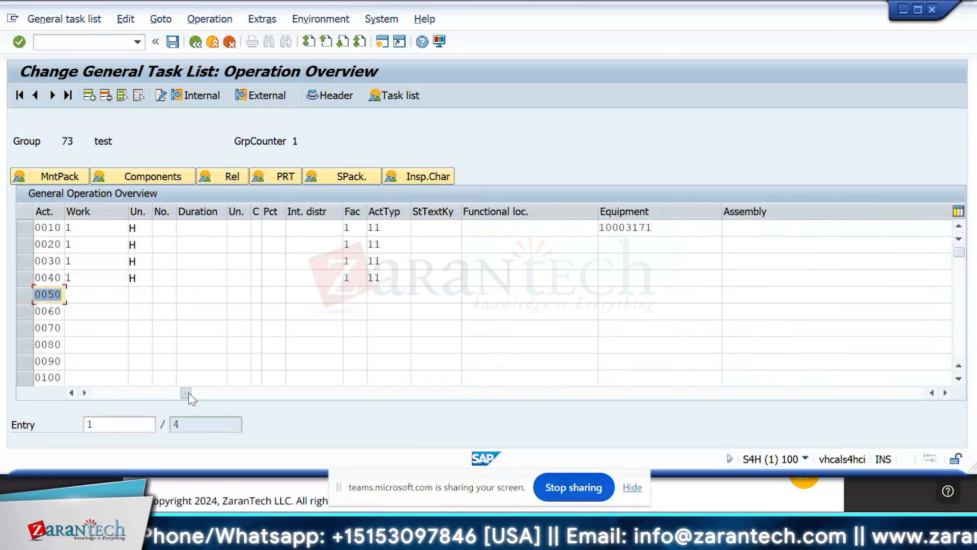
pyautogui.click(695, 233)
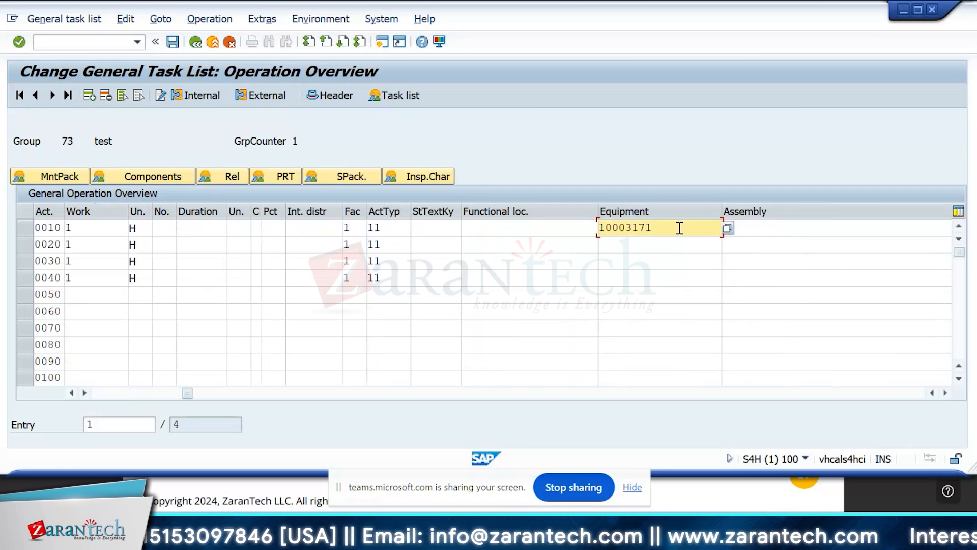
pyautogui.click(24, 228)
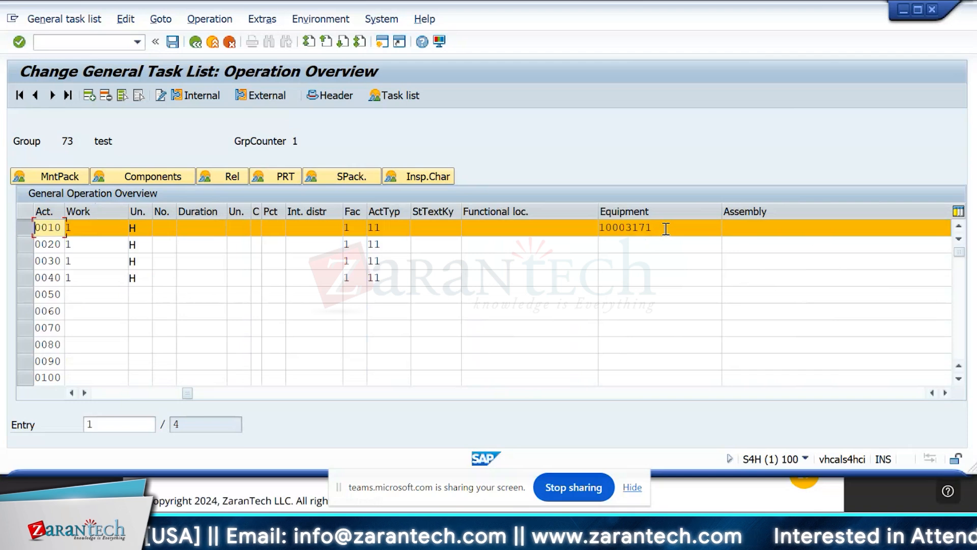
pyautogui.click(666, 229)
pyautogui.click(287, 178)
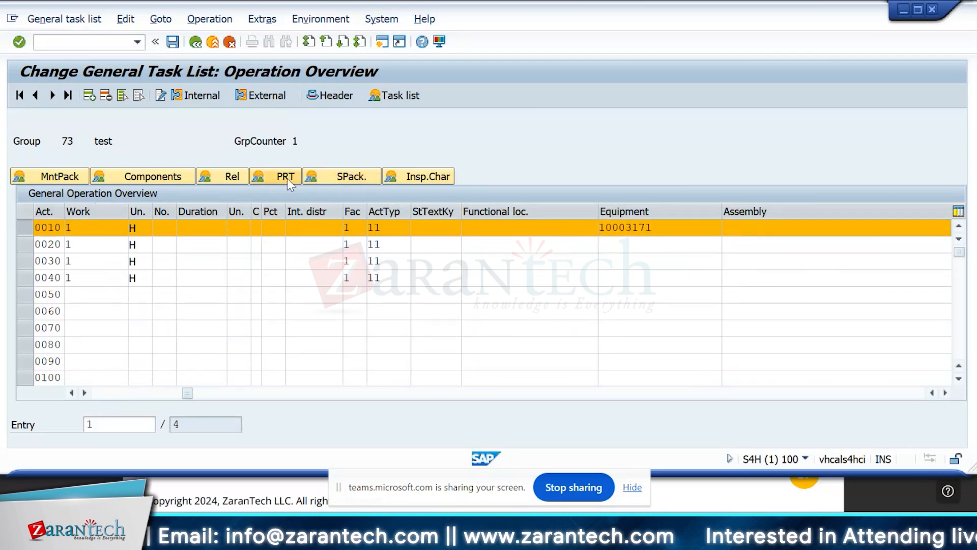
pyautogui.click(108, 213)
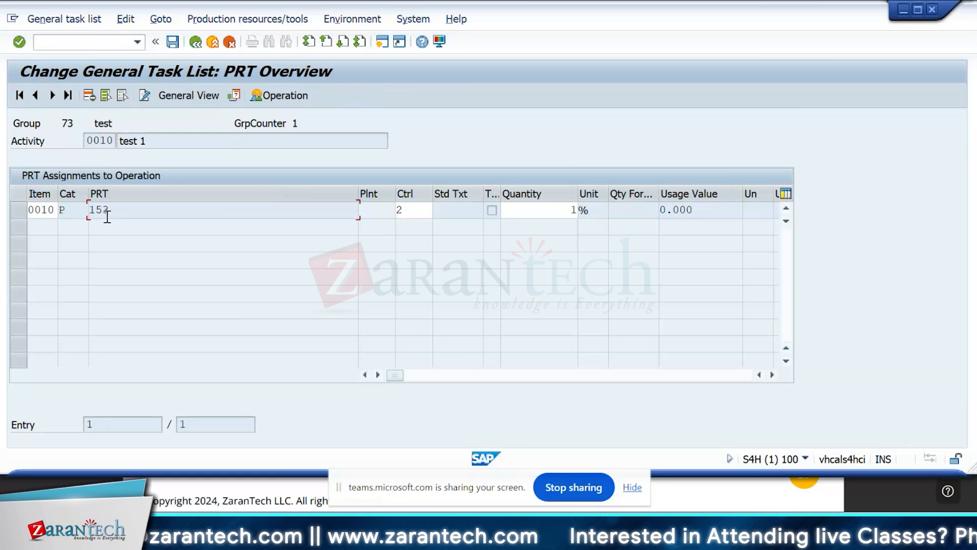
pyautogui.click(196, 42)
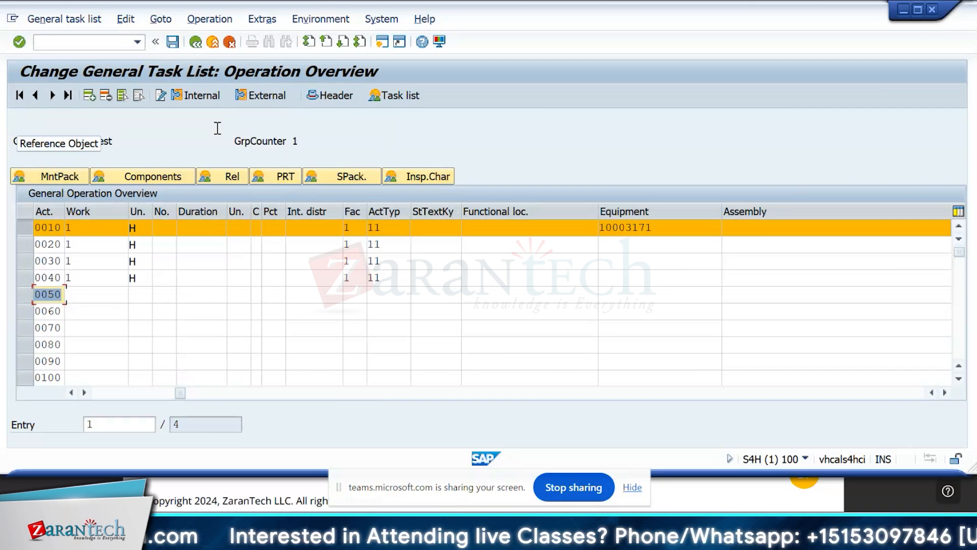
# Switch to the SAP CS Training workbook in Excel and clear the topic "Measuring point use in PRT" from cell A93.
pyautogui.hotkey('alt', 'Tab')
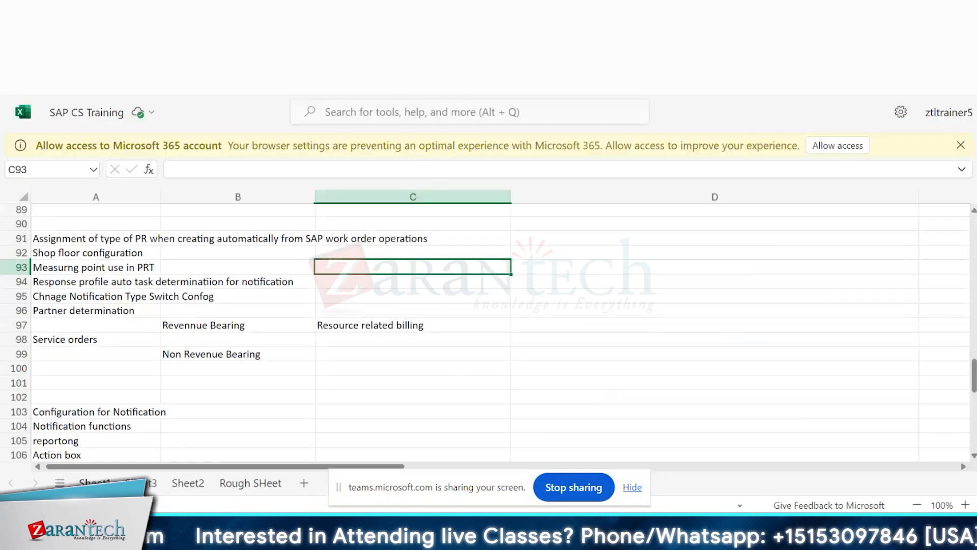
pyautogui.click(74, 267)
pyautogui.press('Delete')
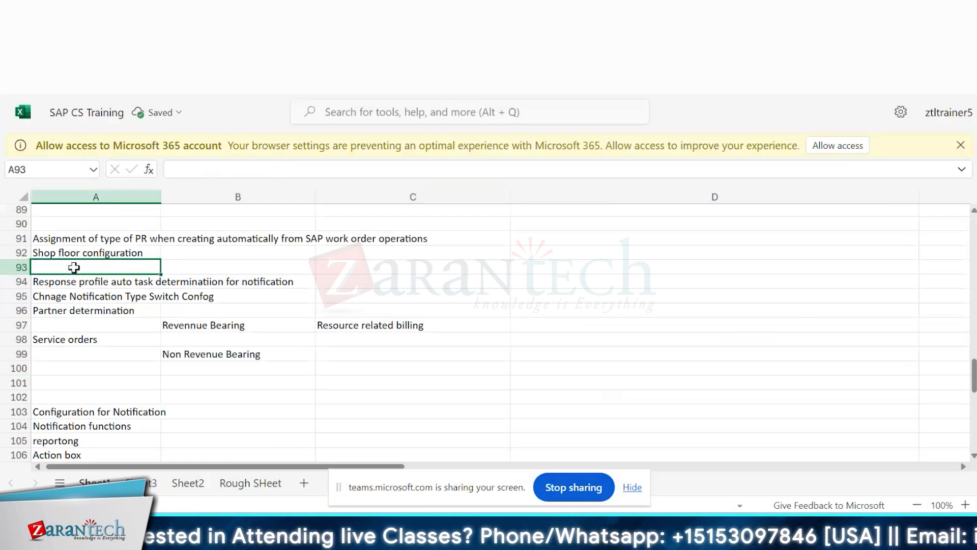
# Look through the training topics listed above and below row 93.
pyautogui.press('Up')
pyautogui.press('Up')
pyautogui.press('Up')
pyautogui.press('Up')
pyautogui.press('Up')
pyautogui.press('Up')
pyautogui.press('Up')
pyautogui.press('Up')
pyautogui.press('Up')
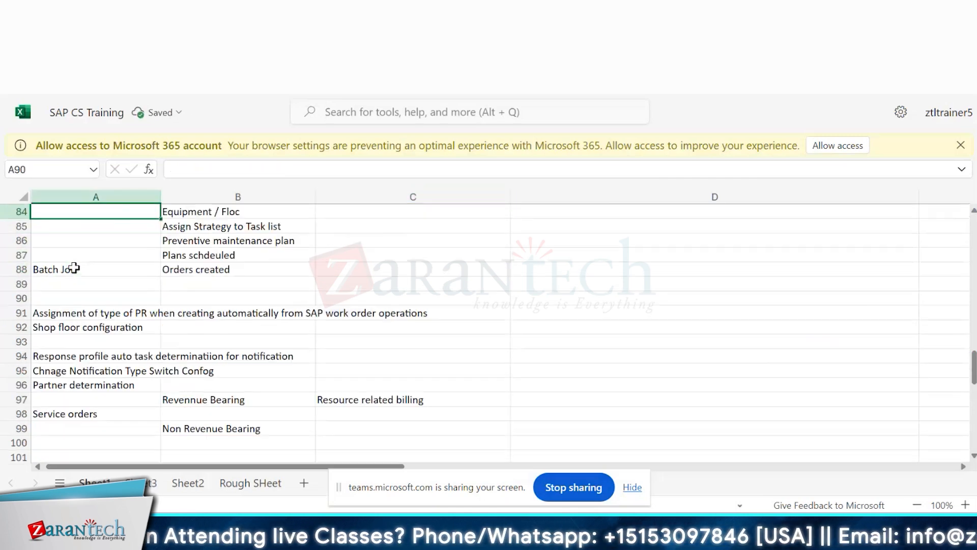
pyautogui.press('Down')
pyautogui.press('Down')
pyautogui.press('Down')
pyautogui.press('Down')
pyautogui.press('Down')
pyautogui.press('Down')
pyautogui.press('Down')
pyautogui.press('Down')
pyautogui.press('Down')
pyautogui.press('Down')
pyautogui.press('Down')
pyautogui.press('Down')
pyautogui.press('Down')
pyautogui.press('Down')
pyautogui.press('Down')
pyautogui.press('Down')
pyautogui.press('Down')
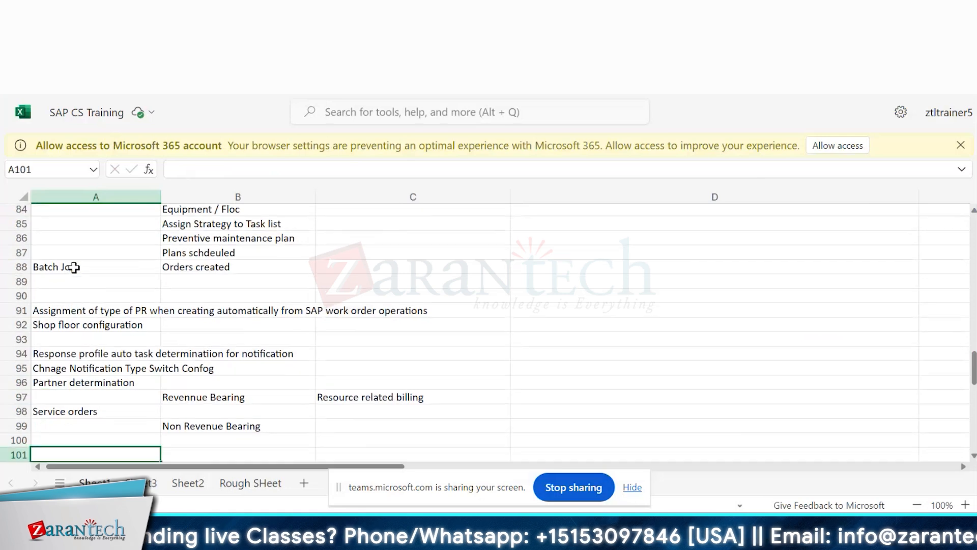
pyautogui.press('Down')
pyautogui.press('Down')
pyautogui.press('Down')
pyautogui.press('Down')
pyautogui.press('Up')
pyautogui.press('Up')
pyautogui.press('Up')
pyautogui.press('Up')
pyautogui.press('Up')
pyautogui.press('Up')
pyautogui.press('Up')
pyautogui.press('Up')
pyautogui.press('Up')
pyautogui.press('Up')
pyautogui.press('Up')
pyautogui.press('Up')
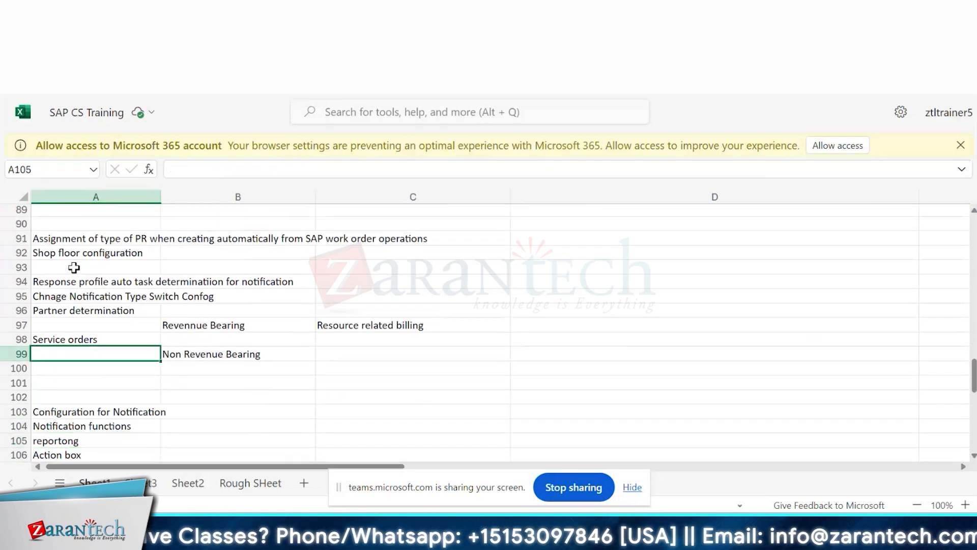
# Delete the empty row 93 from the training topic list.
pyautogui.click(23, 268)
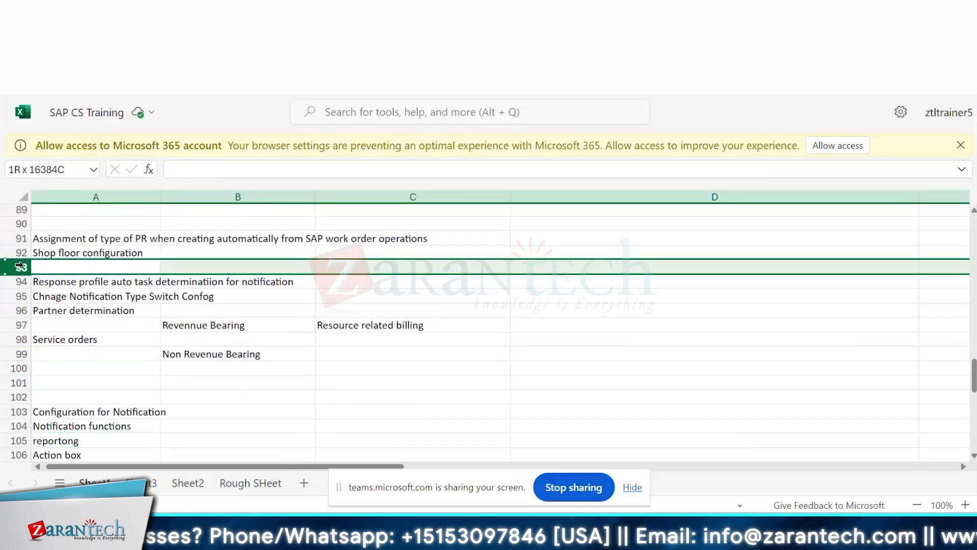
pyautogui.rightClick(24, 268)
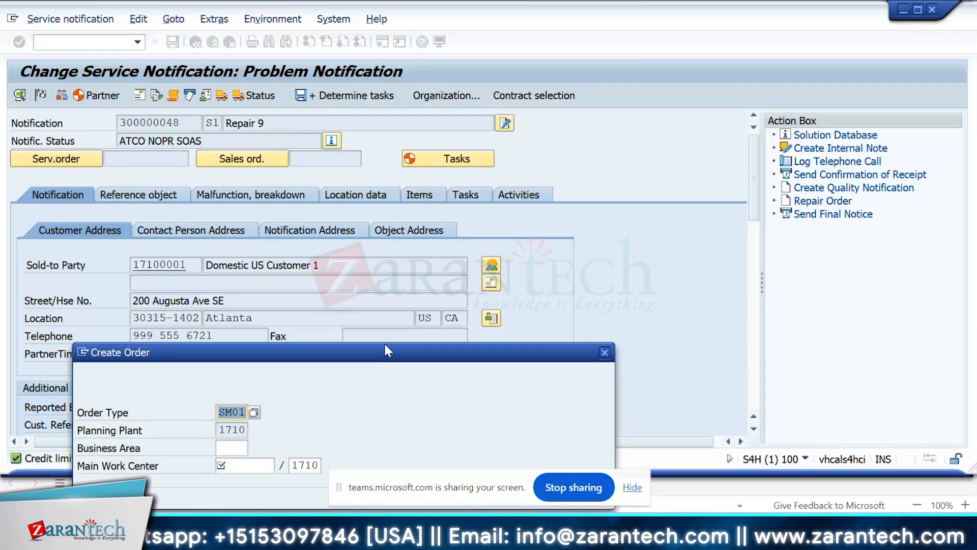
# Switch to SAP and create an SM01 service order from the Repair 9 notification with main work center electri1 in plant 1710.
pyautogui.moveTo(385, 345); pyautogui.dragTo(649, 62)
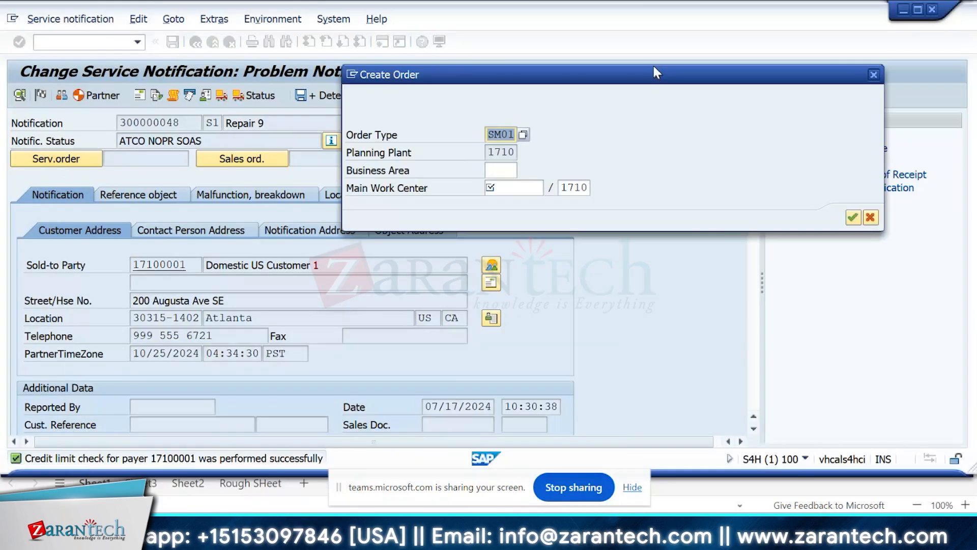
pyautogui.click(509, 183)
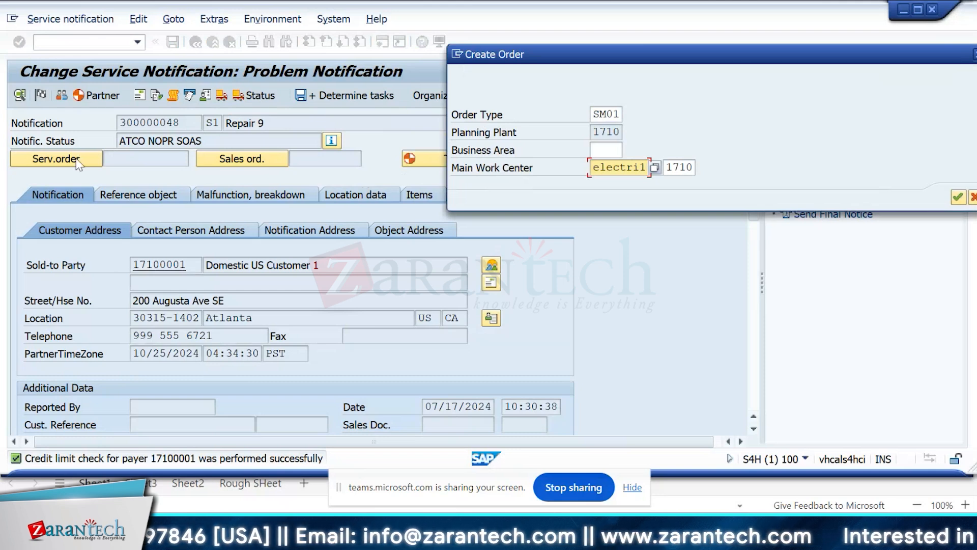
pyautogui.moveTo(615, 53); pyautogui.dragTo(438, 57)
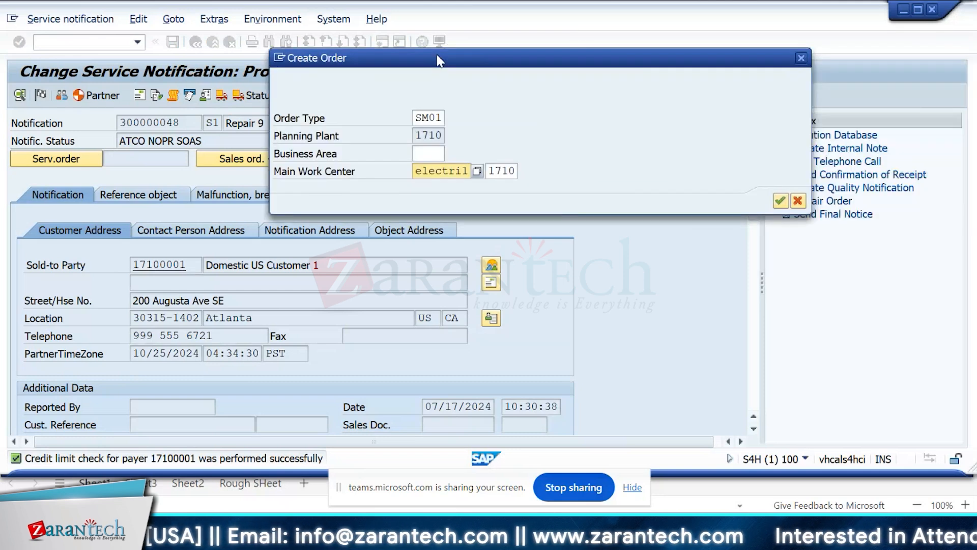
pyautogui.press('Return')
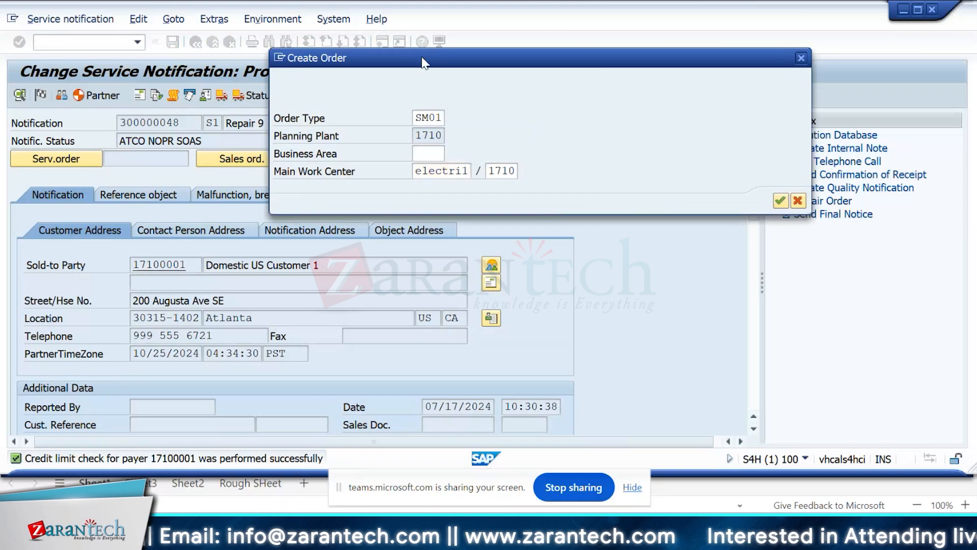
pyautogui.press('Return')
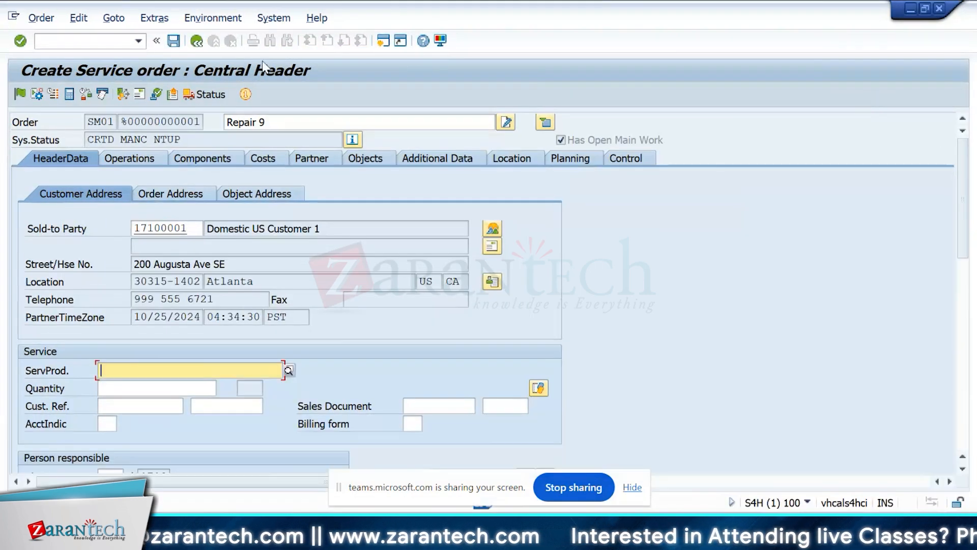
# Leave the new service order and discard its data without saving.
pyautogui.click(196, 41)
pyautogui.click(84, 154)
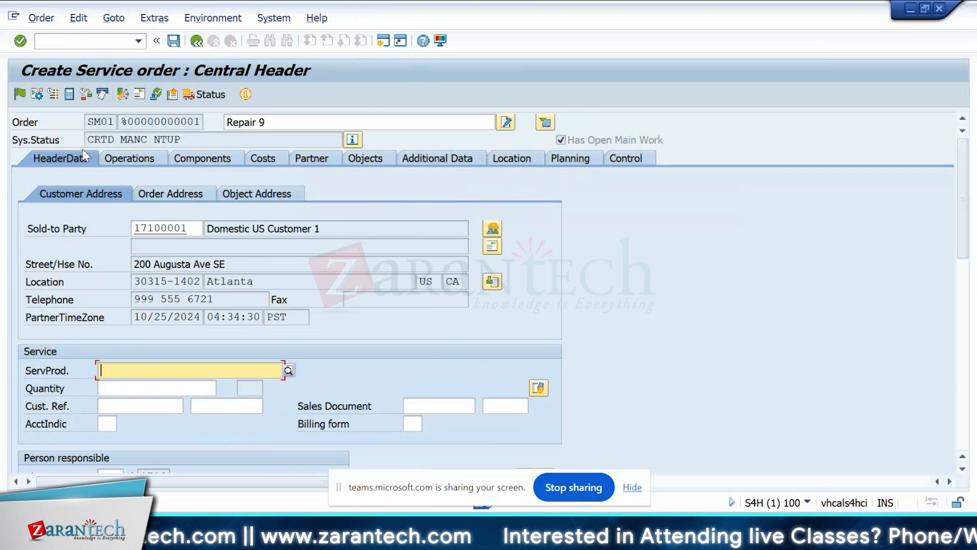
pyautogui.click(197, 41)
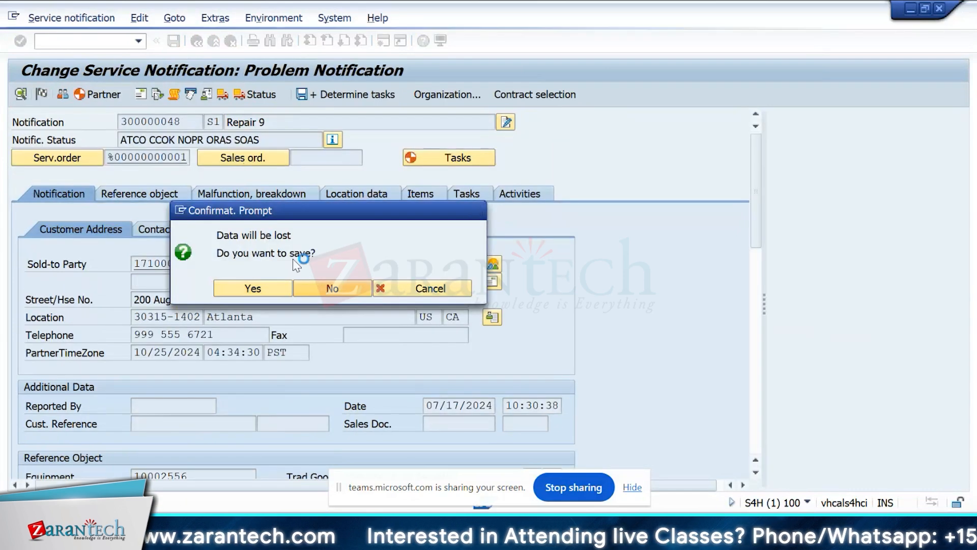
pyautogui.click(326, 289)
# Create an SM01 service order from the Repair 9 notification with main work center electri1, passing the equipment's object information.
pyautogui.click(57, 158)
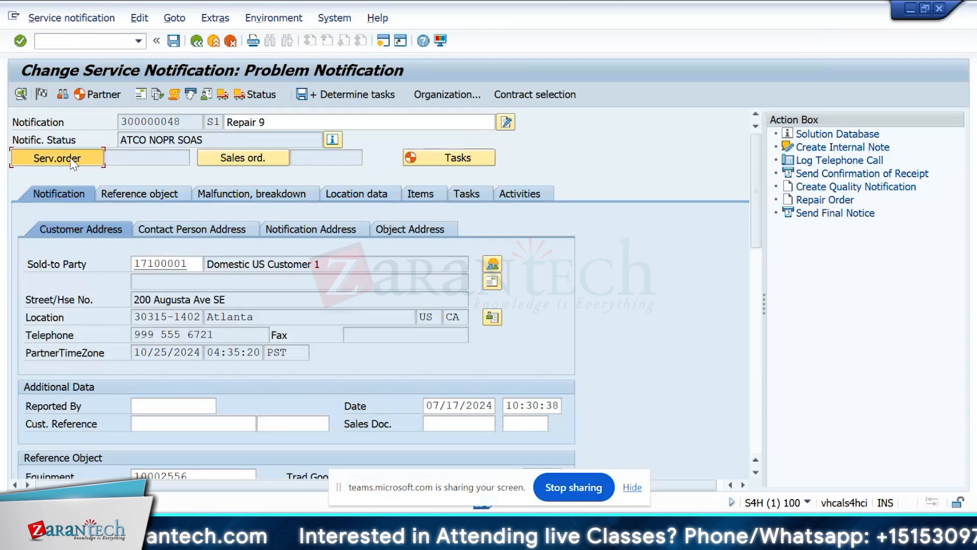
pyautogui.click(372, 208)
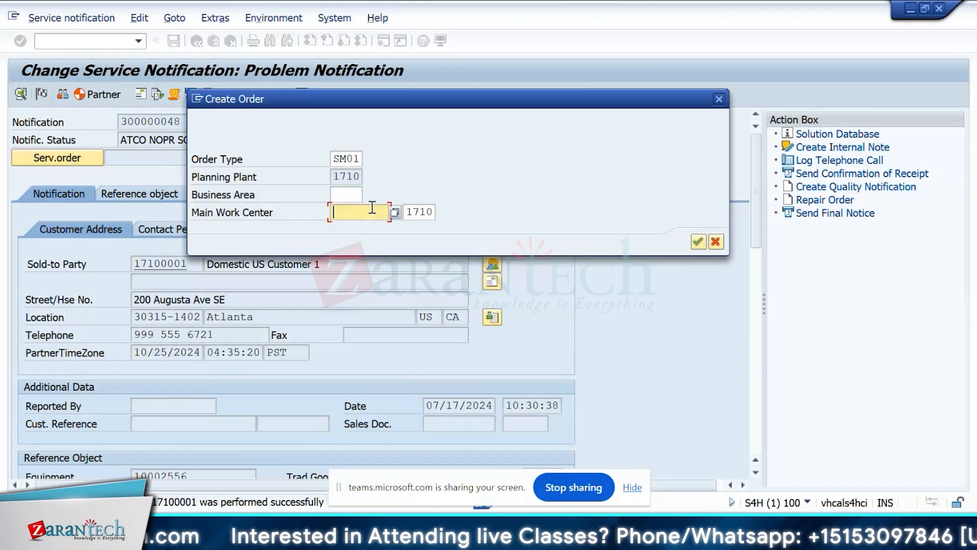
pyautogui.write('electri1')
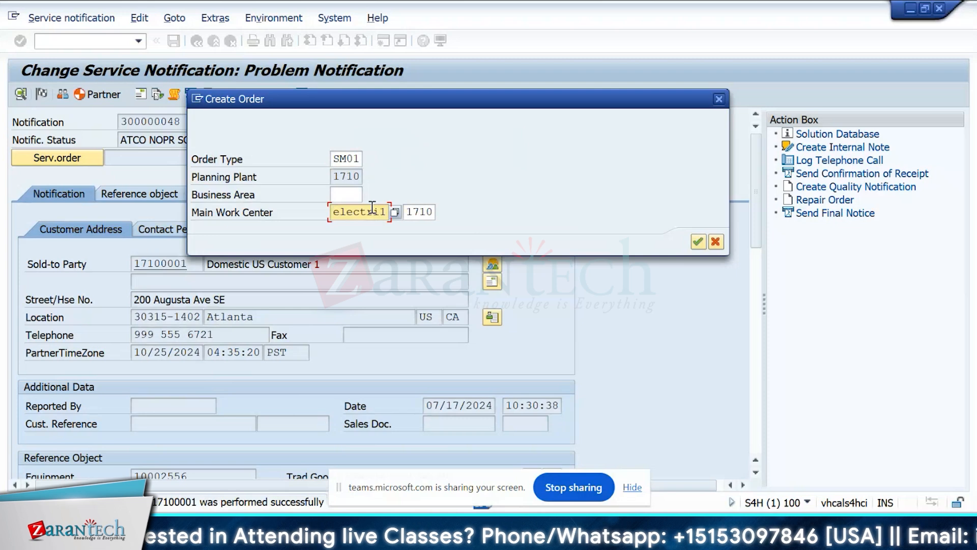
pyautogui.press('Return')
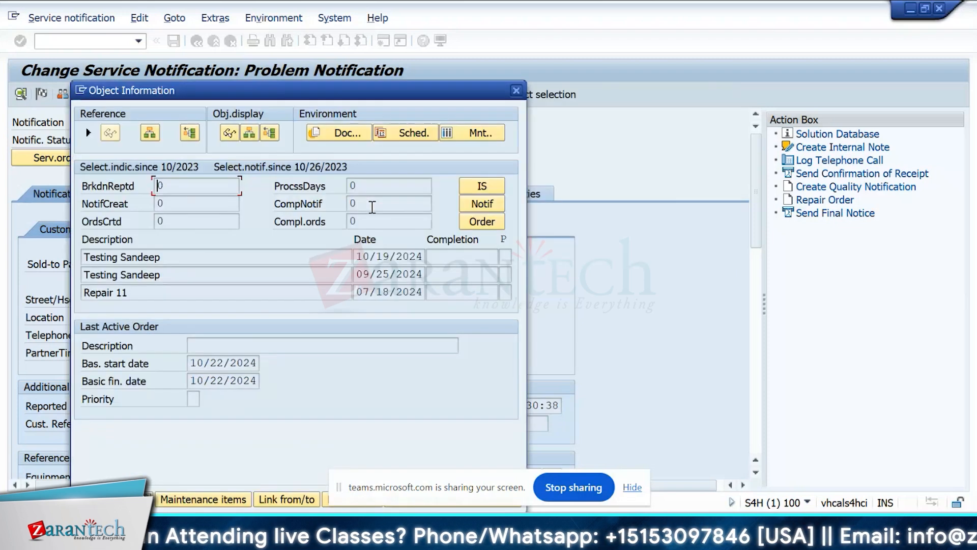
pyautogui.moveTo(243, 88); pyautogui.dragTo(450, 53)
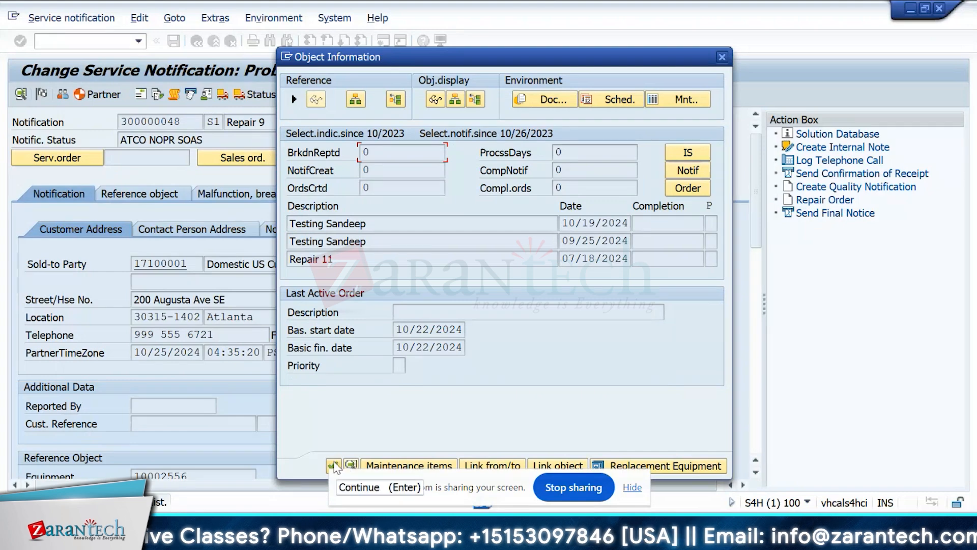
pyautogui.click(333, 465)
# Examine the new order's header data, including the service product, quantity, customer reference and accounting indicator fields.
pyautogui.scroll(-1, 966, 200)
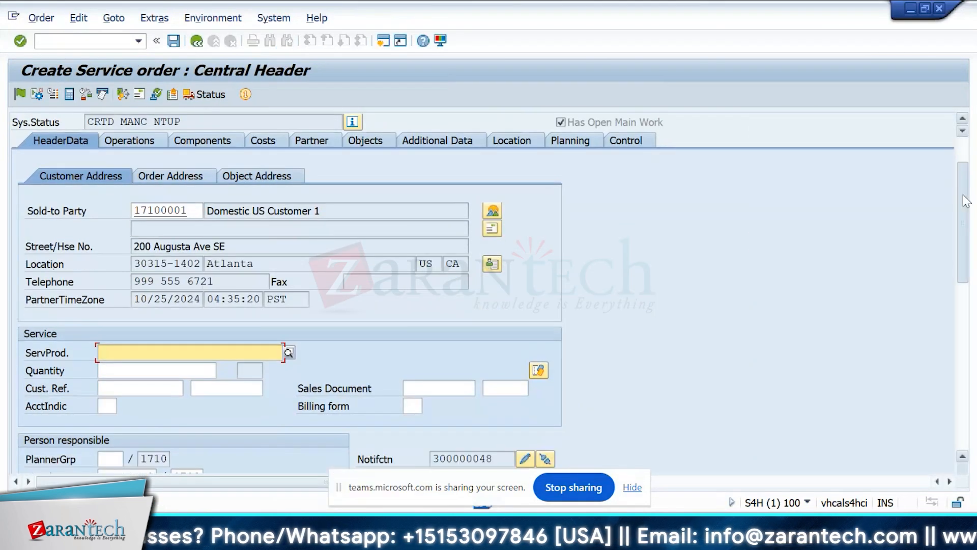
pyautogui.scroll(-8, 965, 200)
pyautogui.scroll(9, 120, 264)
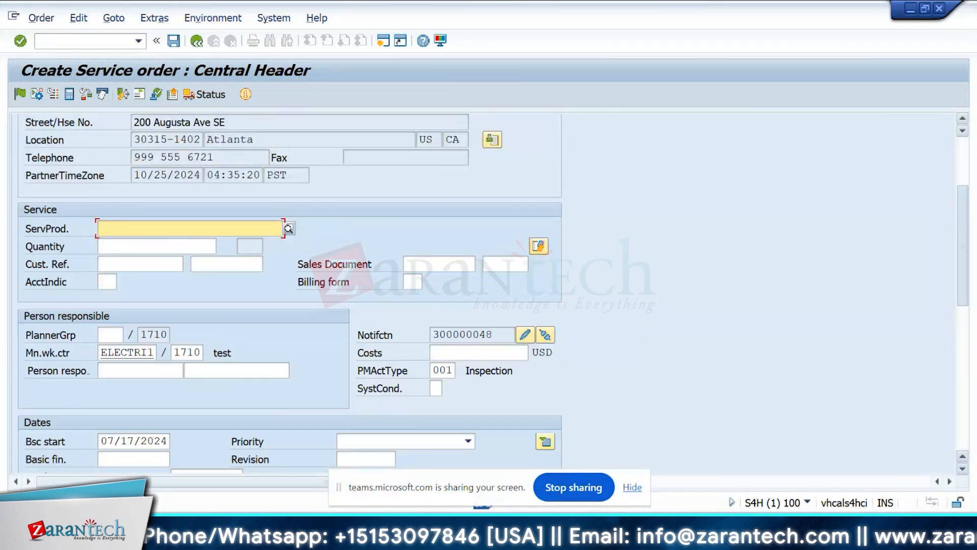
pyautogui.click(127, 390)
pyautogui.click(131, 407)
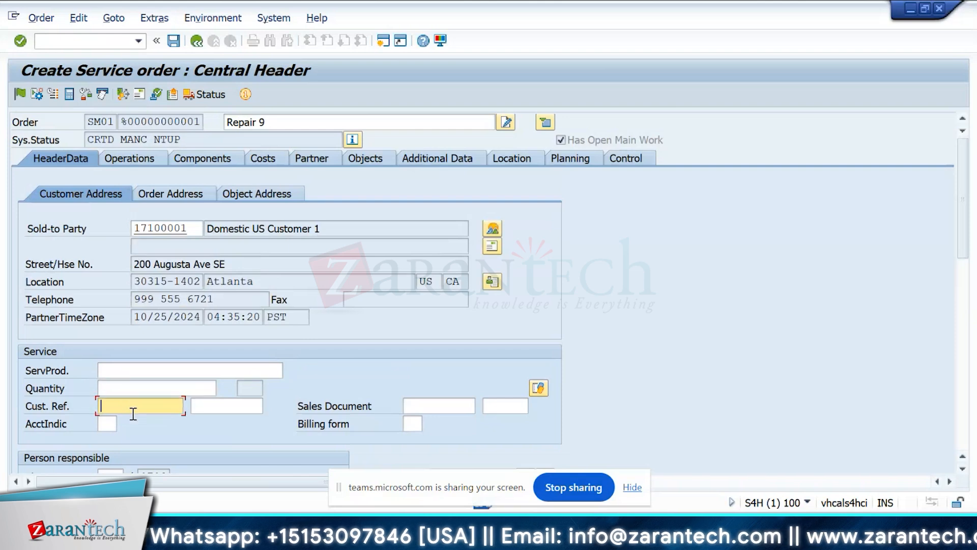
pyautogui.click(113, 429)
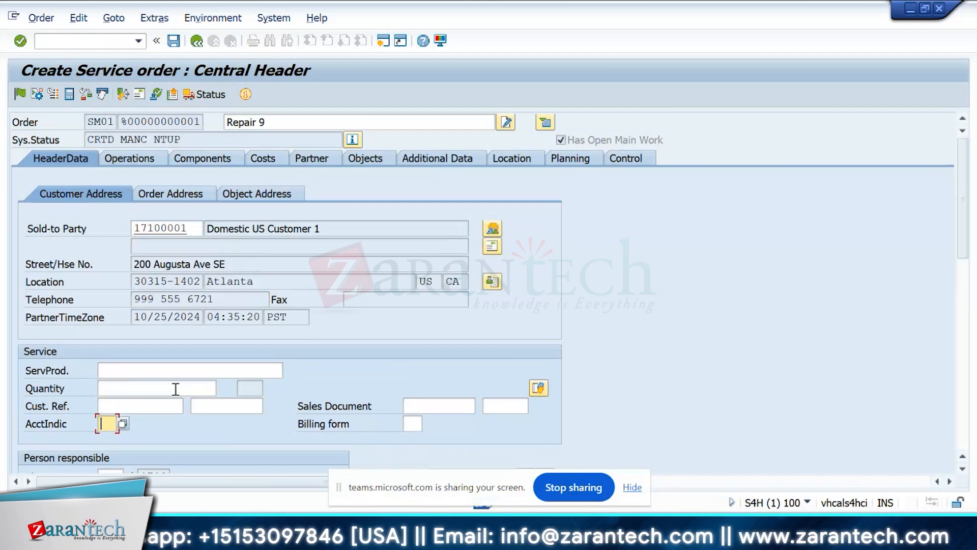
pyautogui.click(192, 371)
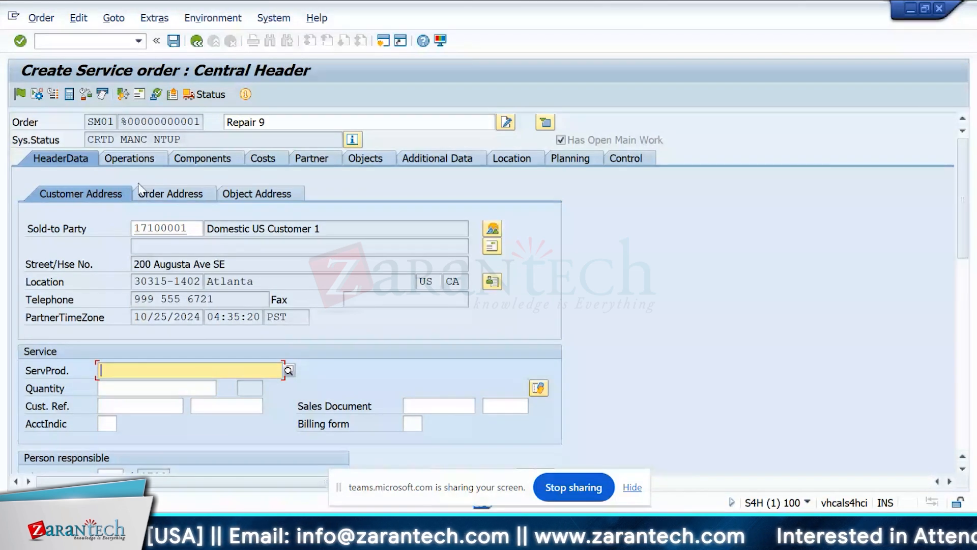
# Review the order's operations with the control key of operation 0010, its components and its cost overview.
pyautogui.click(129, 158)
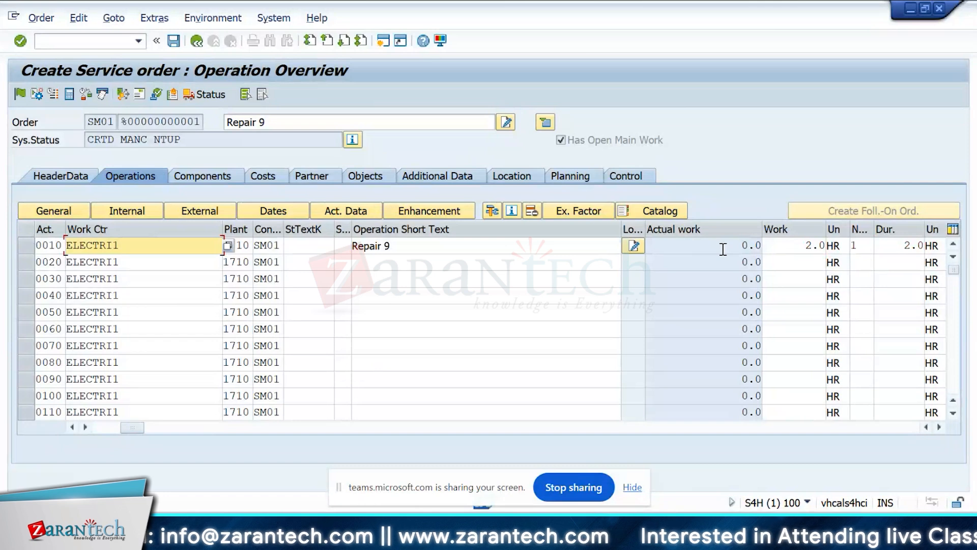
pyautogui.click(275, 246)
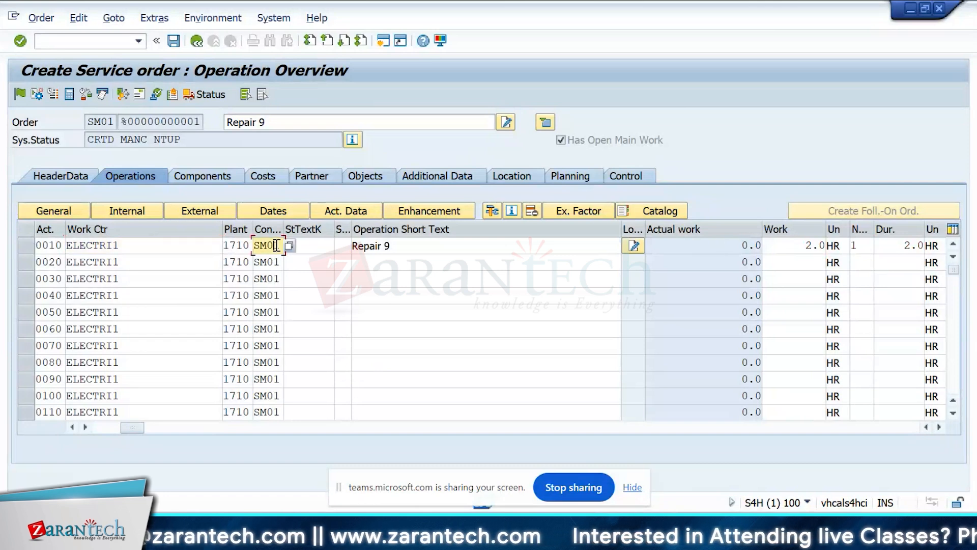
pyautogui.click(224, 176)
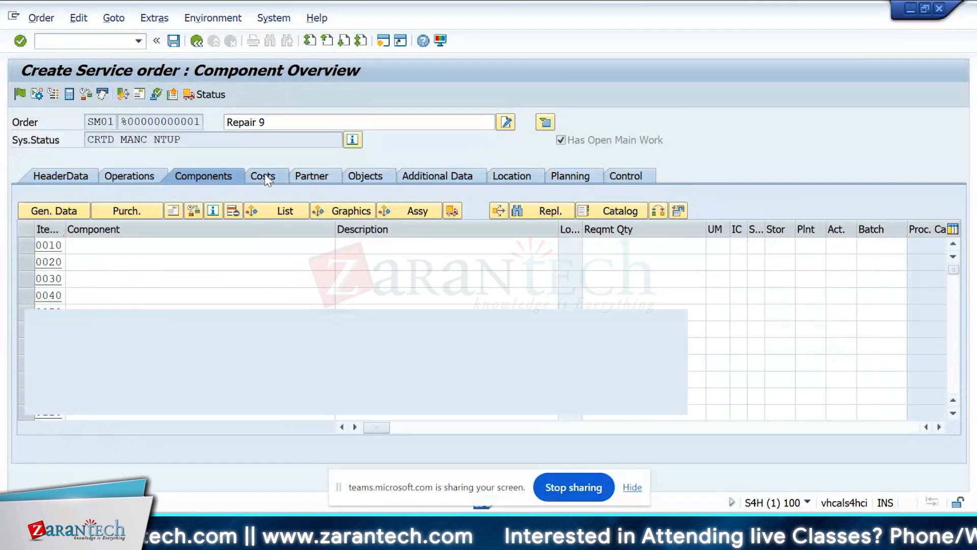
pyautogui.click(265, 177)
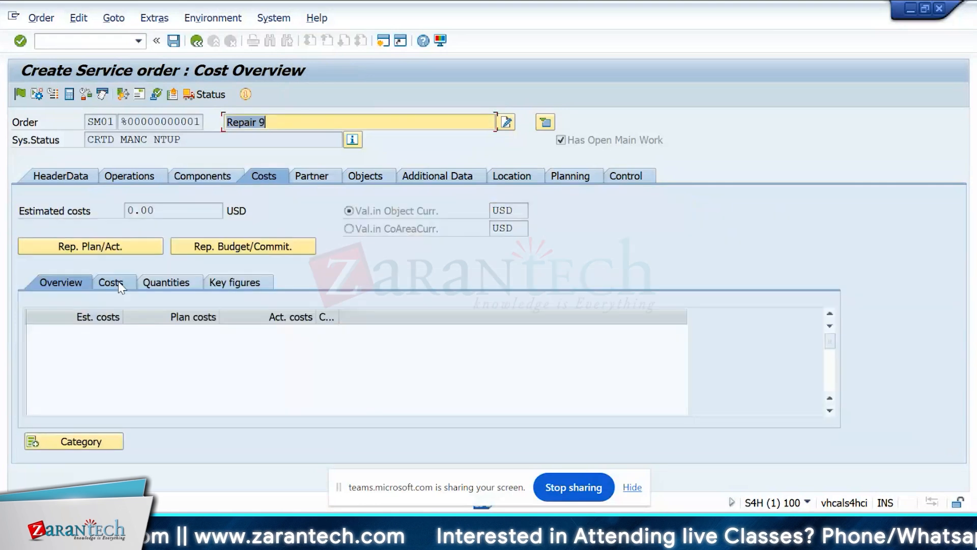
pyautogui.click(118, 284)
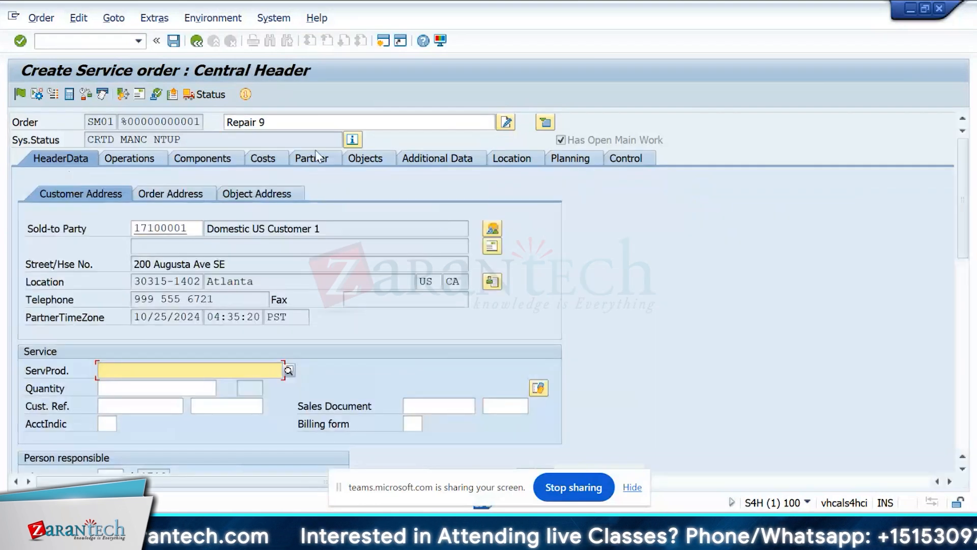
# Review the order's partner, object, location, planning and control data, and save the service order.
pyautogui.click(316, 158)
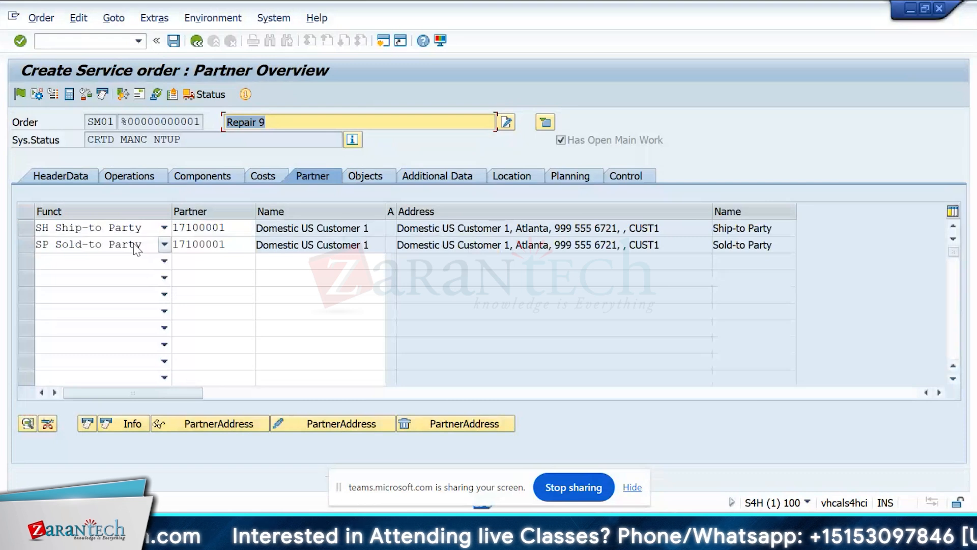
pyautogui.click(366, 177)
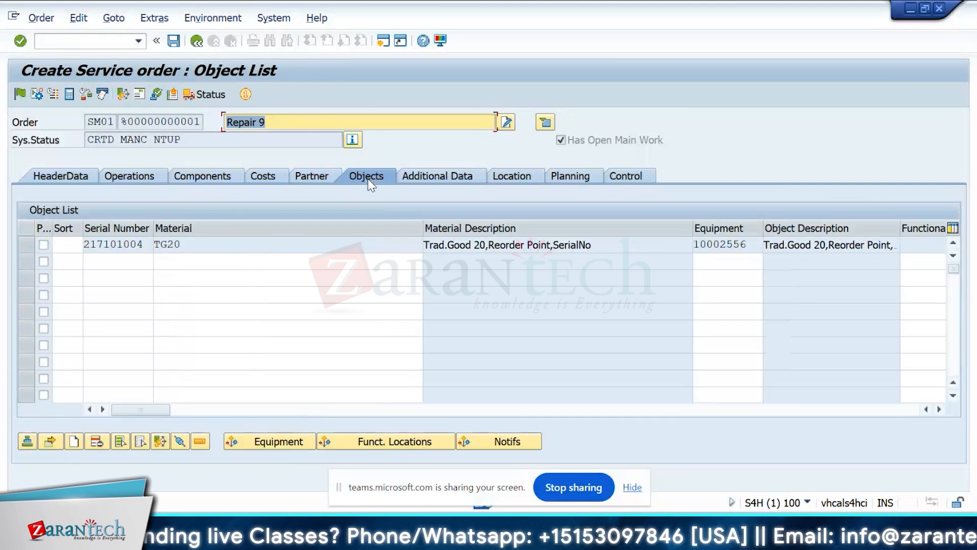
pyautogui.click(436, 177)
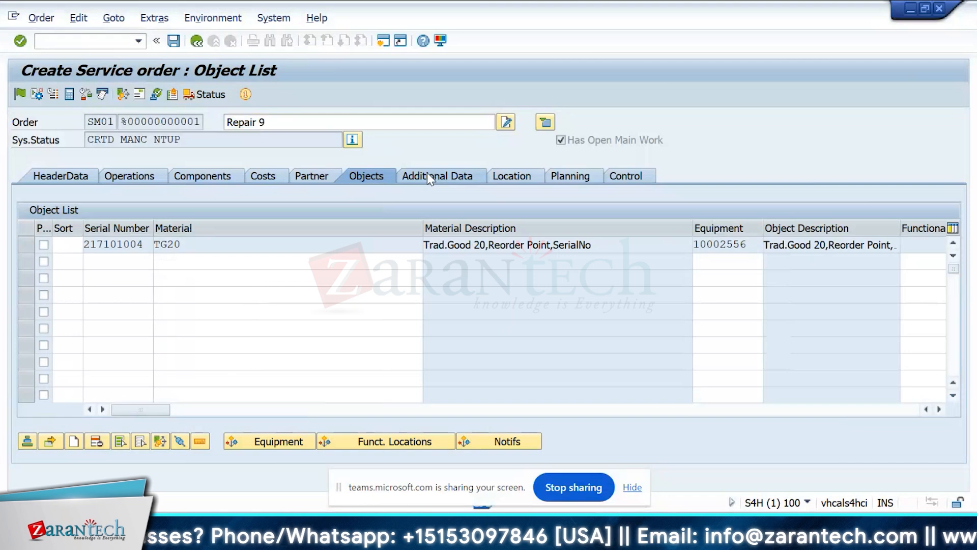
pyautogui.click(500, 160)
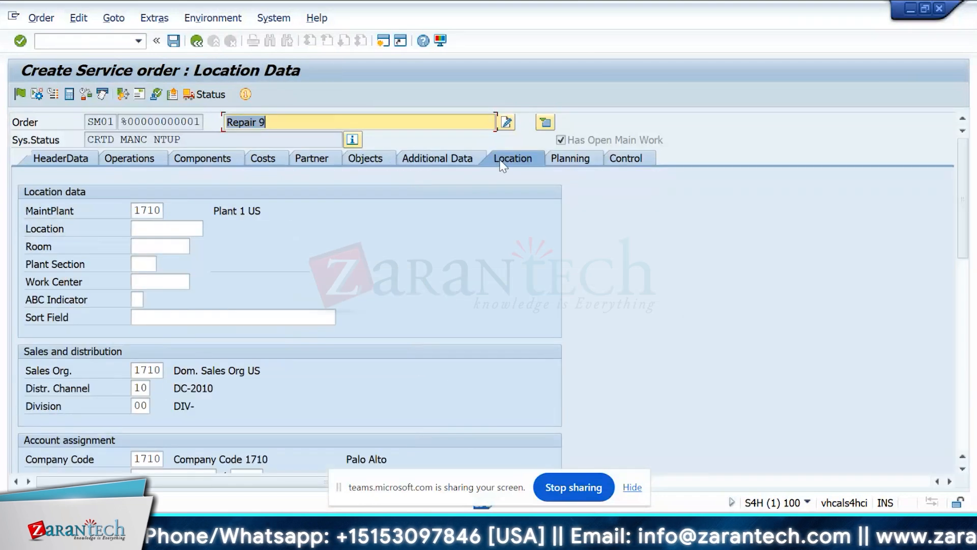
pyautogui.click(573, 160)
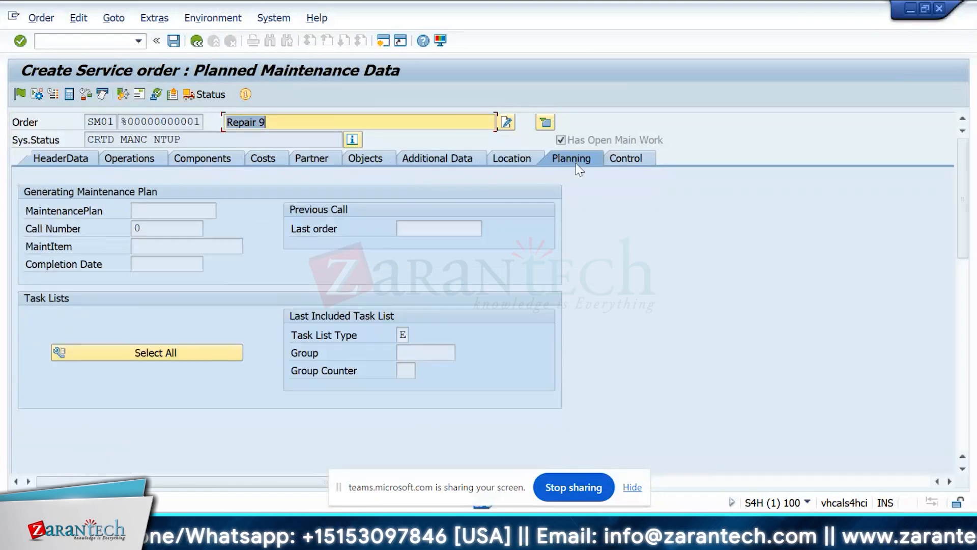
pyautogui.click(630, 160)
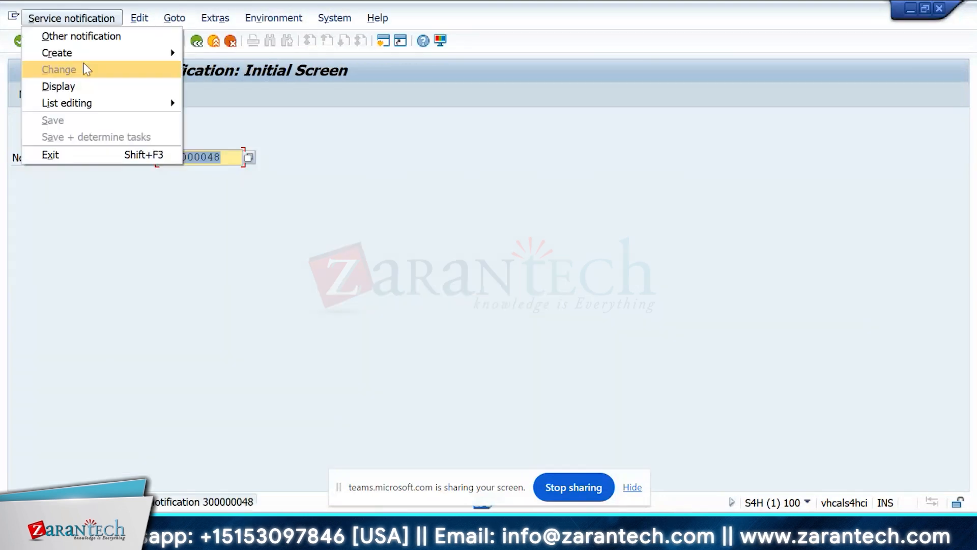
# Reopen the Repair 9 service notification for changing and display the header data of its saved service order.
pyautogui.press('Escape')
pyautogui.press('Return')
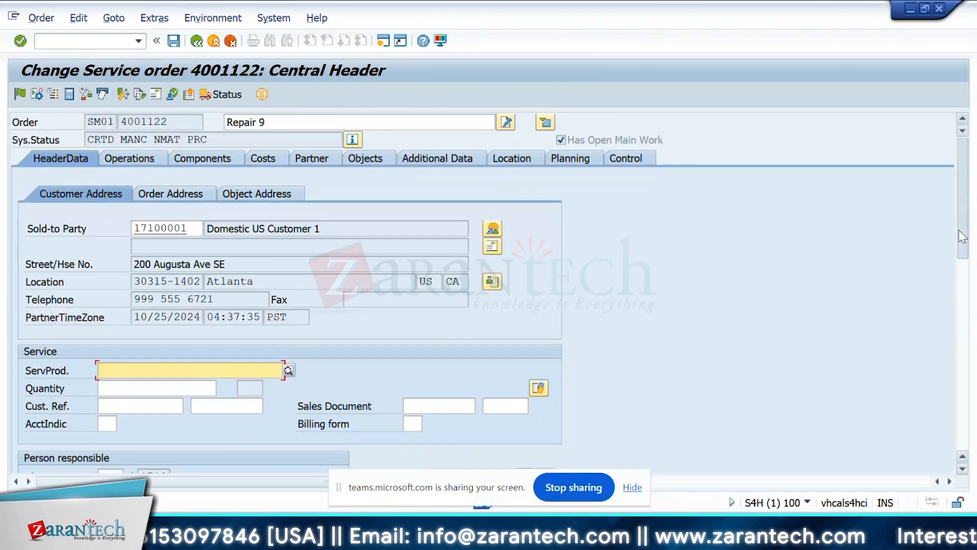
pyautogui.scroll(-2, 962, 236)
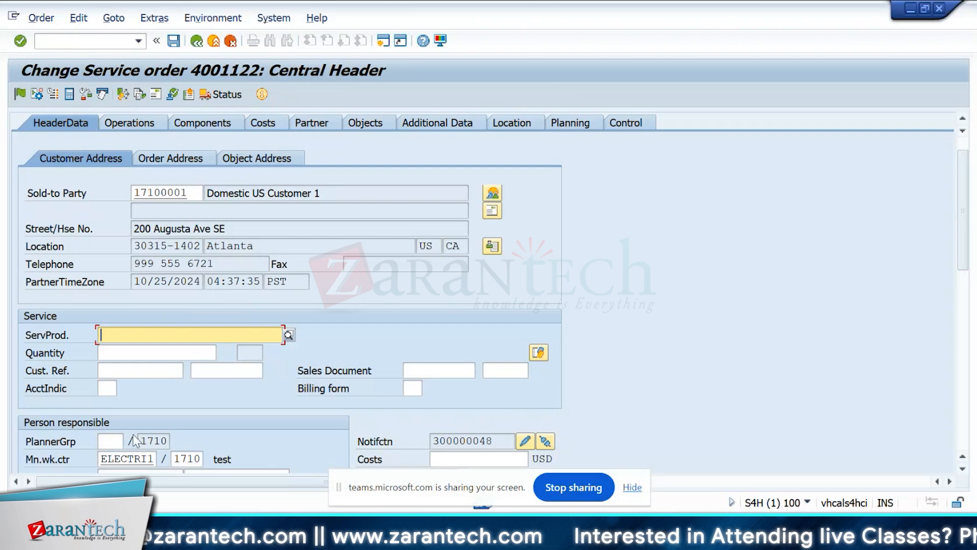
# Open a new SAP session and bring up the Create/Process Service Products table.
pyautogui.click(94, 45)
pyautogui.write('/oi')
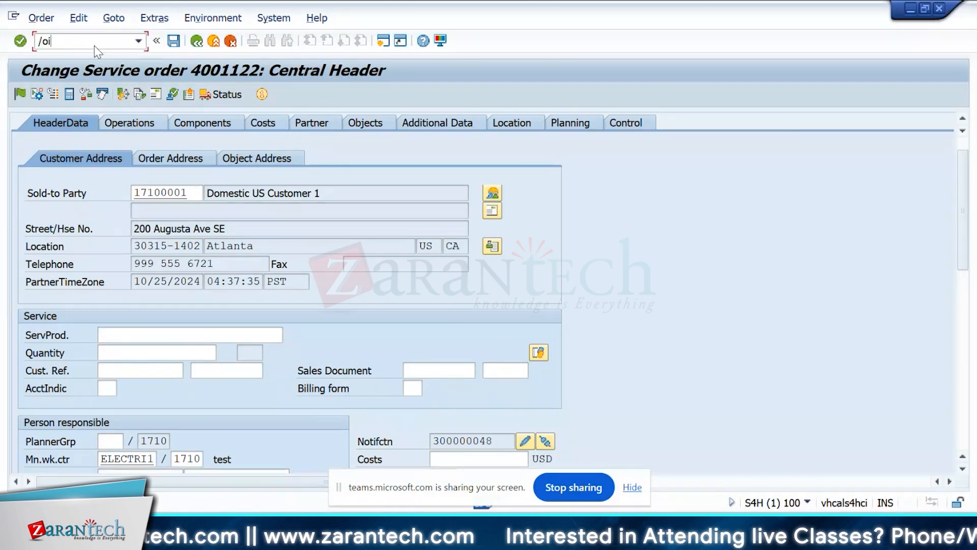
pyautogui.write('w552')
pyautogui.press('Return')
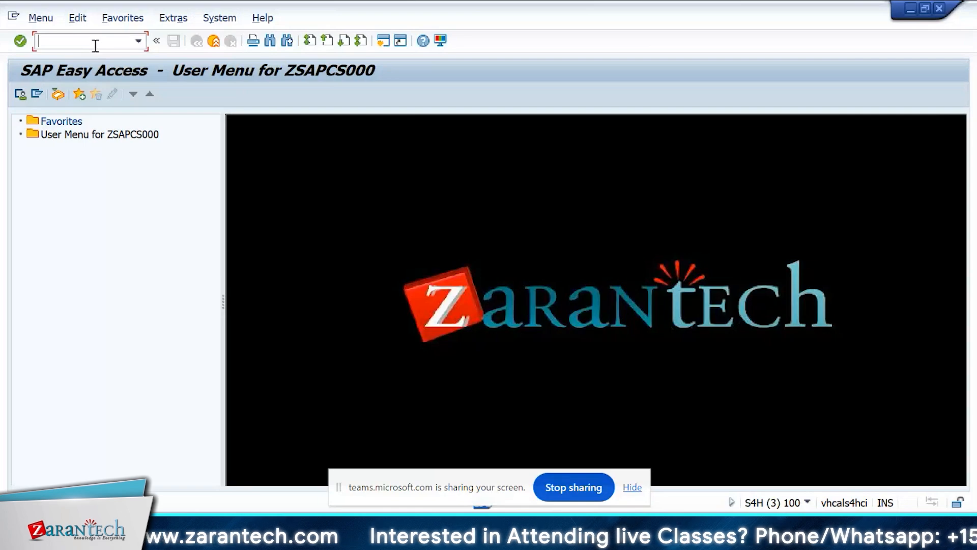
pyautogui.hotkey('alt', 'Tab')
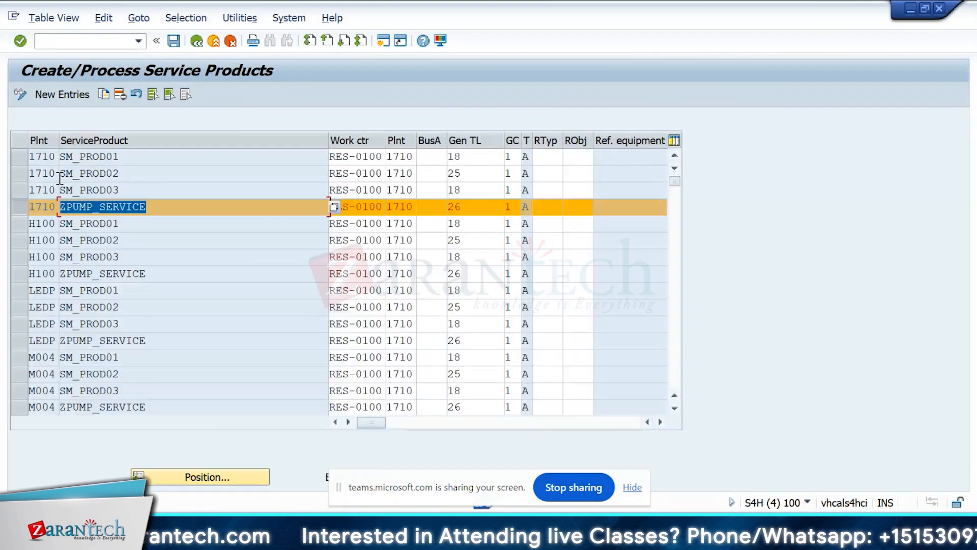
# Switch away from the service products table and bring up the Repair 9 service order for changing.
pyautogui.hotkey('alt', 'Tab')
pyautogui.hotkey('alt', 'Tab')
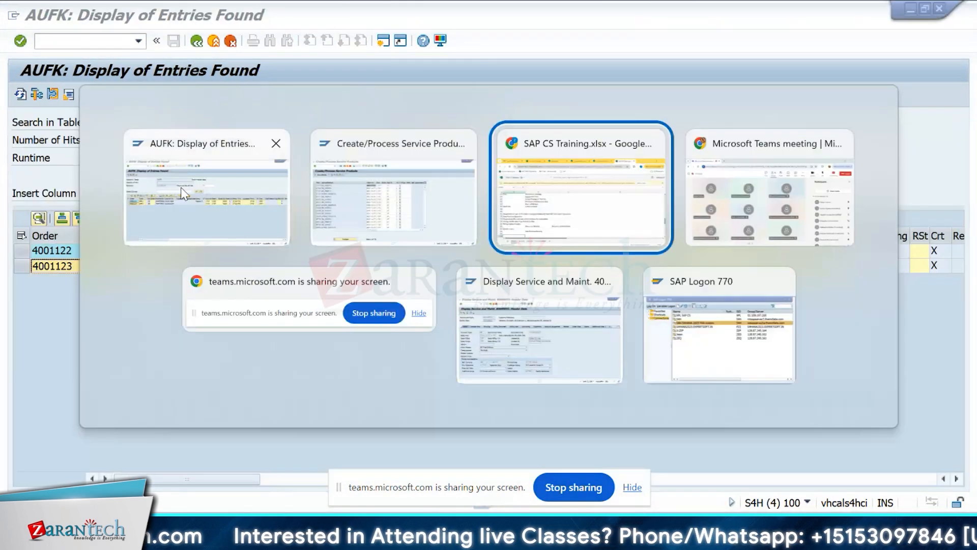
pyautogui.hotkey('alt', 'Tab')
pyautogui.hotkey('alt', 'Tab')
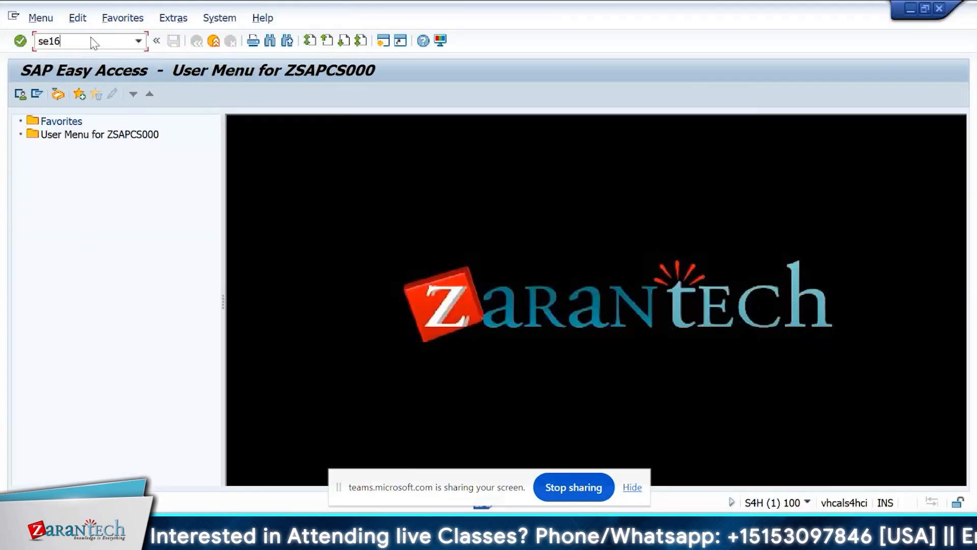
pyautogui.write('n')
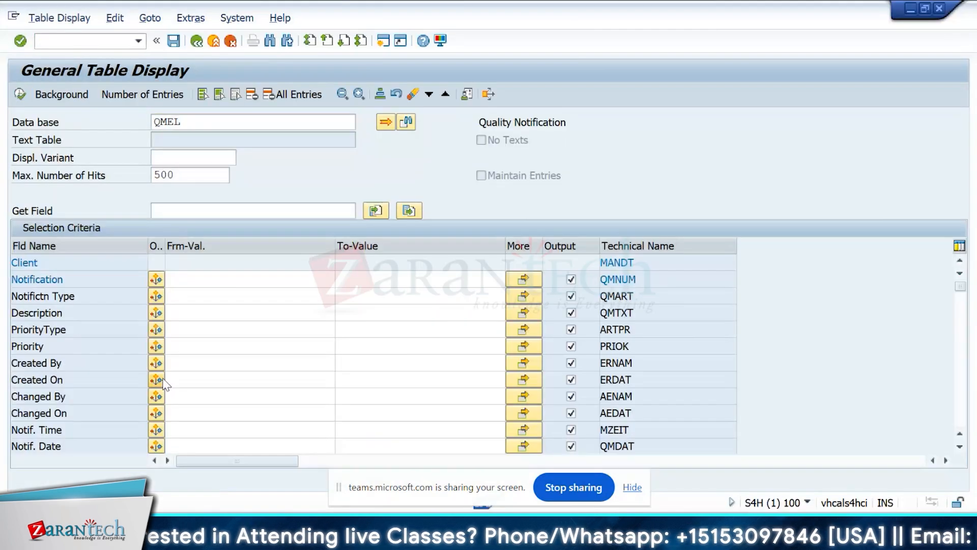
pyautogui.press('F8')
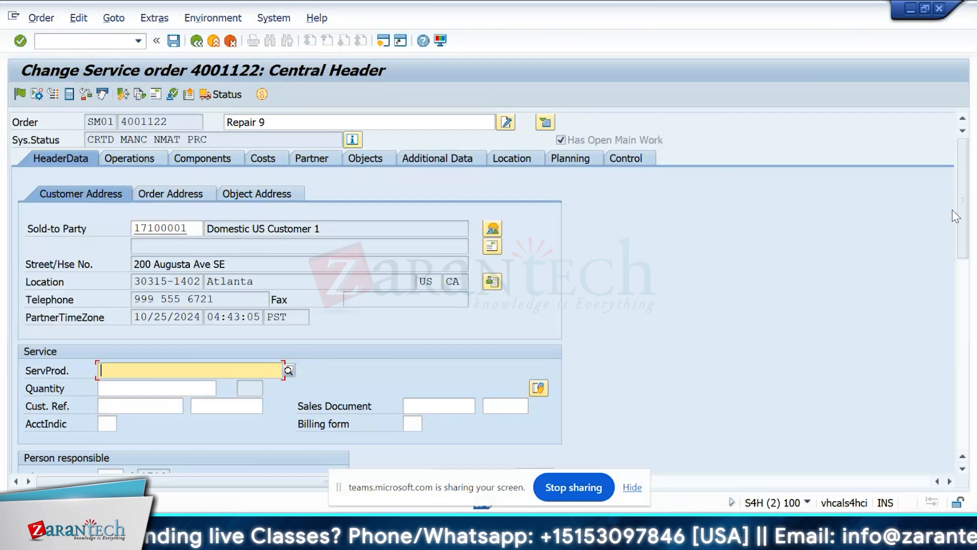
# Review the order's service, responsibility and date data and check which maintenance activity types are available.
pyautogui.scroll(-3, 970, 252)
pyautogui.moveTo(969, 252); pyautogui.dragTo(967, 269)
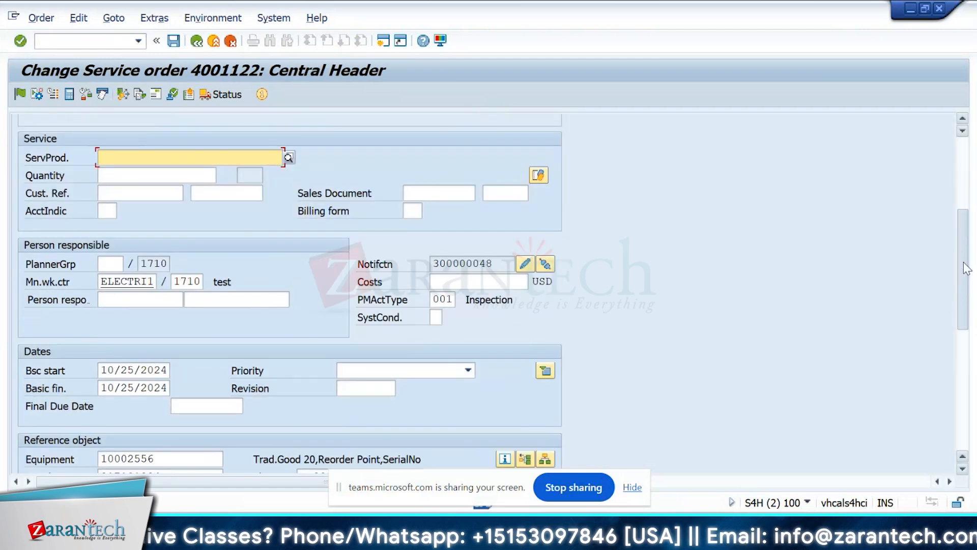
pyautogui.scroll(-1, 967, 269)
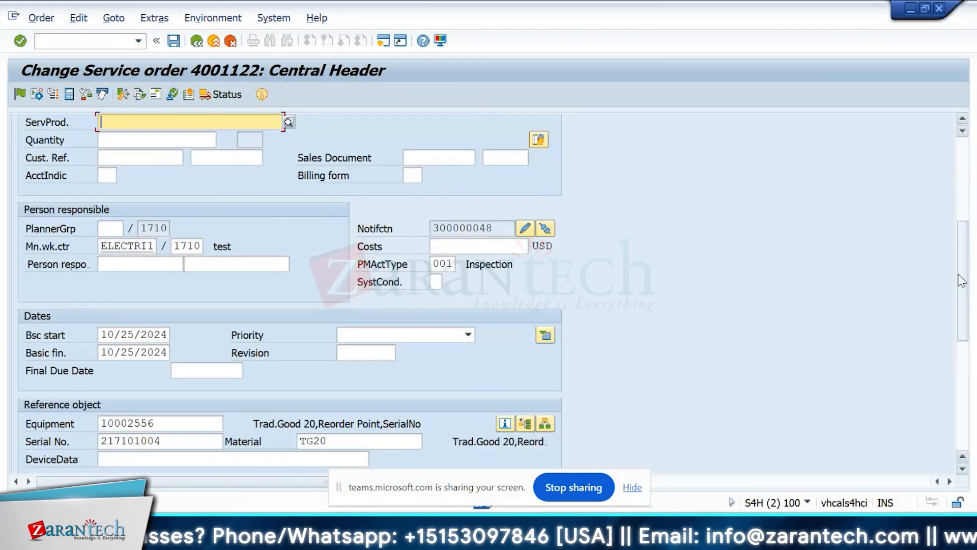
pyautogui.click(451, 265)
pyautogui.press('Return')
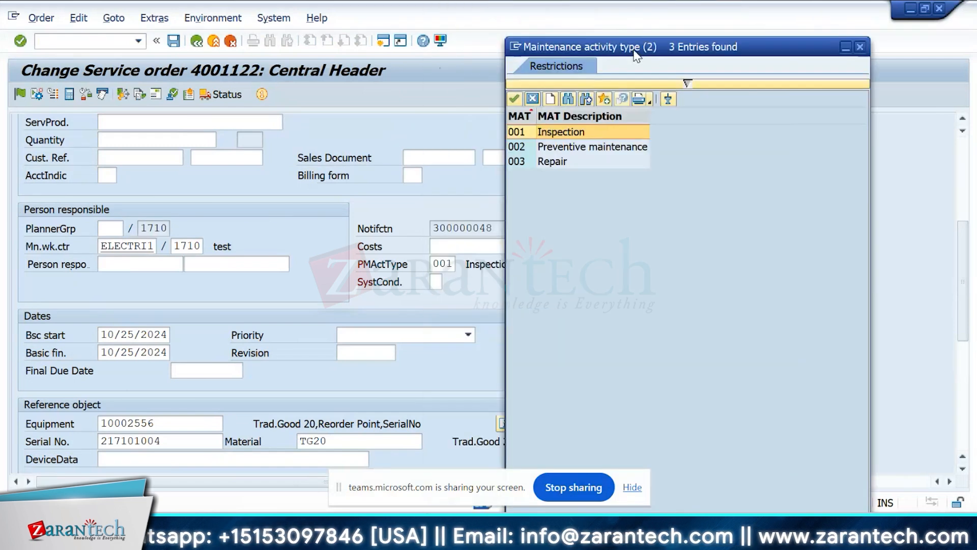
pyautogui.moveTo(634, 51); pyautogui.dragTo(673, 51)
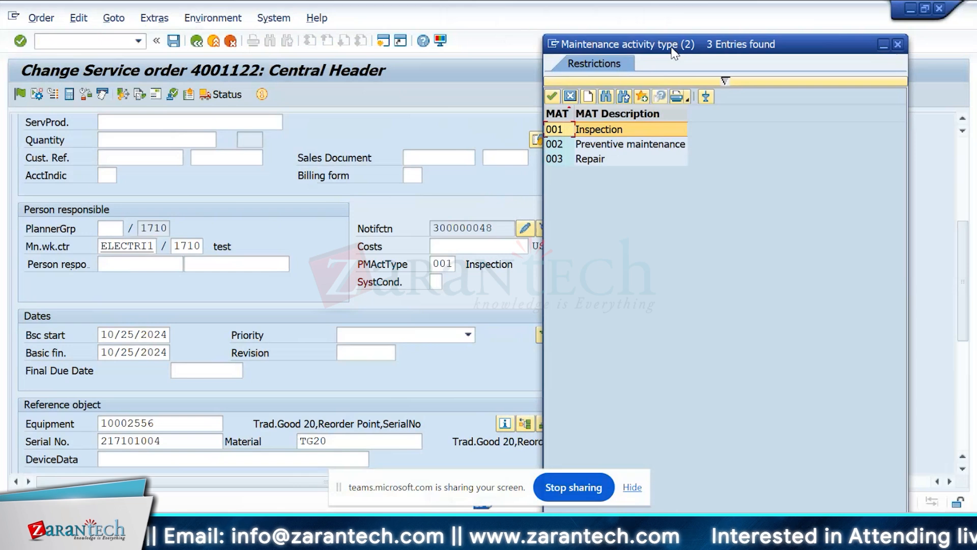
pyautogui.moveTo(674, 51); pyautogui.dragTo(659, 69)
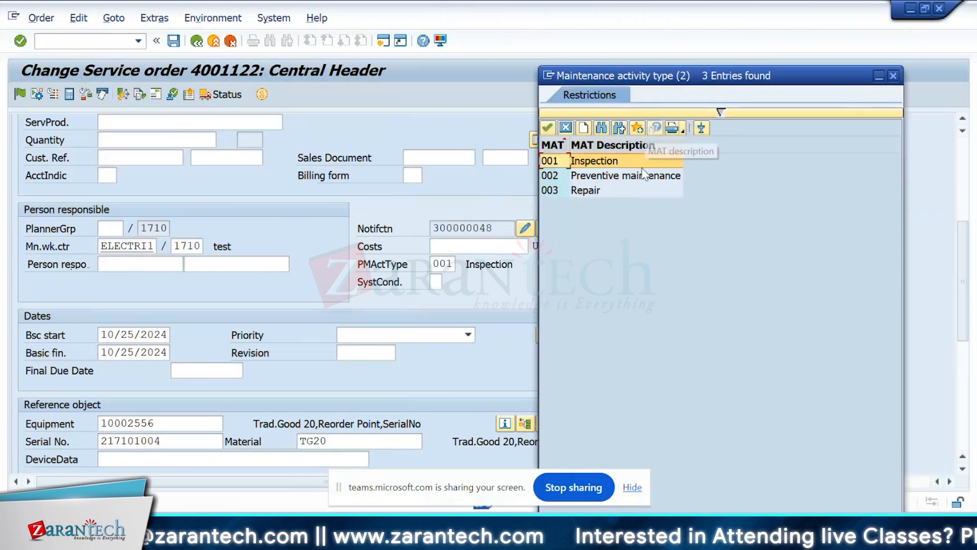
pyautogui.click(892, 77)
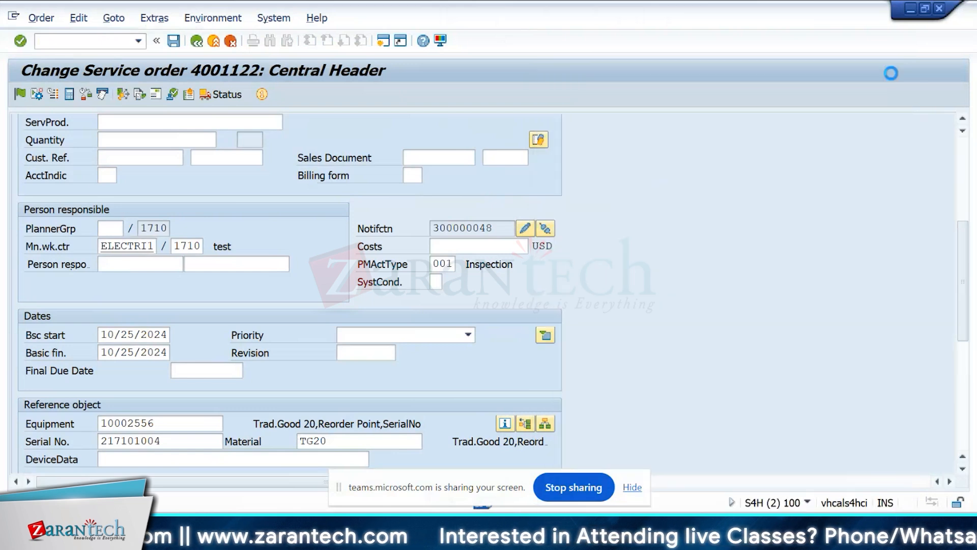
pyautogui.moveTo(957, 296); pyautogui.dragTo(959, 167)
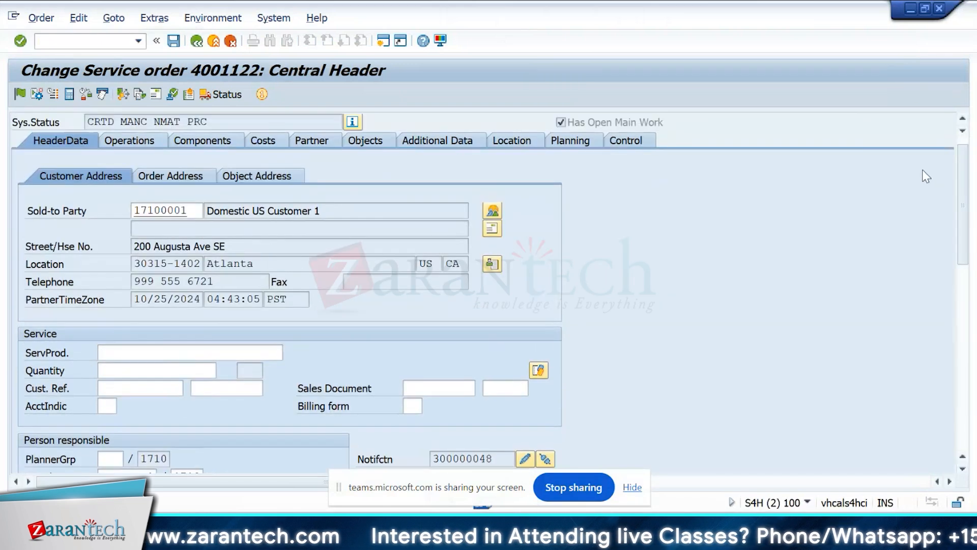
pyautogui.click(173, 347)
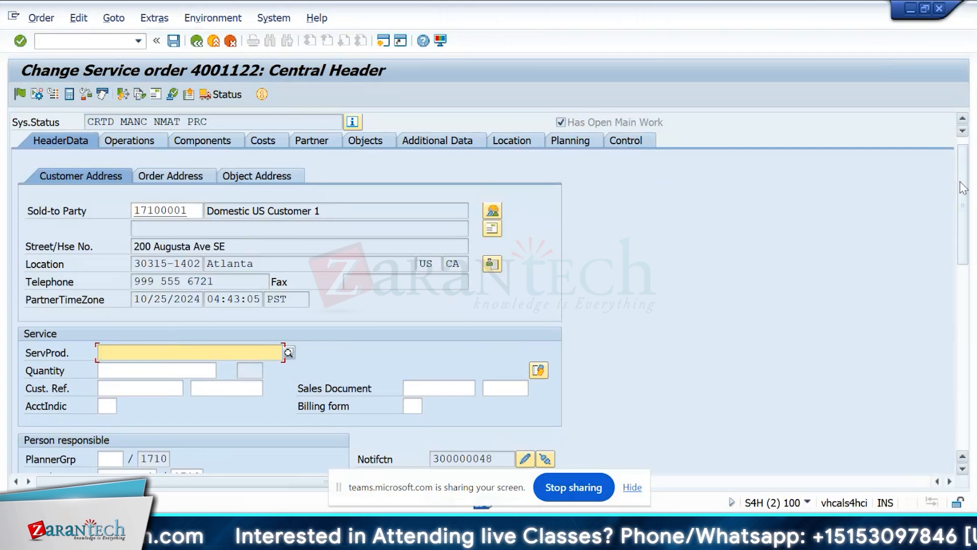
pyautogui.scroll(1, 965, 186)
# Select operation 0010, look at the direct entry option for a general task list and close it without choosing one.
pyautogui.click(130, 158)
pyautogui.click(27, 246)
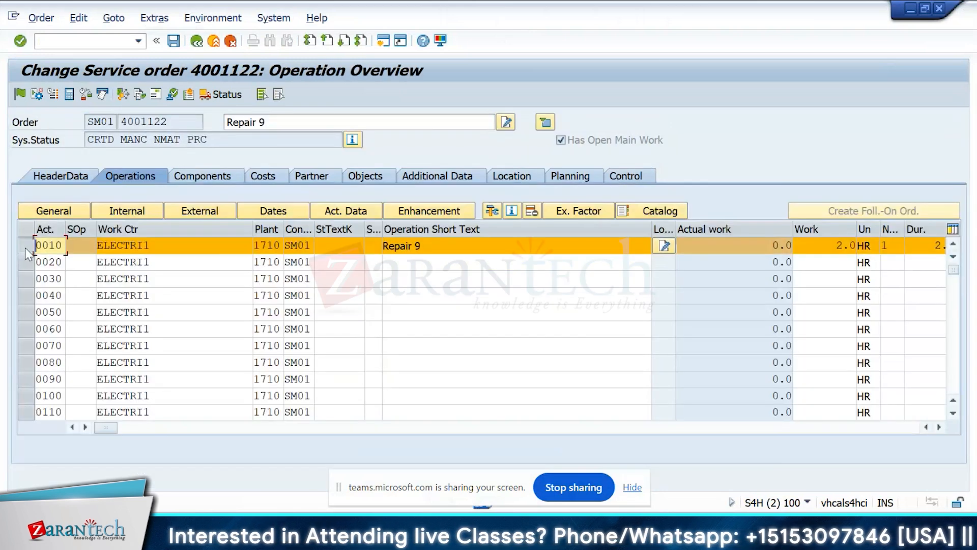
pyautogui.click(154, 18)
pyautogui.moveTo(268, 31)
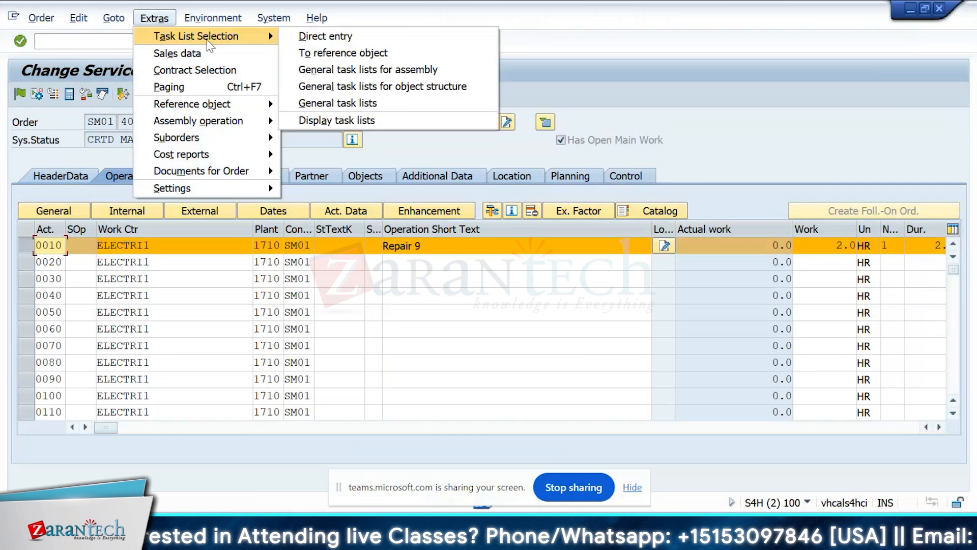
pyautogui.click(321, 35)
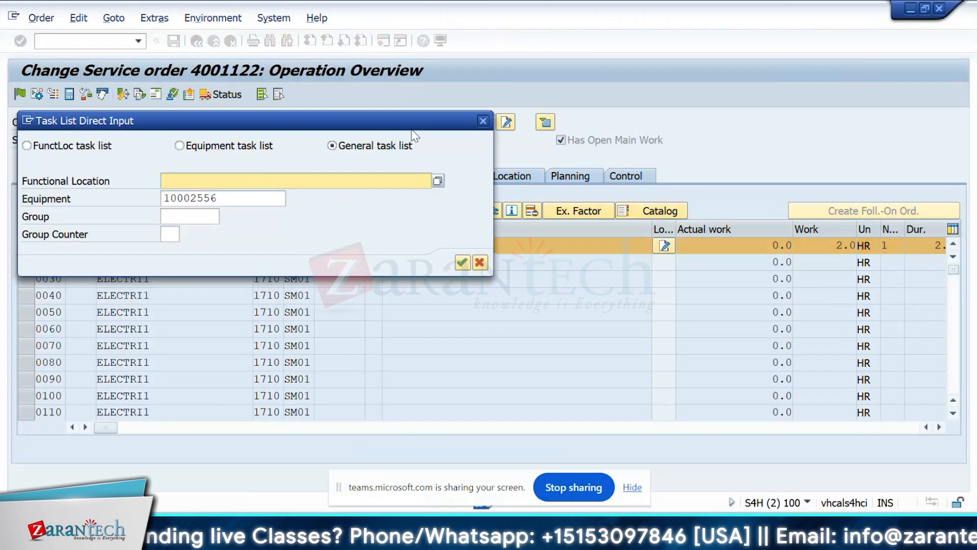
pyautogui.click(478, 123)
# Return to the order's header data and examine its customer, service, responsible person and date sections.
pyautogui.click(62, 175)
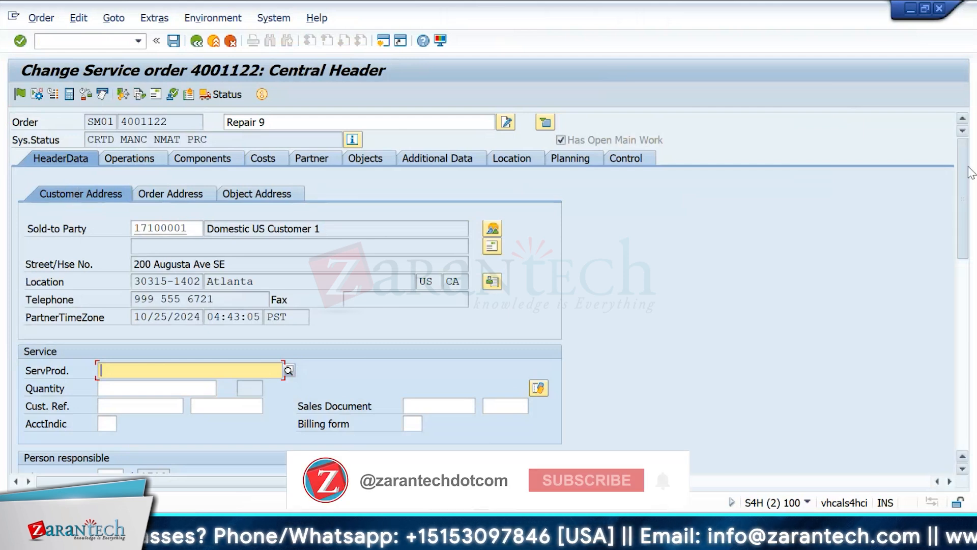
pyautogui.scroll(-1, 971, 188)
pyautogui.moveTo(971, 192); pyautogui.dragTo(971, 244)
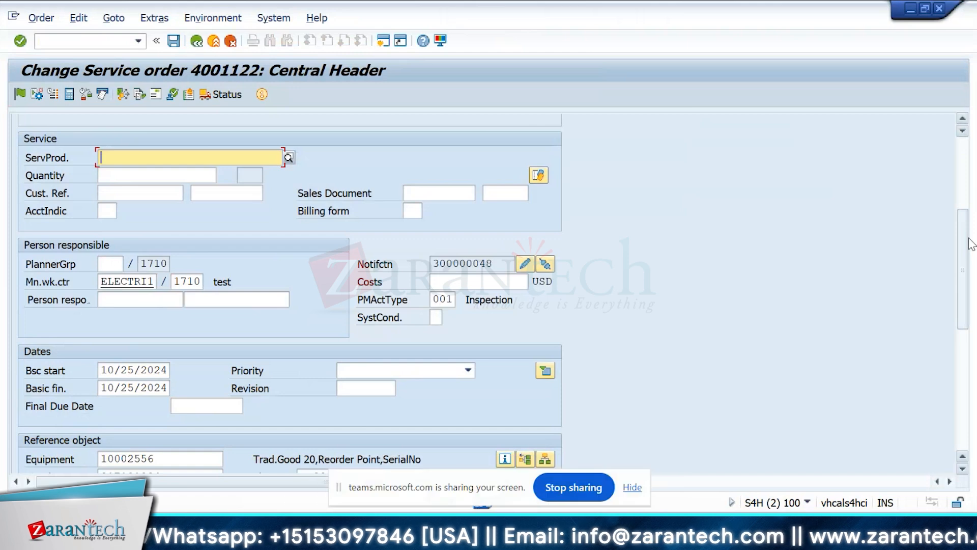
pyautogui.moveTo(971, 243); pyautogui.dragTo(967, 153)
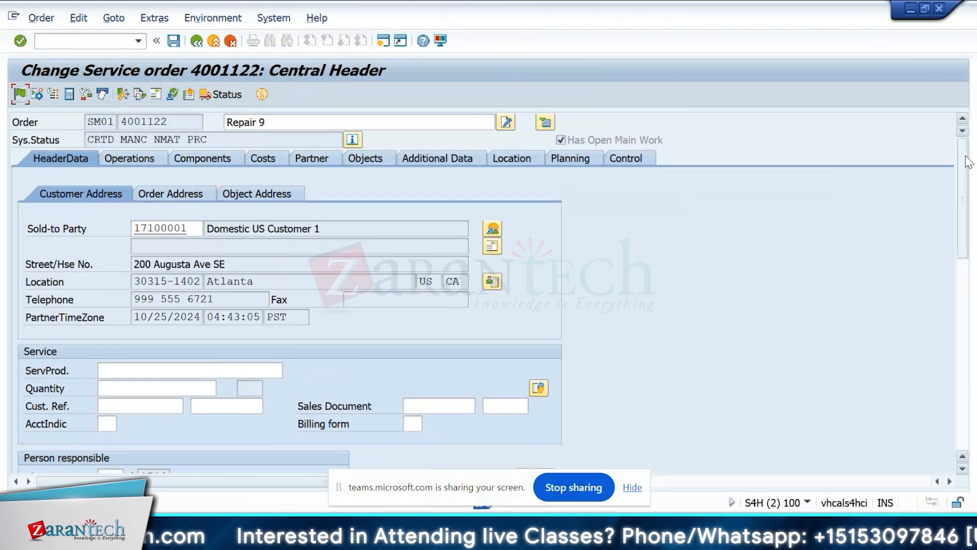
pyautogui.scroll(-1, 278, 141)
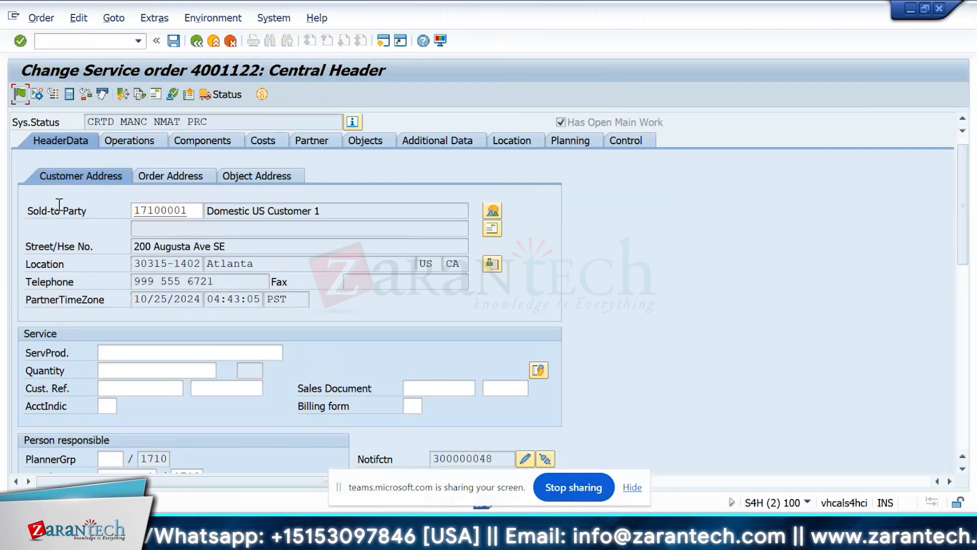
pyautogui.moveTo(962, 214); pyautogui.dragTo(960, 273)
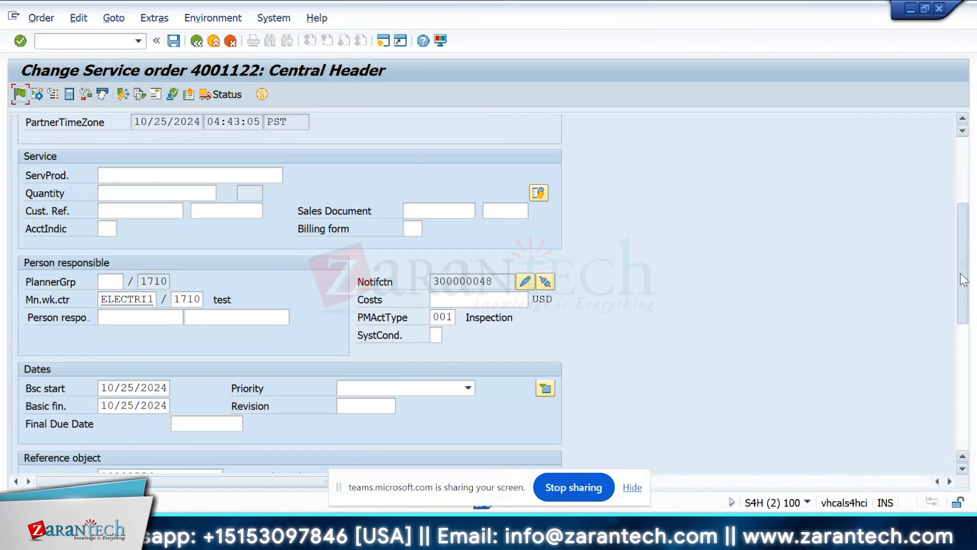
pyautogui.scroll(5, 960, 272)
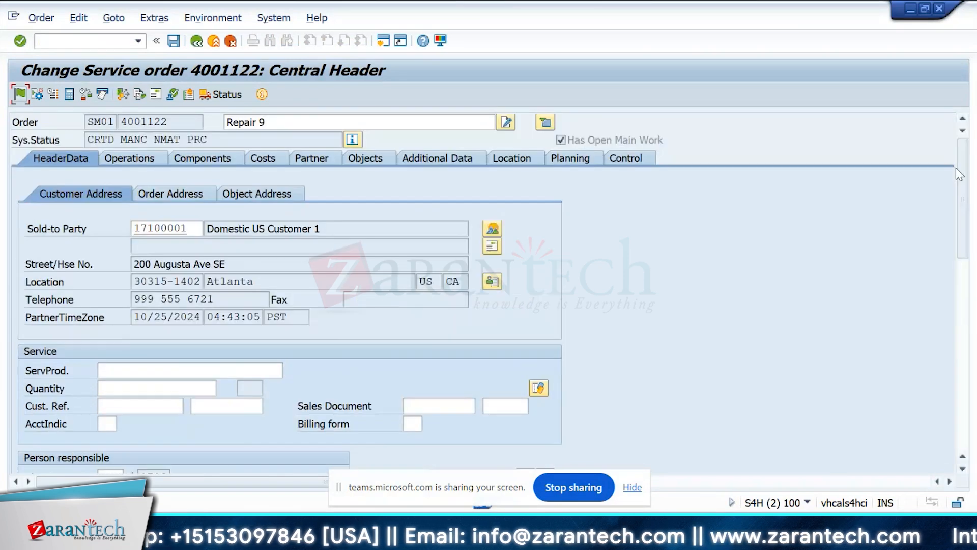
# Examine the estimated and planned costs of internal activity in the order's cost overview.
pyautogui.click(272, 159)
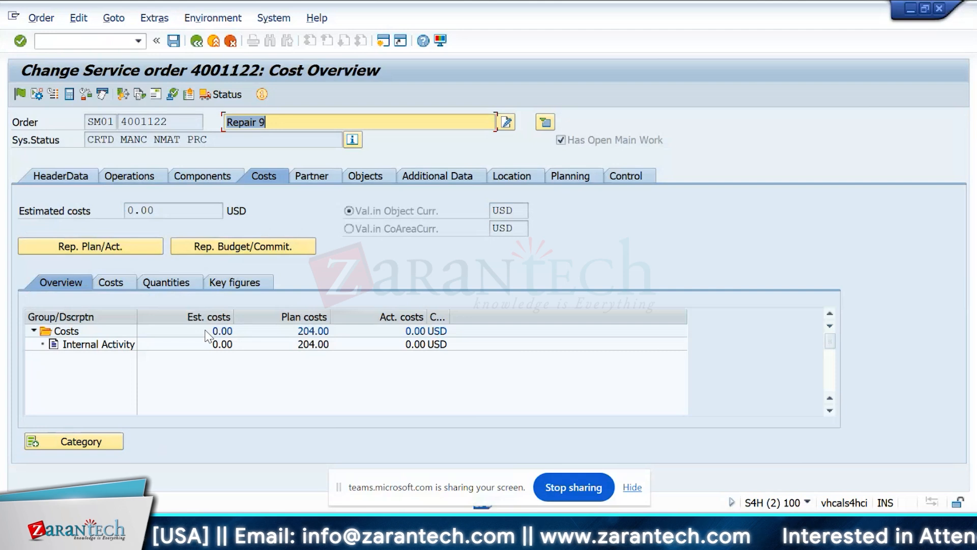
pyautogui.click(285, 345)
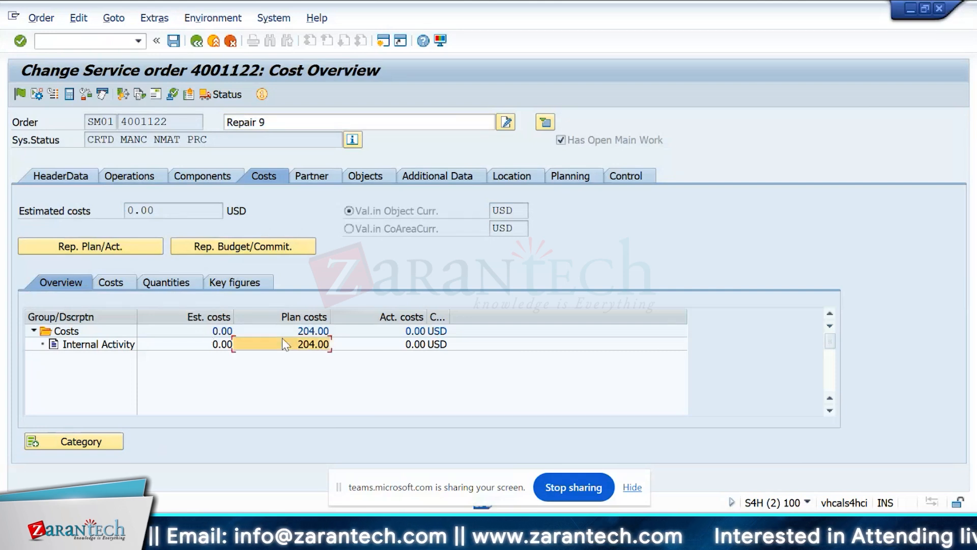
pyautogui.click(221, 345)
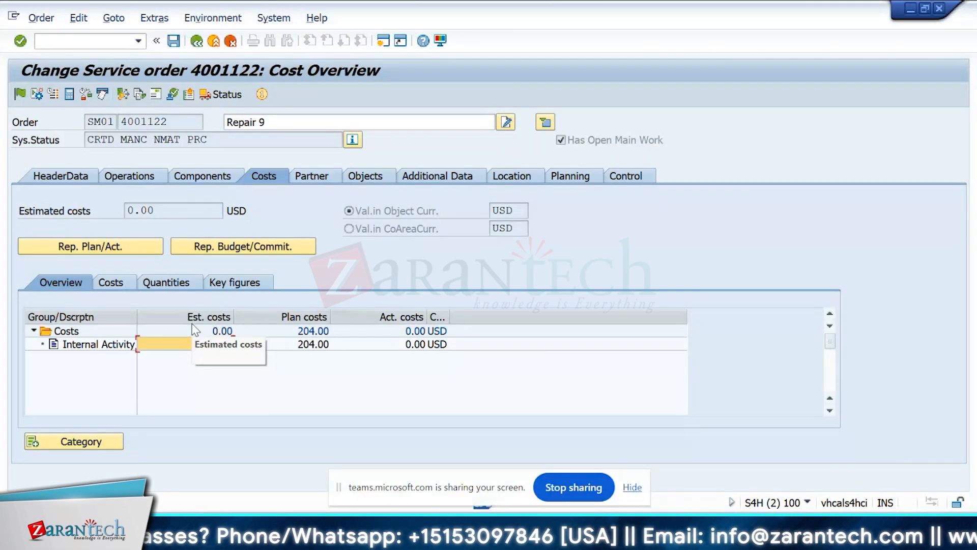
# Set the estimated costs in the order's header data to 10,000 USD.
pyautogui.click(61, 175)
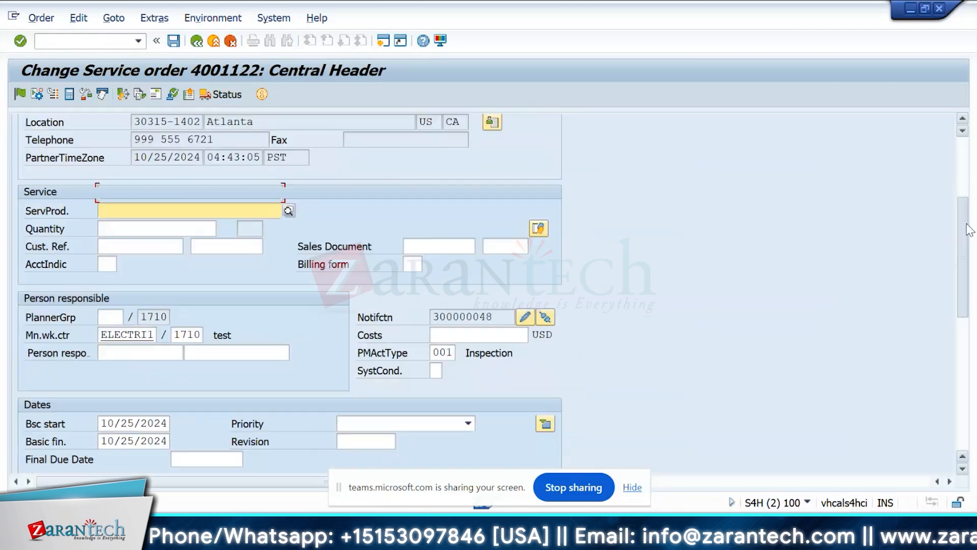
pyautogui.scroll(-1, 471, 279)
pyautogui.click(474, 317)
pyautogui.write('10000')
pyautogui.press('Return')
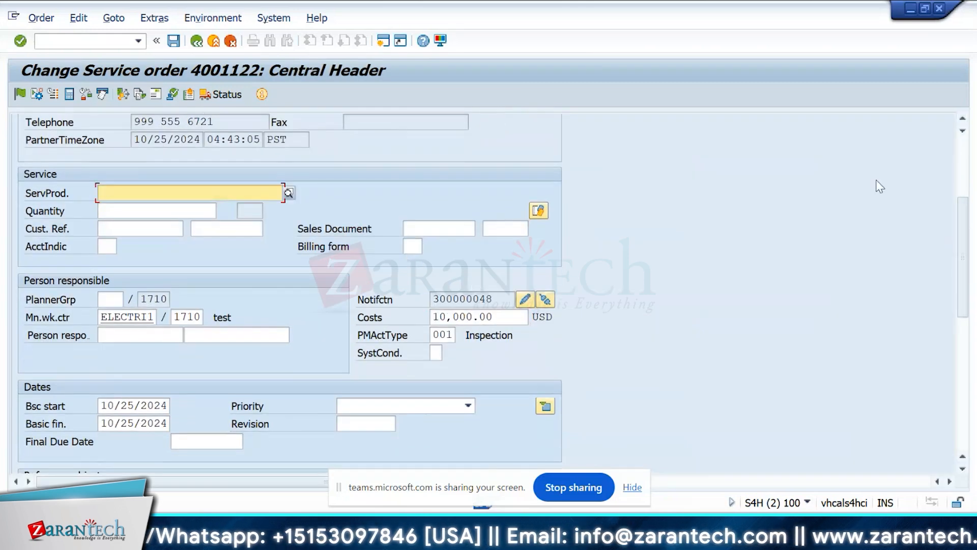
# Compare the order's estimated and plan costs, and check the planned work and duration of operation 0010.
pyautogui.click(273, 159)
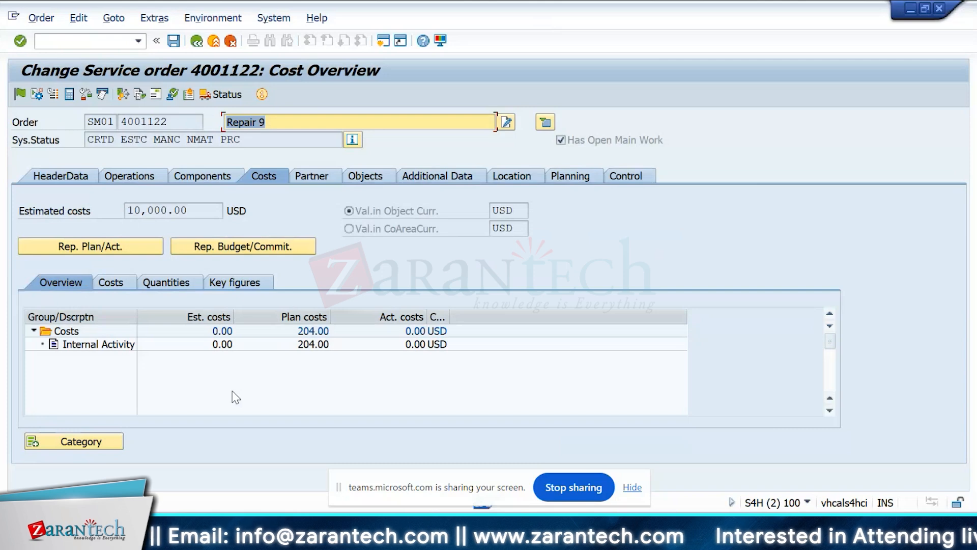
pyautogui.click(307, 320)
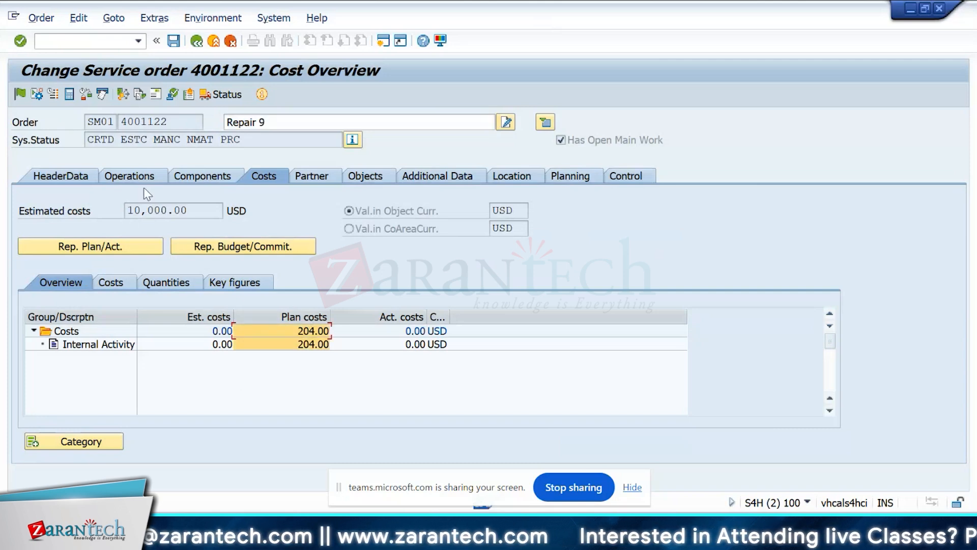
pyautogui.click(123, 171)
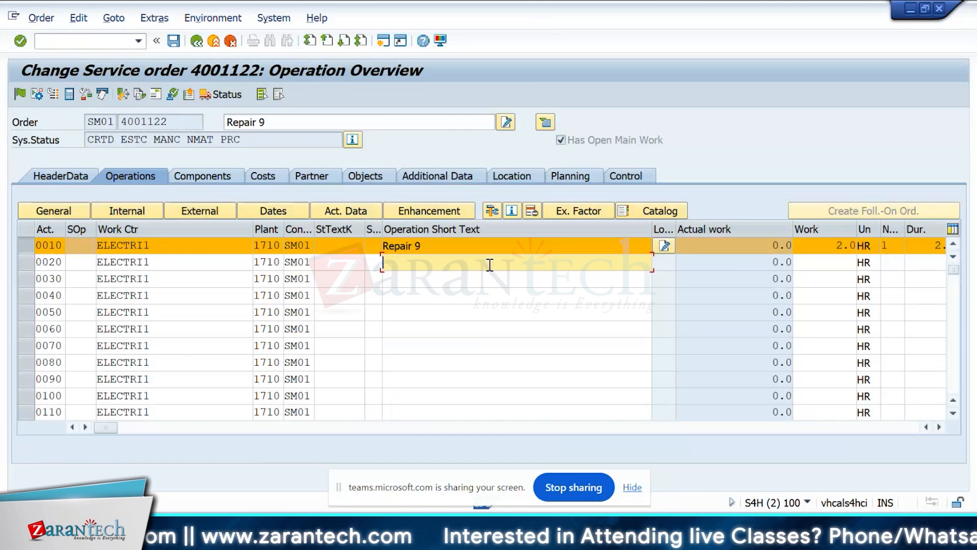
pyautogui.click(847, 246)
pyautogui.moveTo(104, 426); pyautogui.dragTo(138, 428)
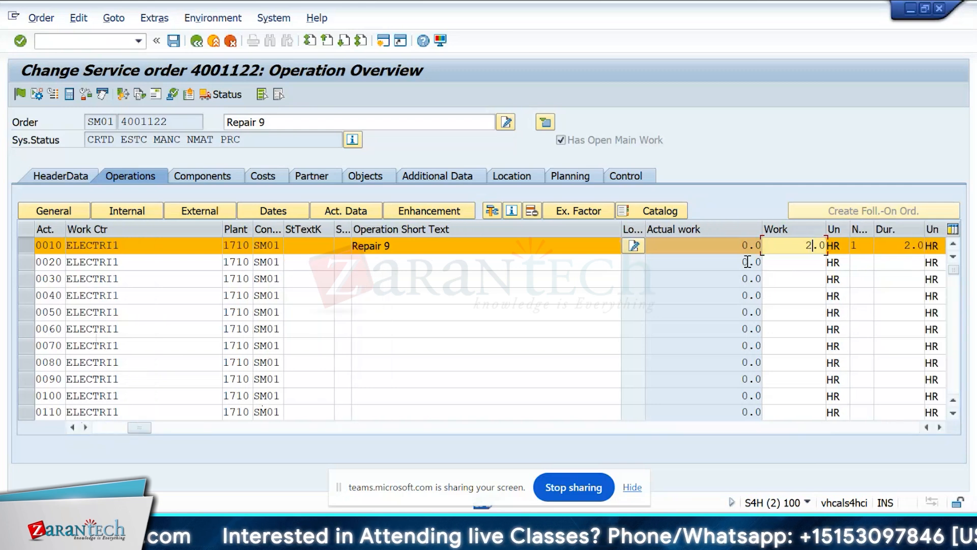
# Add material TG20 as component item 0010 of the service order.
pyautogui.click(214, 182)
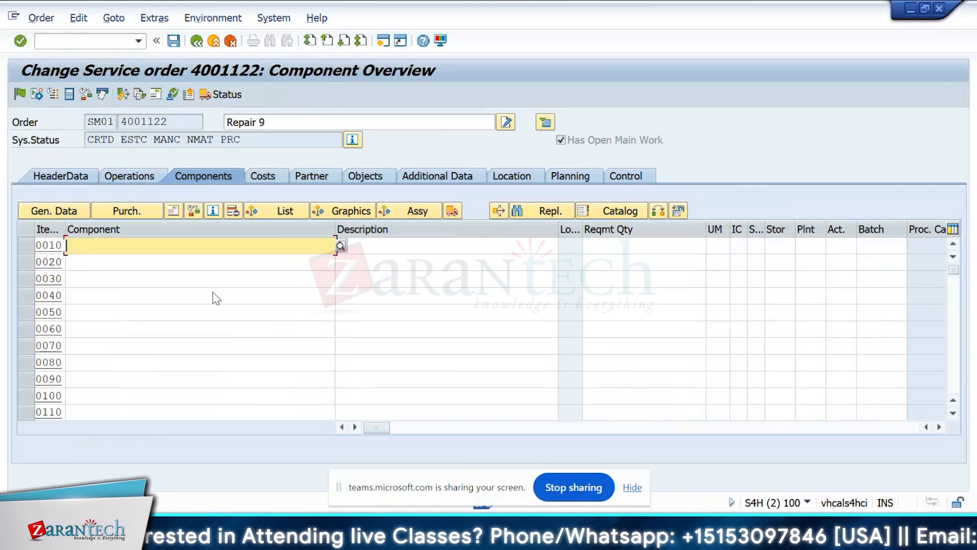
pyautogui.press('Down')
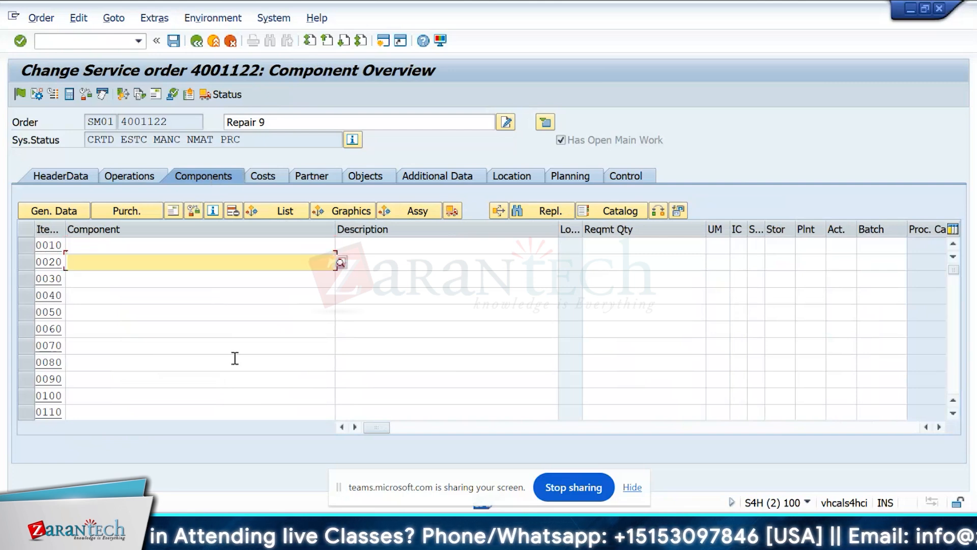
pyautogui.press('Up')
pyautogui.write('tg20')
pyautogui.press('Return')
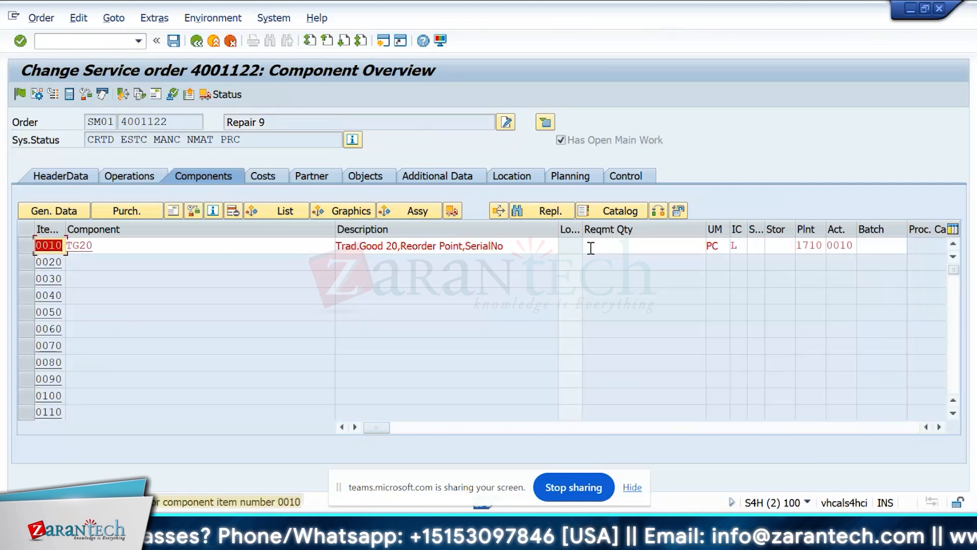
# Set the TG20 component's storage location to 171A and its requirement quantity to 1.
pyautogui.click(788, 246)
pyautogui.write('171A')
pyautogui.press('Return')
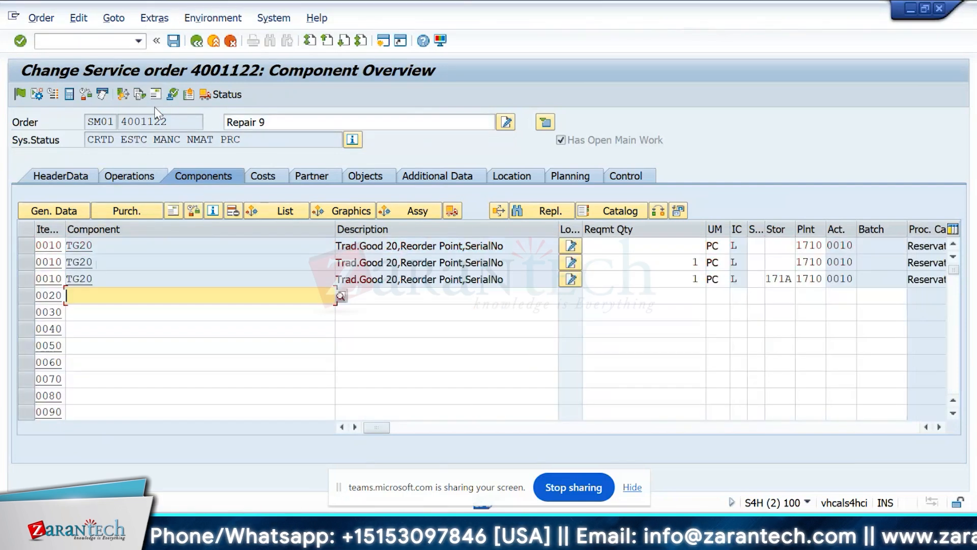
pyautogui.click(698, 244)
pyautogui.write('1')
pyautogui.press('Return')
pyautogui.click(29, 246)
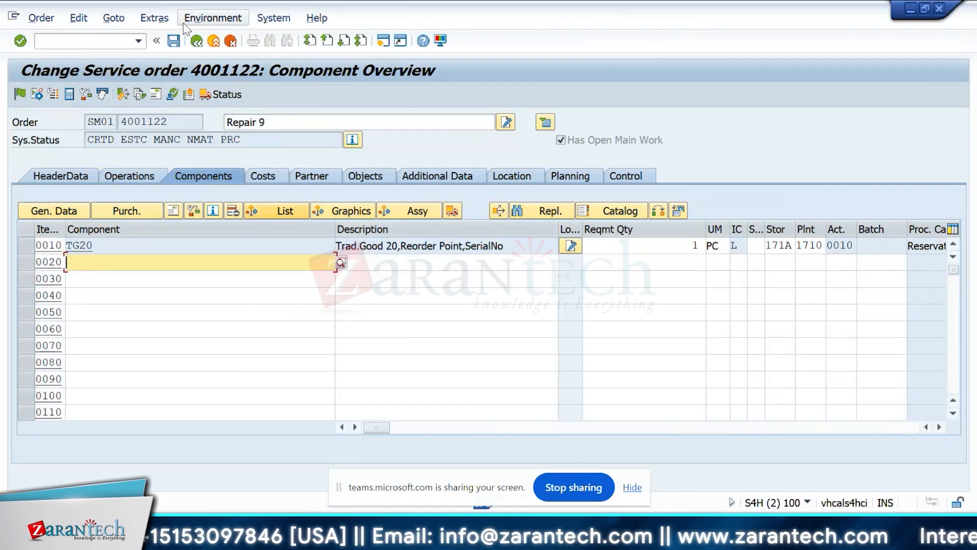
# Save the service order and check its plan costs for internal activity and overhead in the cost overview.
pyautogui.click(173, 45)
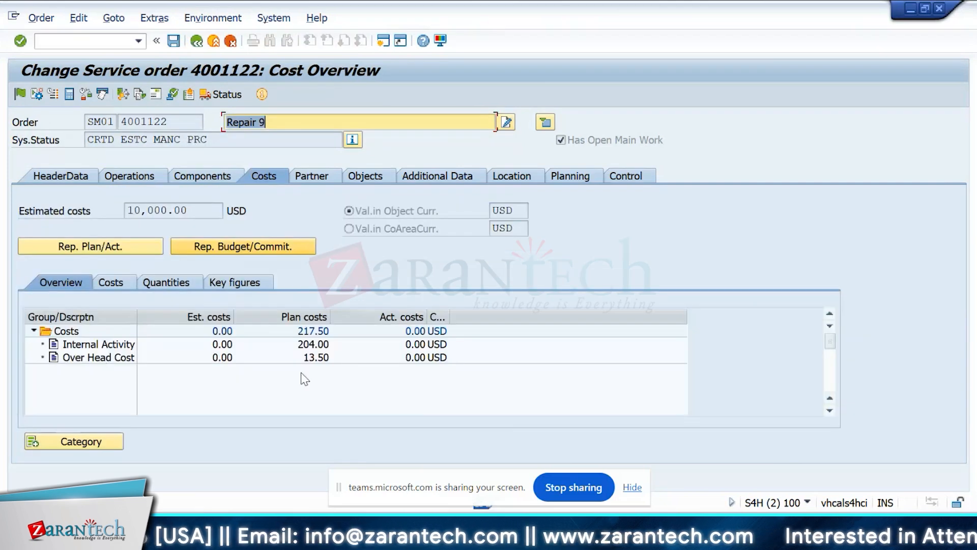
pyautogui.click(125, 358)
pyautogui.click(309, 345)
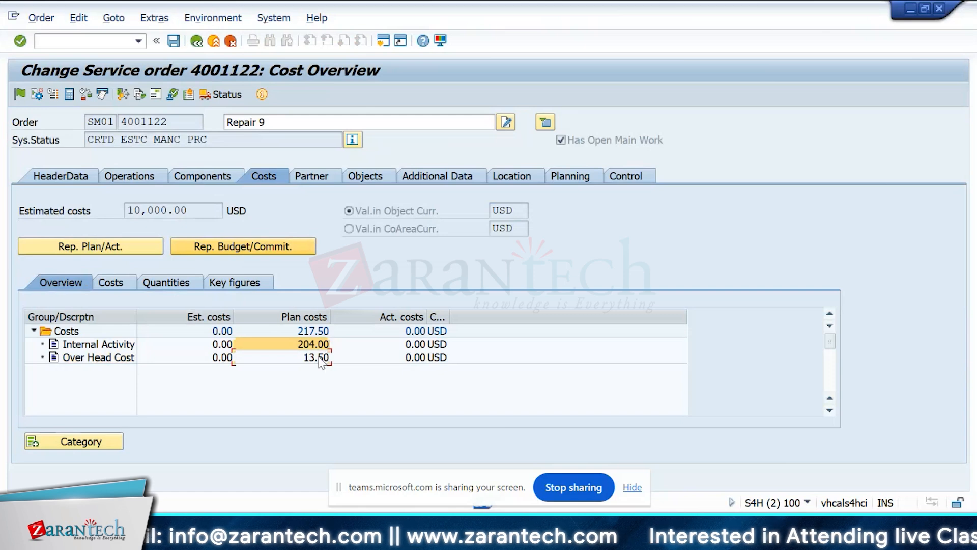
pyautogui.click(321, 356)
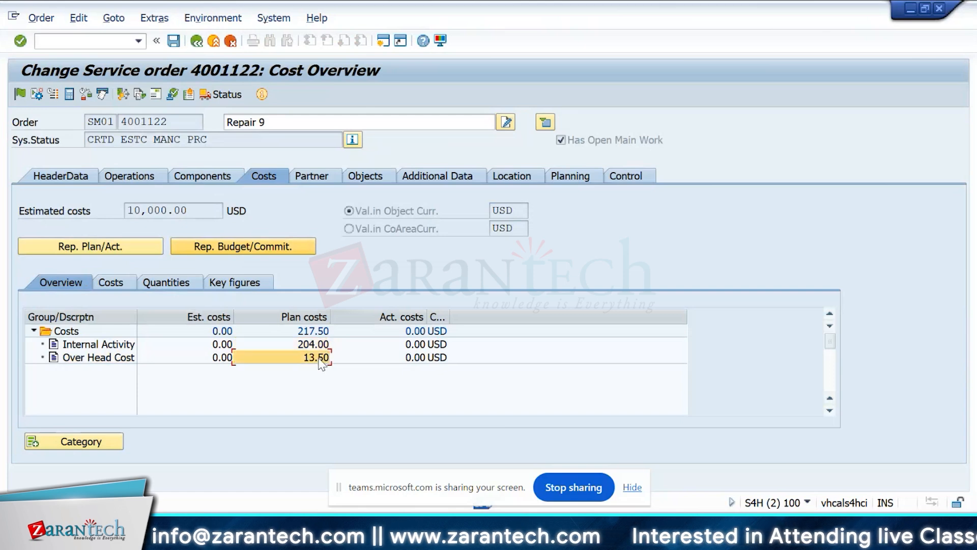
# Add material 2270 (PUMP-100) as component item 0020 of the service order.
pyautogui.click(213, 179)
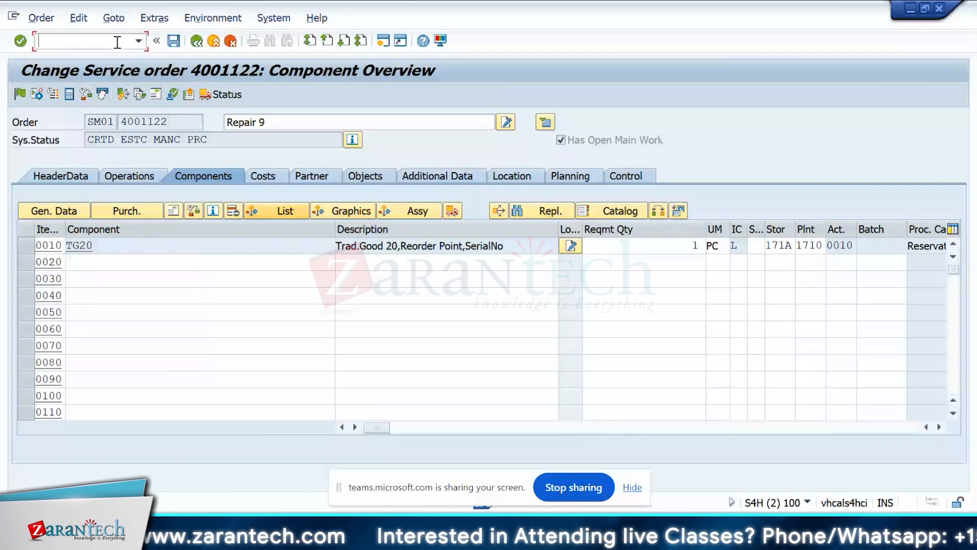
pyautogui.write('/o')
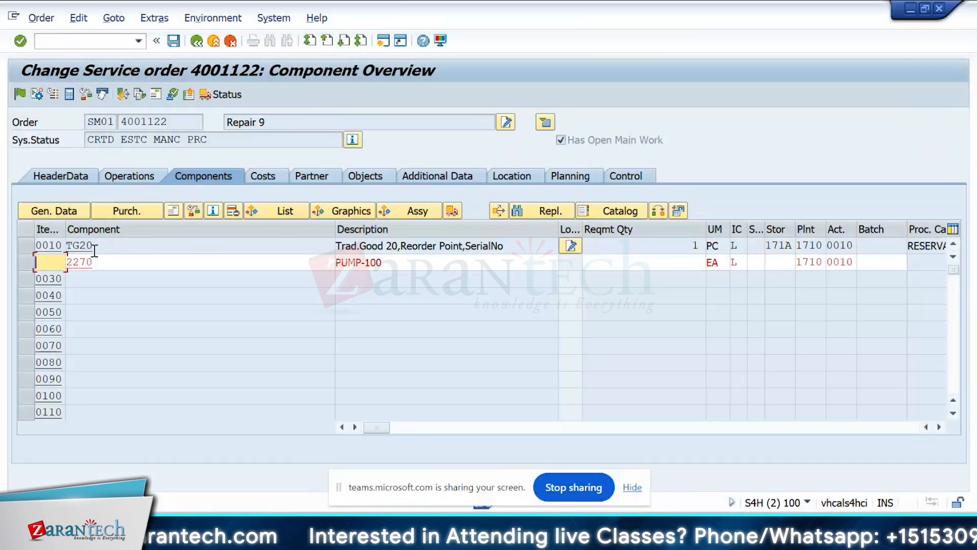
pyautogui.press('F3')
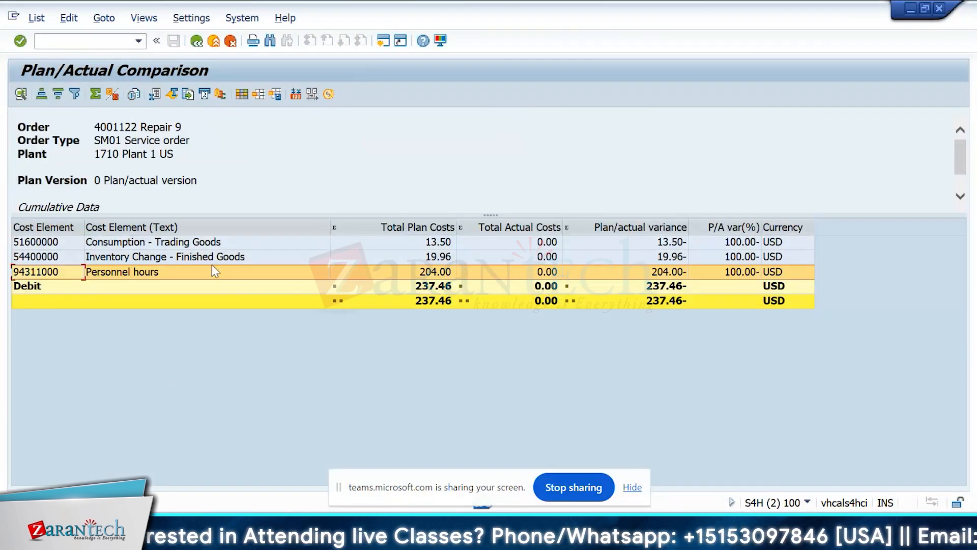
# Examine the order's plan/actual comparison report, comparing total plan and total actual costs for each cost element.
pyautogui.click(105, 263)
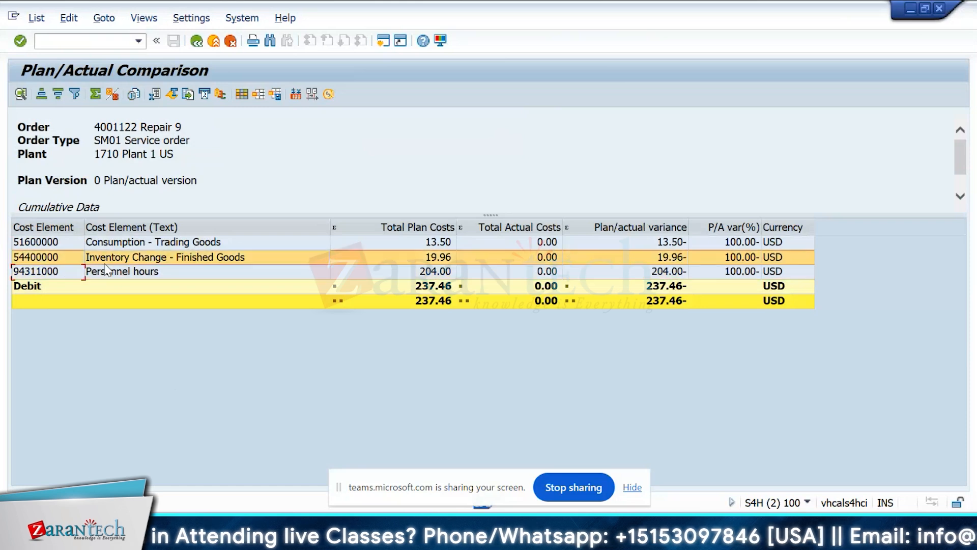
pyautogui.click(56, 242)
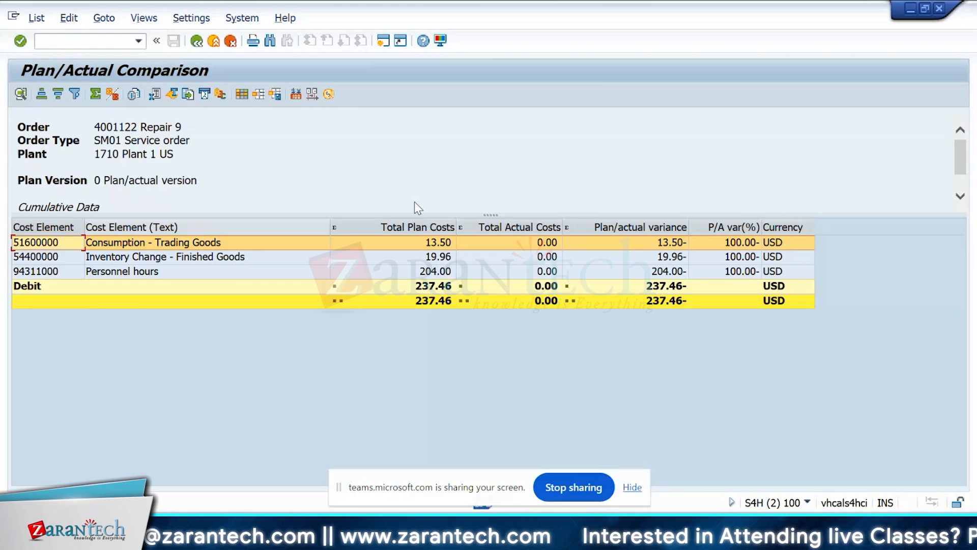
pyautogui.click(529, 228)
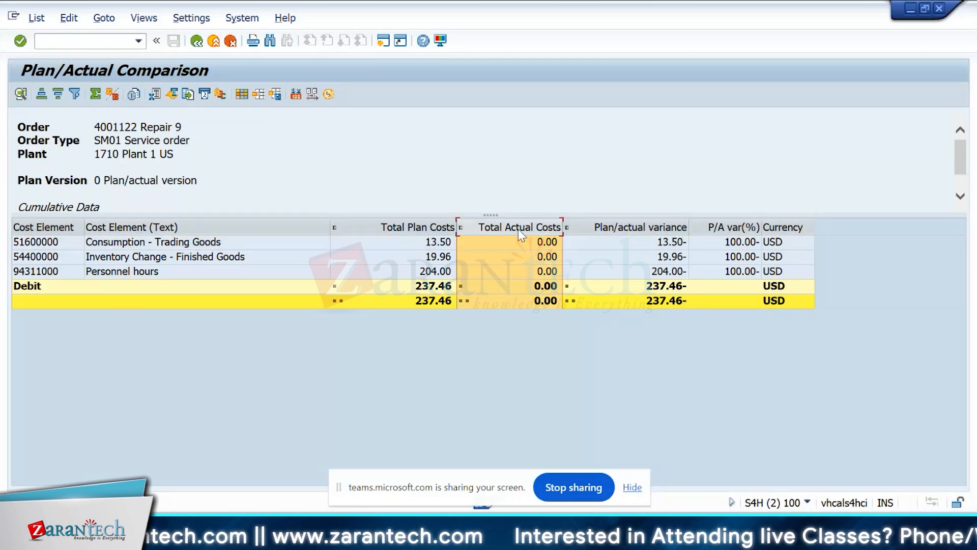
pyautogui.click(431, 243)
pyautogui.click(446, 227)
pyautogui.click(535, 224)
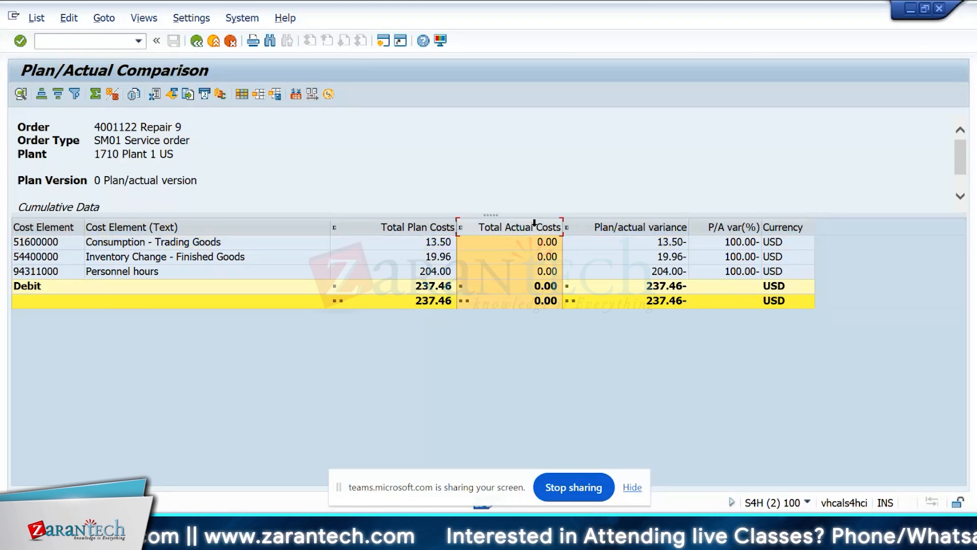
pyautogui.click(441, 227)
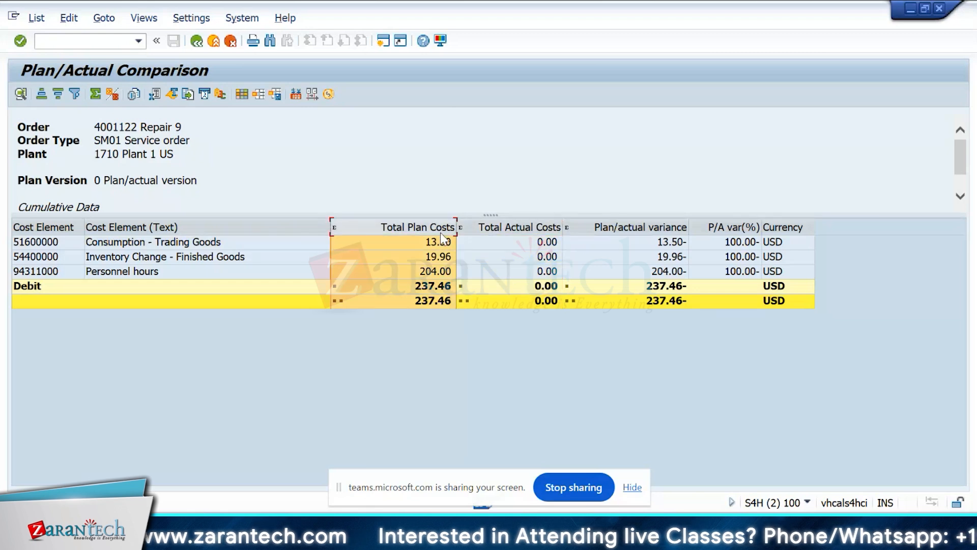
pyautogui.click(283, 260)
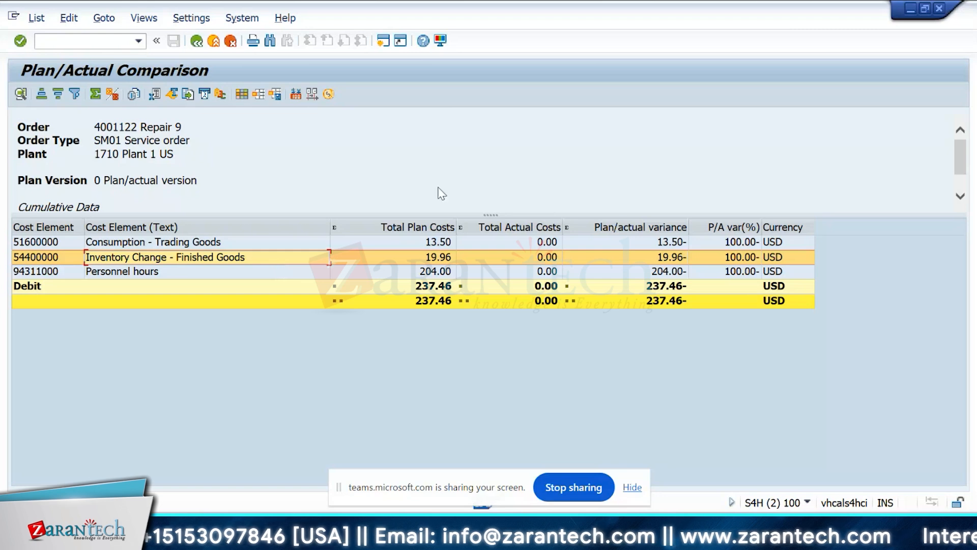
pyautogui.click(532, 228)
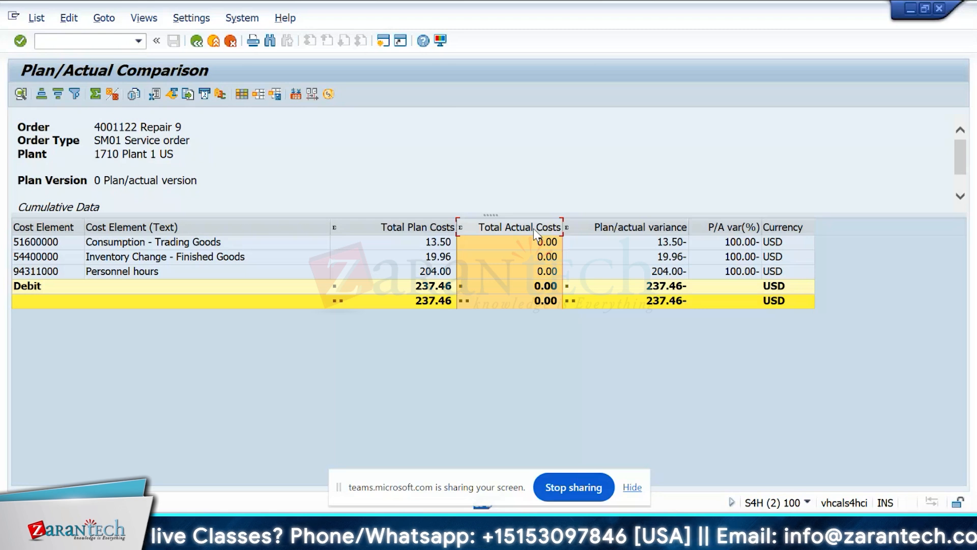
pyautogui.click(198, 41)
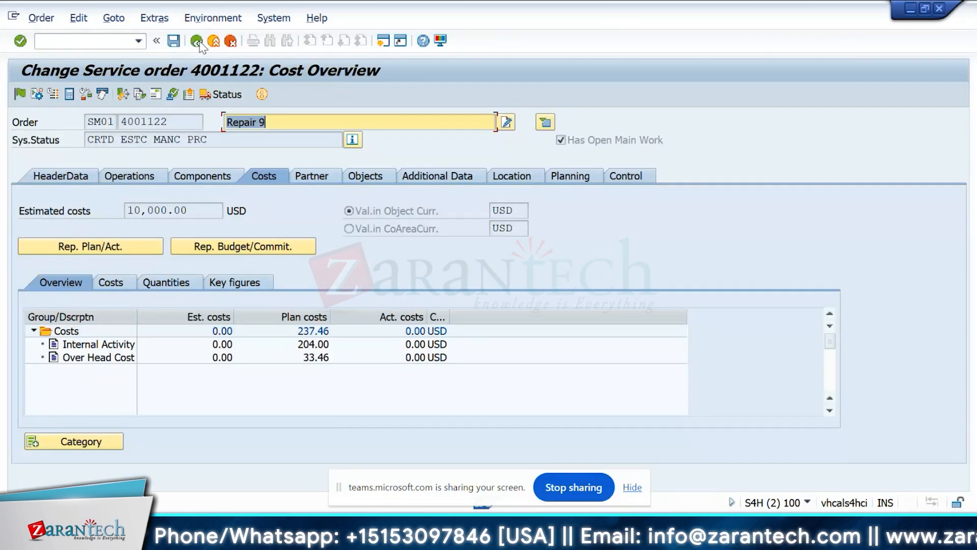
# Switch to the other open service order and check operation 0010's work and the costs by value category.
pyautogui.click(151, 181)
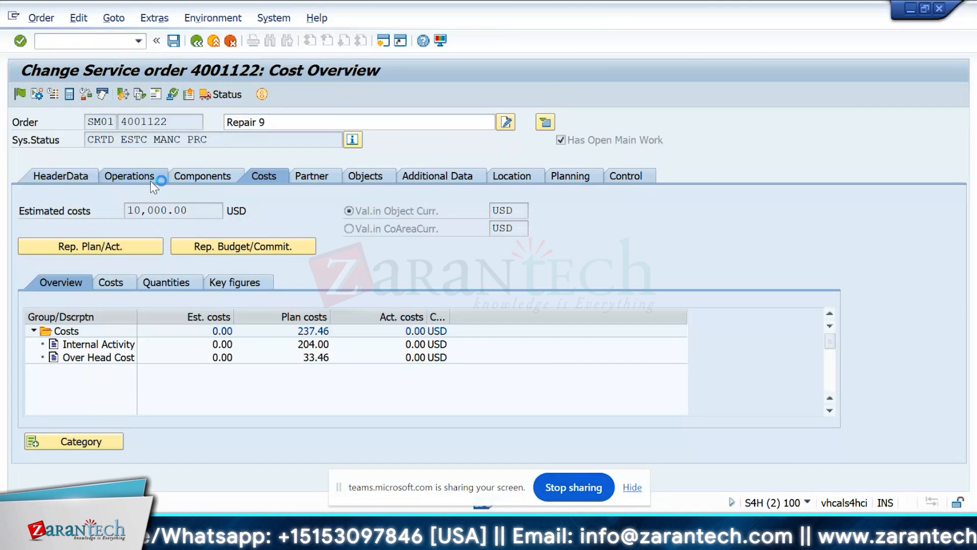
pyautogui.moveTo(164, 428); pyautogui.dragTo(273, 406)
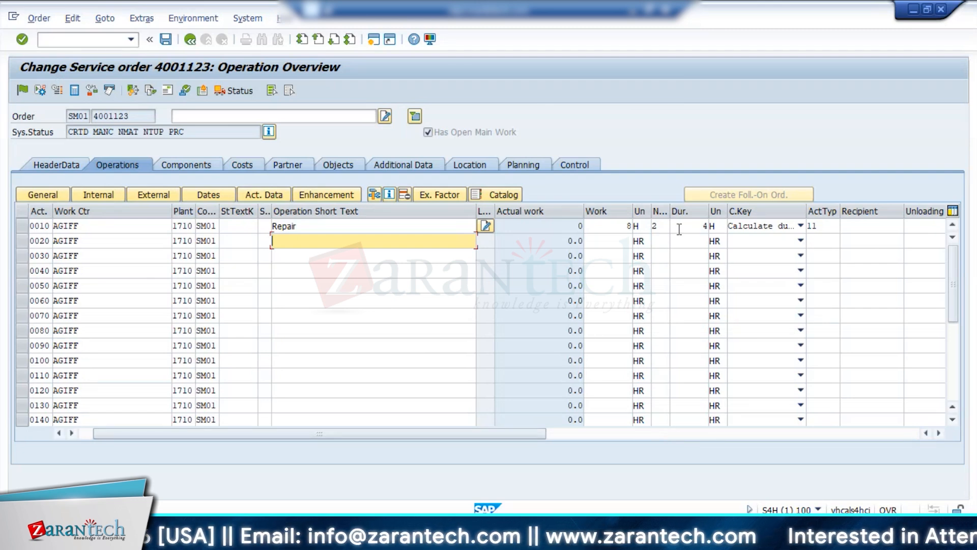
pyautogui.click(622, 227)
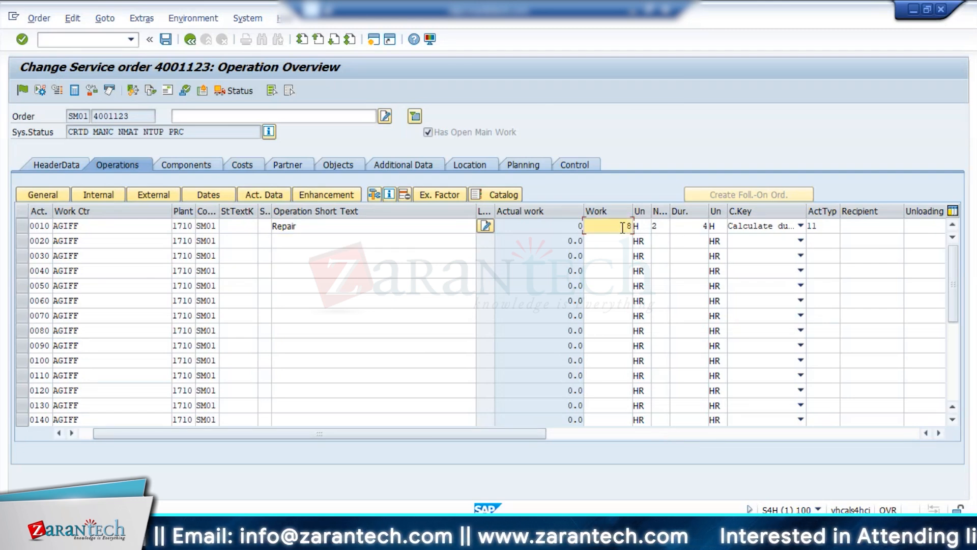
pyautogui.click(242, 166)
pyautogui.click(101, 258)
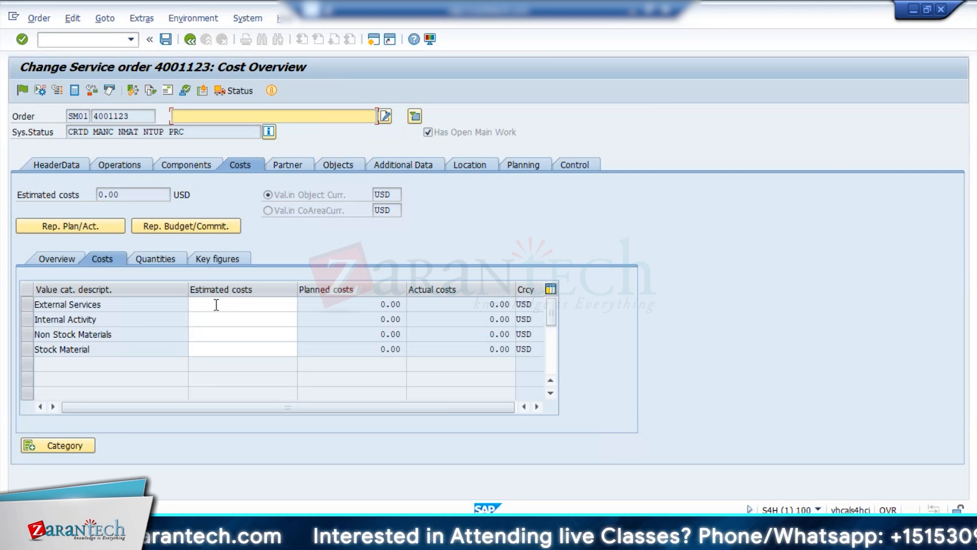
# Save this service order and reopen it from its service notification to check the plan costs in the cost overview.
pyautogui.click(117, 165)
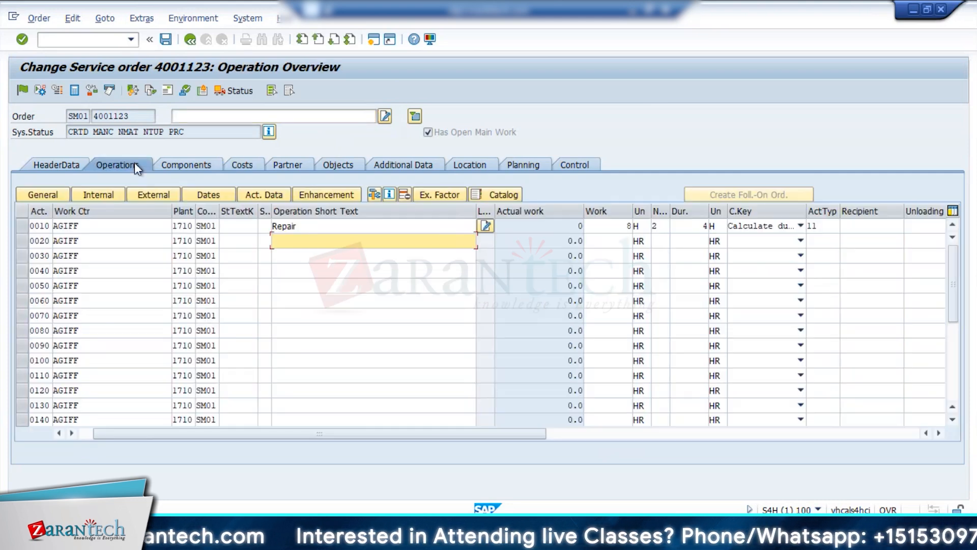
pyautogui.click(95, 225)
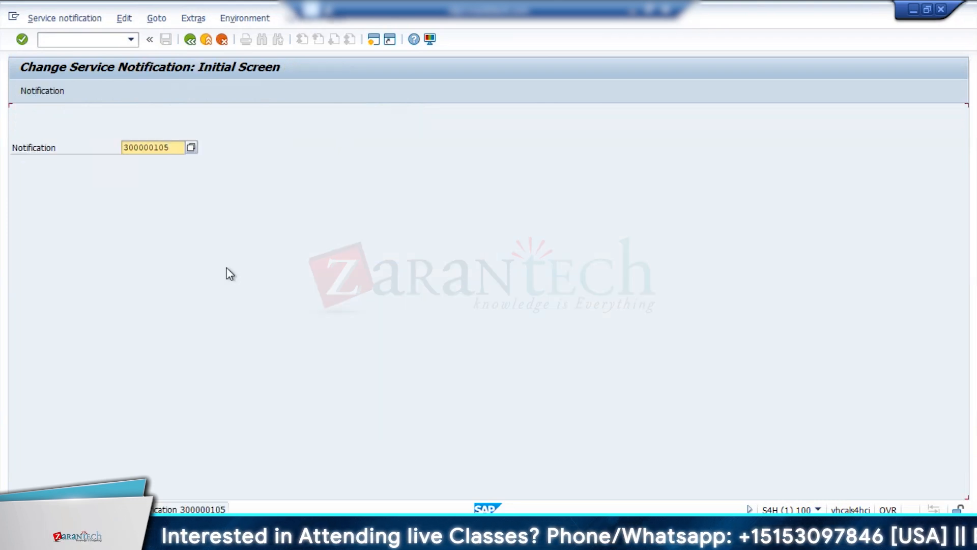
pyautogui.press('Return')
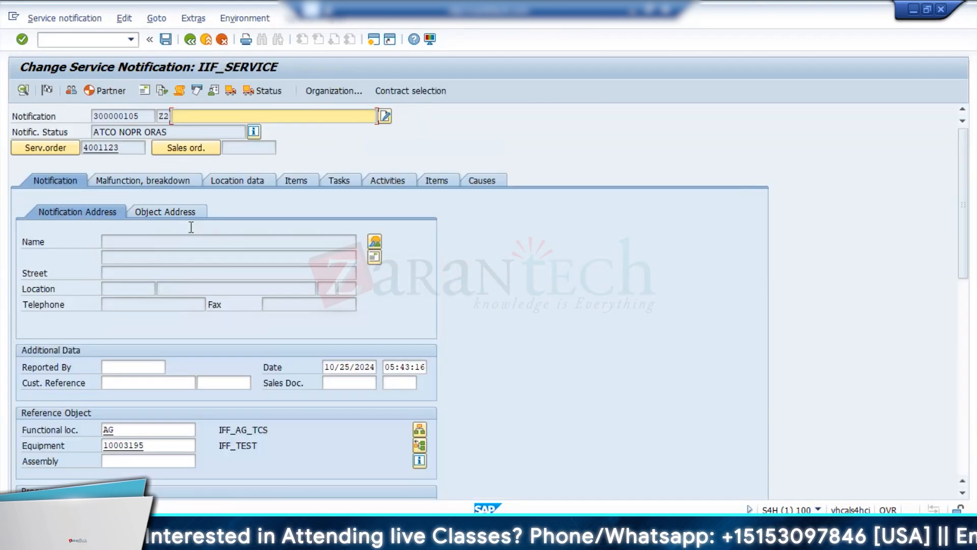
pyautogui.click(54, 148)
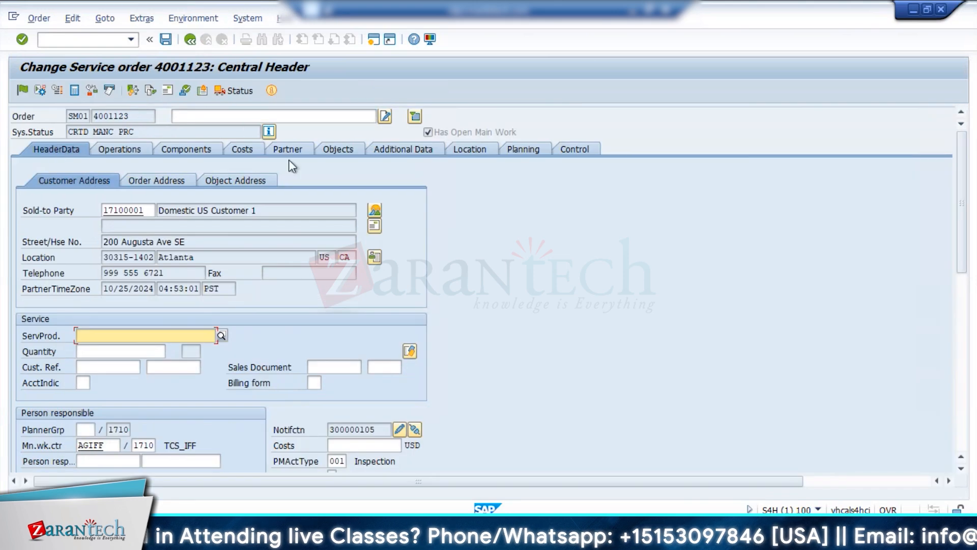
pyautogui.click(242, 150)
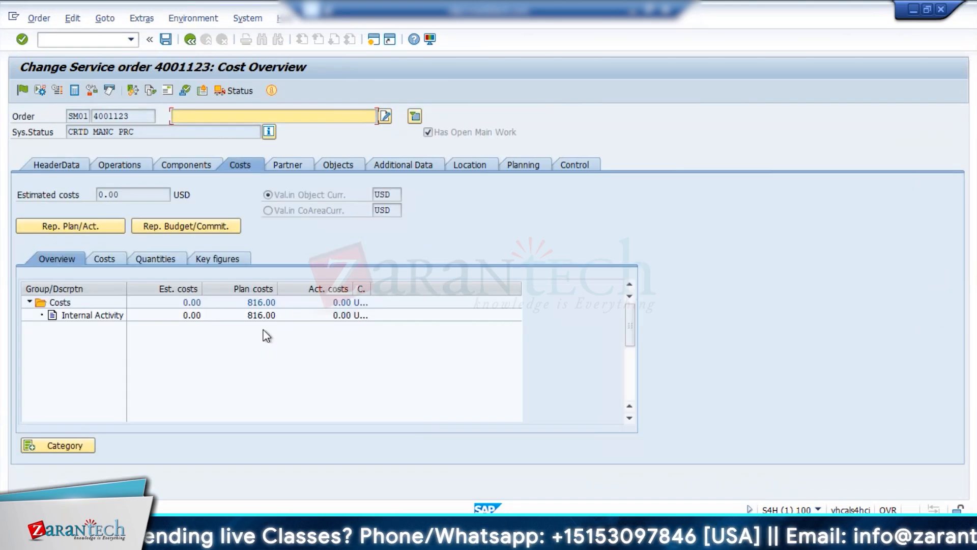